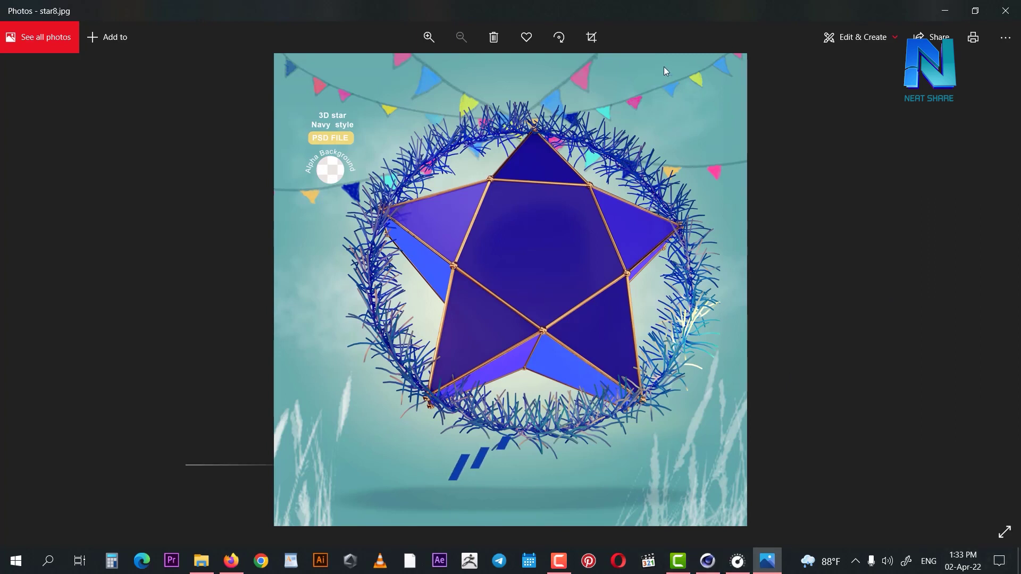
Step: Scroll around the empty Untitled 2 project, leaving its 30 FPS and 90-frame defaults
scroll(640, 124, "up", 1, "ctrl")
scroll(505, 122, "up", 1, "ctrl")
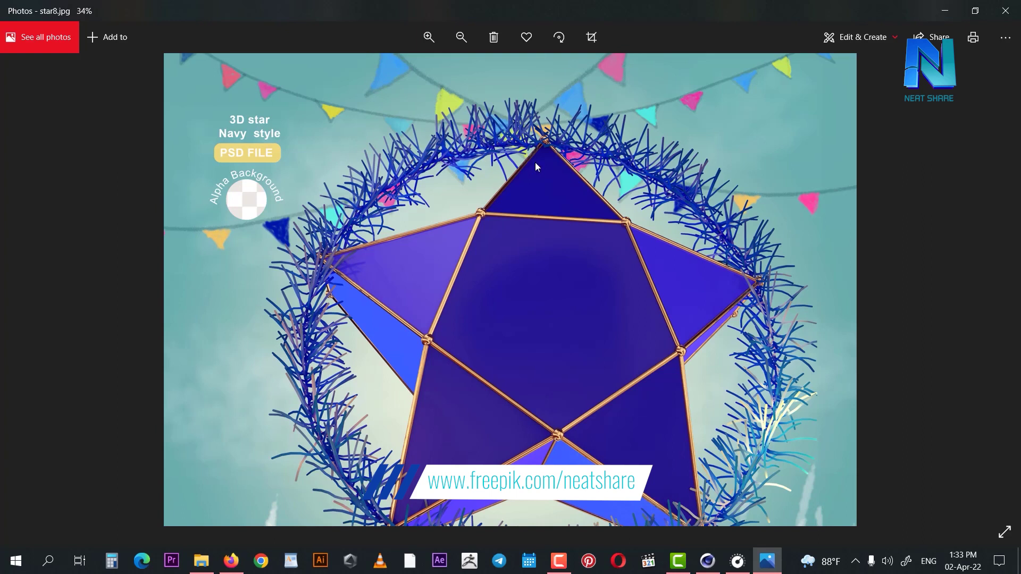
scroll(534, 161, "down", 1, "ctrl")
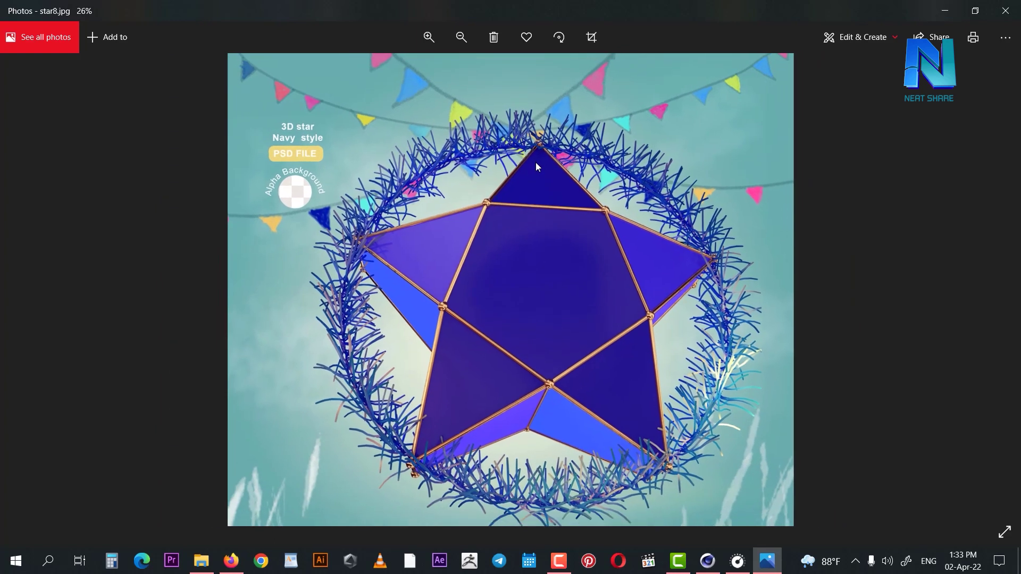
scroll(537, 160, "up", 1, "ctrl")
scroll(548, 146, "up", 1, "ctrl")
scroll(561, 132, "up", 1, "ctrl")
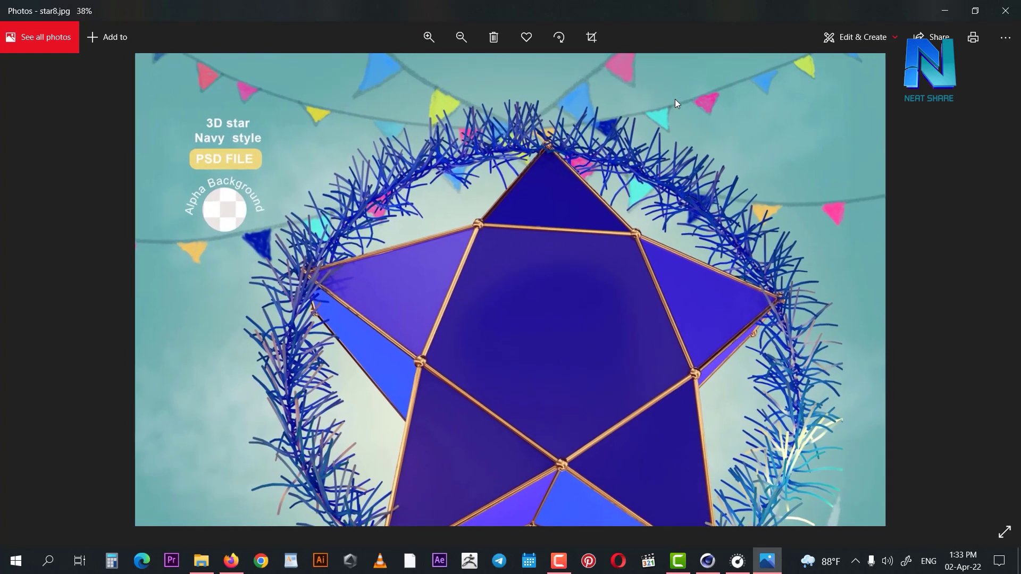
scroll(263, 124, "down", 2, "ctrl")
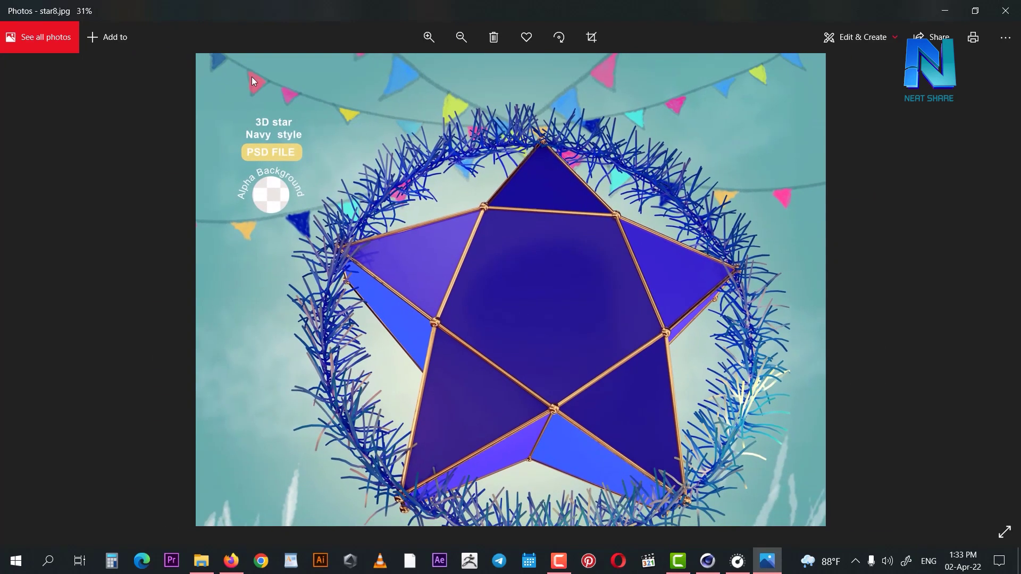
scroll(252, 88, "up", 6, "ctrl")
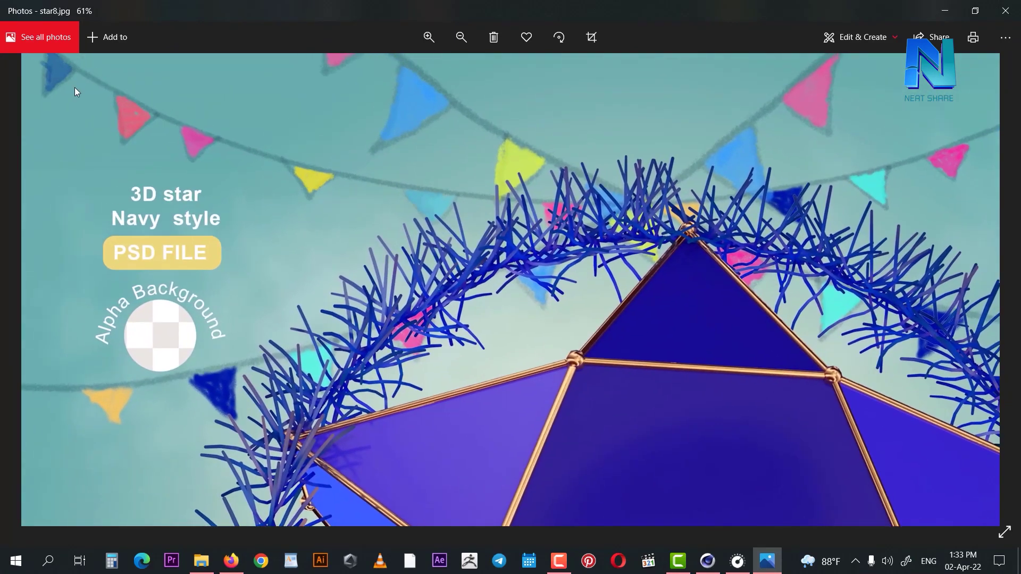
scroll(871, 141, "down", 1, "ctrl")
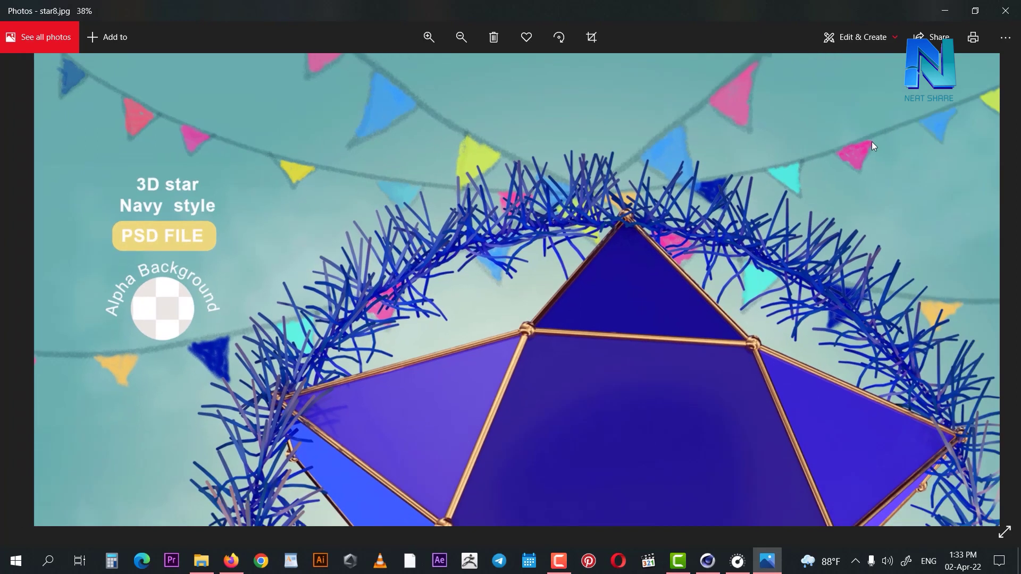
scroll(872, 141, "down", 3, "ctrl")
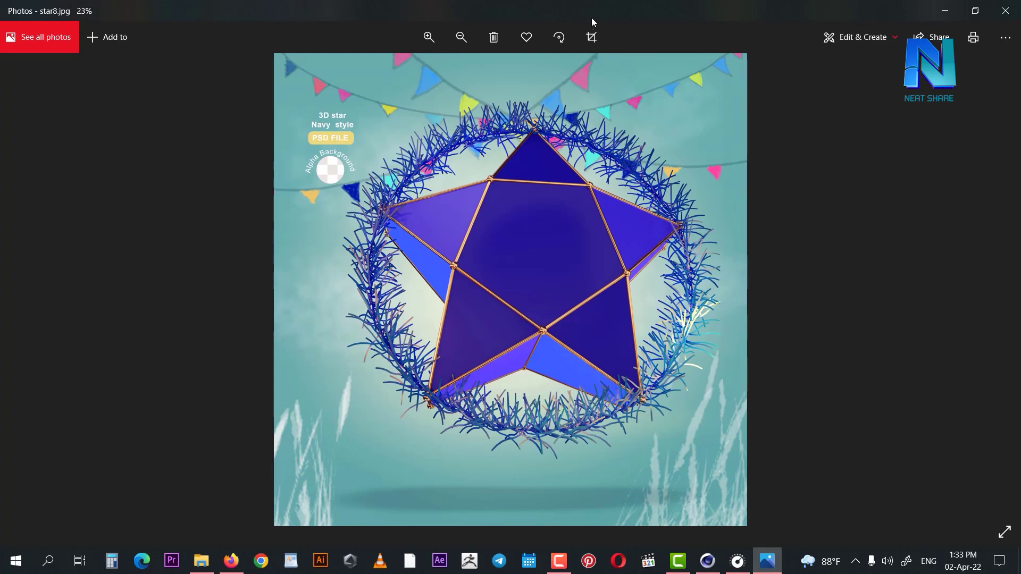
scroll(534, 156, "up", 2)
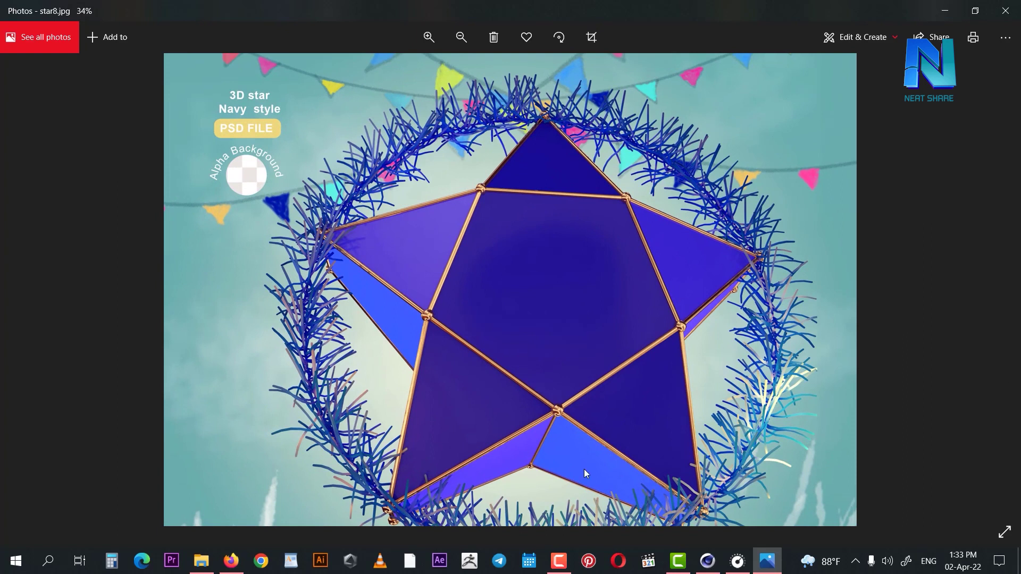
scroll(530, 269, "down", 1)
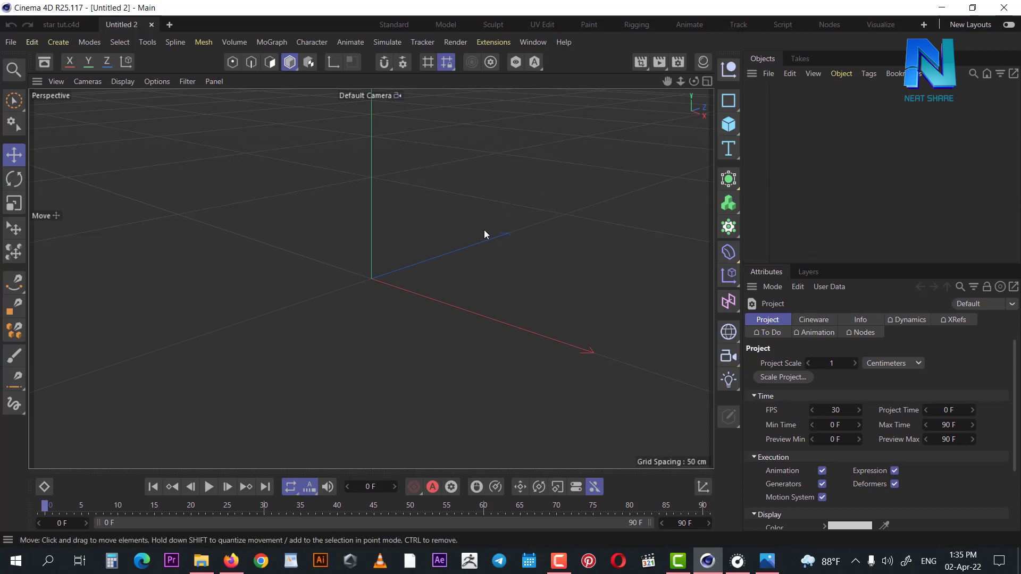
left_click_drag(489, 231, 490, 219, "alt")
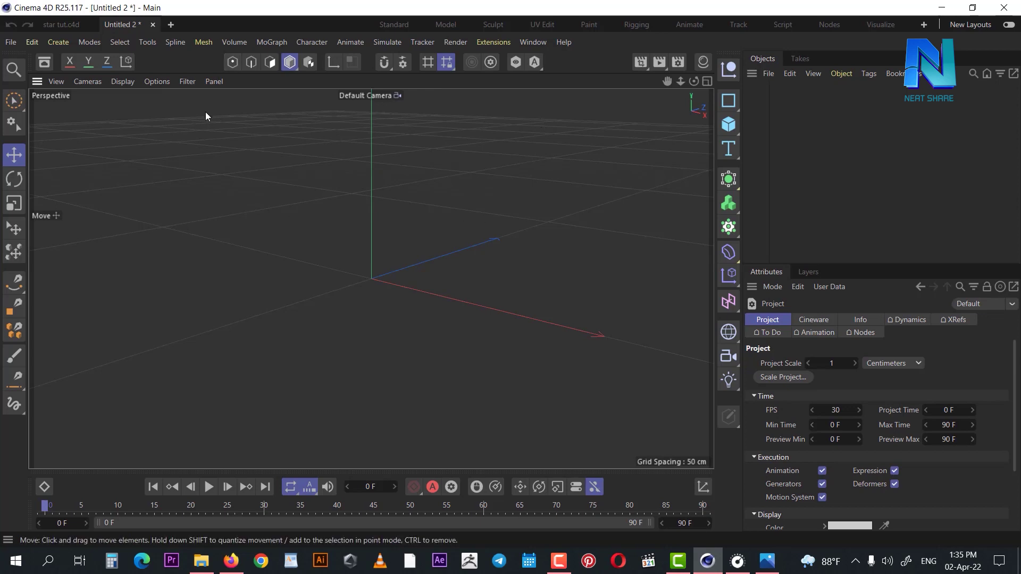
left_click(291, 63)
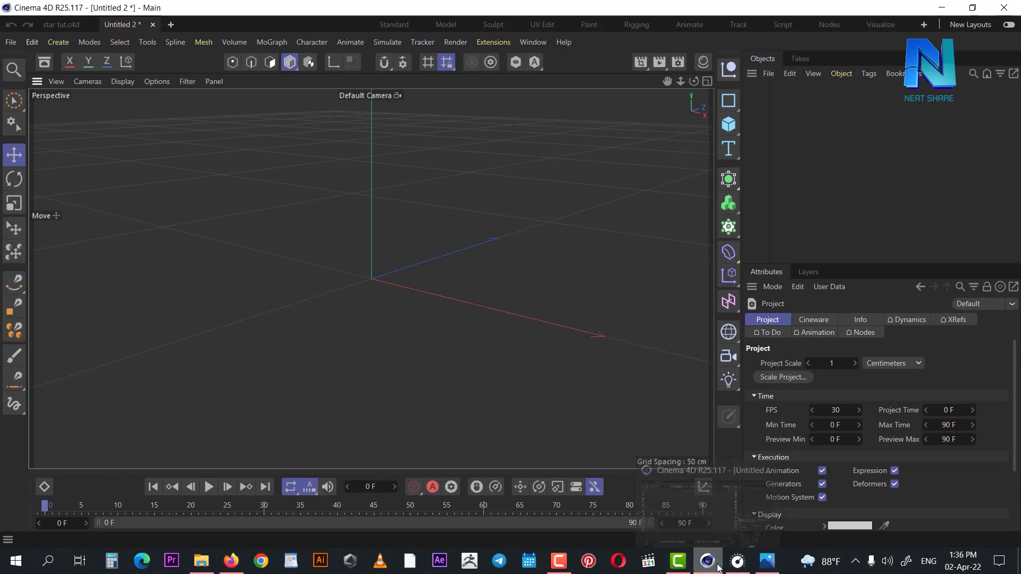
left_click(774, 568)
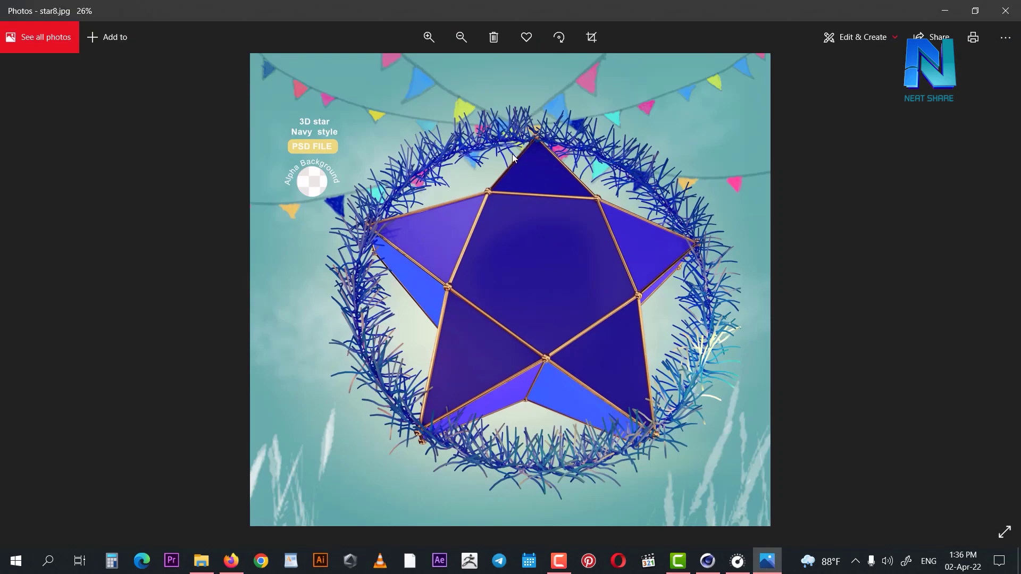
left_click(944, 12)
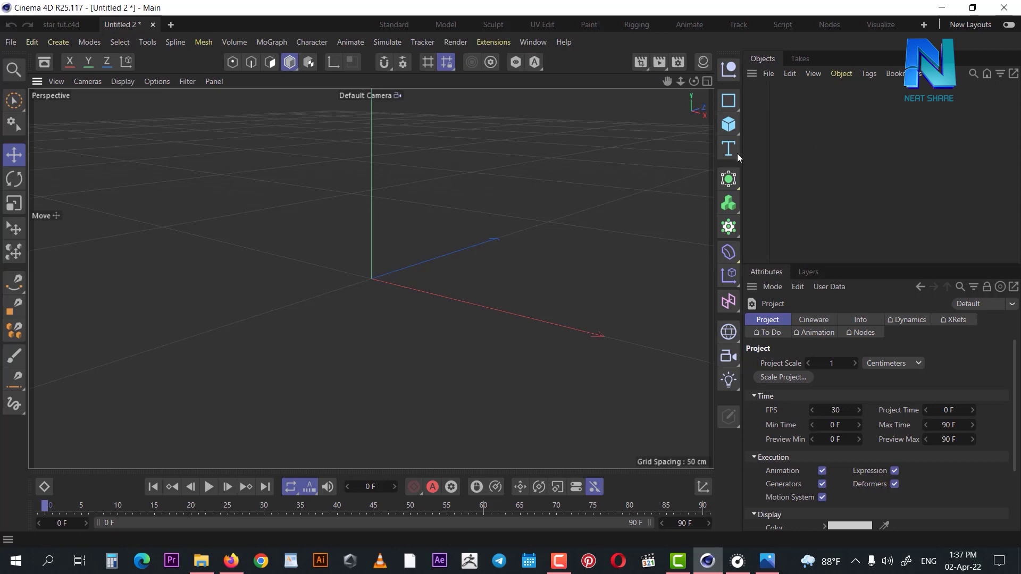
Step: Add a Star spline (100 cm inner, 200 cm outer radius, 8 points) facing the view
left_click(730, 110)
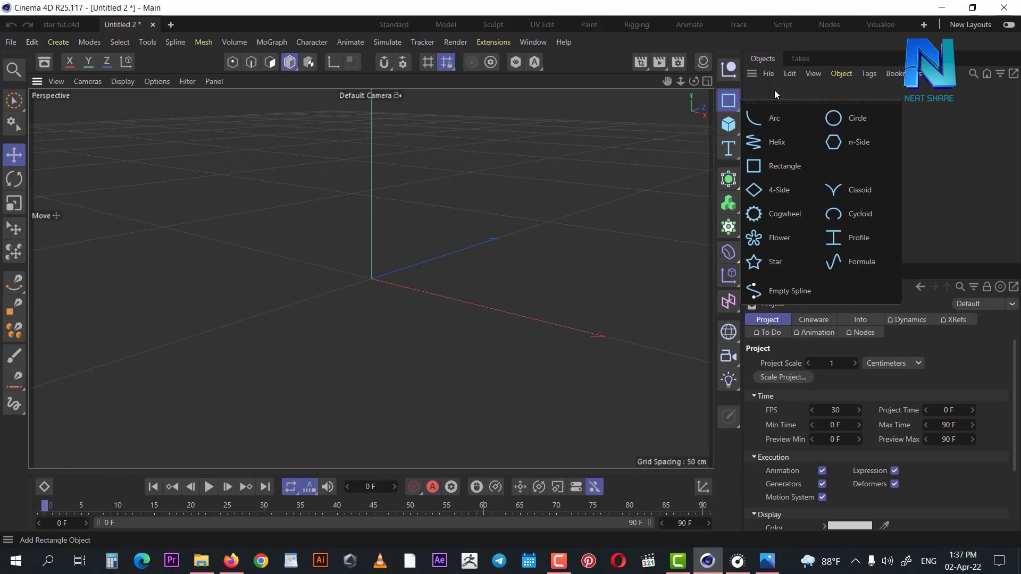
left_click(787, 264)
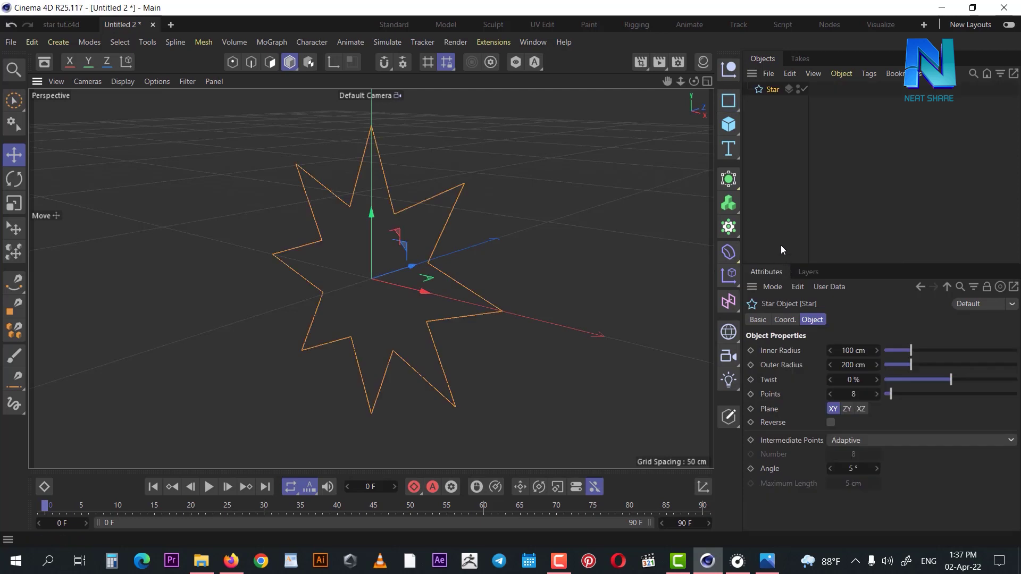
mouse_move(464, 303)
left_mouse_down("alt")
mouse_move(414, 309)
mouse_move(461, 298)
left_mouse_up("alt")
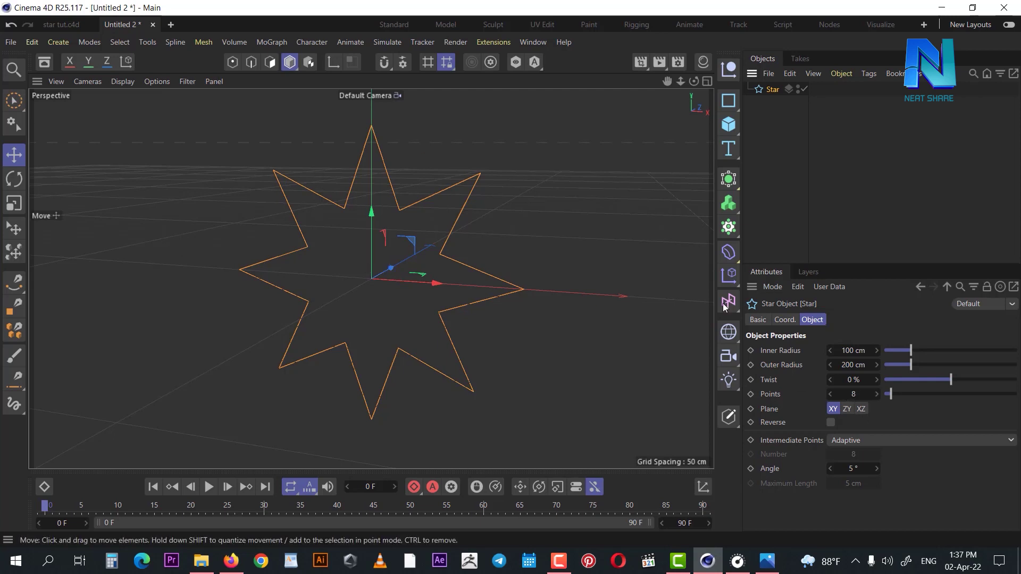
left_click(856, 394)
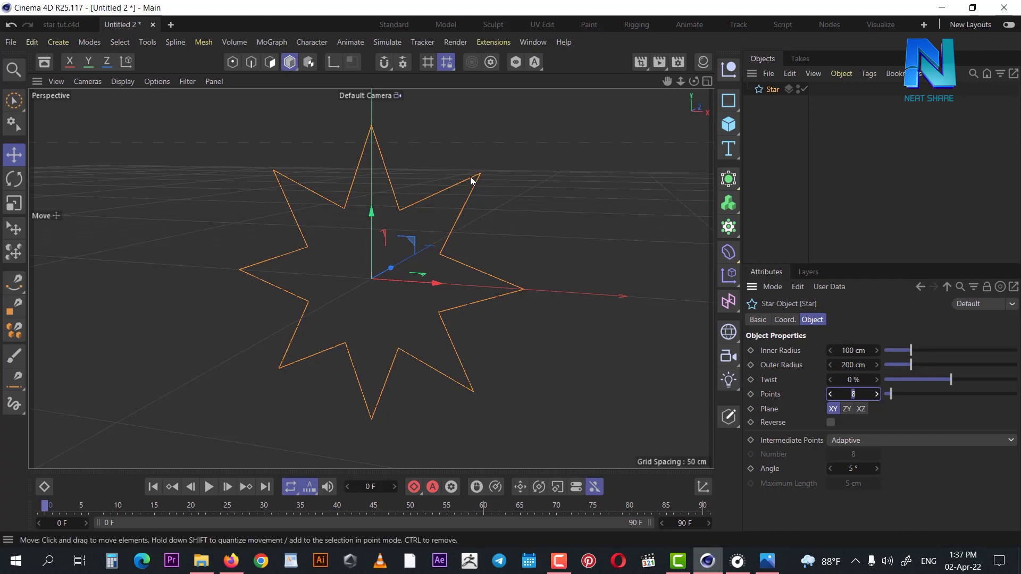
left_click(965, 430)
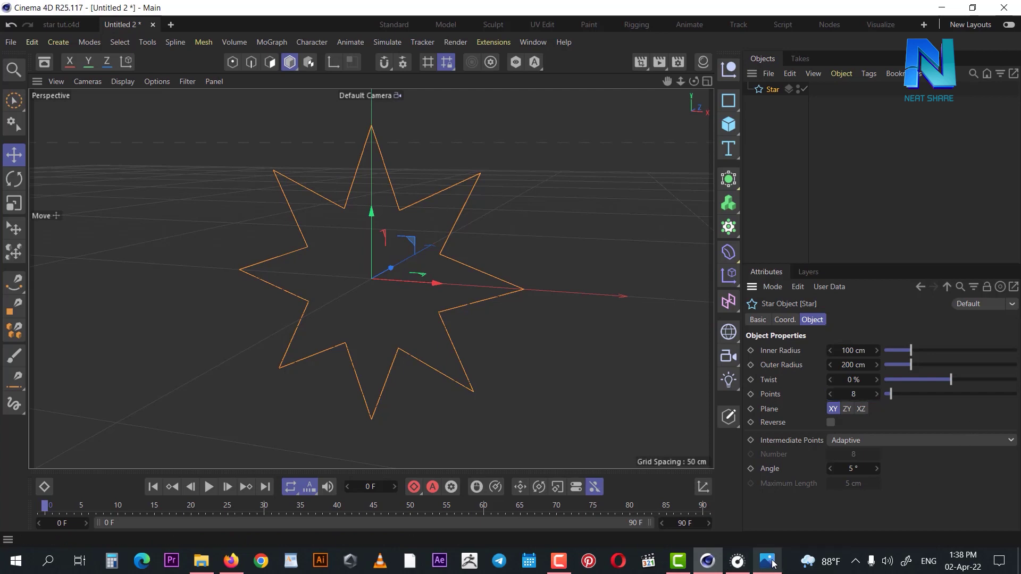
Step: Check the lantern reference photo and change the star's Points from 8 to 5
left_click(767, 561)
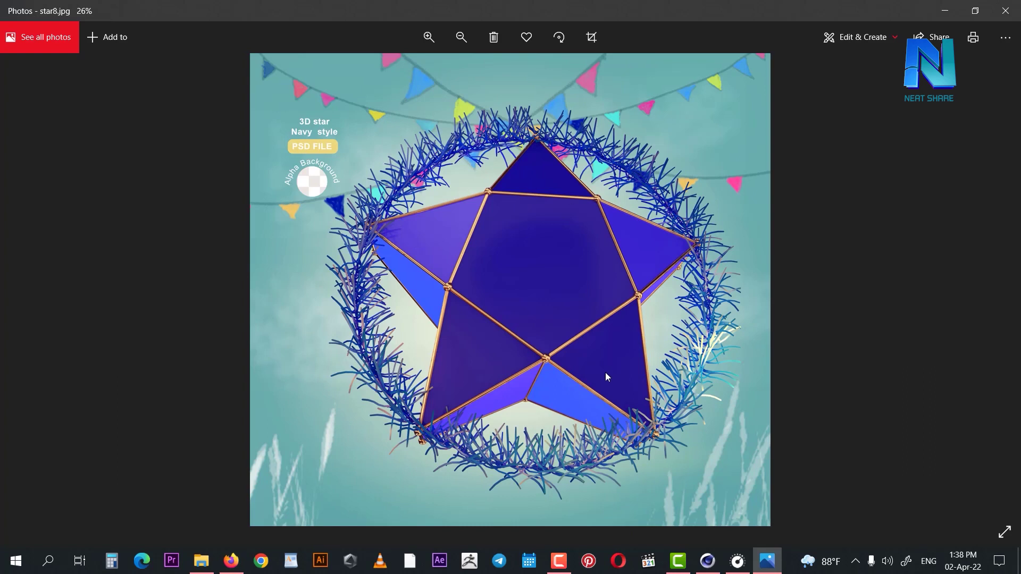
left_click(944, 11)
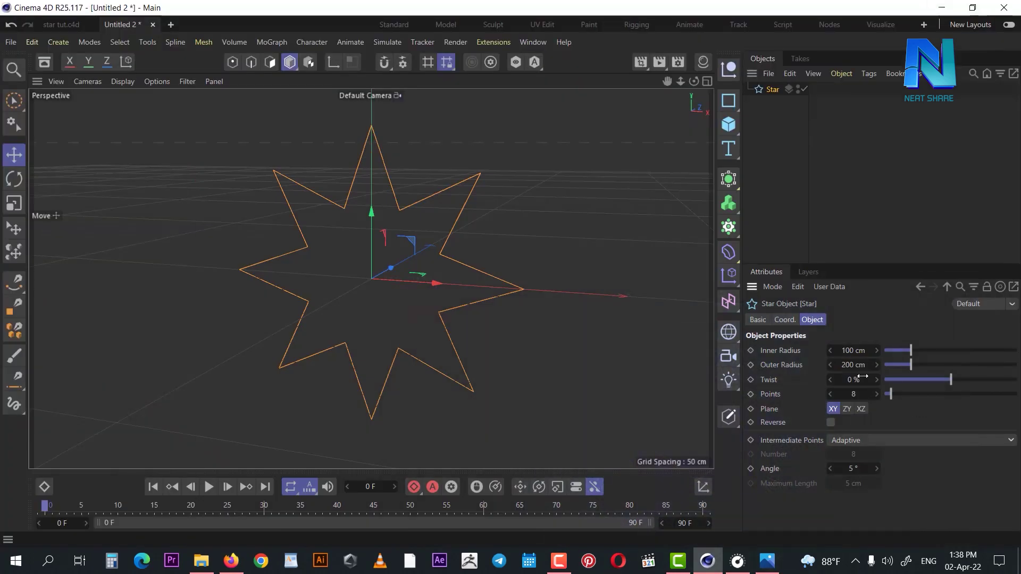
left_click(851, 394)
type("5")
key("Return")
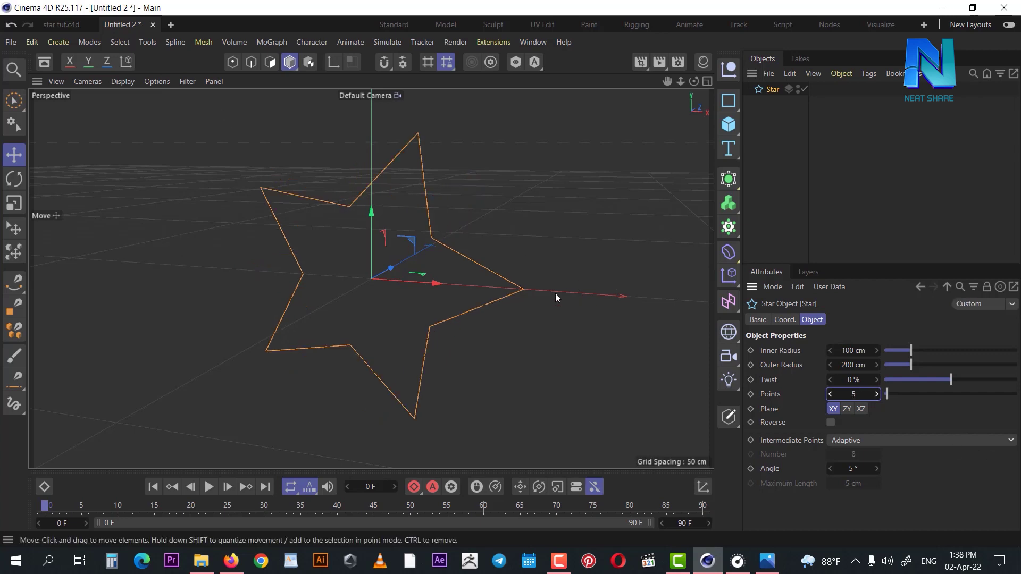
scroll(351, 254, "up", 1)
scroll(369, 253, "up", 1)
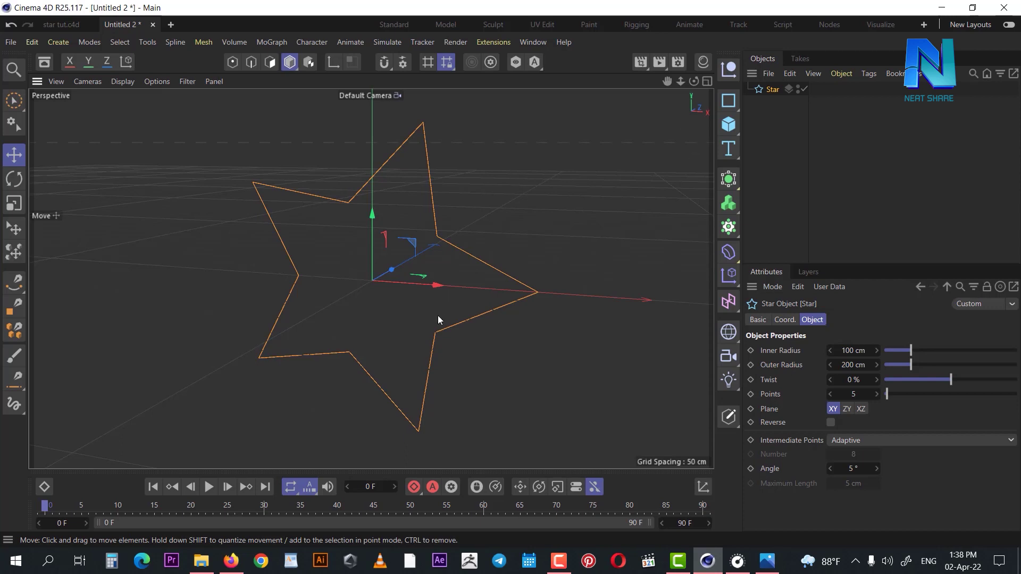
mouse_move(412, 279)
left_mouse_down("alt")
mouse_move(274, 318)
mouse_move(464, 333)
mouse_move(453, 285)
mouse_move(435, 283)
left_mouse_up("alt")
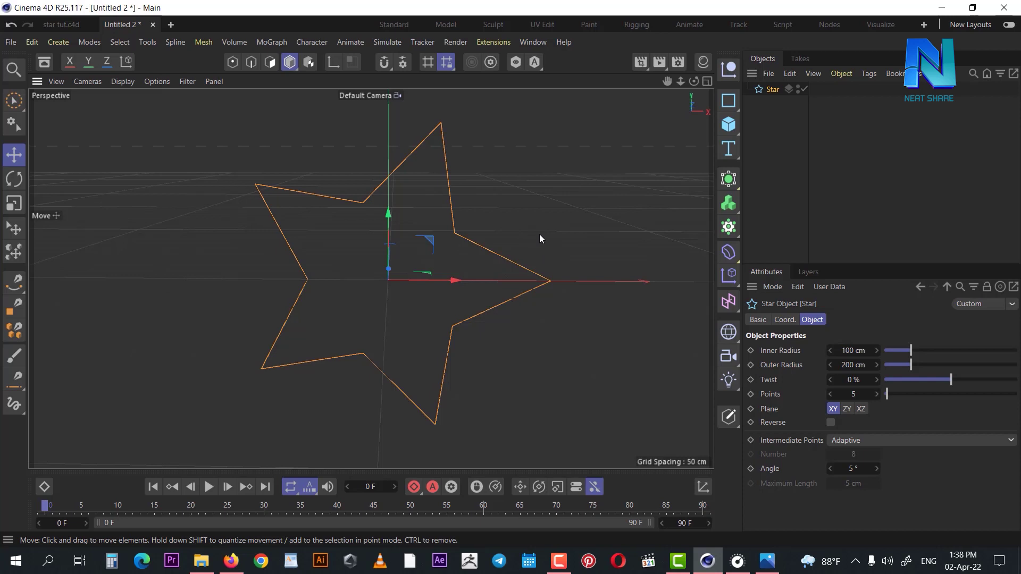
Step: Maximize the front view and show the Star's coordinate values
left_click(709, 81)
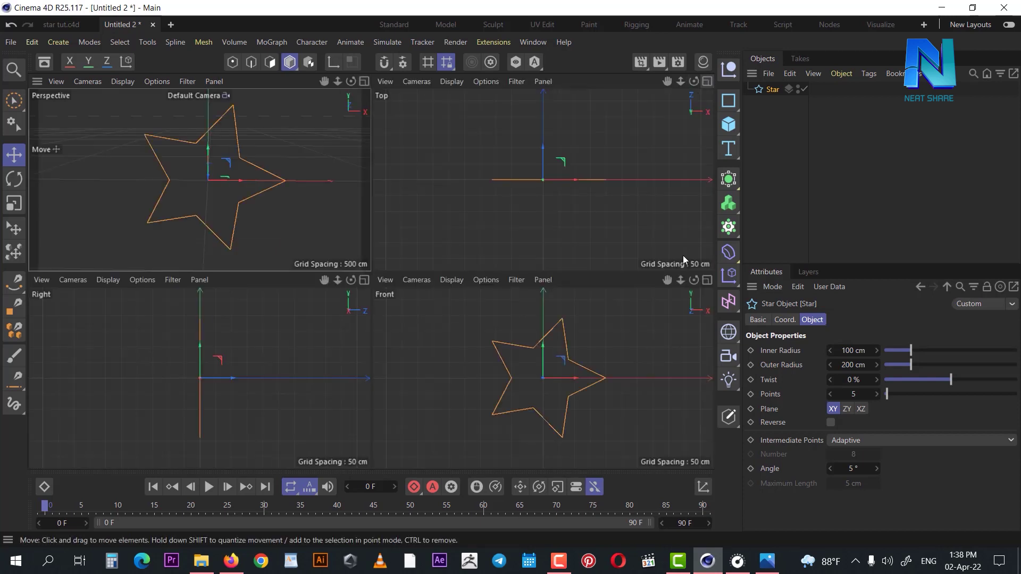
left_click(576, 333)
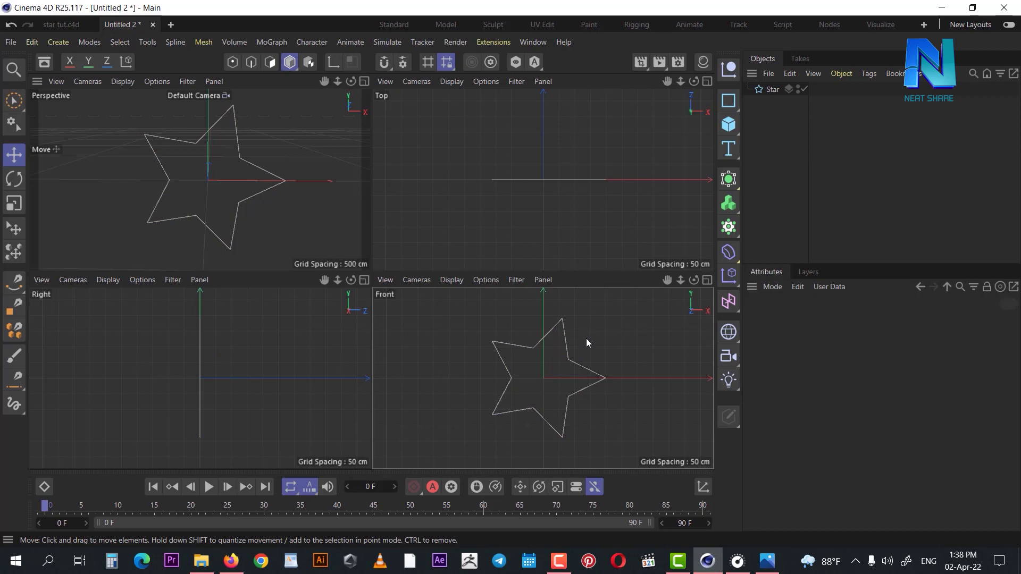
left_click(707, 280)
left_click(764, 91)
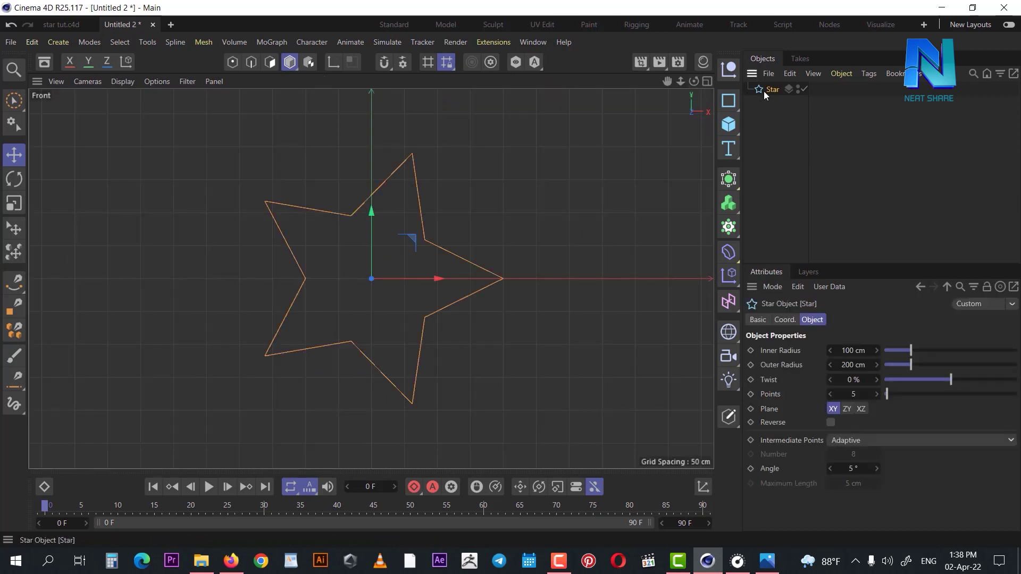
left_click(786, 320)
Step: Bank the star -16° so its tip stands upright, returning to a full-size Perspective view
left_click(898, 364)
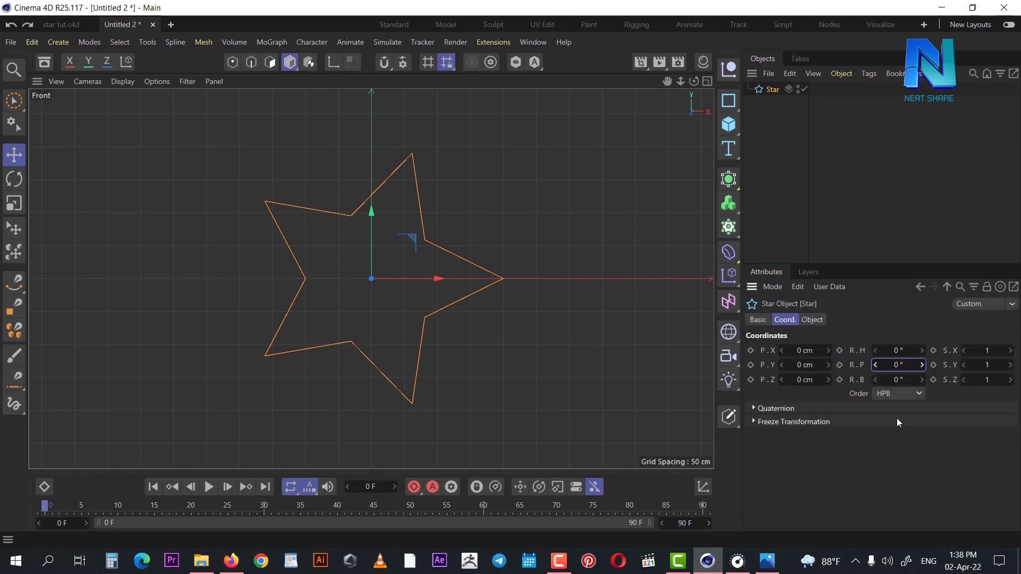
mouse_move(898, 380)
left_mouse_down()
mouse_move(911, 382)
mouse_move(889, 379)
left_mouse_up()
scroll(507, 218, "up", 3)
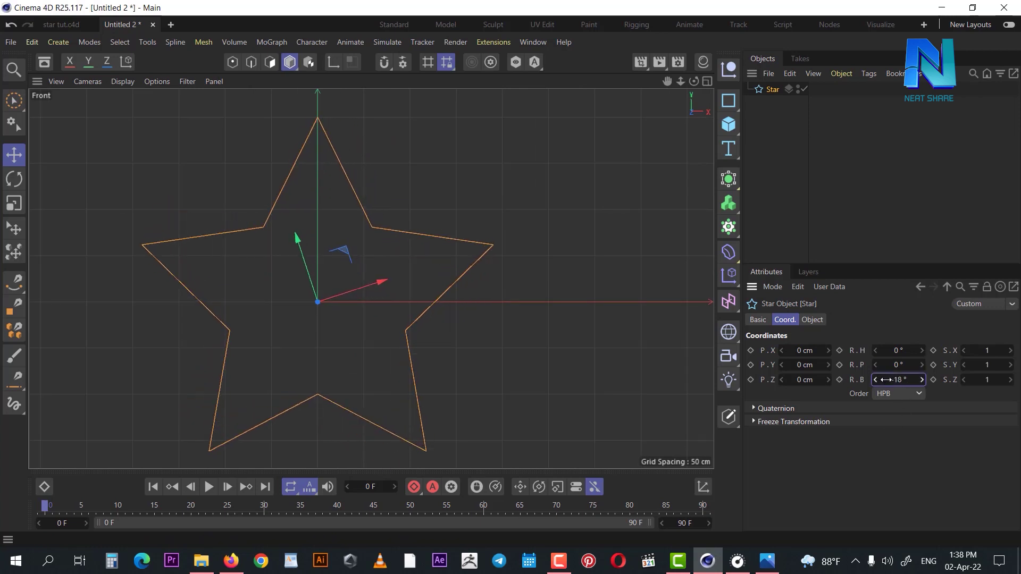
scroll(331, 99, "up", 3)
scroll(341, 100, "up", 3)
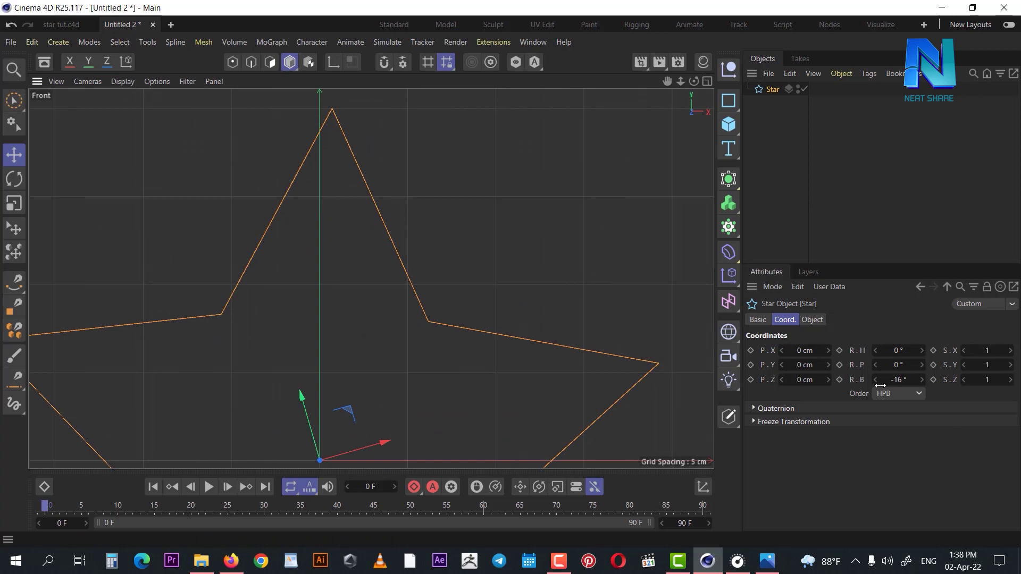
left_click_drag(903, 379, 898, 377)
scroll(611, 283, "down", 3)
scroll(627, 312, "down", 2)
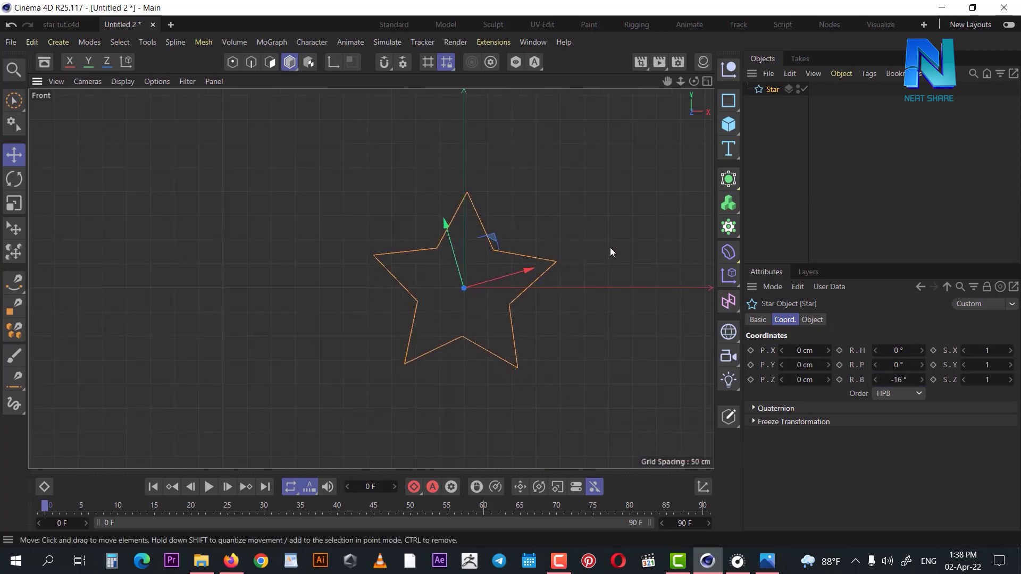
left_click(707, 82)
left_click(364, 81)
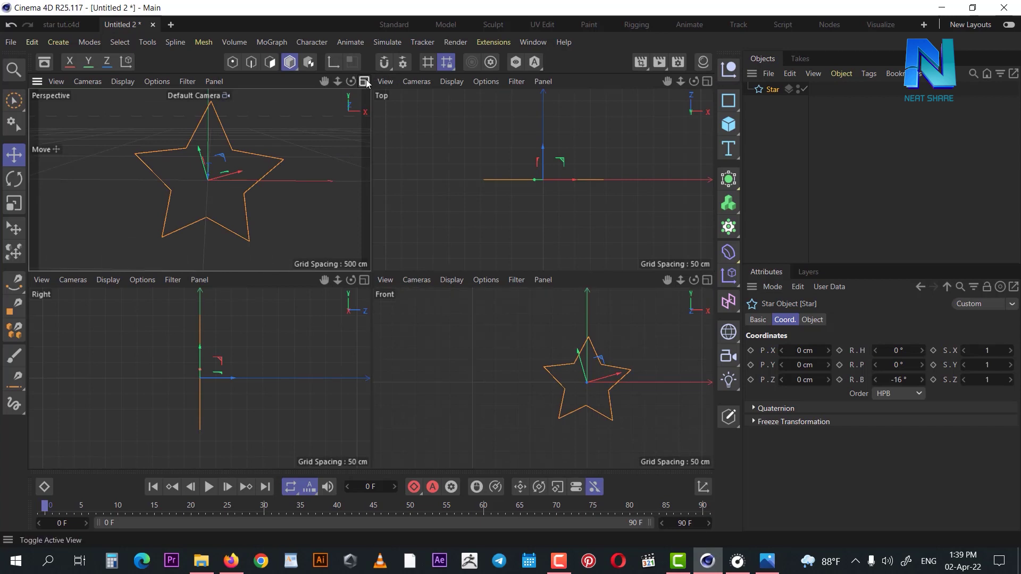
Step: Extrude the star spline into a solid five-point star and bring up the star8.jpg reference
left_click(776, 89)
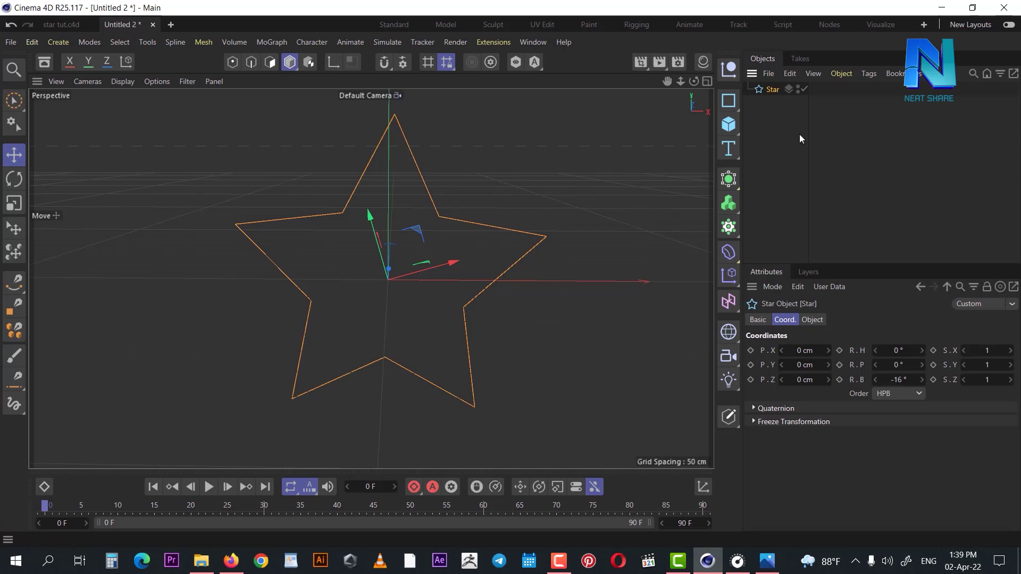
left_click(770, 103)
left_click(772, 92)
left_click(733, 187)
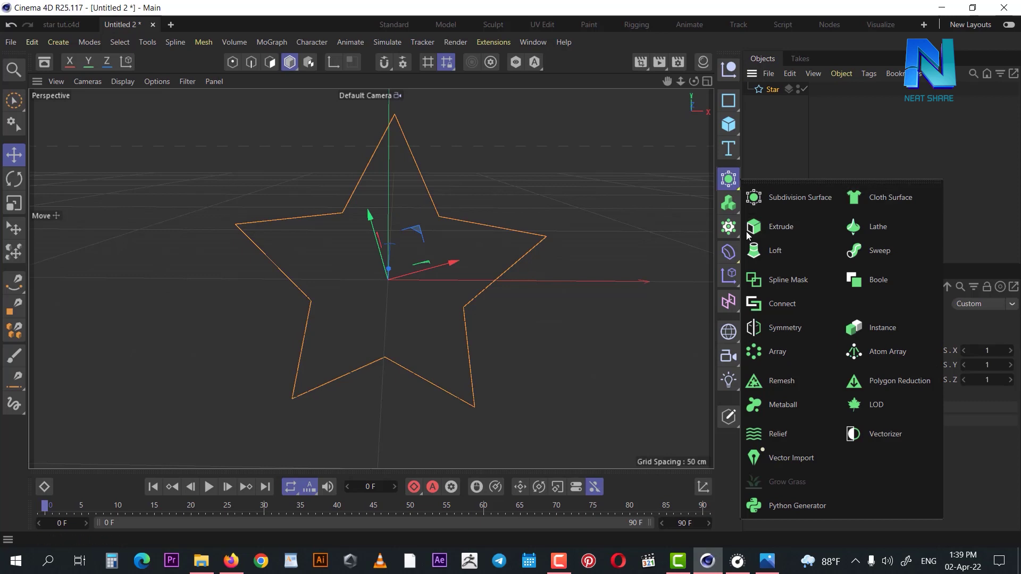
left_click(777, 230)
mouse_move(541, 222)
left_mouse_down("alt")
mouse_move(448, 265)
mouse_move(468, 311)
mouse_move(384, 293)
left_mouse_up("alt")
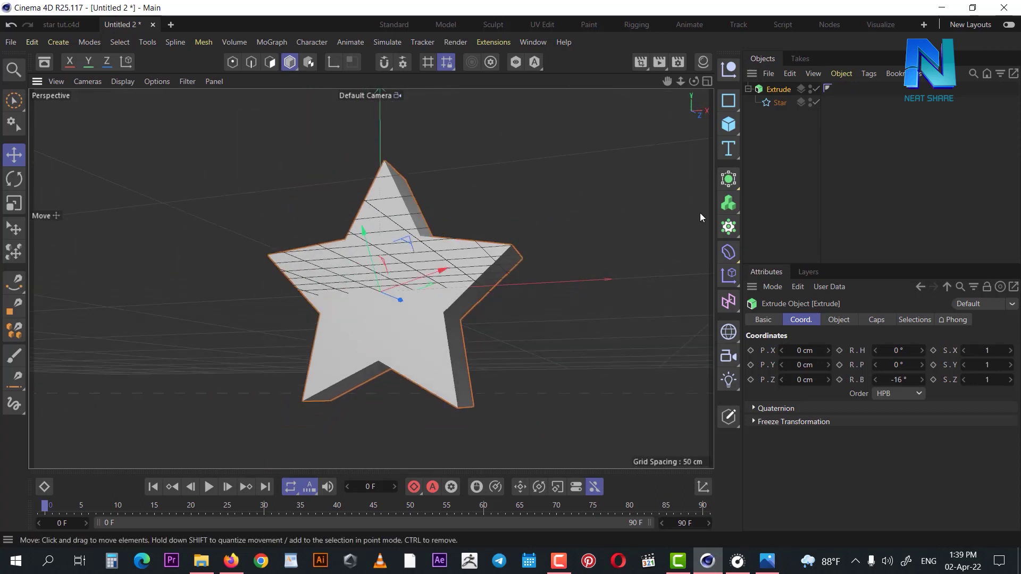
left_click(767, 561)
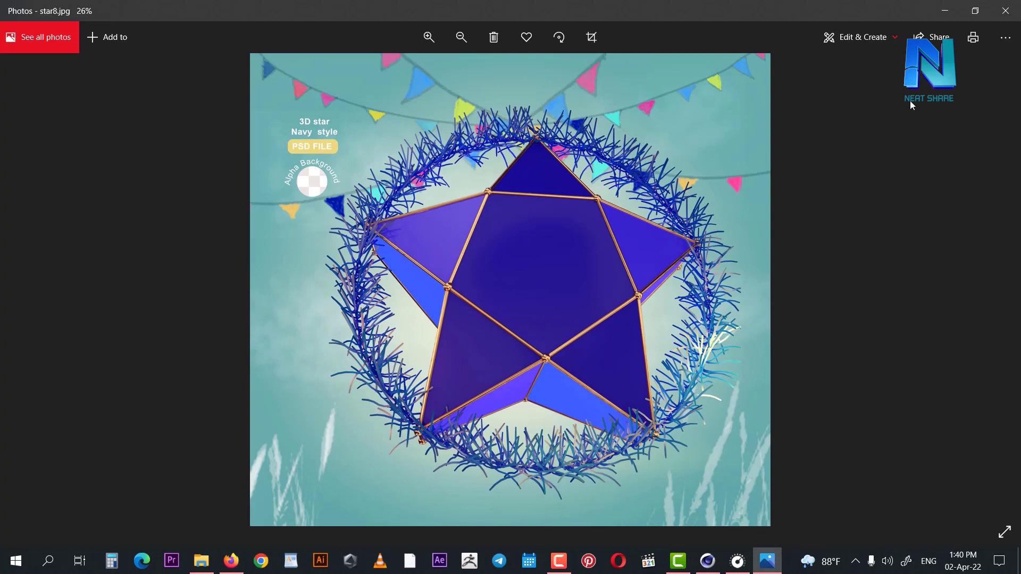
left_click(951, 9)
mouse_move(201, 561)
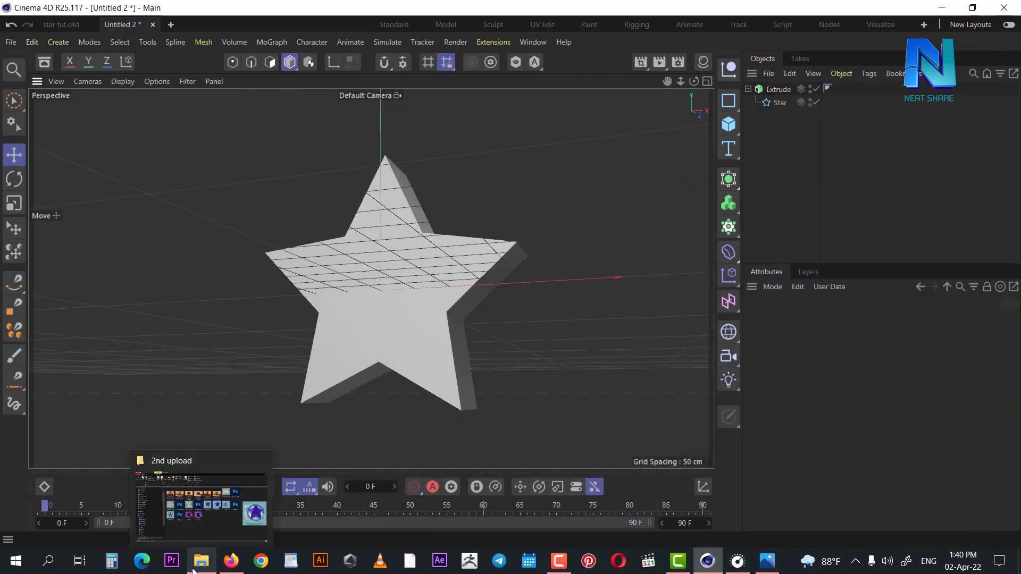
left_click(193, 570)
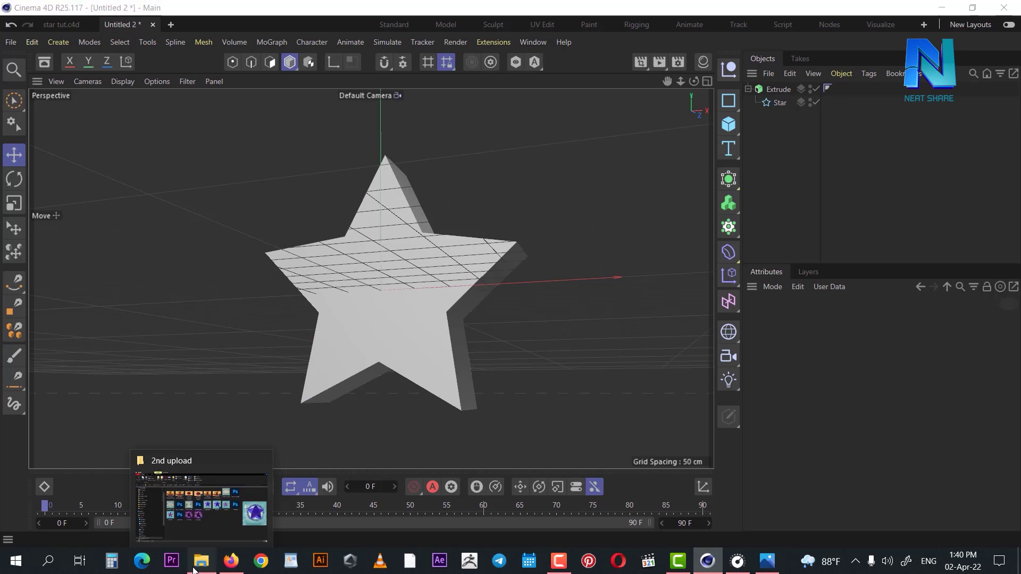
left_click(194, 569)
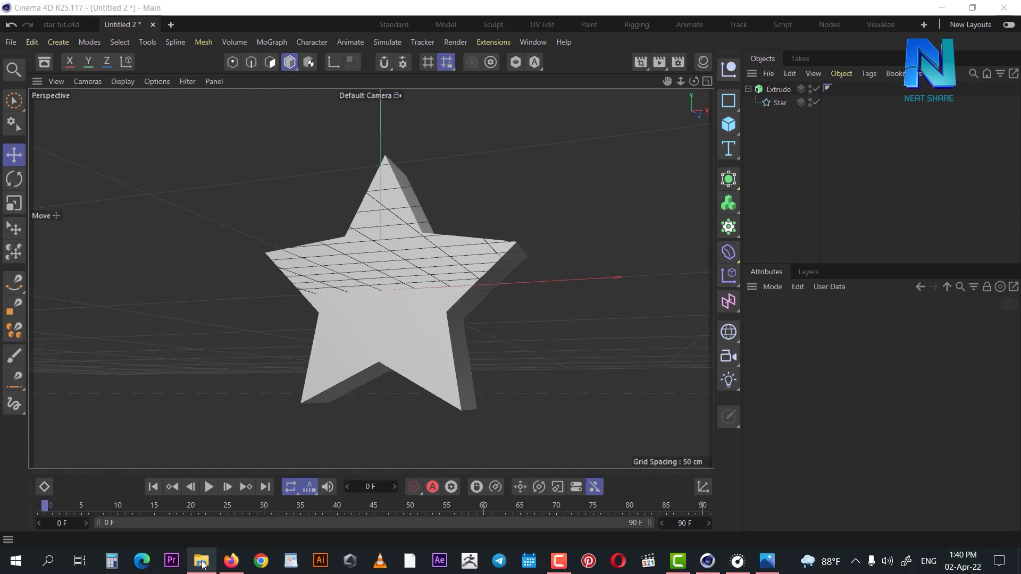
left_click(202, 563)
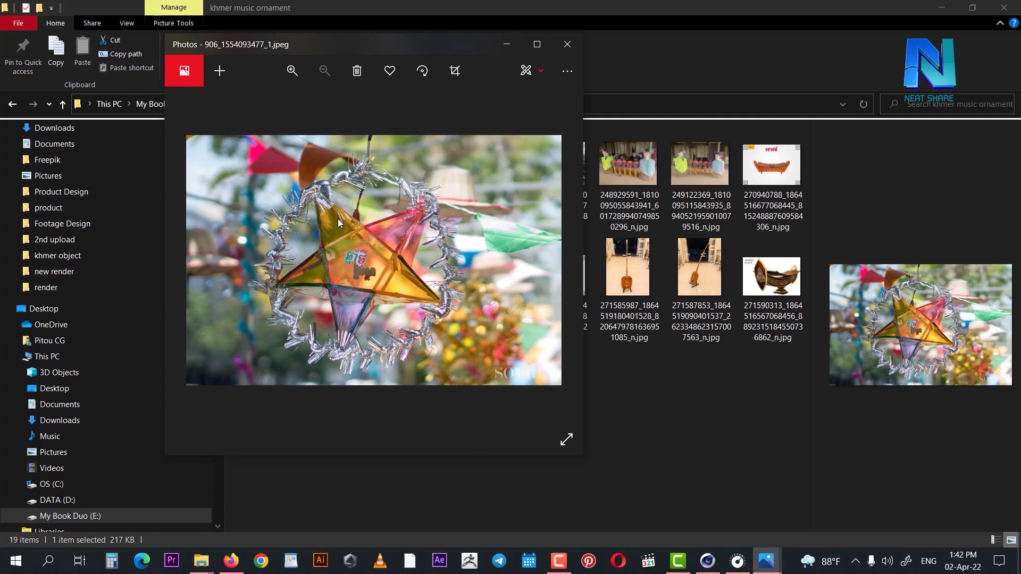
left_click(707, 561)
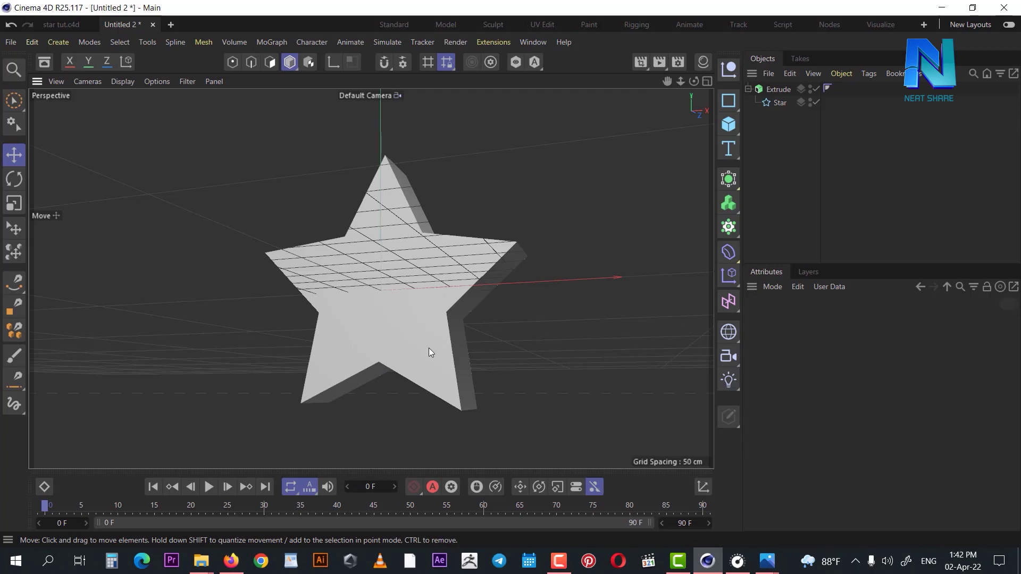
mouse_move(432, 349)
left_mouse_down("alt")
mouse_move(455, 343)
mouse_move(426, 378)
left_mouse_up("alt")
mouse_move(422, 318)
left_mouse_down("alt")
mouse_move(422, 337)
mouse_move(409, 341)
left_mouse_up("alt")
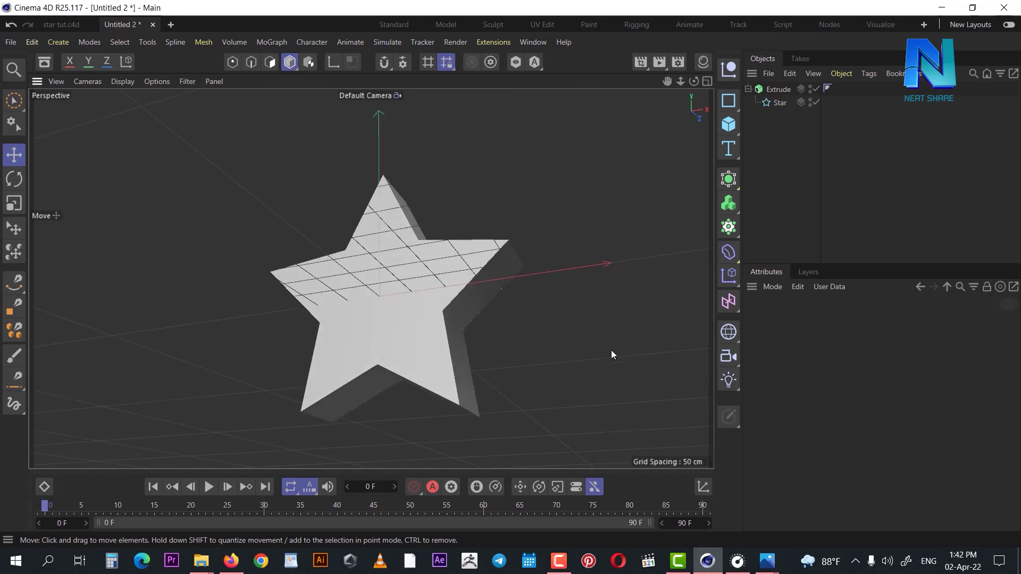
left_click(772, 89)
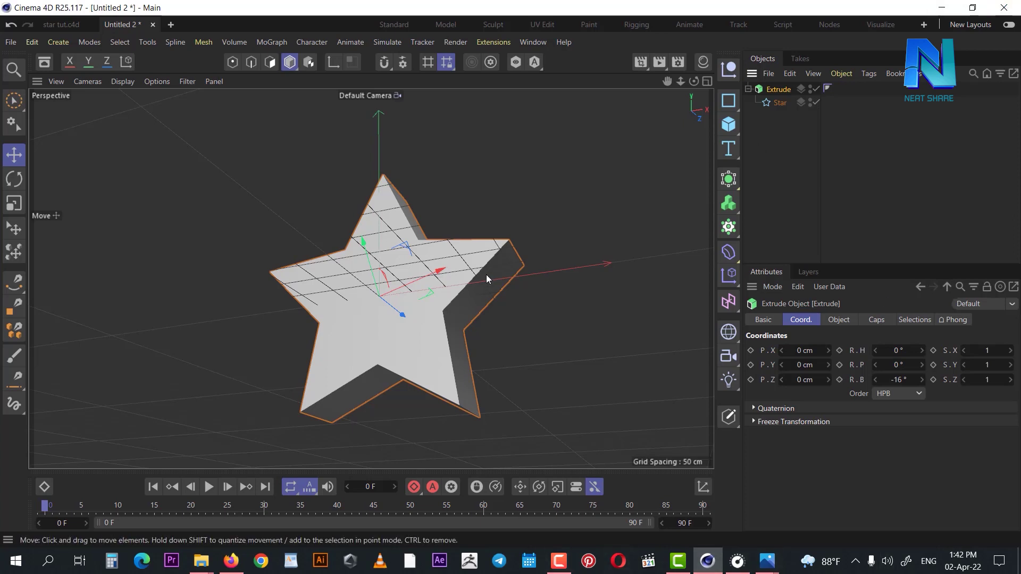
Step: Slide the extruded star left and add a Cube at 152.015 cm on X
mouse_move(415, 205)
left_mouse_down("alt")
mouse_move(413, 355)
mouse_move(443, 280)
mouse_move(364, 269)
mouse_move(248, 286)
left_mouse_up("alt")
left_click(728, 123)
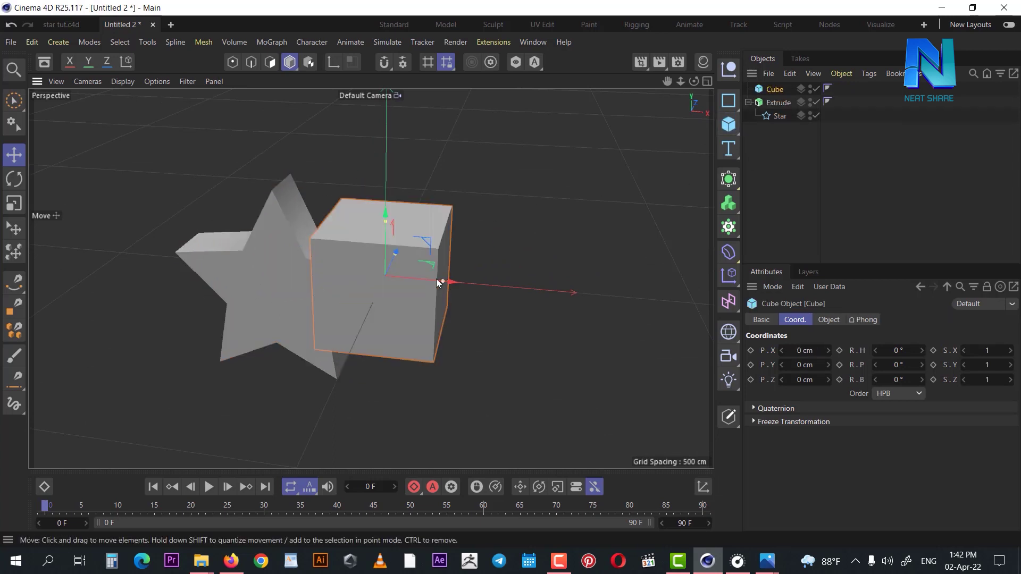
left_click_drag(448, 280, 524, 273)
scroll(367, 196, "up", 3)
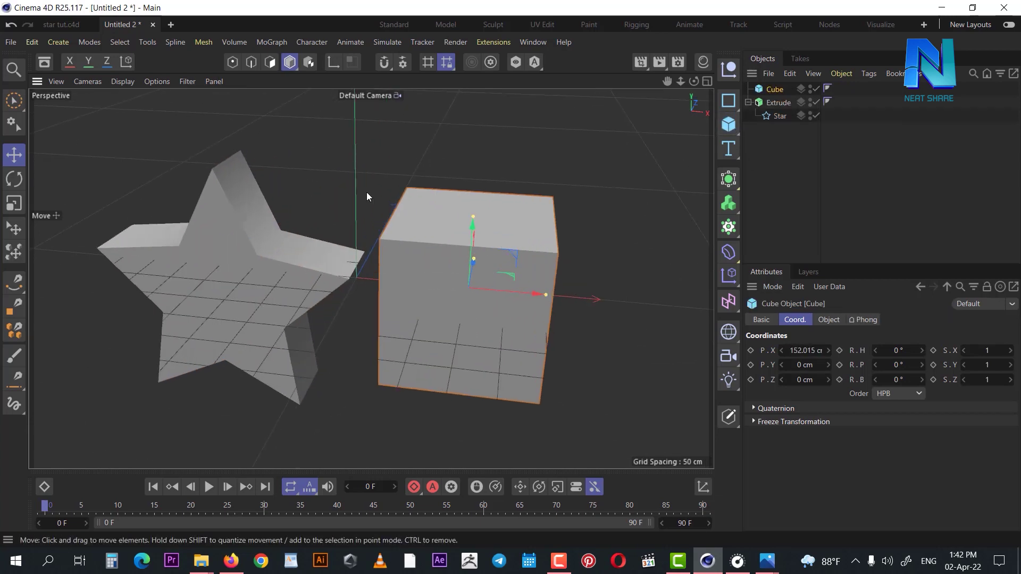
Step: Switch the viewport to Gouraud Shading (Lines) and orbit to a low side angle
left_click(130, 83)
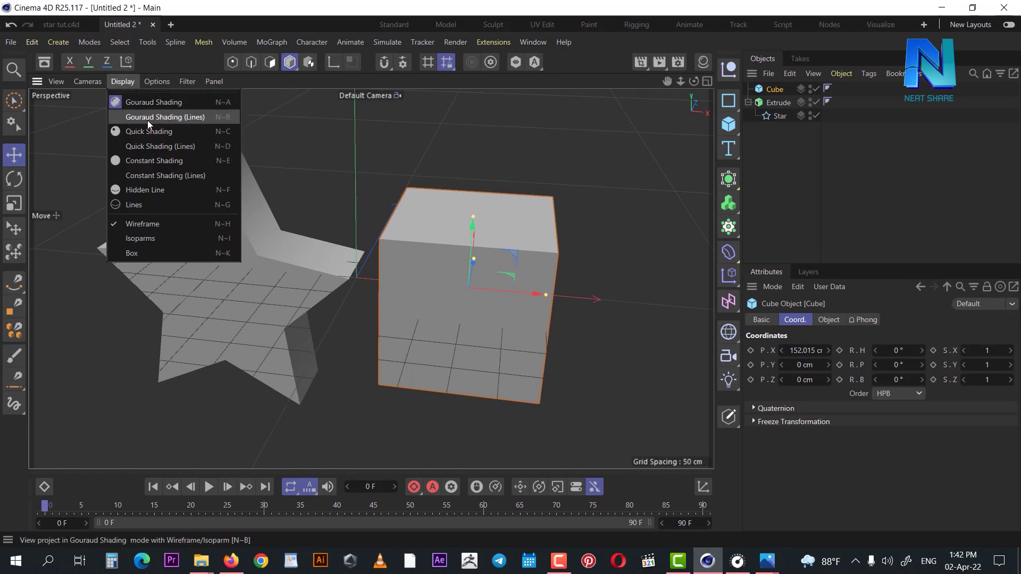
left_click(148, 118)
mouse_move(528, 263)
left_mouse_down("alt")
mouse_move(541, 250)
mouse_move(445, 241)
mouse_move(502, 461)
left_mouse_up("alt")
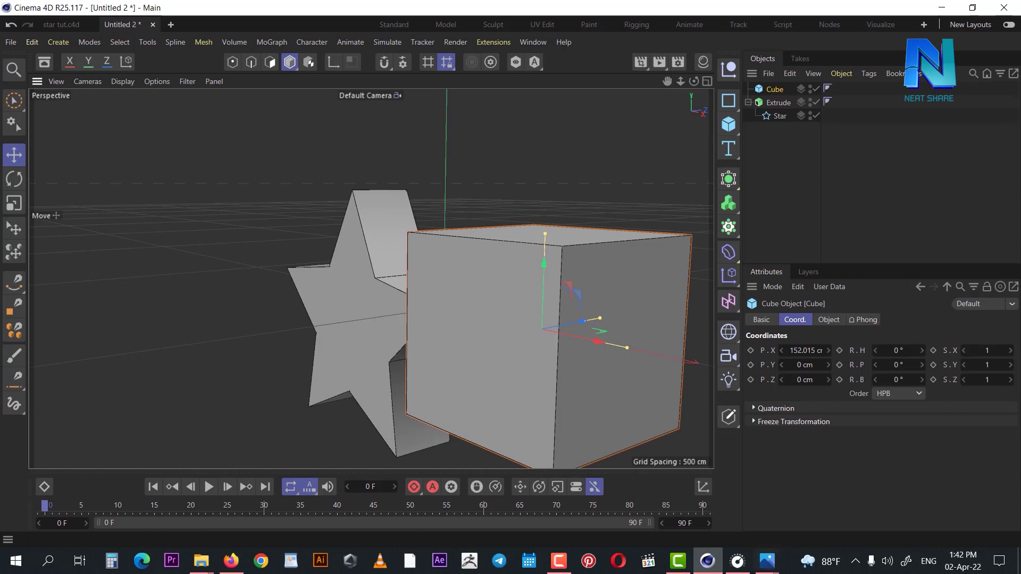
mouse_move(766, 560)
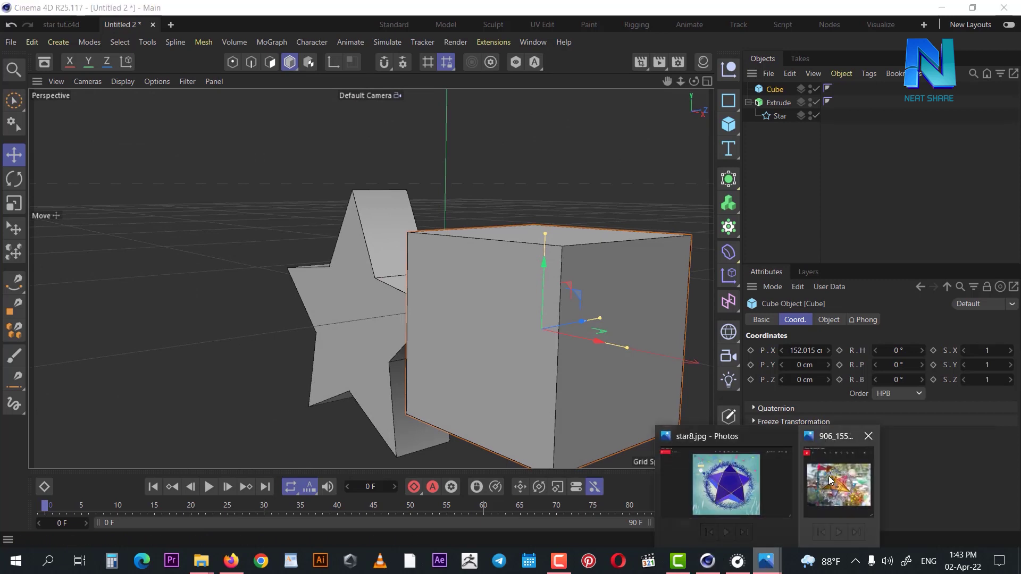
left_click(830, 479)
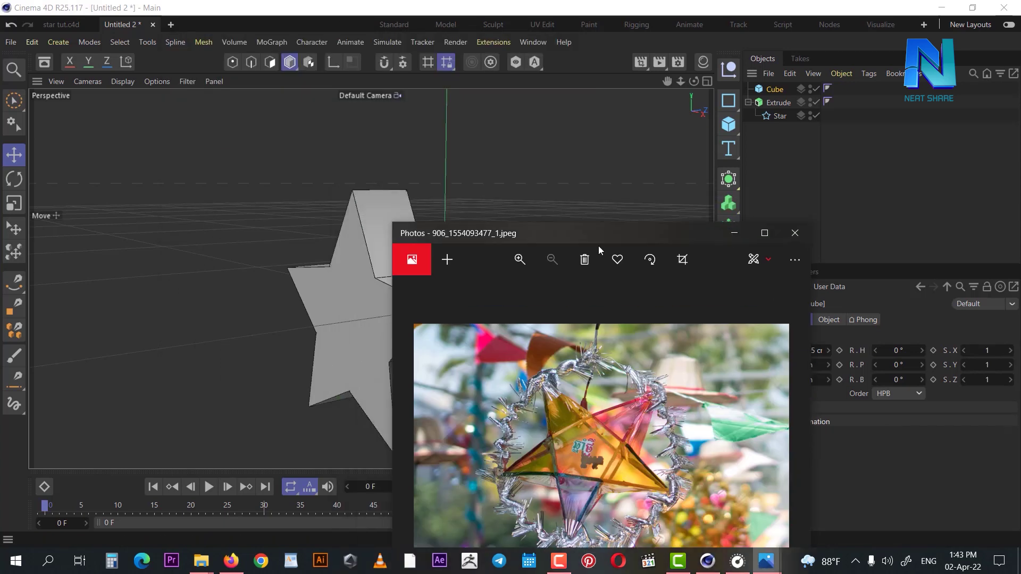
left_click_drag(333, 48, 709, 149)
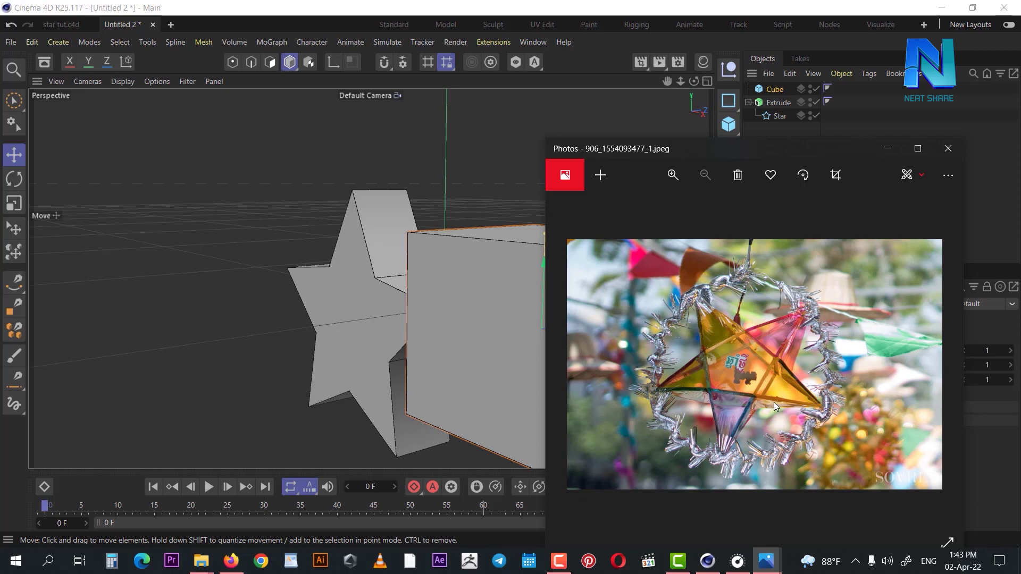
left_click(887, 148)
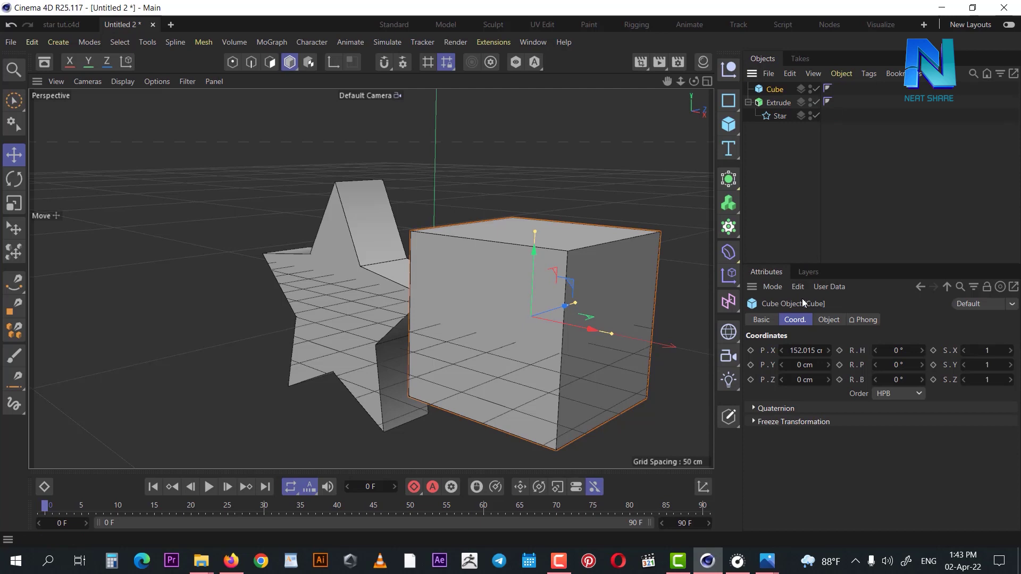
Step: Size the cube 230 × 171 × 200 cm with fillet off, moved further right of the star
left_click(832, 321)
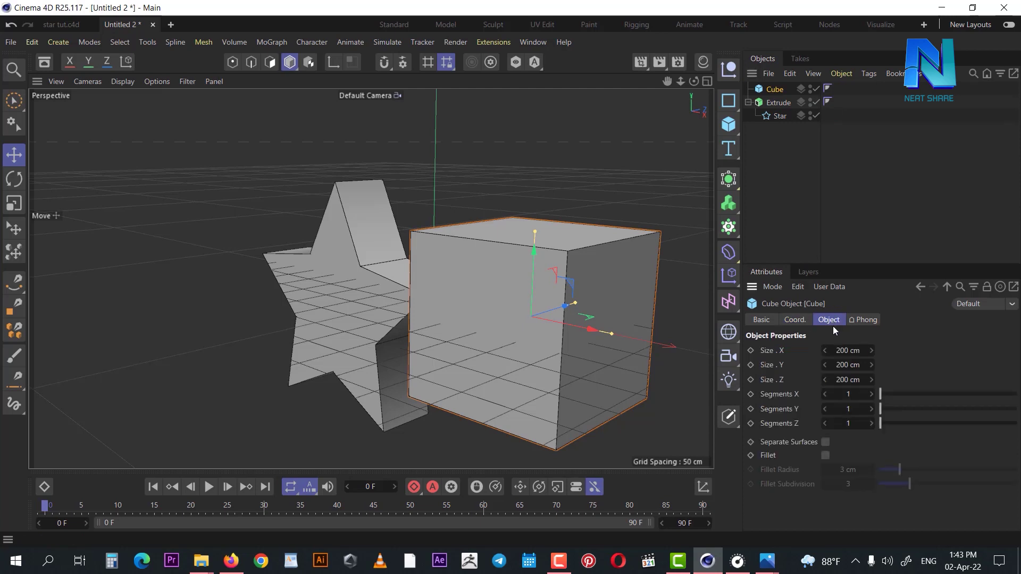
mouse_move(851, 352)
left_mouse_down()
mouse_move(858, 368)
mouse_move(742, 478)
left_mouse_up()
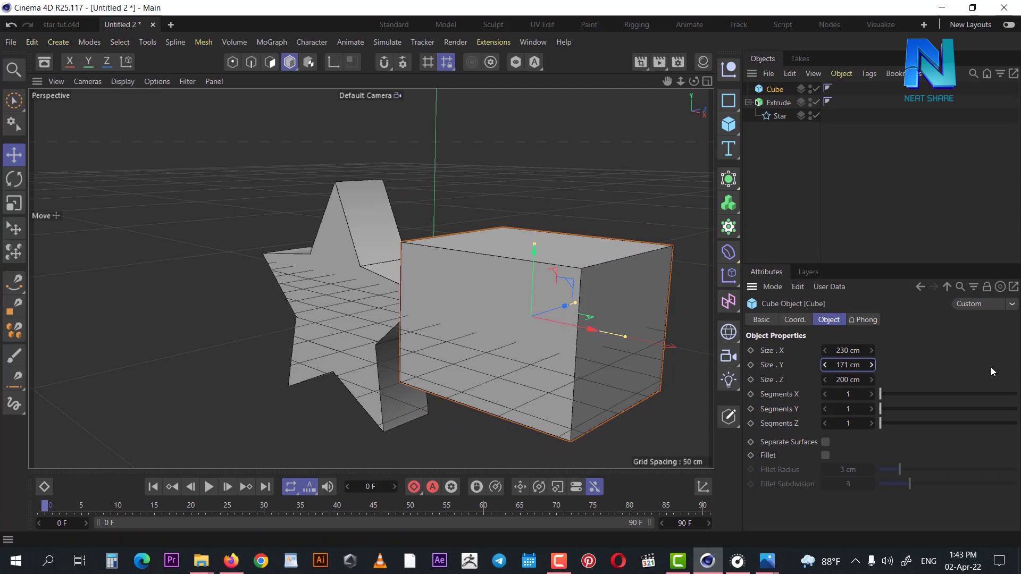
left_click(824, 455)
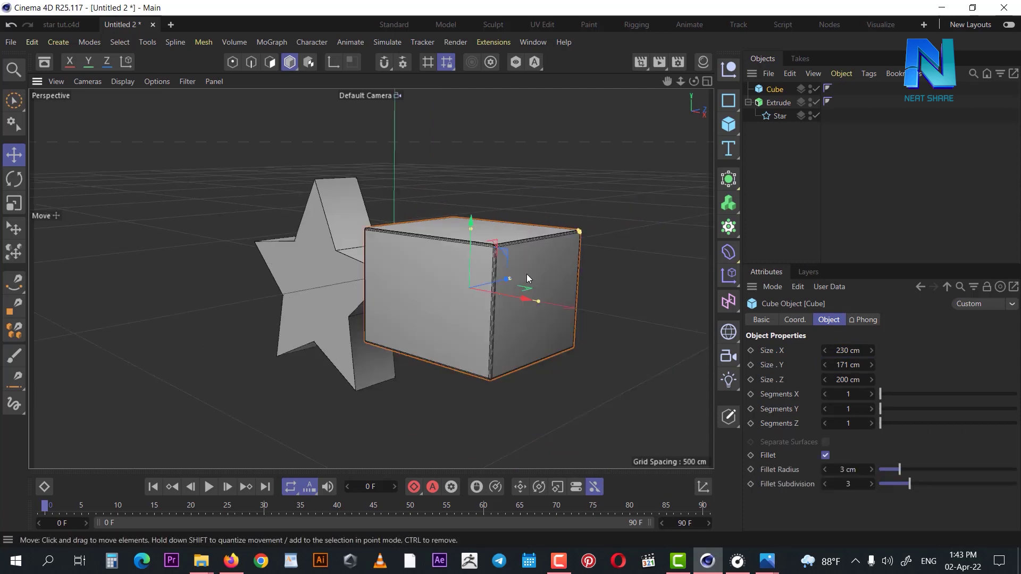
left_click(825, 456)
left_click_drag(522, 299, 540, 309)
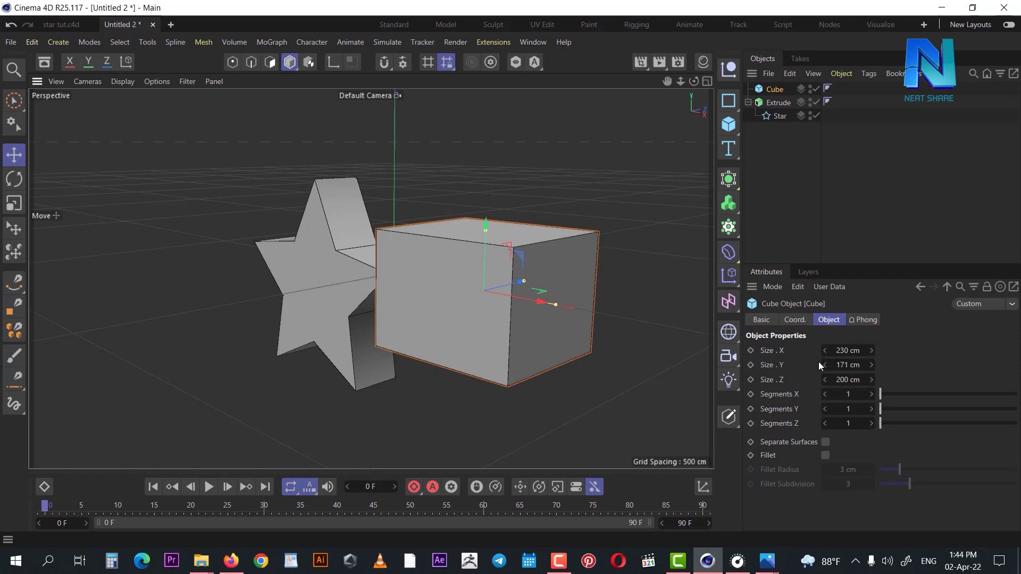
left_click(814, 149)
left_click(773, 90)
left_click(748, 102)
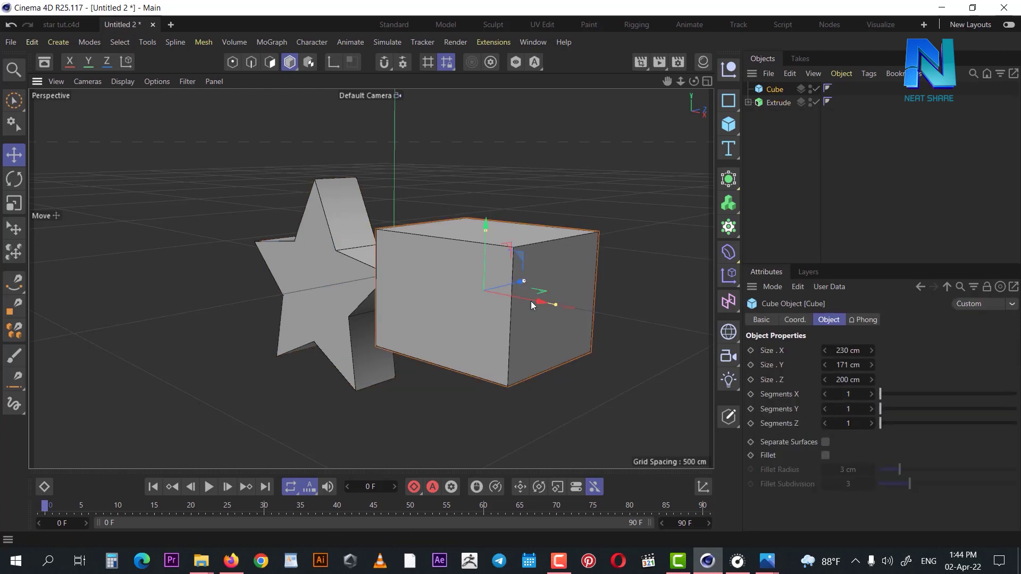
left_click_drag(531, 302, 565, 317)
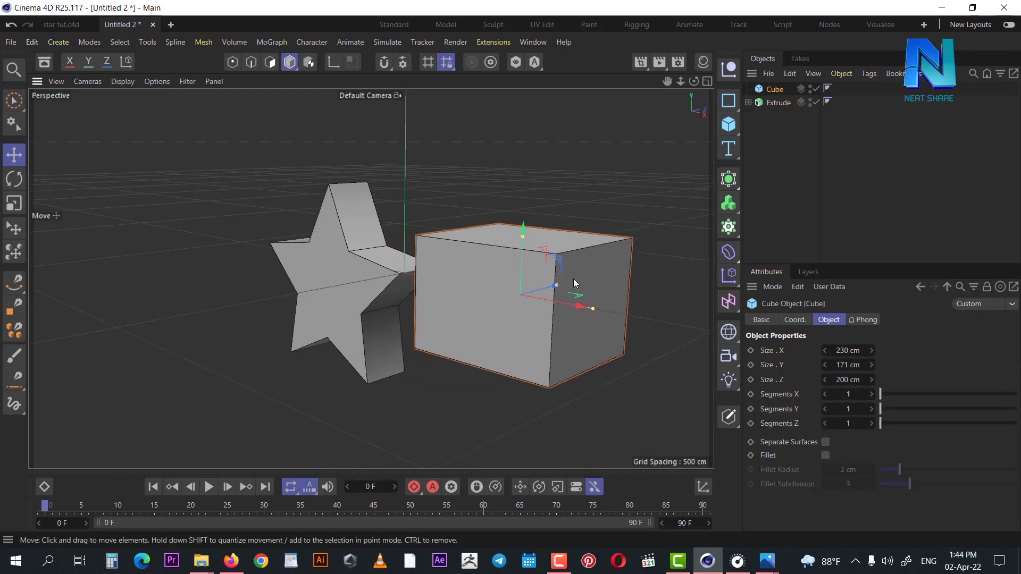
left_click_drag(566, 273, 589, 265, "alt")
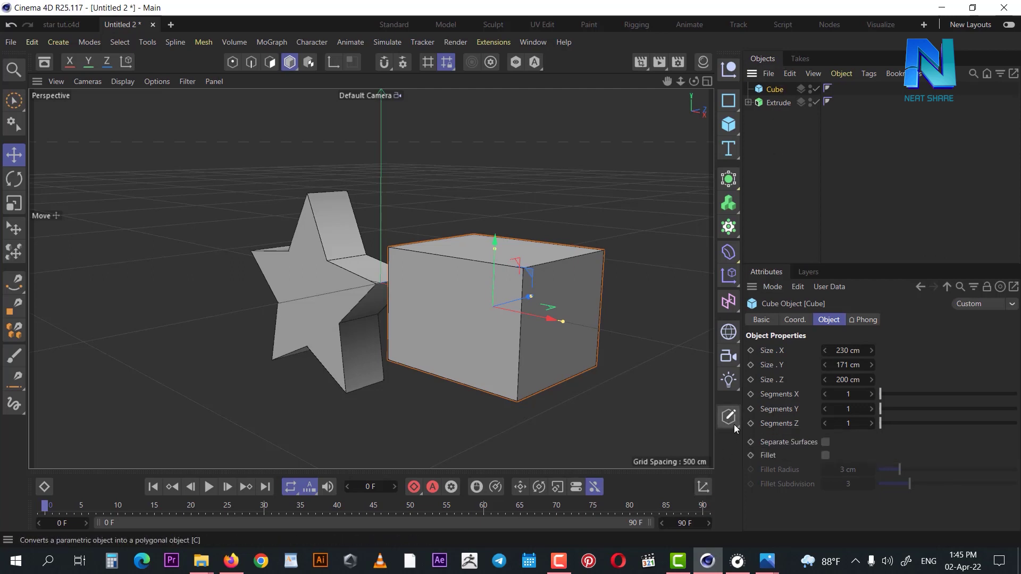
left_click(779, 102)
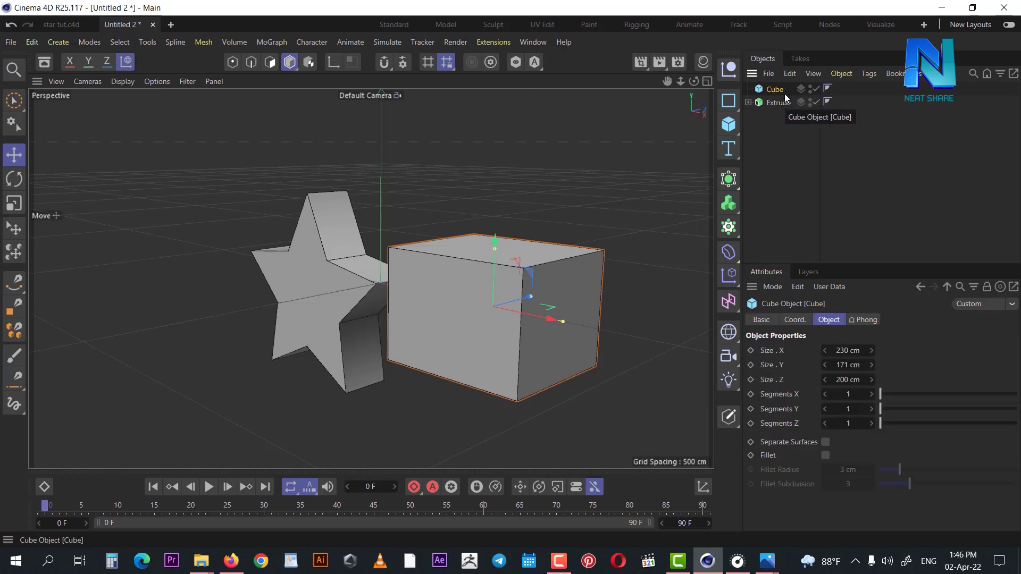
Step: Duplicate the cube and convert the original into an editable polygon object with C
left_click_drag(777, 89, 776, 86)
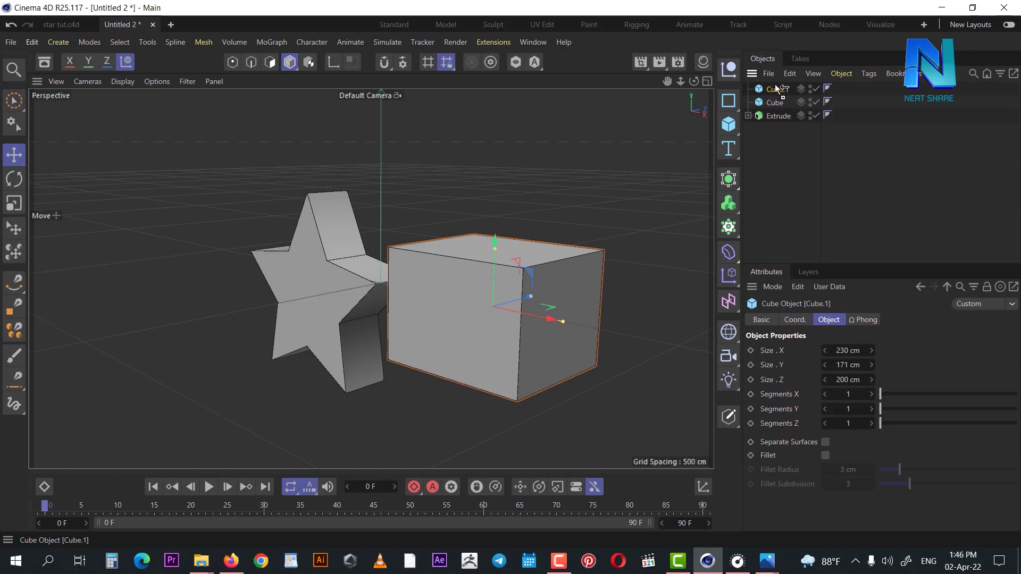
left_click(795, 168)
left_click(776, 109)
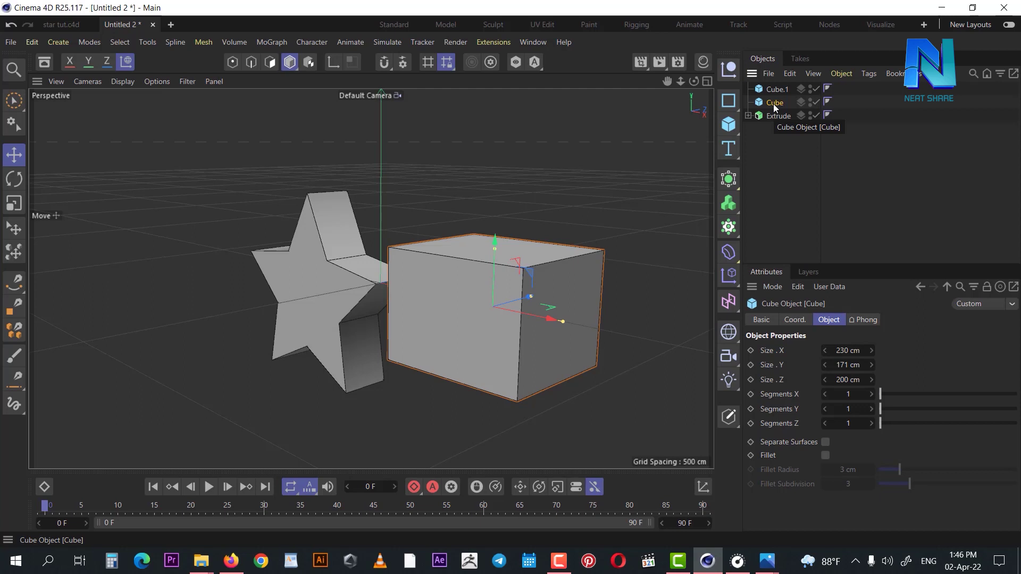
key("c")
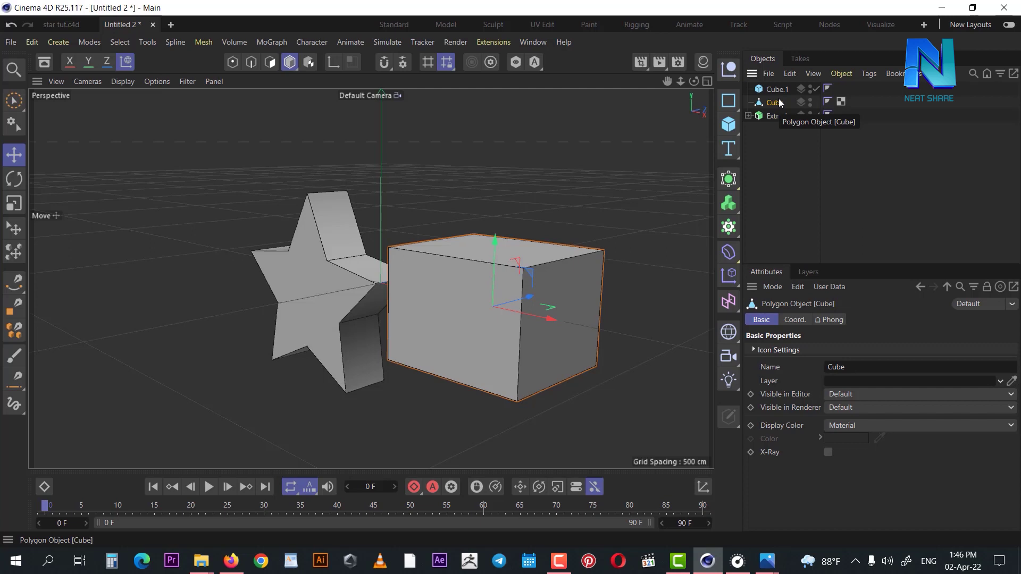
Step: Move the editable cube to the right of Cube.1
left_click(730, 122)
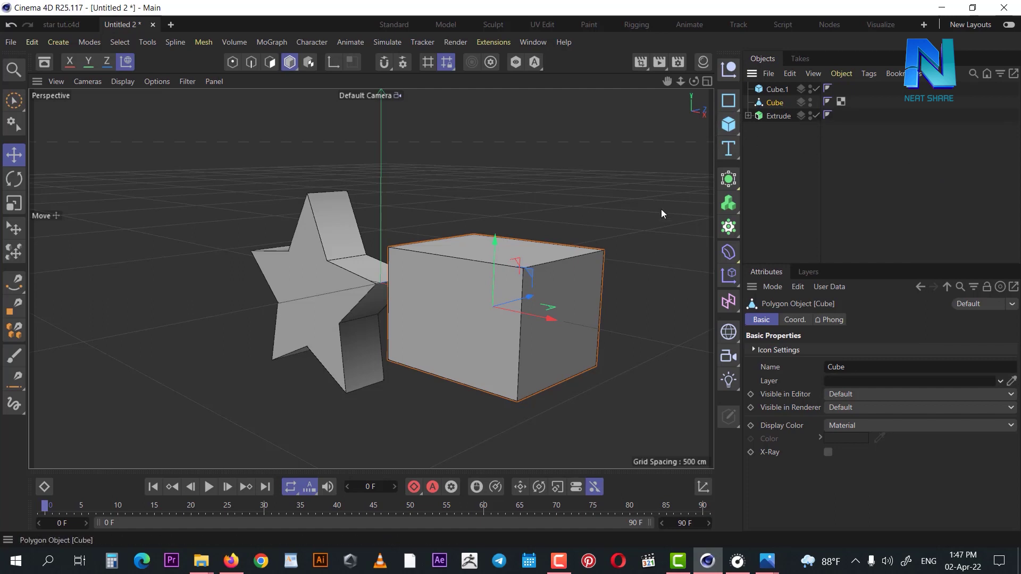
mouse_move(600, 275)
left_mouse_down()
mouse_move(414, 309)
mouse_move(499, 353)
left_mouse_up()
mouse_move(472, 302)
left_mouse_down("alt")
mouse_move(445, 295)
mouse_move(567, 226)
left_mouse_up("alt")
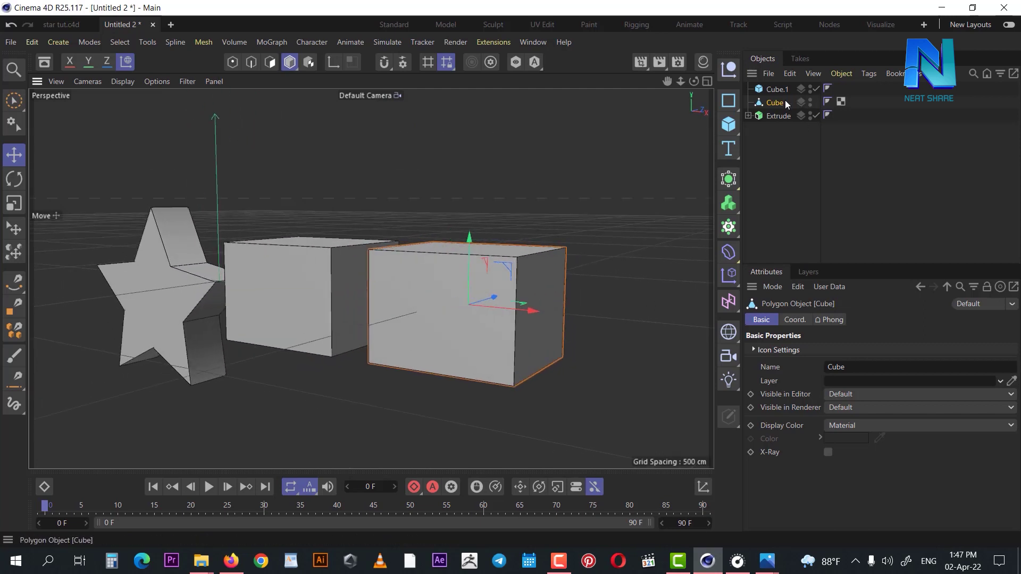
left_click(769, 139)
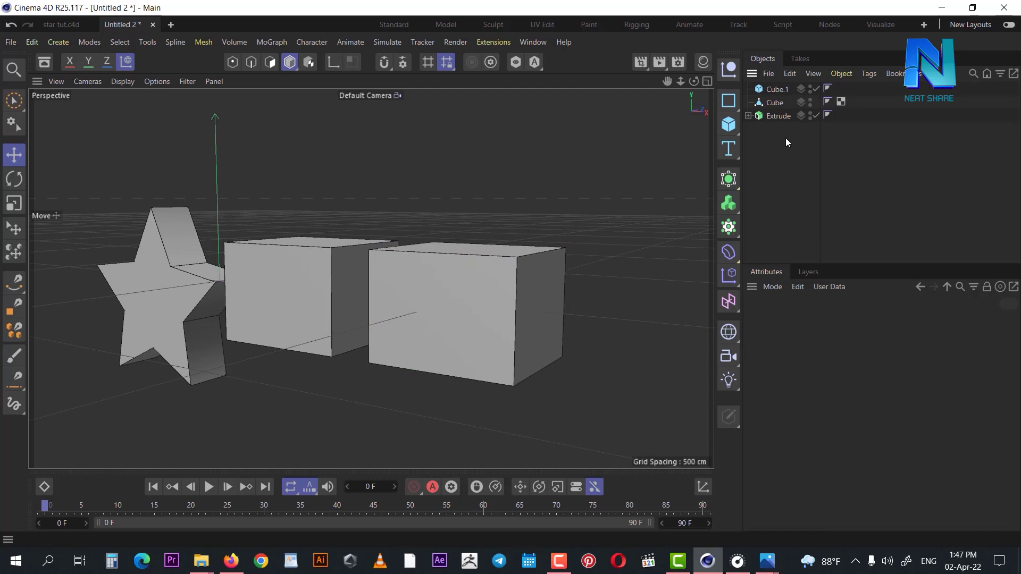
left_click(776, 102)
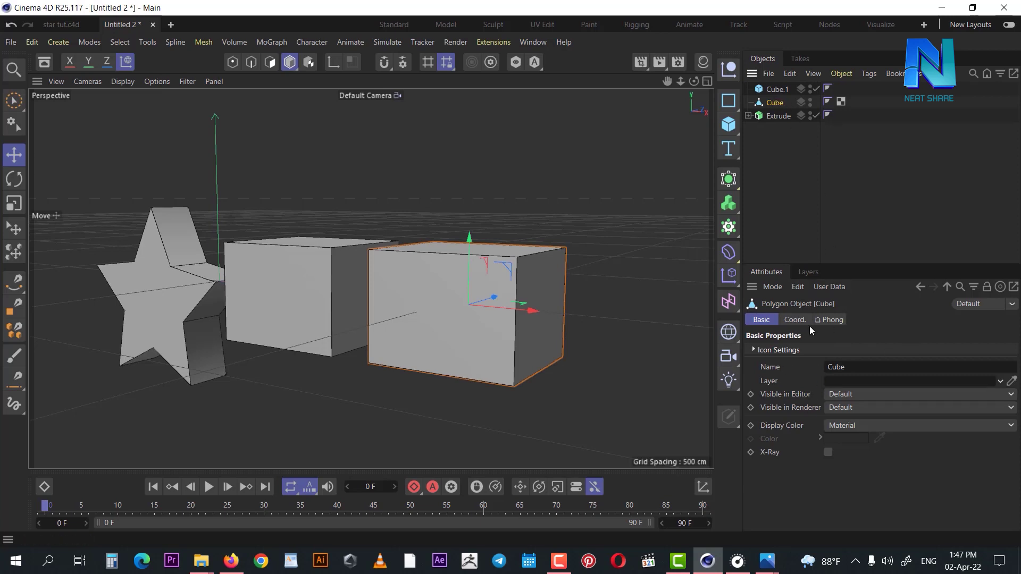
Step: Widen the middle cube Cube.1 along X using its Size fields
left_click(795, 320)
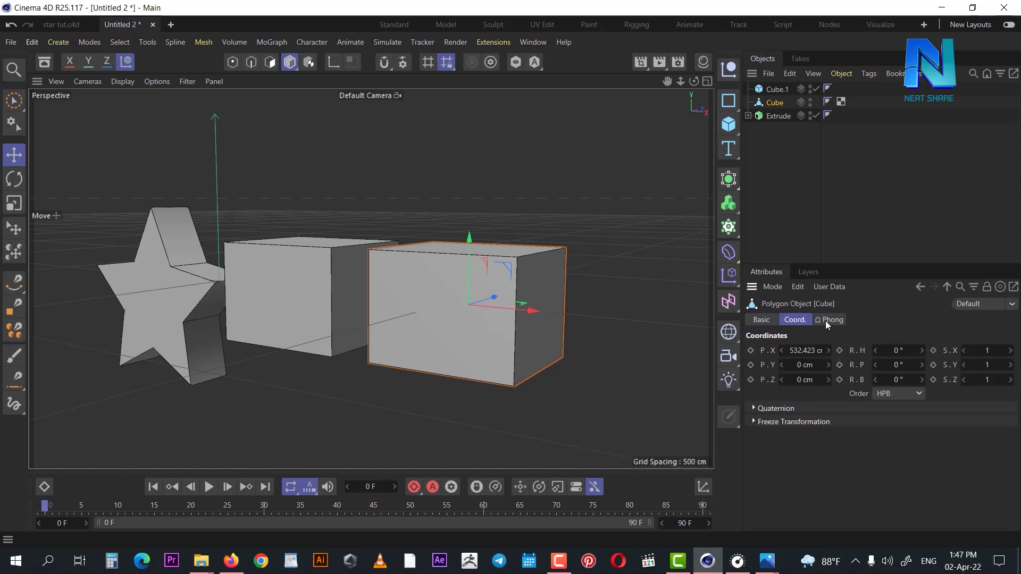
left_click(832, 319)
left_click(831, 171)
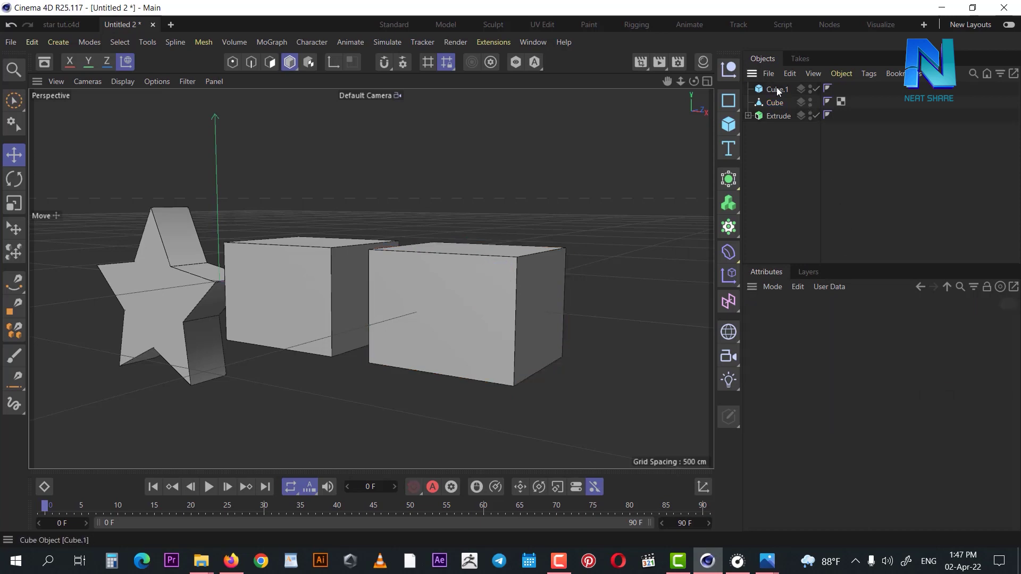
left_click(787, 90)
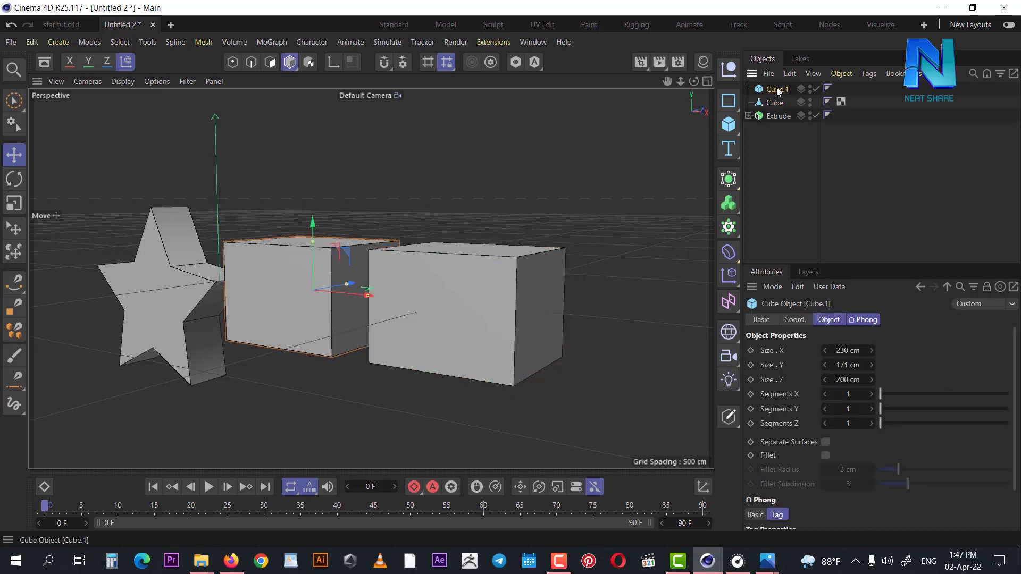
left_click(762, 319)
left_click(795, 320)
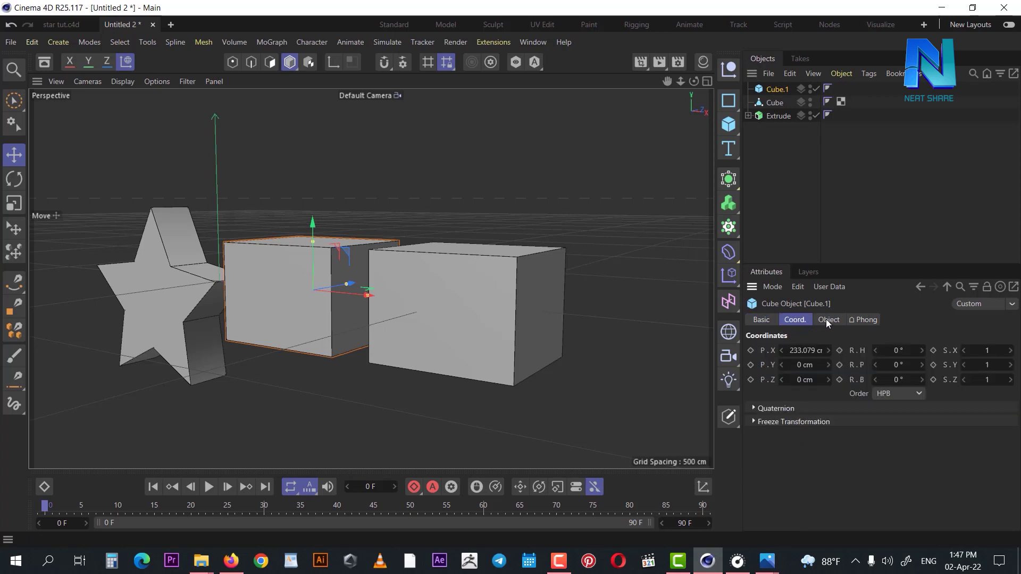
left_click(825, 319)
left_click(872, 320)
left_click(808, 320)
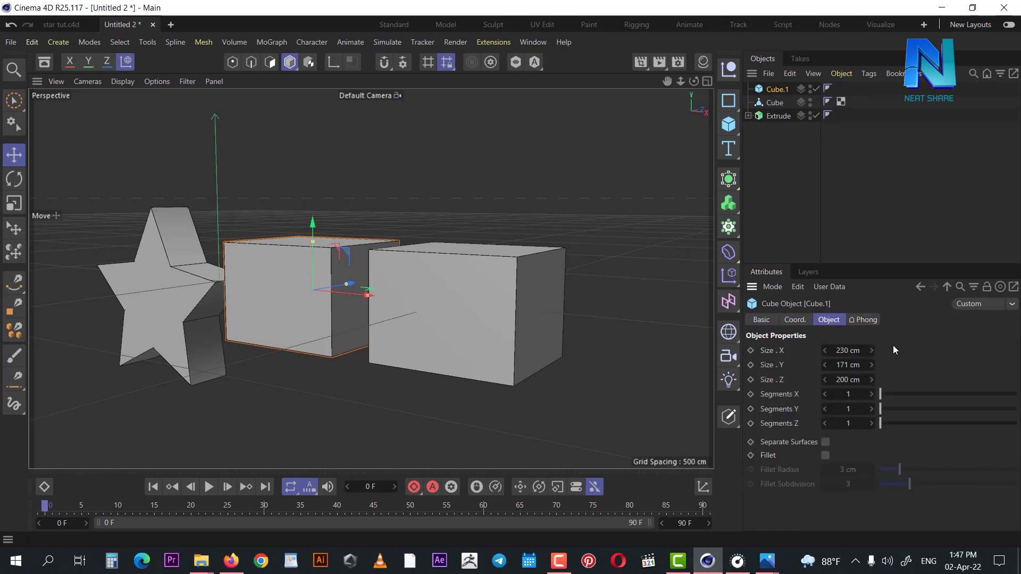
mouse_move(871, 350)
left_mouse_down()
mouse_move(883, 354)
mouse_move(850, 351)
mouse_move(861, 400)
left_mouse_up()
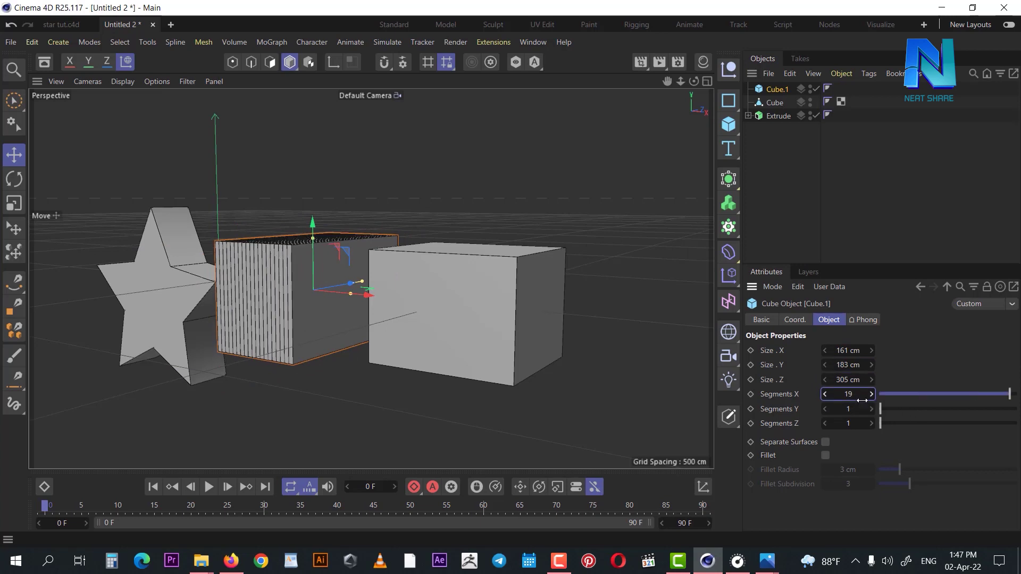
Step: Reselect the editable polygon Cube standing right of Cube.1
left_click(895, 218)
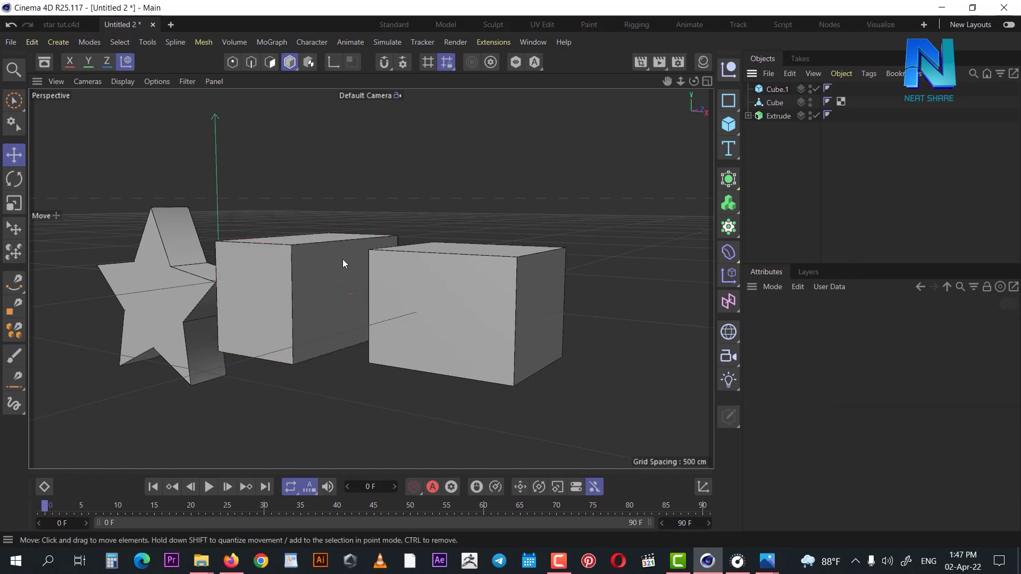
left_click(776, 89)
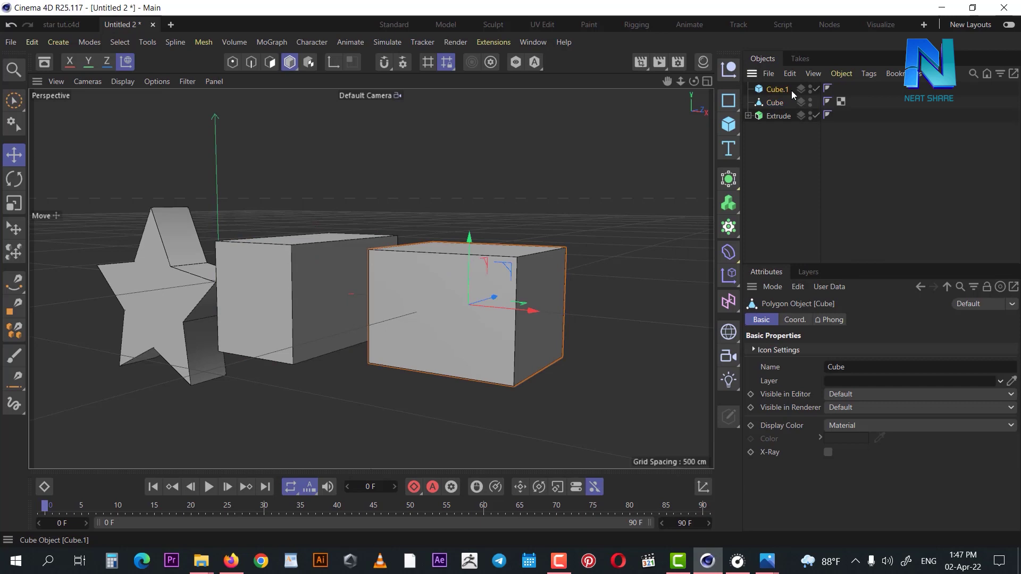
left_click(779, 104)
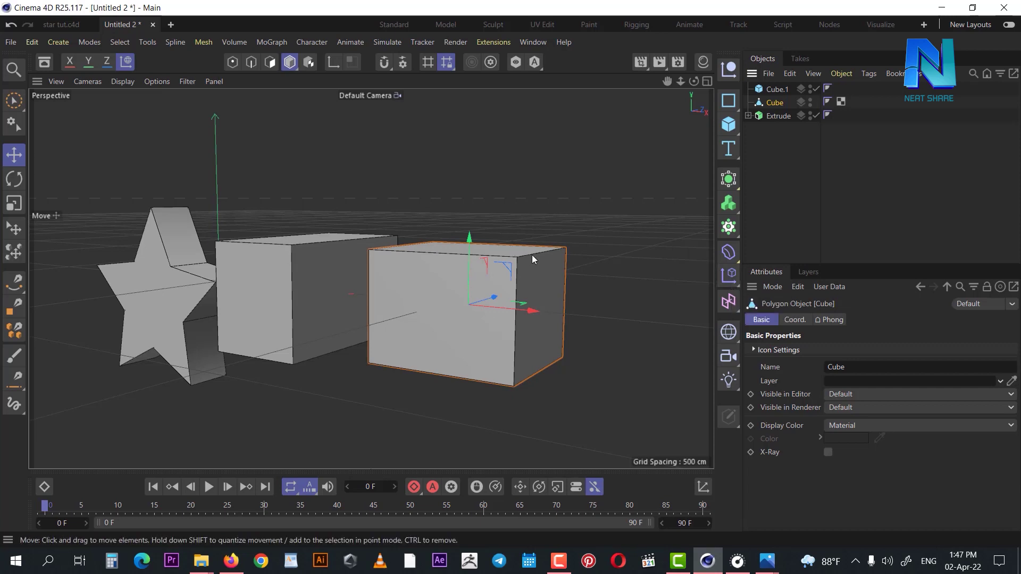
left_click(816, 137)
left_click(777, 99)
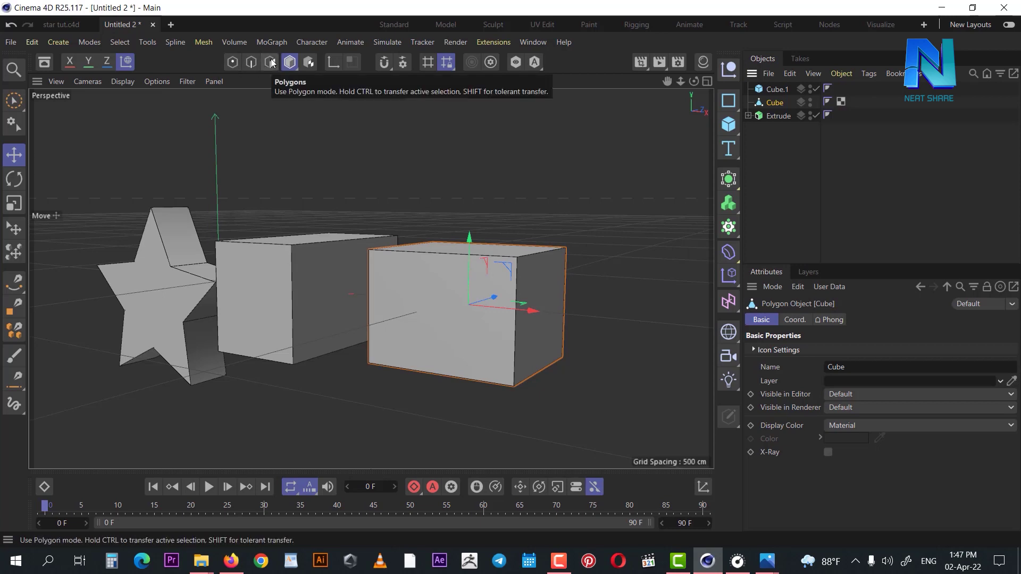
Step: In Polygon mode, select the box's end face and pull it out about 72 cm along X
scroll(517, 215, "up", 2)
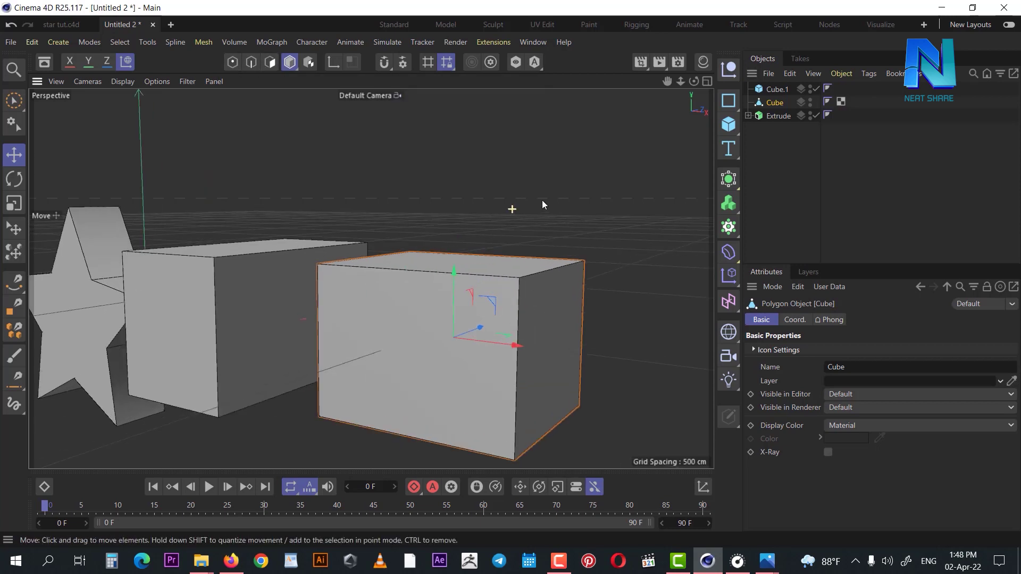
left_click_drag(573, 377, 527, 378, "alt")
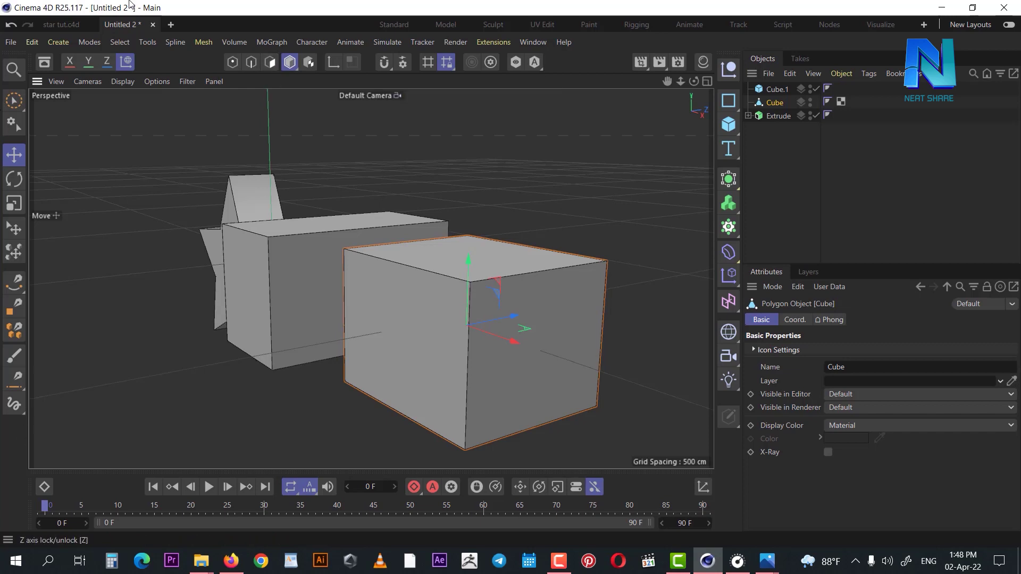
left_click(271, 62)
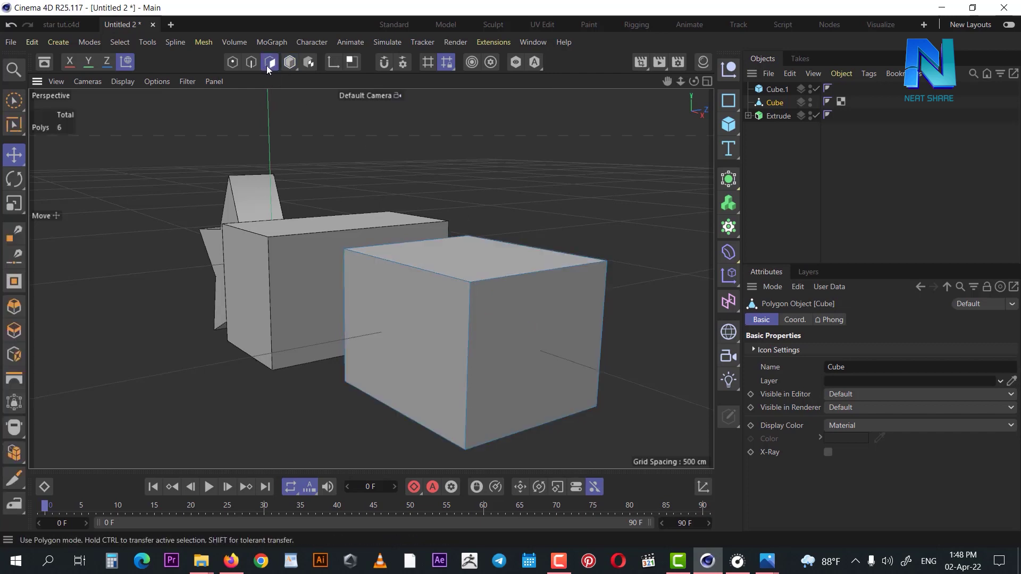
left_click(573, 318)
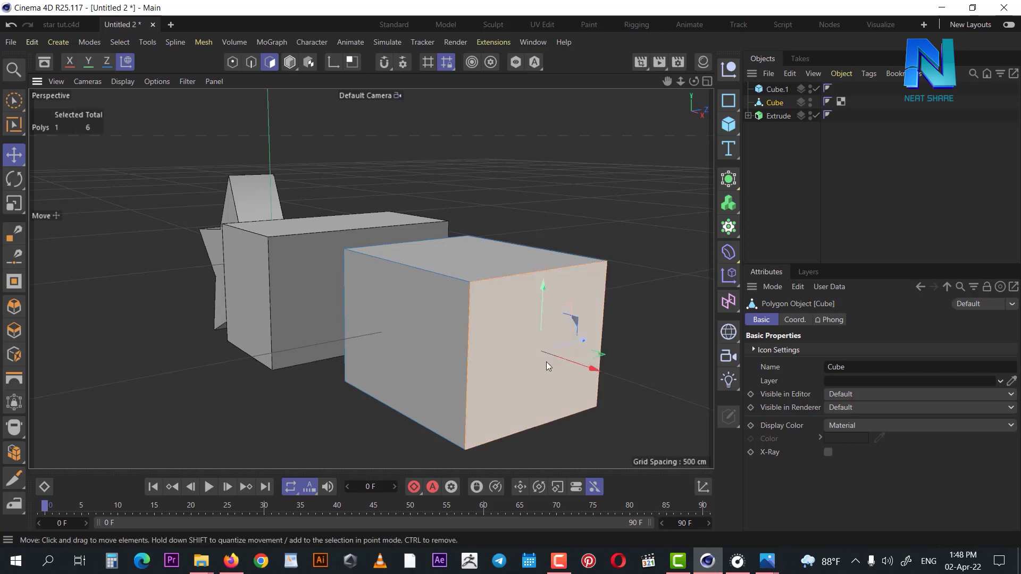
left_click_drag(562, 253, 595, 395, "alt")
left_click_drag(598, 355, 609, 358)
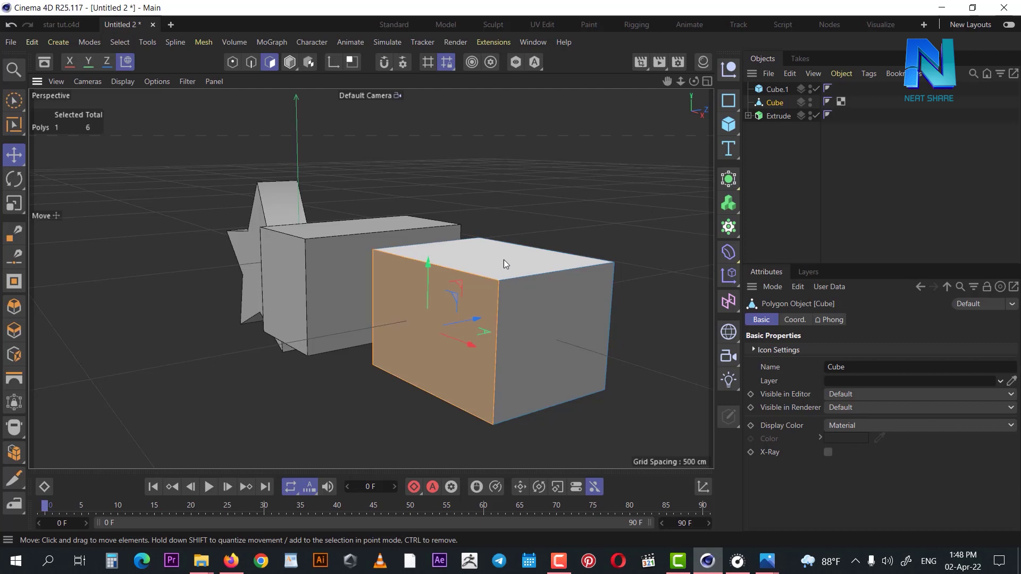
left_click_drag(604, 355, 652, 386)
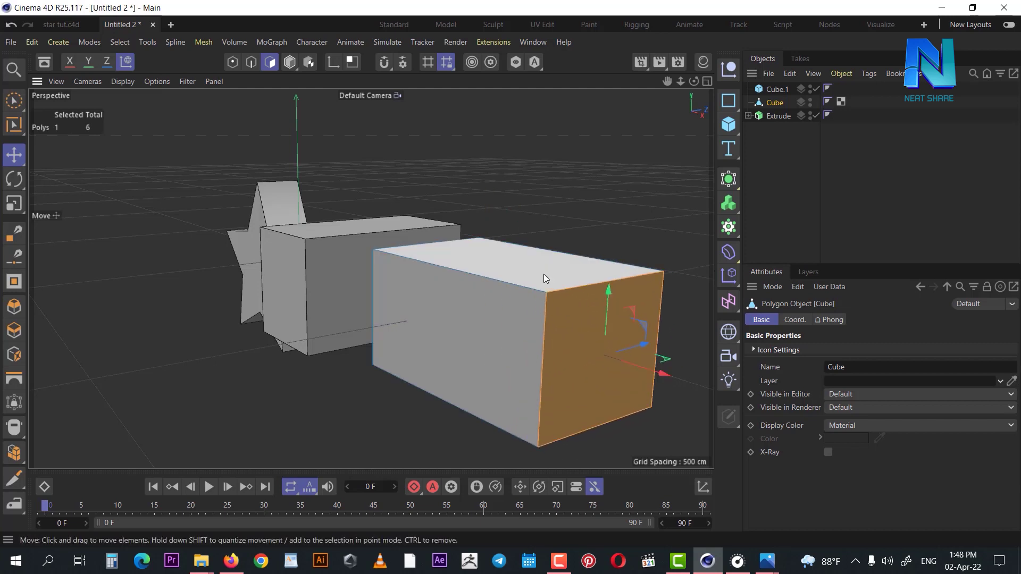
Step: Nudge the top face about 5 cm, then tilt the end face to about 34 degrees
left_click(533, 246)
left_click_drag(509, 165, 542, 246)
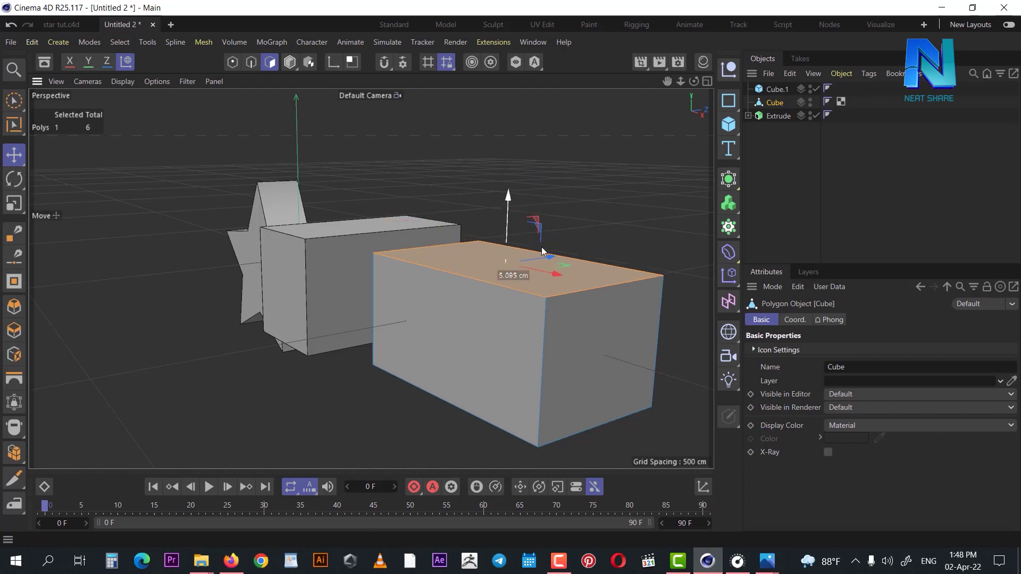
left_click(623, 366)
key("r")
mouse_move(580, 369)
left_mouse_down()
mouse_move(560, 440)
mouse_move(518, 394)
mouse_move(466, 394)
left_mouse_up()
mouse_move(642, 383)
left_mouse_down()
mouse_move(620, 314)
mouse_move(633, 387)
mouse_move(645, 394)
left_mouse_up()
Step: Undo the end-face rotation, then raise the end's top edge about 80 cm in Edge mode
key("ctrl+z")
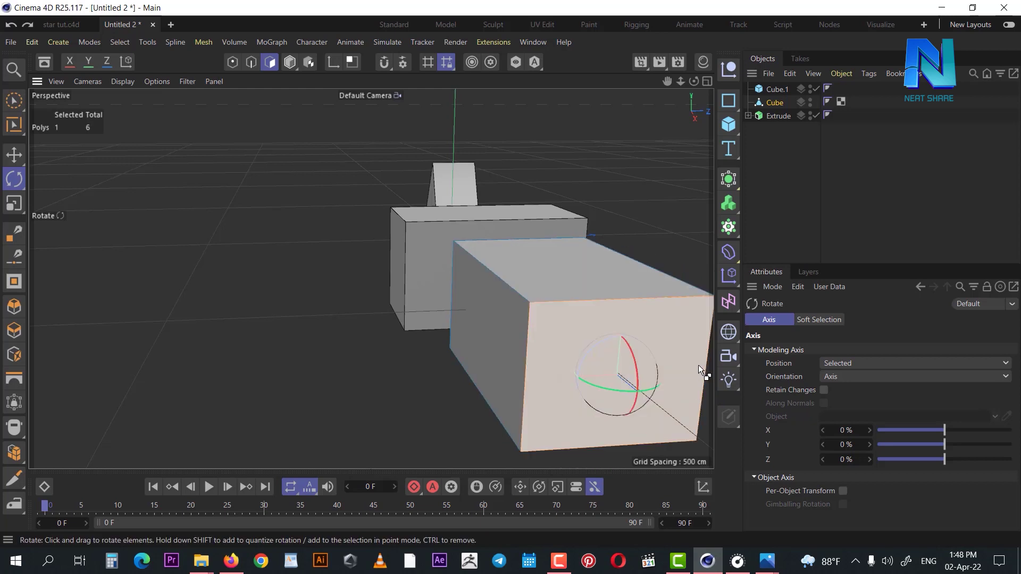
left_click(250, 61)
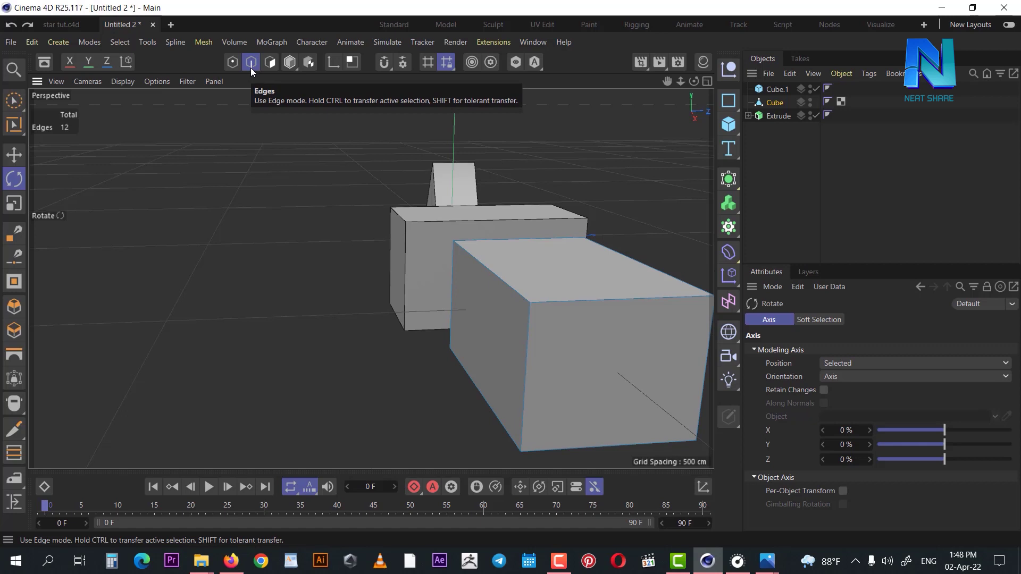
left_click(596, 305)
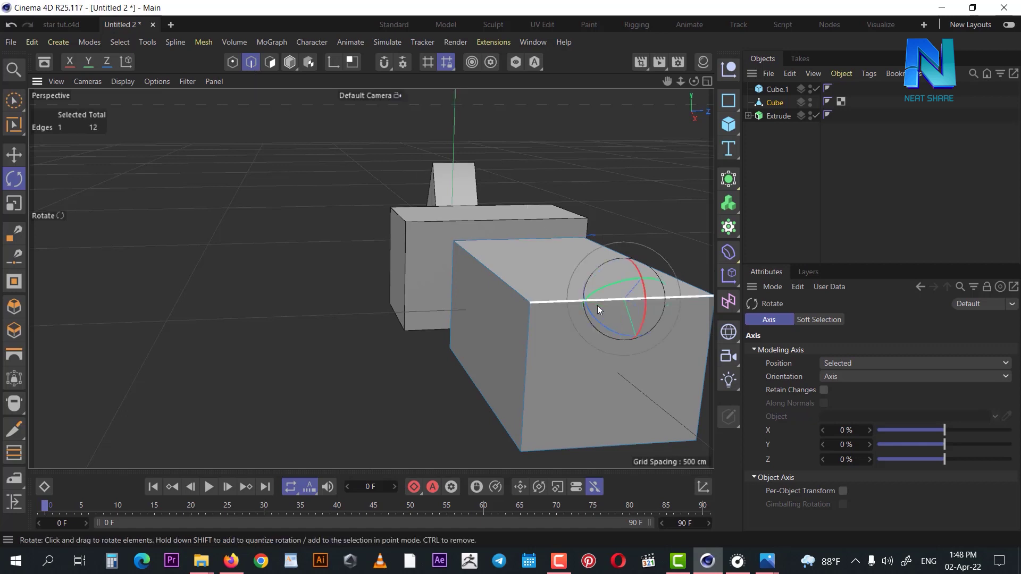
key("e")
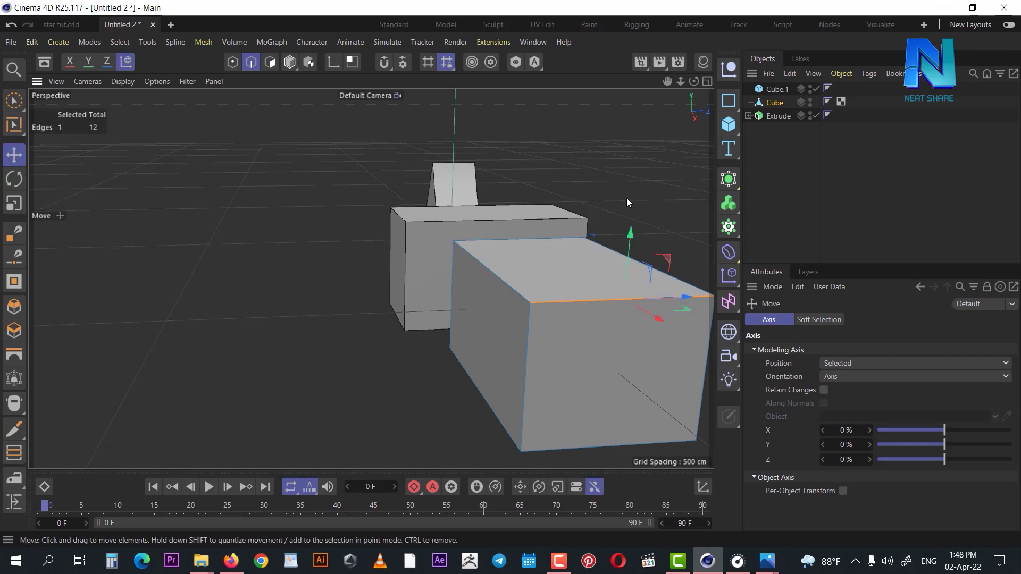
middle_click_drag(565, 247, 535, 218, "alt")
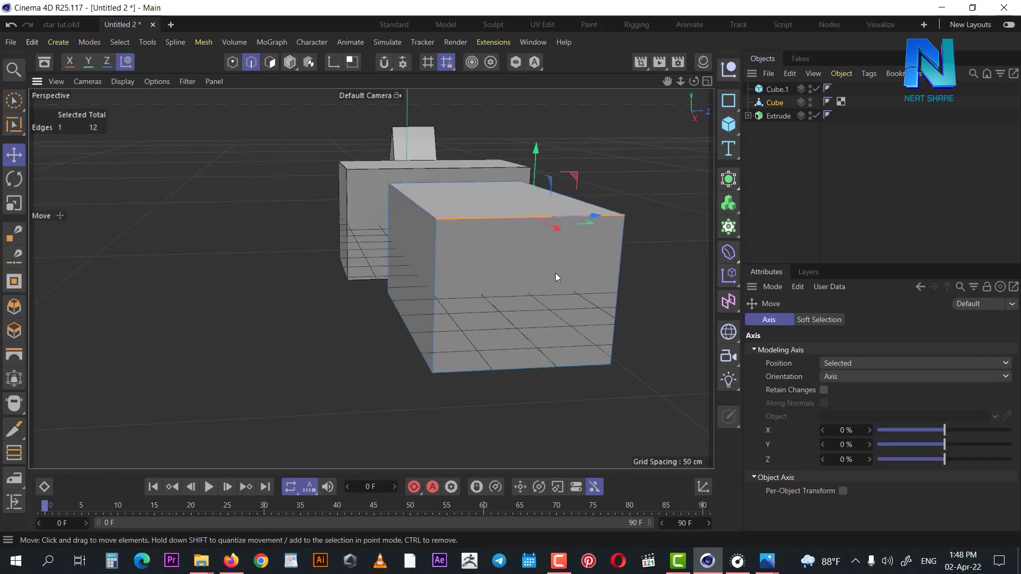
left_click_drag(554, 276, 537, 266, "alt")
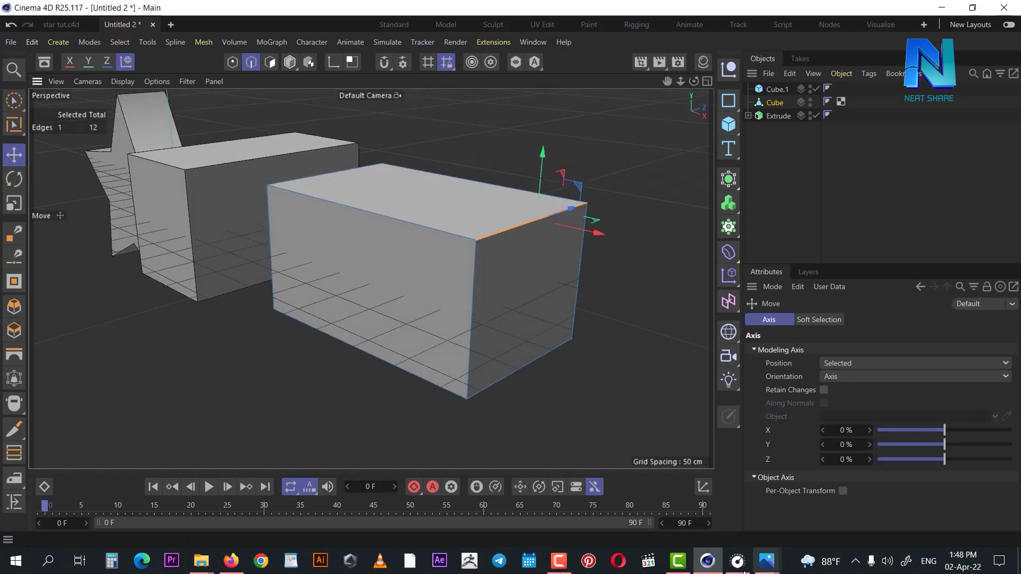
mouse_move(766, 562)
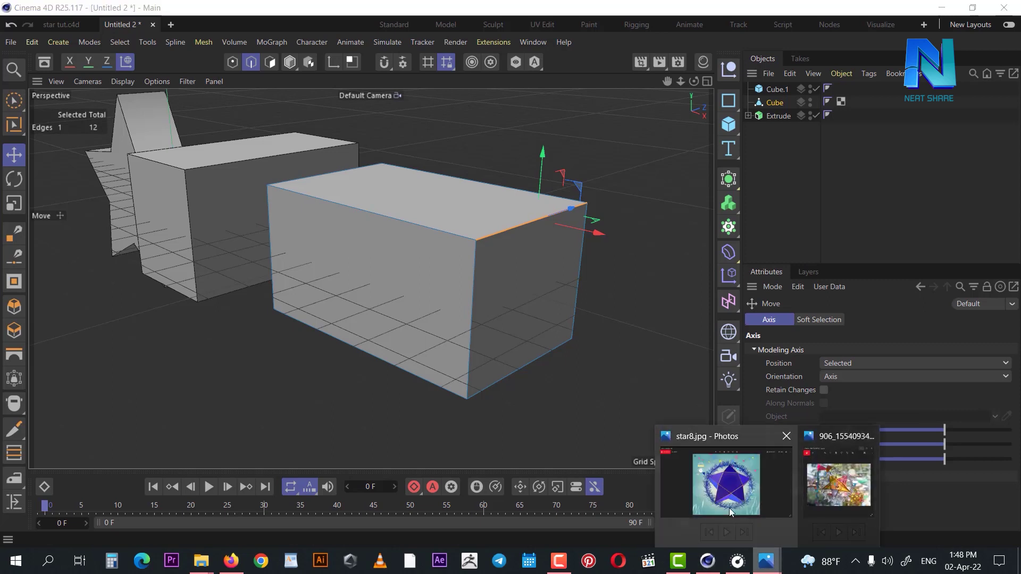
left_click(851, 487)
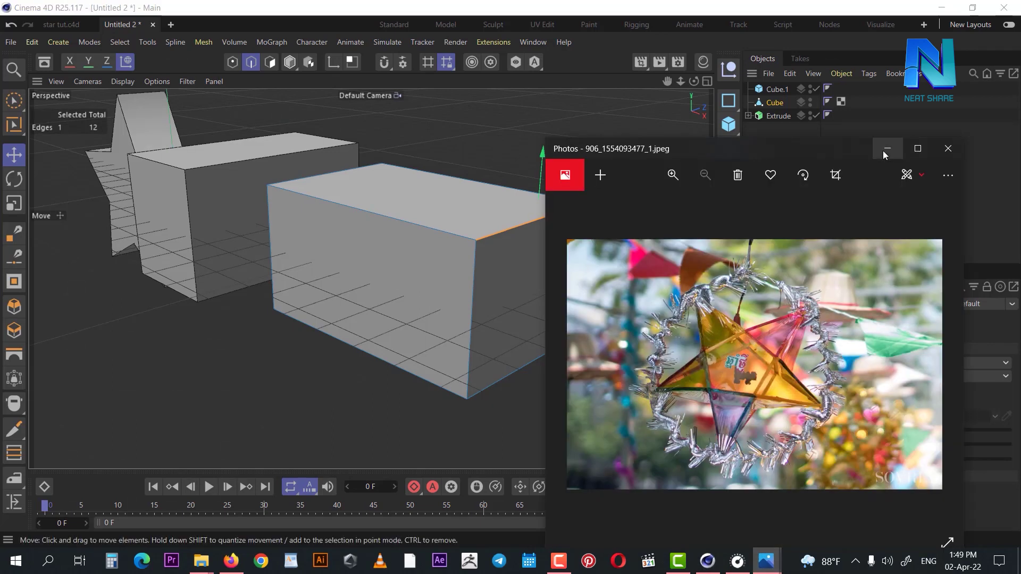
left_click(887, 150)
left_click_drag(541, 176, 537, 90)
Step: Push the top and lower back edges outward along X
scroll(526, 202, "down", 3)
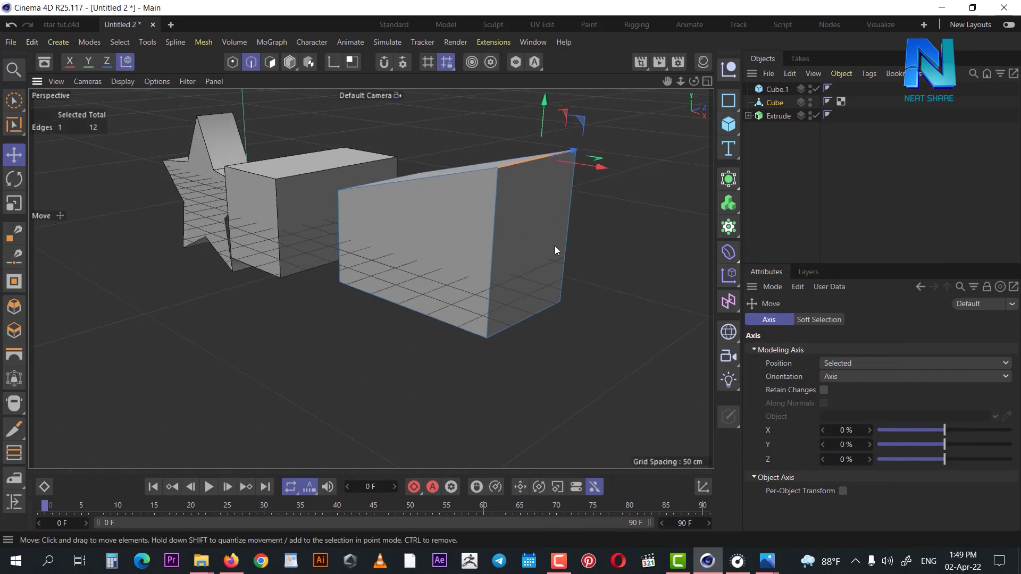
left_click_drag(563, 168, 591, 159)
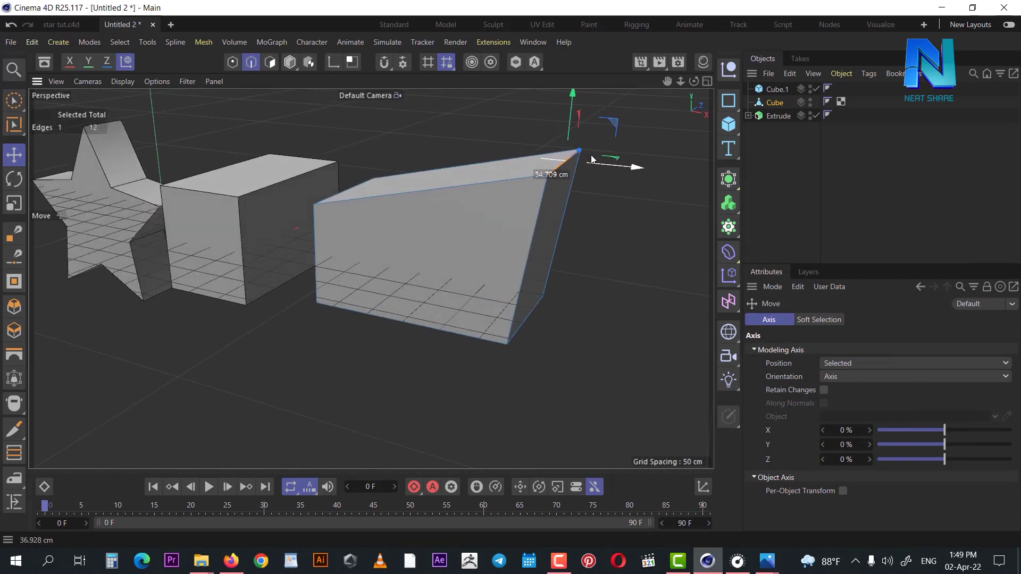
left_click(529, 325)
left_click_drag(572, 330, 653, 350)
left_click(555, 167)
mouse_move(559, 159)
left_mouse_down()
mouse_move(561, 148)
mouse_move(556, 158)
left_mouse_up()
Step: Raise the front top edge to slant the block into a wedge
left_click_drag(573, 328, 231, 209, "alt")
left_click(298, 211)
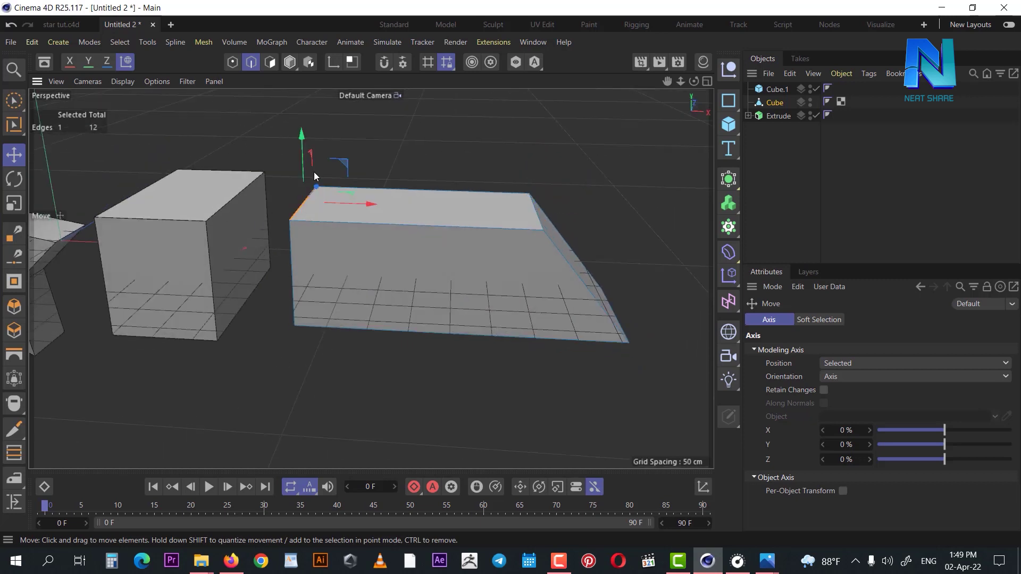
left_click_drag(301, 143, 303, 78)
left_click(379, 328)
mouse_move(490, 401)
left_mouse_down("alt")
mouse_move(478, 359)
mouse_move(422, 362)
left_mouse_up("alt")
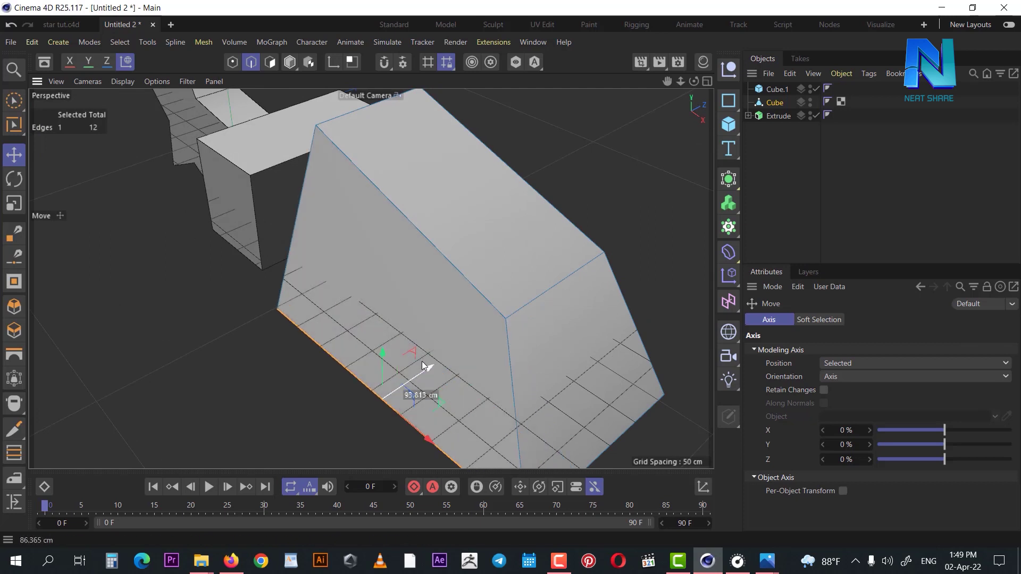
scroll(481, 337, "down", 5)
left_click_drag(540, 270, 517, 333, "alt")
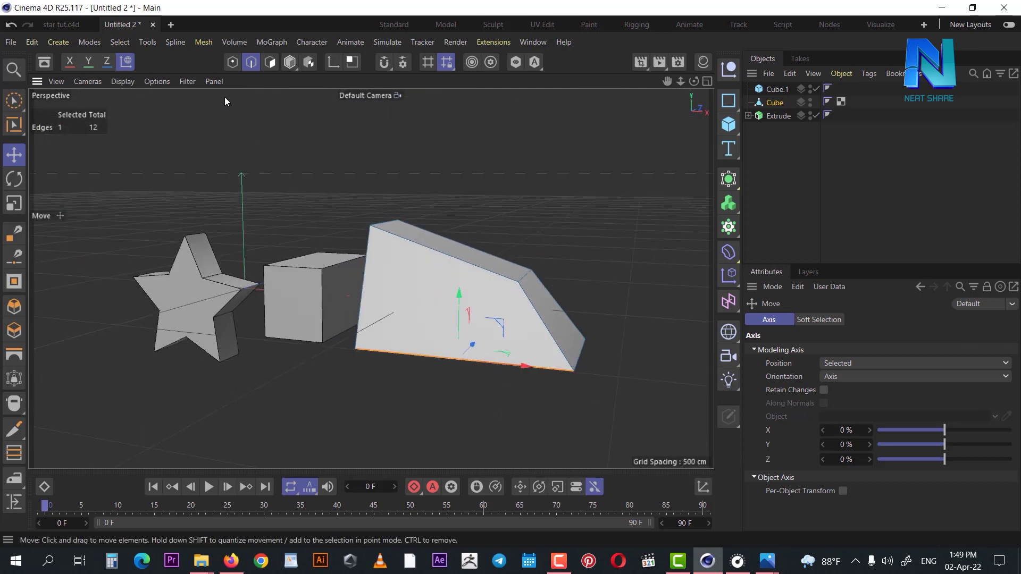
Step: In Points mode, raise the wedge's middle vertex along Y
left_click(232, 63)
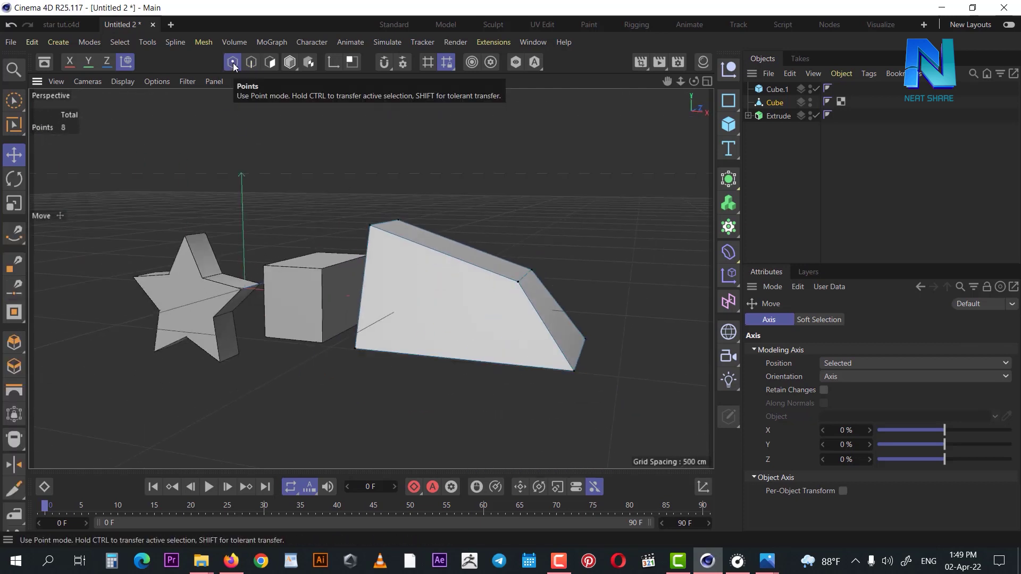
scroll(544, 282, "up", 3)
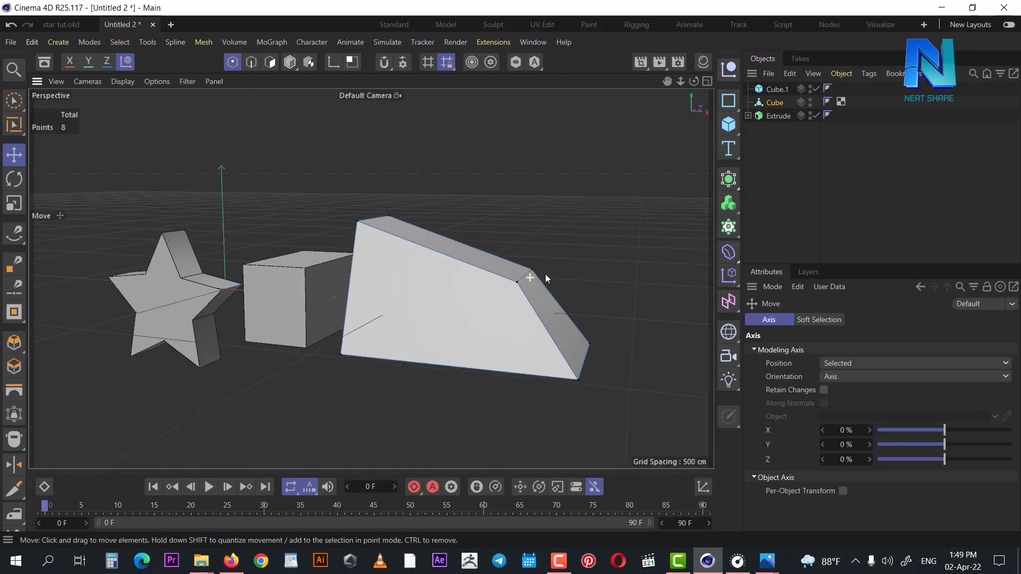
scroll(531, 287, "up", 4)
mouse_move(537, 305)
left_mouse_down("alt")
mouse_move(498, 343)
mouse_move(496, 292)
left_mouse_up("alt")
left_click(491, 292)
left_click(578, 240)
left_click(492, 292)
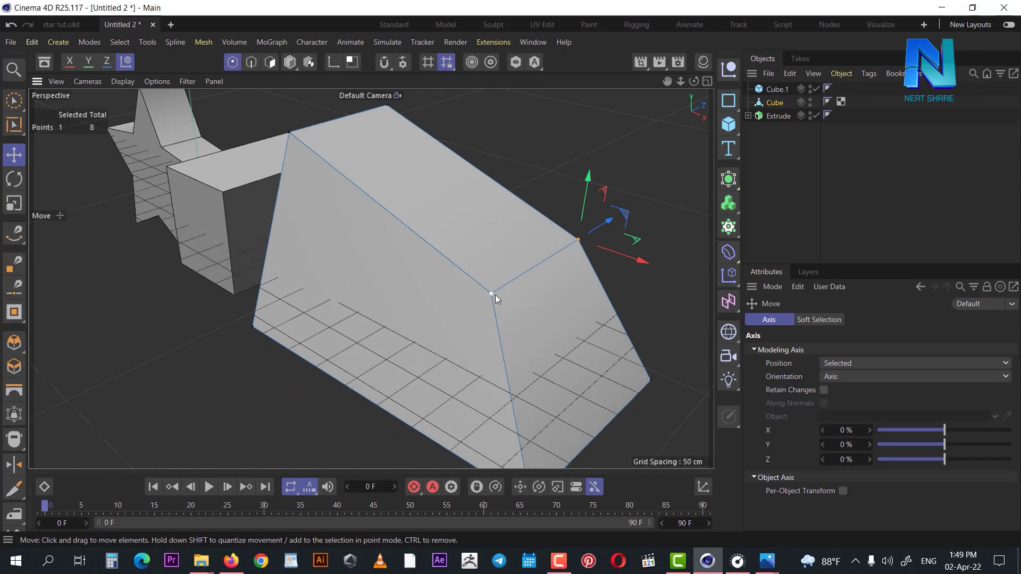
mouse_move(495, 244)
left_mouse_down()
mouse_move(492, 169)
mouse_move(470, 154)
left_mouse_up()
Step: Move the right corner vertex outward and reposition the bottom vertex
left_click(578, 235)
left_click_drag(578, 235, 638, 262)
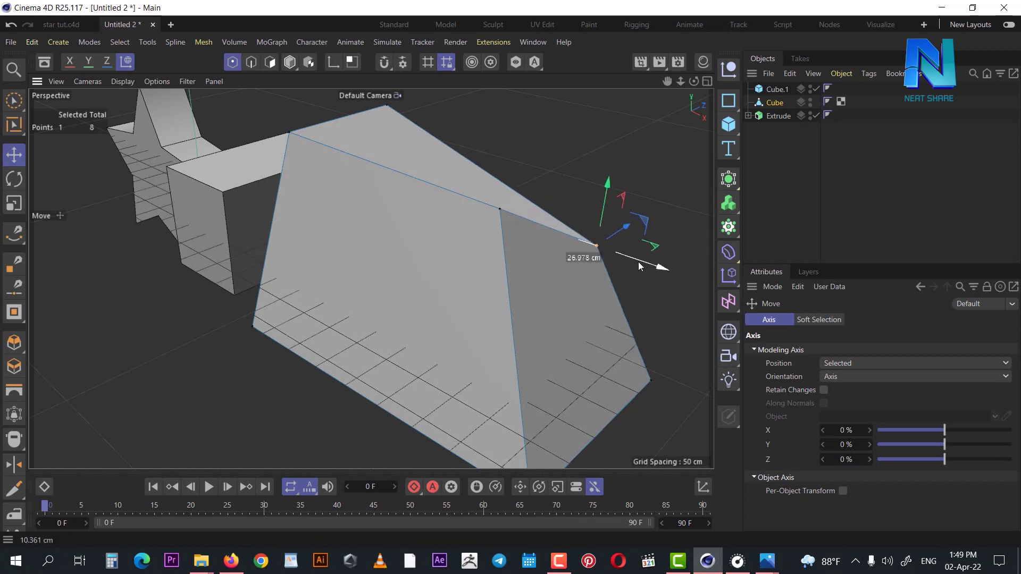
scroll(627, 192, "down", 3)
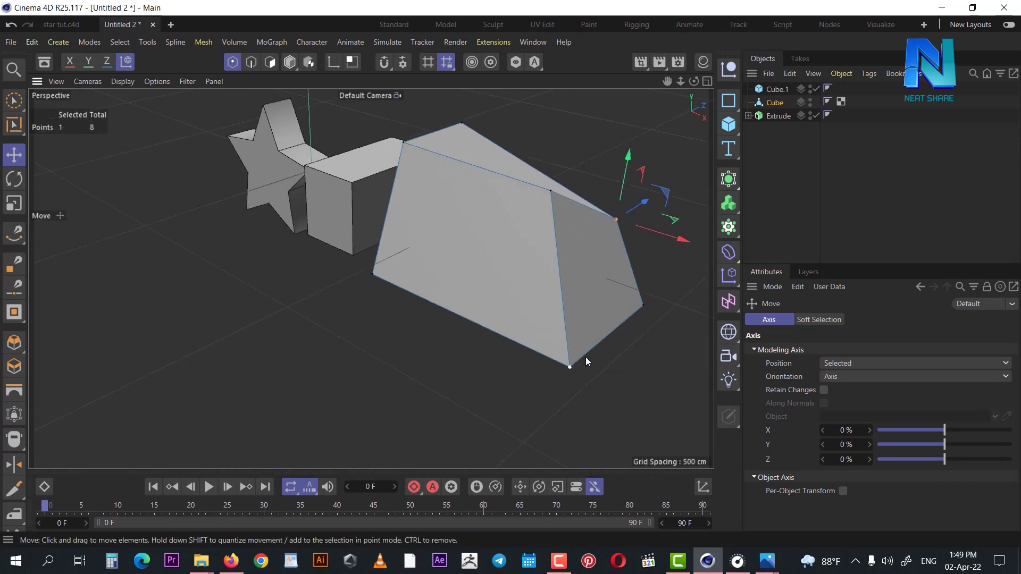
mouse_move(586, 358)
left_mouse_down()
mouse_move(628, 337)
mouse_move(597, 287)
left_mouse_up()
Step: Lower the front-top vertex, shift the right-top vertex out, and raise the top-left vertex
left_click(674, 169)
mouse_move(674, 169)
left_mouse_down("alt")
mouse_move(570, 295)
mouse_move(384, 236)
mouse_move(641, 251)
mouse_move(455, 233)
mouse_move(464, 287)
mouse_move(343, 244)
mouse_move(489, 237)
left_mouse_up("alt")
left_click(460, 217)
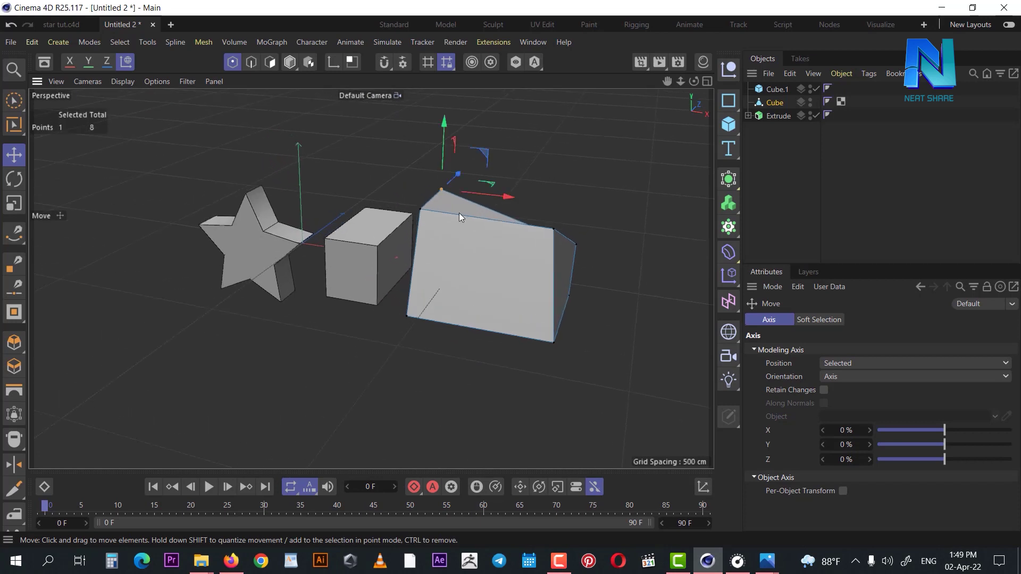
mouse_move(422, 212)
left_mouse_down()
mouse_move(420, 165)
mouse_move(418, 262)
left_mouse_up()
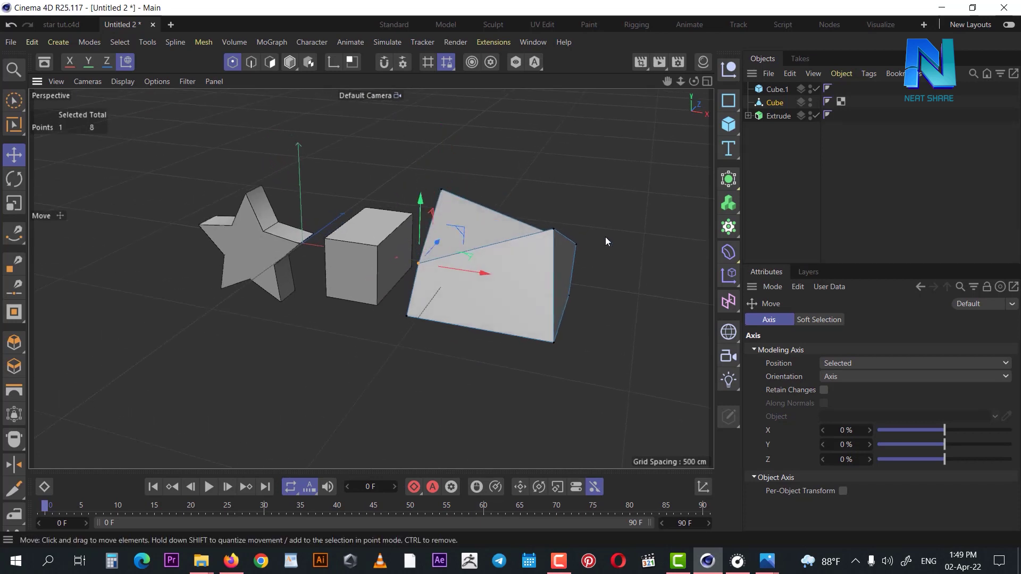
left_click_drag(552, 232, 611, 242)
left_click(442, 189)
left_click_drag(441, 162, 443, 138)
left_click(492, 273)
Step: With Live Selection, drag the wedge's middle vertex far to the left
key("space")
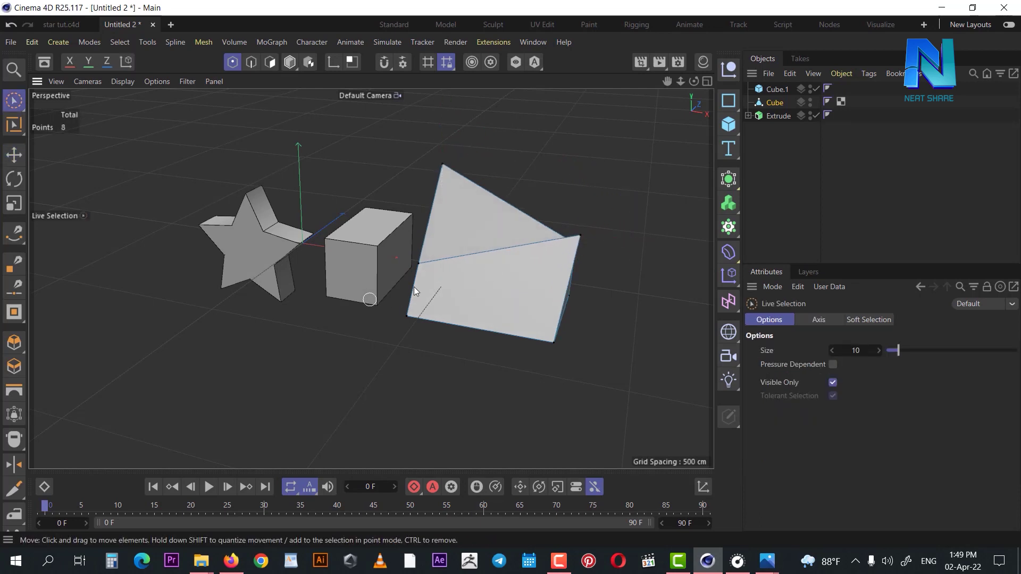
left_click_drag(574, 260, 481, 275, "alt")
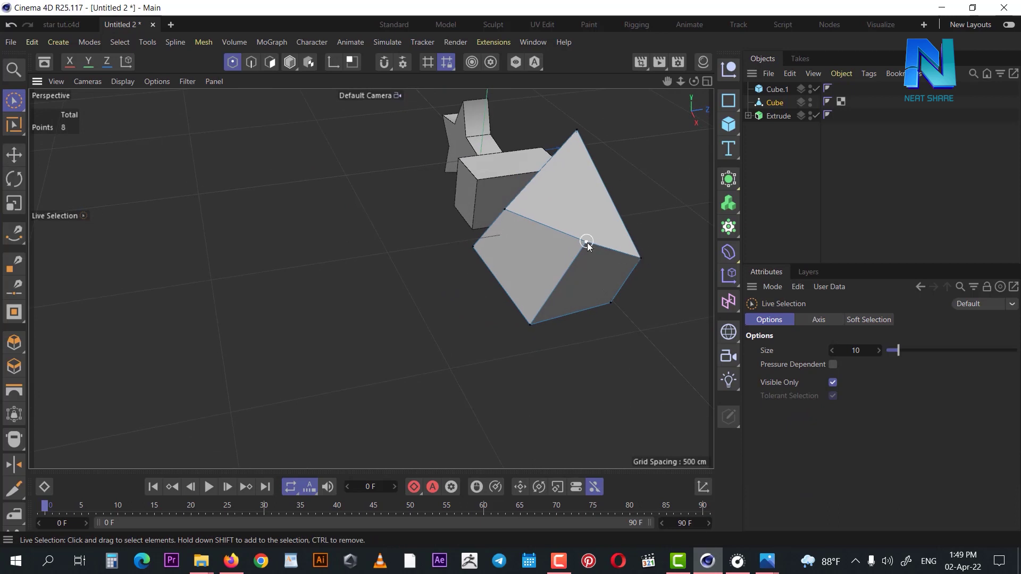
left_click(587, 243)
mouse_move(642, 233)
left_mouse_down()
mouse_move(607, 250)
mouse_move(601, 268)
mouse_move(354, 298)
left_mouse_up()
left_click(643, 248)
mouse_move(354, 298)
right_mouse_down("alt")
mouse_move(407, 269)
mouse_move(461, 258)
right_mouse_up("alt")
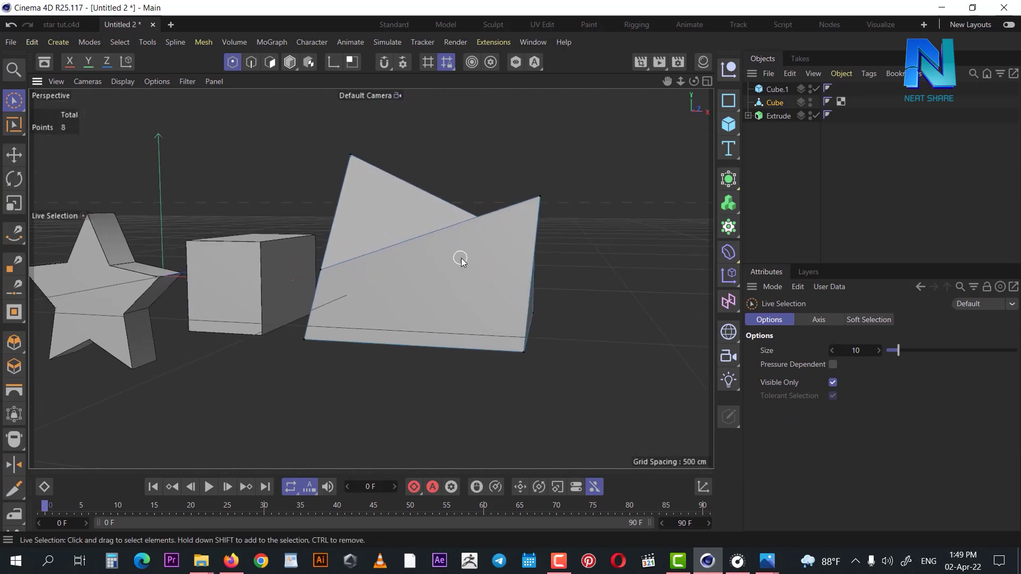
Step: In Model mode, shift the reshaped sheet and Cube.1 to the right
left_click(288, 62)
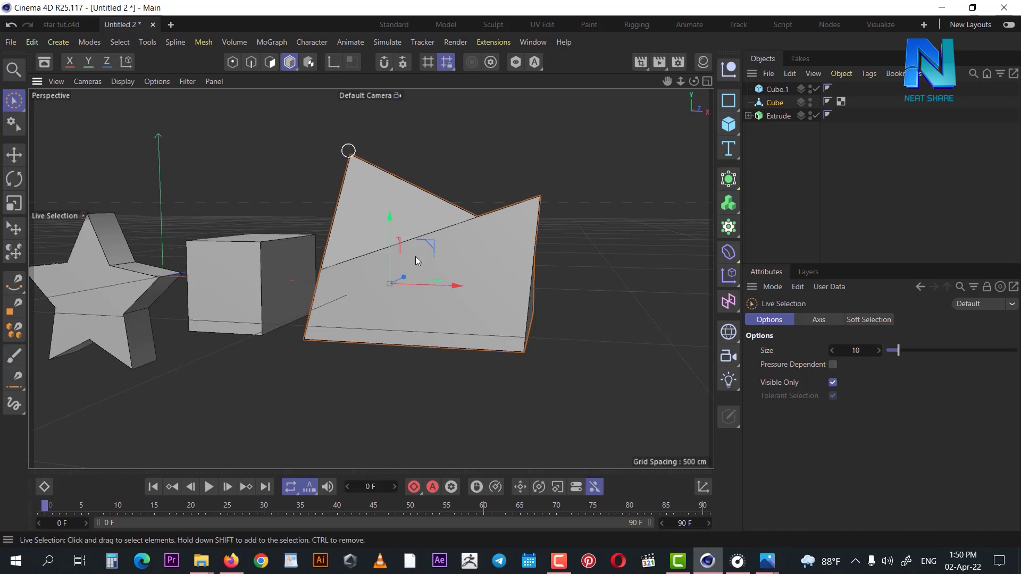
left_click_drag(453, 287, 536, 286)
left_click(232, 271)
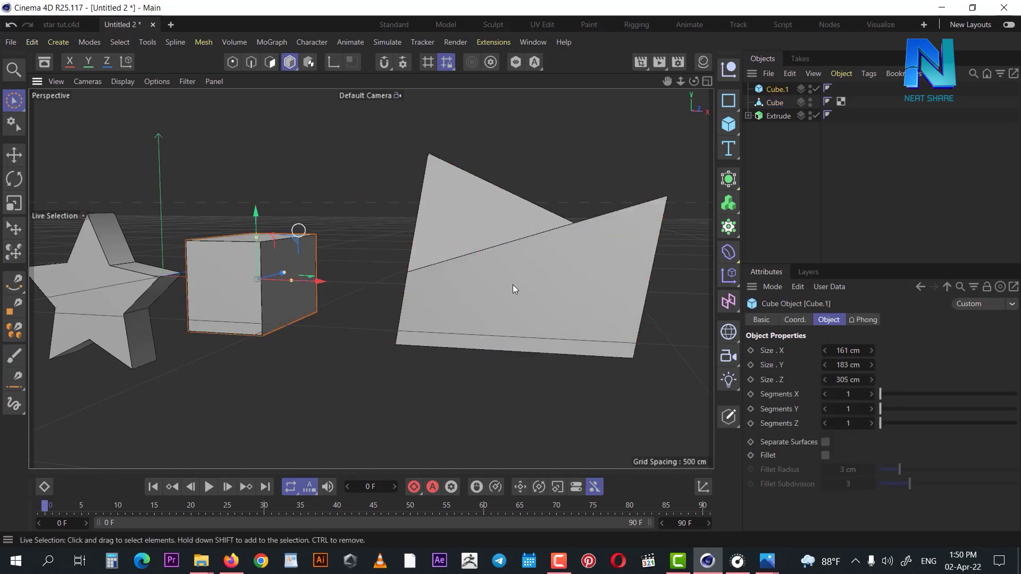
left_click(524, 265)
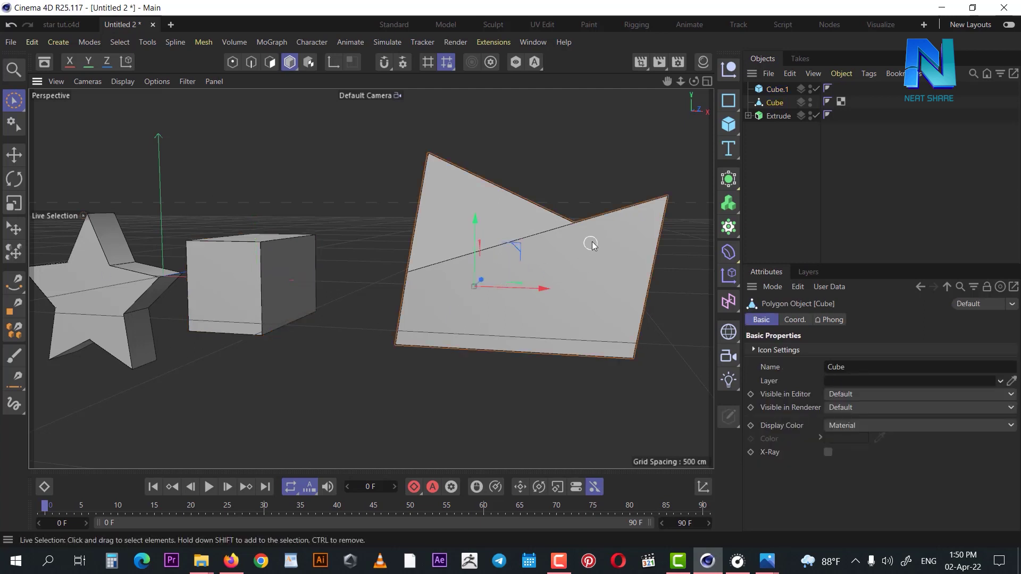
scroll(594, 246, "up", 5)
scroll(479, 328, "down", 5)
left_click_drag(581, 263, 404, 160, "alt")
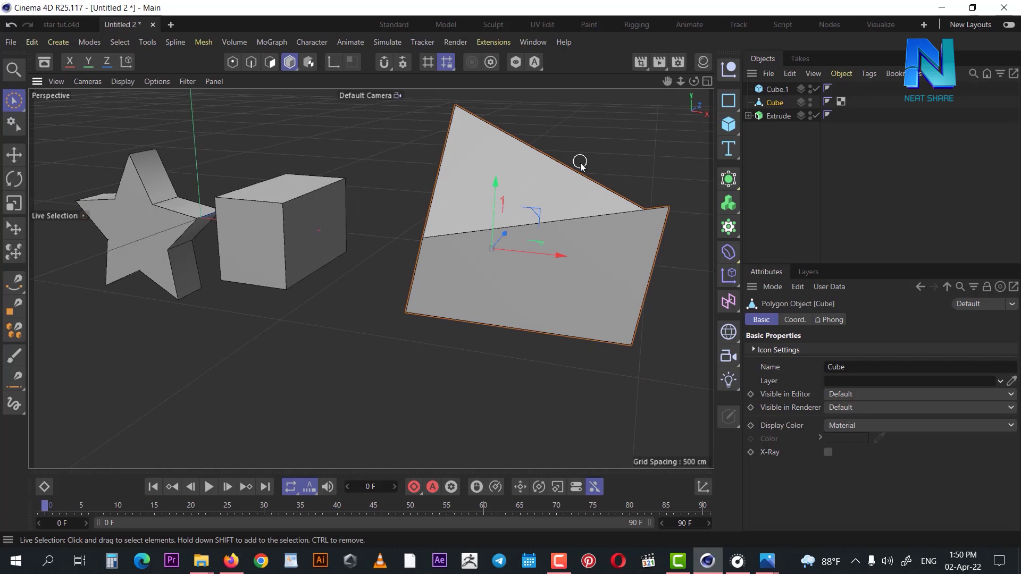
left_click(319, 223)
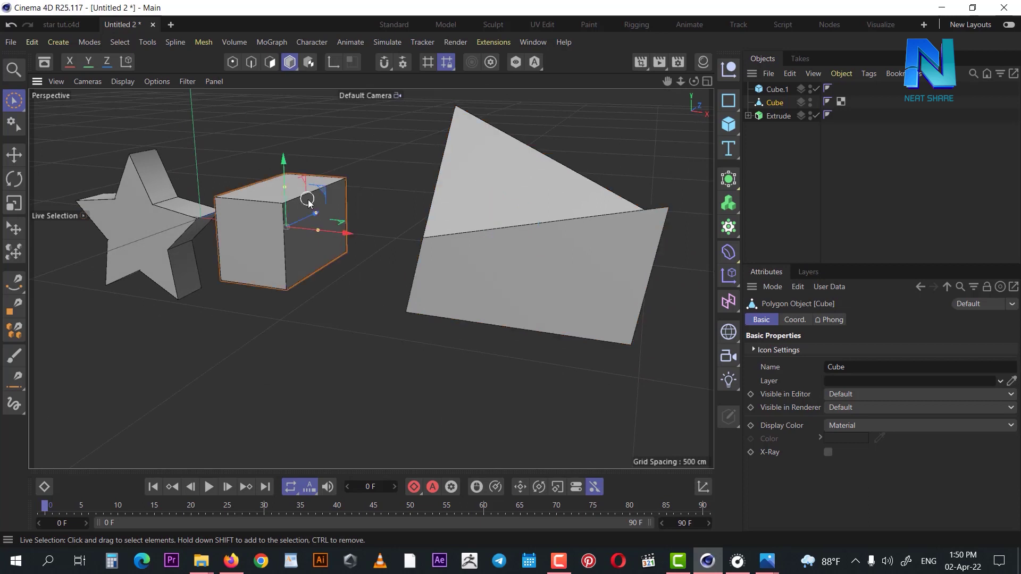
left_click_drag(342, 237, 383, 235)
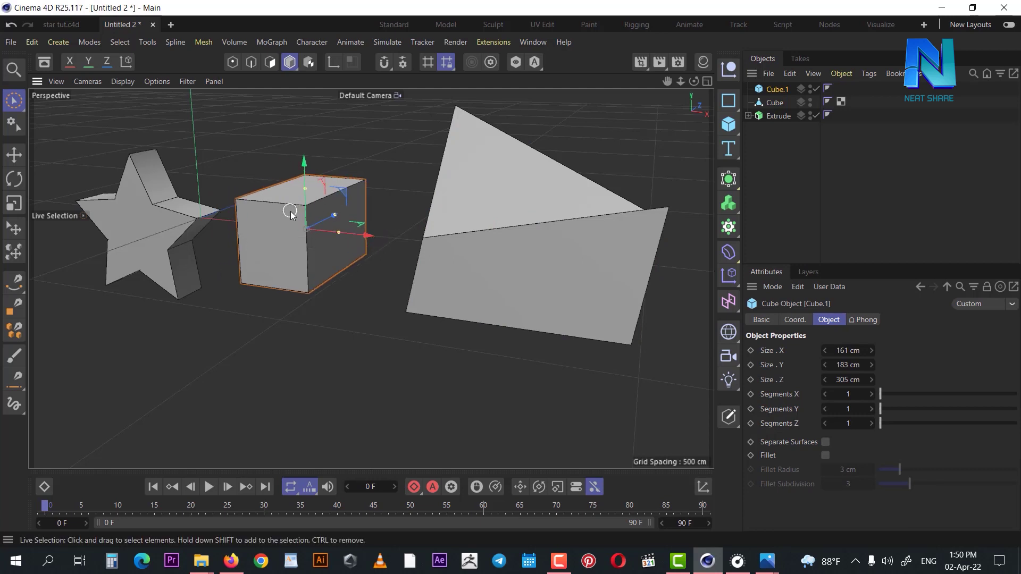
scroll(293, 210, "up", 3)
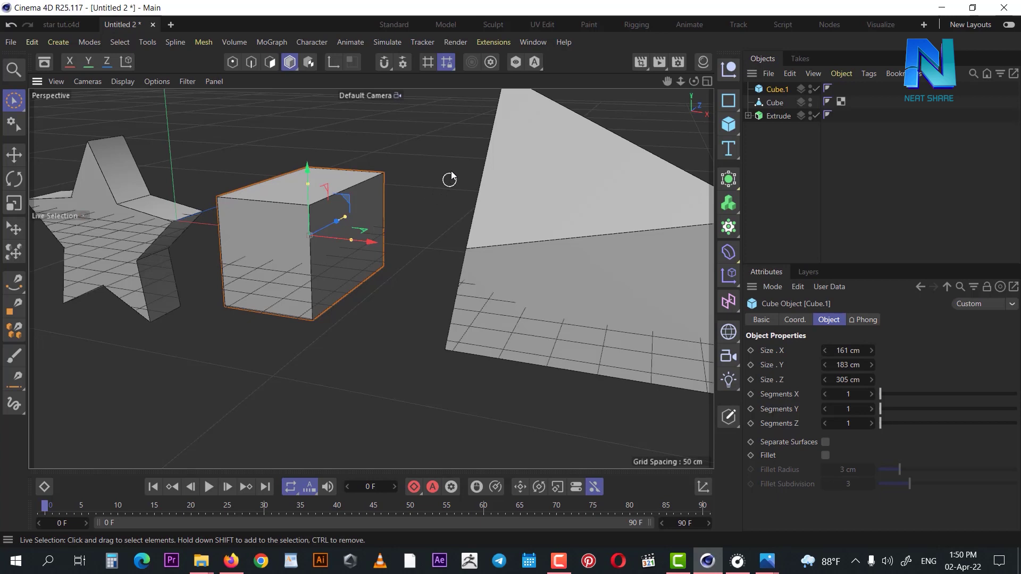
scroll(451, 175, "down", 3)
Step: Select Cube.1 and Cube in the Object Manager and delete both
left_click(780, 184)
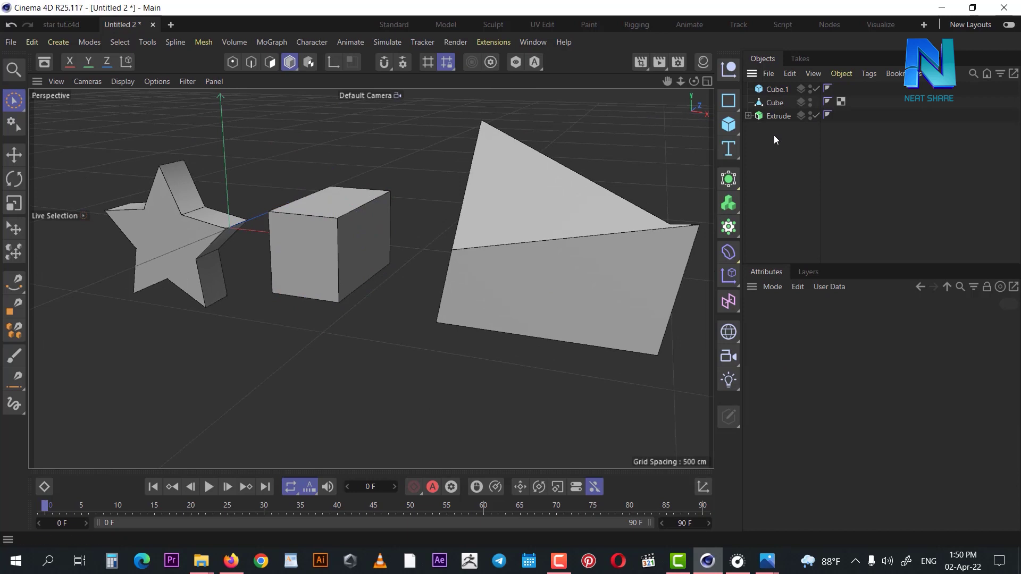
left_click(790, 74)
left_click(762, 87)
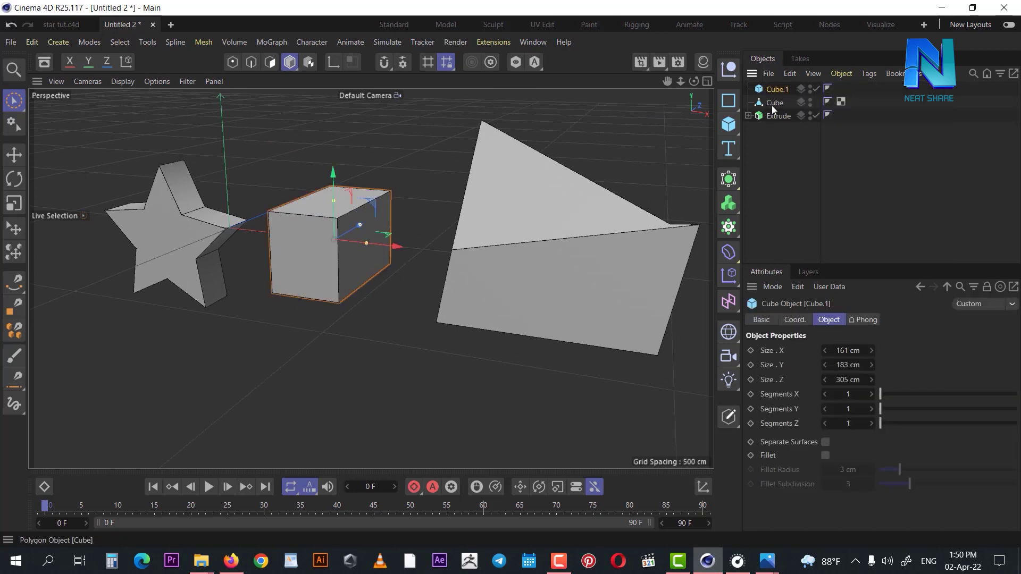
left_click(772, 108, "ctrl")
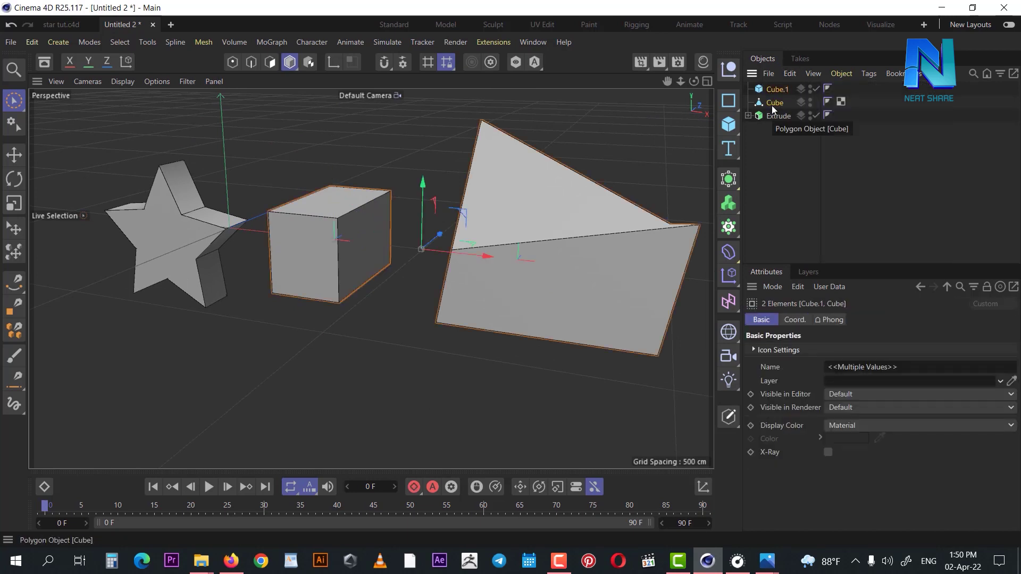
key("Delete")
left_click(786, 90)
Step: Frame the Extrude star, orbit around it, and inspect its Star spline child
key("o")
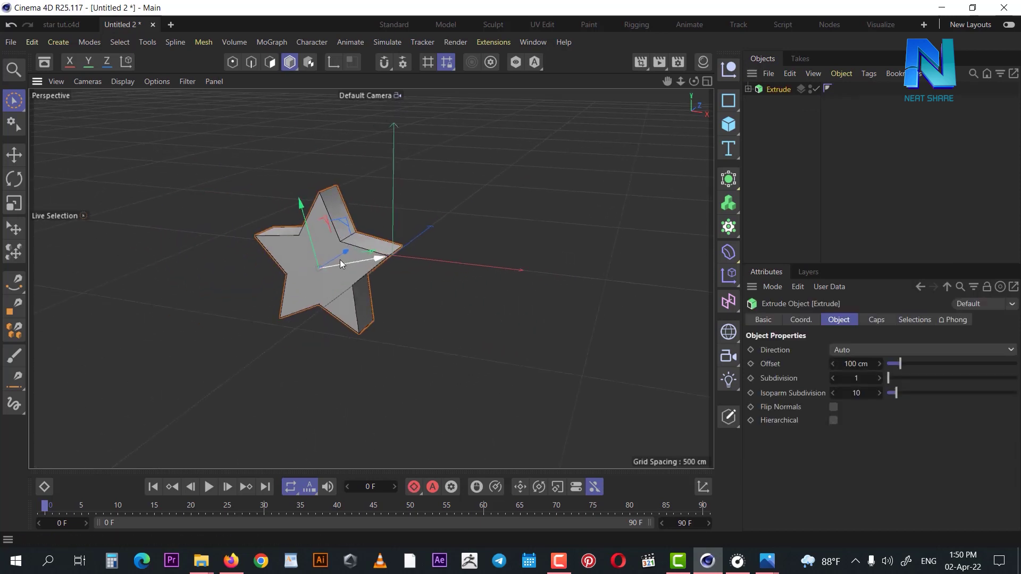
scroll(340, 259, "up", 5)
left_click_drag(452, 269, 430, 211, "alt")
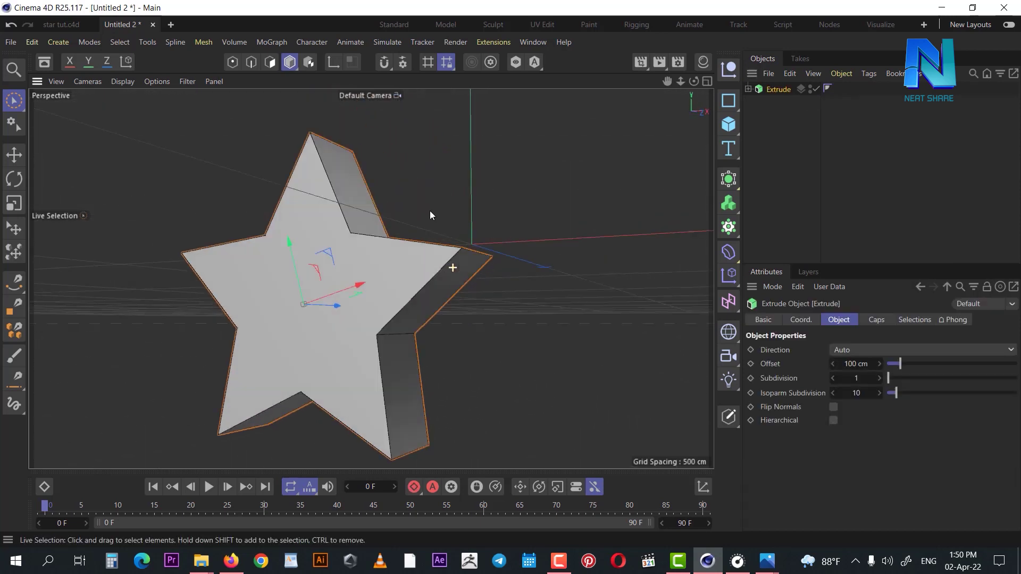
left_click(824, 149)
left_click(790, 91)
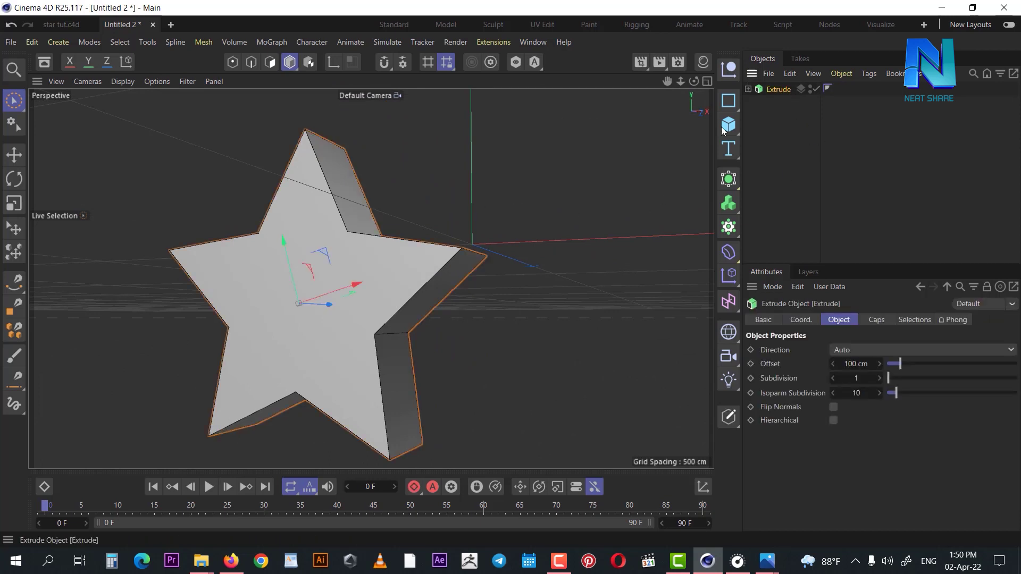
left_click_drag(451, 247, 468, 194, "alt")
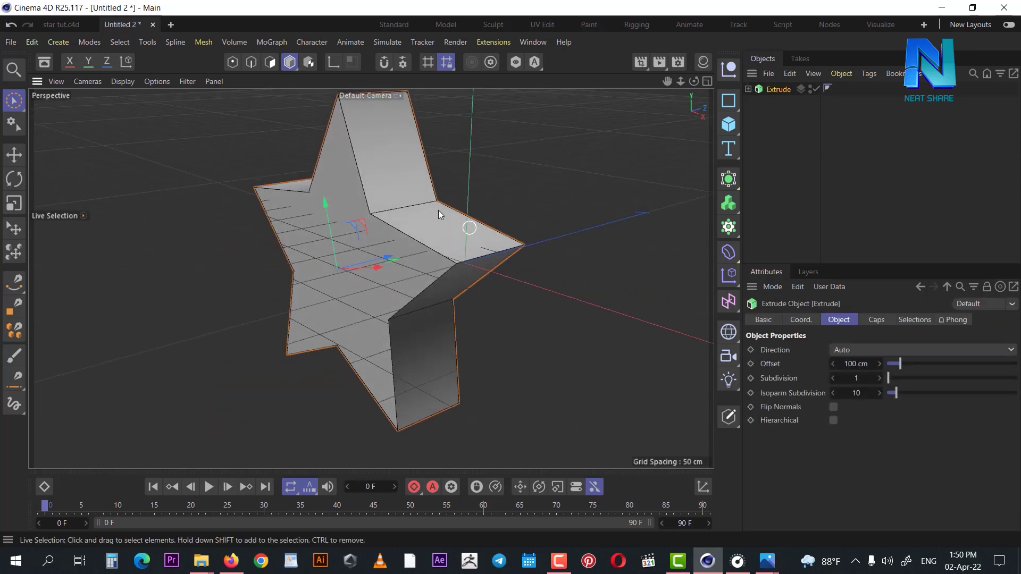
mouse_move(430, 254)
left_mouse_down("alt")
mouse_move(256, 205)
mouse_move(333, 201)
left_mouse_up("alt")
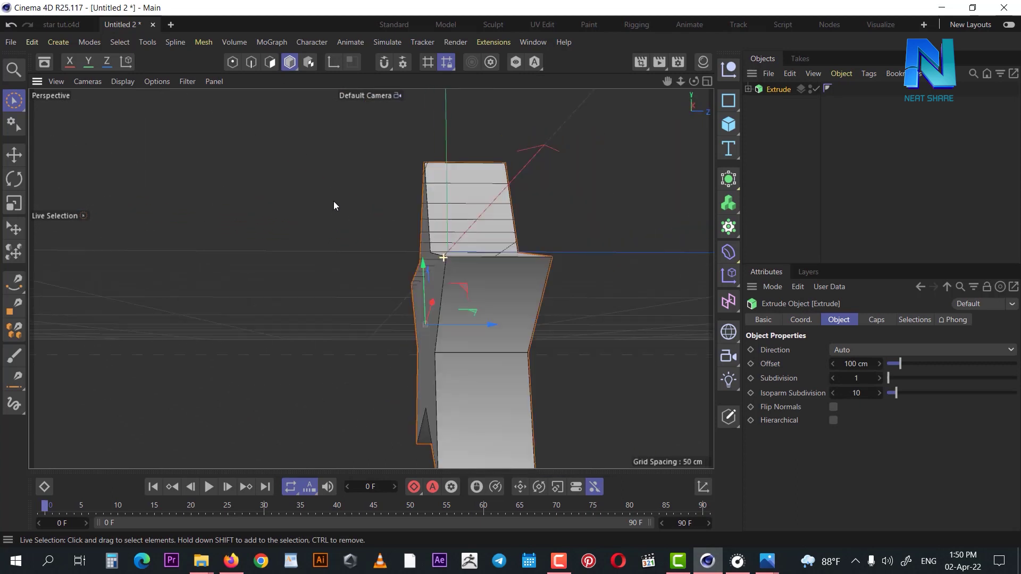
left_click(871, 123)
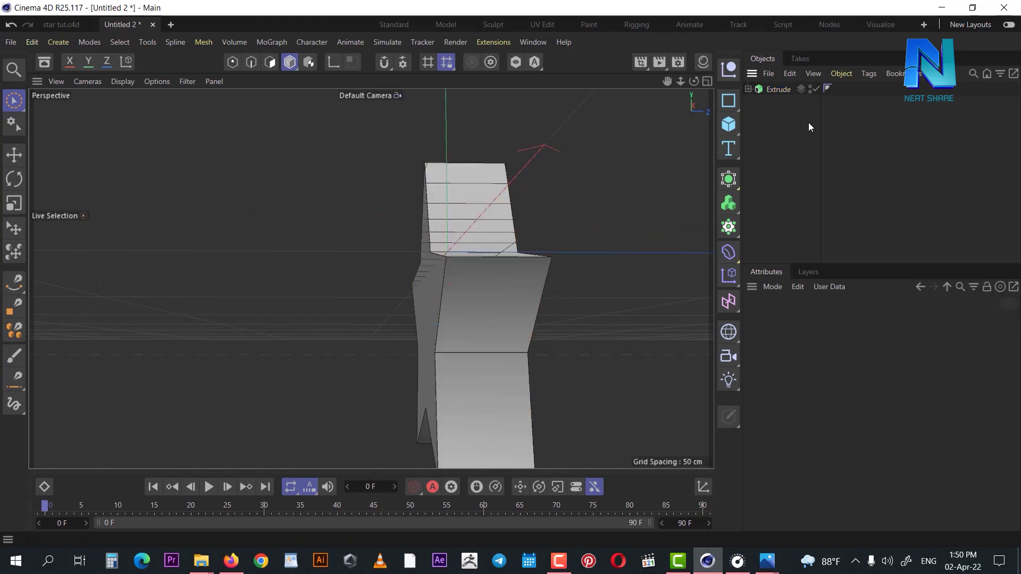
left_click(748, 89)
left_click(774, 102)
mouse_move(540, 316)
left_mouse_down("alt")
mouse_move(553, 225)
mouse_move(525, 277)
mouse_move(563, 249)
left_mouse_up("alt")
left_click(829, 138)
left_click(779, 89)
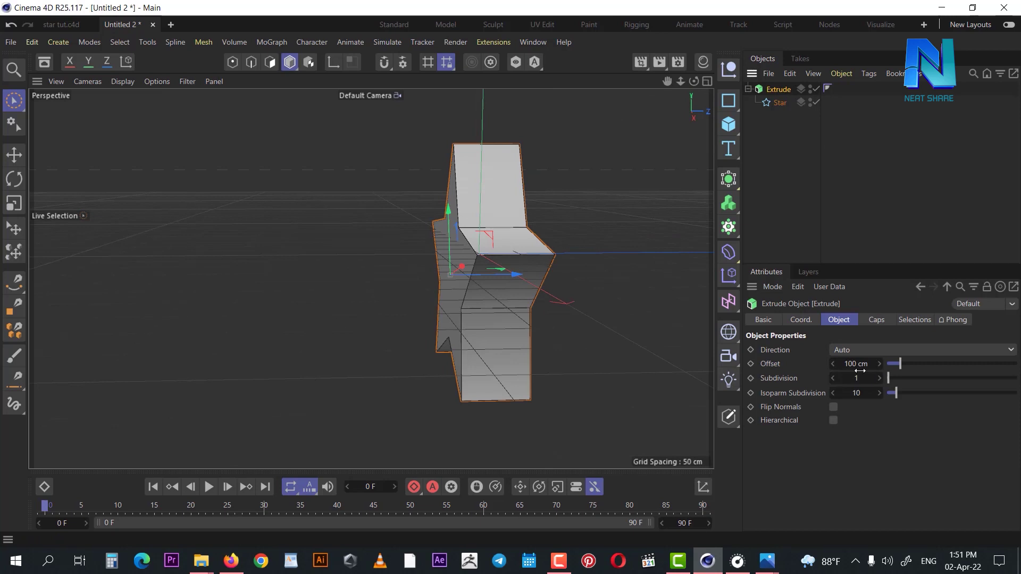
Step: Set the Extrude offset to 1 cm, then to 0 cm
double_click(859, 366)
type("1")
key("Return")
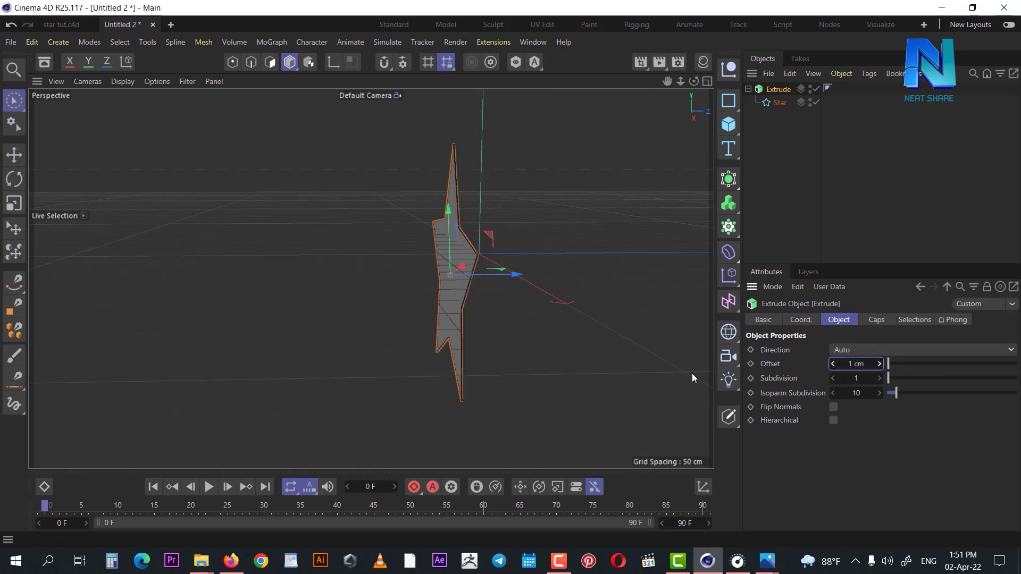
mouse_move(514, 197)
left_mouse_down("alt")
mouse_move(557, 205)
mouse_move(487, 343)
left_mouse_up("alt")
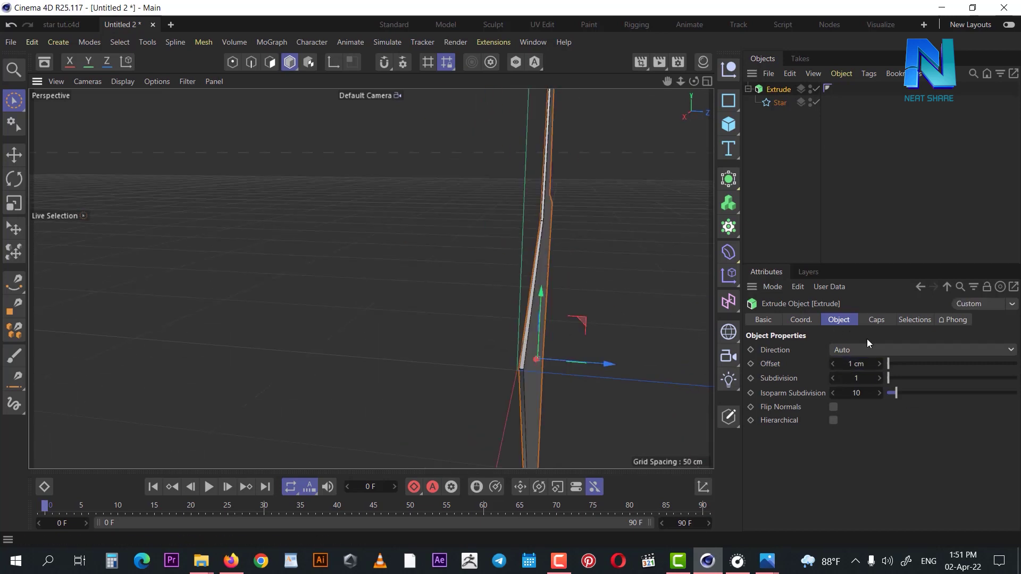
double_click(860, 363)
type("0")
key("Return")
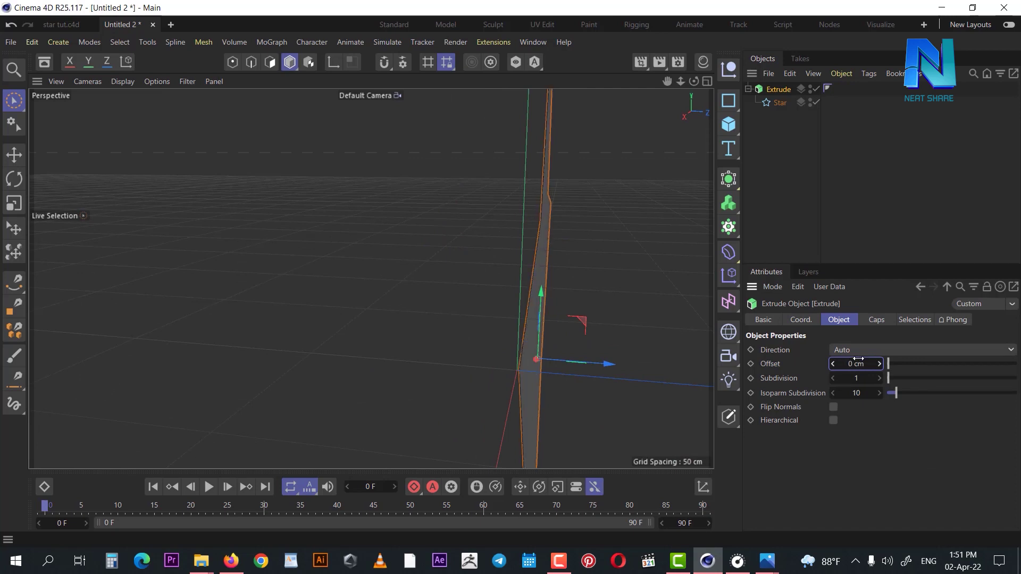
Step: Orbit out to view the whole flat star and reselect the Extrude object
left_click(548, 303)
scroll(553, 316, "up", 3)
scroll(479, 351, "up", 5)
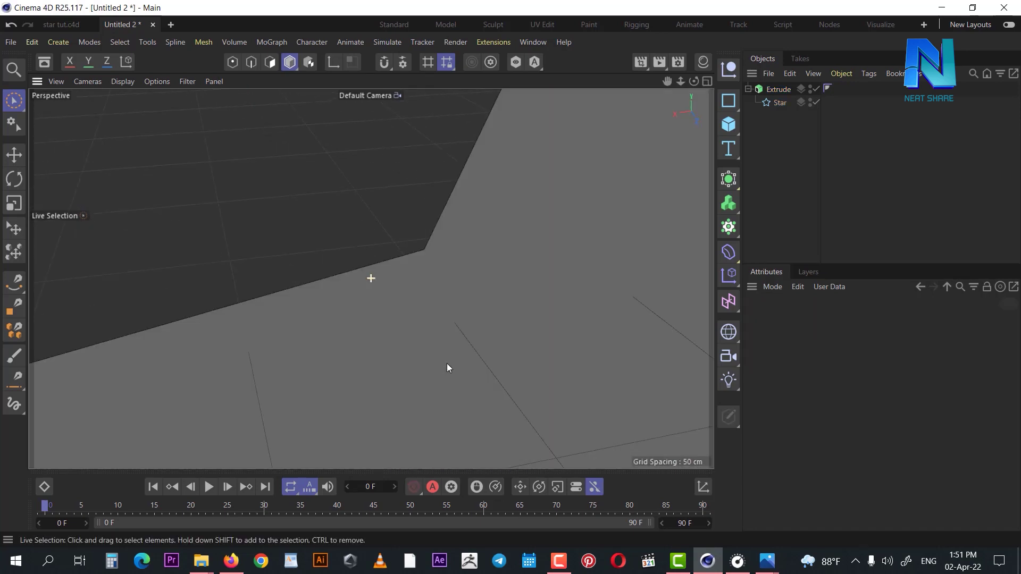
left_click_drag(447, 363, 546, 304, "alt")
scroll(532, 346, "down", 5)
left_click_drag(521, 386, 579, 345, "alt")
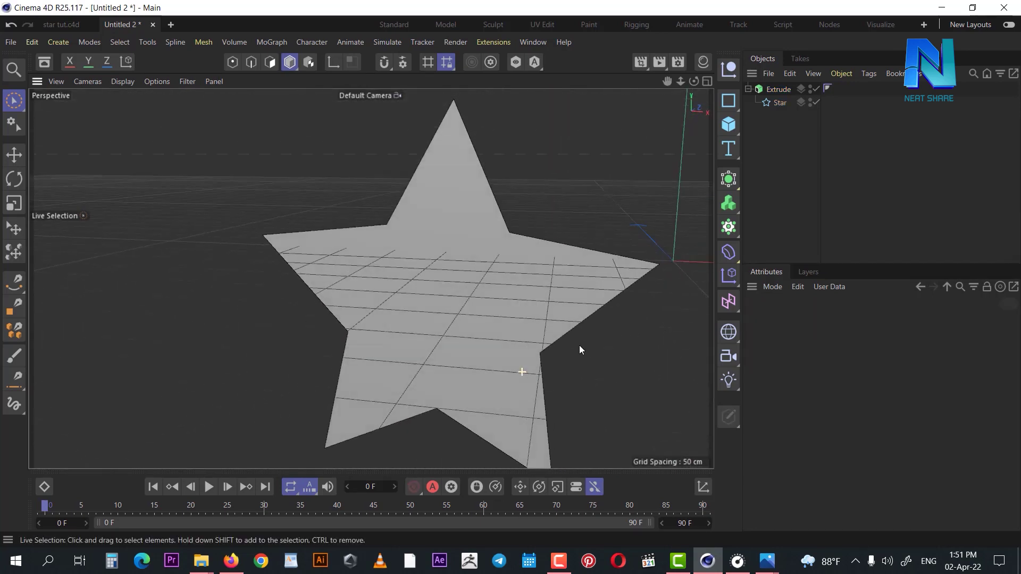
left_click(563, 275)
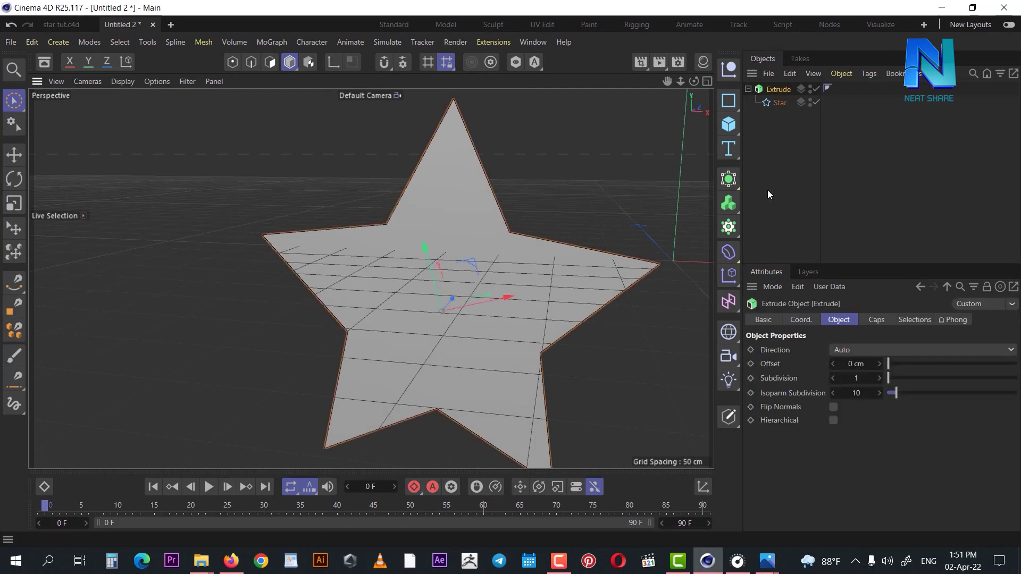
left_click(787, 125)
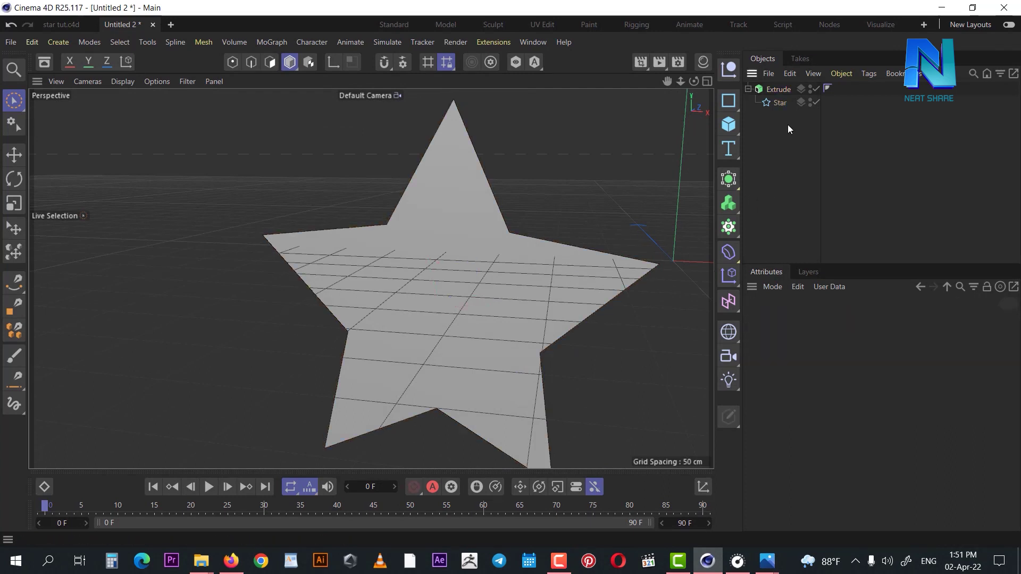
left_click(780, 89)
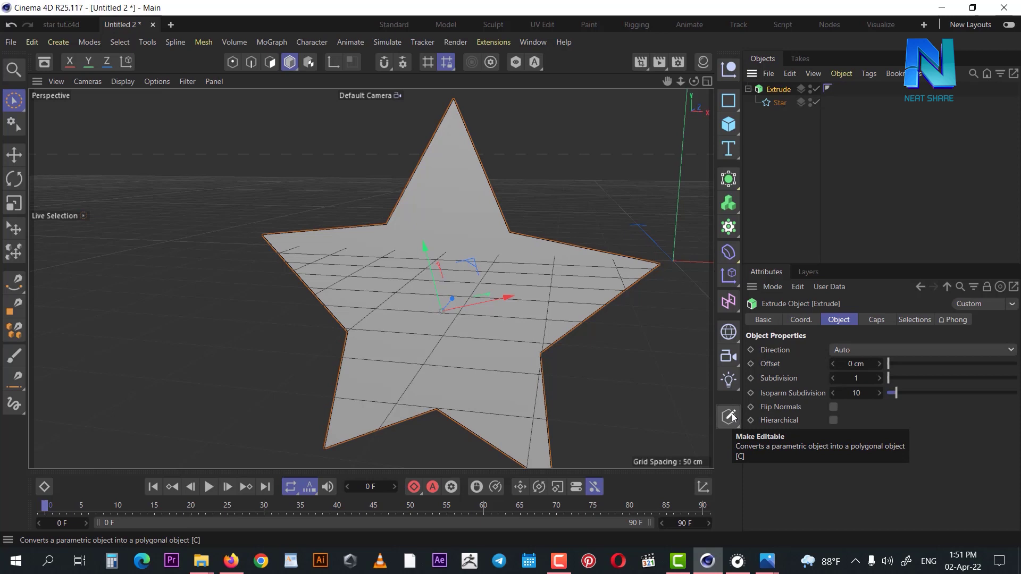
Step: Convert the Extrude star into an editable polygon object with C
left_click(844, 170)
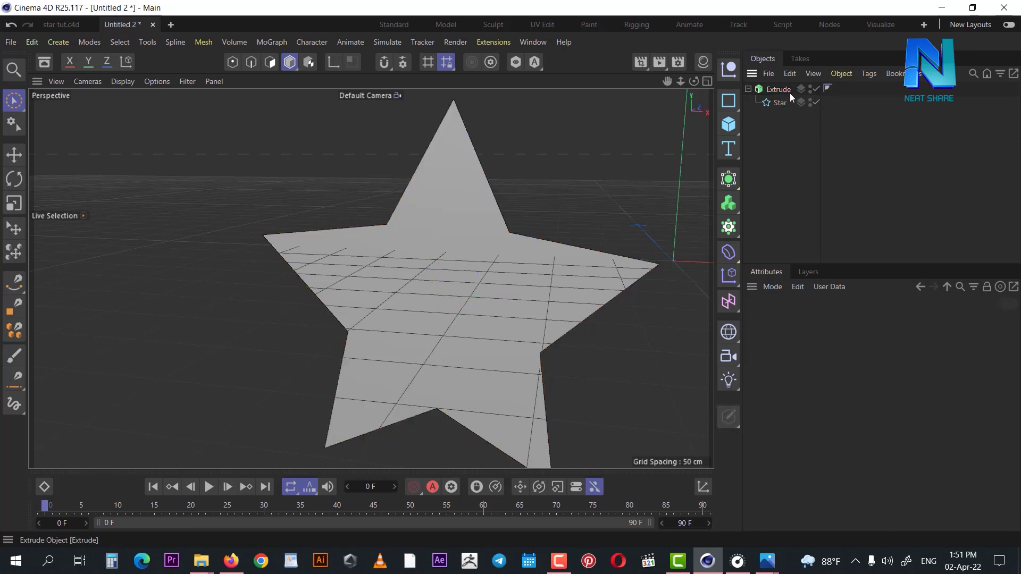
left_click(778, 90)
key("c")
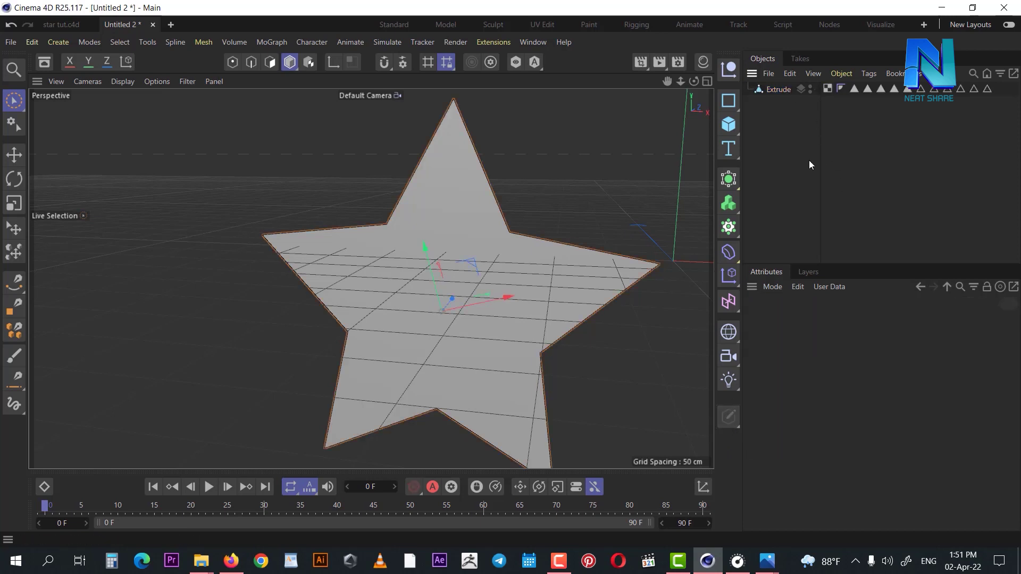
mouse_move(555, 301)
left_mouse_down("alt")
mouse_move(515, 301)
mouse_move(586, 266)
mouse_move(515, 298)
left_mouse_up("alt")
left_click_drag(521, 210, 424, 218, "alt")
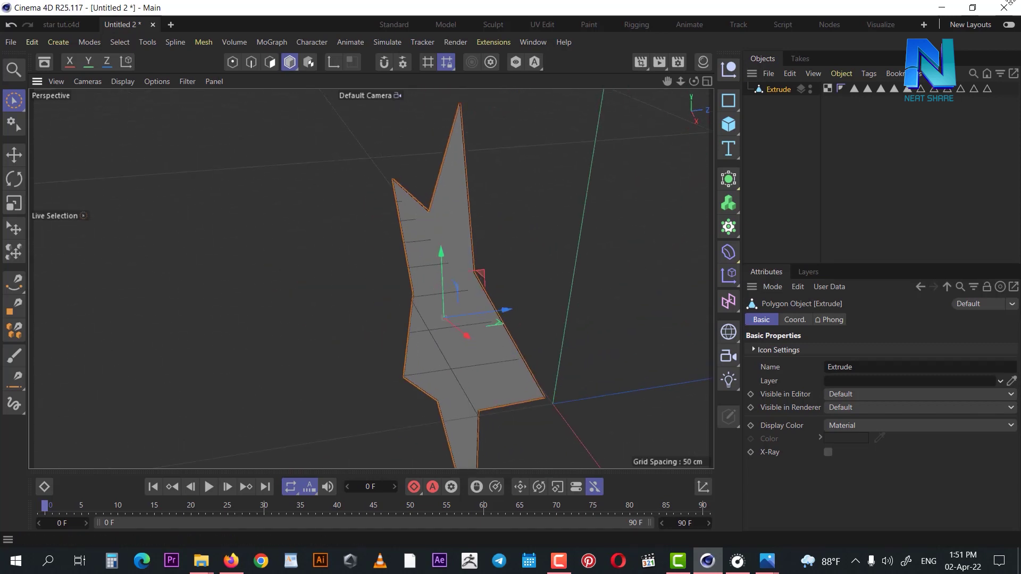
Step: Select all the star's points in Point mode and browse the mesh commands menu
left_click(237, 62)
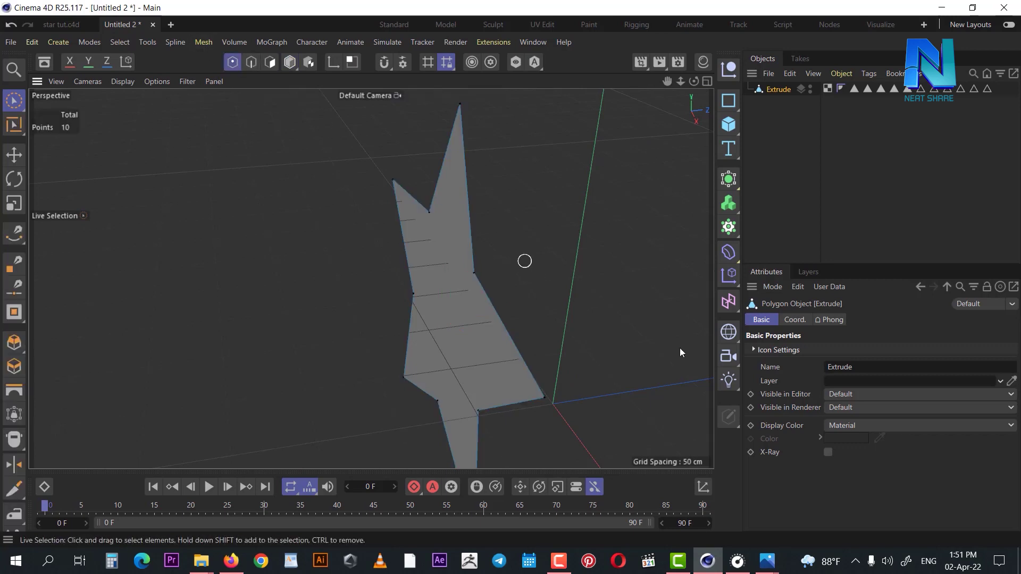
key("ctrl+a")
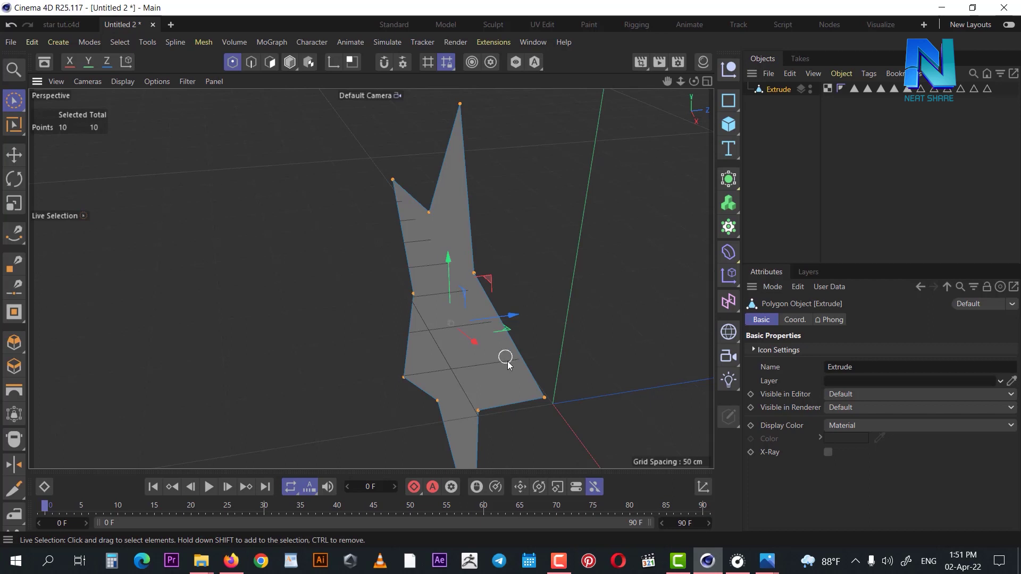
left_click_drag(506, 357, 535, 280, "alt")
right_click(537, 266)
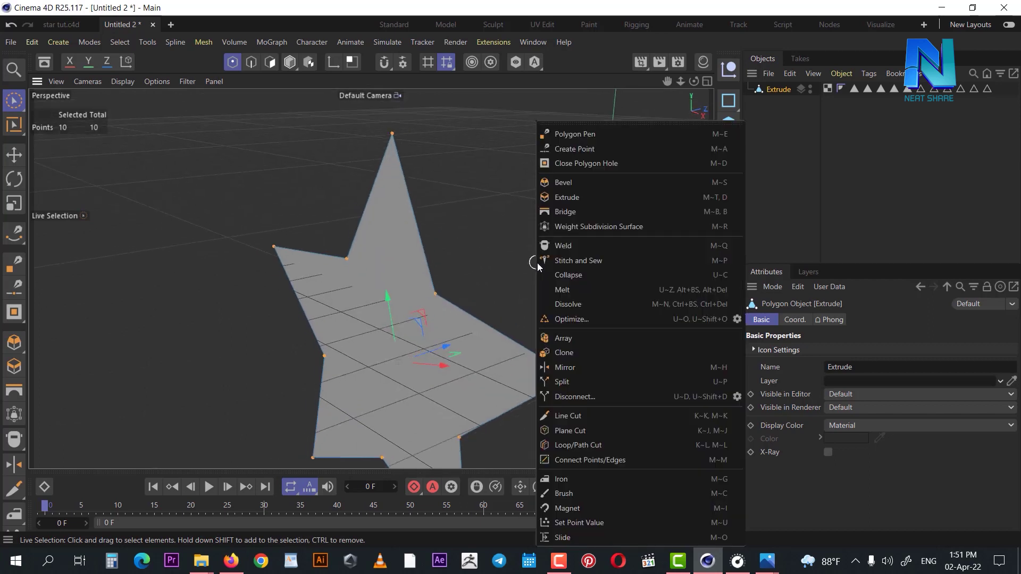
left_click(590, 322)
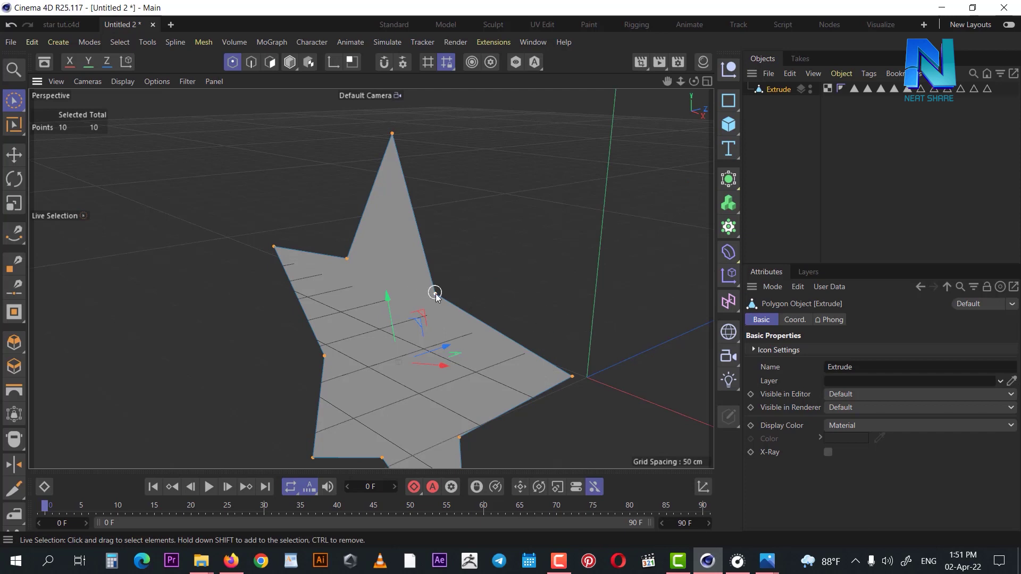
Step: Select individual tip and inner corner points one by one to inspect them
left_click(393, 133)
left_click(436, 293)
left_click(569, 375)
left_click(460, 437)
left_click(640, 441)
left_click(573, 374)
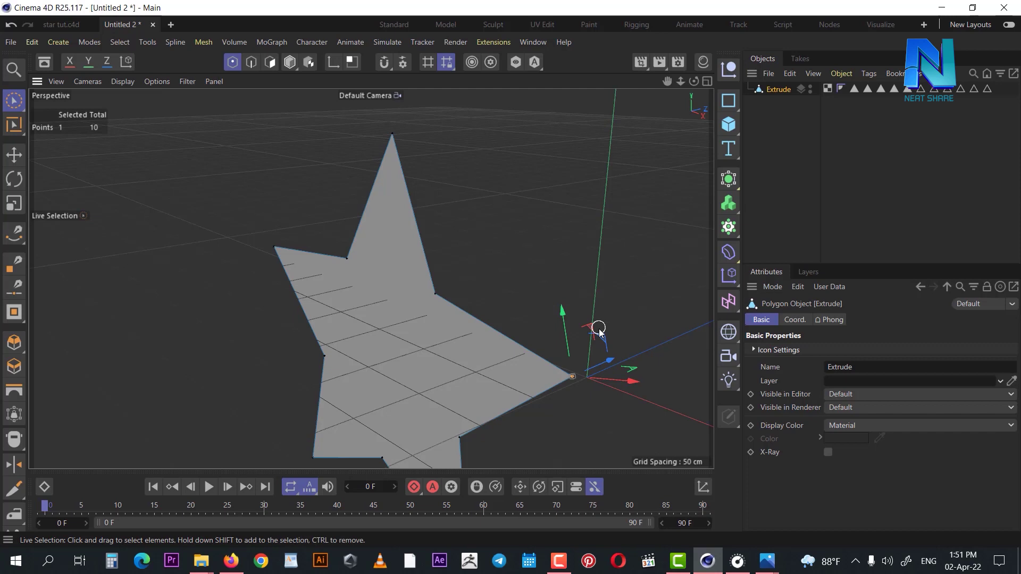
left_click(450, 298)
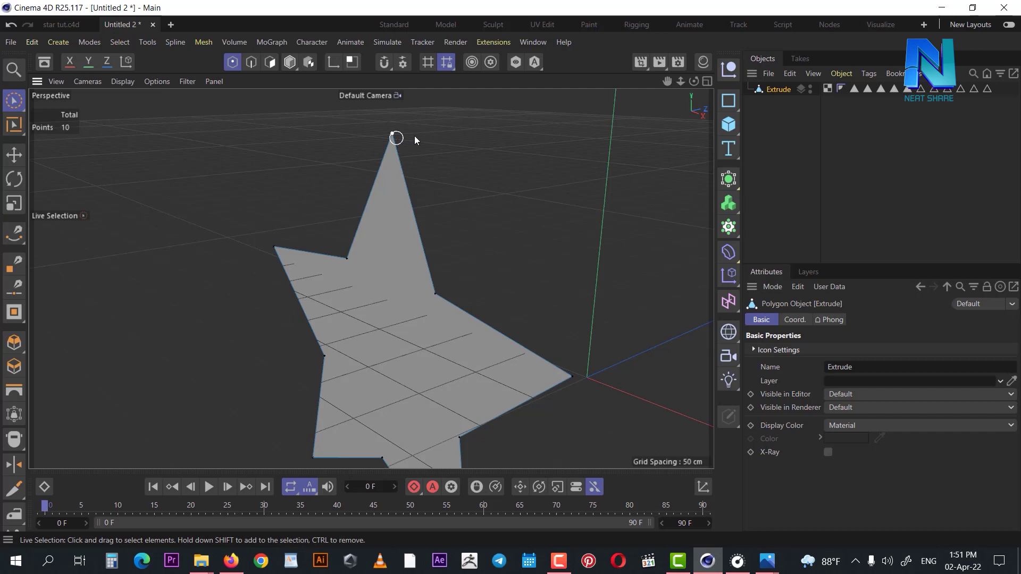
left_click(390, 136)
left_click(435, 292)
left_click(584, 270)
Step: Reselect the Extrude polygon object and orbit to face the star head-on
left_click_drag(548, 184, 540, 226, "alt")
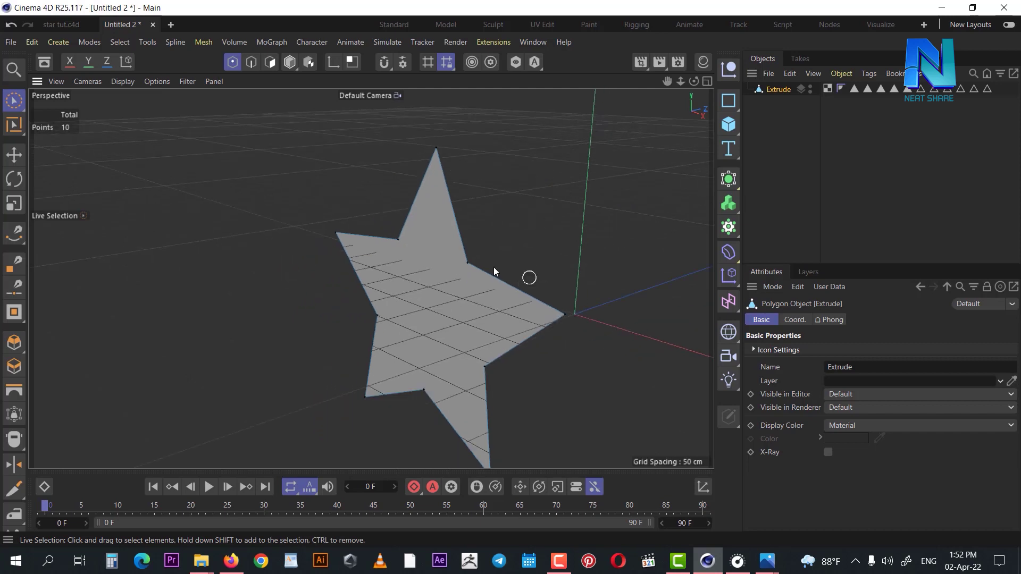
left_click_drag(494, 269, 514, 299, "alt")
left_click(767, 95)
right_click(776, 91)
left_click(780, 158)
left_click(769, 91)
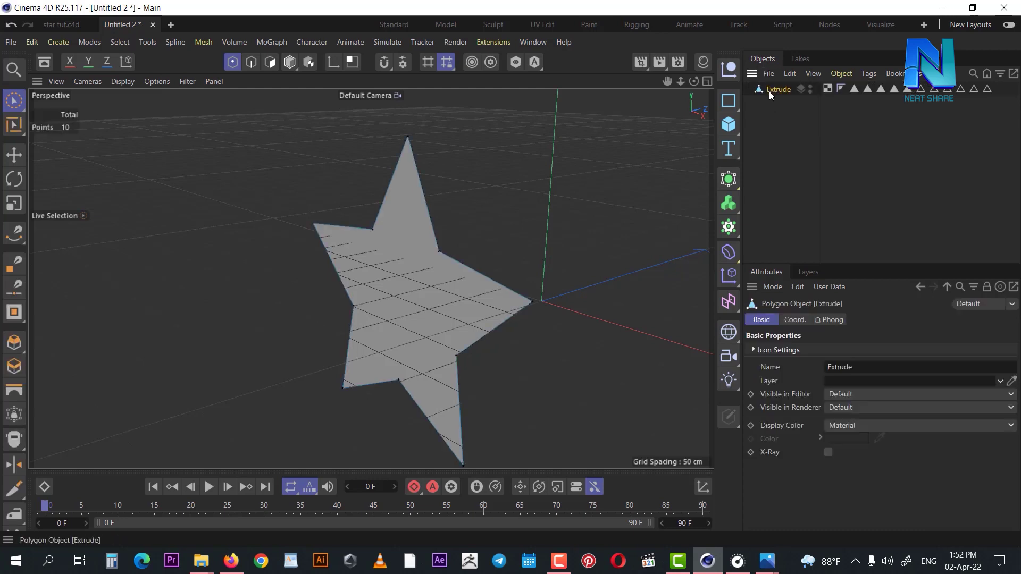
left_click_drag(412, 311, 470, 275, "alt")
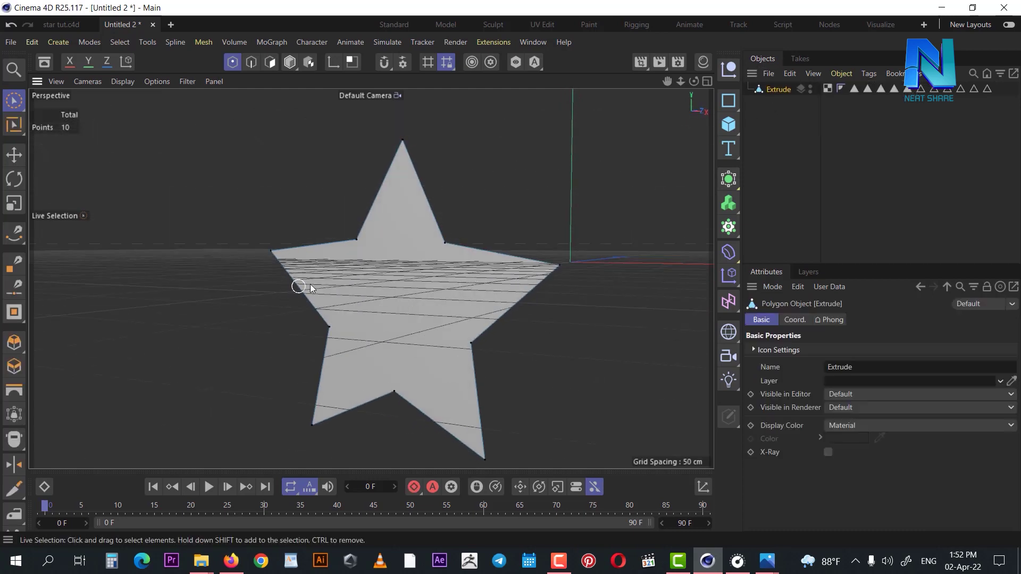
scroll(422, 298, "up", 2)
scroll(413, 294, "up", 3)
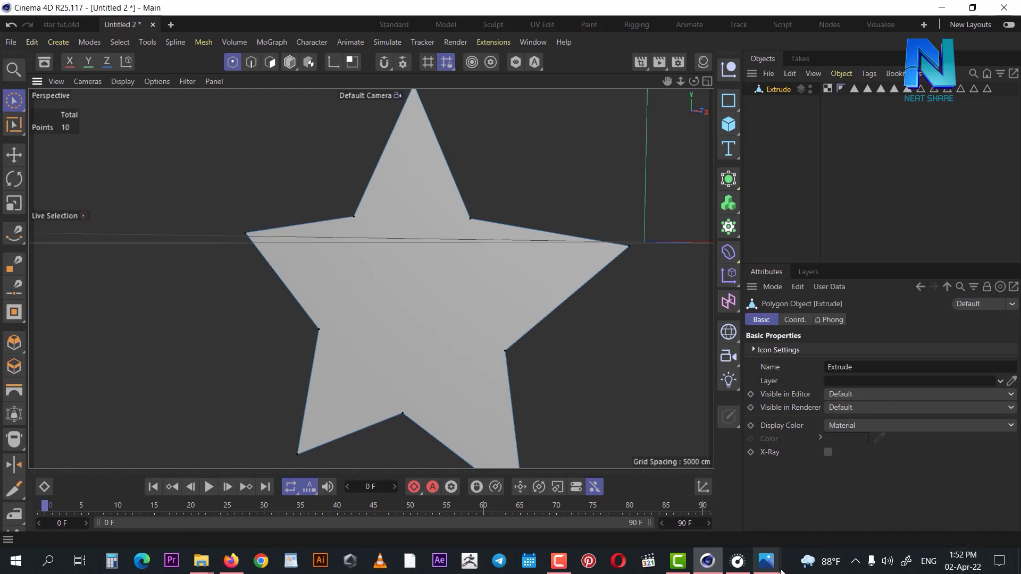
mouse_move(765, 561)
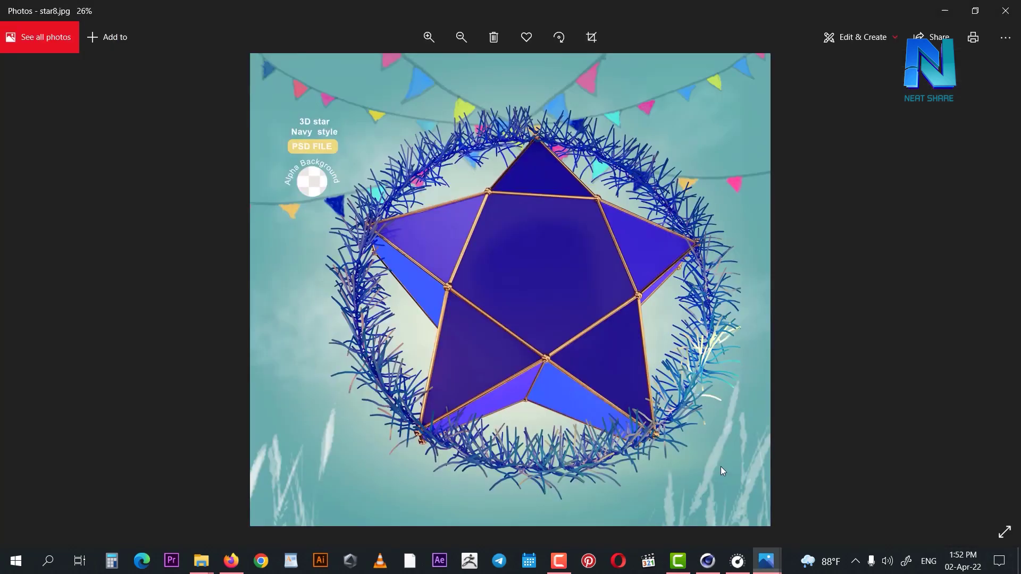
left_click(719, 467)
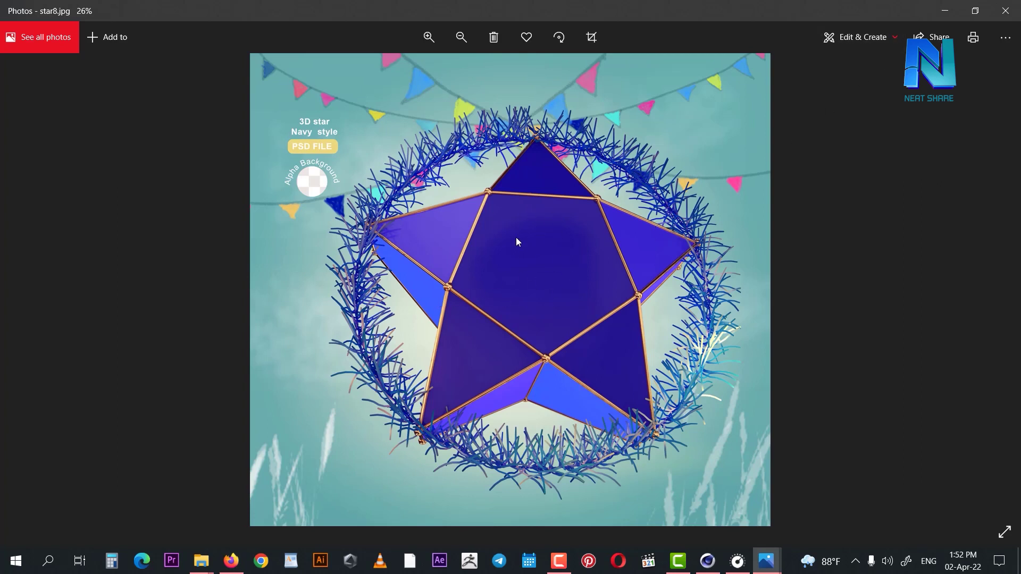
left_click(936, 12)
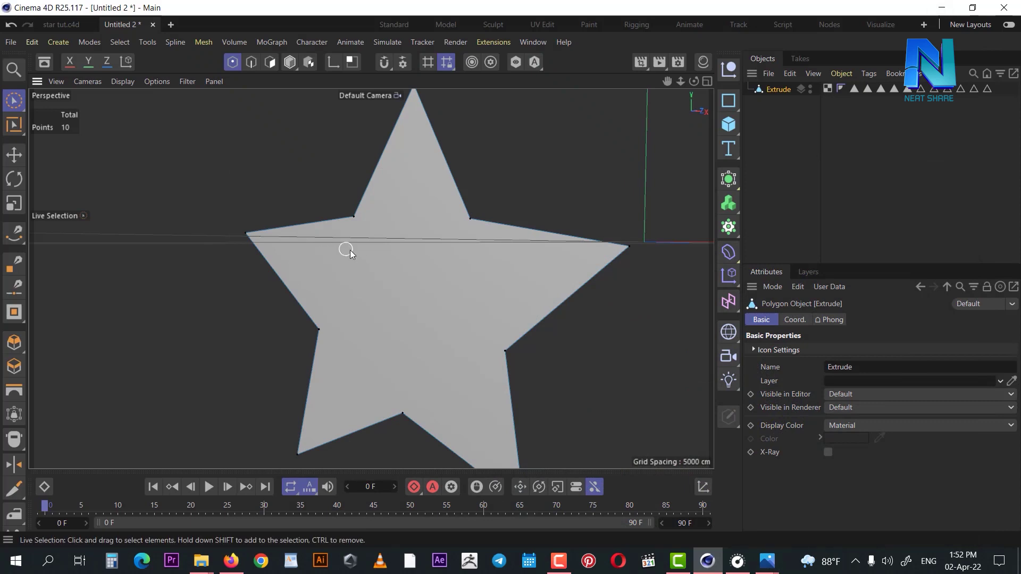
mouse_move(446, 353)
left_mouse_down("alt")
mouse_move(532, 382)
mouse_move(452, 401)
mouse_move(417, 308)
mouse_move(547, 346)
left_mouse_up("alt")
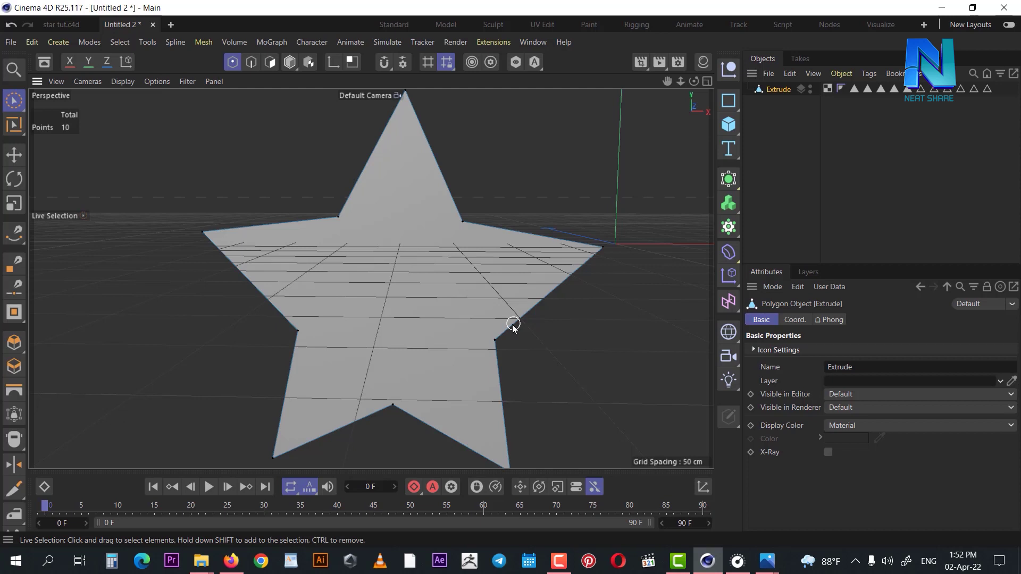
right_click(432, 233)
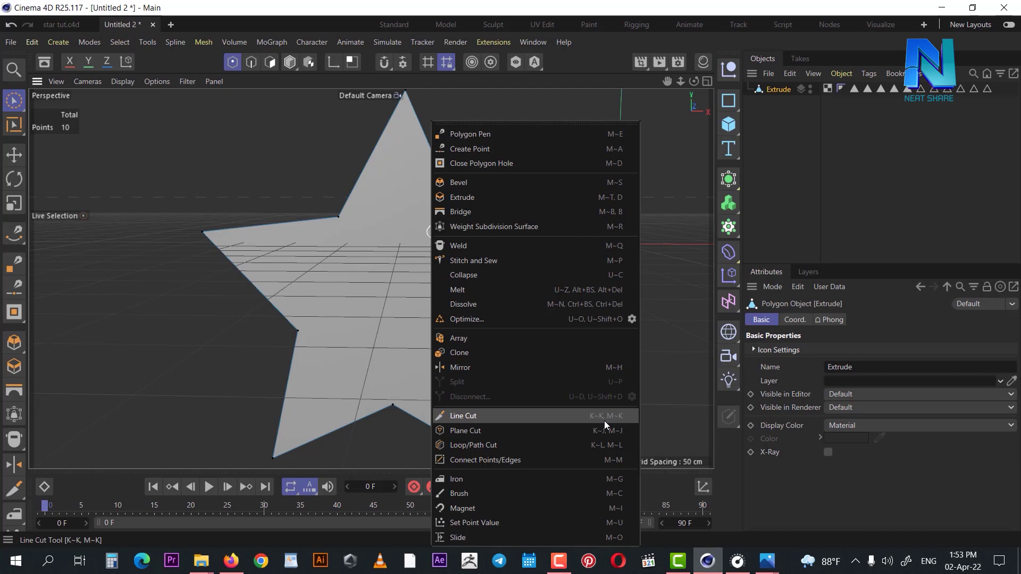
Step: Activate the Line Cut tool (K) and cut a first line between two star vertices
key("Escape")
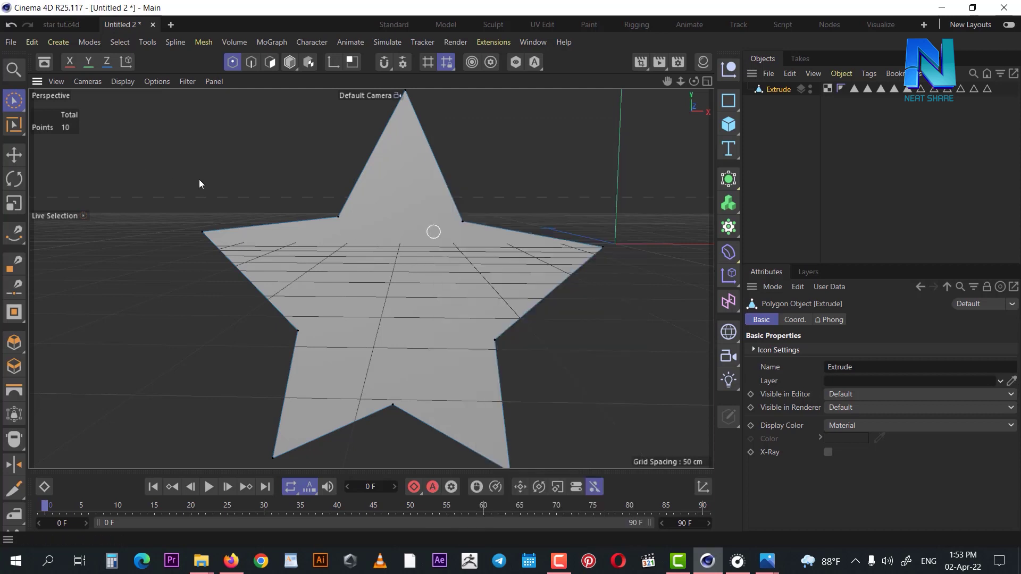
key("k")
key("k")
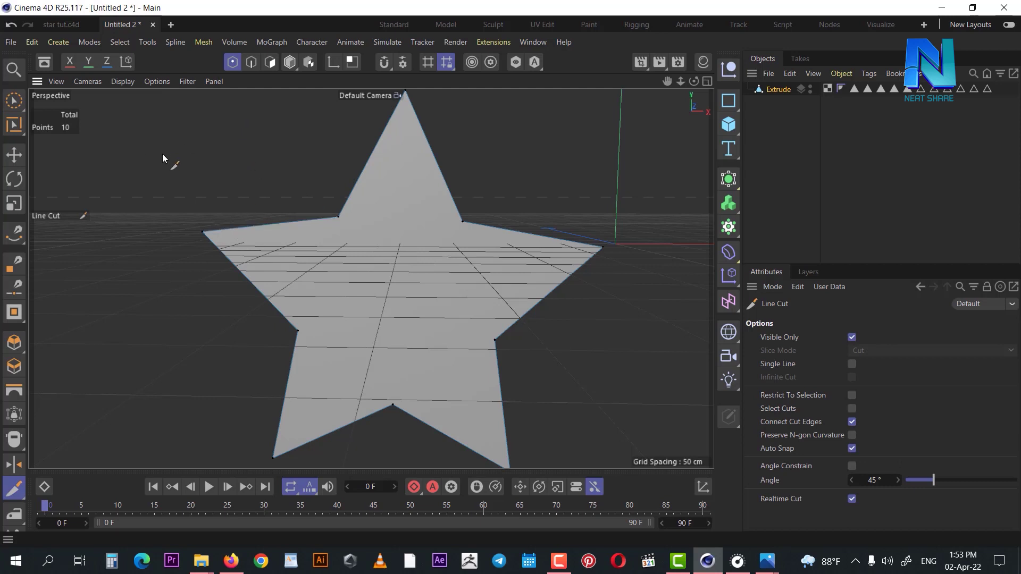
key("k")
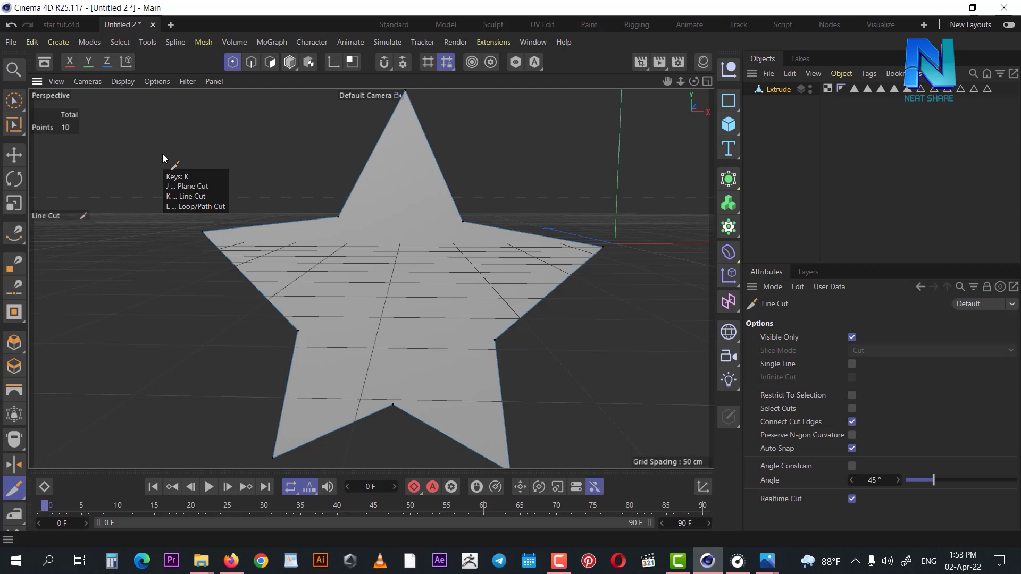
left_click(202, 232)
left_click(297, 331)
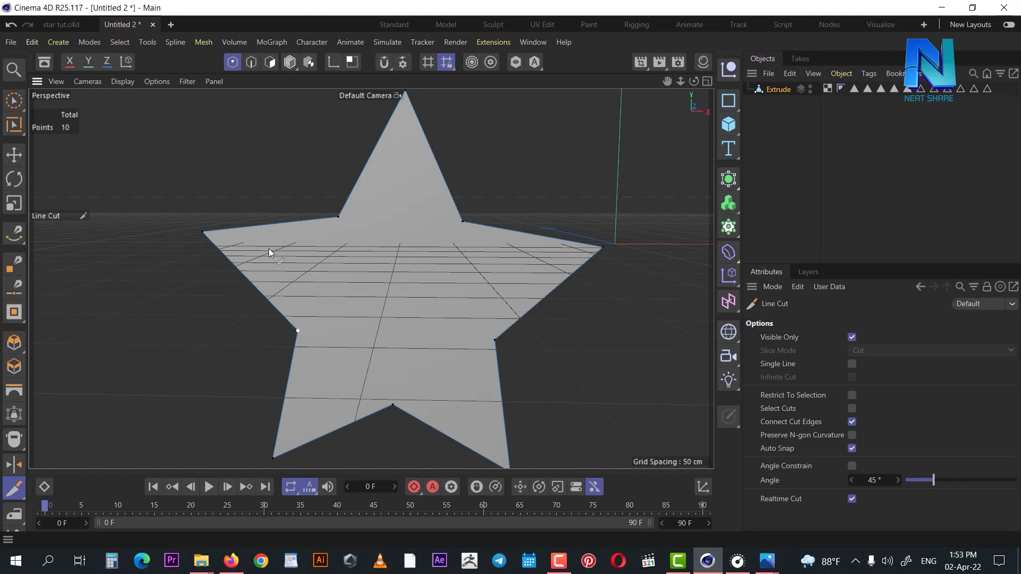
key("Escape")
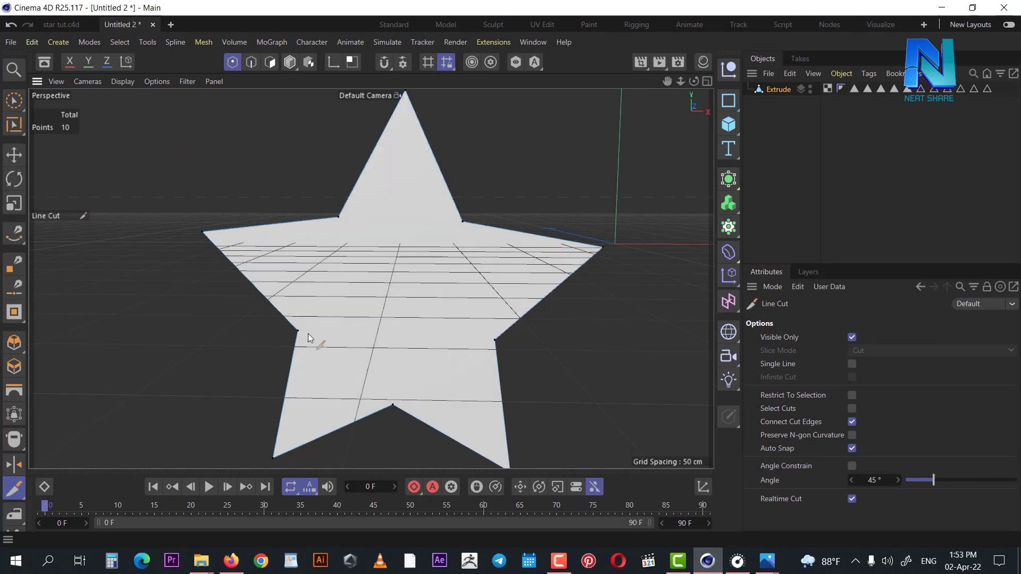
Step: Cut a closed pentagon linking the star's five inner corners
left_click(299, 330)
left_click(392, 403)
left_click(494, 339)
left_click(462, 221)
left_click(339, 217)
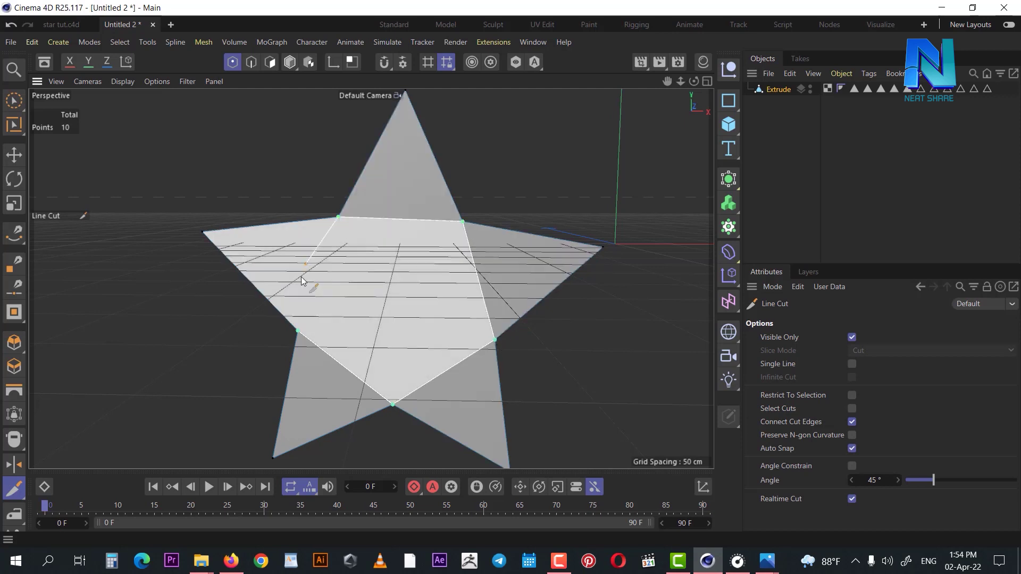
left_click(297, 338)
Step: Cut a diagonal from the left inner corner to the top inner corner and inspect it
scroll(308, 327, "up", 2)
scroll(295, 330, "up", 1)
left_click(295, 331)
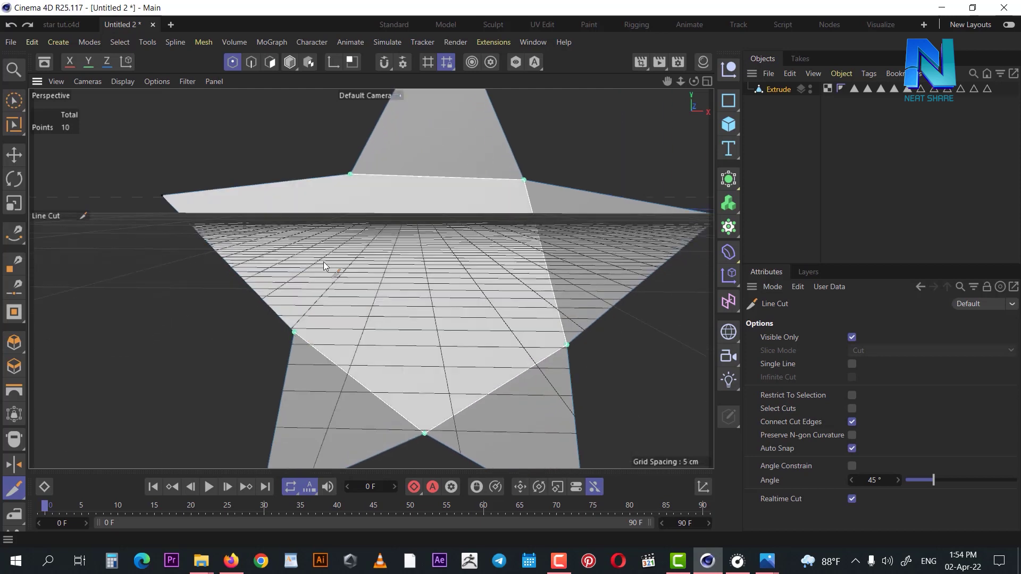
left_click(351, 174)
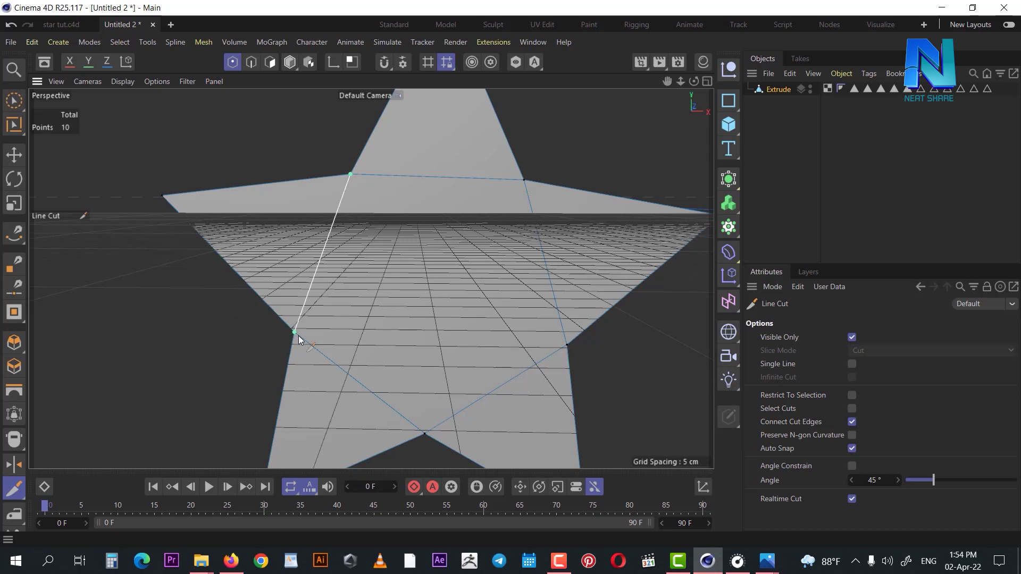
key("space")
mouse_move(601, 228)
left_mouse_down("alt")
mouse_move(599, 285)
mouse_move(342, 250)
mouse_move(569, 268)
mouse_move(588, 238)
left_mouse_up("alt")
mouse_move(583, 277)
left_mouse_down("alt")
mouse_move(556, 251)
mouse_move(403, 199)
left_mouse_up("alt")
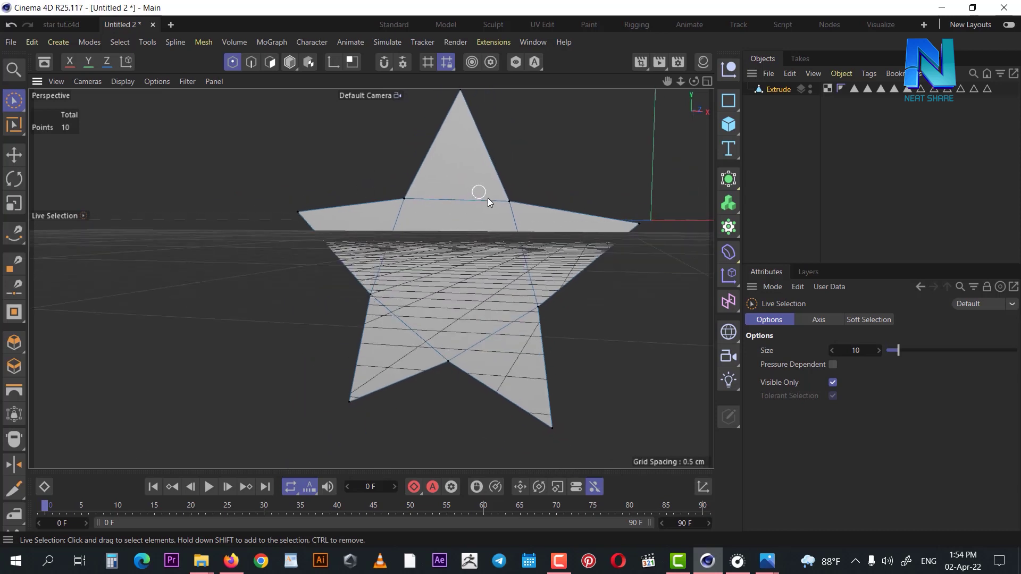
Step: Check the star8.jpg reference photo, then return to the star model
left_click(774, 569)
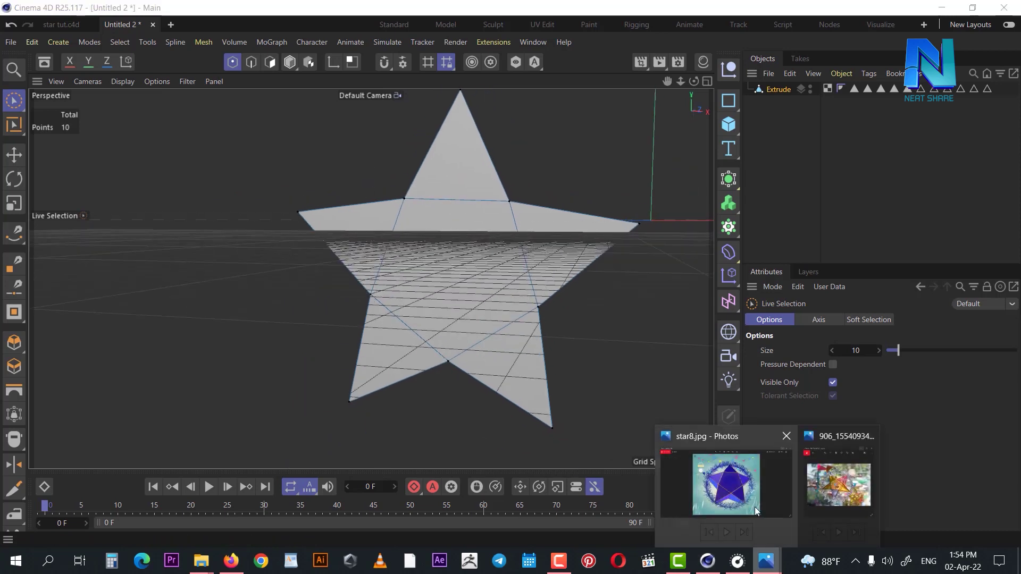
left_click(754, 506)
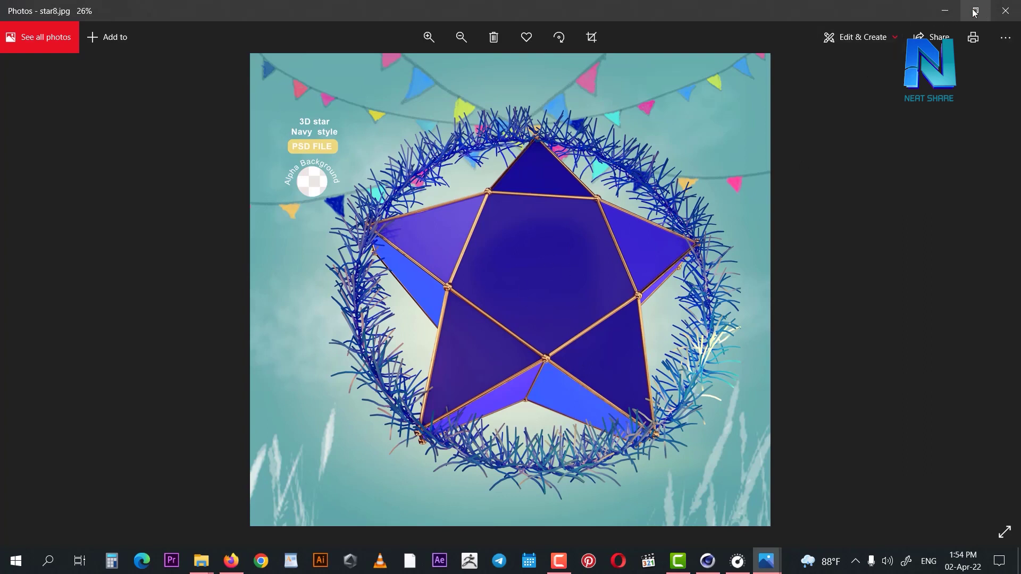
left_click(949, 7)
mouse_move(521, 209)
left_mouse_down("alt")
mouse_move(470, 276)
mouse_move(506, 226)
left_mouse_up("alt")
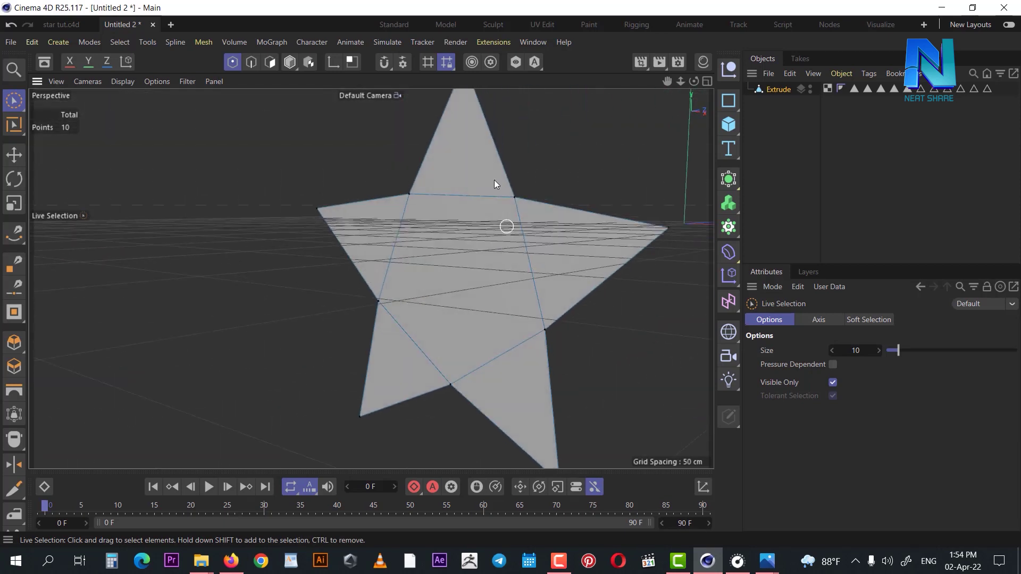
Step: Select the Extrude object in Polygons mode and show the four-view layout
left_click(771, 97)
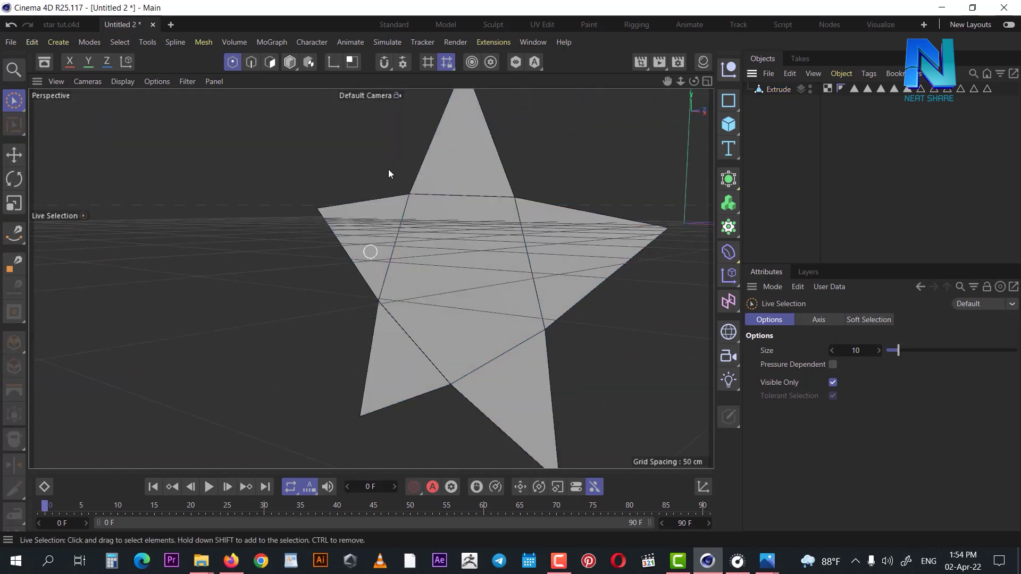
mouse_move(467, 205)
left_mouse_down("alt")
mouse_move(513, 235)
mouse_move(400, 214)
left_mouse_up("alt")
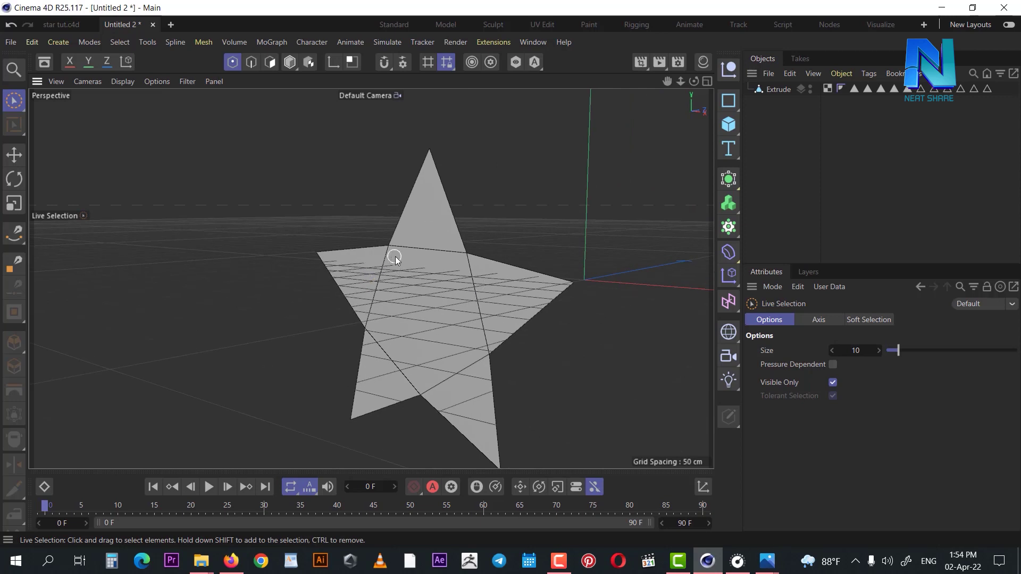
left_click(786, 86)
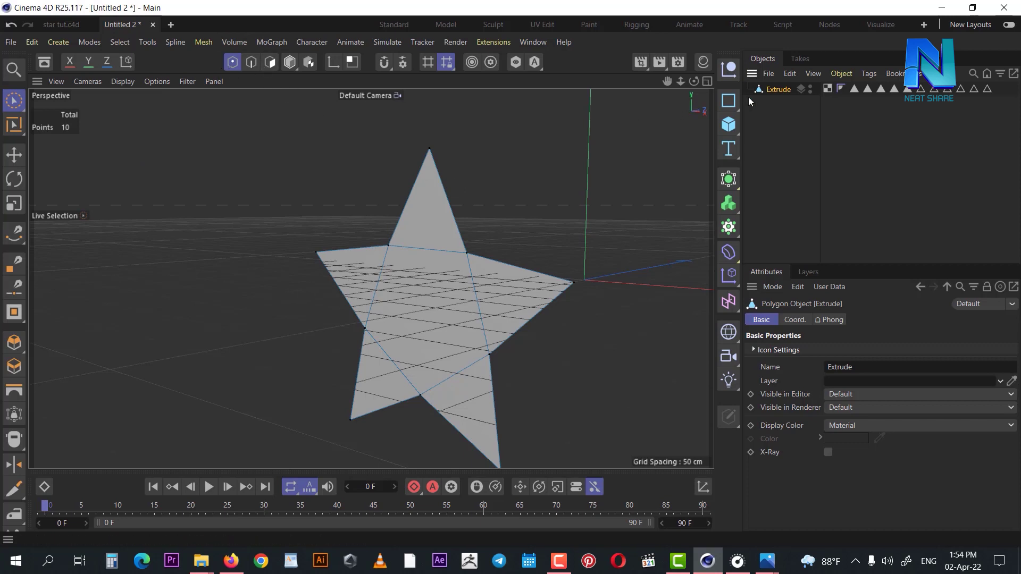
left_click(276, 63)
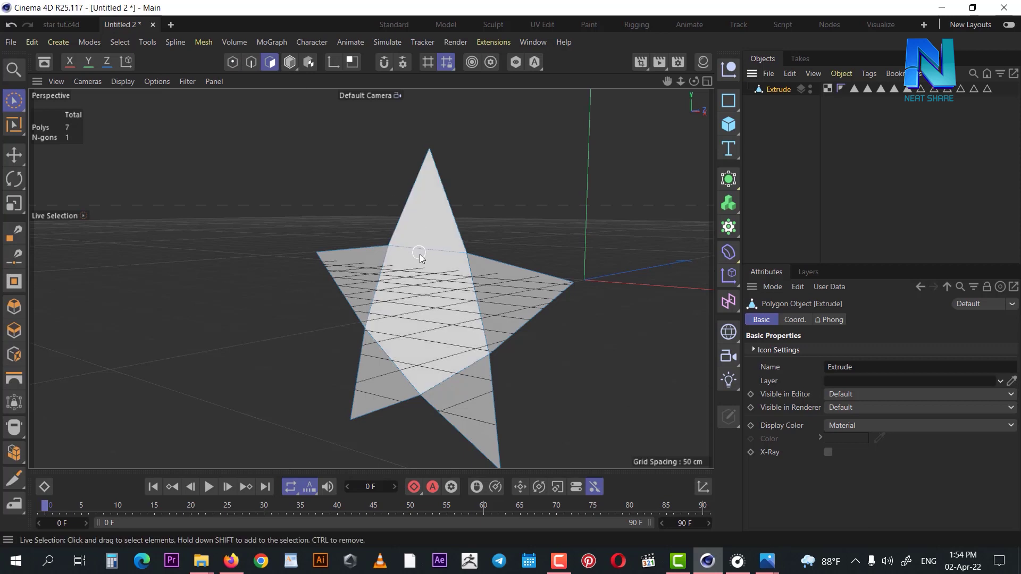
left_click(708, 81)
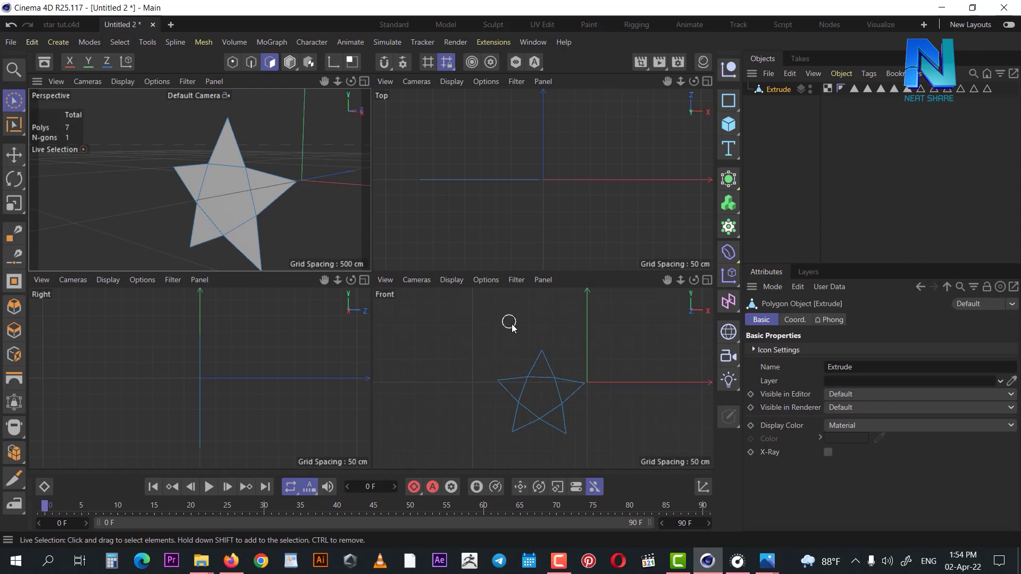
Step: Box-select all seven star polygons in the Front view and activate the Extrude tool (M, T)
key("0")
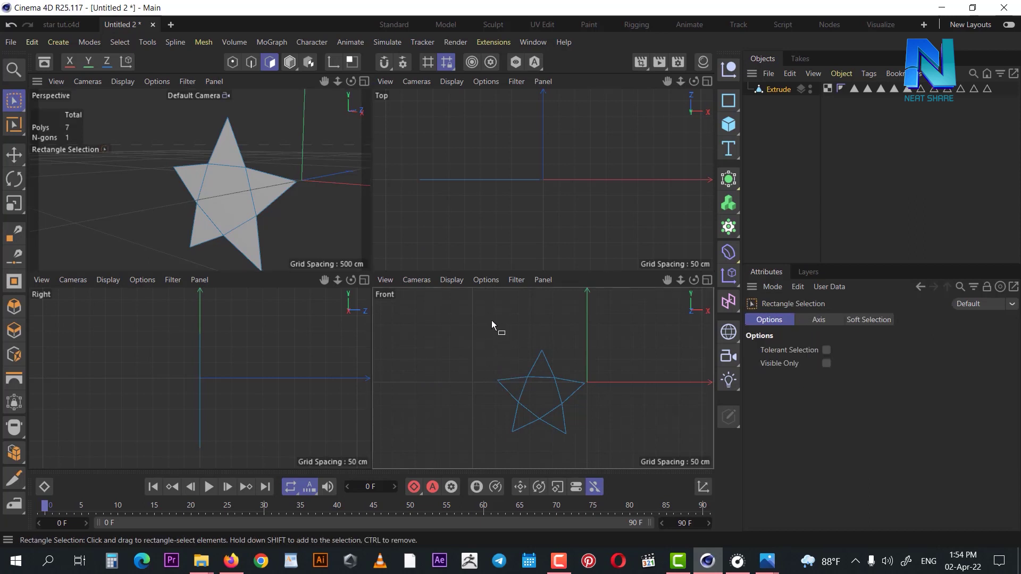
left_click_drag(463, 310, 620, 470)
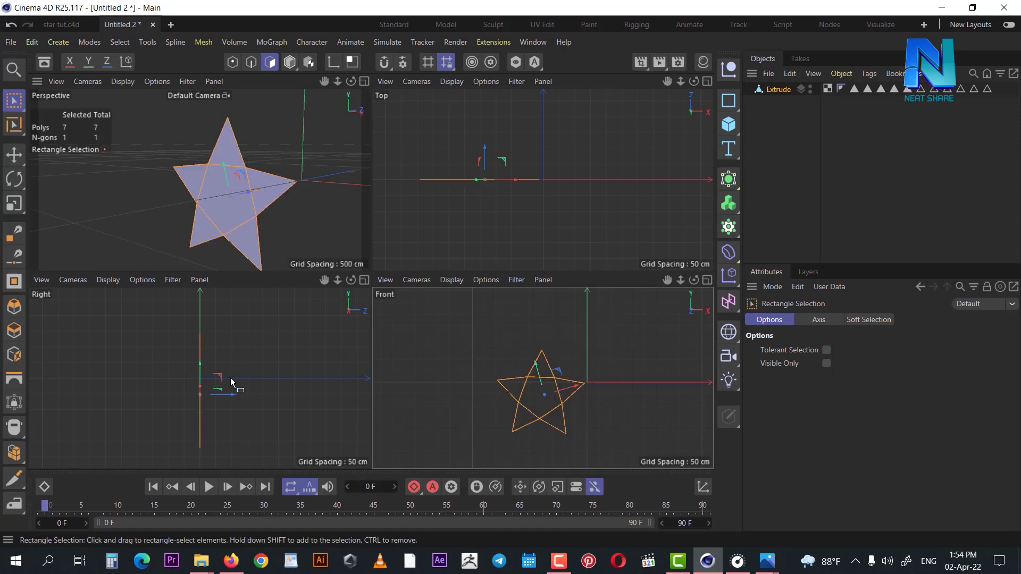
key("e")
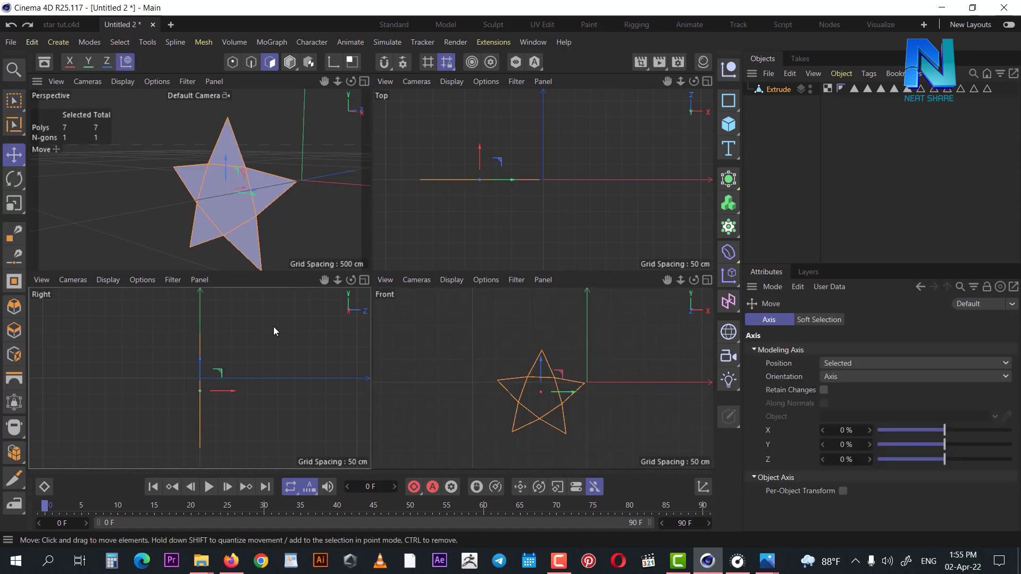
right_click(317, 203)
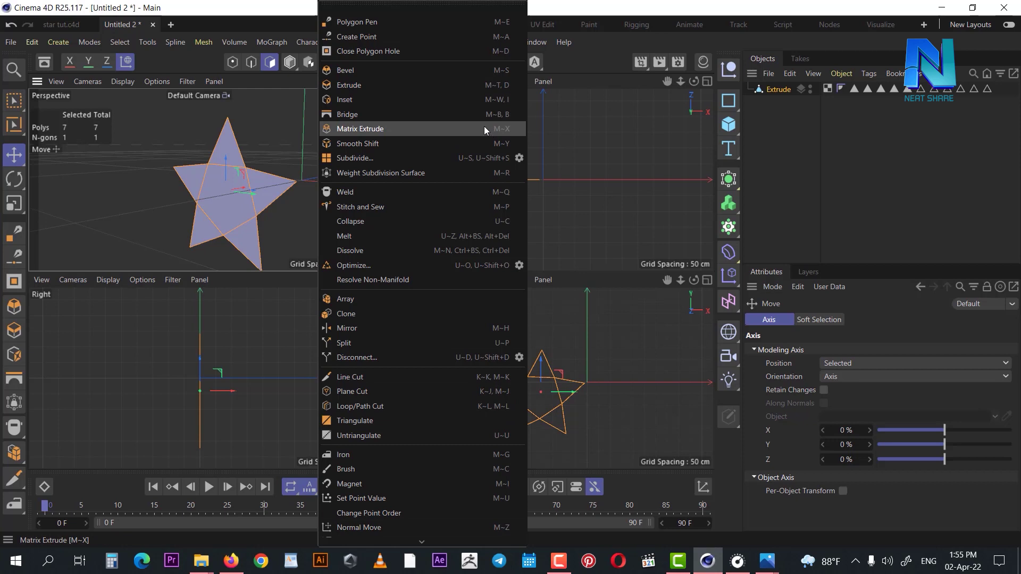
left_click(289, 157)
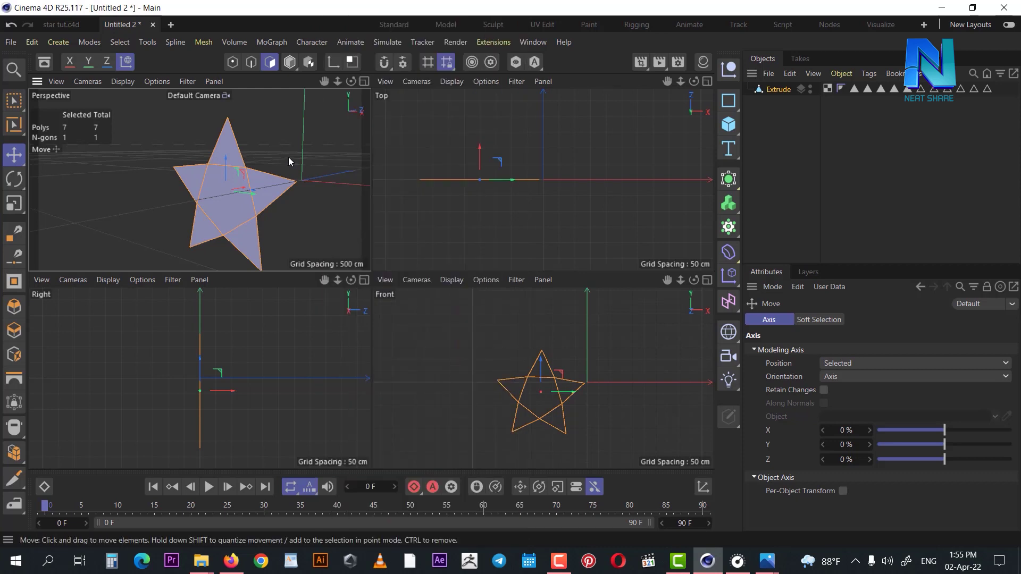
key("m")
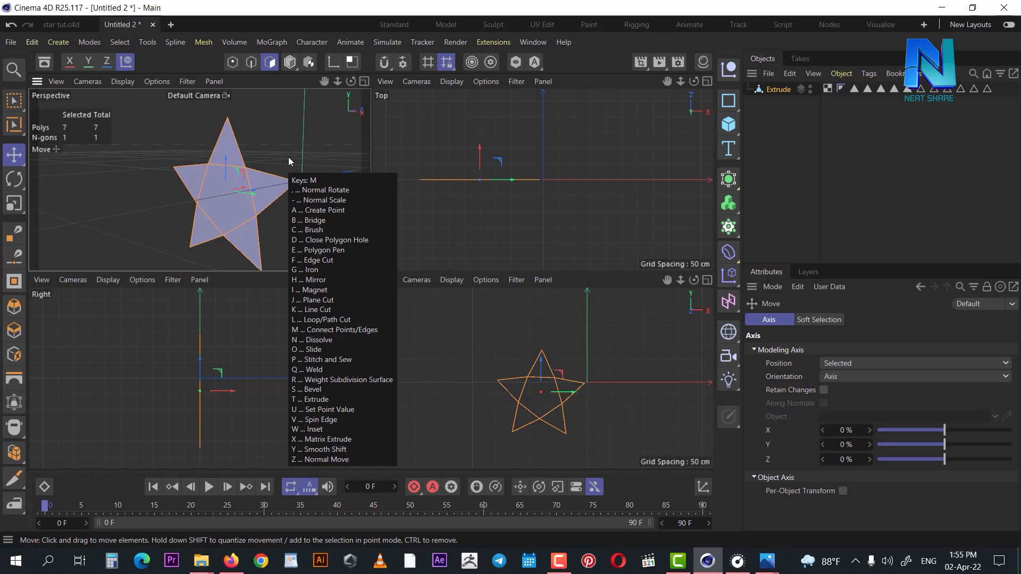
key("t")
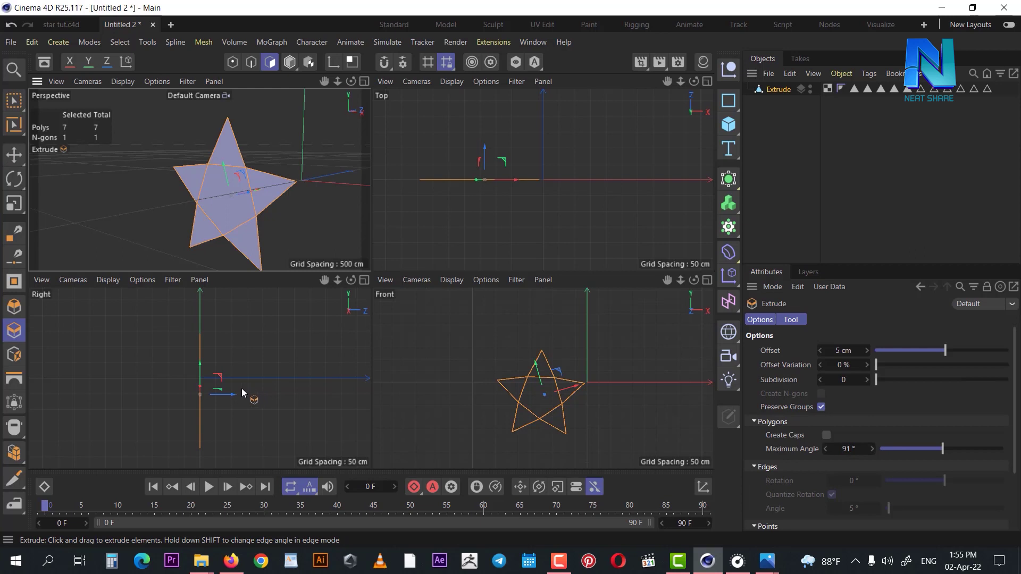
Step: Extrude the star polygons with a -65 cm offset, undoing an extra thin extrusion
left_click(364, 82)
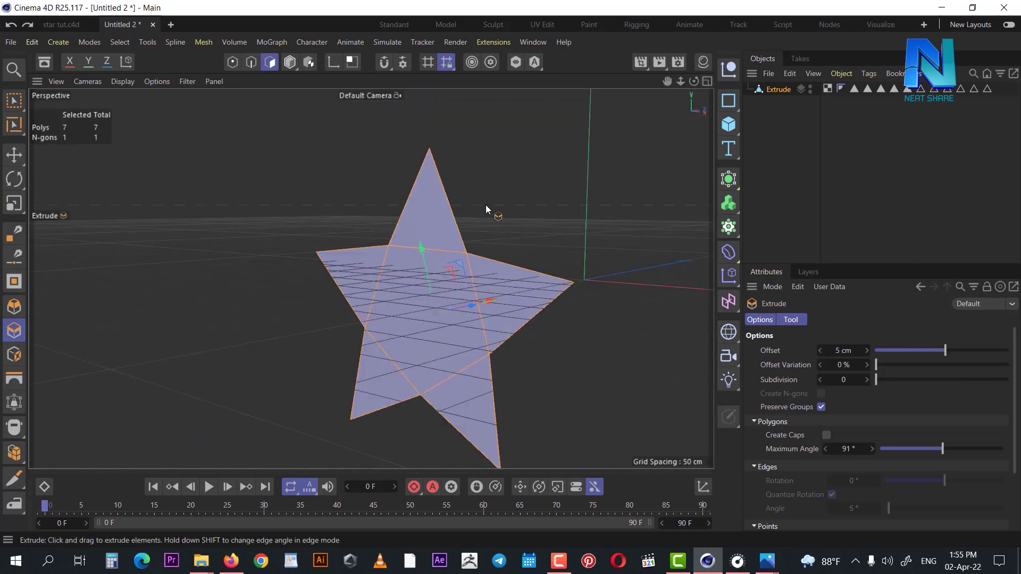
left_click_drag(486, 205, 299, 340)
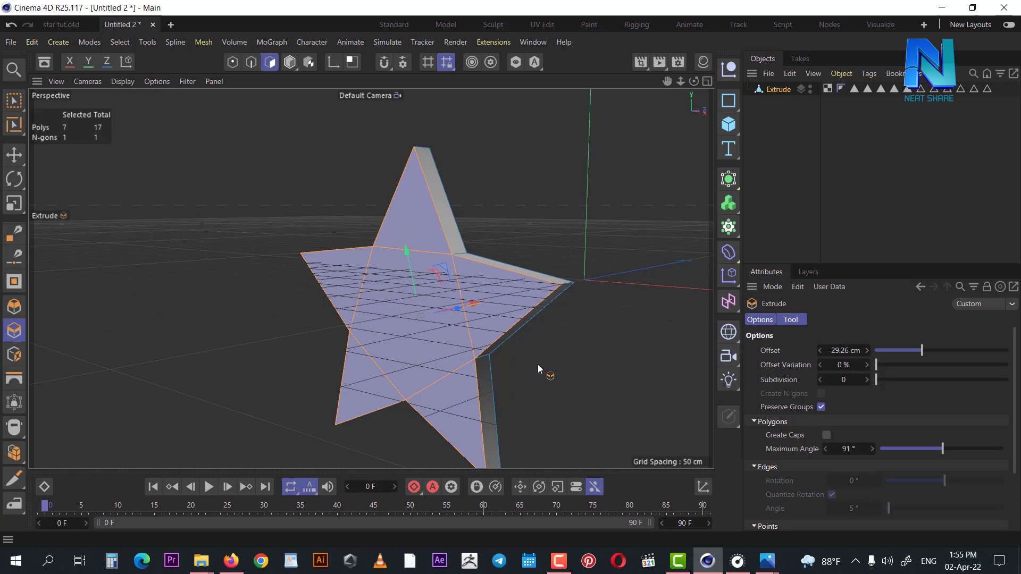
mouse_move(867, 351)
left_mouse_down()
mouse_move(816, 374)
mouse_move(826, 365)
left_mouse_up()
left_click(840, 354)
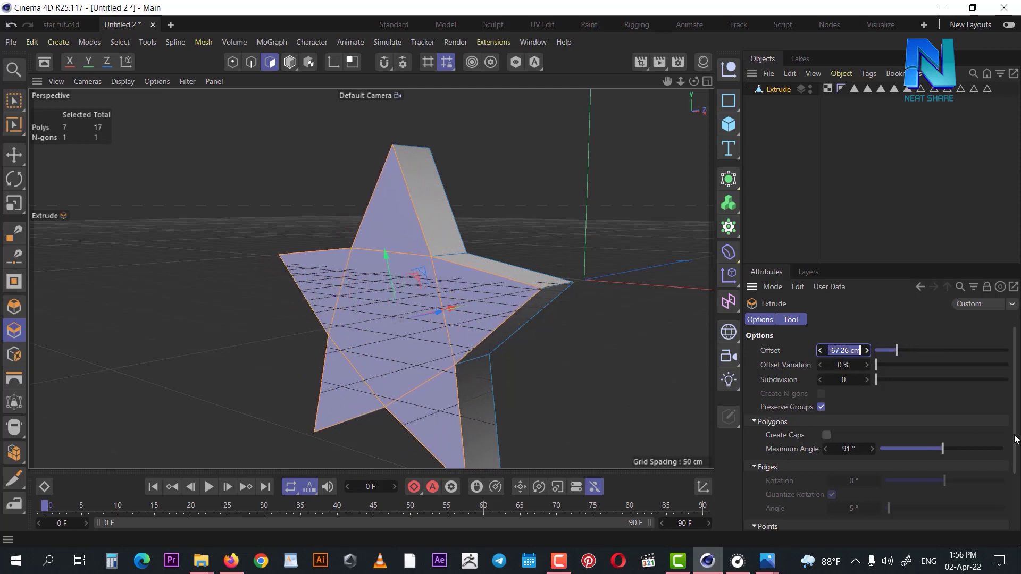
type("-6")
type("5")
key("Return")
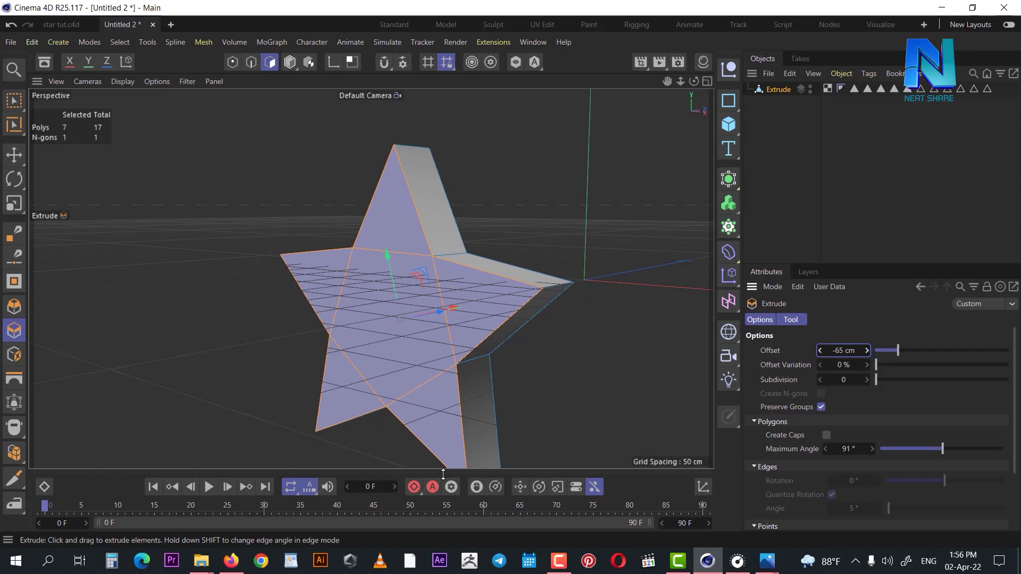
left_click_drag(553, 269, 540, 235)
key("ctrl+z")
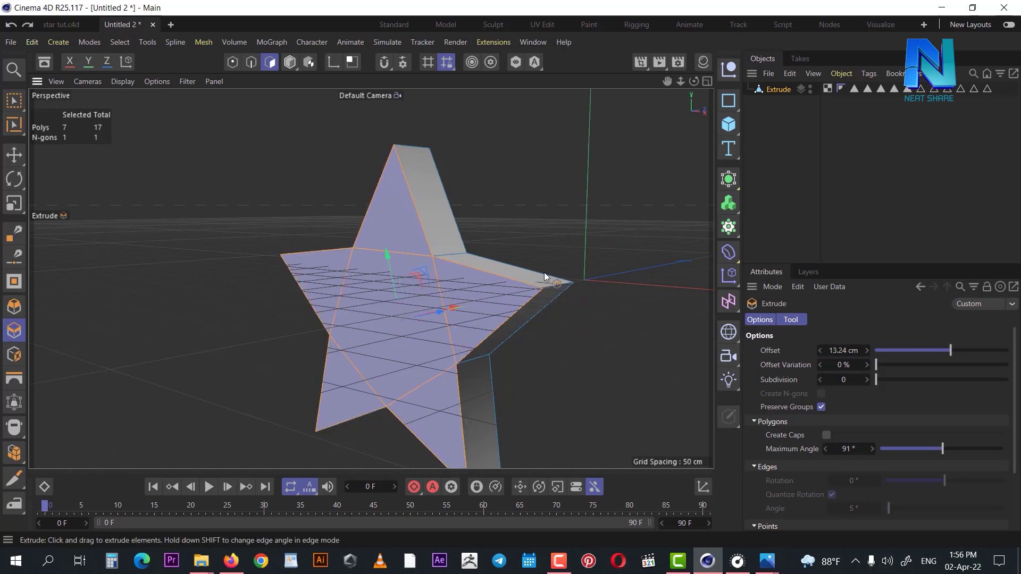
left_click_drag(527, 285, 506, 286, "alt")
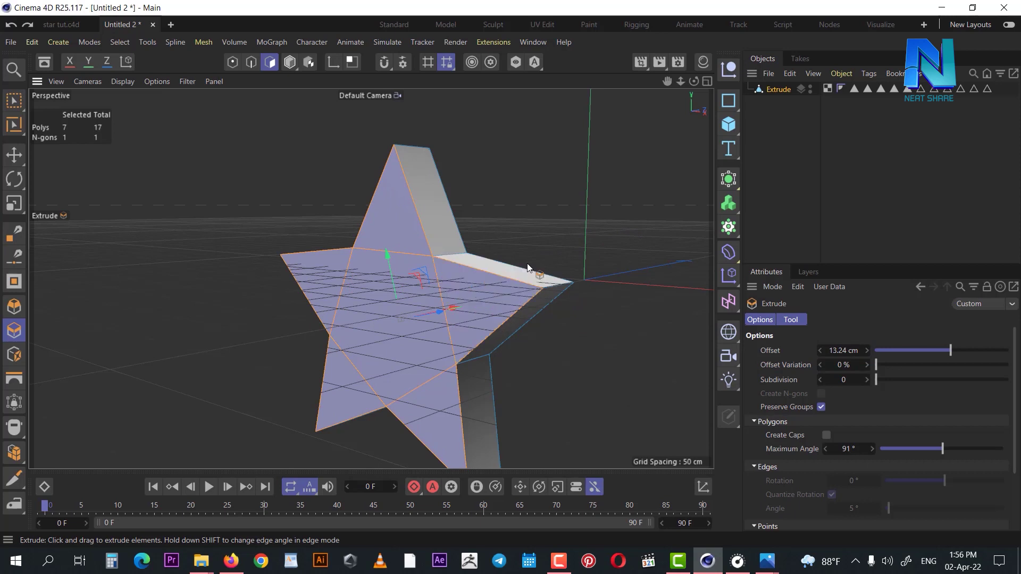
Step: Push the selected star faces along Z in the Right view, then deselect and inspect in Perspective
key("e")
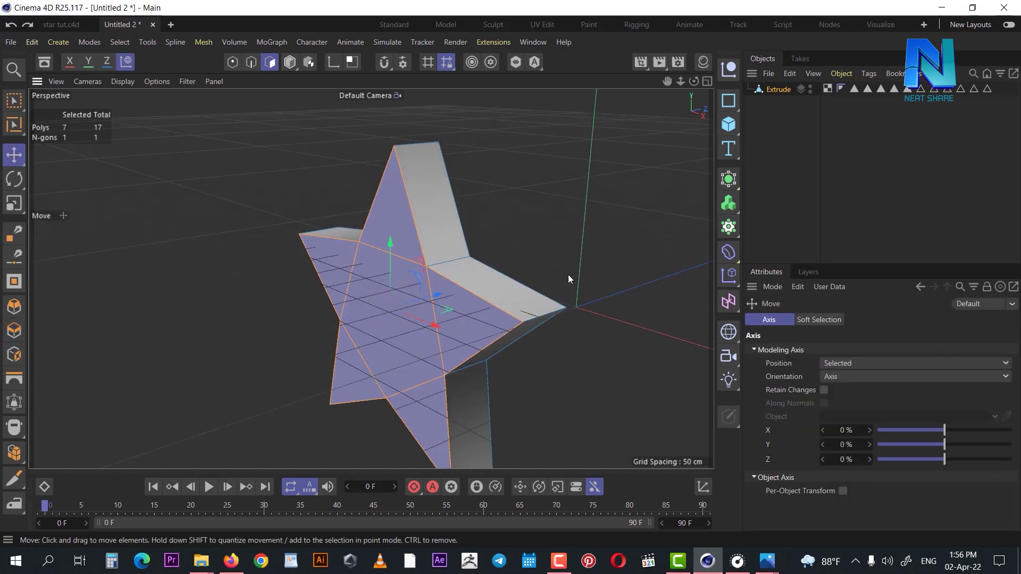
mouse_move(445, 307)
left_mouse_down()
mouse_move(372, 314)
mouse_move(378, 324)
mouse_move(461, 317)
mouse_move(442, 323)
mouse_move(457, 329)
mouse_move(420, 363)
mouse_move(503, 291)
mouse_move(474, 289)
left_mouse_up()
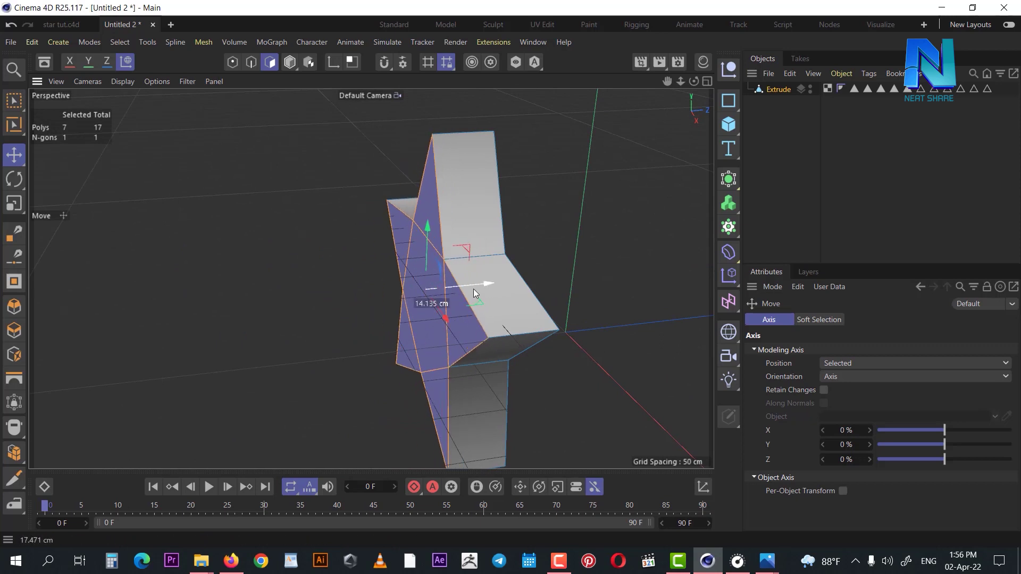
left_click(707, 81)
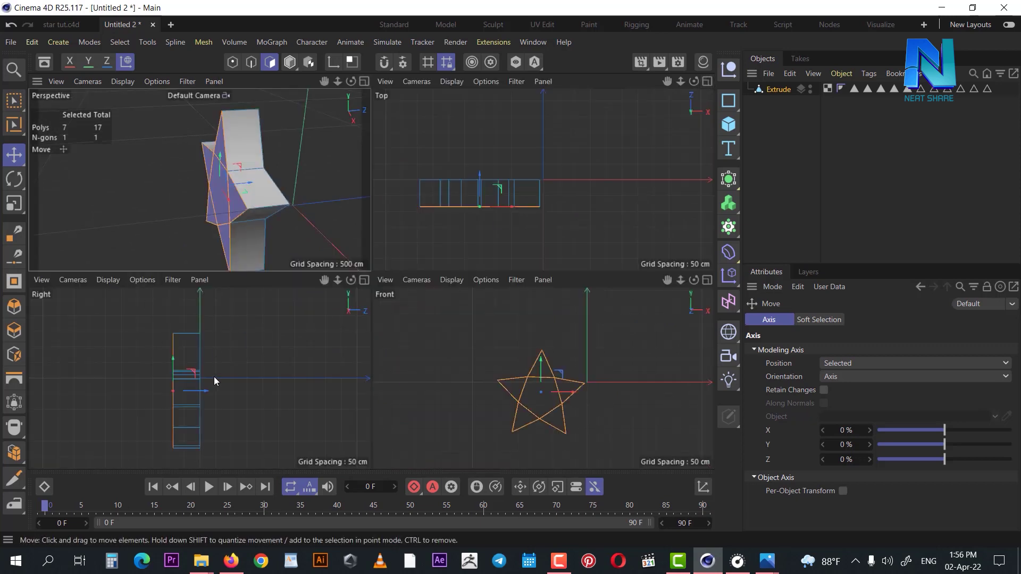
mouse_move(206, 396)
left_mouse_down()
mouse_move(182, 394)
mouse_move(205, 399)
left_mouse_up()
left_click(314, 169)
left_click(364, 81)
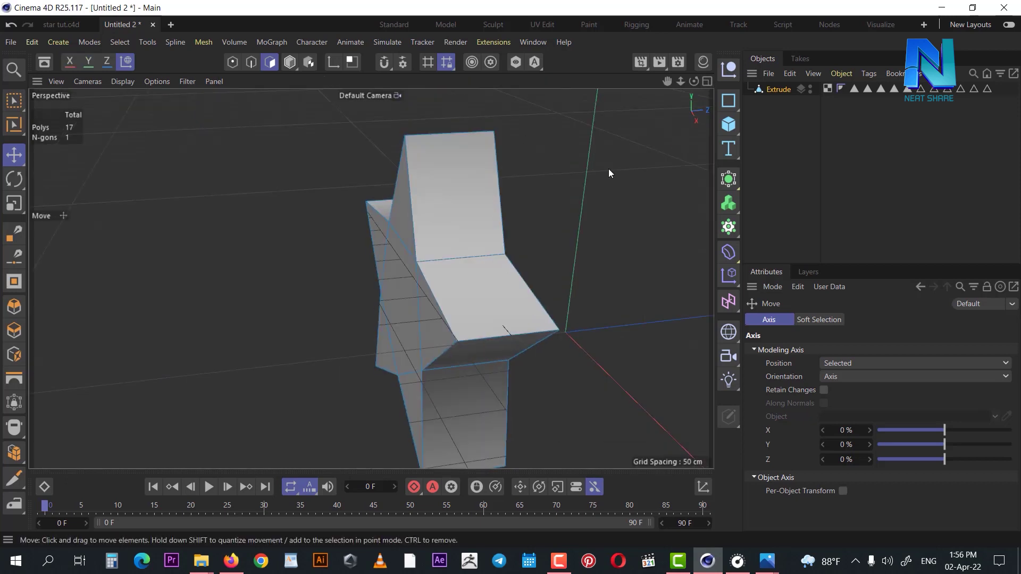
left_click_drag(518, 307, 549, 302, "alt")
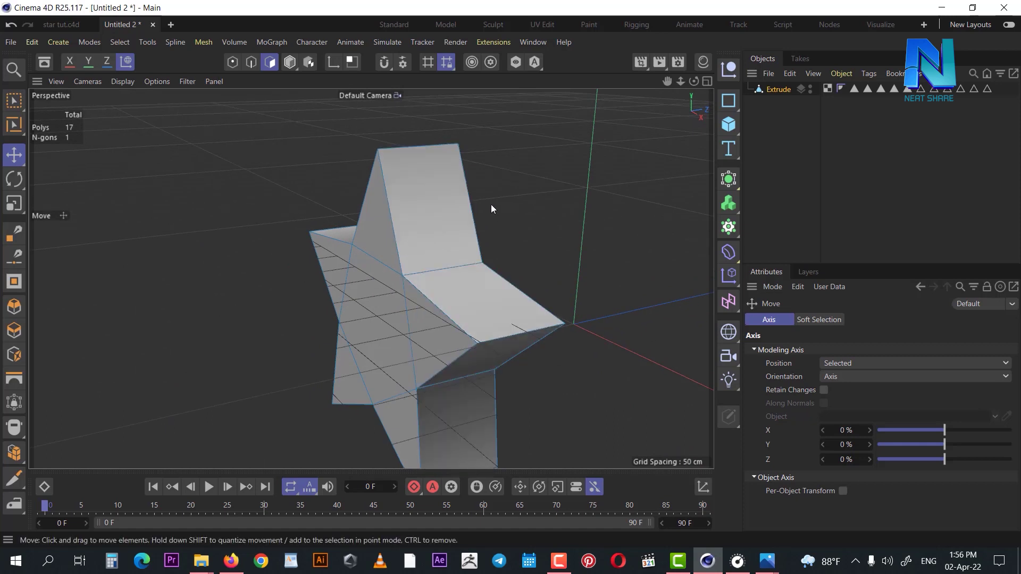
left_click_drag(491, 208, 490, 232, "alt")
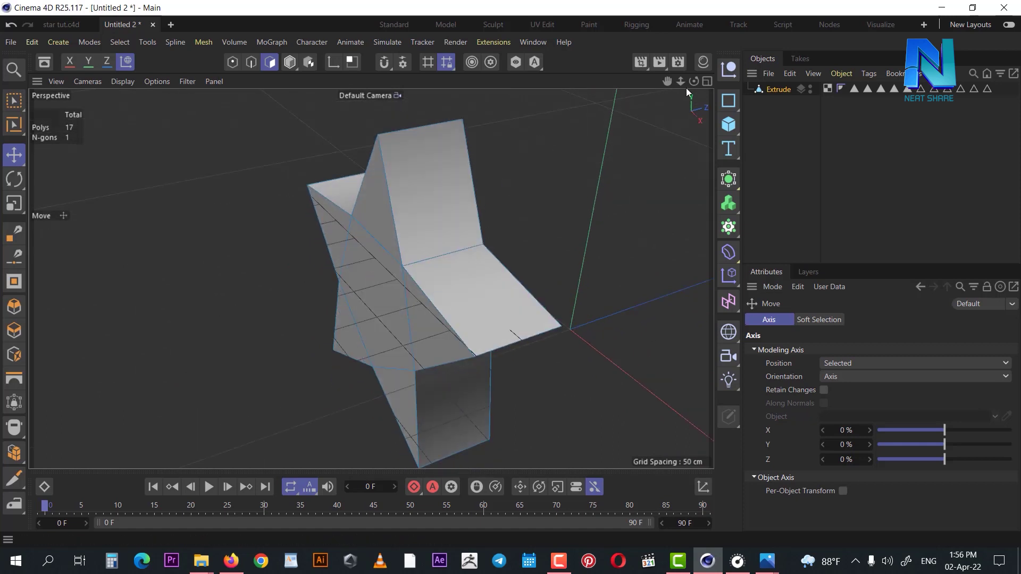
left_click(704, 81)
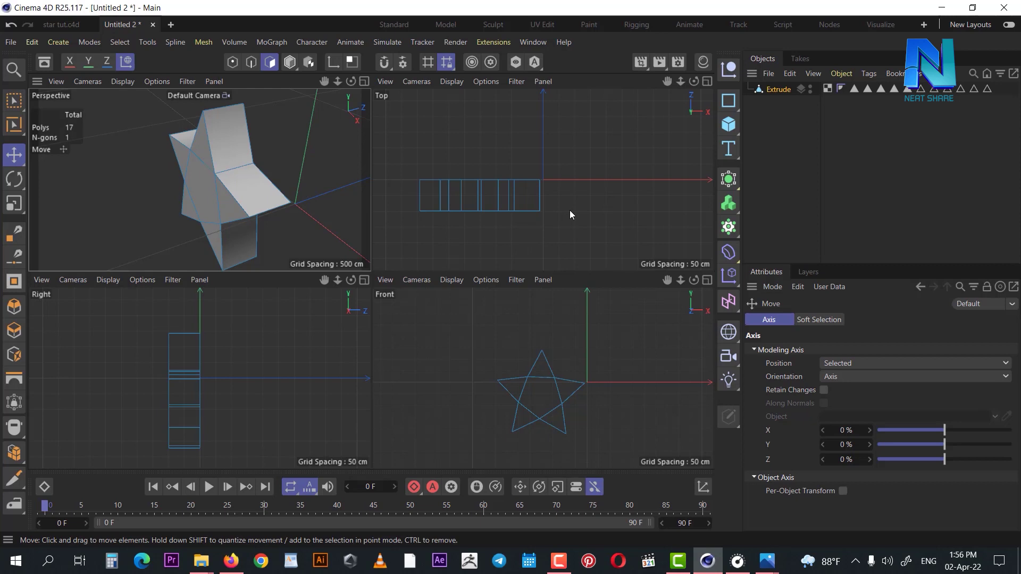
Step: Box-select the front faces in the Right view and pull them back along Z to thin the star
key("0")
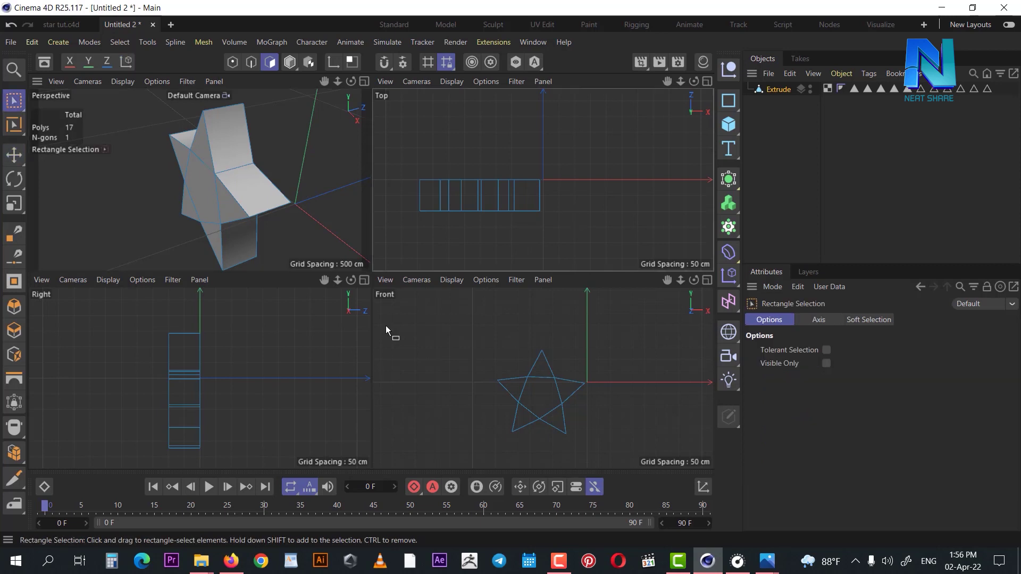
left_click_drag(139, 310, 173, 445)
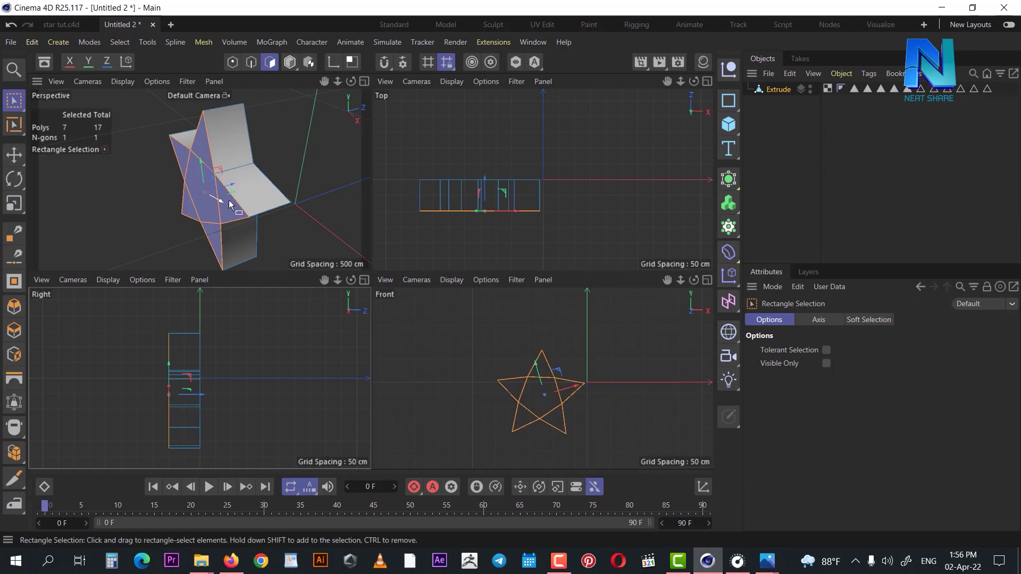
mouse_move(202, 396)
left_mouse_down()
mouse_move(217, 398)
mouse_move(201, 398)
left_mouse_up()
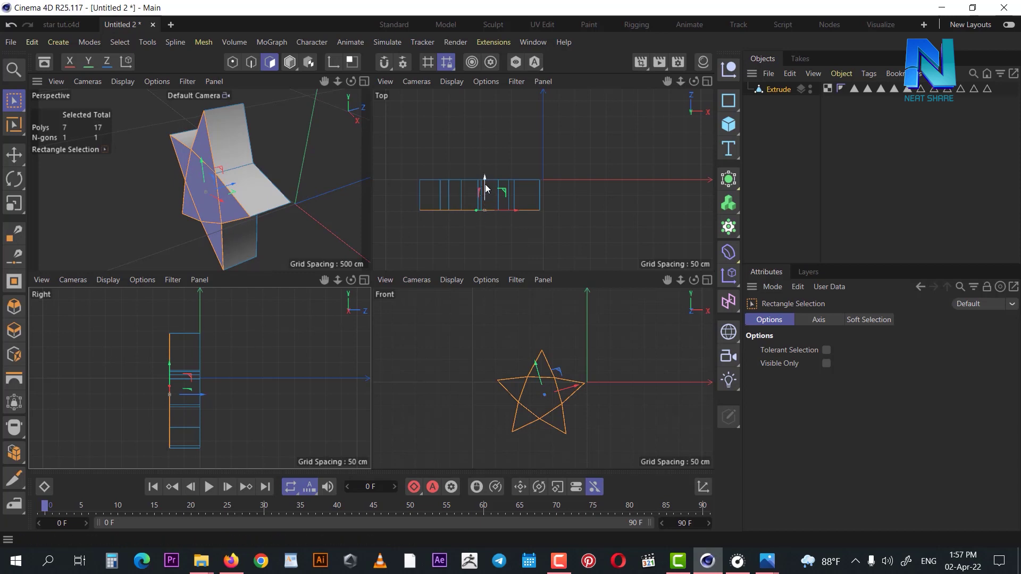
left_click_drag(485, 187, 485, 183)
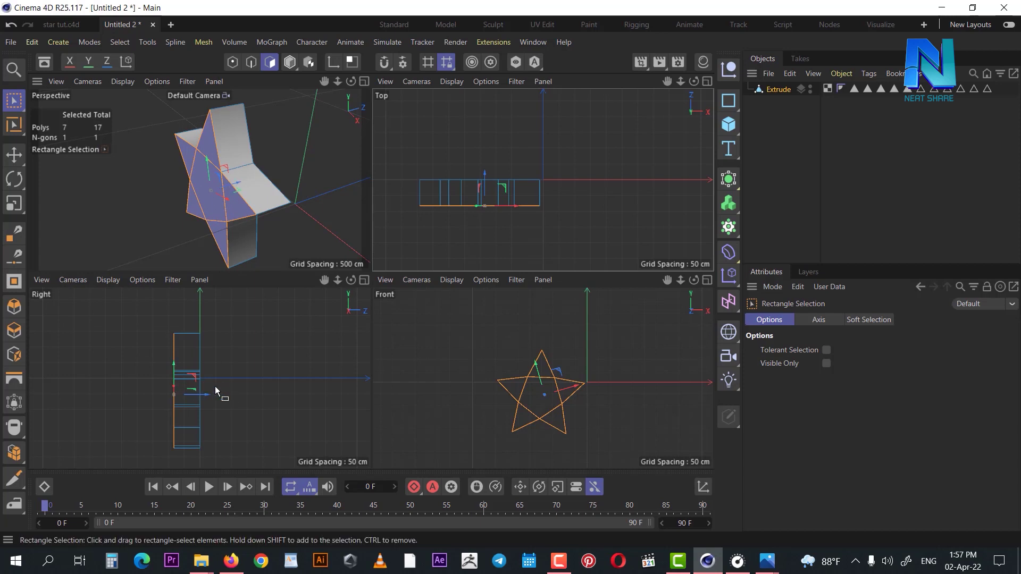
left_click(365, 82)
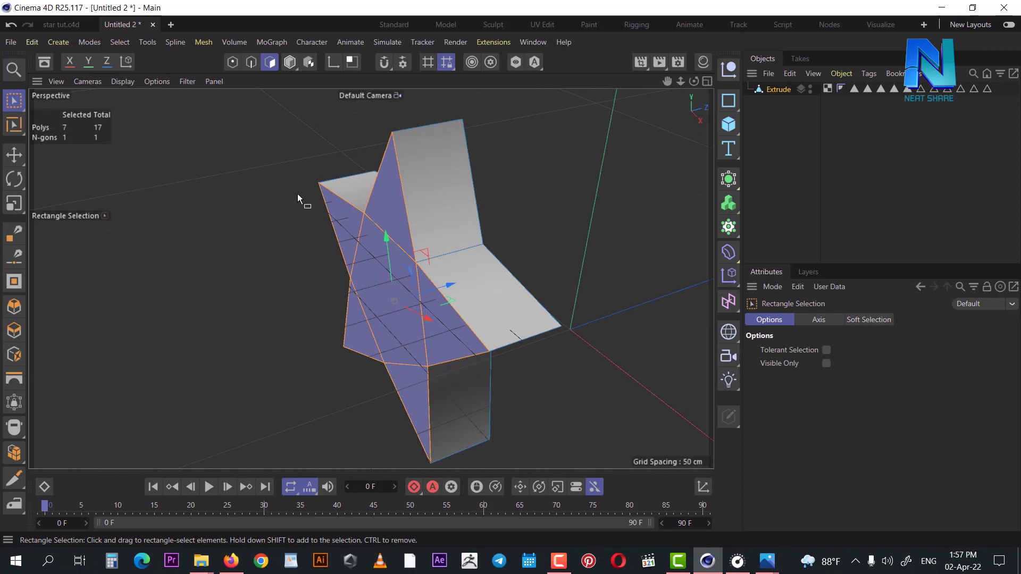
left_click(783, 96)
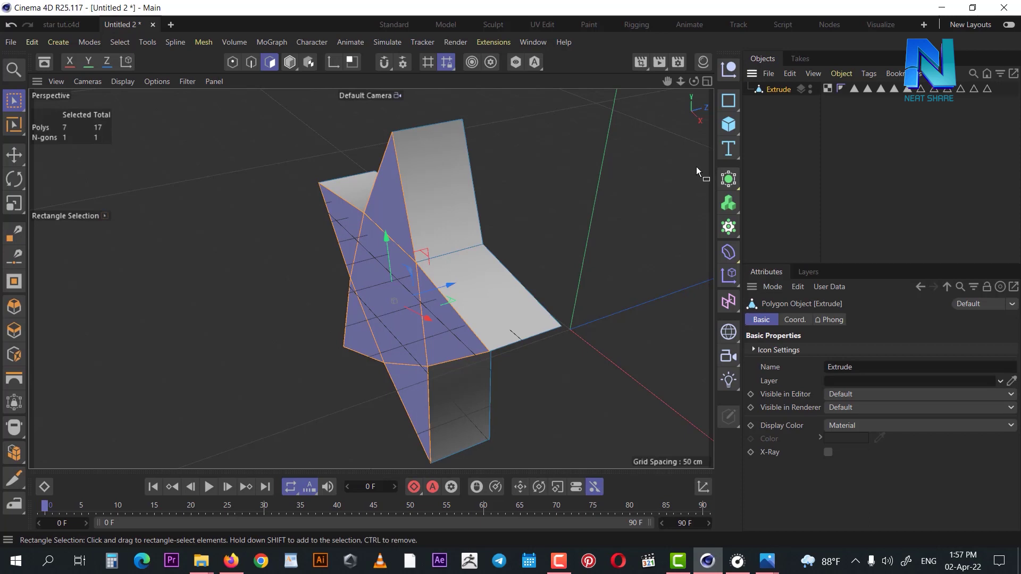
Step: Paint-select the triangles on the star's arms with Live Selection
key("0")
key("9")
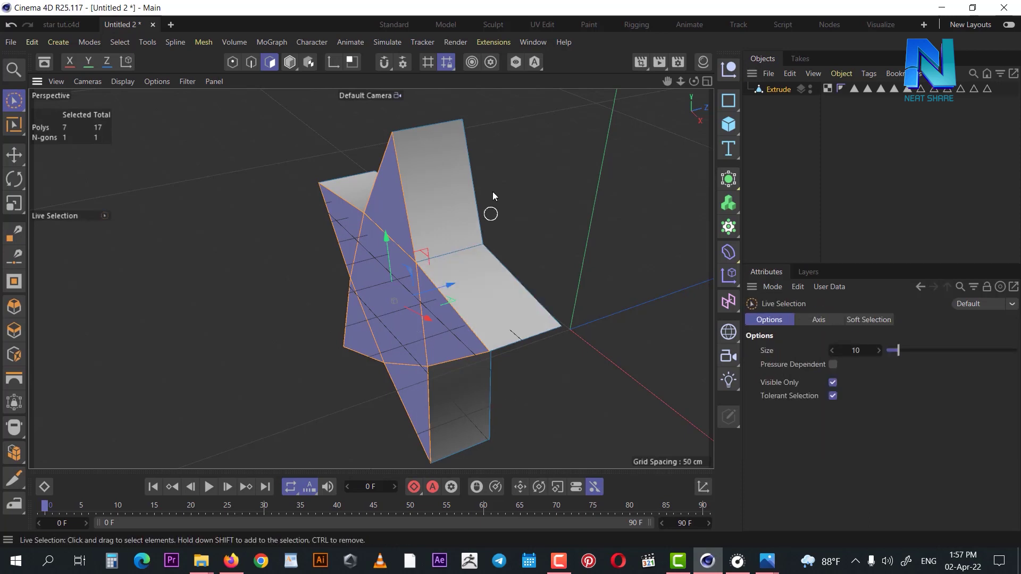
left_click(457, 331)
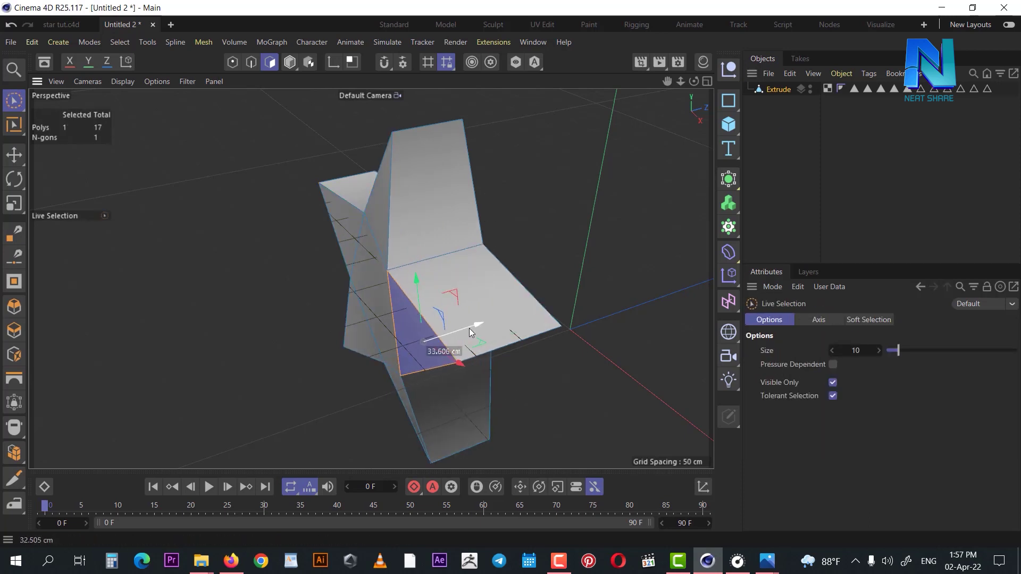
left_click_drag(567, 277, 495, 319, "alt")
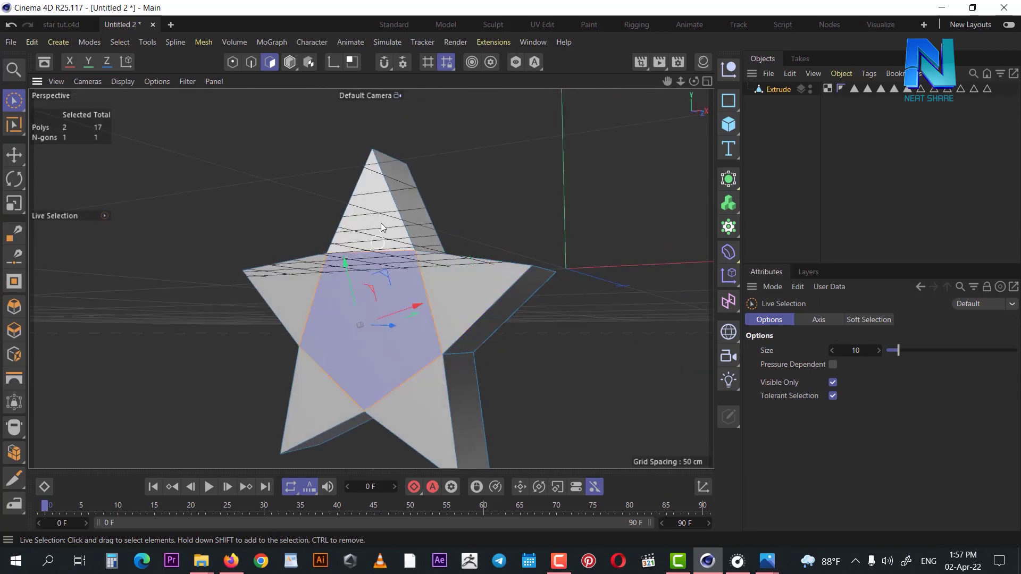
left_click(300, 300)
left_click(324, 398)
left_click(446, 393)
left_click(480, 279)
mouse_move(512, 223)
left_mouse_down("alt")
mouse_move(553, 250)
mouse_move(538, 287)
left_mouse_up("alt")
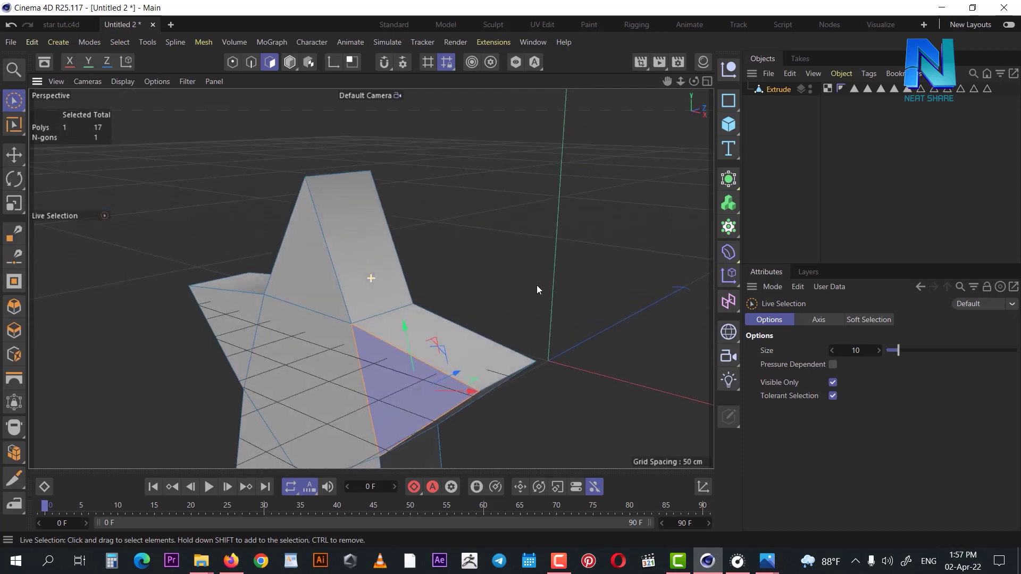
left_click_drag(433, 314, 446, 264, "alt")
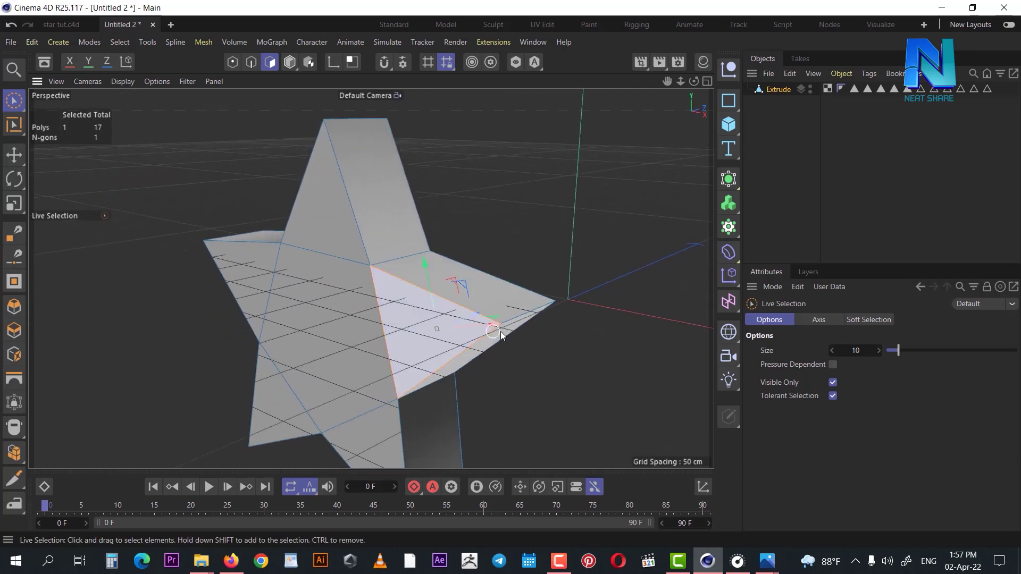
Step: Clear the arm selection and select the star's central pentagon face, orbiting to check it
mouse_move(489, 325)
left_mouse_down()
mouse_move(544, 333)
mouse_move(425, 345)
left_mouse_up()
left_click_drag(574, 296, 587, 216, "alt")
left_click(588, 216)
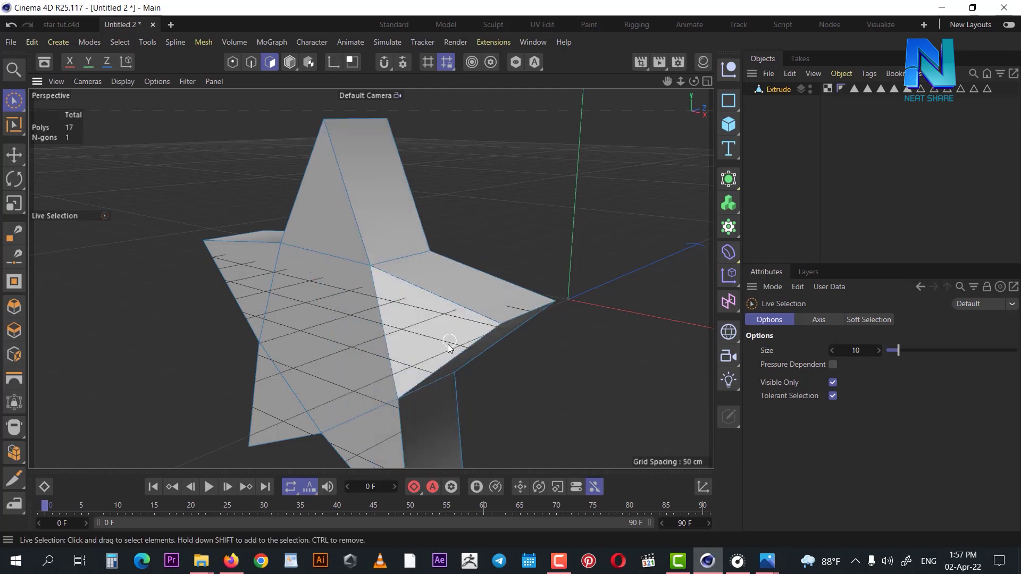
left_click_drag(483, 251, 471, 297, "alt")
left_click(361, 246)
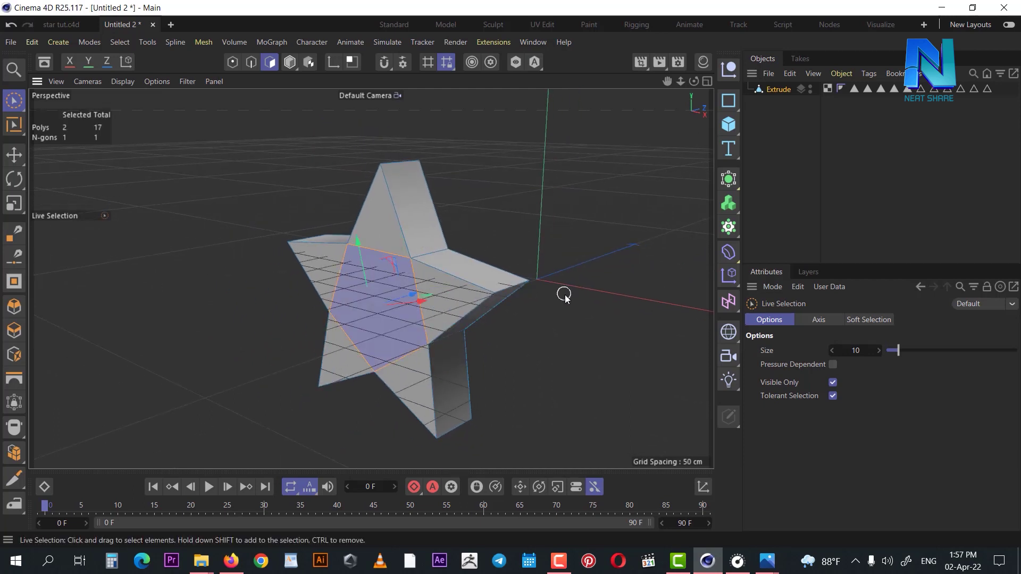
left_click_drag(562, 292, 358, 246, "alt")
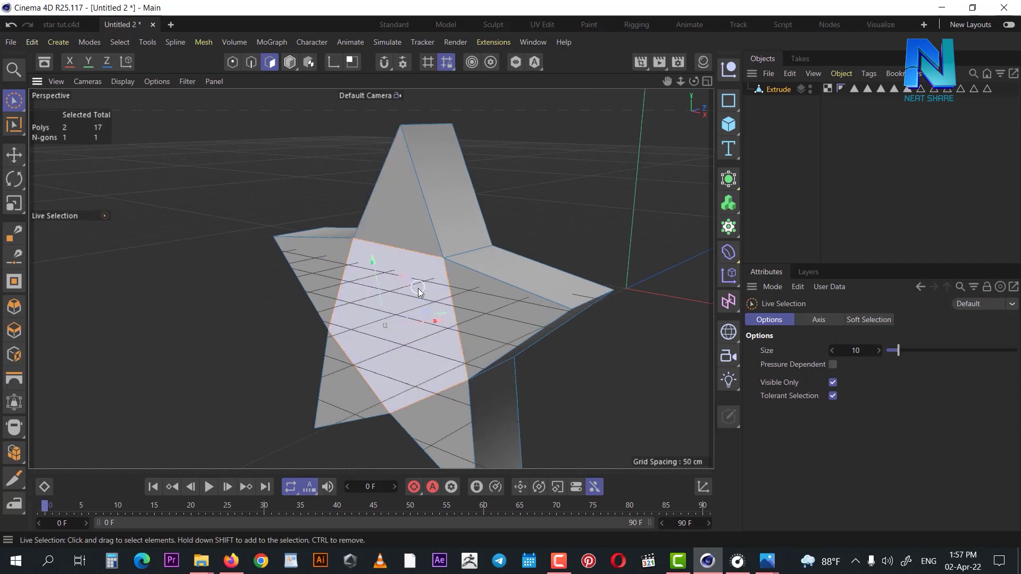
mouse_move(418, 288)
left_mouse_down("alt")
mouse_move(467, 326)
mouse_move(522, 322)
mouse_move(404, 358)
mouse_move(474, 292)
mouse_move(464, 314)
mouse_move(489, 332)
mouse_move(473, 286)
mouse_move(431, 362)
left_mouse_up("alt")
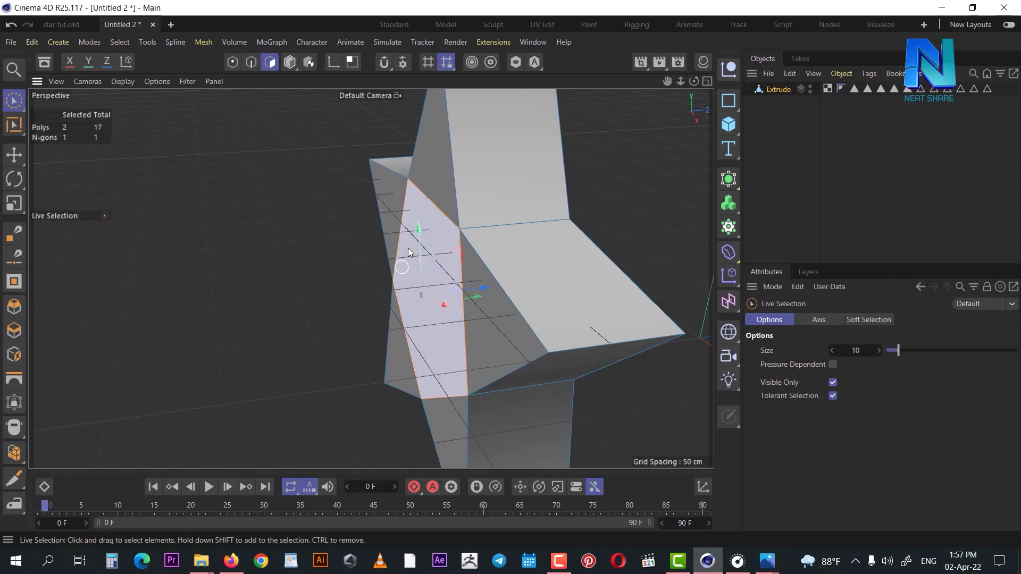
left_click_drag(508, 337, 586, 234, "alt")
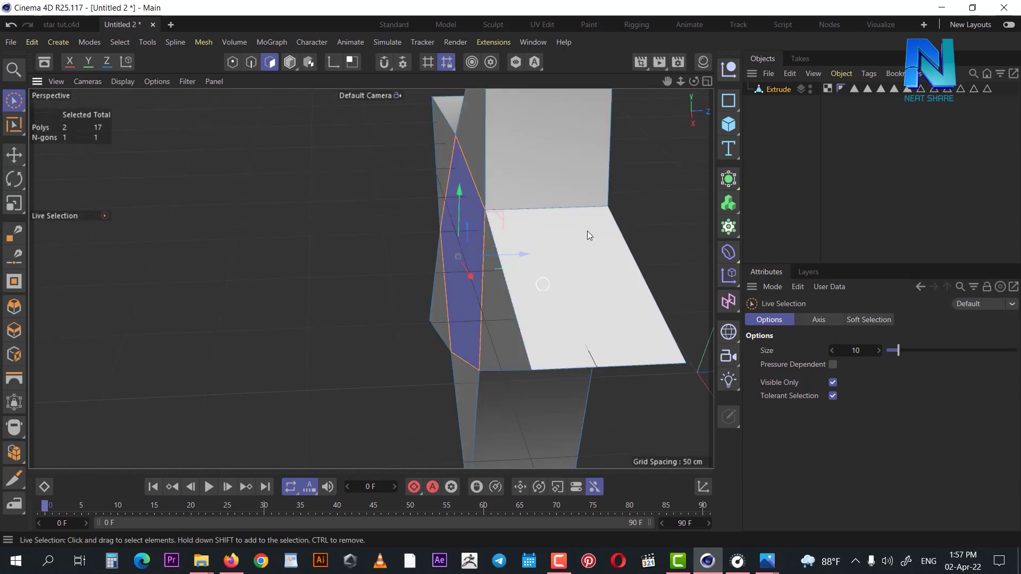
Step: Shift the selected central faces sideways in the Right view to sink the star's front
key("e")
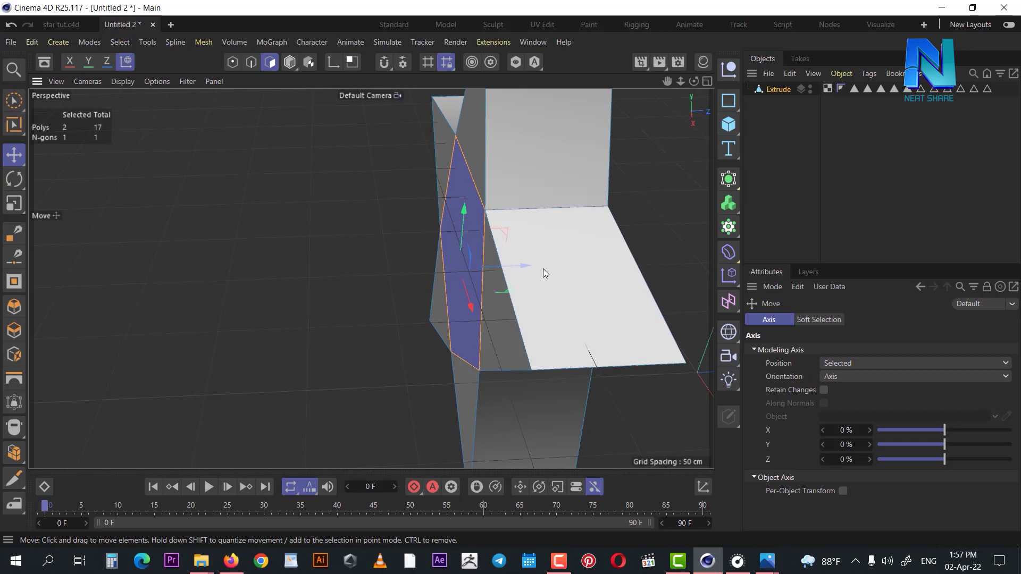
left_click_drag(529, 263, 498, 273)
left_click(707, 81)
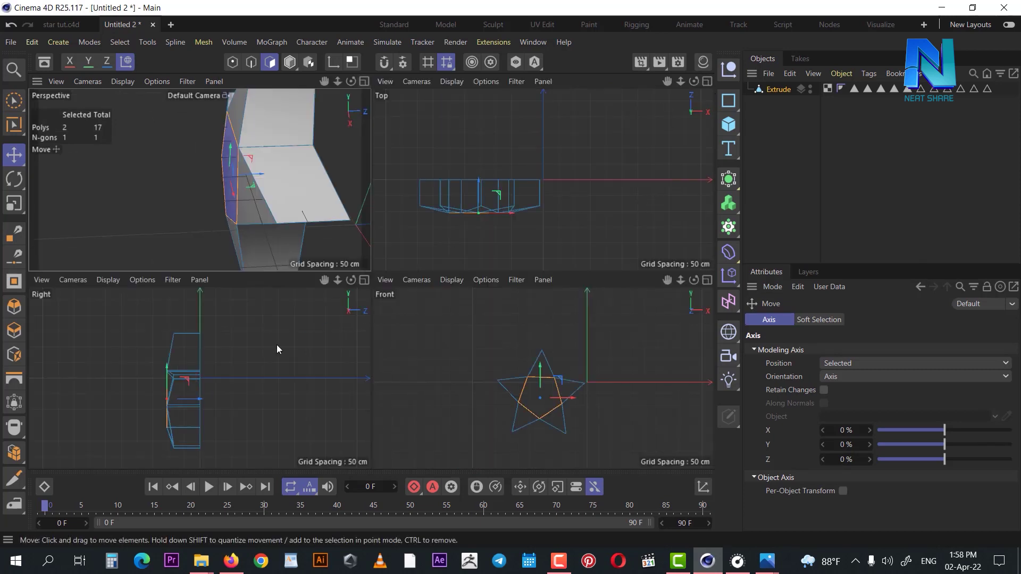
scroll(208, 396, "up", 3)
scroll(190, 389, "up", 3)
left_click_drag(194, 392, 163, 398)
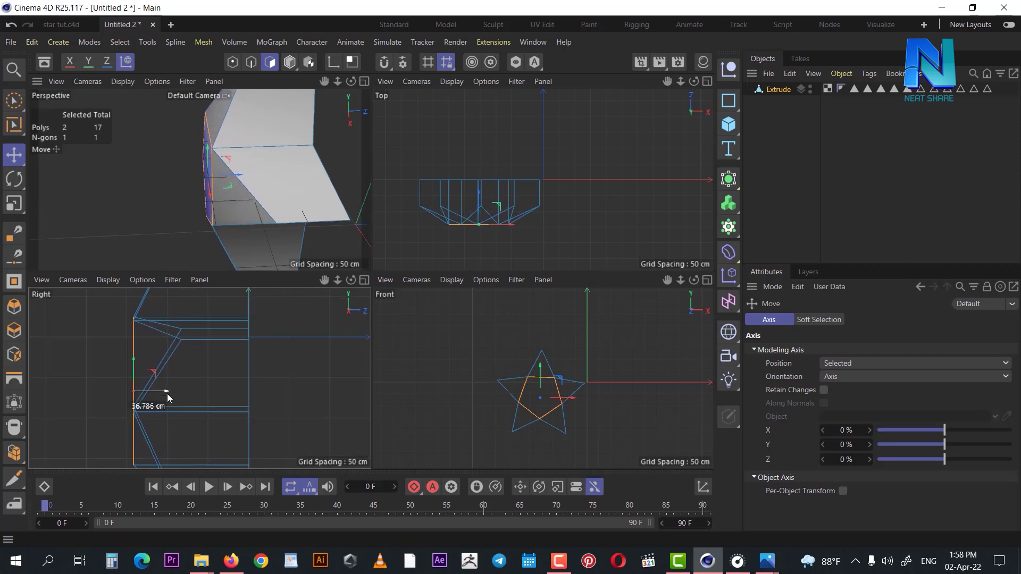
left_click_drag(164, 398, 159, 399)
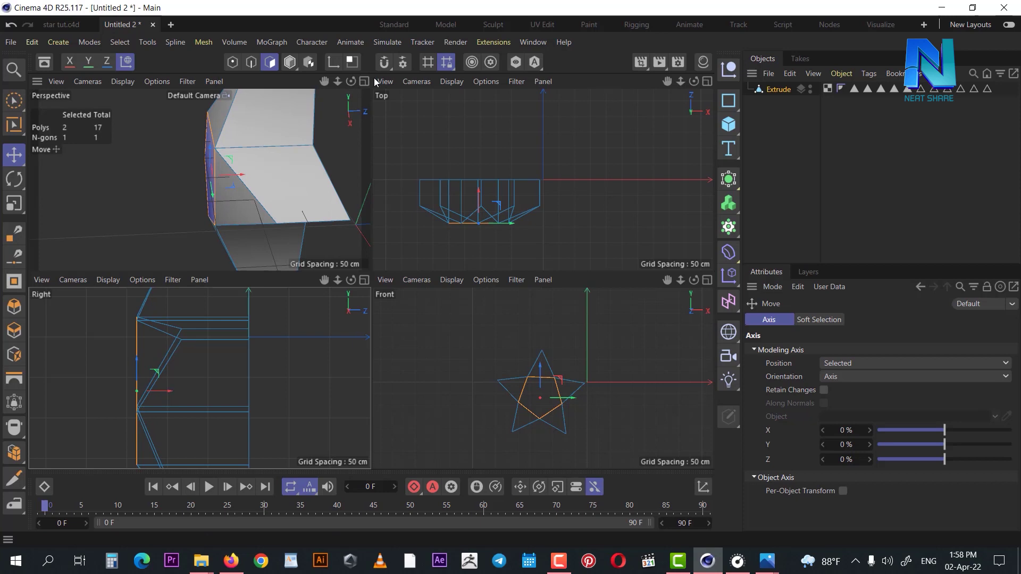
left_click(364, 81)
Step: Clear the selection and orbit around the 17-polygon star to inspect its faceted front
scroll(399, 224, "down", 3)
mouse_move(400, 224)
left_mouse_down("alt")
mouse_move(459, 210)
mouse_move(535, 126)
mouse_move(421, 333)
mouse_move(430, 343)
mouse_move(464, 251)
mouse_move(478, 294)
mouse_move(386, 356)
mouse_move(460, 260)
mouse_move(451, 261)
left_mouse_up("alt")
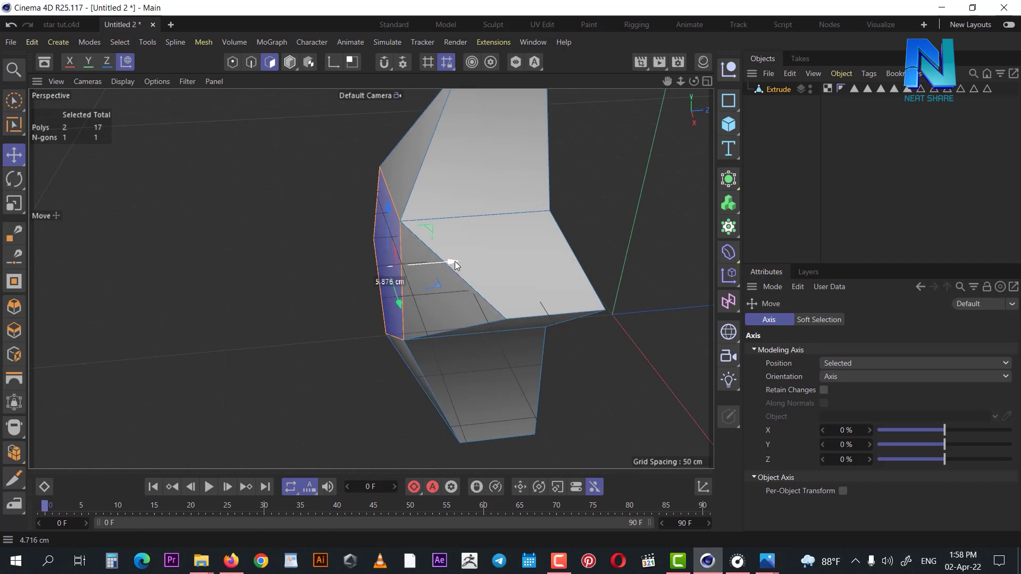
mouse_move(449, 310)
left_mouse_down("alt")
mouse_move(465, 287)
mouse_move(418, 373)
mouse_move(443, 356)
mouse_move(512, 377)
left_mouse_up("alt")
mouse_move(381, 359)
left_mouse_down("alt")
mouse_move(424, 397)
mouse_move(444, 461)
mouse_move(242, 459)
mouse_move(373, 394)
left_mouse_up("alt")
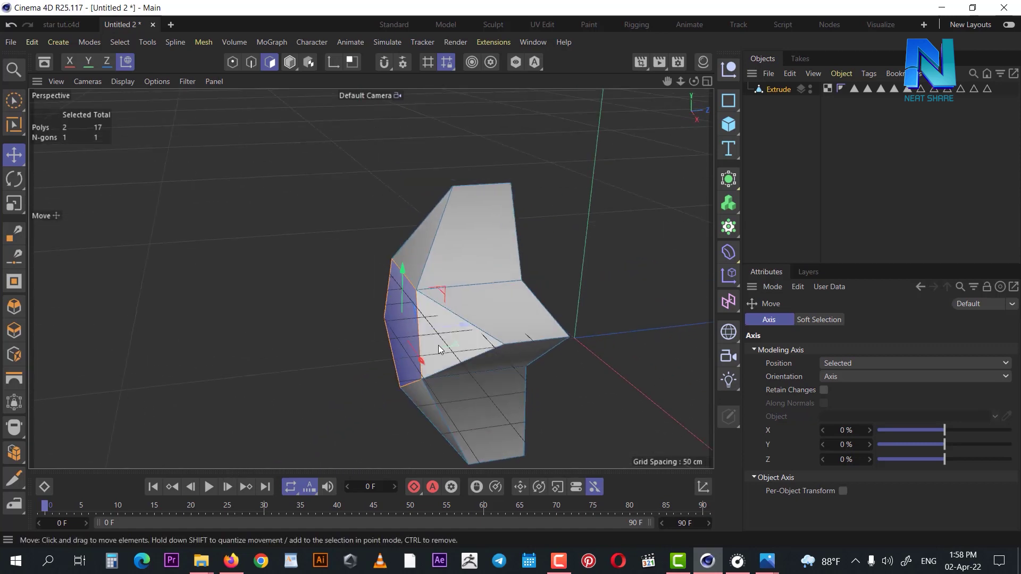
left_click(576, 315)
mouse_move(576, 315)
left_mouse_down("alt")
mouse_move(403, 313)
mouse_move(372, 254)
mouse_move(521, 276)
mouse_move(379, 233)
mouse_move(334, 250)
mouse_move(263, 253)
mouse_move(398, 255)
left_mouse_up("alt")
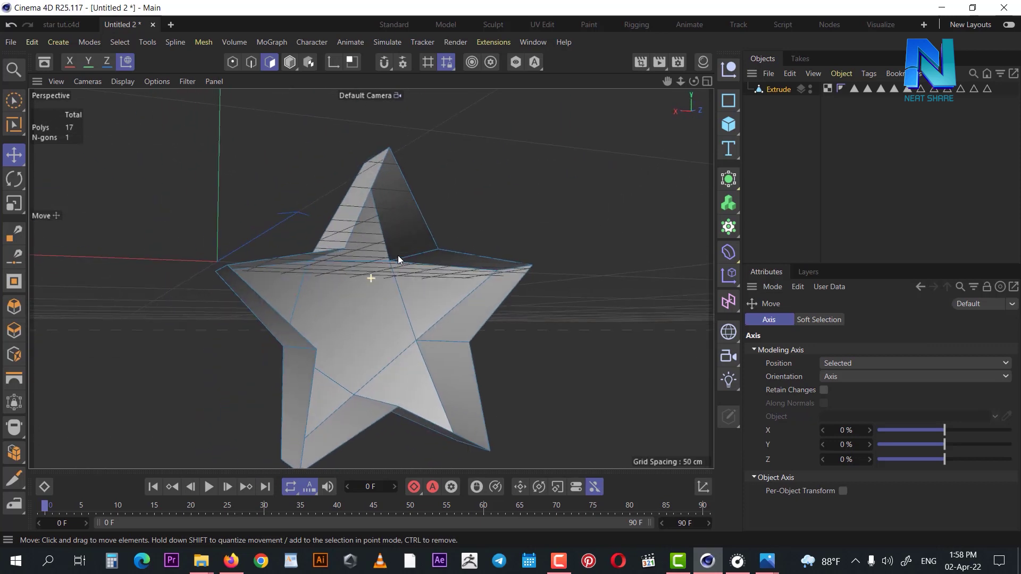
left_click_drag(441, 382, 369, 285, "alt")
scroll(383, 369, "down", 3)
left_click_drag(384, 369, 397, 433, "alt")
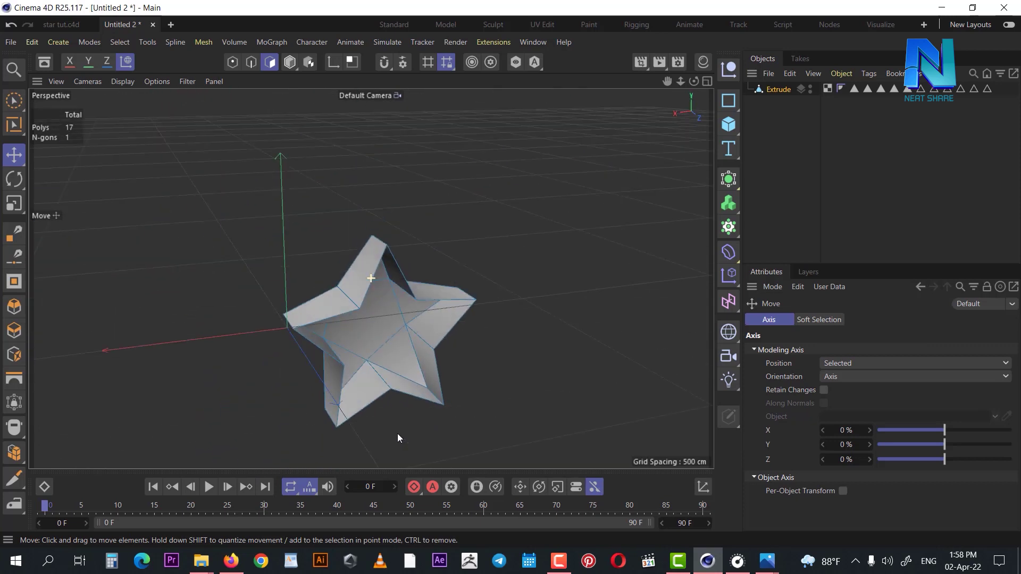
left_click_drag(550, 341, 384, 349, "alt")
scroll(384, 263, "up", 5)
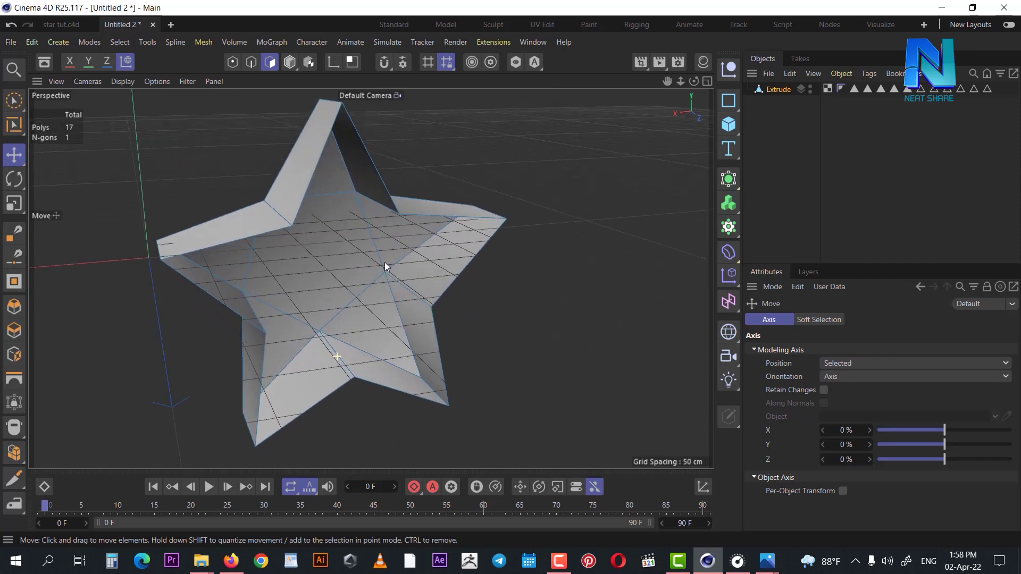
mouse_move(356, 379)
left_mouse_down("alt")
mouse_move(460, 388)
mouse_move(308, 187)
mouse_move(465, 270)
mouse_move(342, 279)
mouse_move(543, 259)
left_mouse_up("alt")
mouse_move(394, 342)
left_mouse_down("alt")
mouse_move(607, 213)
mouse_move(595, 314)
left_mouse_up("alt")
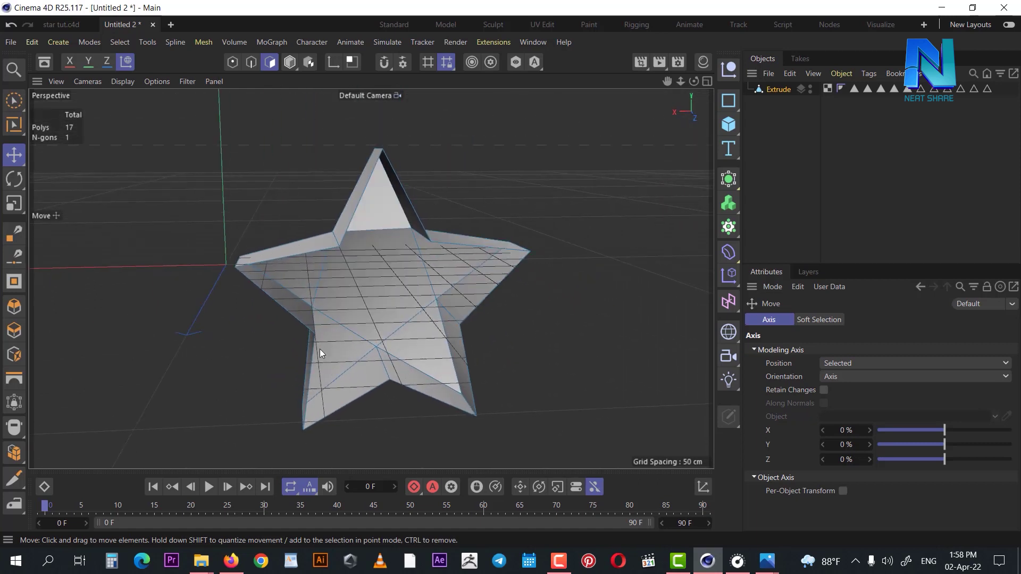
Step: Use Close Polygon Hole to cap the star's two open holes
right_click(521, 151)
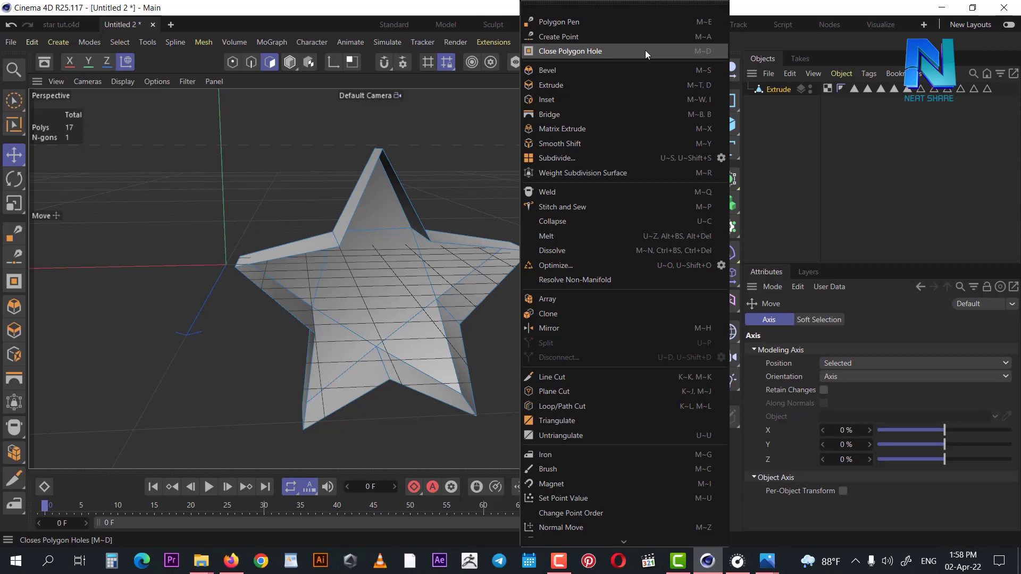
left_click(701, 58)
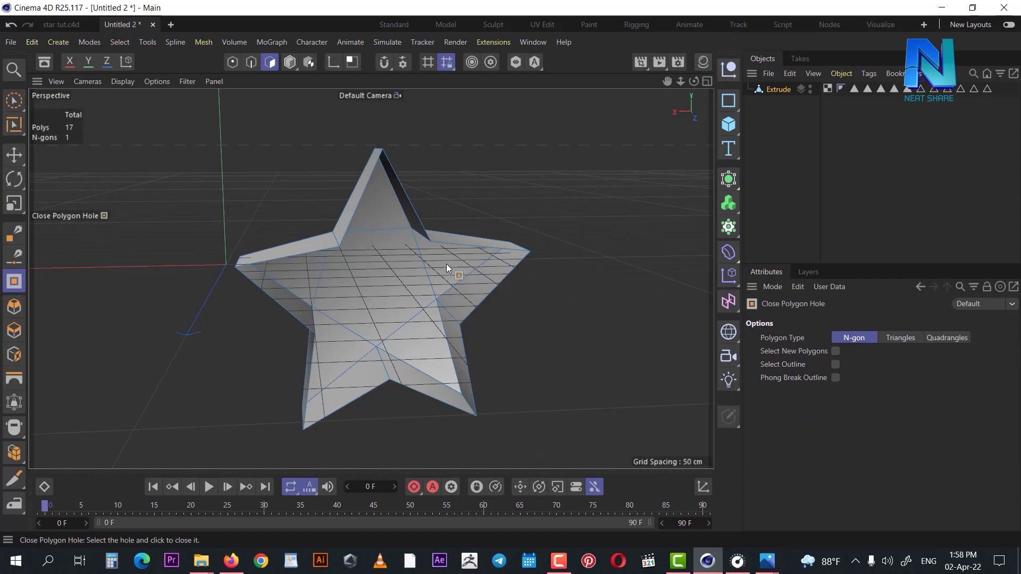
left_click(469, 243)
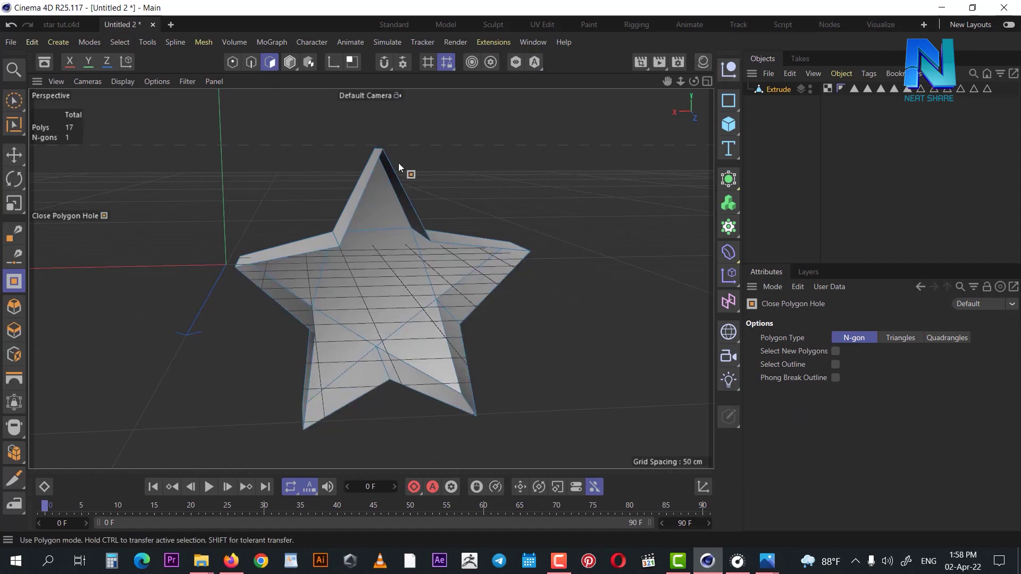
left_click(449, 244)
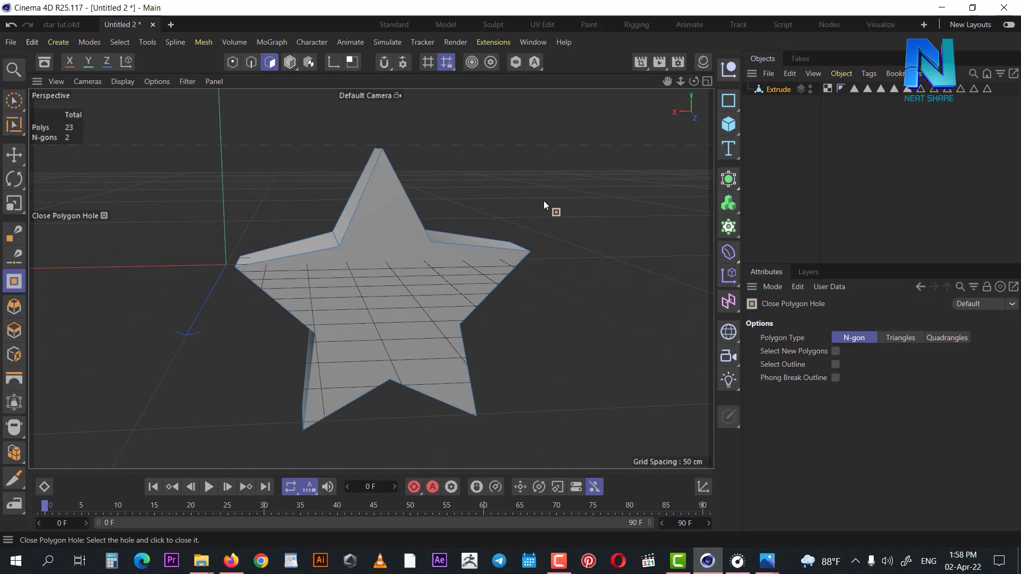
Step: Orbit and zoom around the capped star, ending on a straight-on front view
key("e")
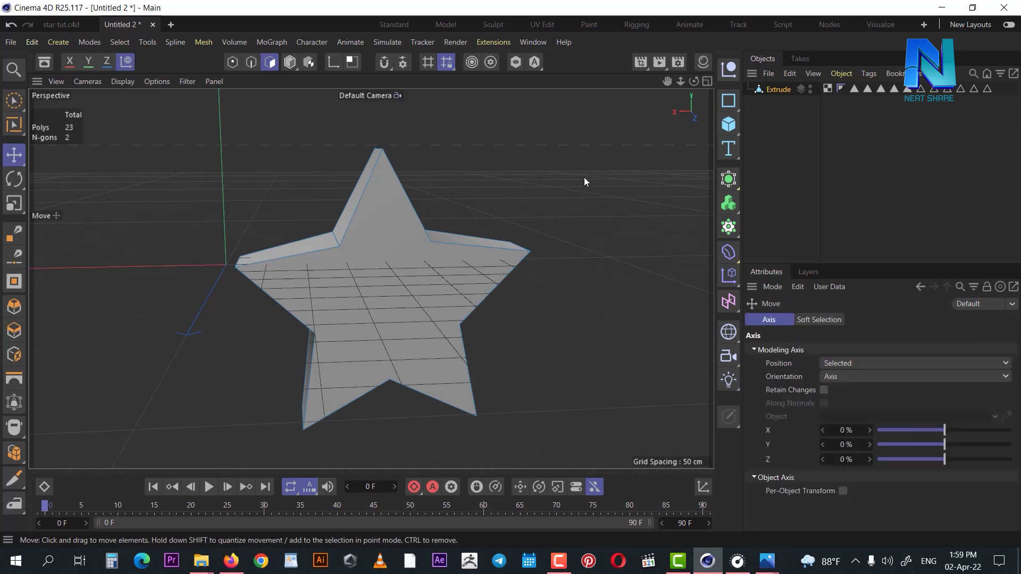
left_click_drag(382, 366, 392, 290, "alt")
scroll(391, 310, "up", 5)
mouse_move(494, 286)
left_mouse_down("alt")
mouse_move(420, 381)
mouse_move(342, 383)
mouse_move(489, 328)
left_mouse_up("alt")
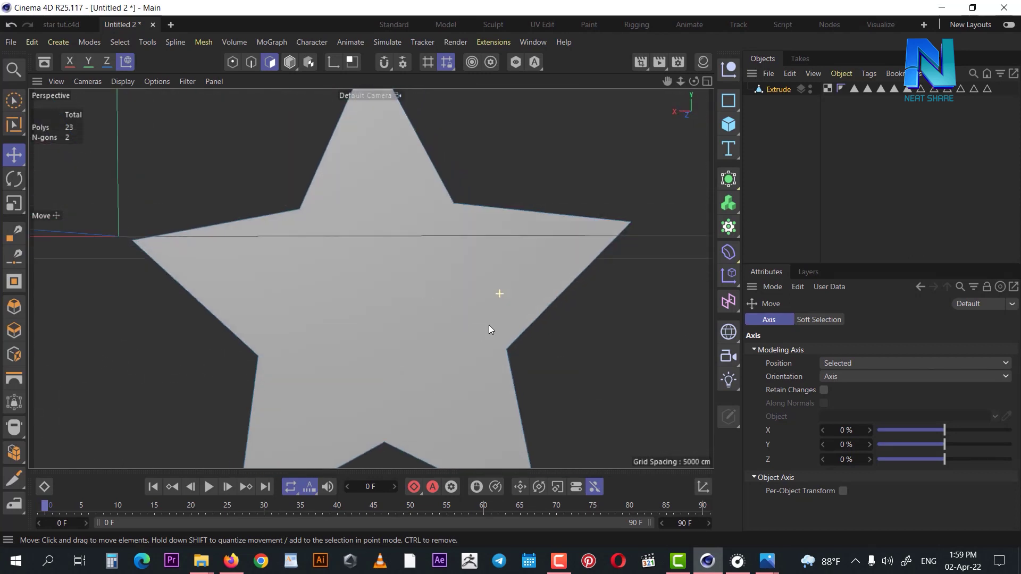
scroll(489, 330, "down", 3)
scroll(477, 340, "down", 2)
mouse_move(427, 364)
left_mouse_down("alt")
mouse_move(473, 400)
mouse_move(627, 379)
mouse_move(445, 341)
mouse_move(200, 367)
mouse_move(455, 298)
mouse_move(337, 353)
mouse_move(462, 392)
mouse_move(364, 366)
mouse_move(276, 263)
left_mouse_up("alt")
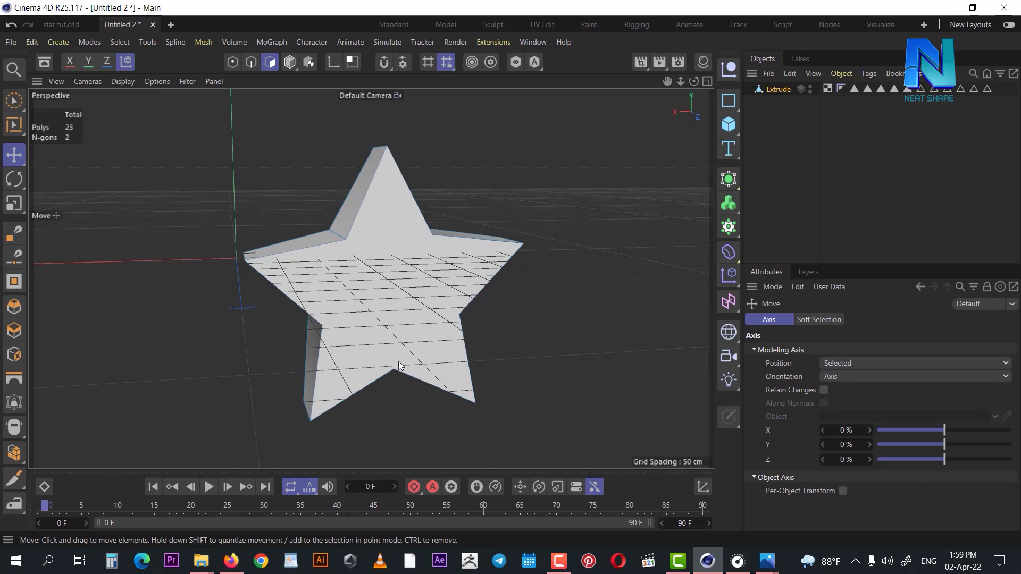
left_click_drag(408, 324, 491, 334, "alt")
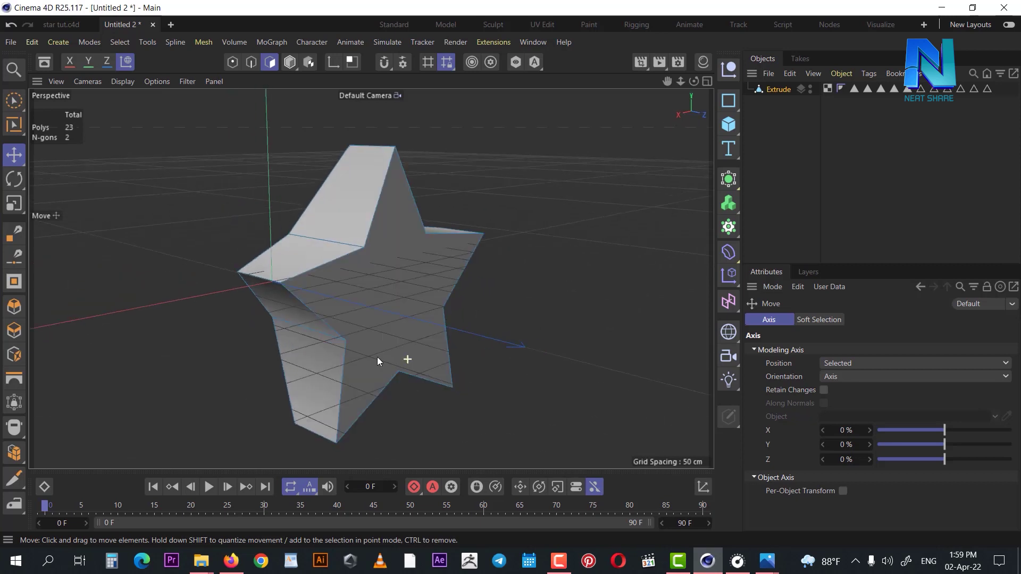
left_click_drag(377, 356, 324, 317, "alt")
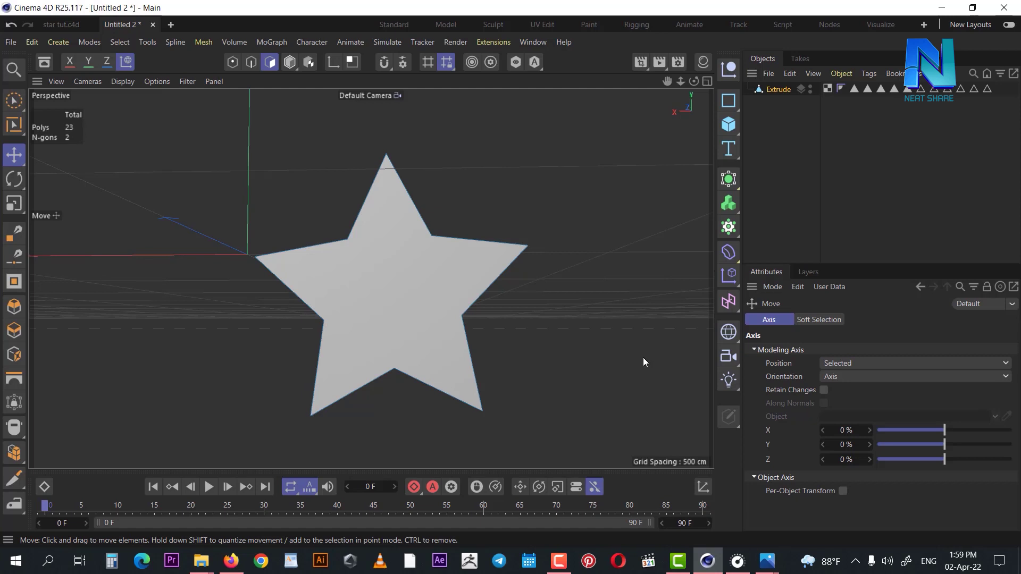
Step: Line-cut a pentagon joining the star's five inner corners, plus a cut from the left to the right inner corner
key("k")
key("k")
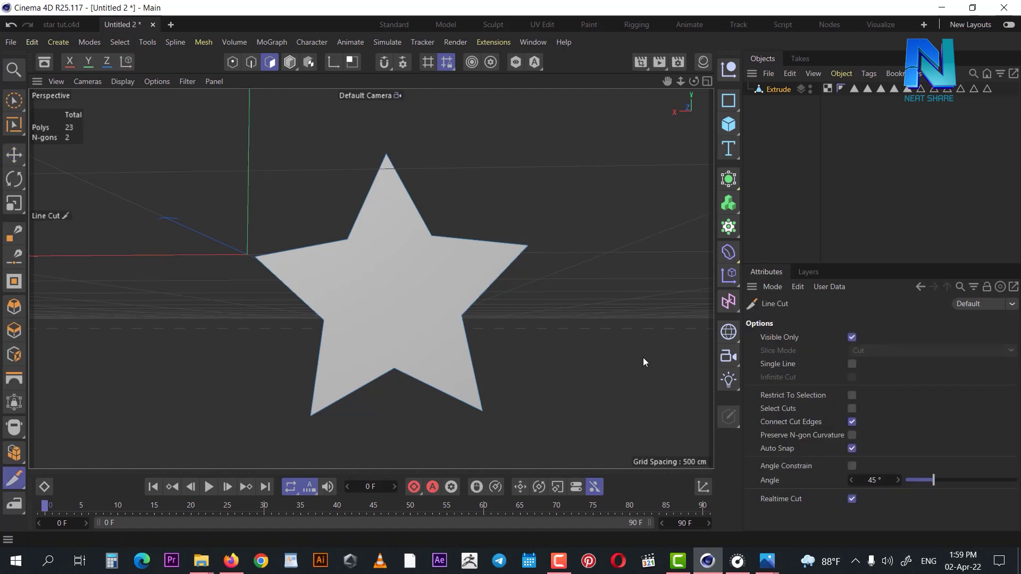
left_click(324, 321)
left_click(393, 366)
left_click(462, 316)
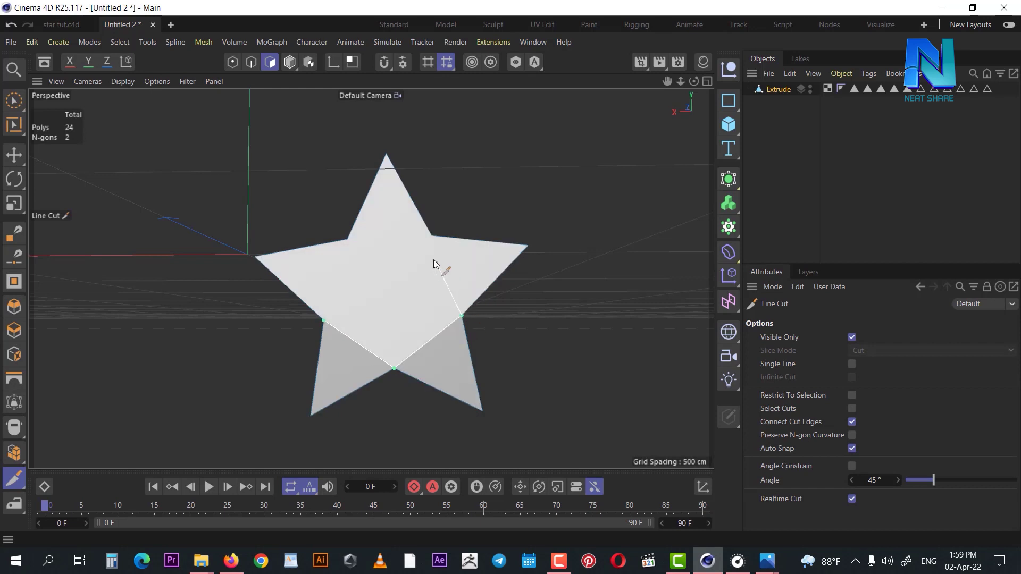
left_click(432, 236)
left_click(346, 239)
left_click(324, 321)
left_click(461, 316)
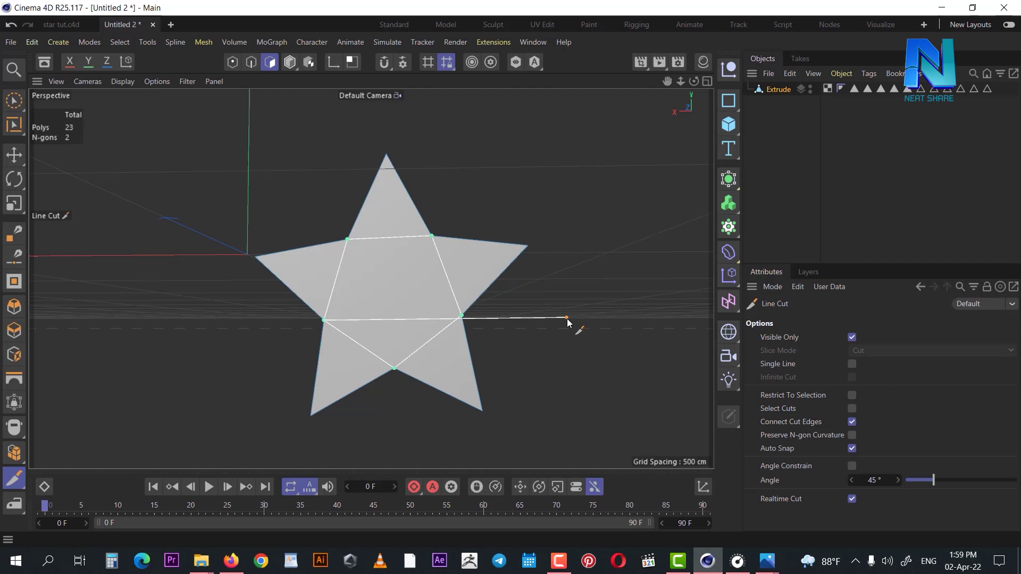
key("space")
Step: Toggle between the four-view and single perspective layouts and test-select a star polygon
left_click(707, 81)
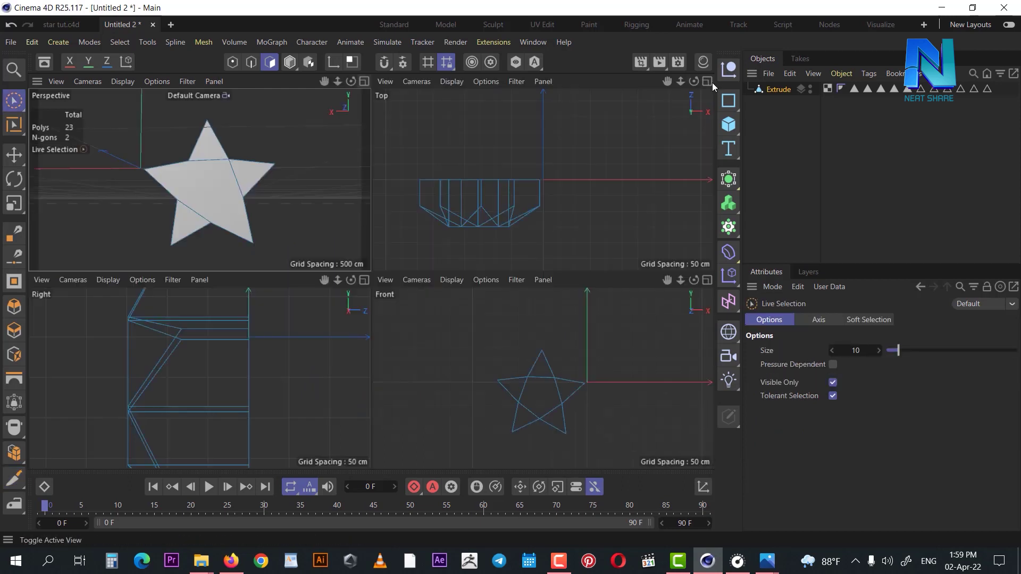
left_click(363, 81)
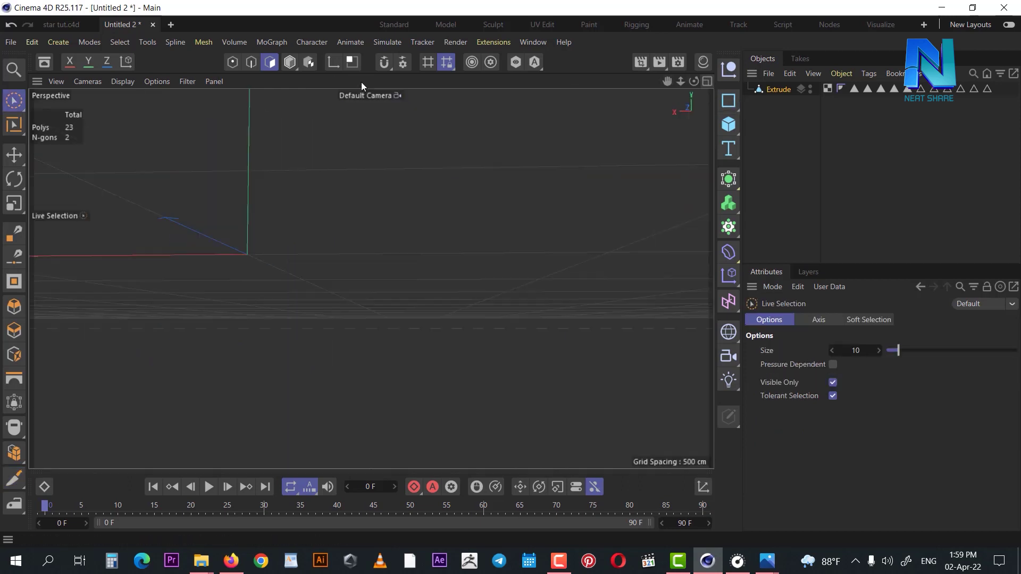
left_click(398, 280)
left_click(573, 343)
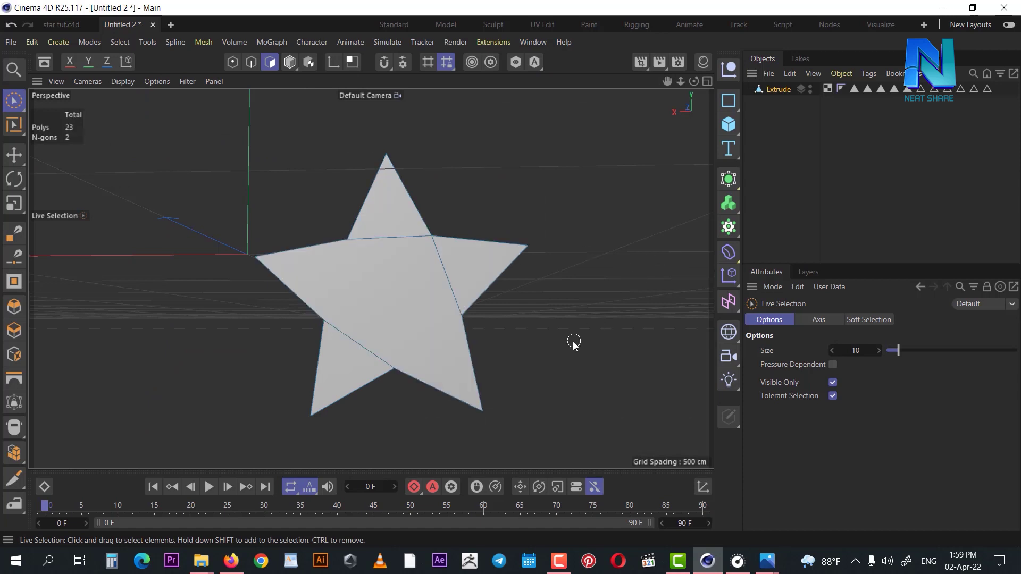
scroll(410, 292, "up", 3)
scroll(419, 283, "up", 3)
Step: Select the star's large central polygon and orbit to view it at an angle
left_click(430, 237)
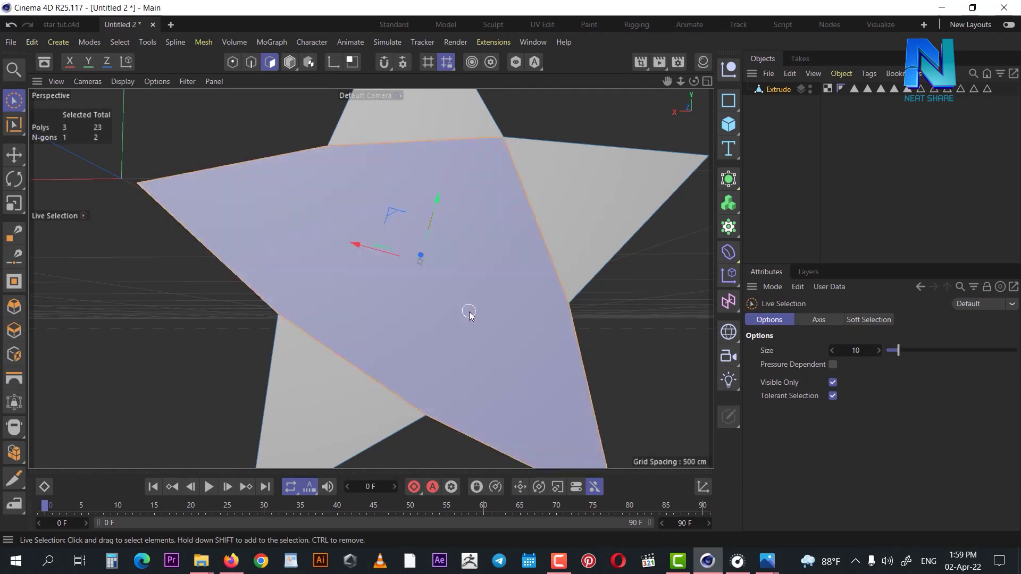
left_click(624, 346)
key("ctrl+z")
scroll(524, 330, "down", 3)
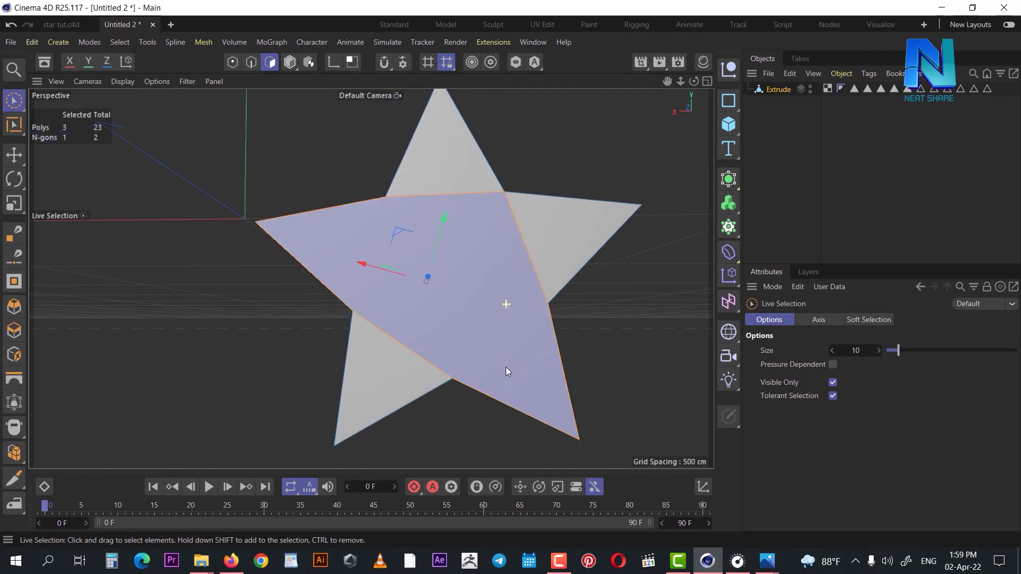
left_click(634, 392)
left_click(454, 336)
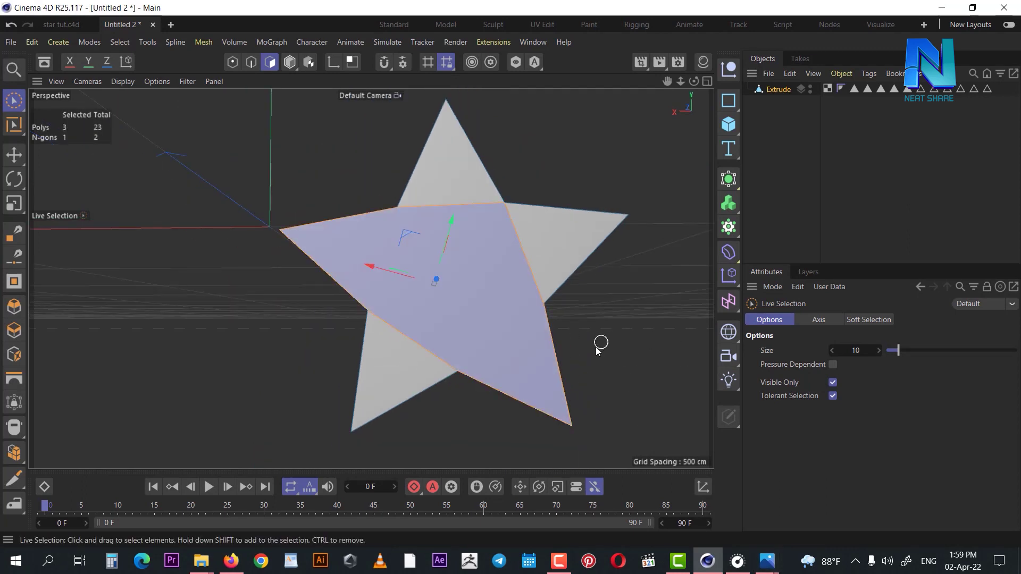
mouse_move(367, 379)
left_mouse_down("alt")
mouse_move(412, 400)
mouse_move(466, 297)
left_mouse_up("alt")
mouse_move(530, 404)
left_mouse_down("alt")
mouse_move(553, 331)
mouse_move(439, 236)
mouse_move(583, 300)
mouse_move(467, 378)
mouse_move(400, 400)
left_mouse_up("alt")
Step: Add two more cuts across the central polygon, from the top and bottom inner corners
key("k")
key("k")
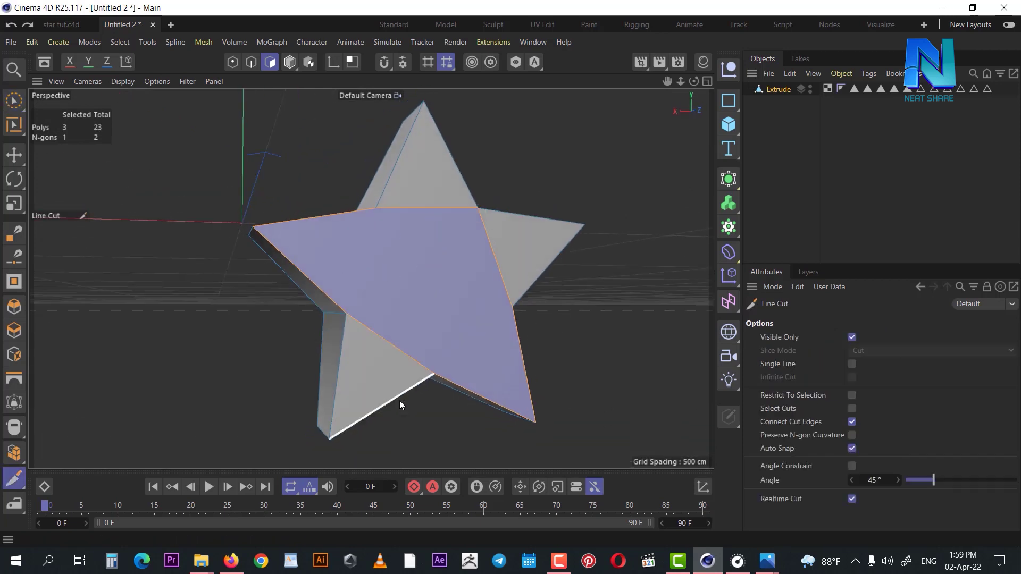
left_click_drag(376, 208, 345, 315)
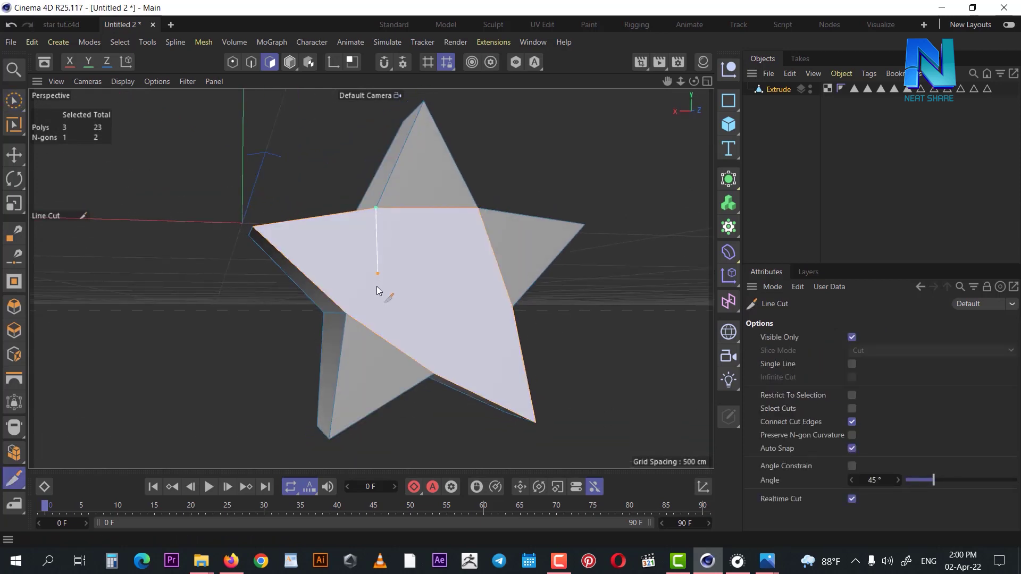
key("space")
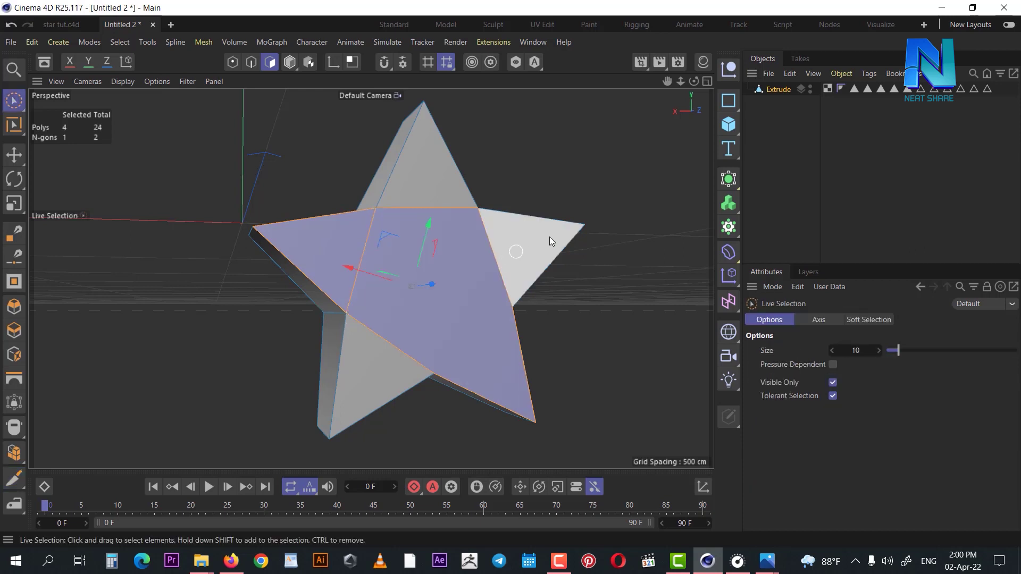
left_click(454, 349)
key("space")
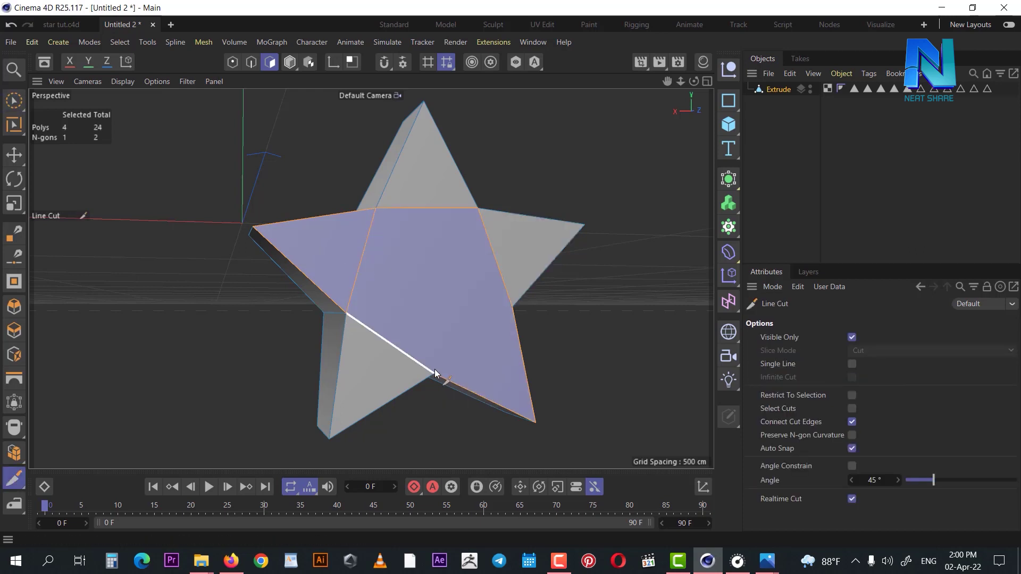
left_click_drag(433, 374, 502, 317)
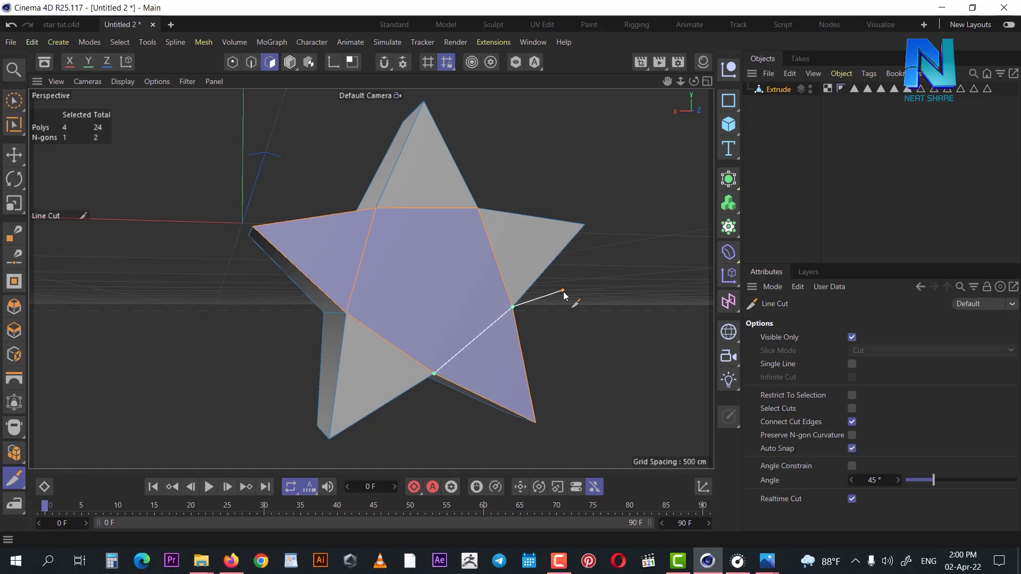
key("space")
left_click(653, 287)
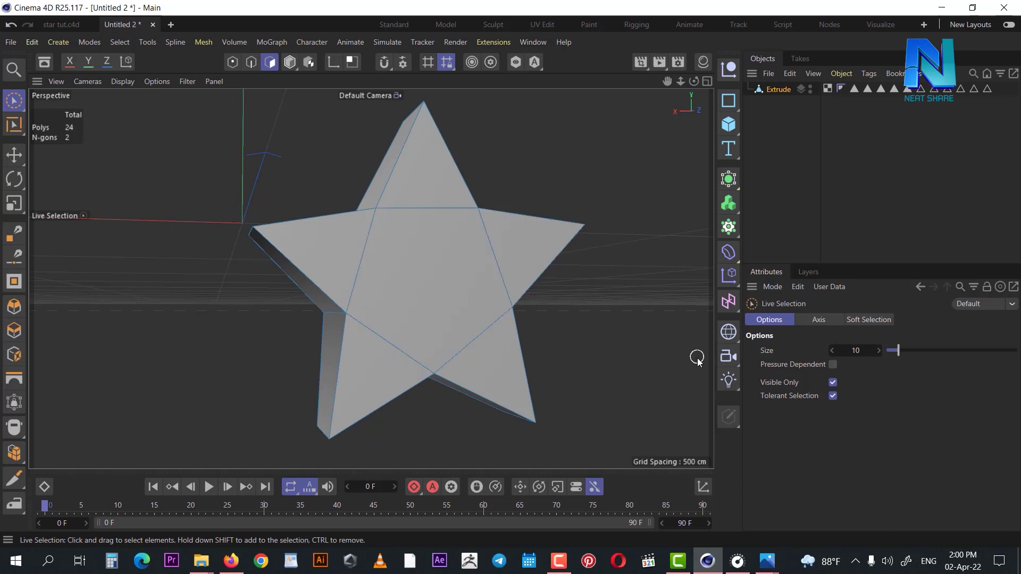
Step: Optimize all star points to merge duplicates, then select the centre pentagon face in Polygon mode
left_click(233, 62)
key("ctrl+a")
right_click(559, 156)
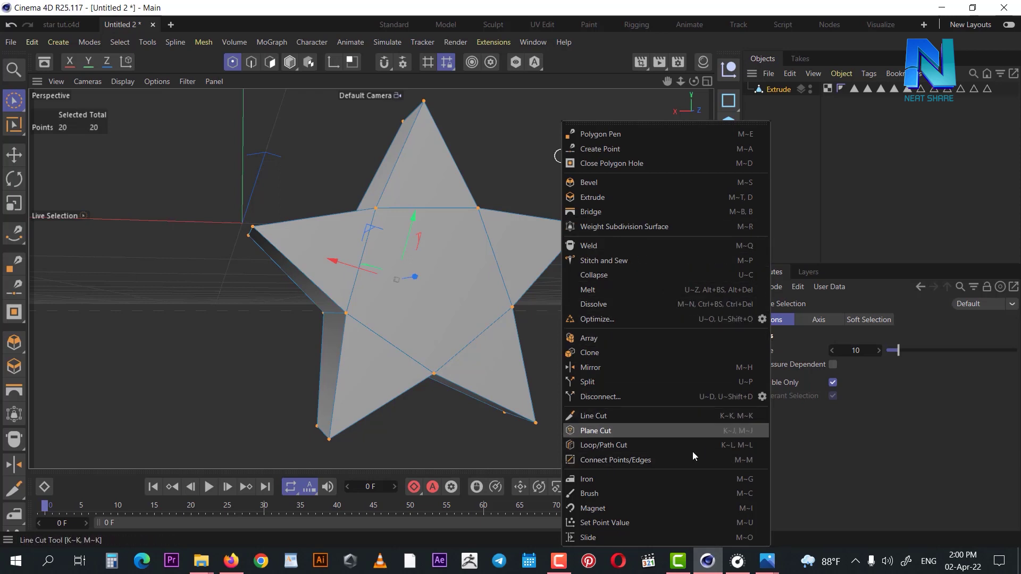
left_click(616, 319)
left_click(587, 216)
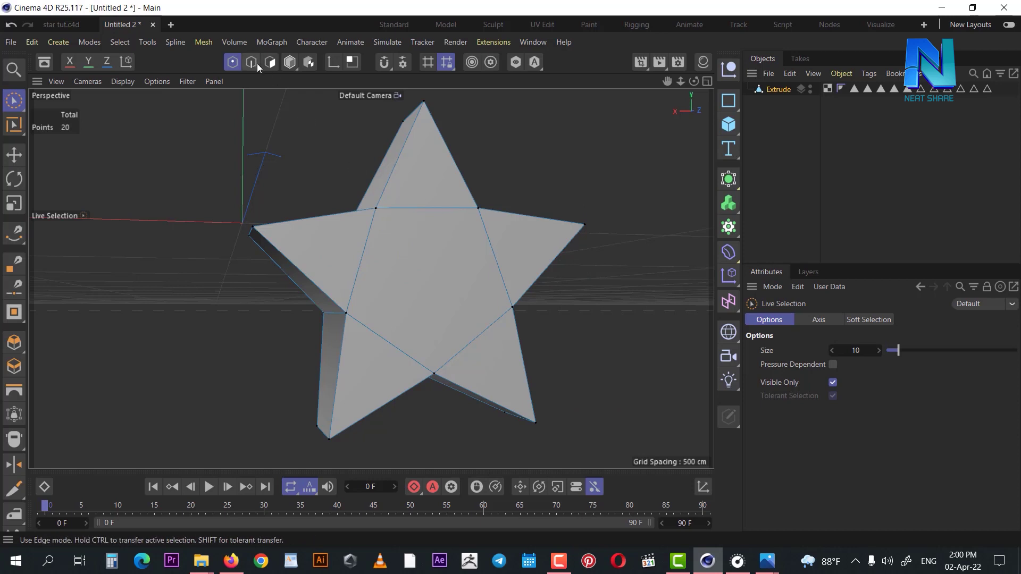
left_click(270, 63)
left_click(465, 285)
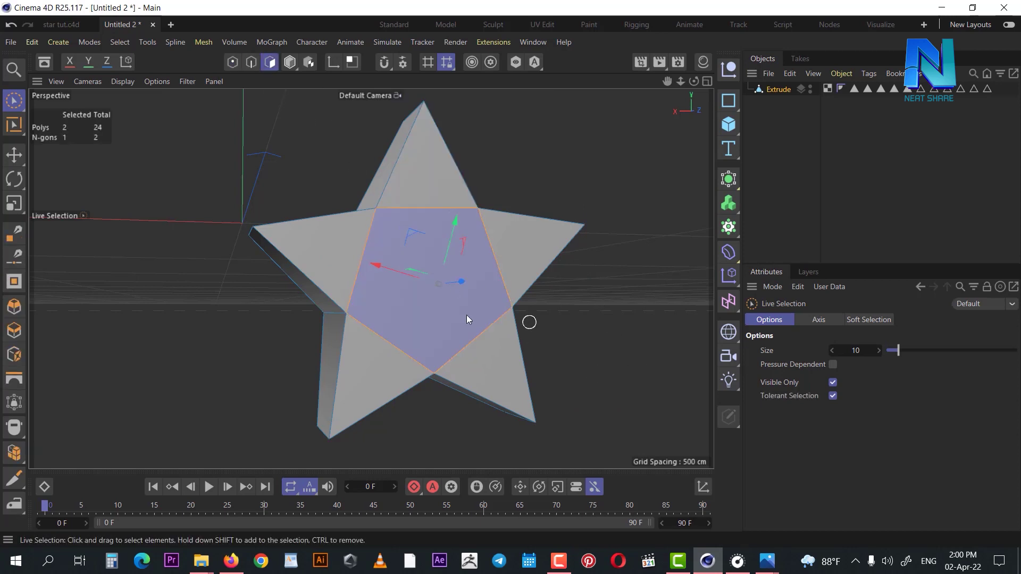
Step: Push the centre pentagon face outward along Z using the four-view layout
mouse_move(460, 327)
left_mouse_down("alt")
mouse_move(546, 382)
mouse_move(540, 351)
left_mouse_up("alt")
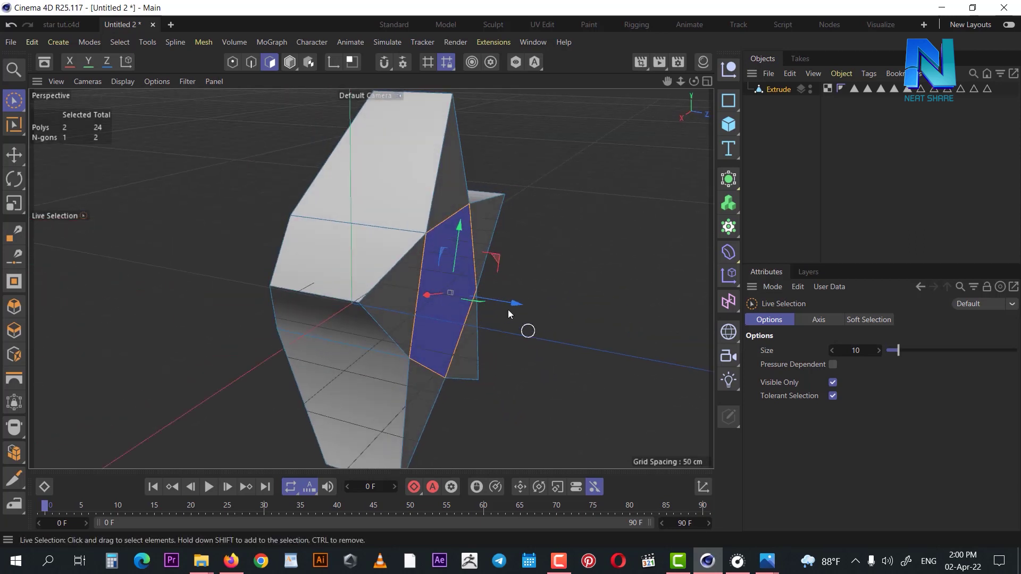
key("e")
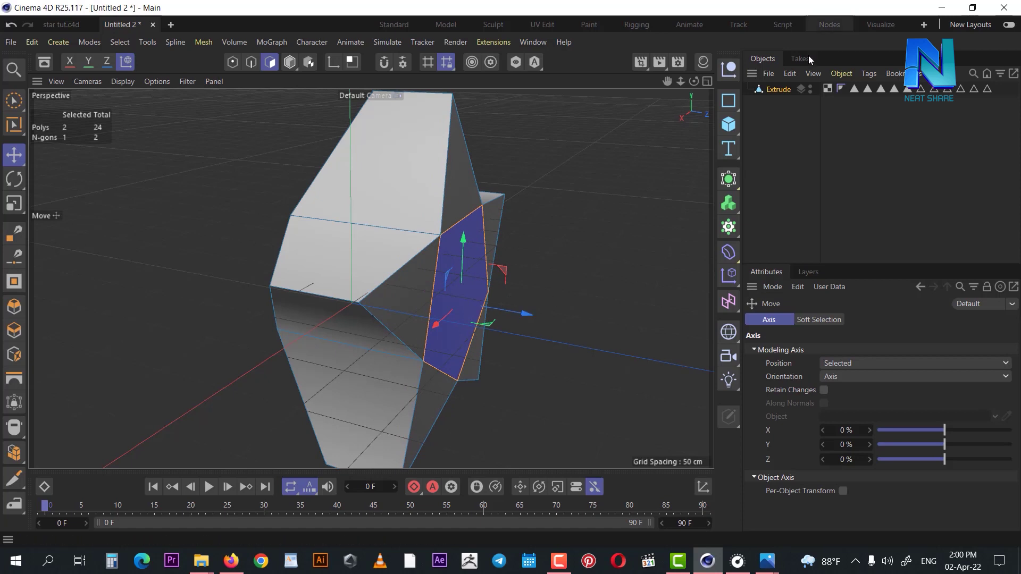
left_click(707, 82)
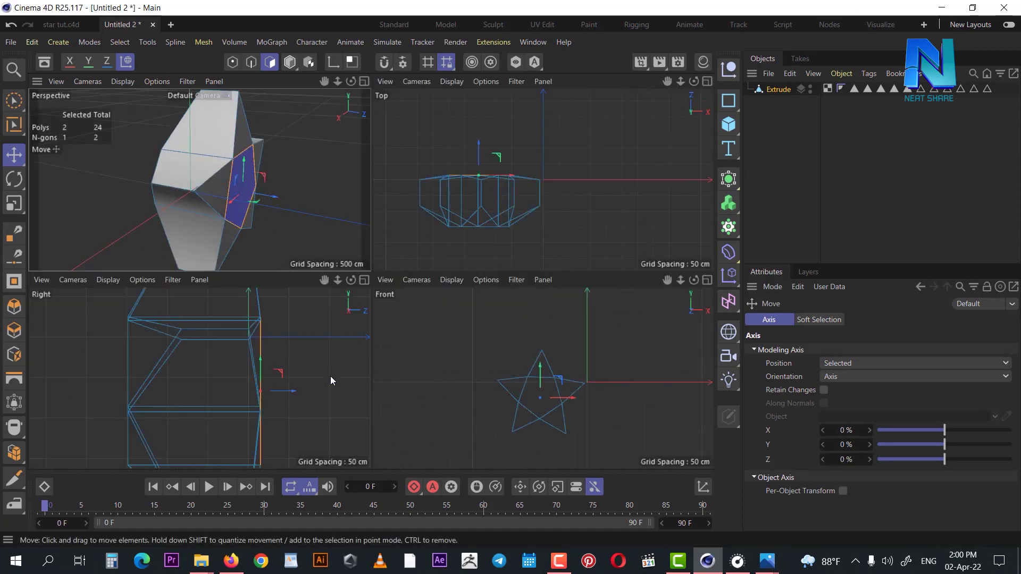
left_click_drag(282, 191, 294, 194)
key("v")
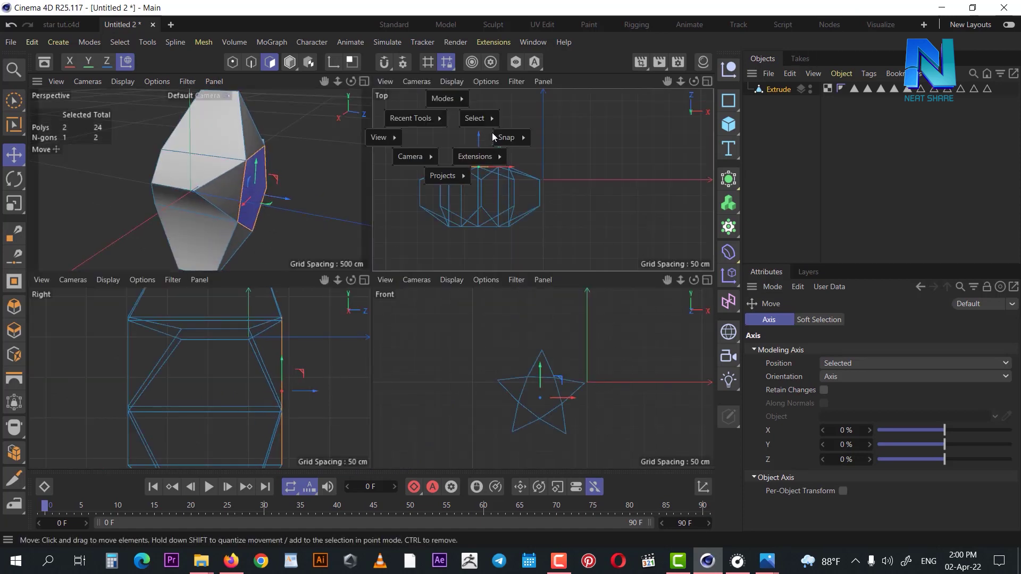
scroll(489, 140, "up", 3)
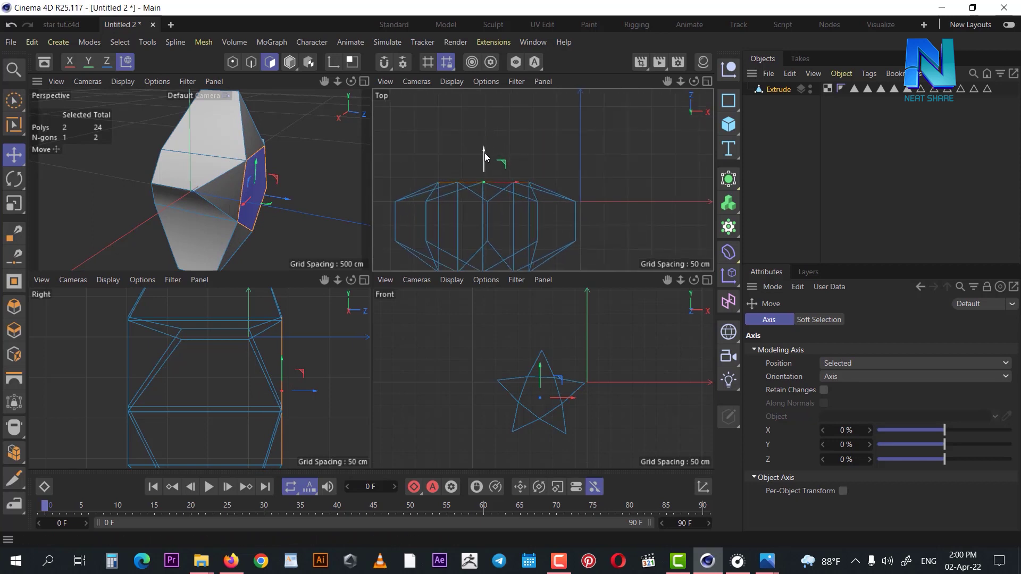
left_click_drag(484, 152, 486, 130)
scroll(503, 151, "down", 3)
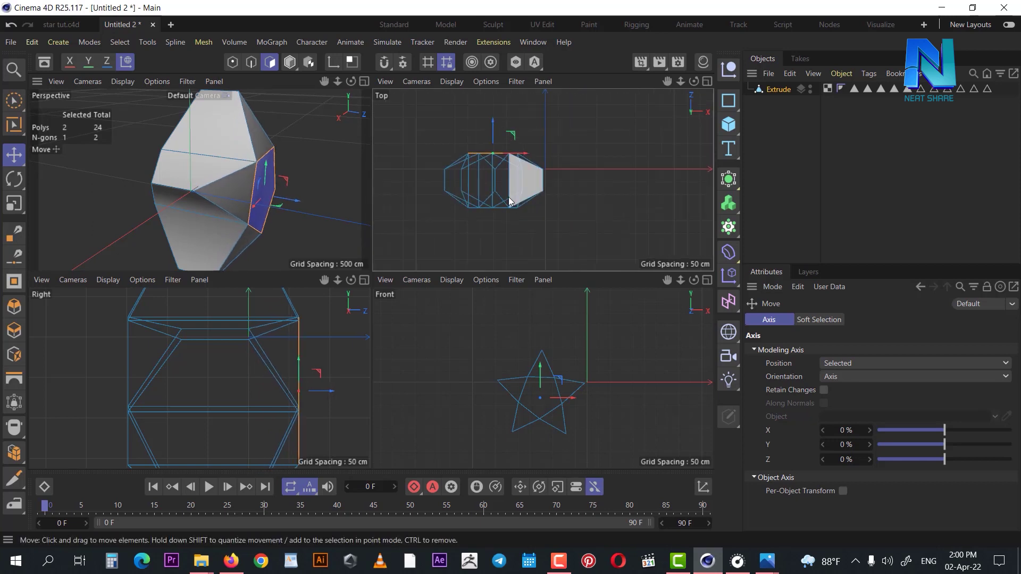
left_click_drag(493, 128, 492, 136)
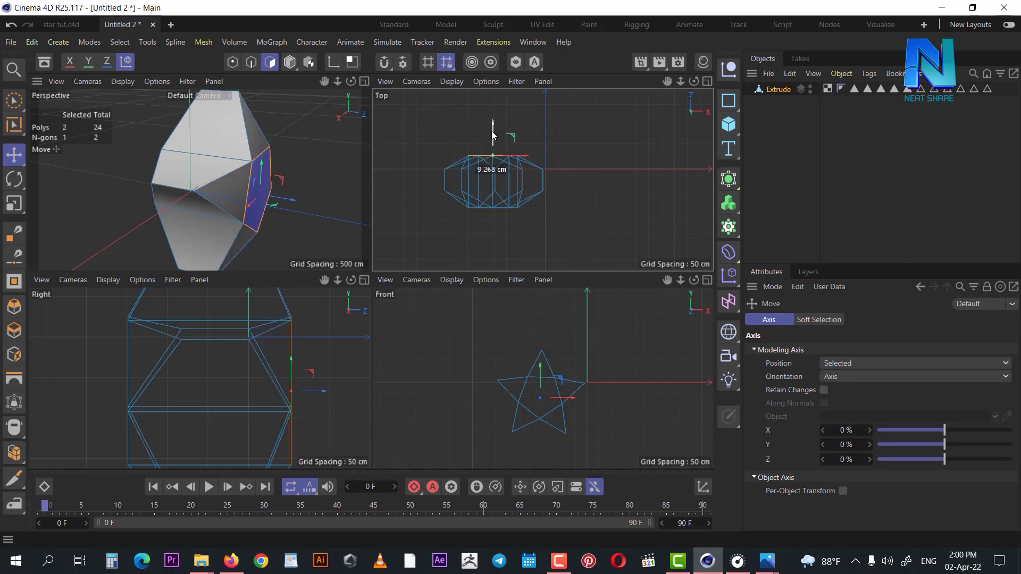
Step: Fine-tune the face's protrusion depth, then maximise Perspective to inspect the peaked front
scroll(342, 376, "down", 3)
scroll(319, 382, "up", 3)
left_click_drag(316, 373, 314, 377)
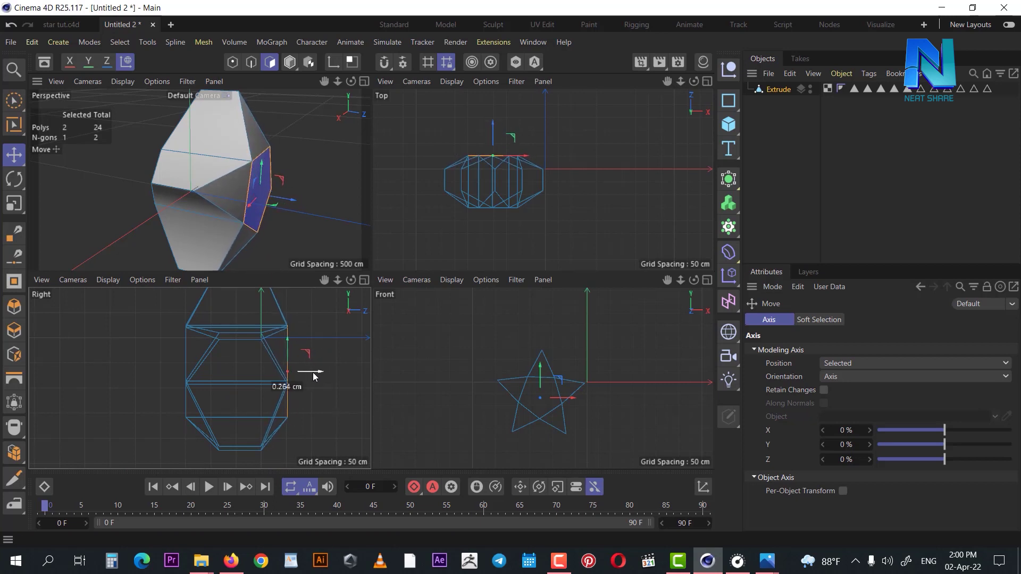
left_click_drag(313, 377, 315, 376)
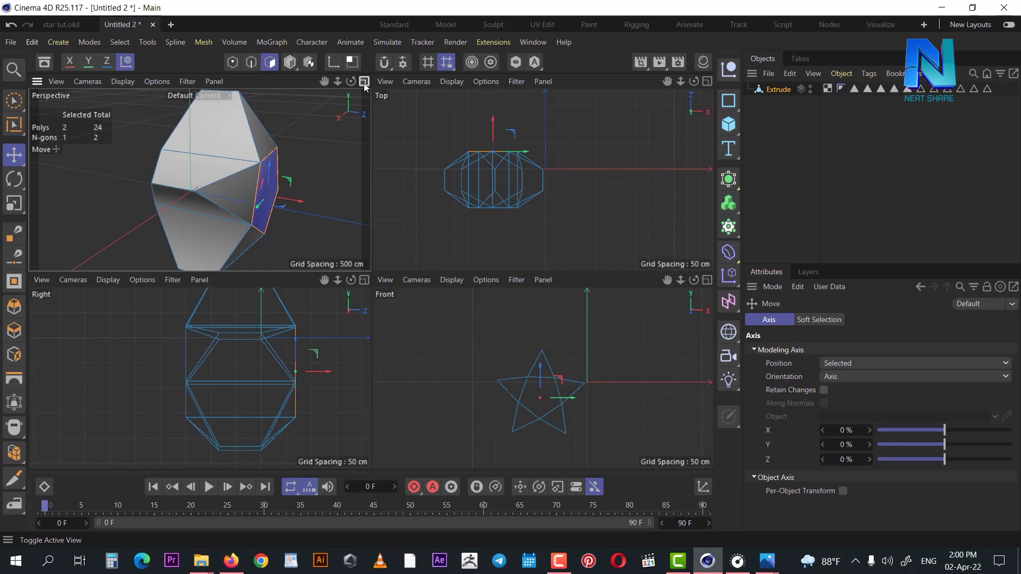
left_click(365, 81)
left_click(539, 263)
mouse_move(539, 264)
left_mouse_down("alt")
mouse_move(435, 242)
mouse_move(418, 150)
mouse_move(662, 260)
mouse_move(521, 248)
mouse_move(371, 358)
mouse_move(468, 330)
mouse_move(376, 268)
mouse_move(546, 298)
mouse_move(503, 276)
mouse_move(450, 189)
mouse_move(446, 350)
mouse_move(640, 342)
mouse_move(496, 245)
mouse_move(396, 328)
mouse_move(381, 356)
mouse_move(372, 319)
left_mouse_up("alt")
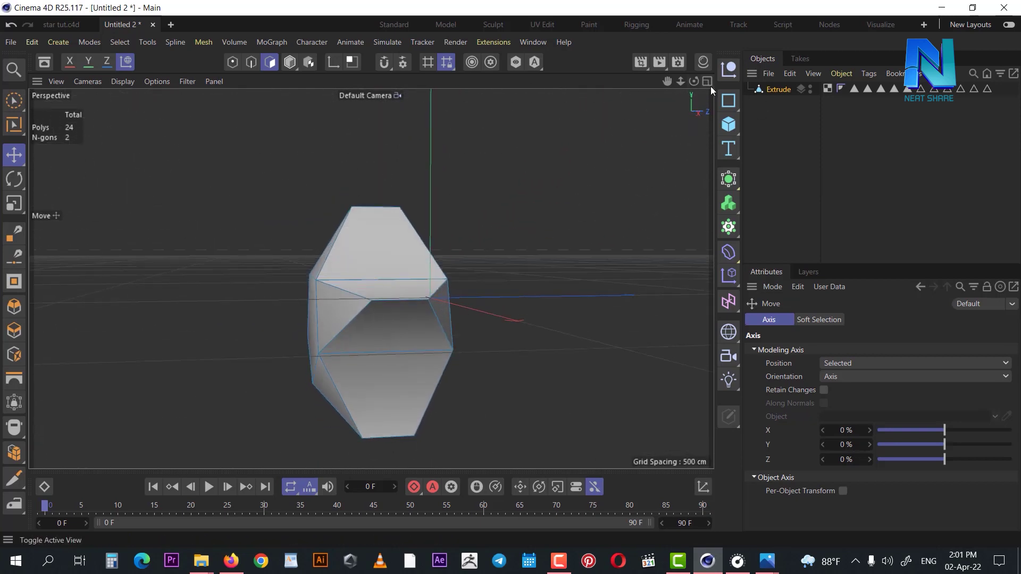
Step: Select the star's opposite centre face and move it outward along Z
left_click(707, 83)
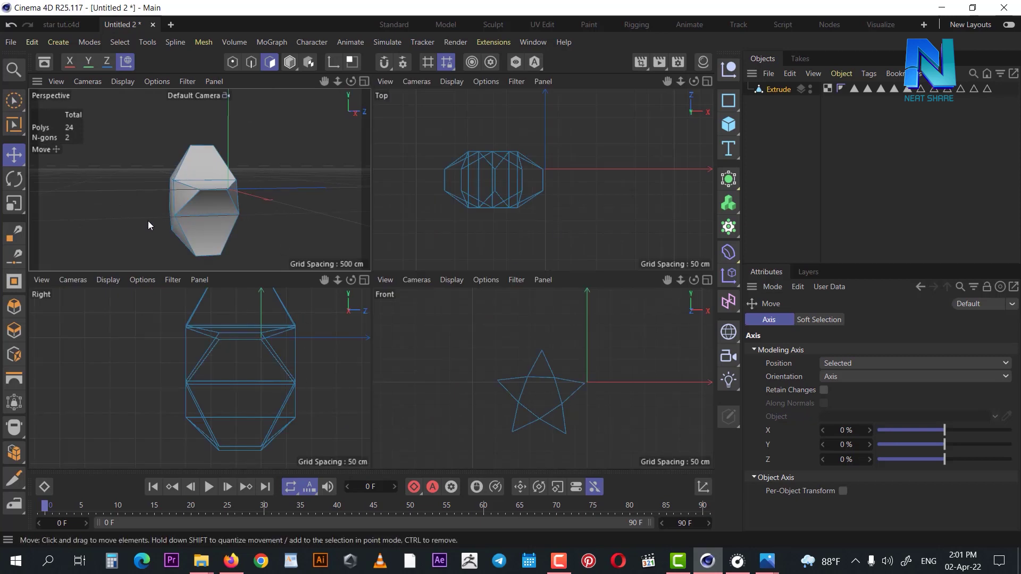
mouse_move(315, 183)
left_mouse_down("alt")
mouse_move(225, 206)
mouse_move(177, 195)
left_mouse_up("alt")
left_click(177, 196)
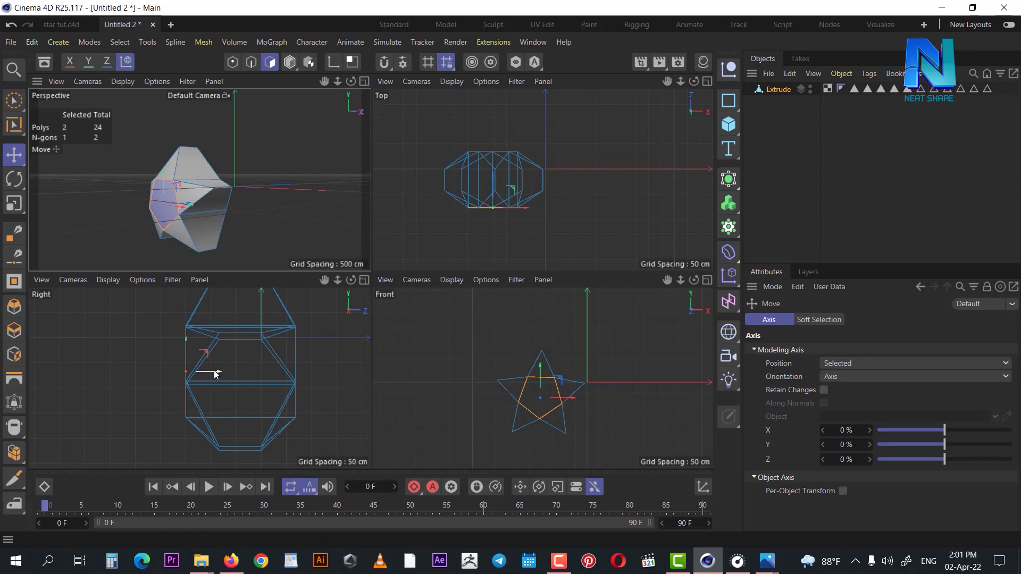
left_click_drag(215, 374, 225, 379)
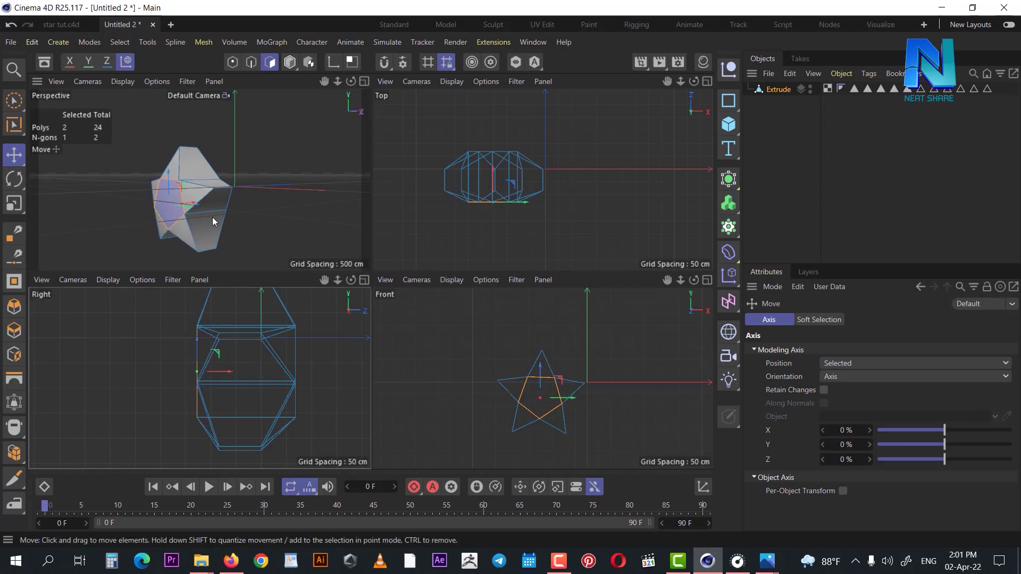
left_click_drag(213, 220, 133, 215, "alt")
mouse_move(231, 371)
left_mouse_down()
mouse_move(329, 372)
mouse_move(318, 372)
left_mouse_up()
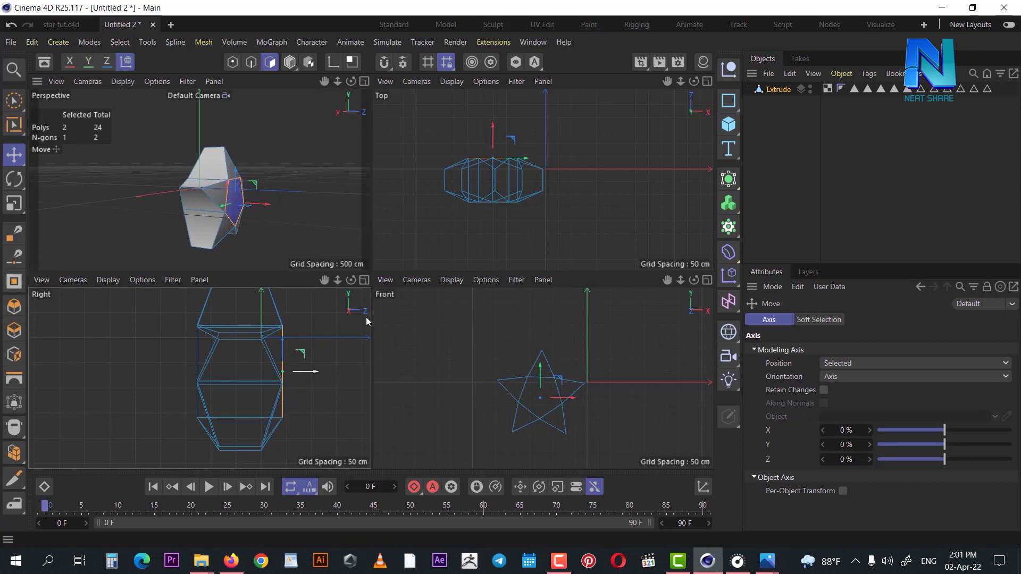
Step: Inspect the doubly peaked star in full-size Perspective and open star8.jpg for comparison
left_click(364, 81)
scroll(432, 253, "up", 4)
scroll(431, 253, "up", 3)
scroll(464, 233, "down", 5)
left_click_drag(378, 368, 561, 314, "alt")
left_click(561, 315)
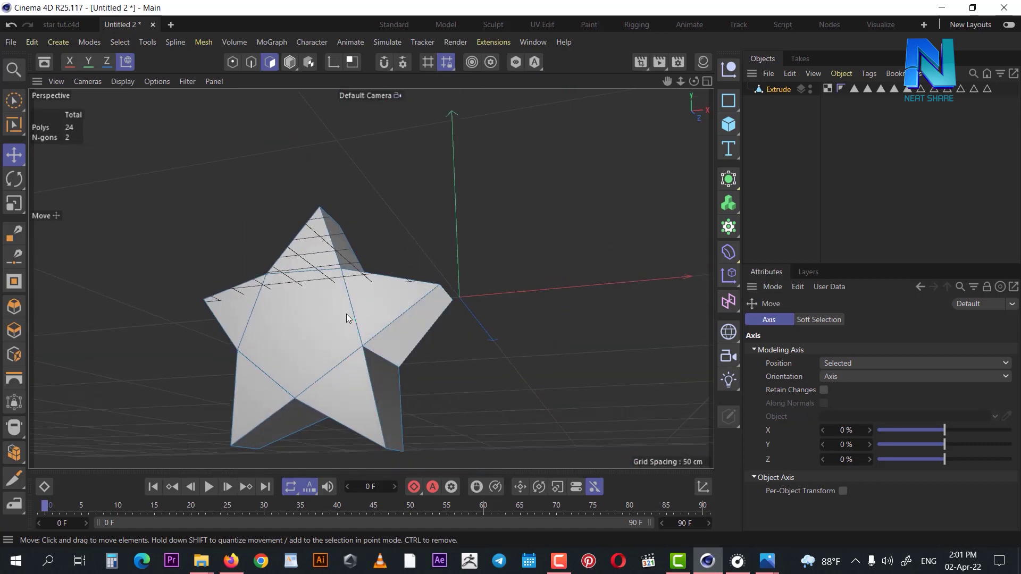
scroll(346, 314, "down", 3)
left_click_drag(349, 337, 282, 283, "alt")
scroll(282, 283, "up", 4)
left_click(405, 293)
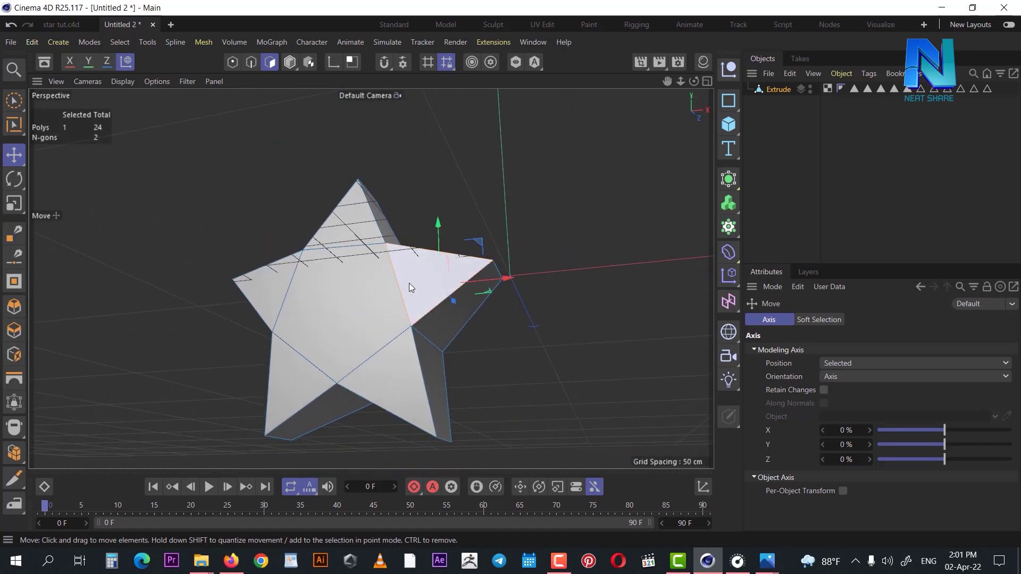
left_click(529, 263)
mouse_move(309, 296)
left_mouse_down("alt")
mouse_move(446, 381)
mouse_move(333, 314)
left_mouse_up("alt")
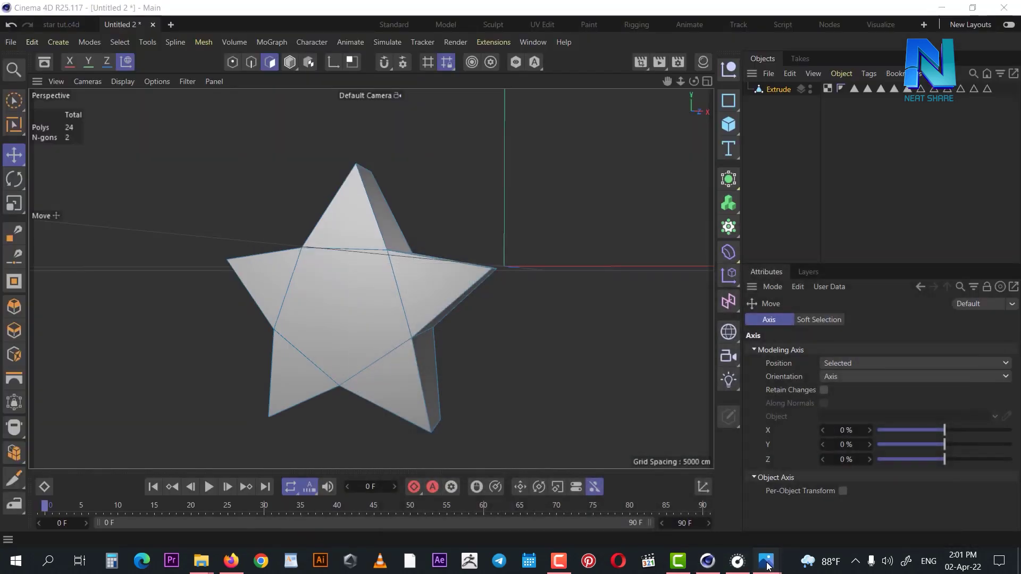
mouse_move(766, 560)
left_click(726, 481)
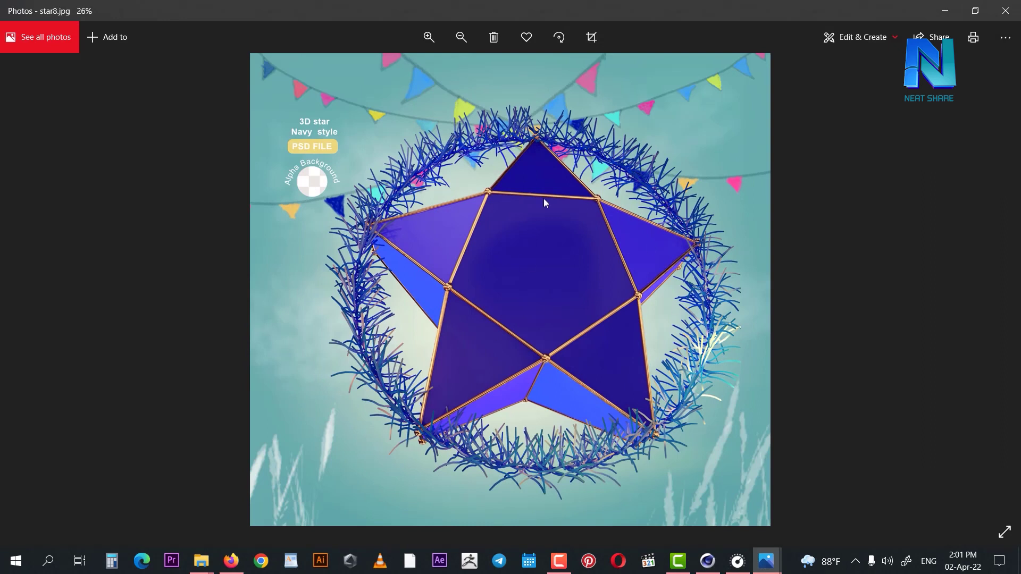
Step: Rename the Extrude object to star
left_click(944, 10)
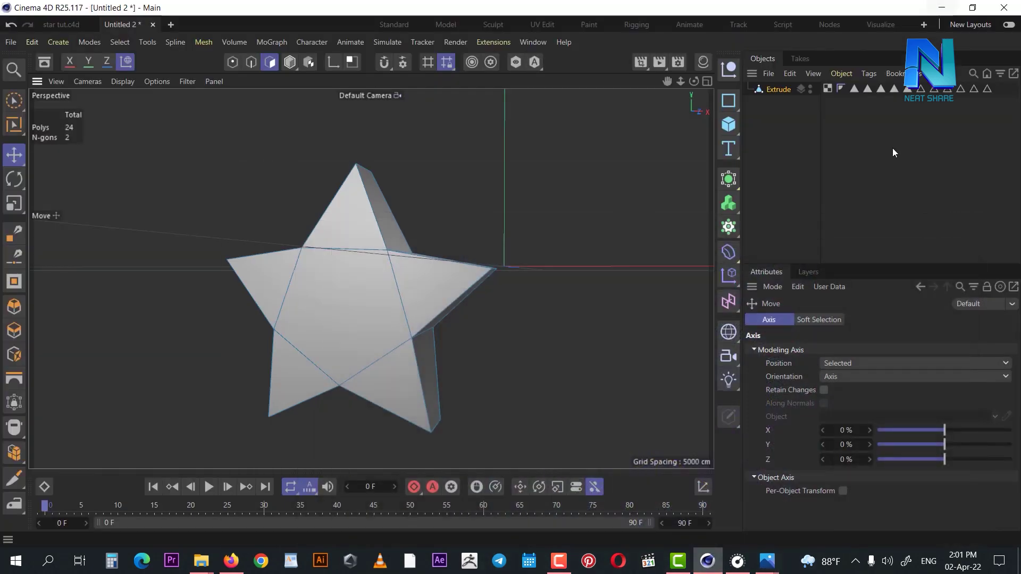
left_click(778, 89)
double_click(777, 89)
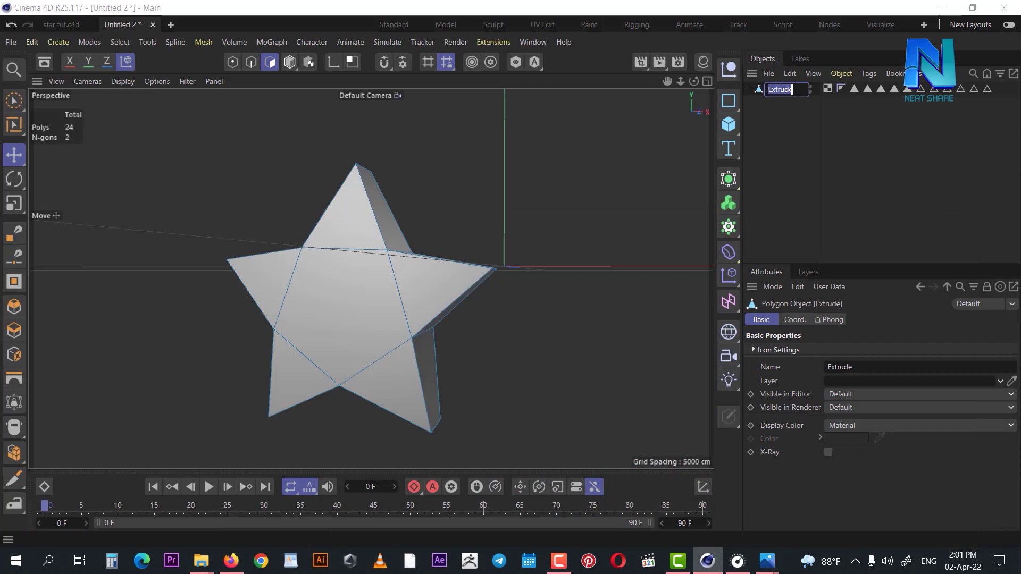
type("star")
key("Return")
Step: Duplicate star as star.1 and bring up the Generators object list
left_click_drag(772, 91, 770, 84)
left_click(833, 124)
left_click(784, 88)
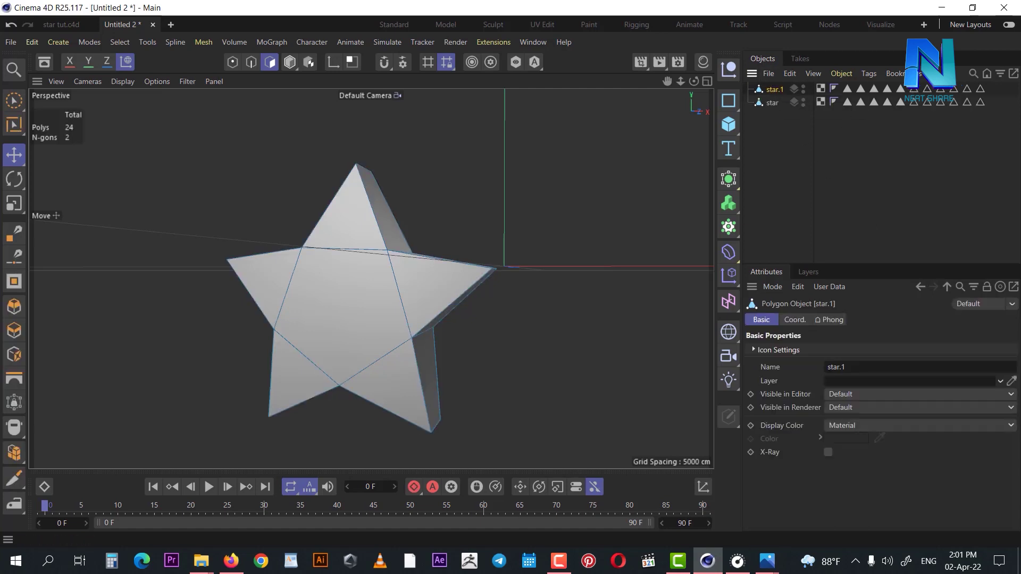
left_click(729, 228)
left_click(731, 180)
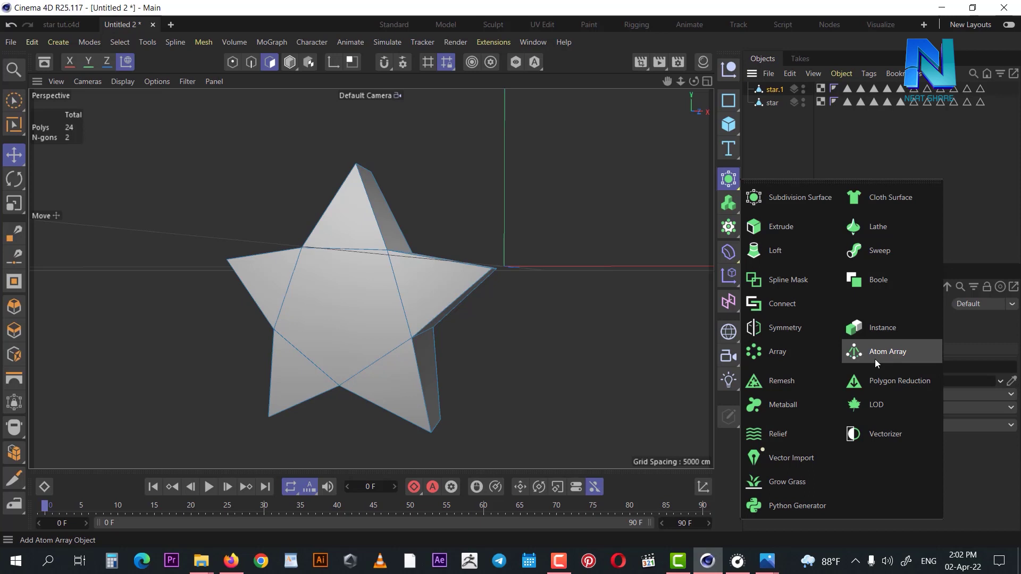
Step: Wrap star.1 in an Atom Array
left_click(875, 359)
left_click(847, 182)
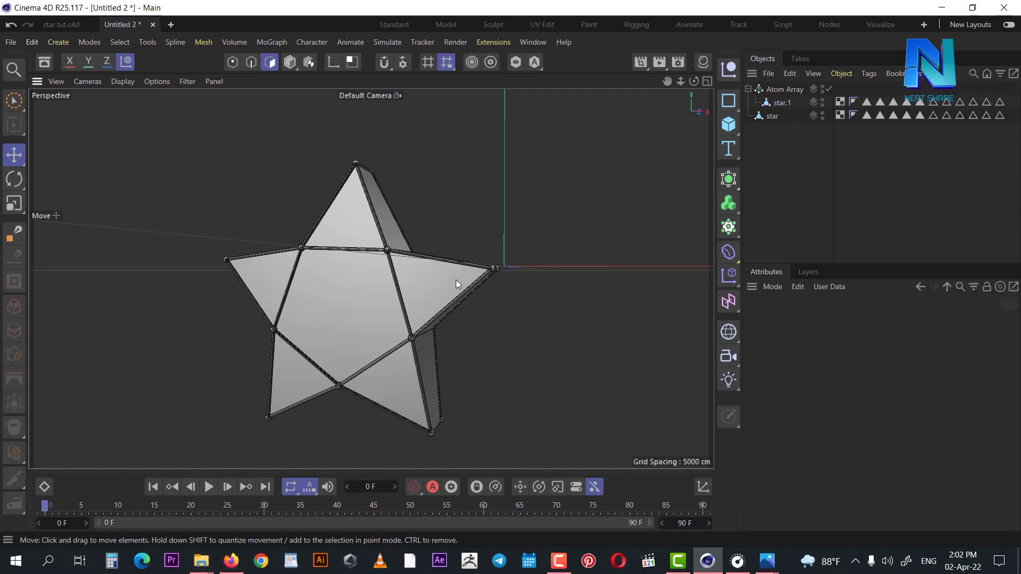
scroll(377, 273, "up", 3)
scroll(444, 234, "up", 1)
left_click(780, 104)
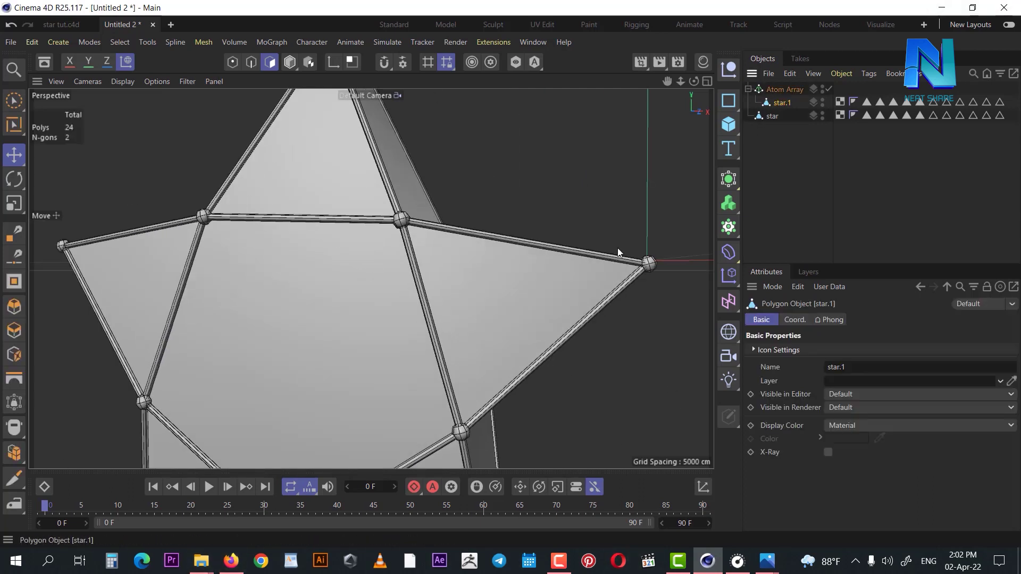
key("v")
left_click(867, 212)
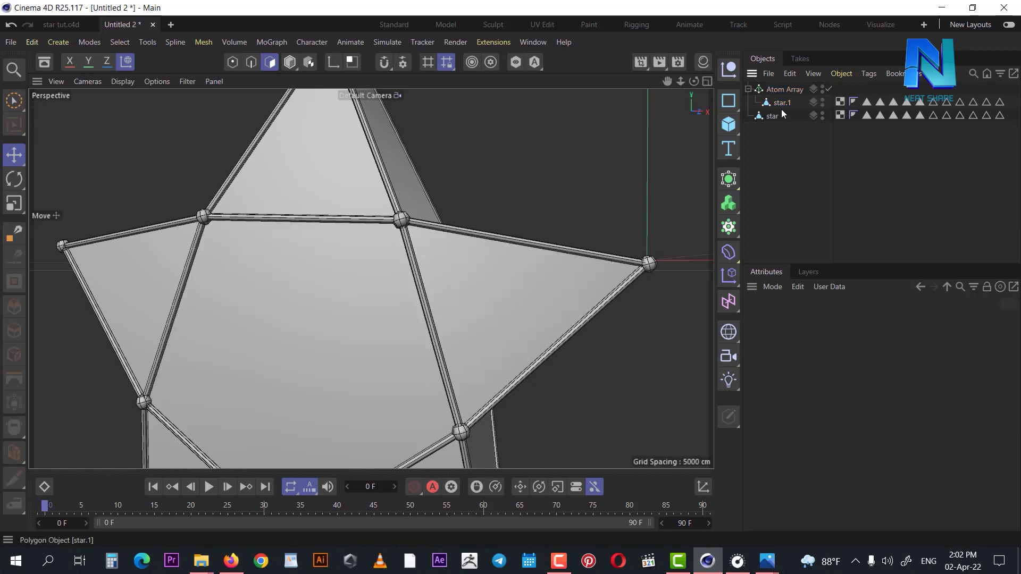
left_click(773, 116)
Step: Toggle the Atom Array off and back on so the star's edges show
left_click(784, 90)
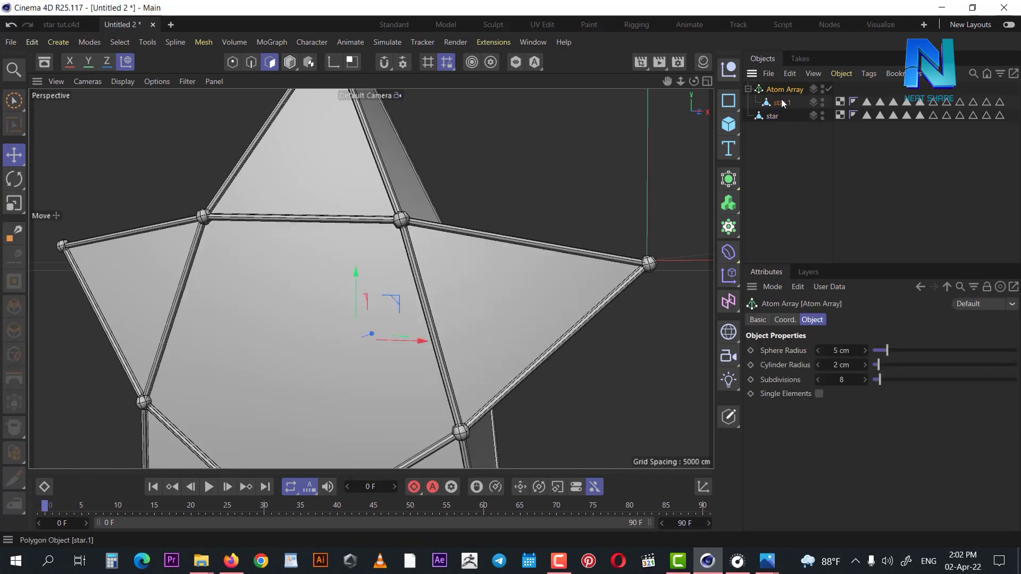
left_click(782, 103)
left_click(829, 89)
left_click(773, 117)
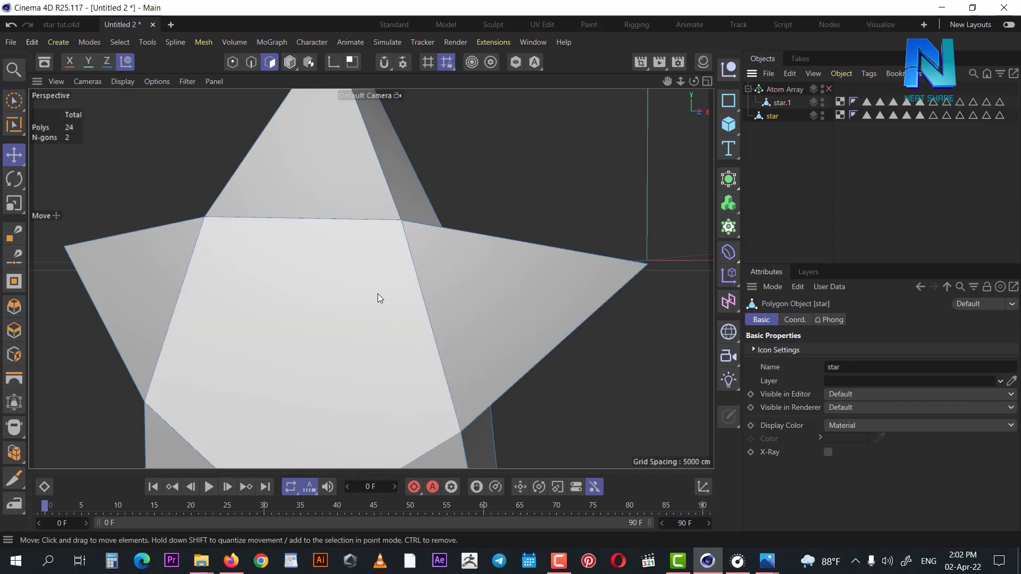
scroll(377, 293, "down", 3)
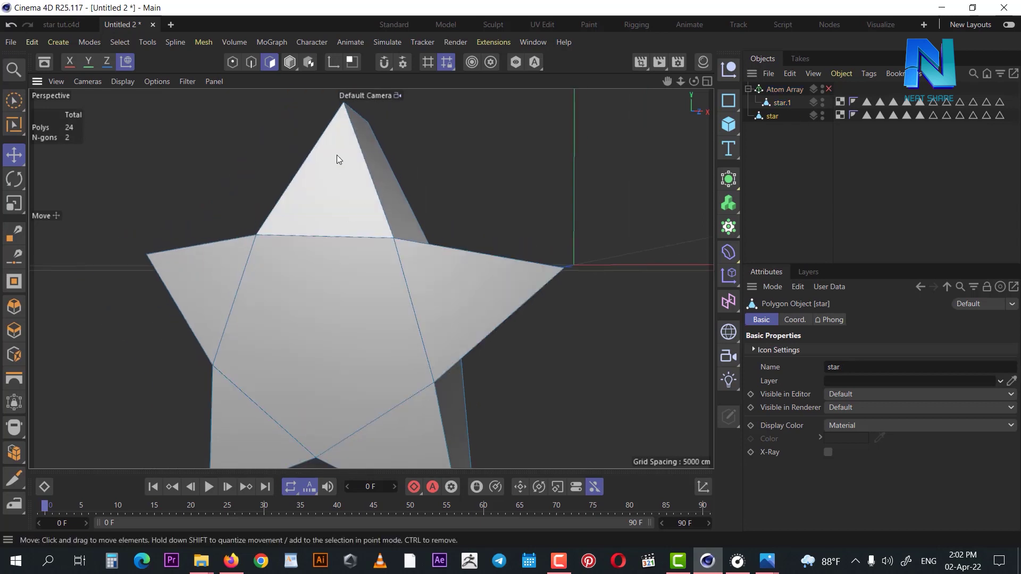
left_click(828, 89)
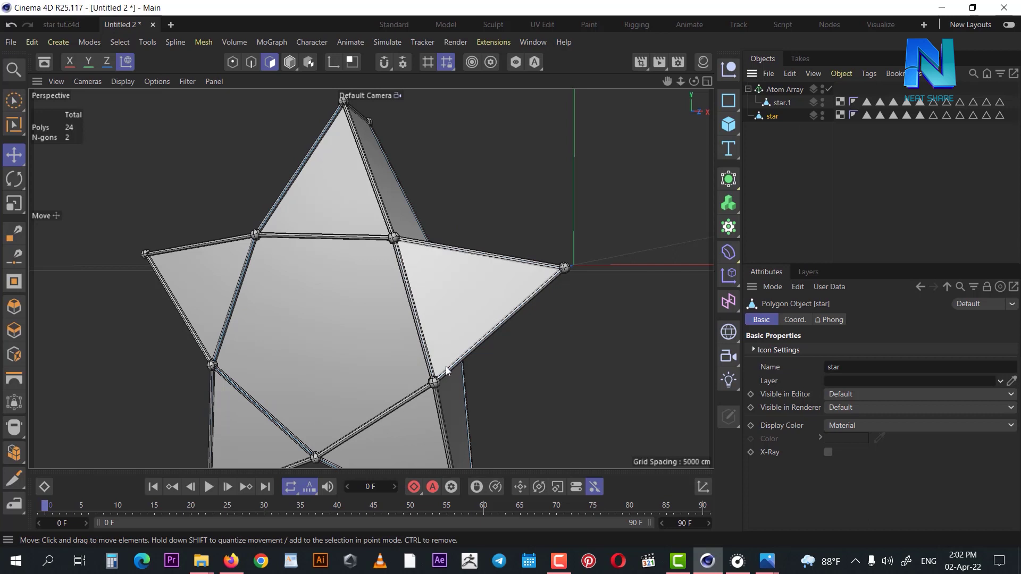
key("9")
mouse_move(464, 277)
left_mouse_down("alt")
mouse_move(237, 320)
mouse_move(151, 301)
mouse_move(476, 247)
mouse_move(515, 216)
left_mouse_up("alt")
Step: Try larger sphere and thinner cylinder radii, then undo back to 5 cm and 2 cm
left_click(780, 89)
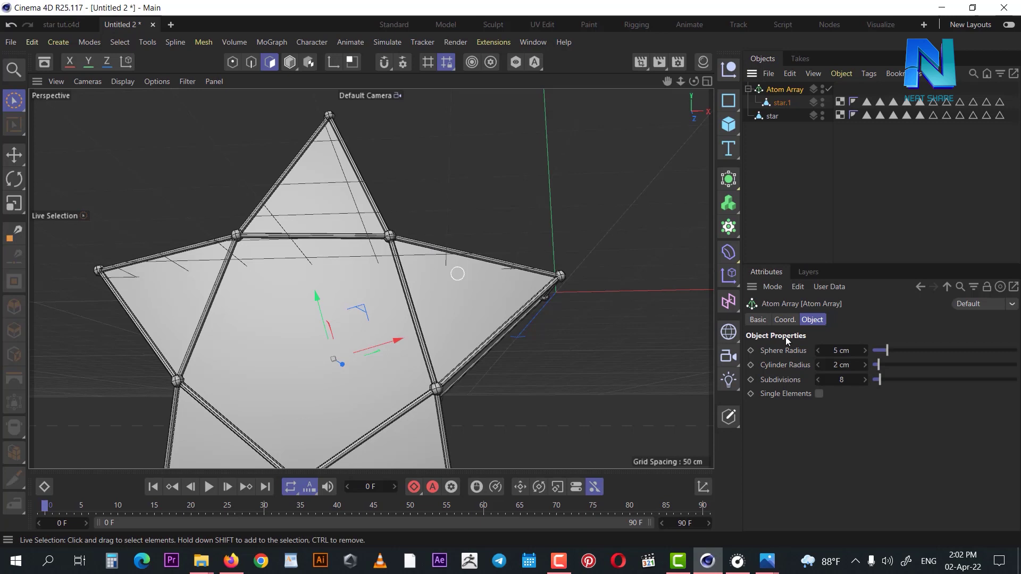
mouse_move(845, 351)
left_mouse_down()
mouse_move(827, 351)
mouse_move(854, 365)
left_mouse_up()
type("3")
scroll(387, 244, "up", 3)
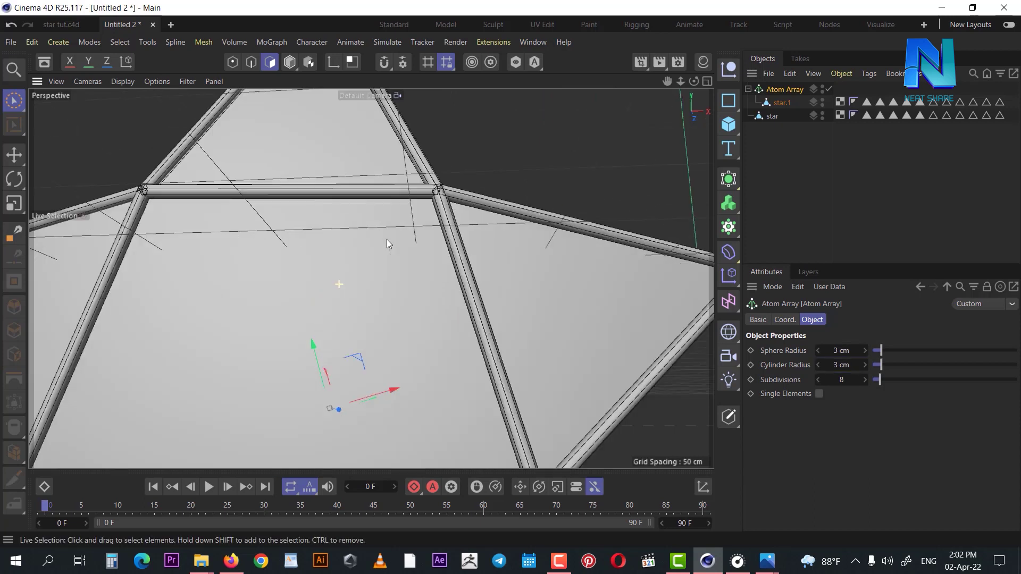
scroll(387, 243, "up", 1)
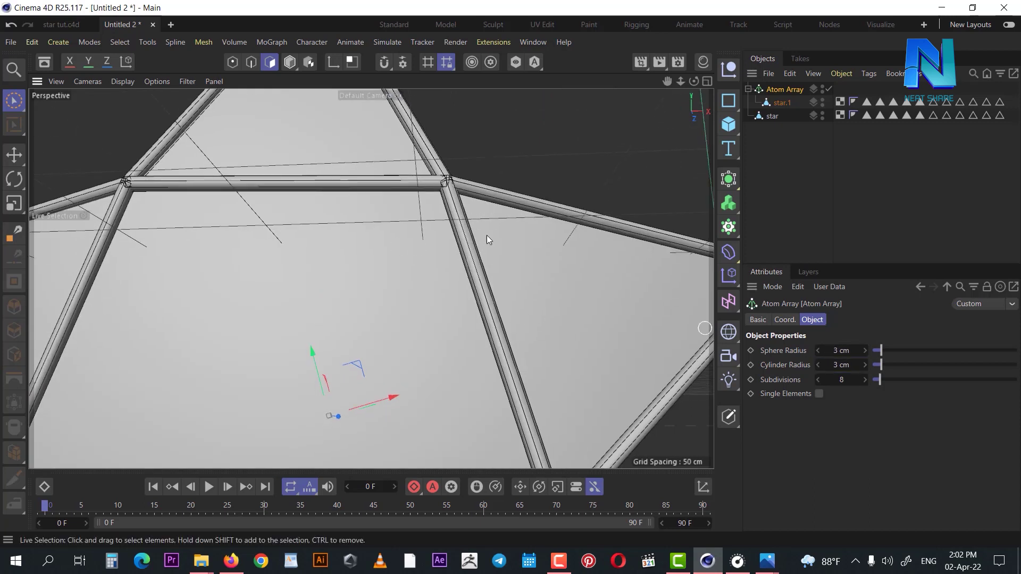
scroll(473, 188, "up", 2)
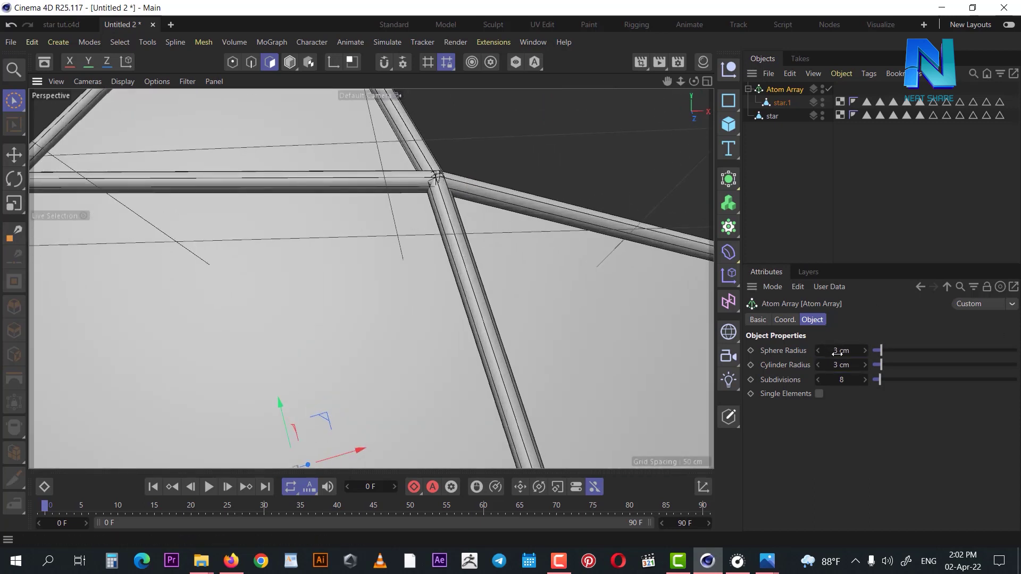
key("ctrl+z")
key("ctrl+z")
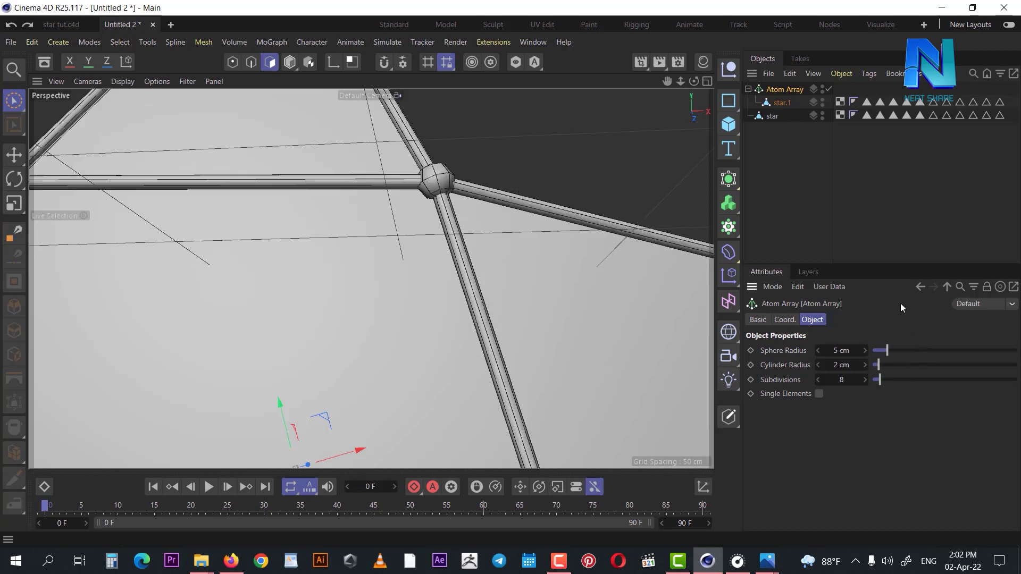
Step: Set the Atom Array subdivisions to 7
left_click(888, 245)
scroll(467, 223, "down", 3)
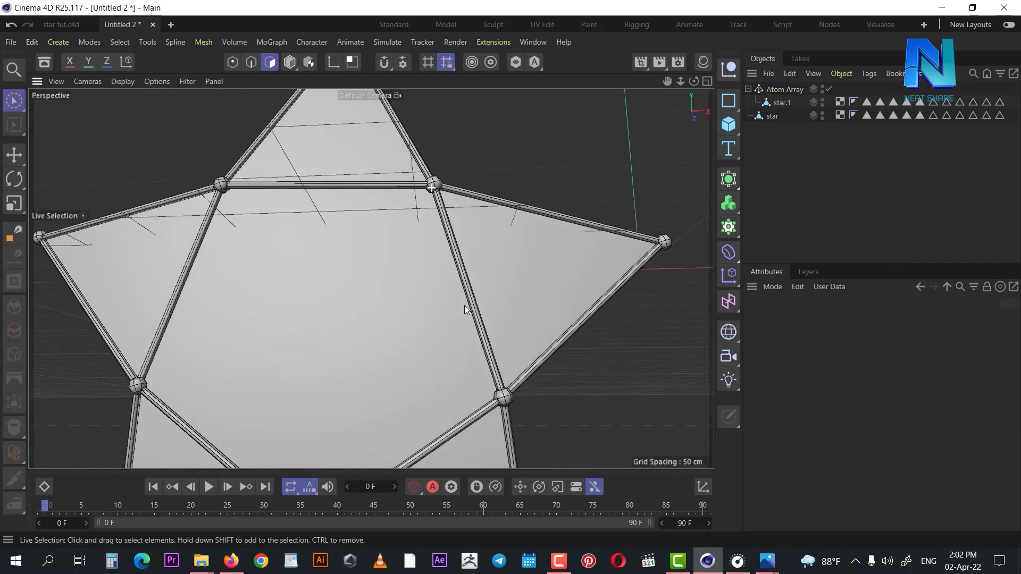
left_click(782, 91)
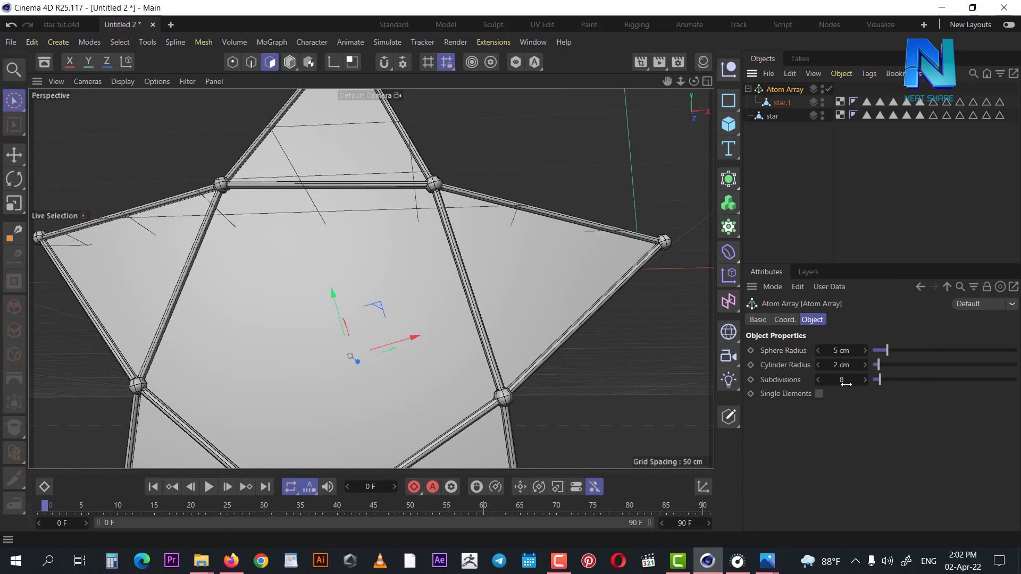
left_click_drag(845, 381, 829, 382)
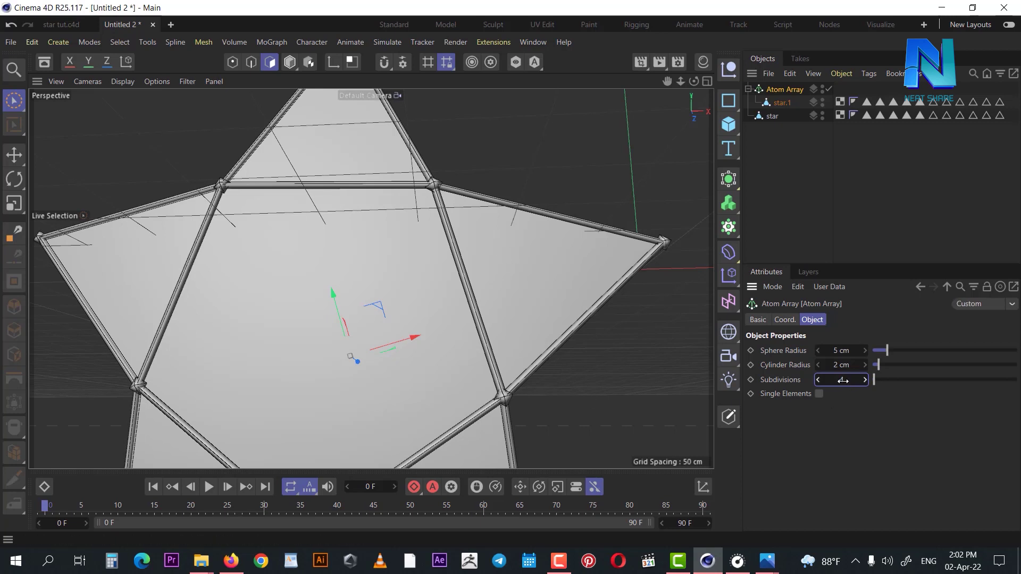
type("7")
key("Return")
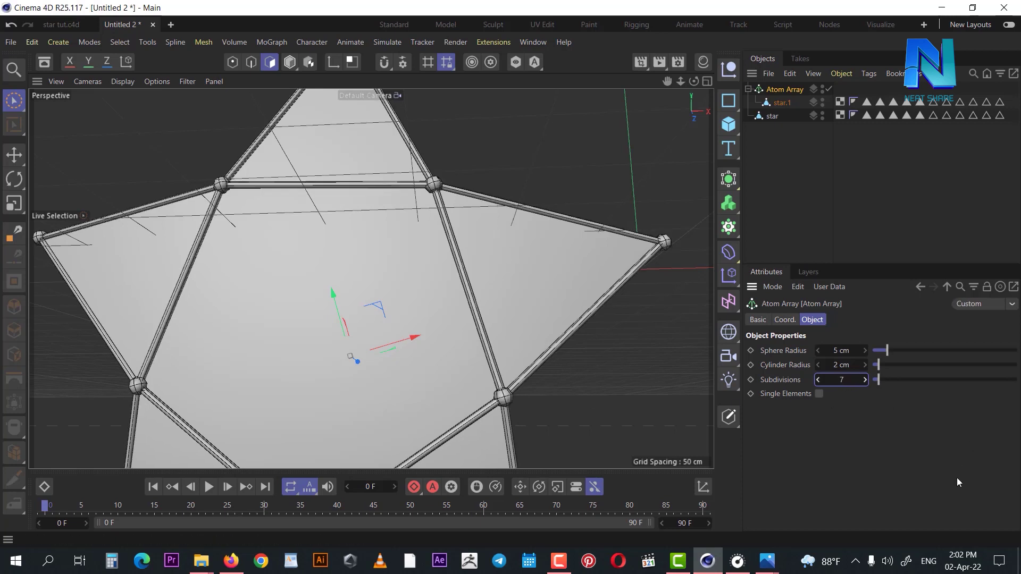
Step: Orbit around the star and compare it with the reference image
scroll(377, 201, "down", 5)
mouse_move(481, 269)
left_mouse_down("alt")
mouse_move(337, 331)
mouse_move(444, 240)
left_mouse_up("alt")
scroll(452, 285, "up", 3)
scroll(457, 295, "up", 3)
scroll(457, 300, "down", 3)
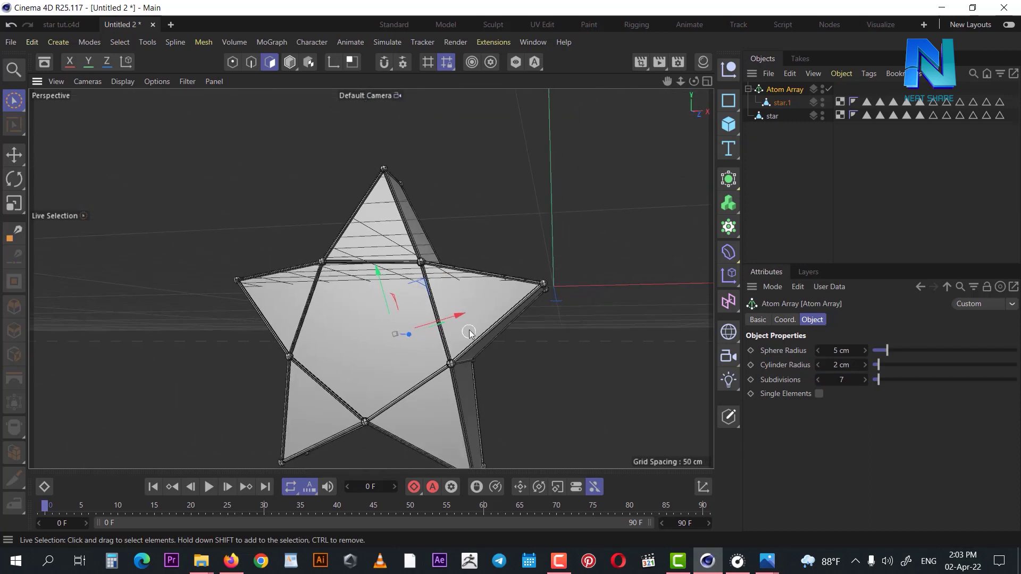
scroll(456, 300, "down", 3)
left_click(853, 158)
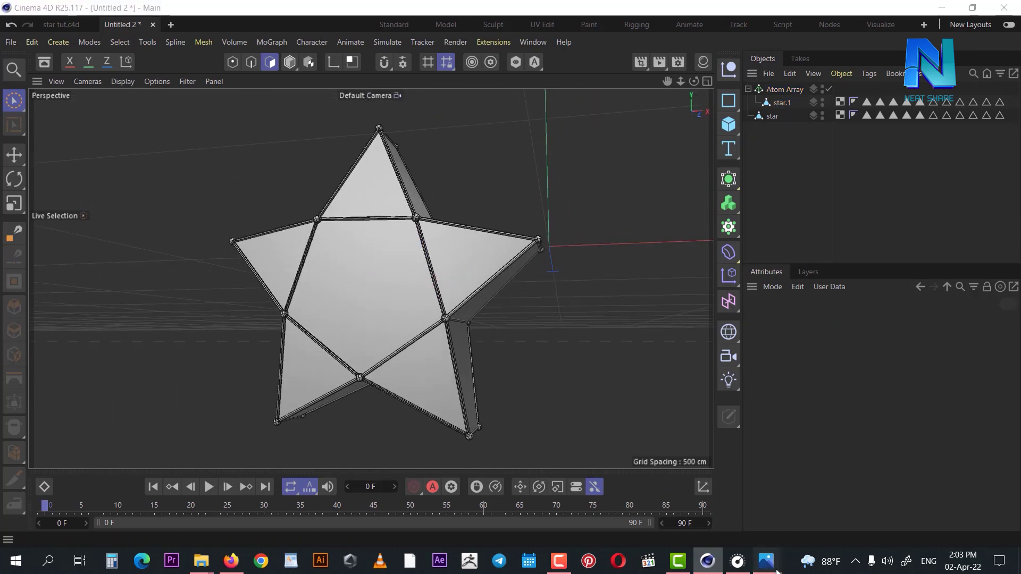
left_click(766, 561)
left_click(938, 16)
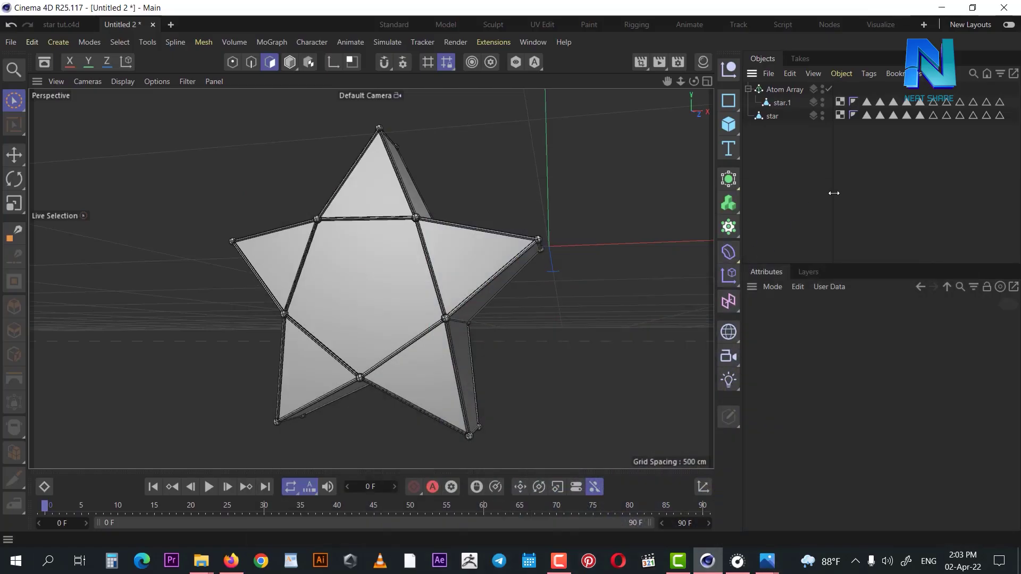
mouse_move(457, 279)
left_mouse_down("alt")
mouse_move(490, 235)
mouse_move(526, 238)
left_mouse_up("alt")
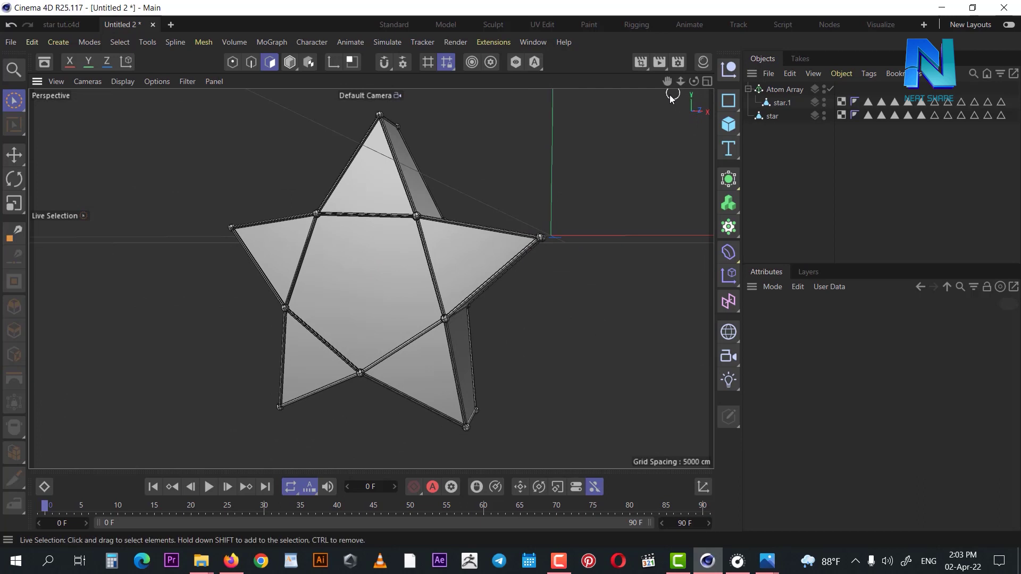
Step: Add a Circle spline and move it to centre on the star
left_click(732, 105)
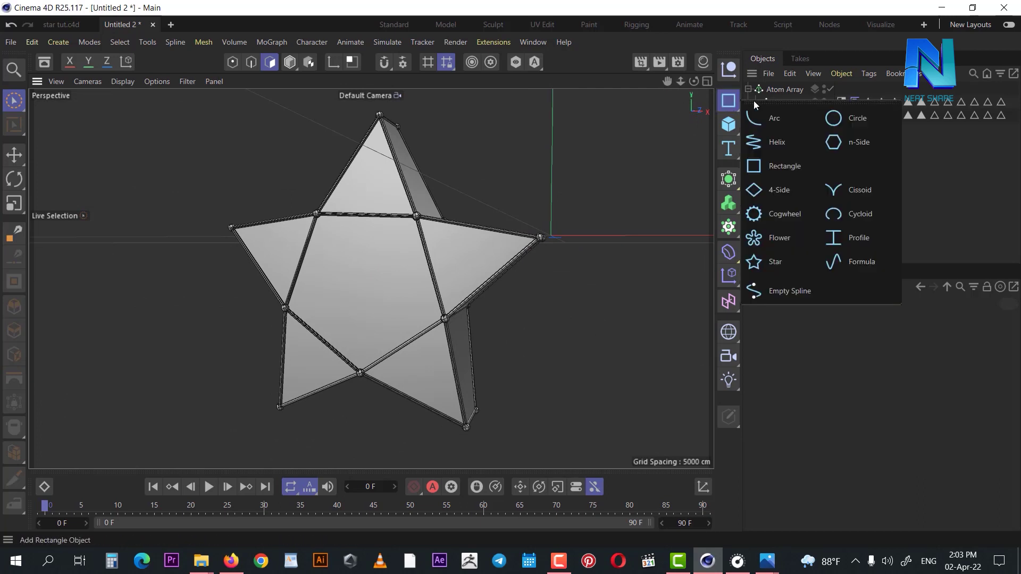
left_click(888, 115)
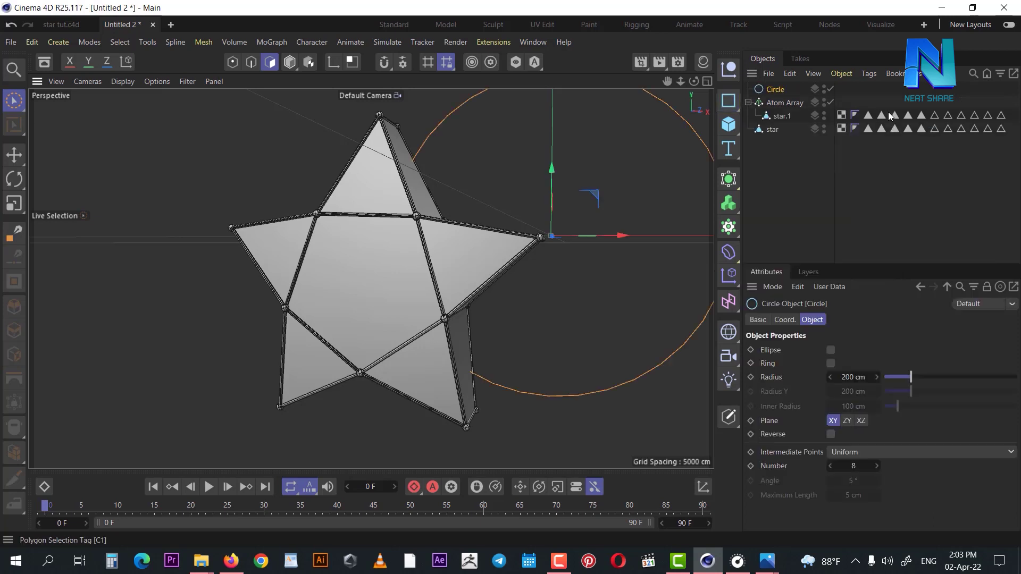
left_click_drag(592, 235, 457, 244)
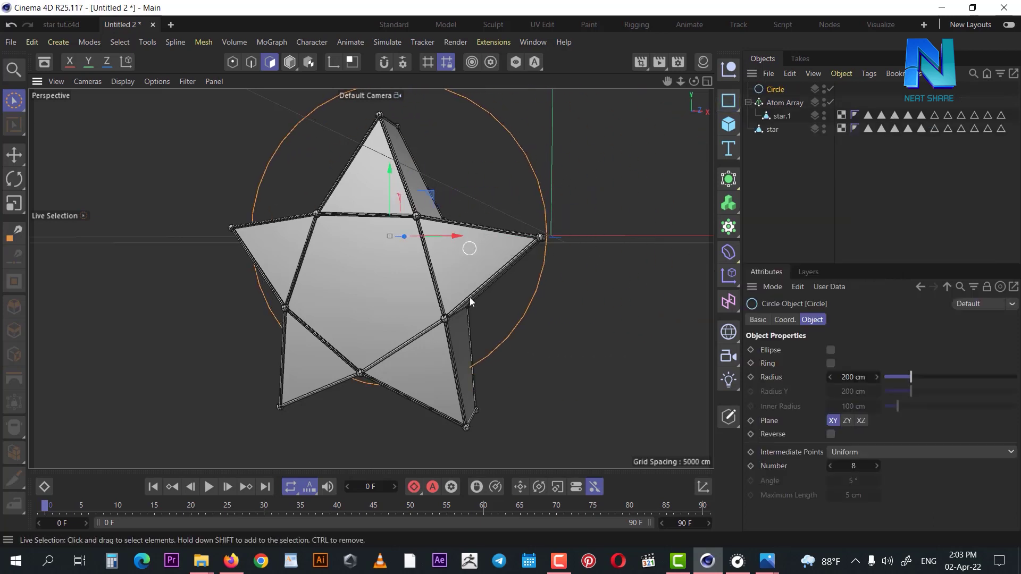
mouse_move(511, 285)
left_mouse_down("alt")
mouse_move(410, 365)
mouse_move(550, 315)
mouse_move(584, 276)
left_mouse_up("alt")
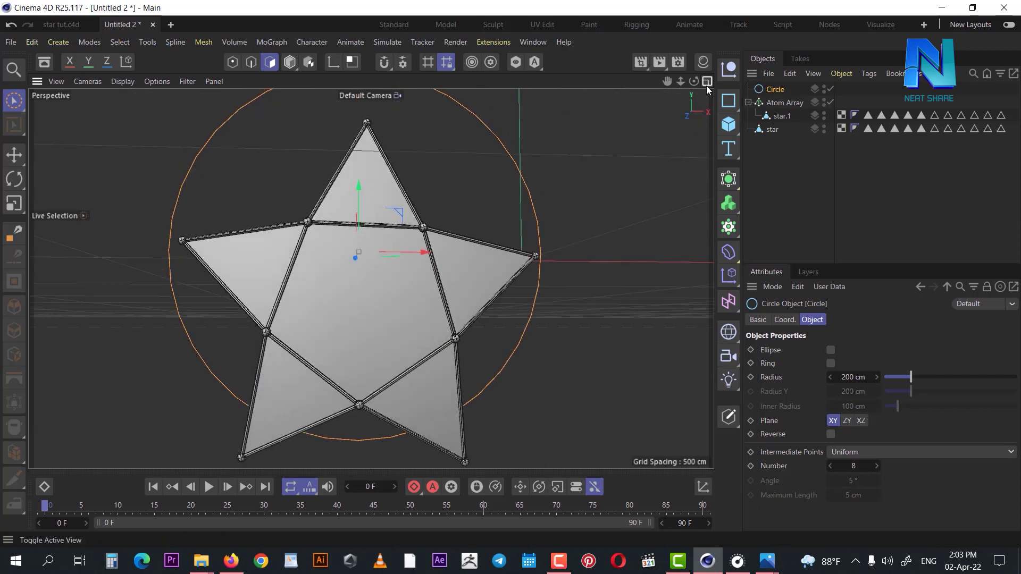
Step: Position the circle around the star in four-view and set its radius to 202 cm
left_click(707, 81)
left_click_drag(540, 374, 540, 383)
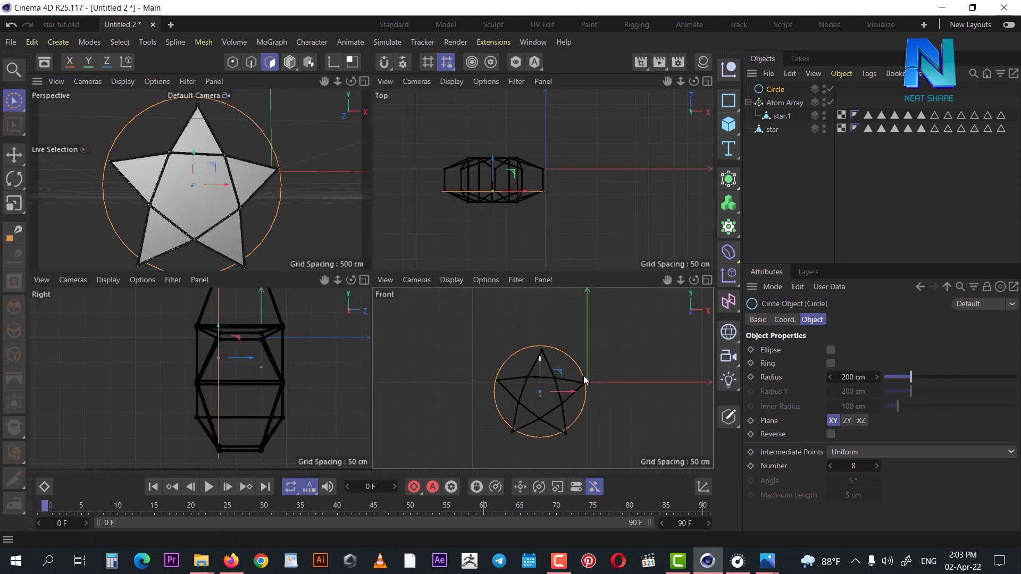
left_click_drag(859, 383, 888, 384)
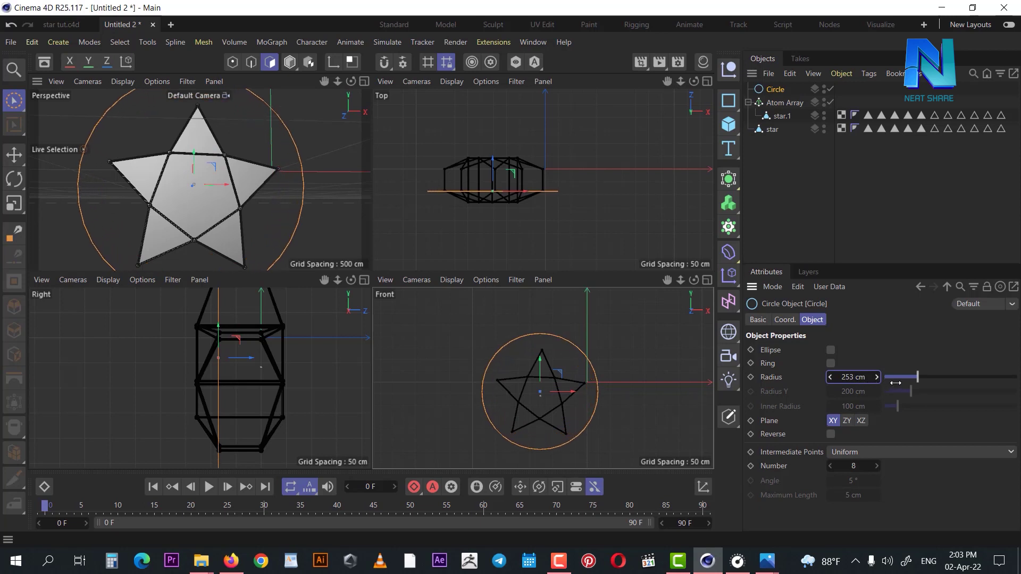
left_click_drag(639, 378, 558, 421)
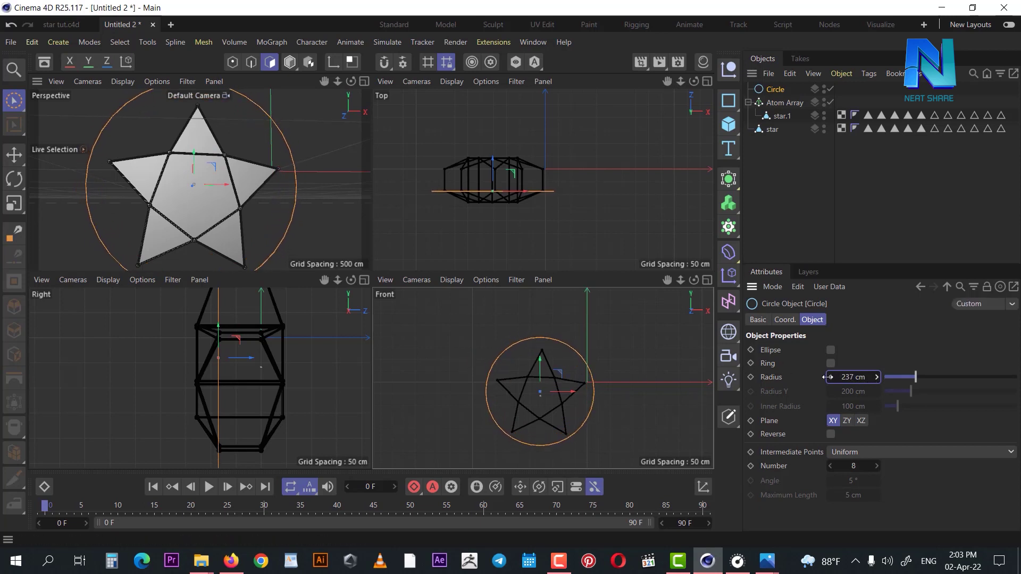
scroll(557, 421, "up", 1)
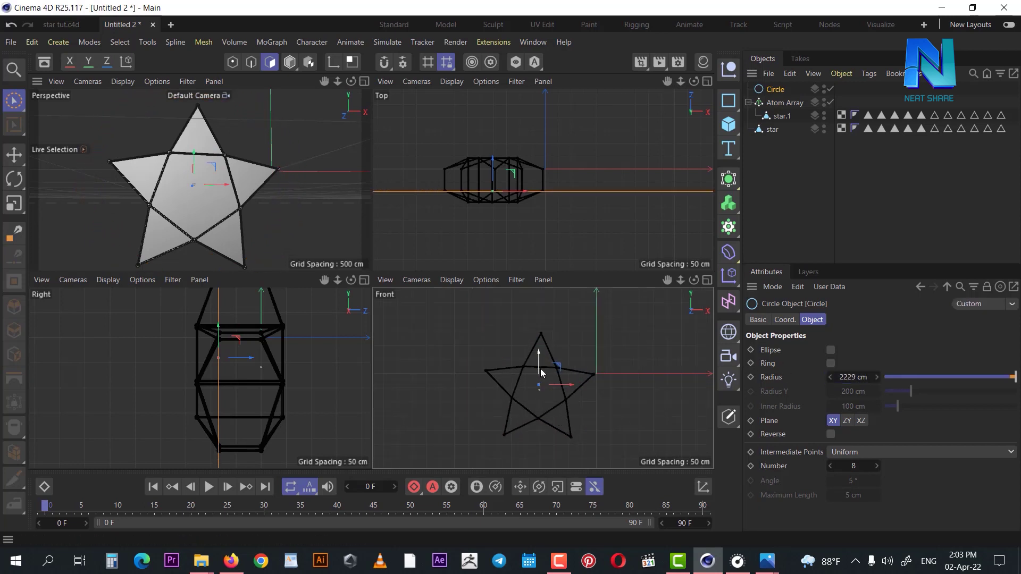
left_click_drag(540, 371, 540, 374)
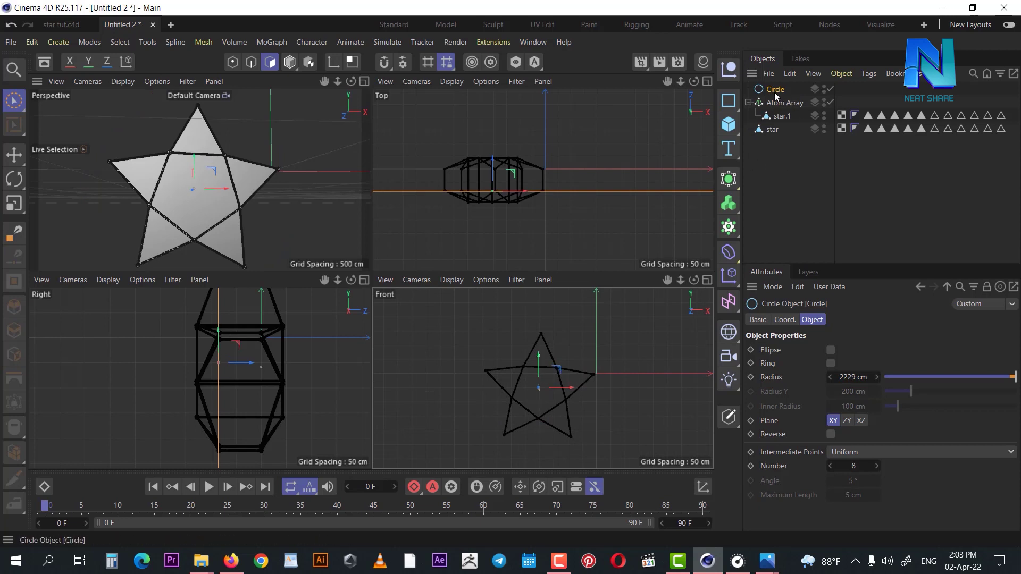
left_click_drag(851, 377, 527, 439)
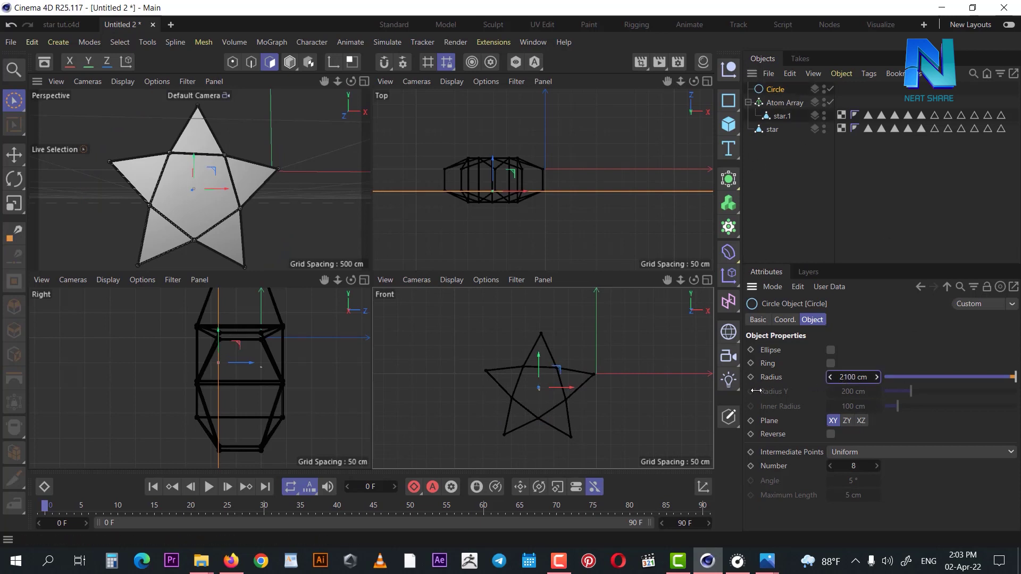
mouse_move(207, 486)
left_mouse_down()
mouse_move(525, 425)
mouse_move(339, 450)
left_mouse_up()
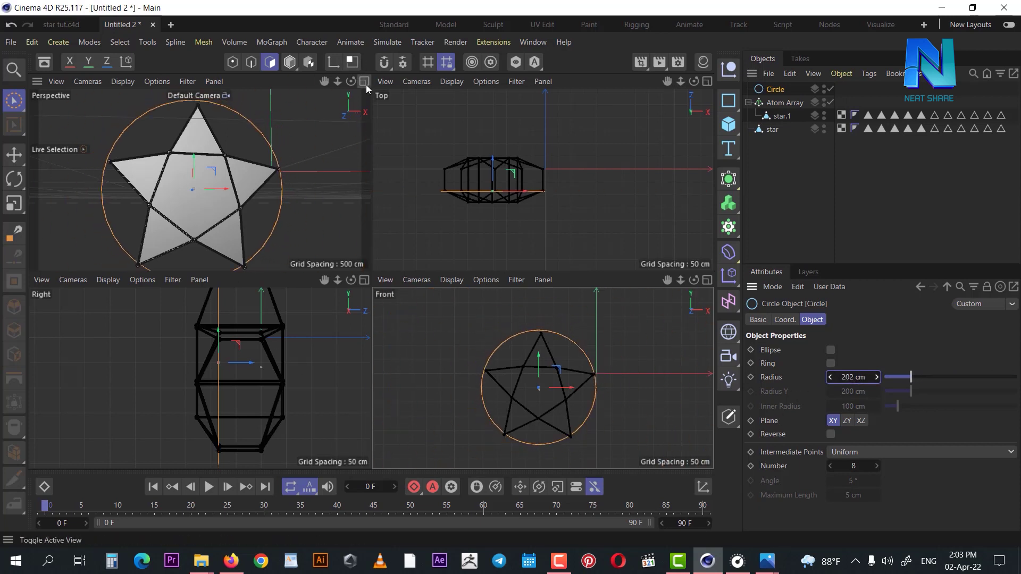
left_click_drag(256, 369, 249, 374)
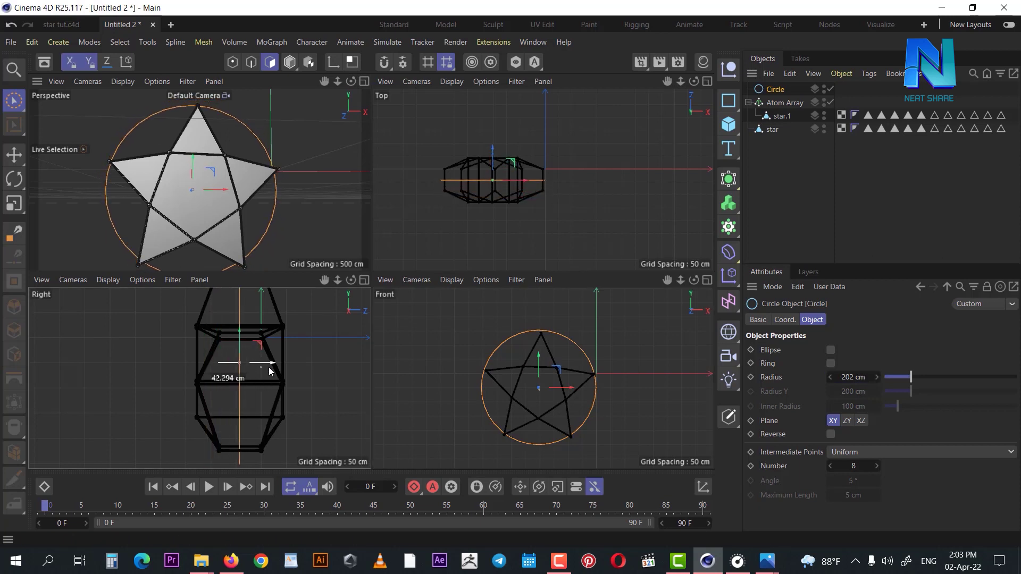
left_click_drag(250, 373, 259, 378)
Step: Rename the circle to Circle_hair shape
left_click(364, 80)
mouse_move(473, 252)
left_mouse_down("alt")
mouse_move(461, 328)
mouse_move(298, 378)
mouse_move(505, 283)
left_mouse_up("alt")
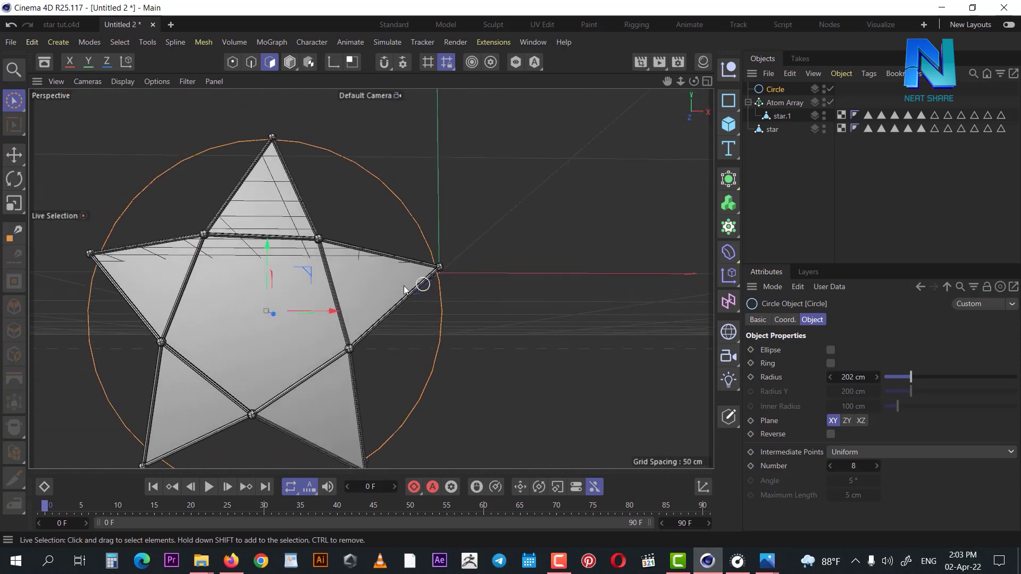
scroll(417, 280, "down", 3)
left_click(885, 162)
left_click(773, 89)
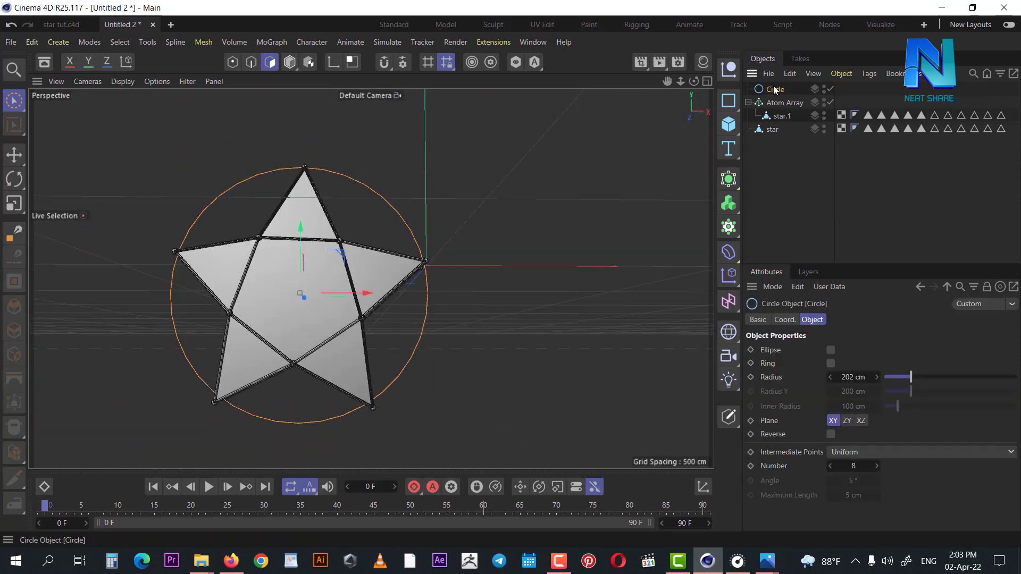
double_click(775, 89)
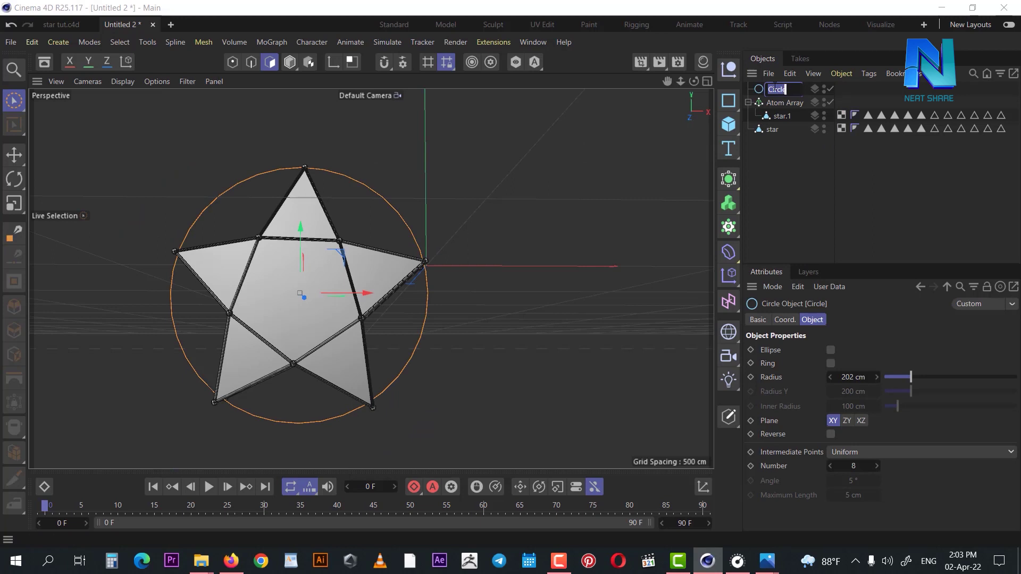
left_click(773, 90)
type("hair shape")
key("Return")
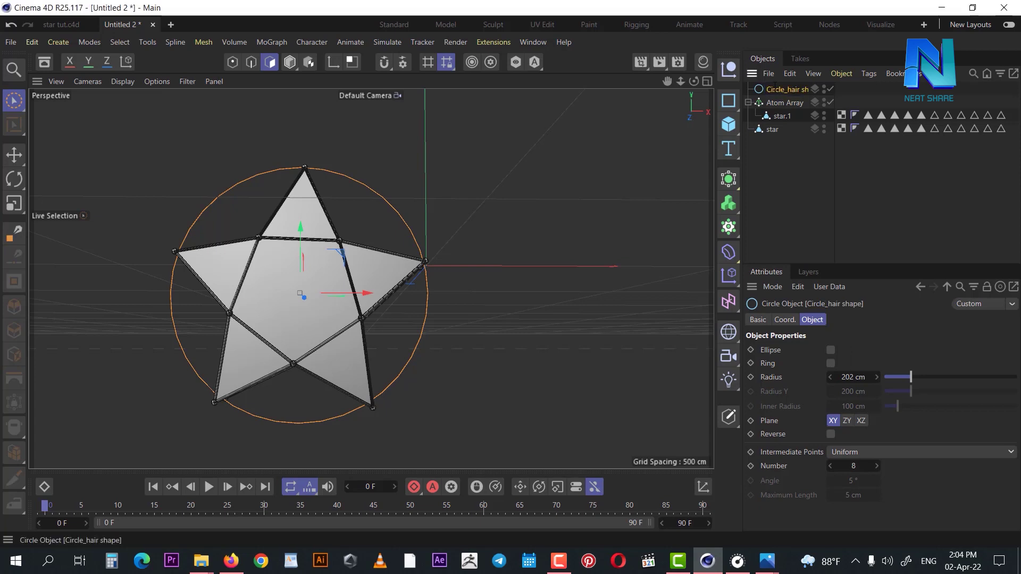
left_click(822, 163)
left_click(792, 89)
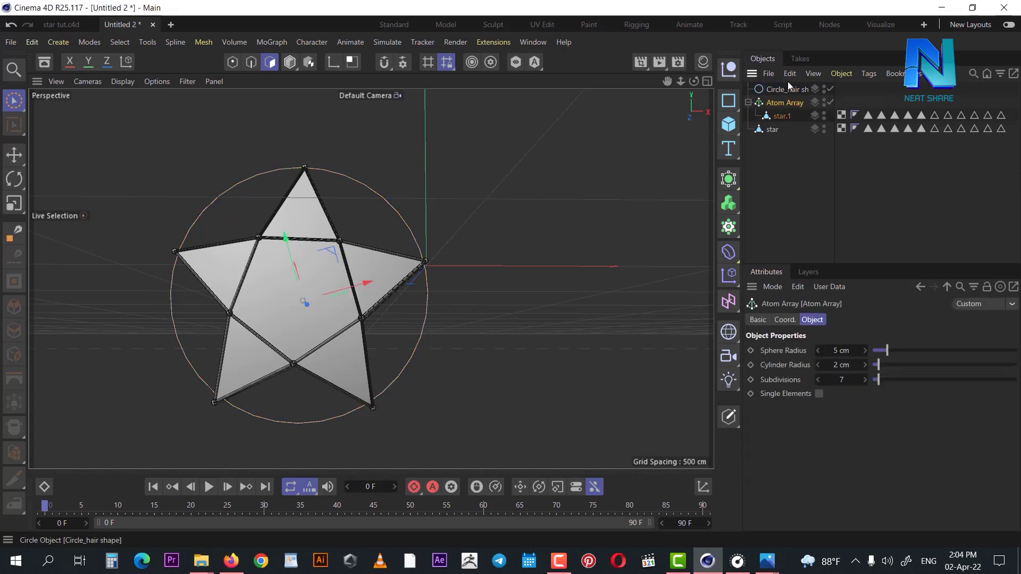
Step: Add Hair to Circle_hair shape and play the animation to watch the strands
left_click(393, 42)
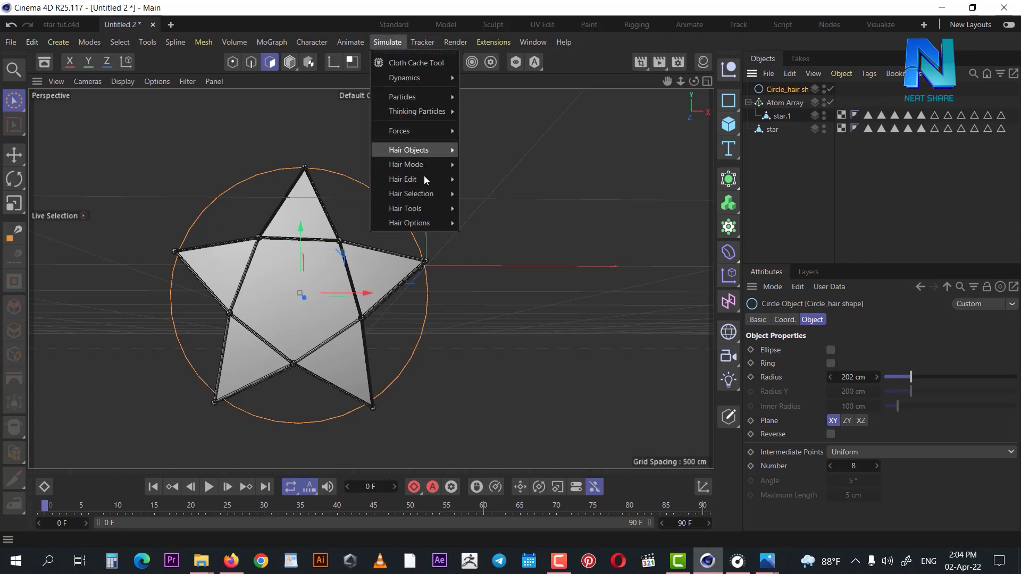
mouse_move(409, 150)
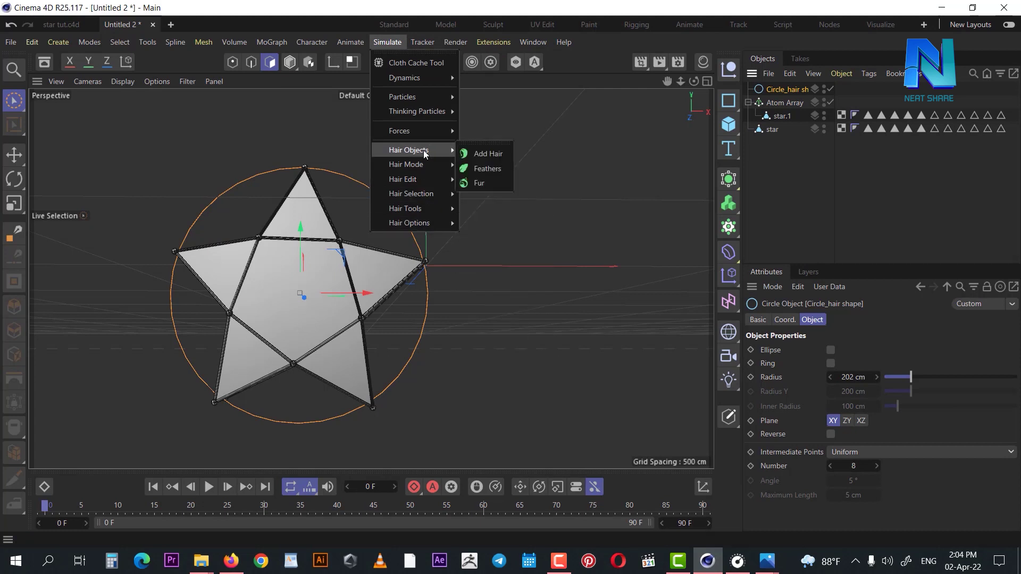
left_click(478, 157)
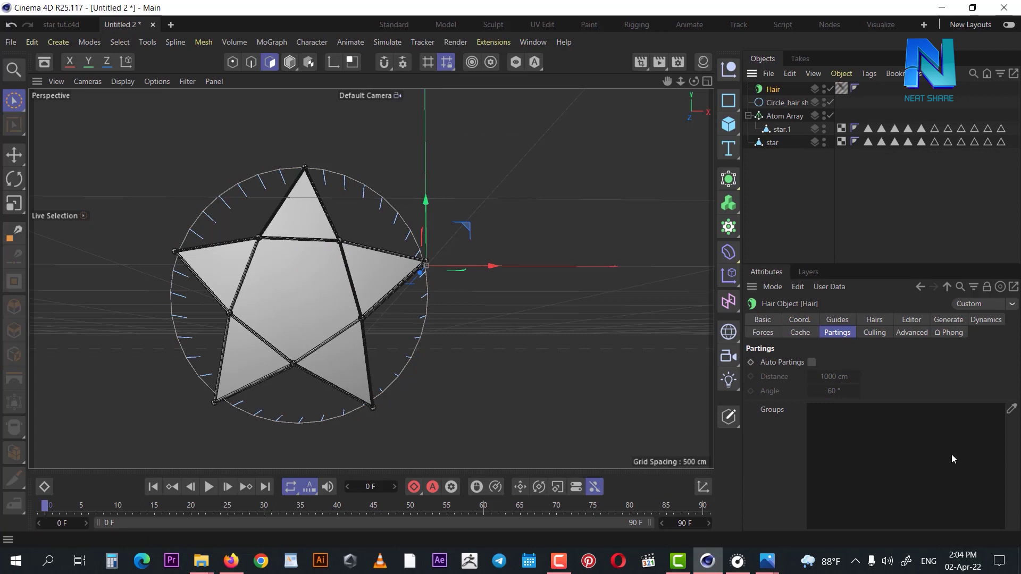
left_click(208, 487)
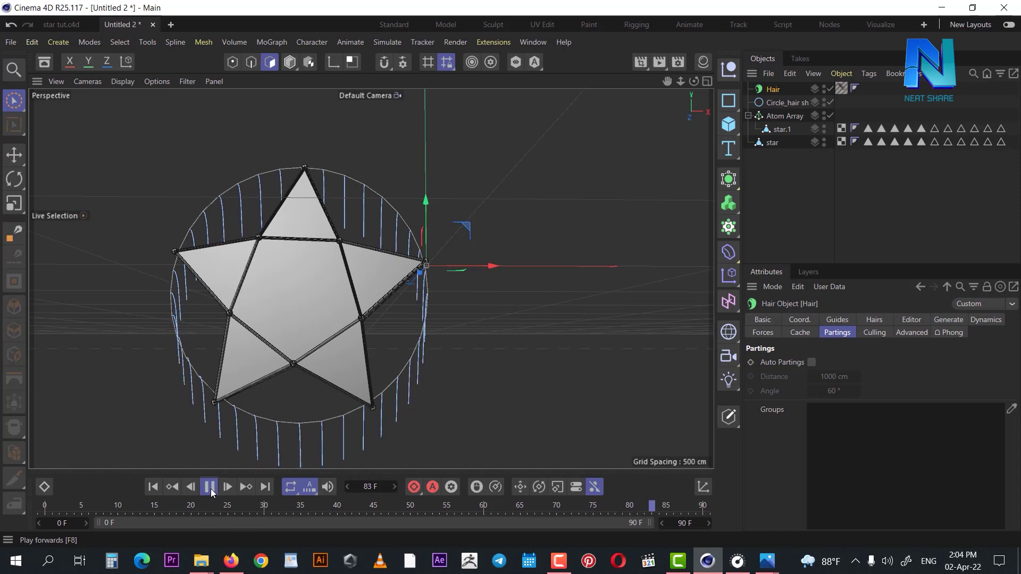
left_click(210, 487)
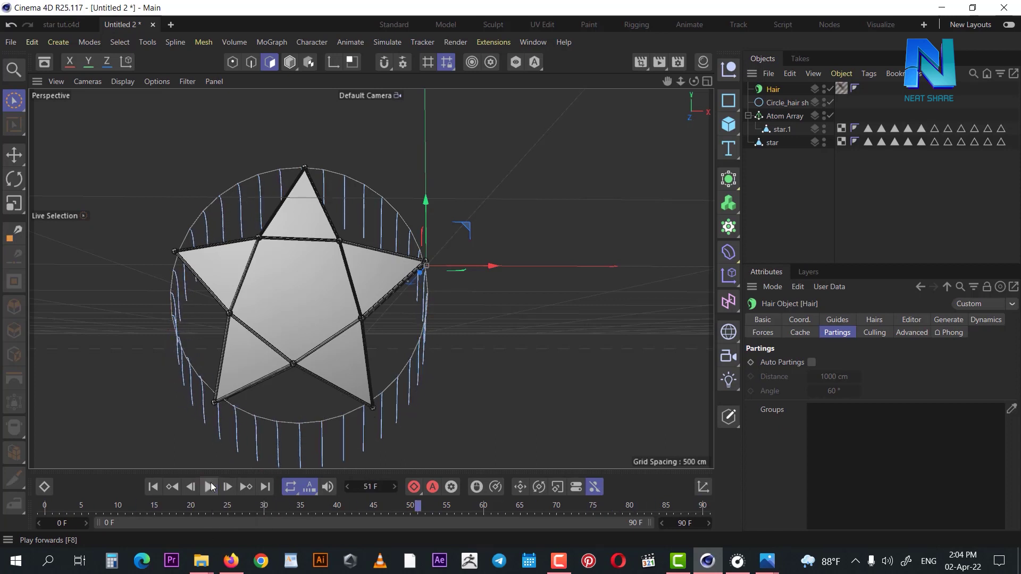
Step: Replay from an earlier frame, then render the view to see the brown hair ring
left_click_drag(418, 508, 171, 508)
left_click(209, 487)
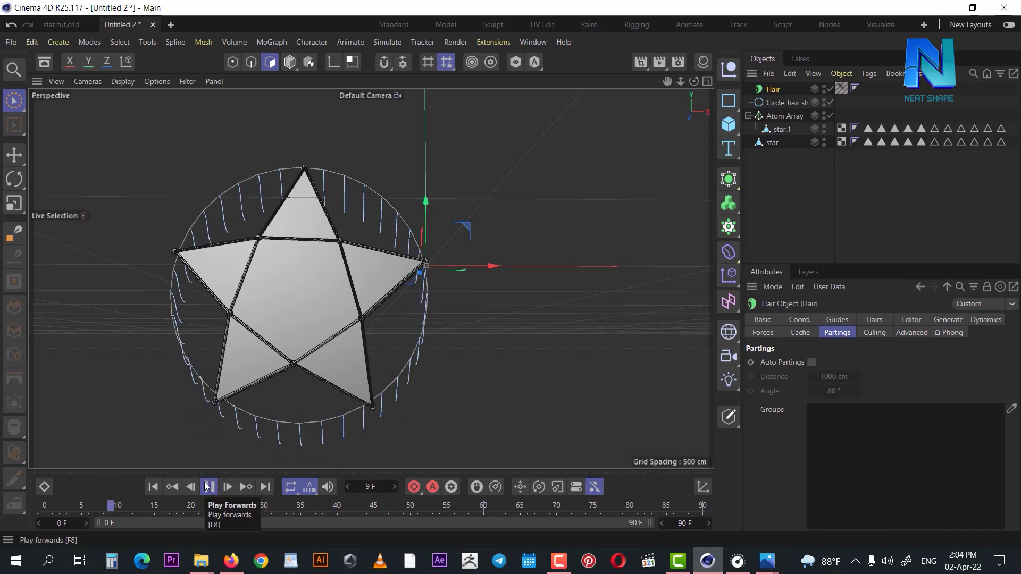
left_click(209, 486)
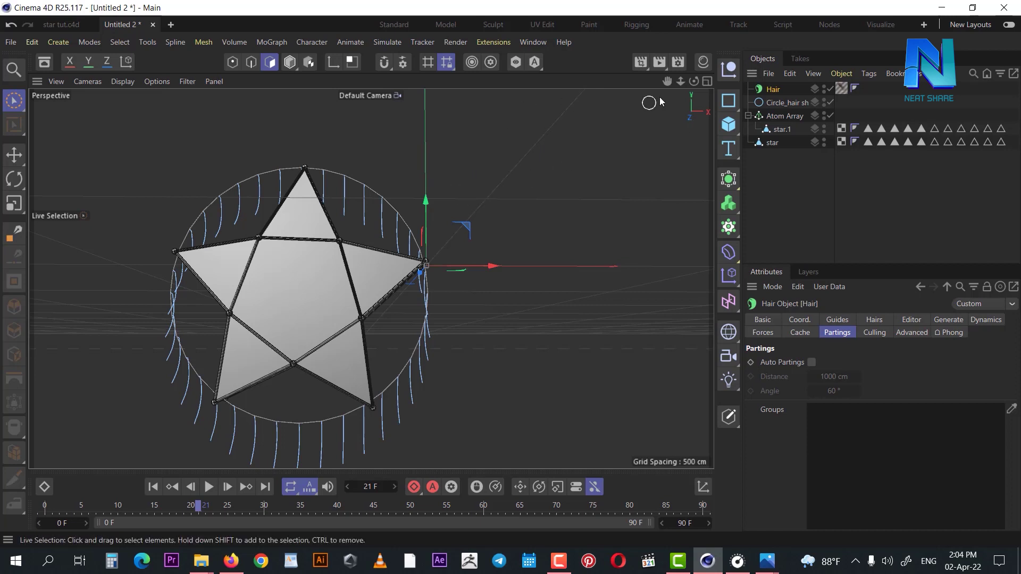
left_click_drag(645, 63, 665, 83)
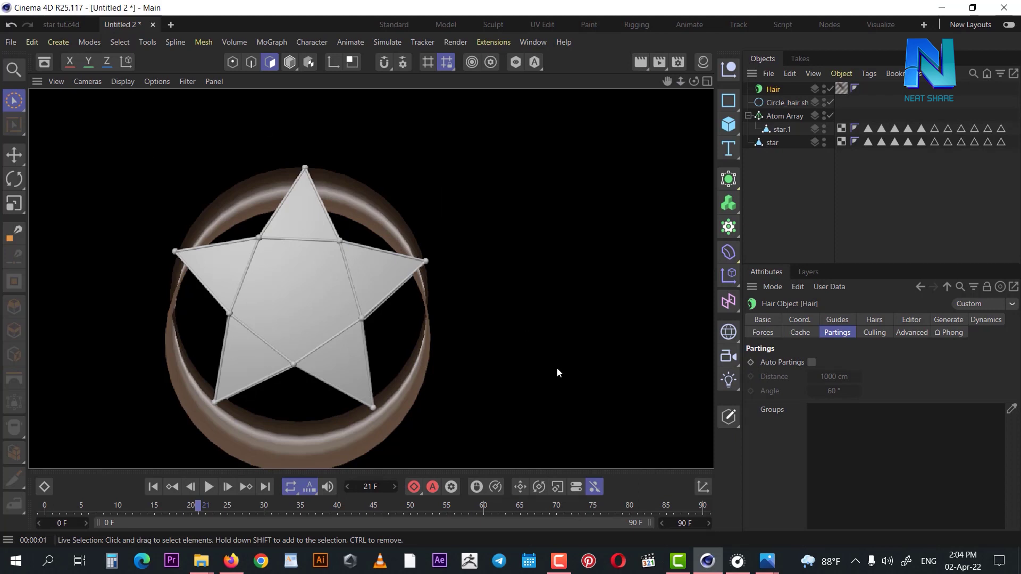
Step: On the Hair object's guide settings, spread the roots uniformly along the spline
left_click(860, 191)
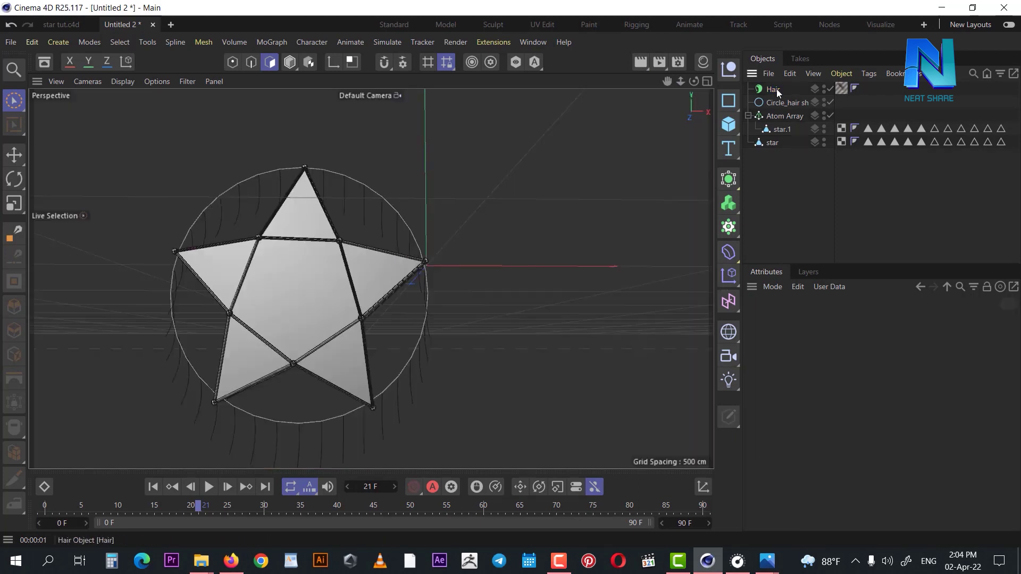
left_click(774, 89)
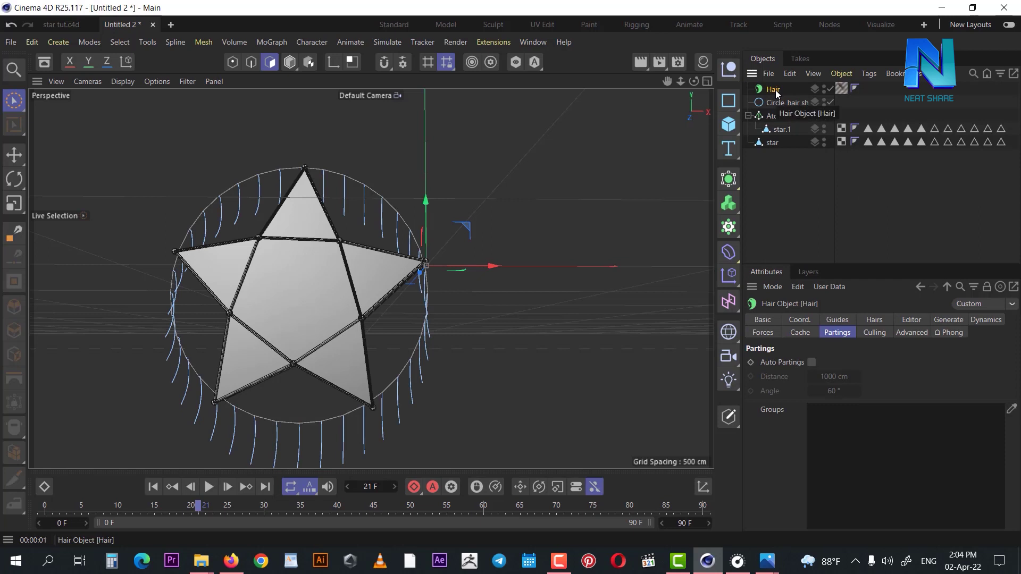
left_click(827, 322)
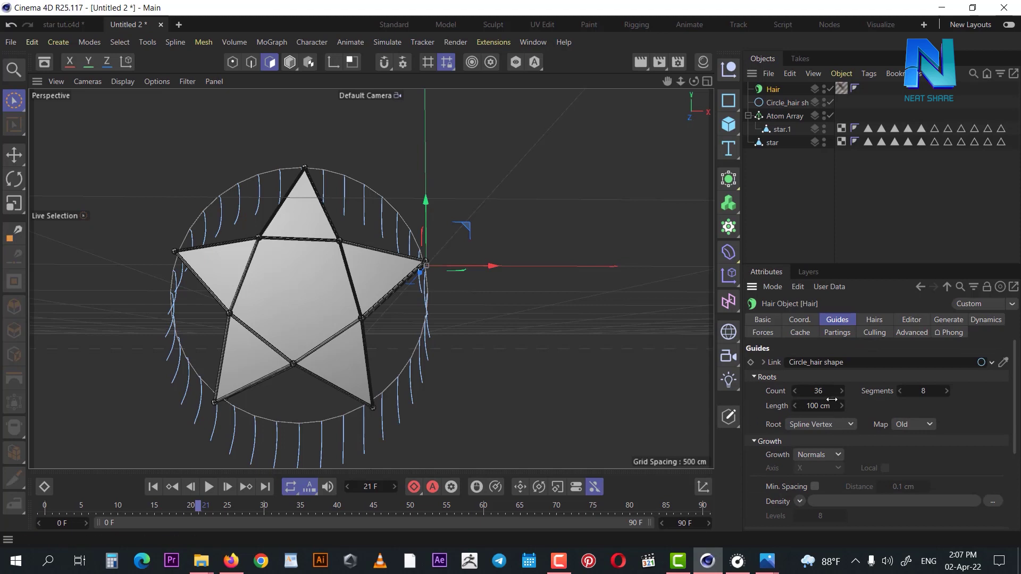
double_click(819, 391)
key("Escape")
double_click(817, 391)
type("1000")
key("Escape")
left_click(802, 425)
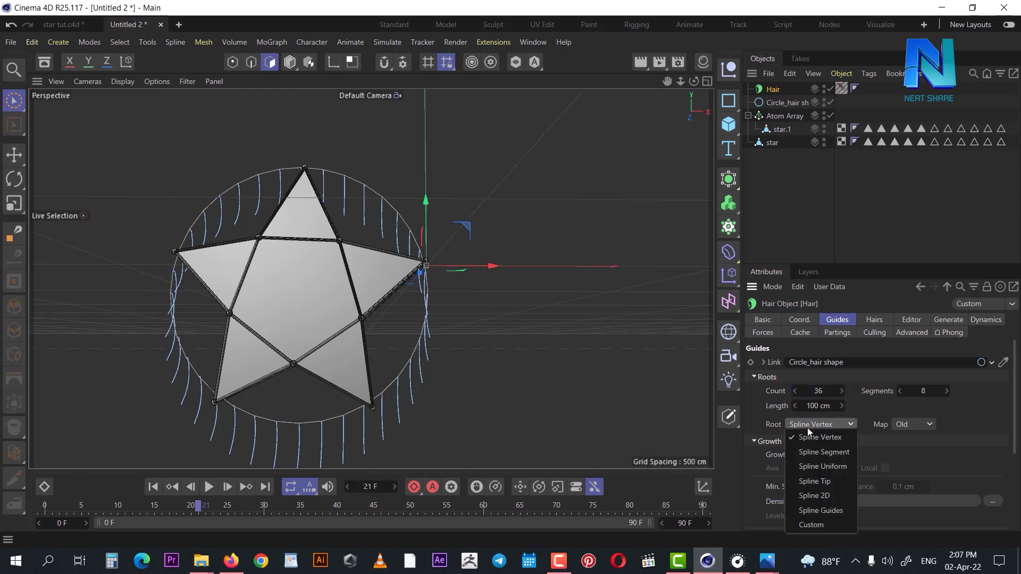
left_click(832, 467)
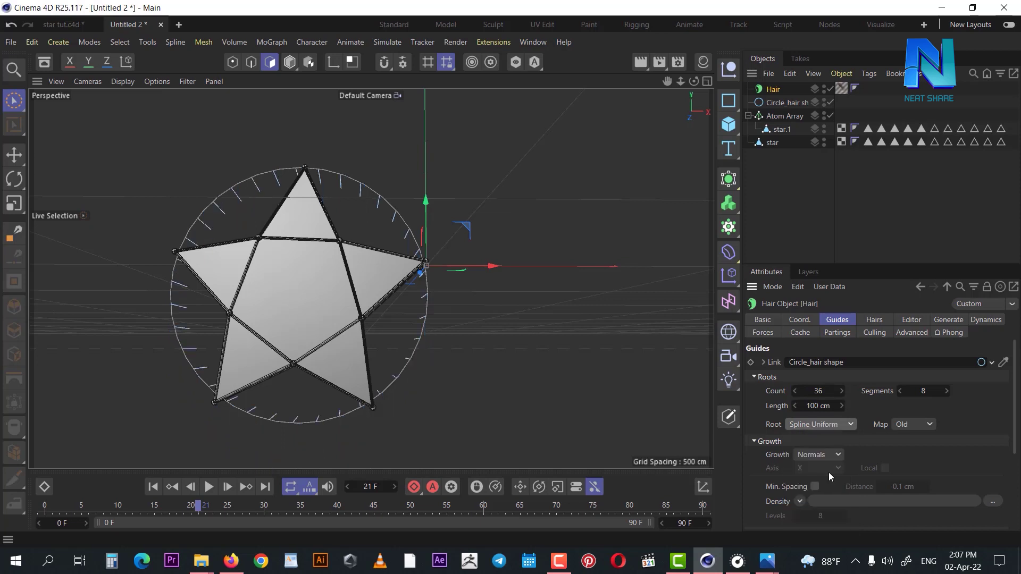
Step: Set the hair guides to 1000 roots, 6 segments and 40 cm length
double_click(818, 394)
type("1000")
key("Return")
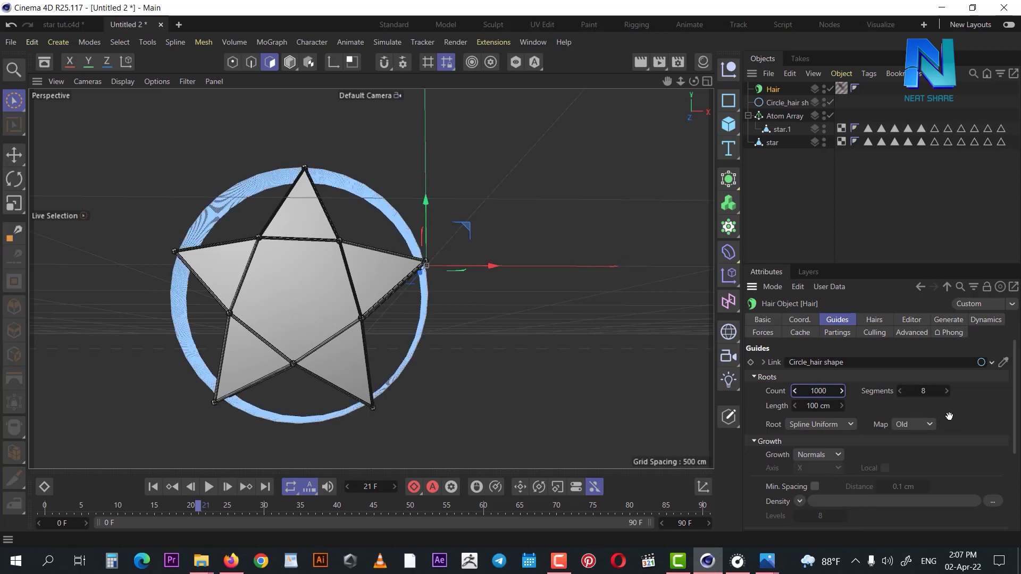
double_click(924, 390)
type("6")
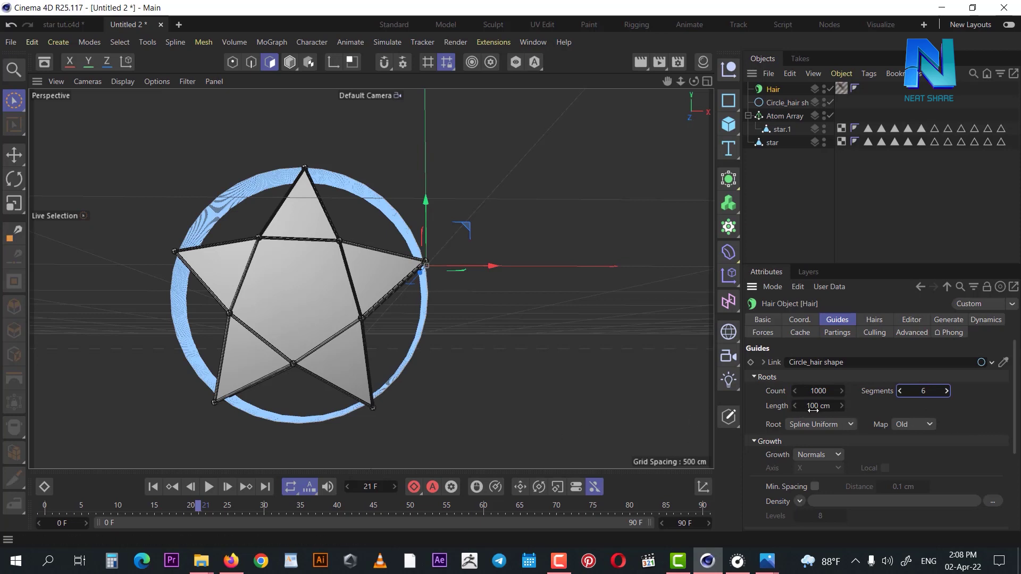
left_click(813, 407)
type("40")
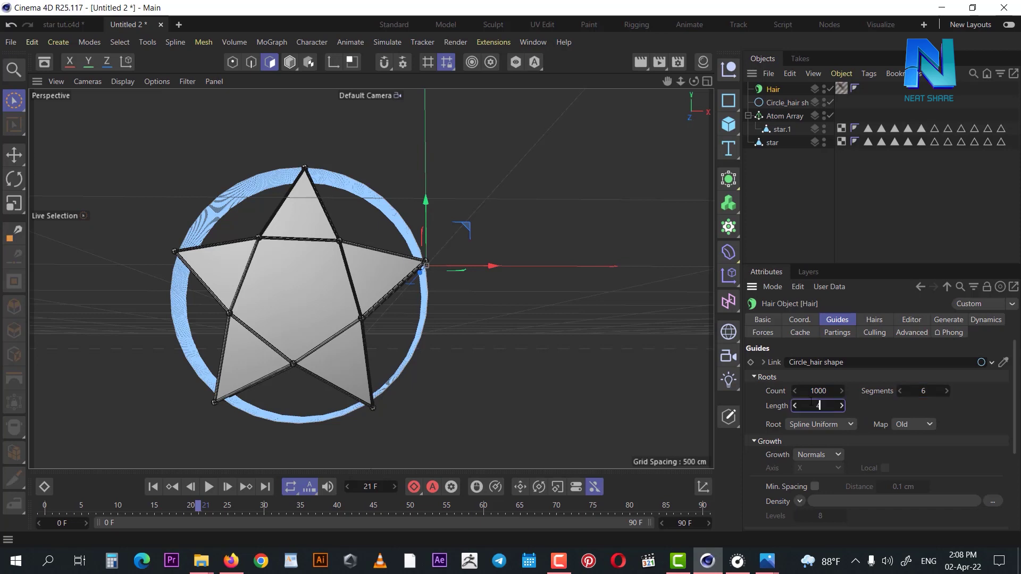
key("Return")
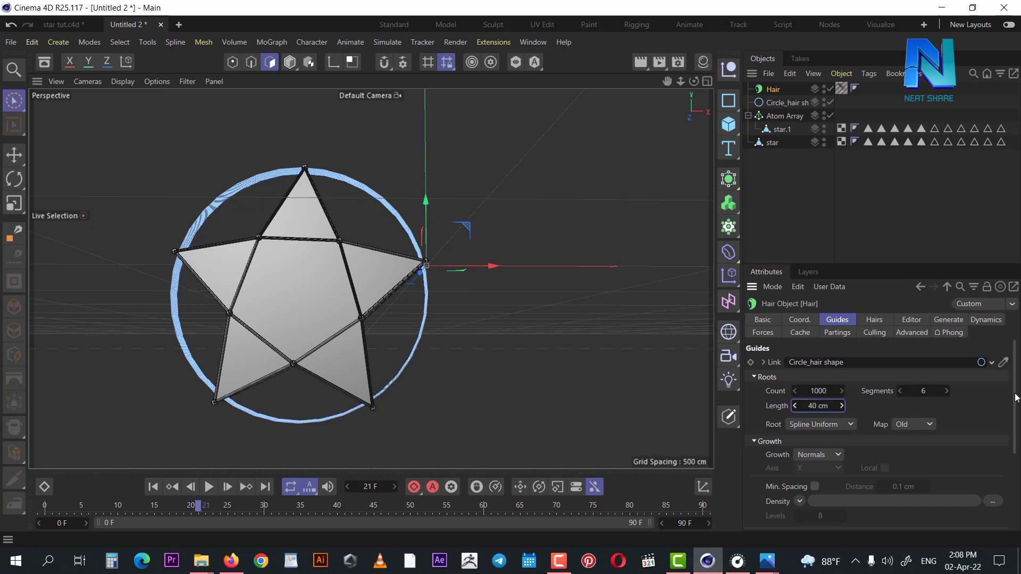
Step: Set guide growth to Random and regrow the hair guides
scroll(1017, 397, "down", 2)
scroll(1017, 398, "down", 1)
scroll(1016, 398, "down", 1)
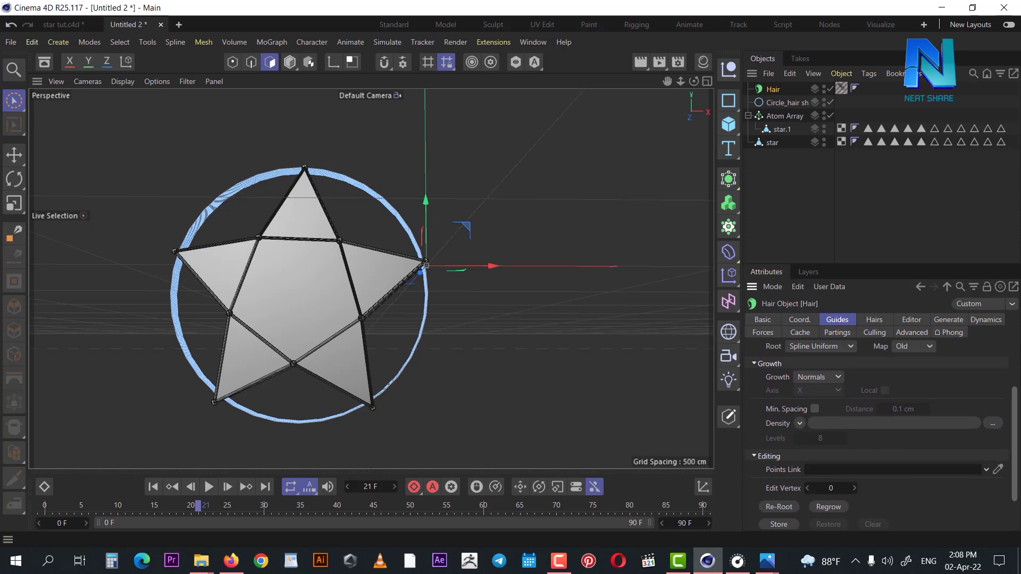
left_click(834, 379)
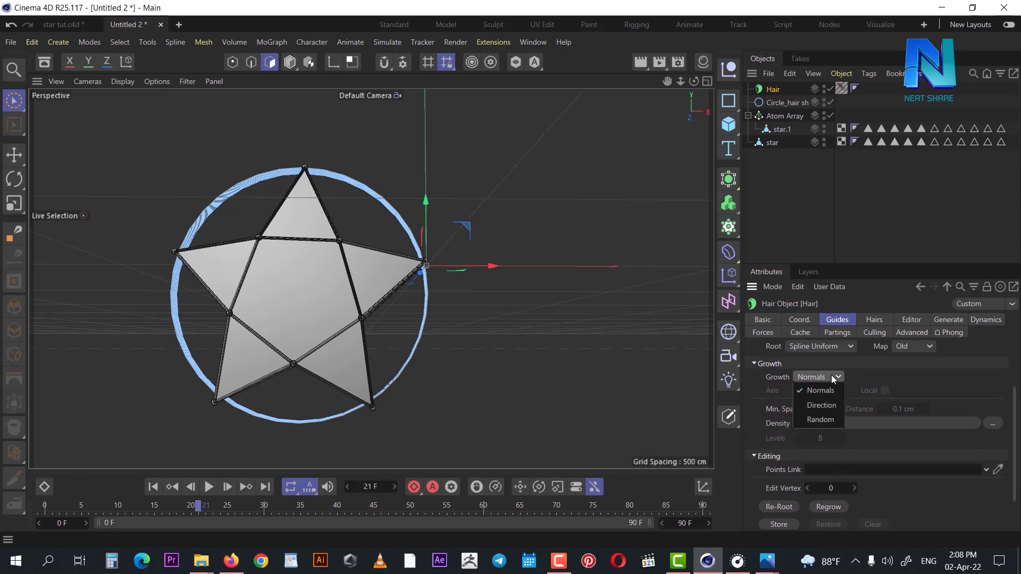
left_click(823, 419)
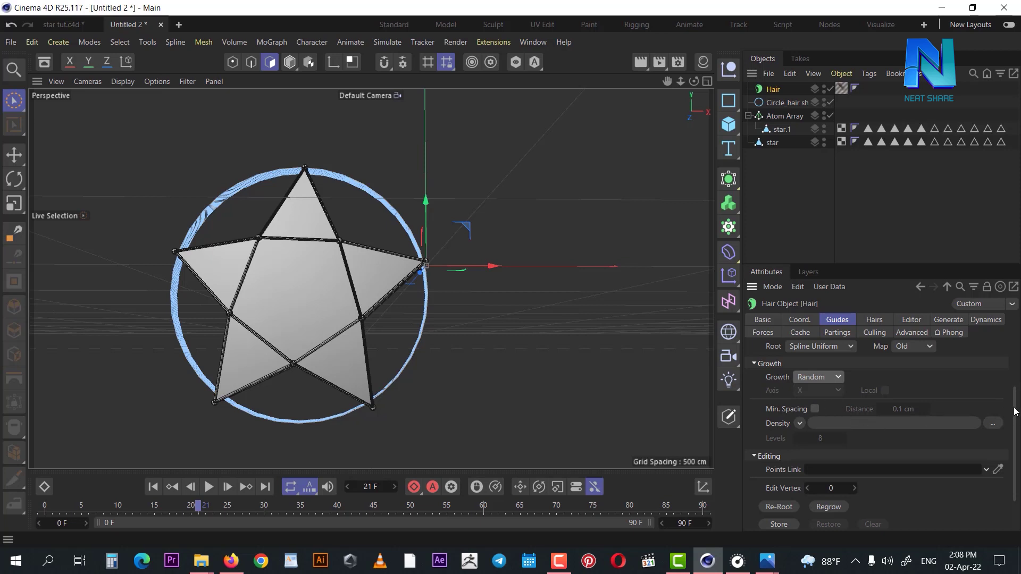
left_click_drag(1016, 411, 1015, 444)
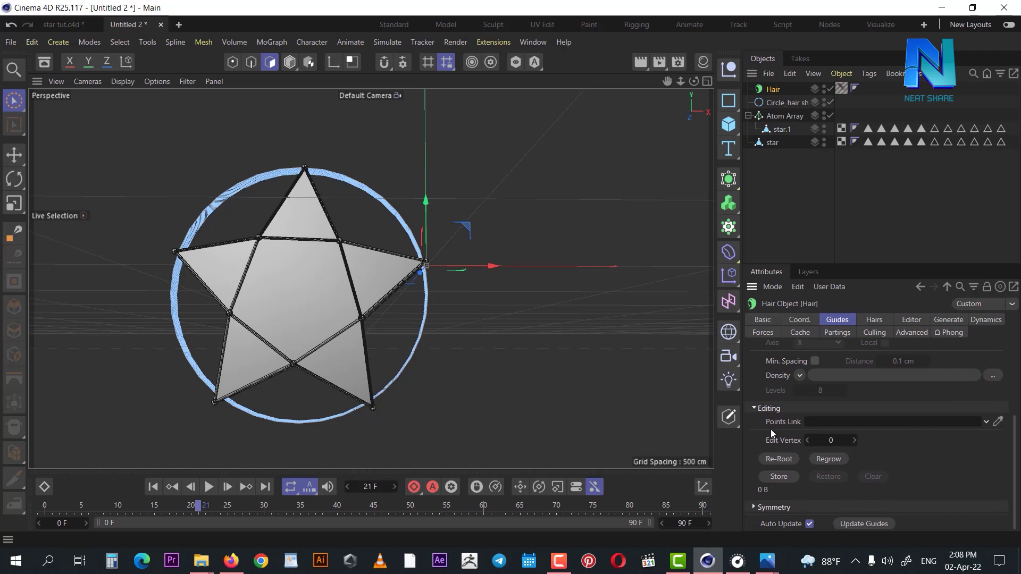
left_click(825, 464)
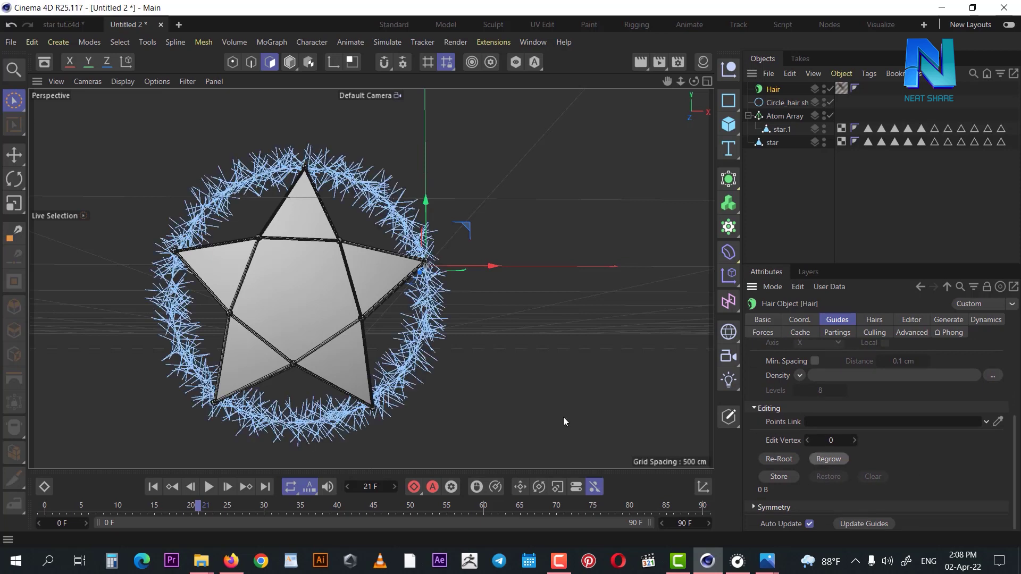
Step: Play the animation twice to preview the drooping hair strands
left_click(208, 488)
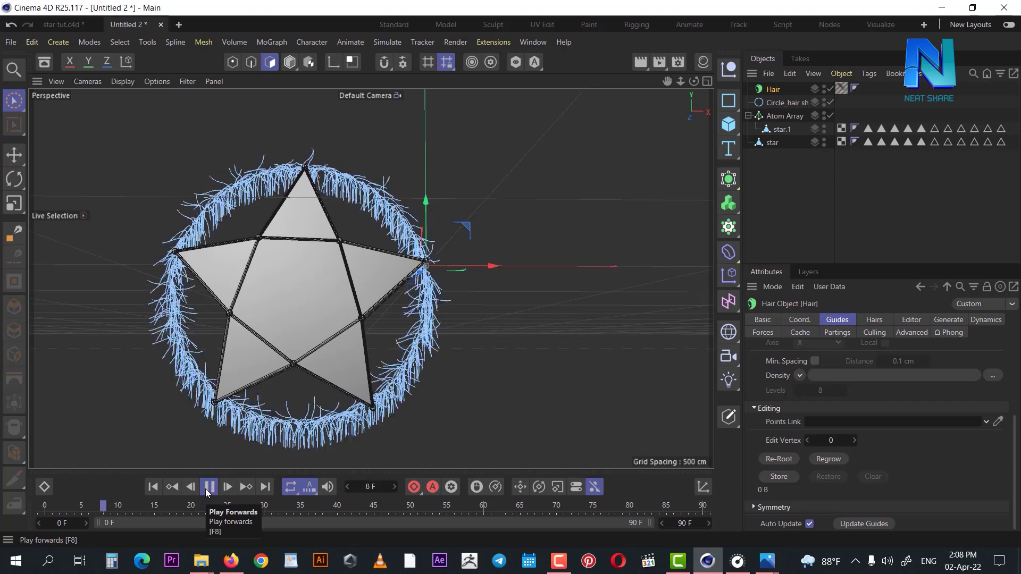
left_click(207, 488)
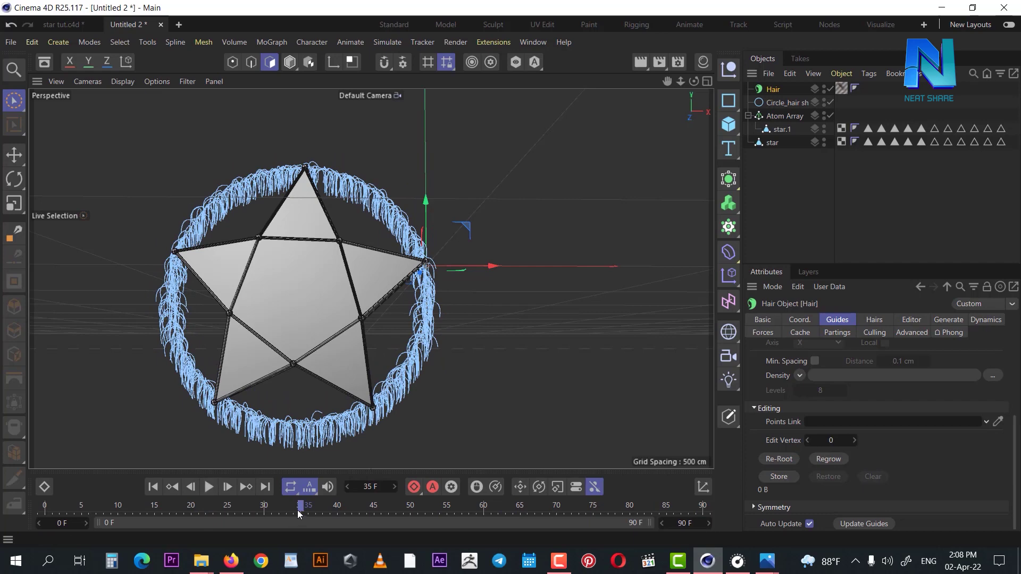
left_click(207, 493)
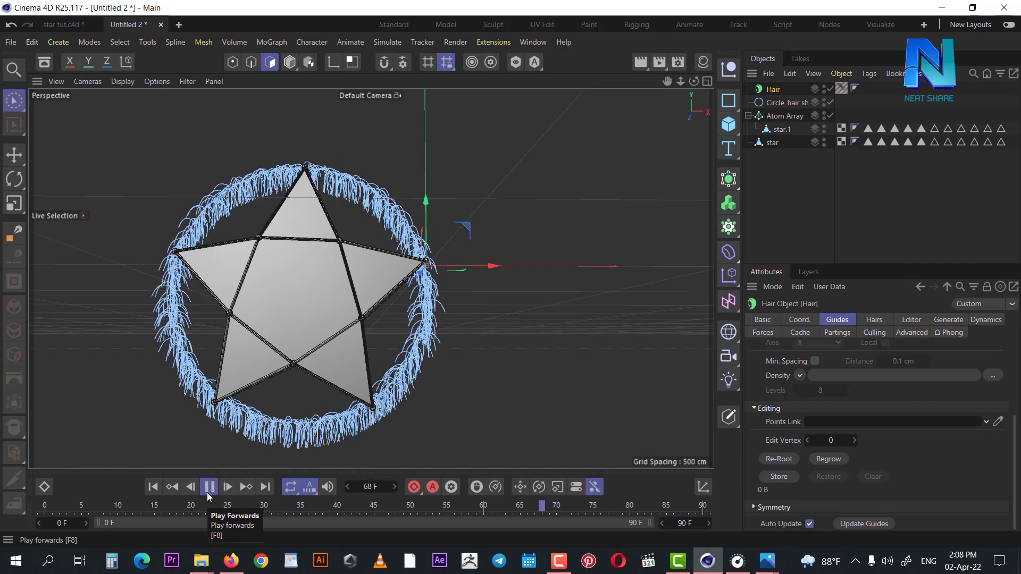
left_click(206, 492)
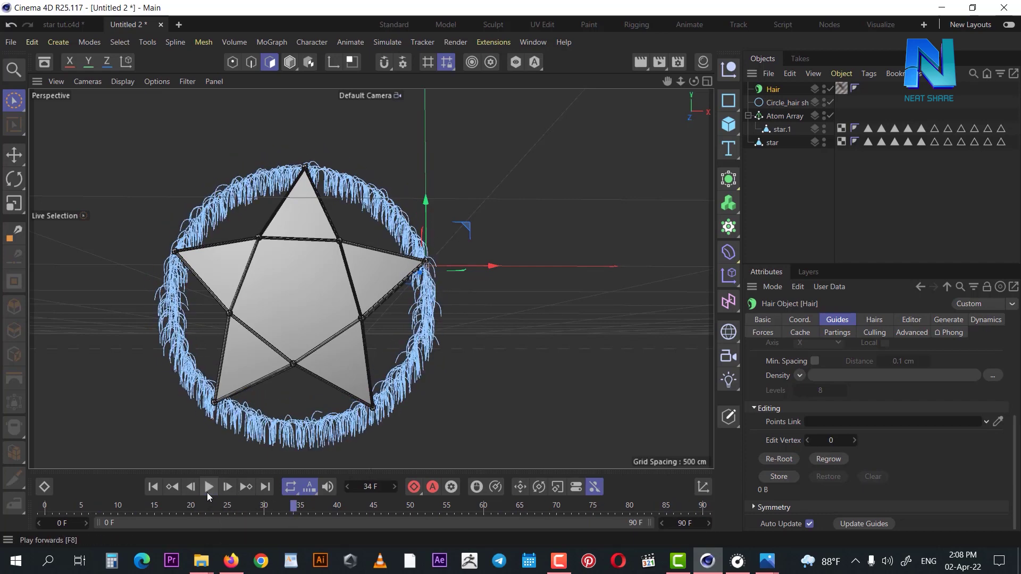
left_click(676, 62)
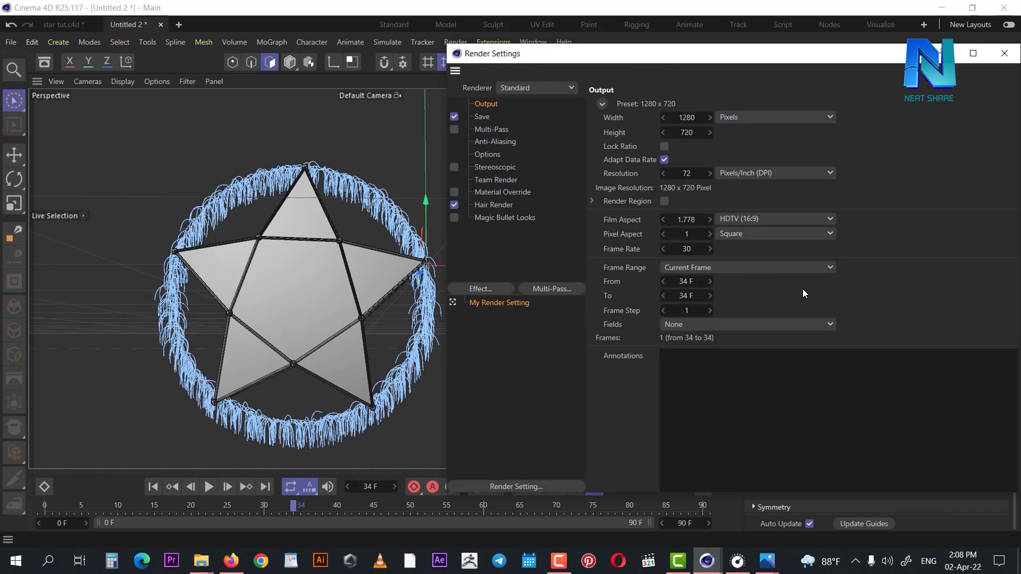
left_click(722, 266)
left_click(730, 295)
left_click(1018, 44)
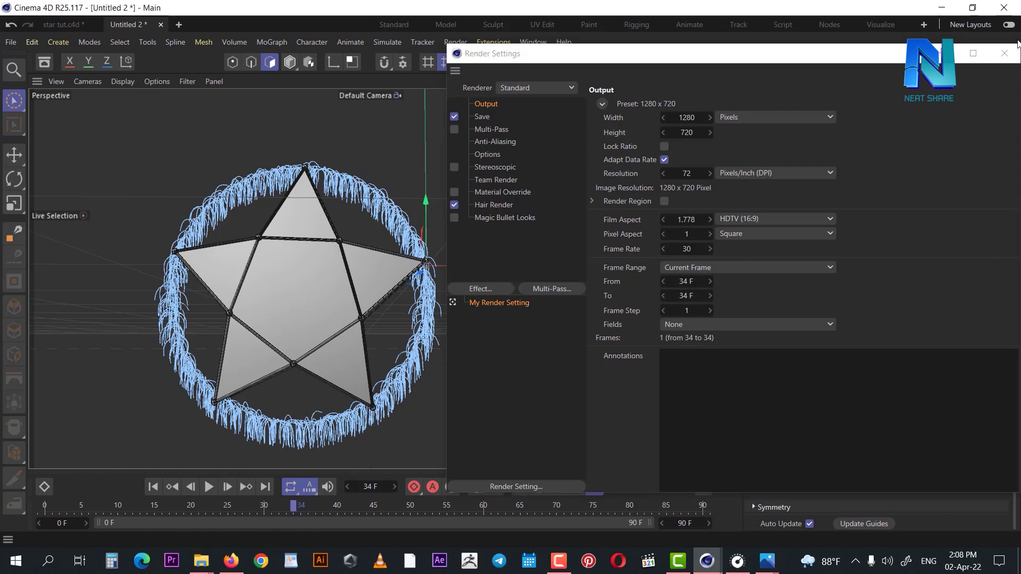
left_click(1012, 52)
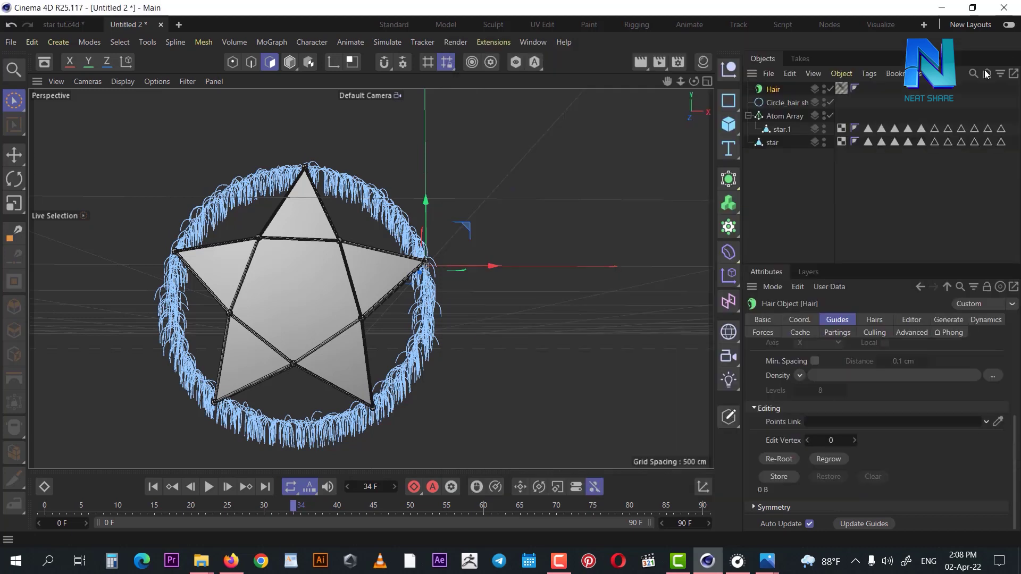
left_click(645, 60)
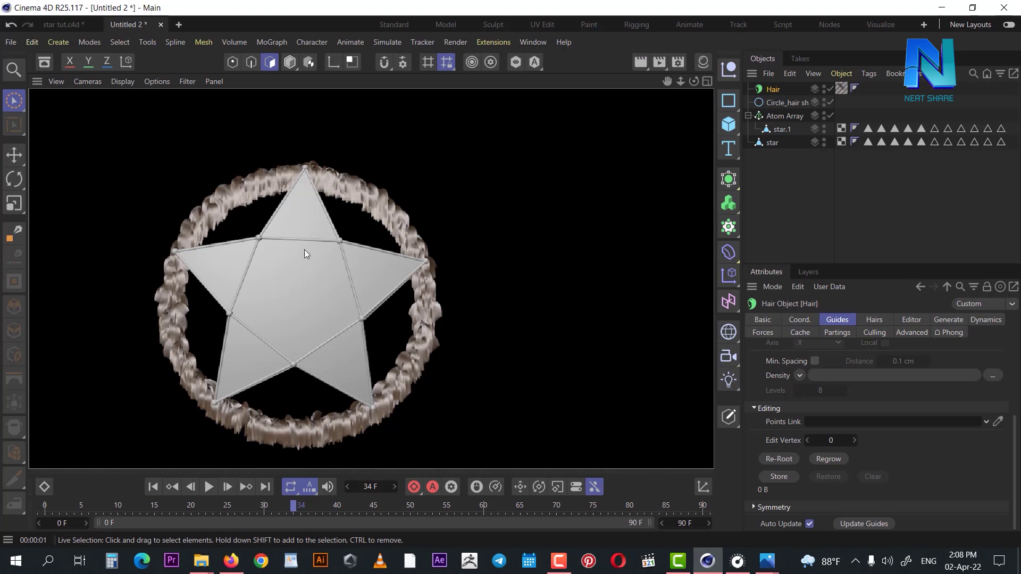
left_click(887, 245)
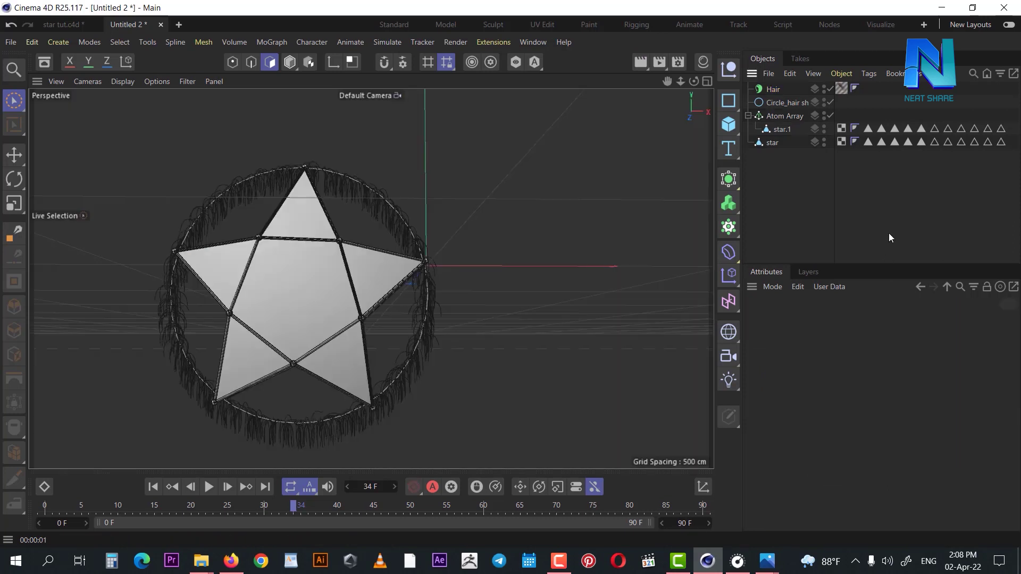
Step: Set the Hair object's root placement to As Guides, then review the Editor and Generate settings
left_click(773, 89)
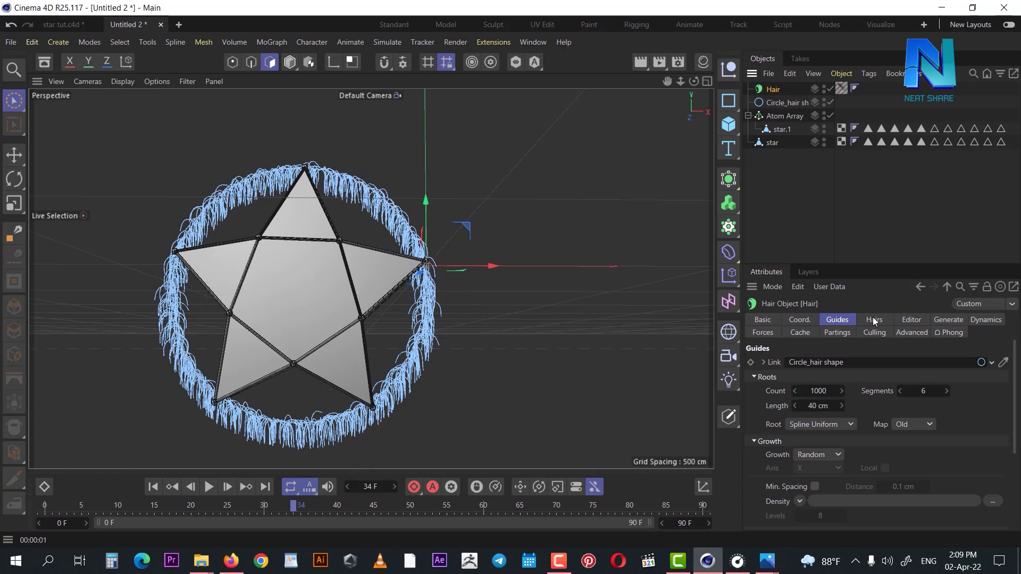
left_click(874, 319)
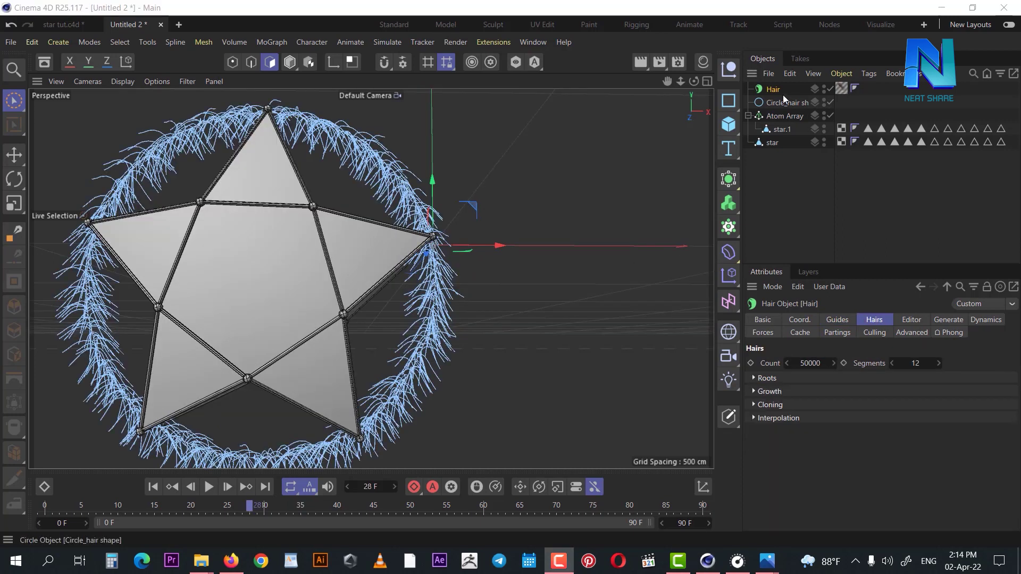
left_click(842, 391)
left_click(770, 378)
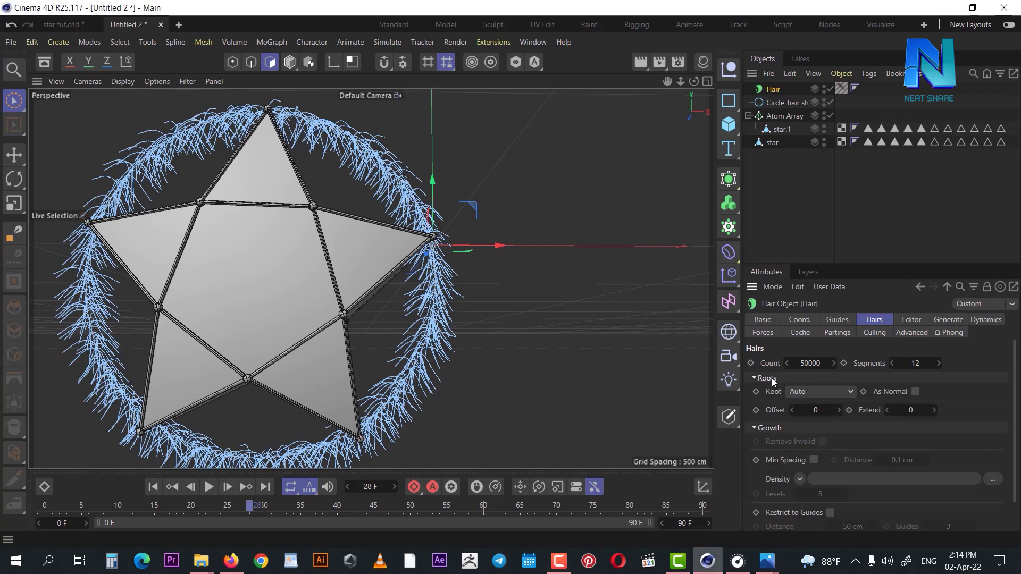
left_click(846, 392)
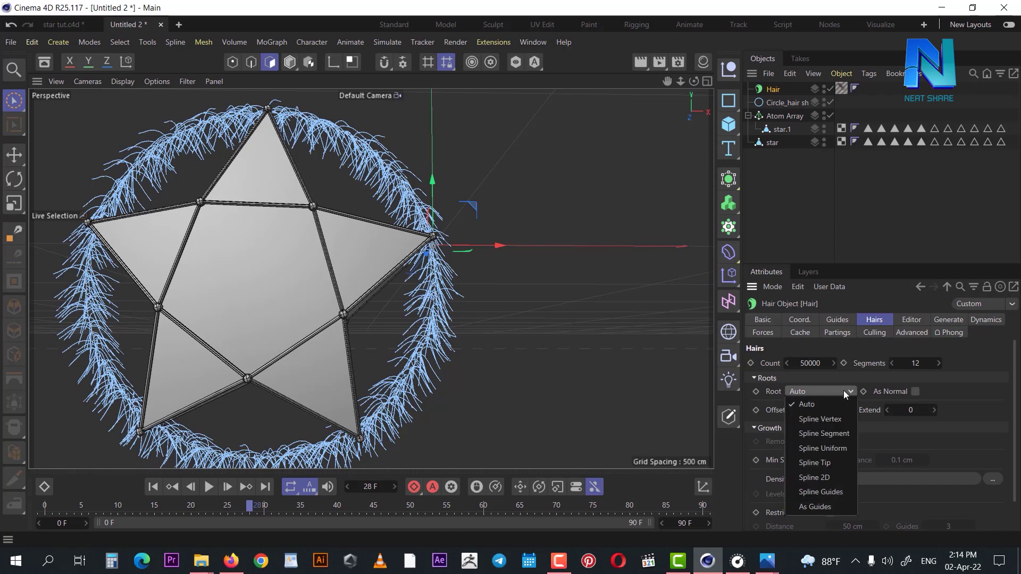
left_click(838, 506)
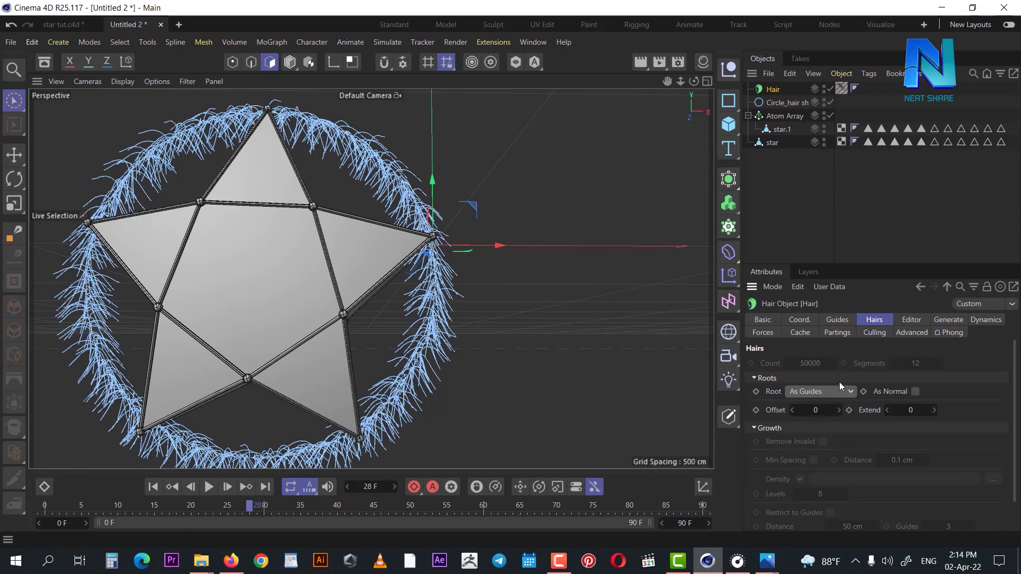
left_click(911, 319)
left_click(939, 321)
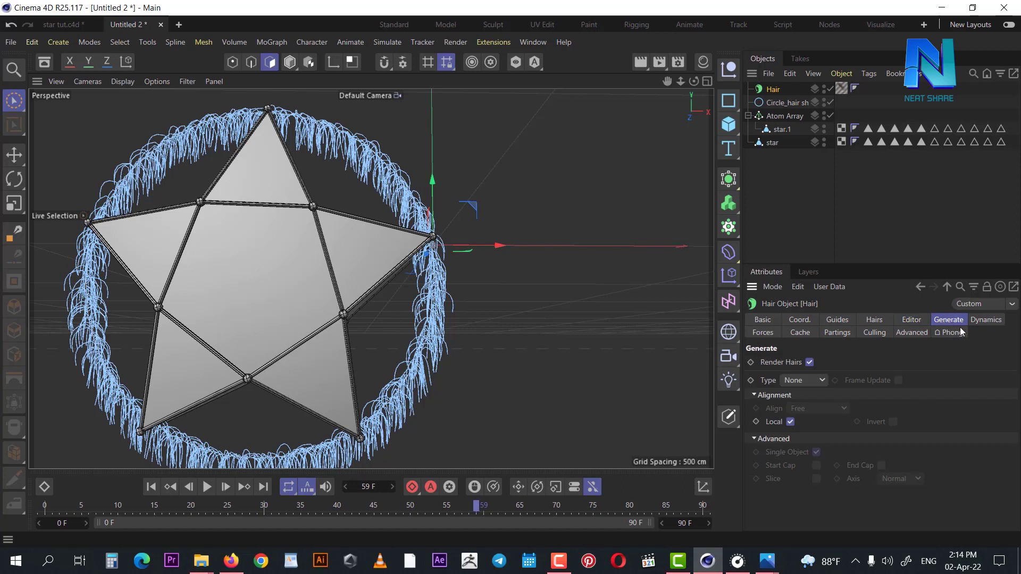
Step: Preview the hair dynamics simulation, then set Rest Hold to 50% and replay
left_click(992, 321)
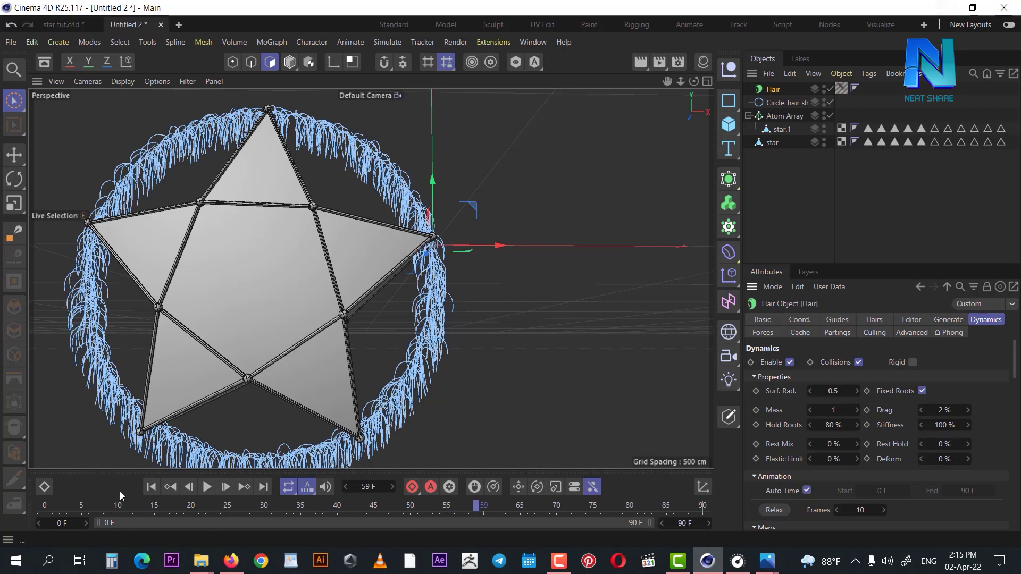
left_click(203, 487)
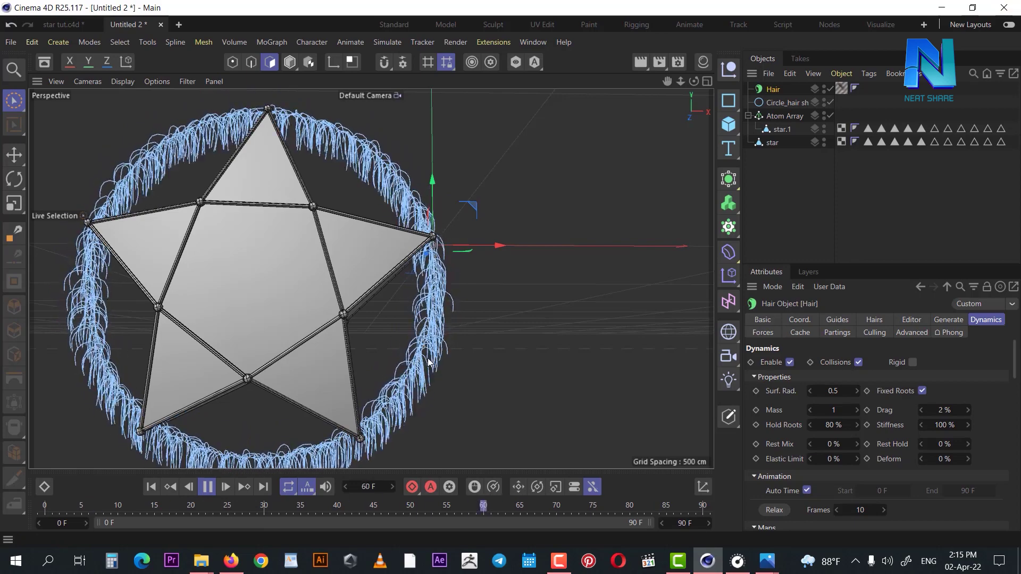
left_click(212, 490)
left_click(945, 444)
left_click(946, 445)
type("50")
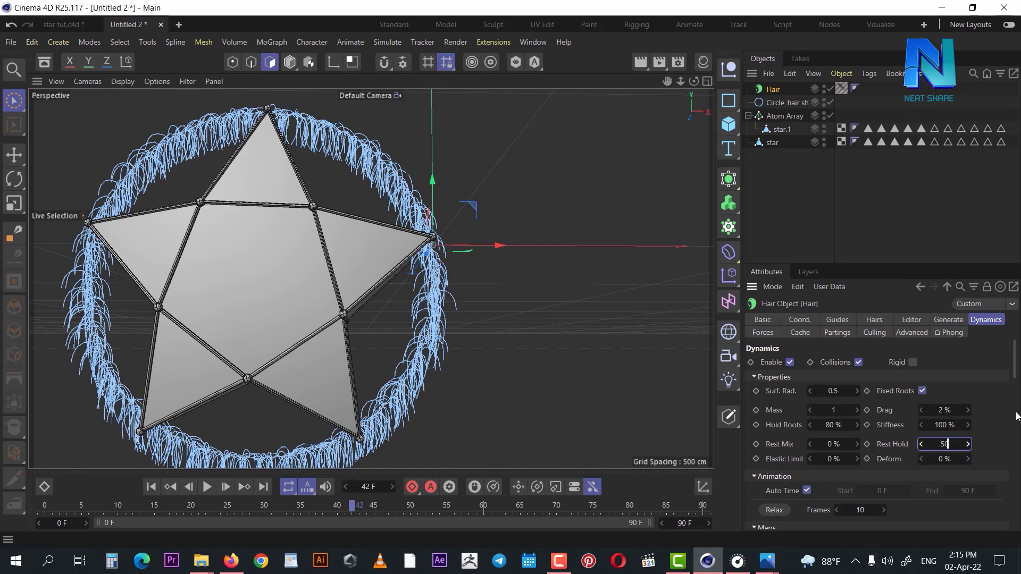
left_click(1014, 413)
scroll(969, 423, "up", 3)
left_click(207, 487)
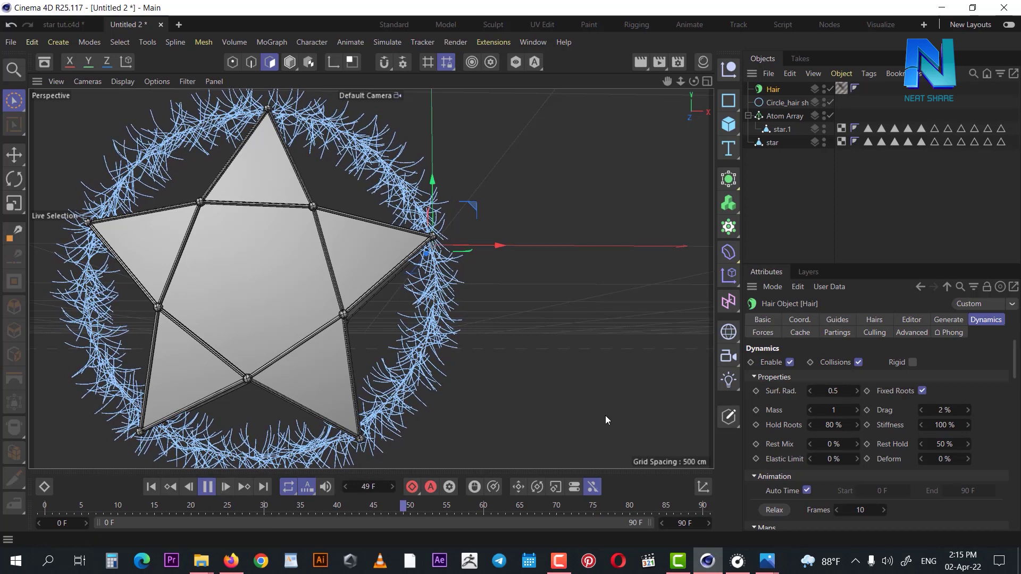
left_click(207, 486)
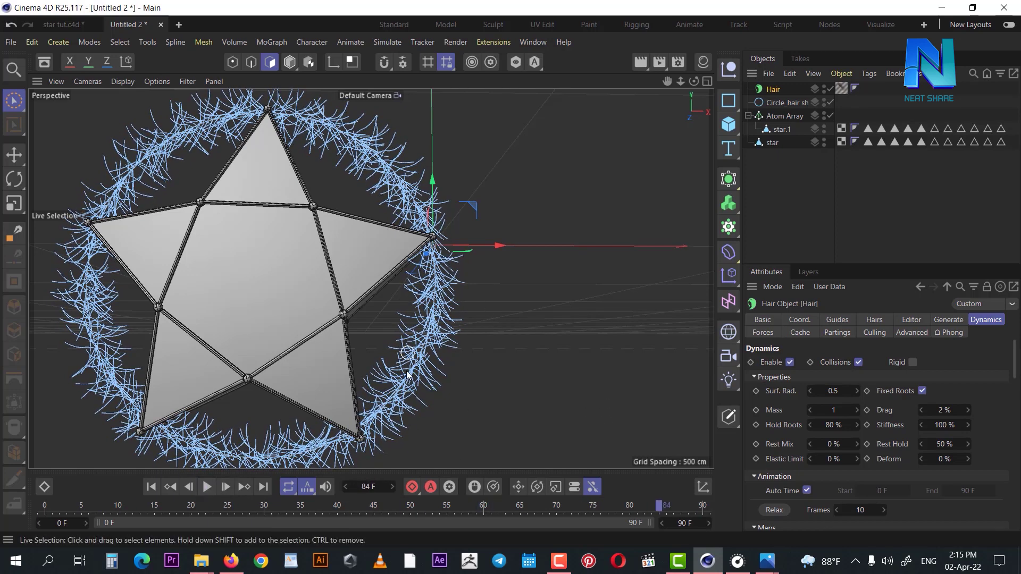
Step: Lower Rest Hold to 10% and replay the hair simulation
left_click(943, 445)
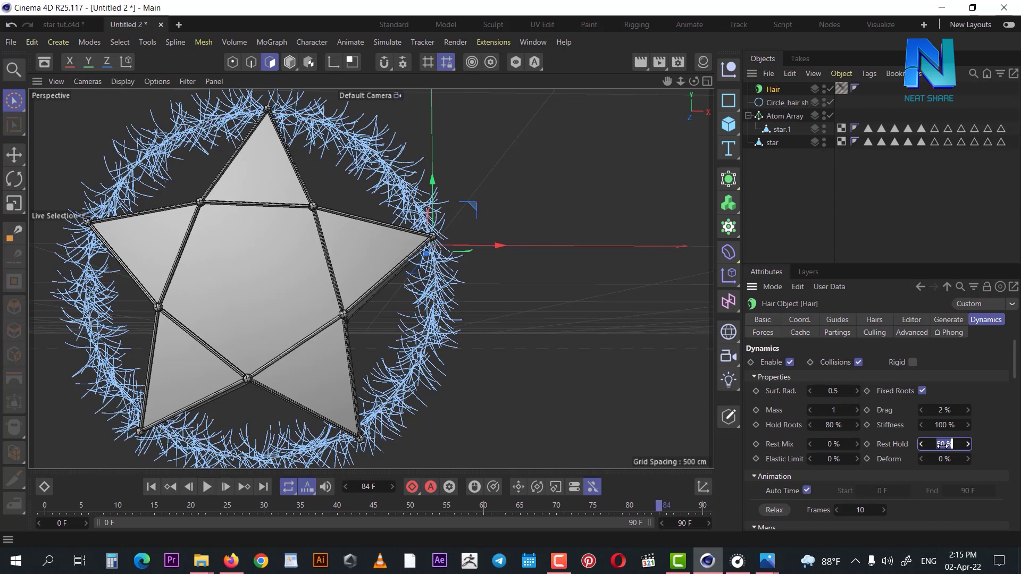
type("40")
key("Return")
type("10")
key("Return")
left_click(207, 486)
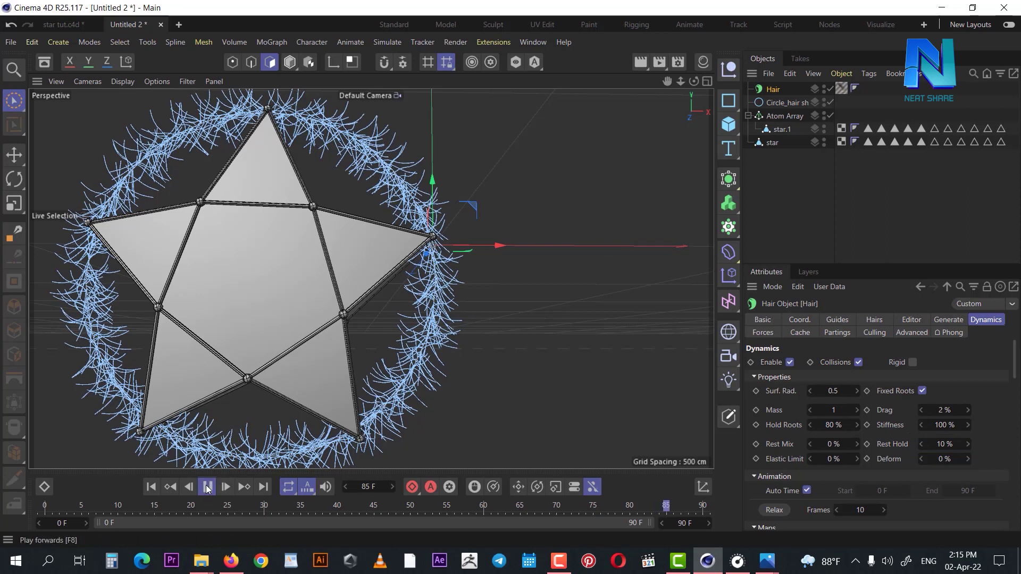
left_click(207, 486)
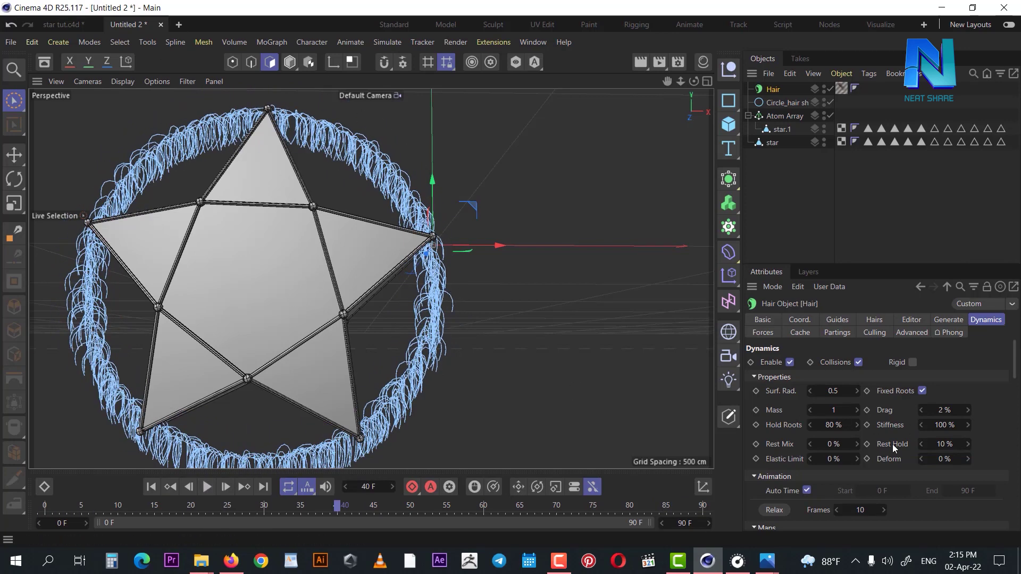
Step: Set Rest Hold to 40% and play the simulation again
left_click(938, 443)
type("40")
key("Return")
left_click(208, 487)
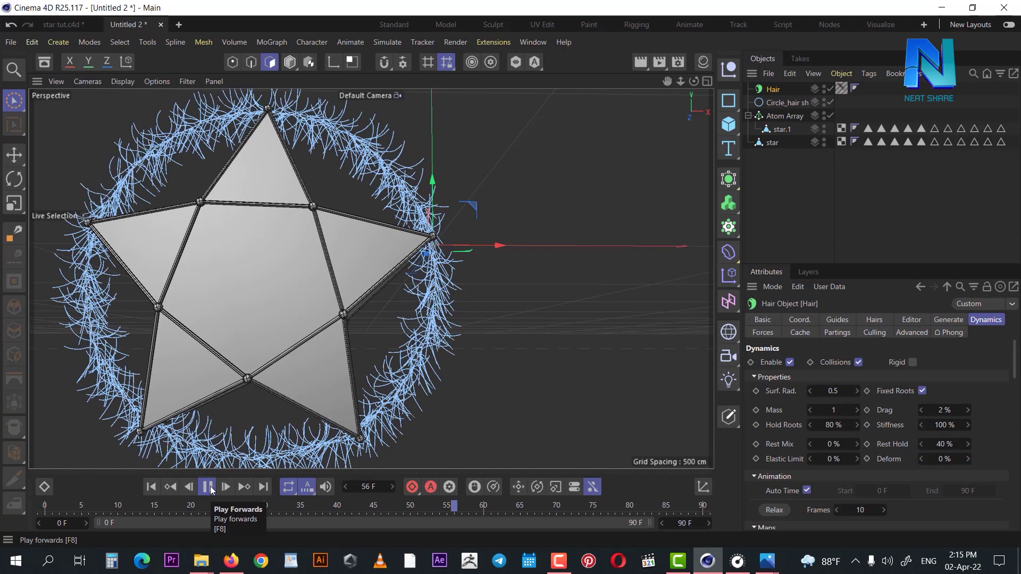
Step: Stop playback at frame 29, orbit to show the star's thickness, and render a preview
left_click(212, 486)
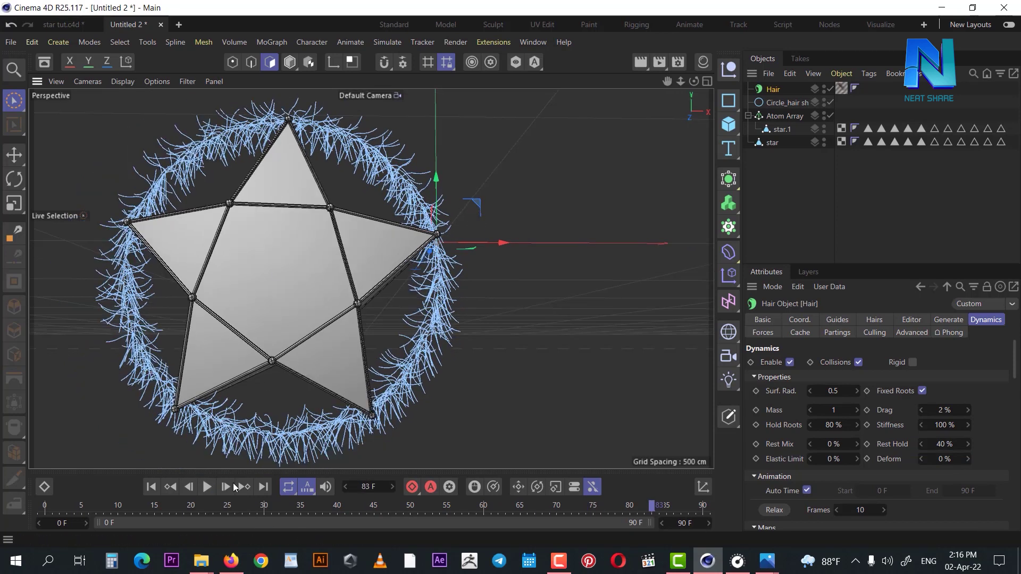
left_click(205, 487)
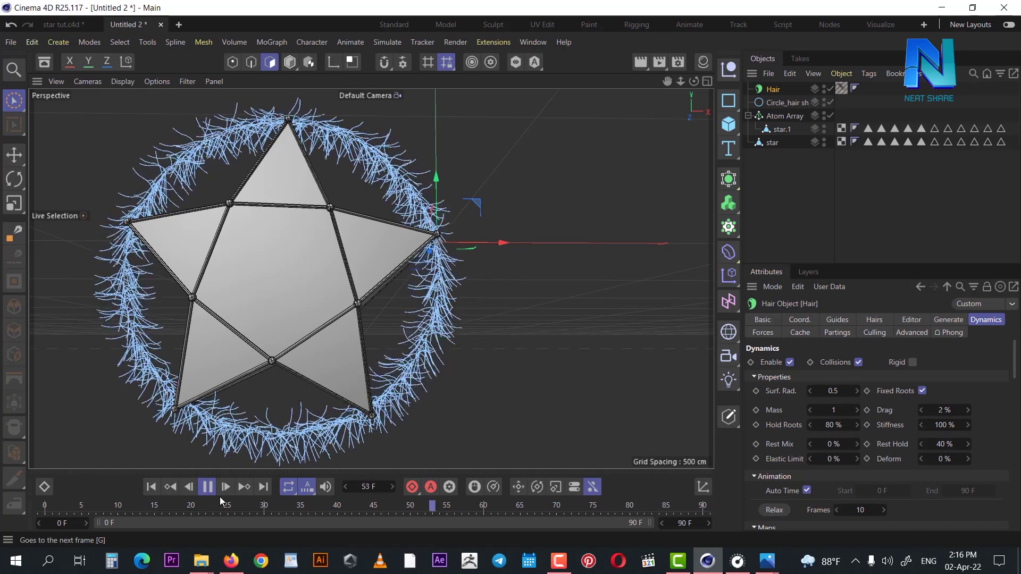
left_click(206, 487)
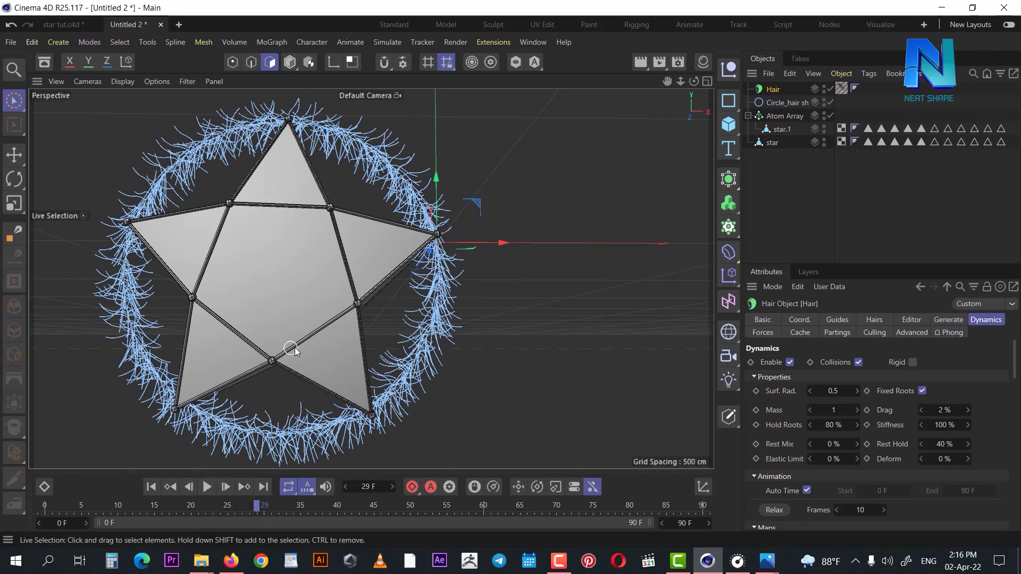
left_click_drag(400, 283, 405, 275, "alt")
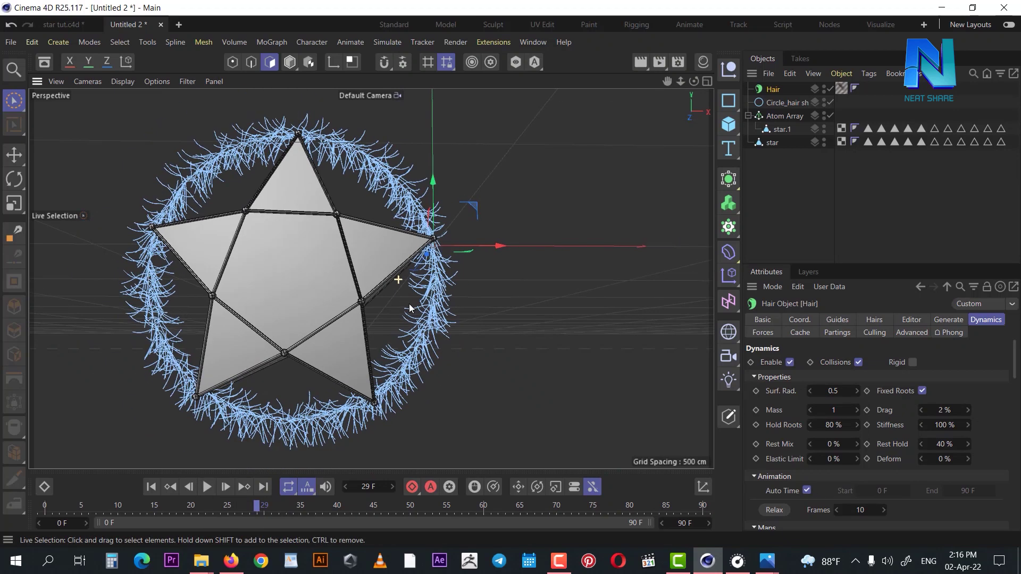
mouse_move(434, 278)
left_mouse_down("alt")
mouse_move(181, 304)
mouse_move(400, 277)
left_mouse_up("alt")
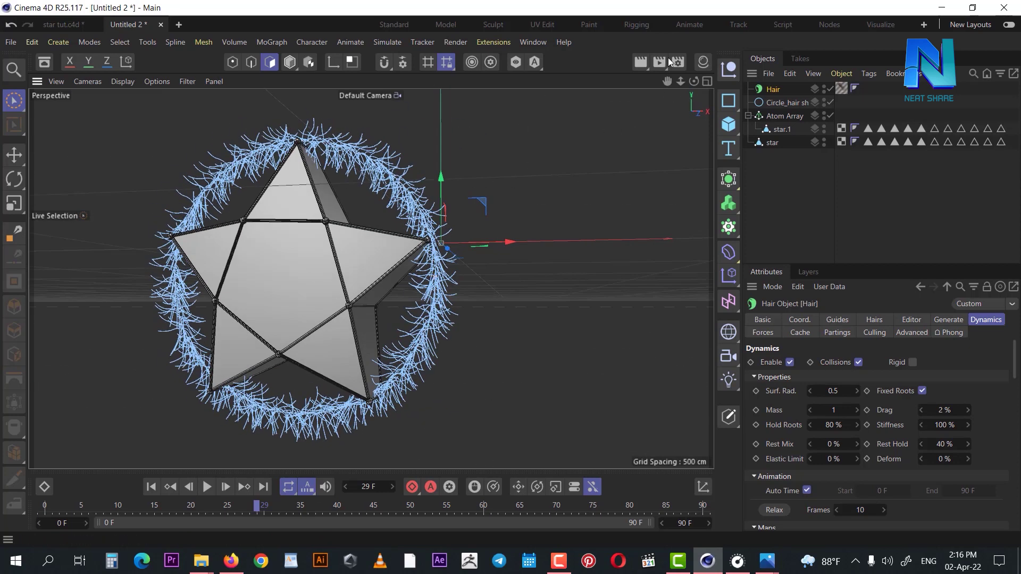
left_click(645, 63)
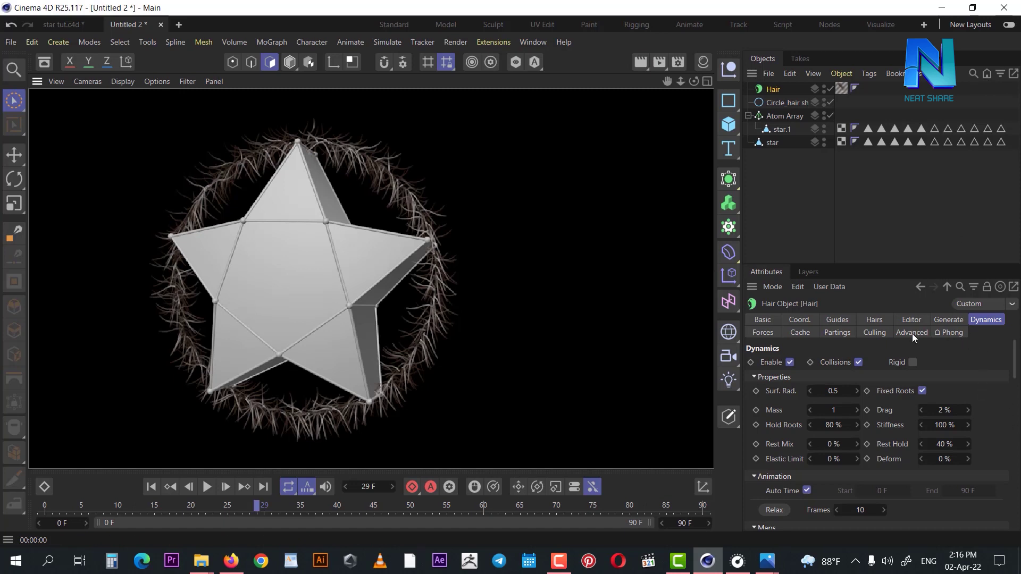
left_click(761, 333)
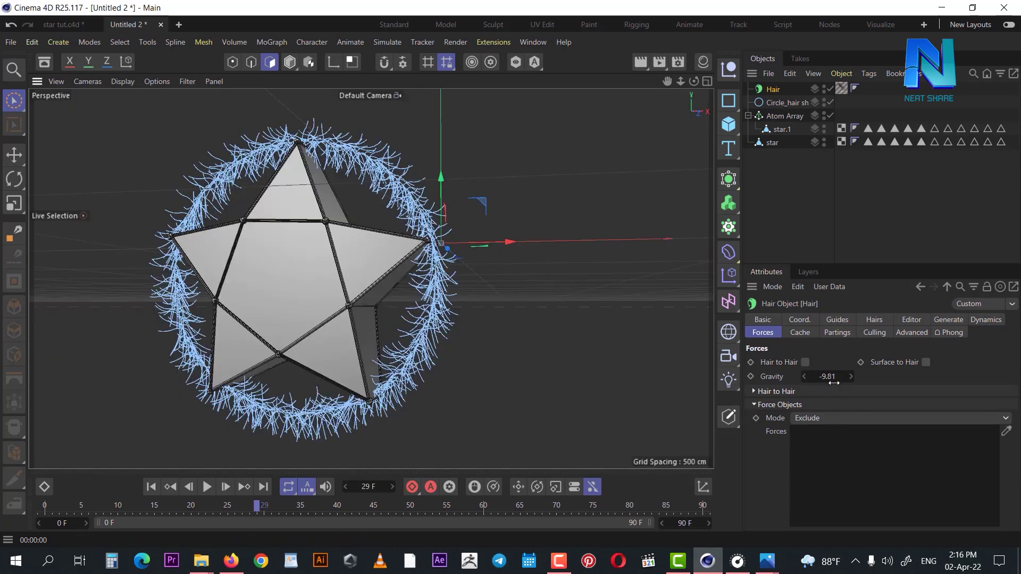
Step: Set hair gravity to 0, play the simulation and render a preview
left_click(828, 377)
type("0")
key("Return")
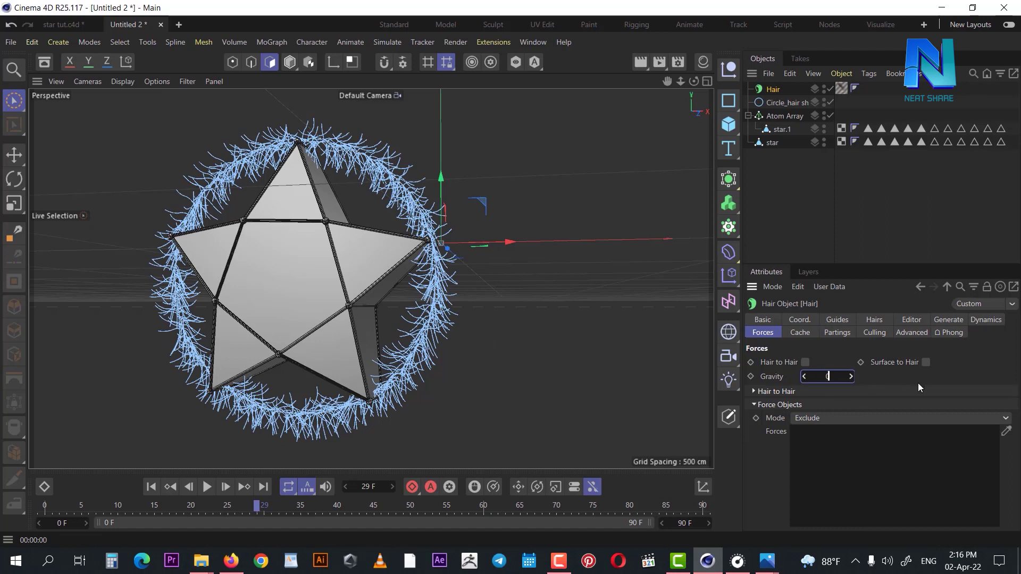
left_click(206, 487)
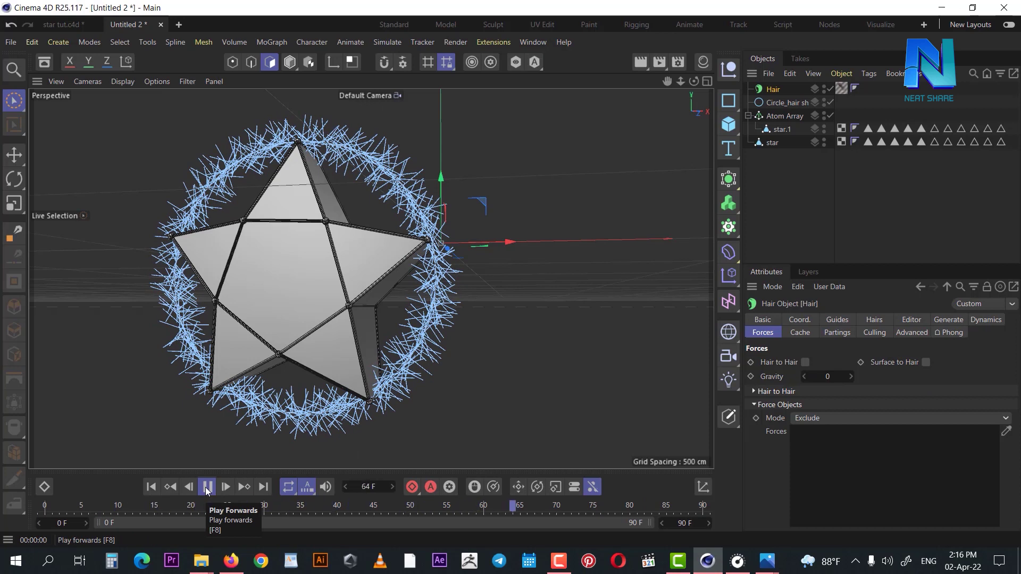
left_click(206, 487)
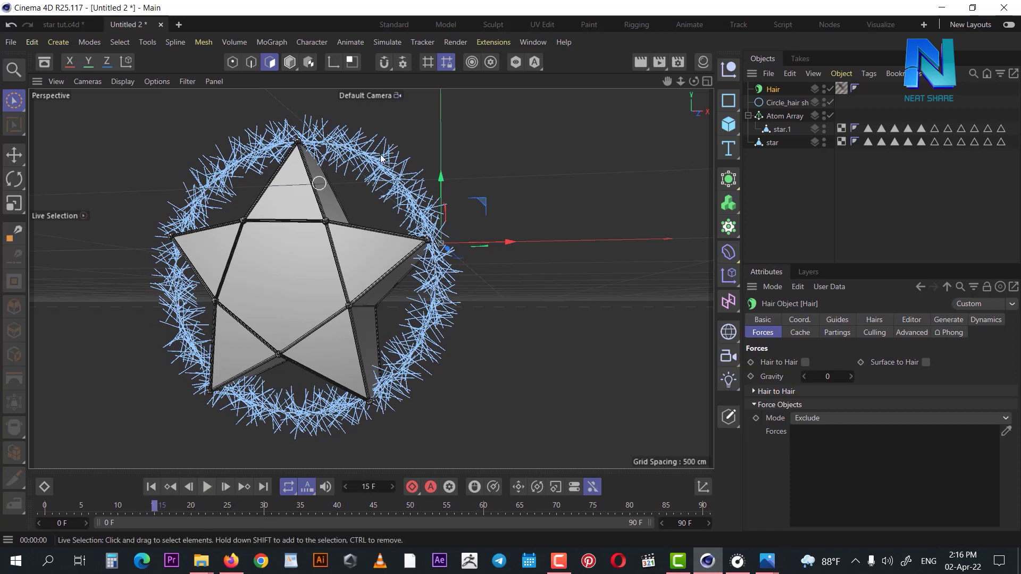
left_click(641, 63)
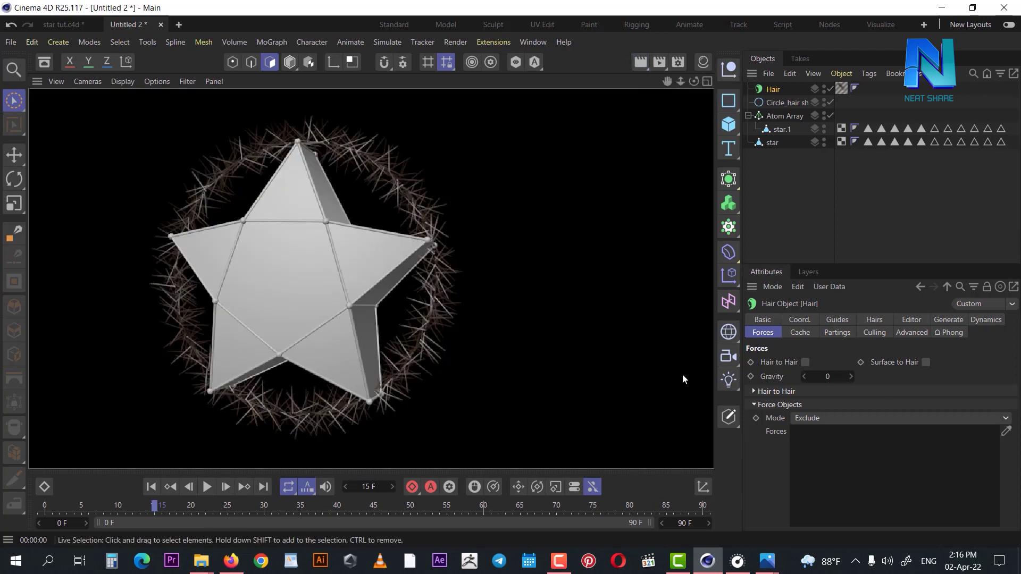
Step: Change gravity to 7, then 6, replaying the simulation to preview each
left_click_drag(828, 379, 837, 379)
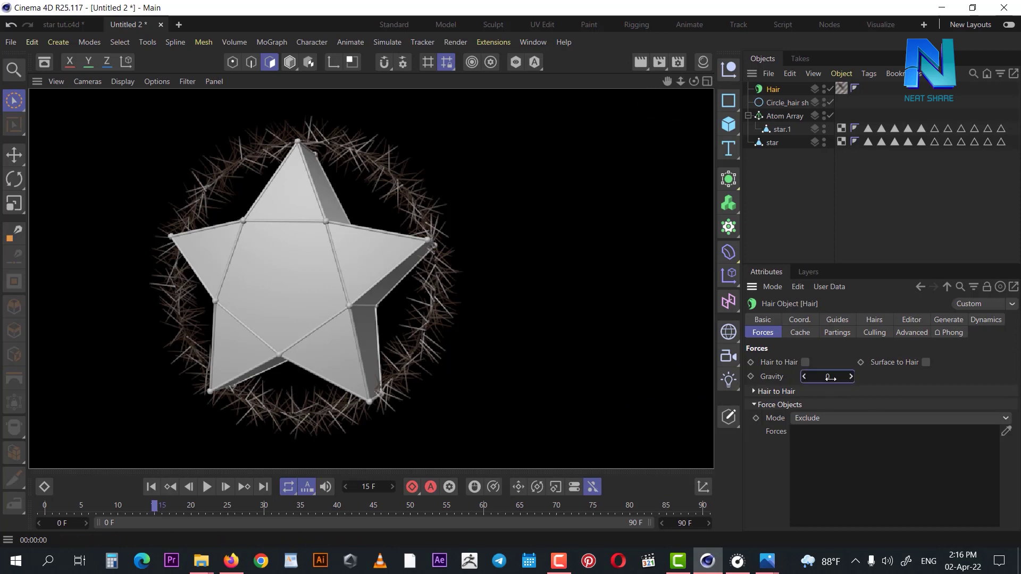
double_click(827, 376)
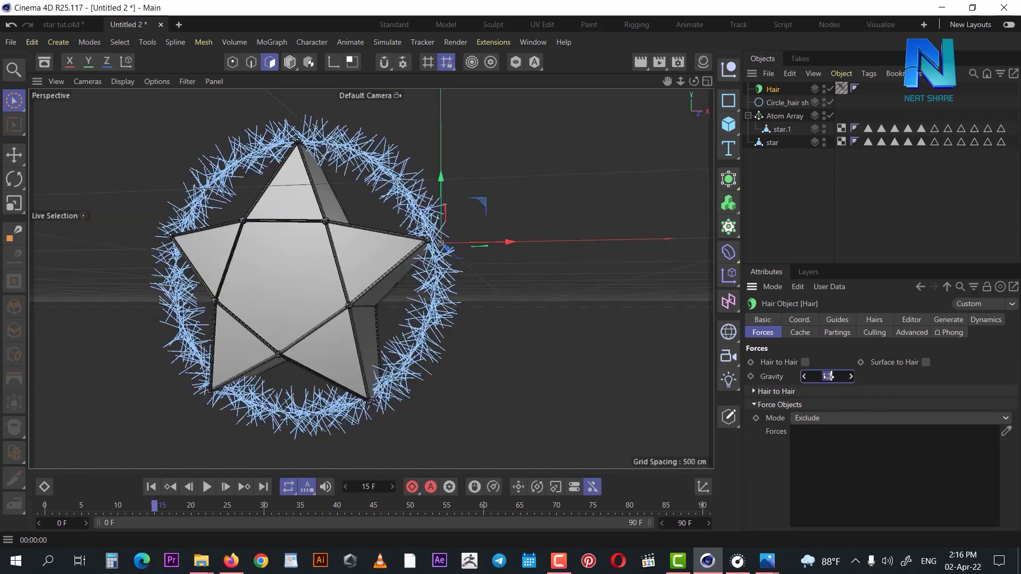
type("7")
left_click(849, 405)
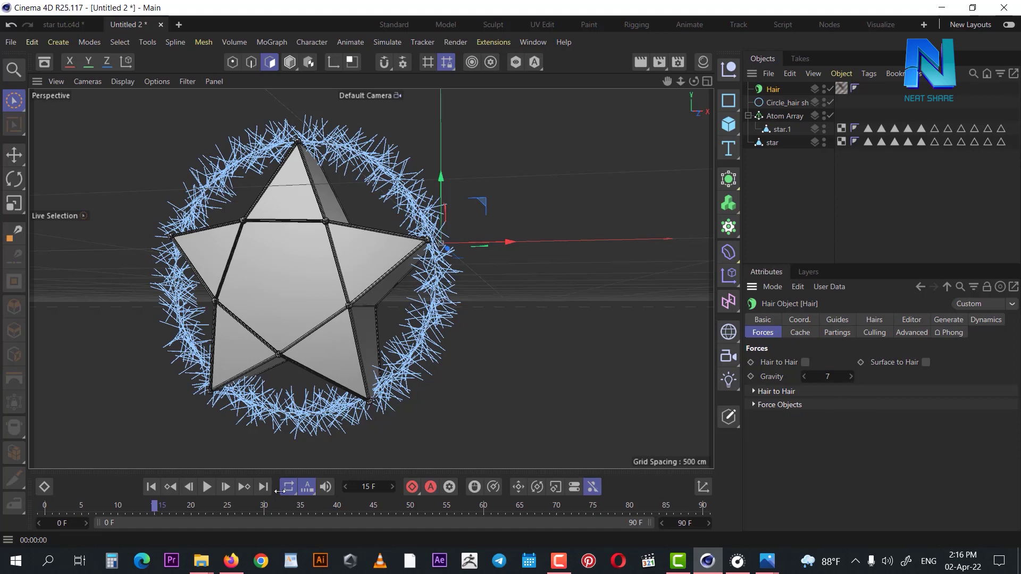
left_click(208, 487)
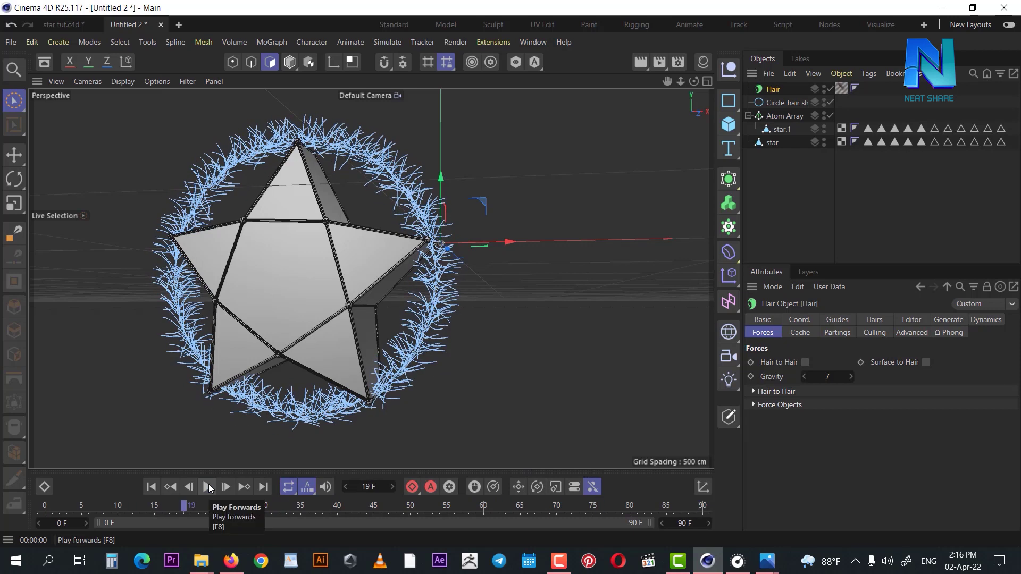
left_click(824, 377)
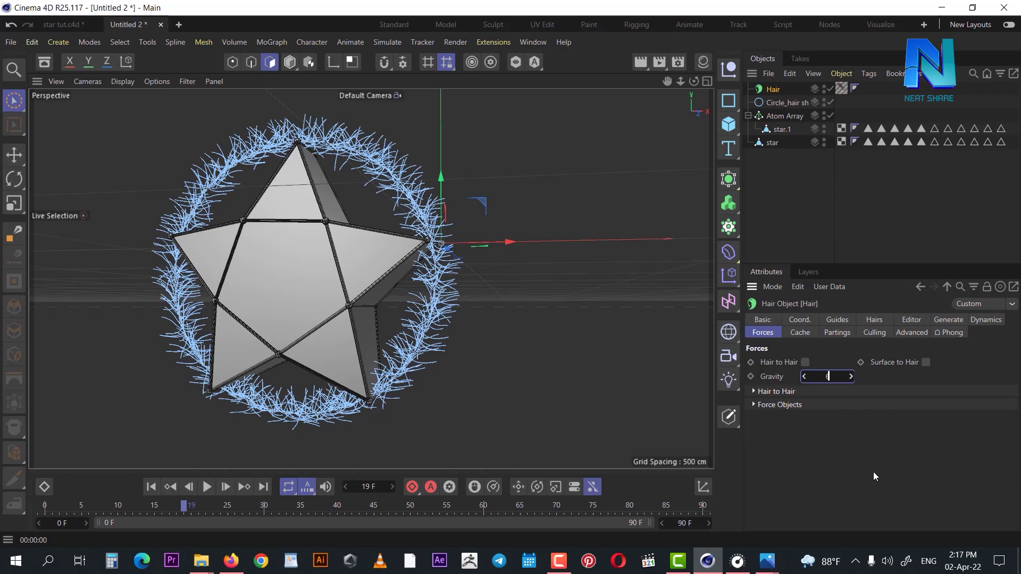
type("6")
left_click(213, 487)
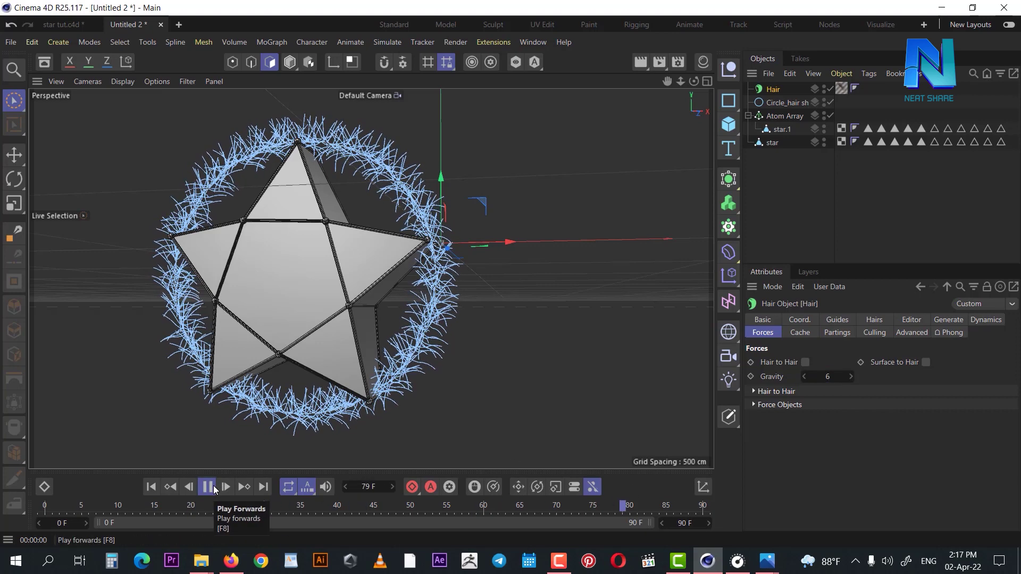
Step: Stop playback at frame 28 and save the project as star tutorial.c4d
left_click(213, 487)
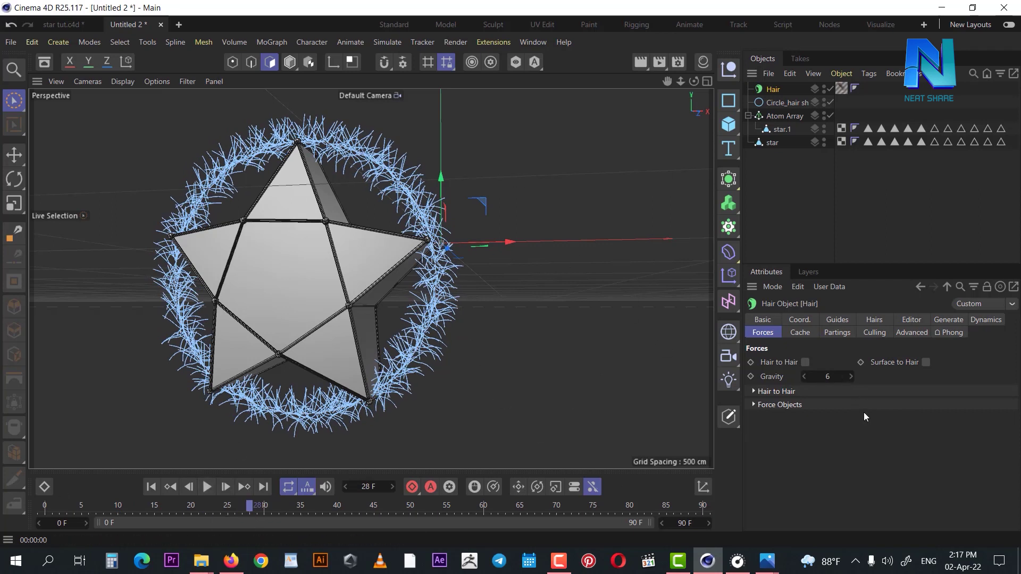
key("ctrl+s")
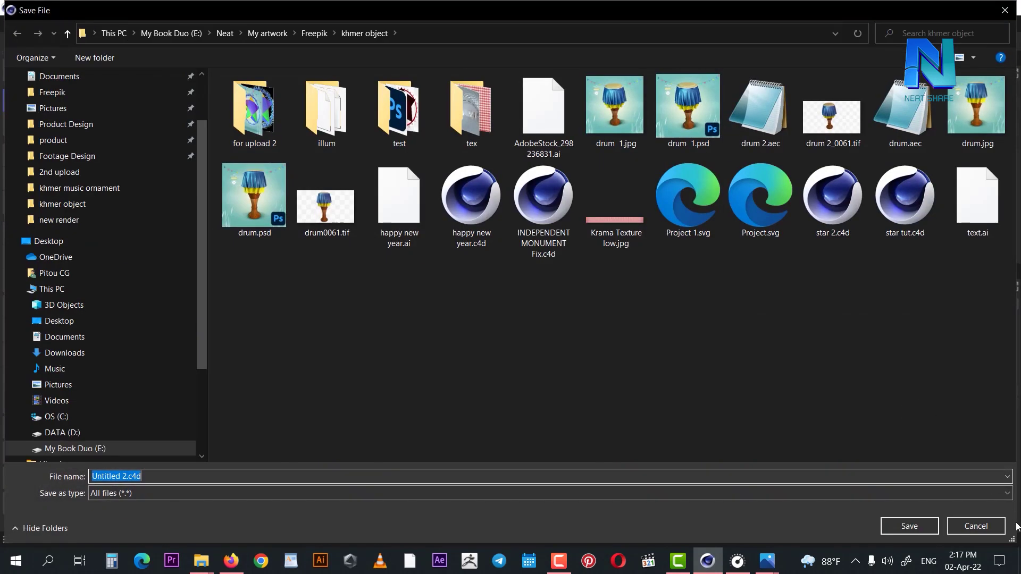
left_click(991, 527)
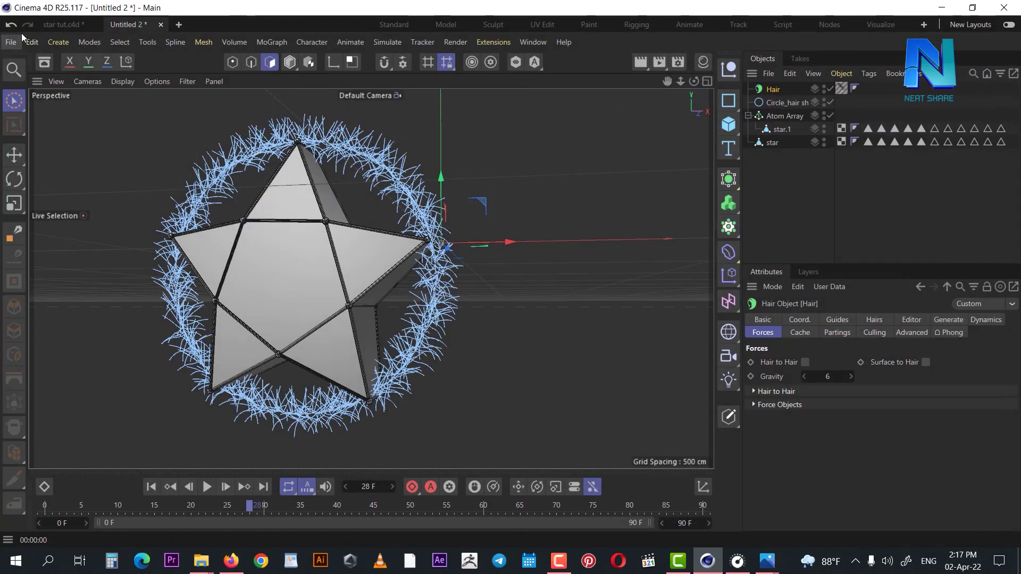
left_click(10, 42)
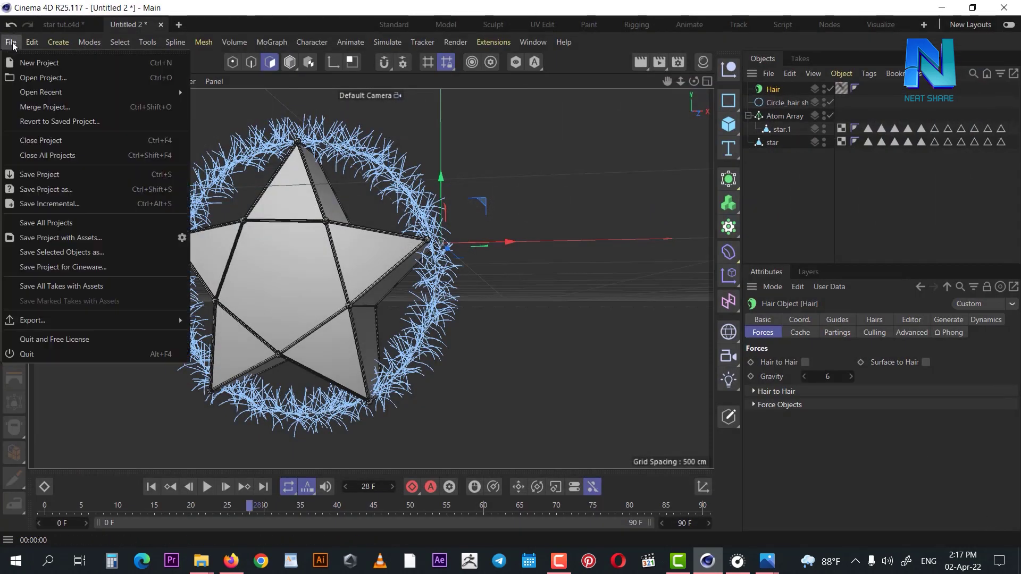
left_click(98, 177)
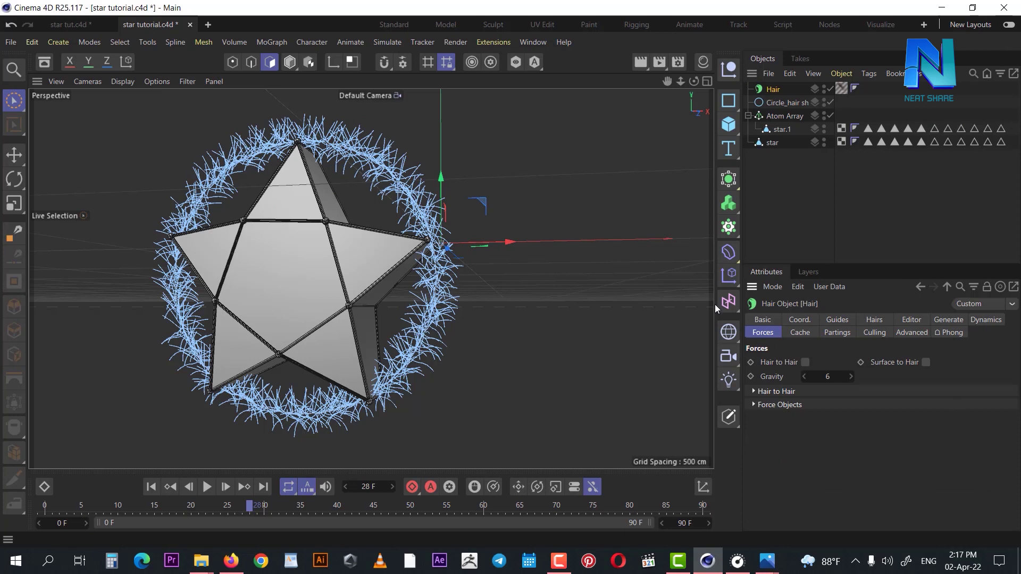
Step: Regrow the hair guides and play the animation through to frame 60
left_click(754, 391)
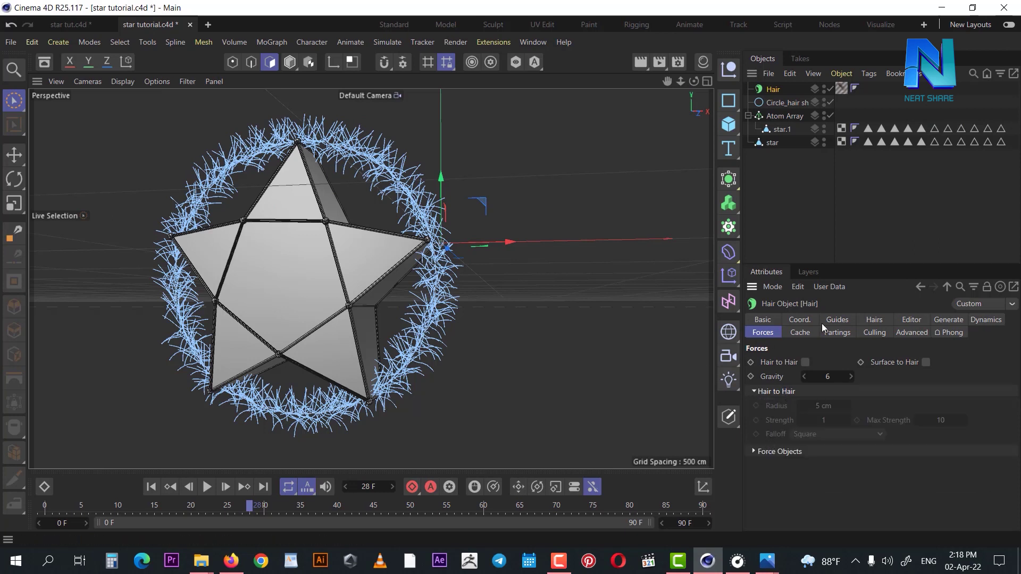
left_click(837, 319)
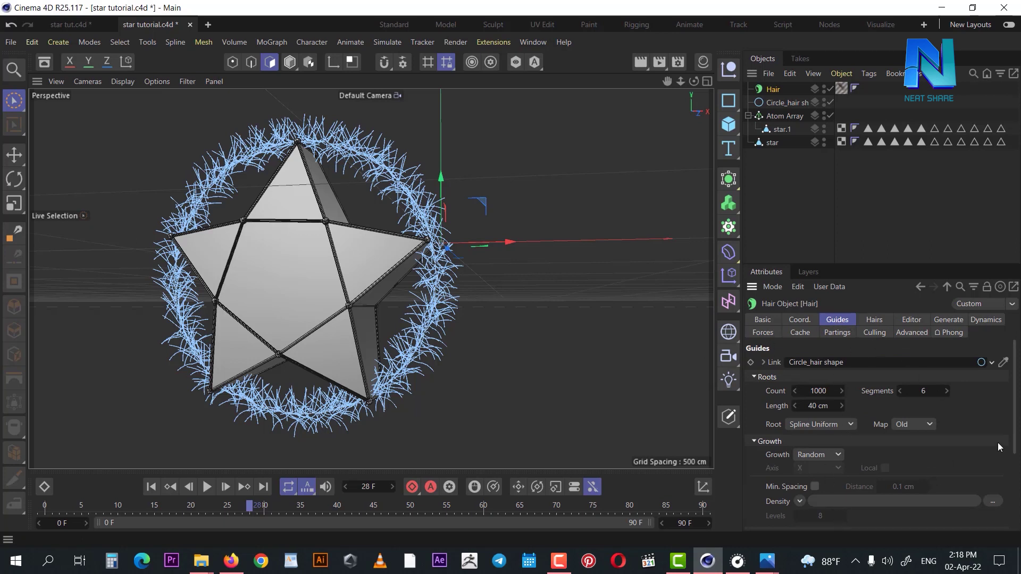
scroll(1016, 446, "down", 2)
scroll(1016, 445, "down", 2)
scroll(1016, 445, "up", 3)
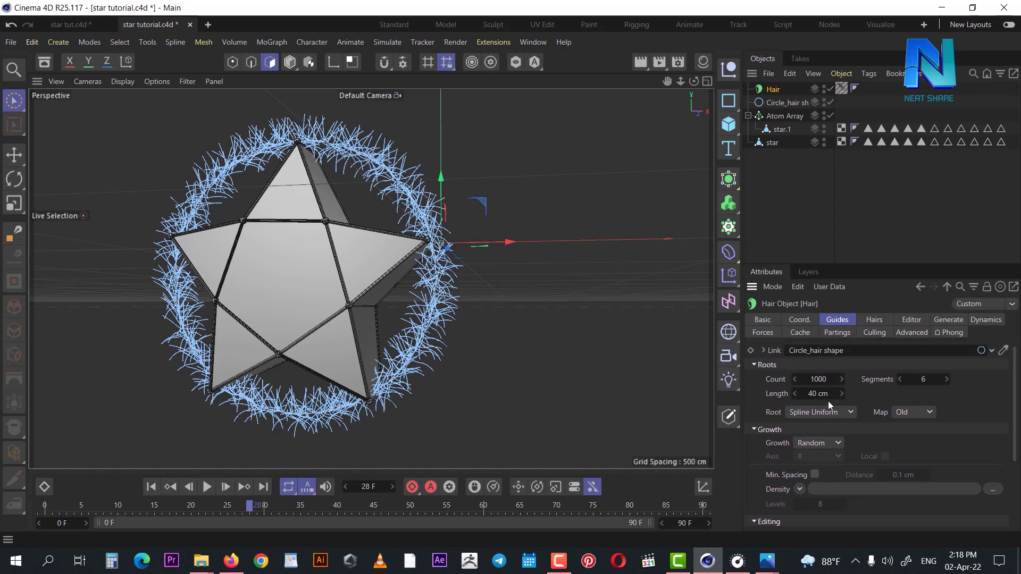
scroll(1015, 408, "down", 3)
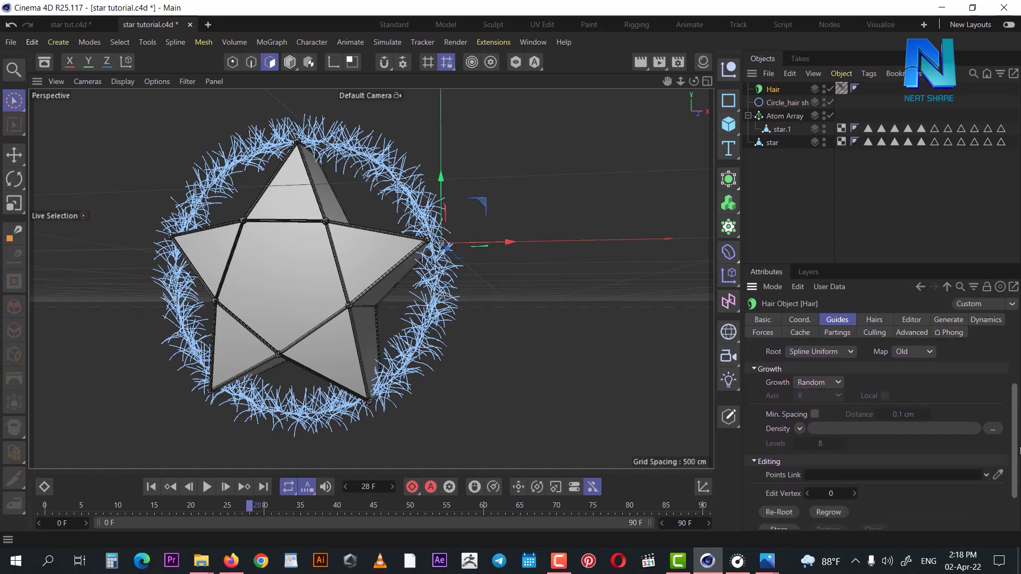
left_click(834, 482)
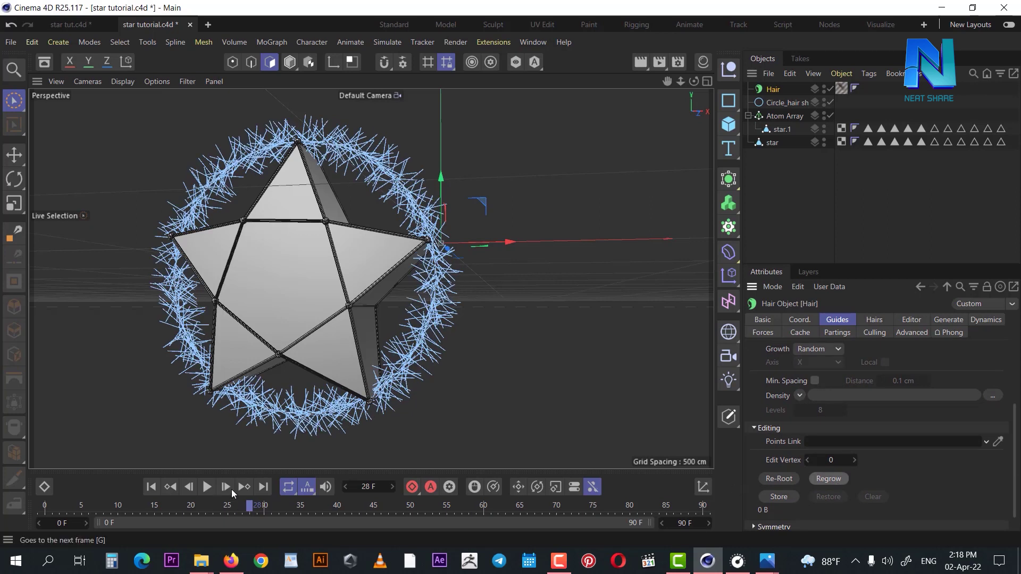
left_click(207, 487)
left_click(207, 487)
Step: Review the Hairs, Dynamics and Forces settings, then render a preview at frame 60
left_click(873, 320)
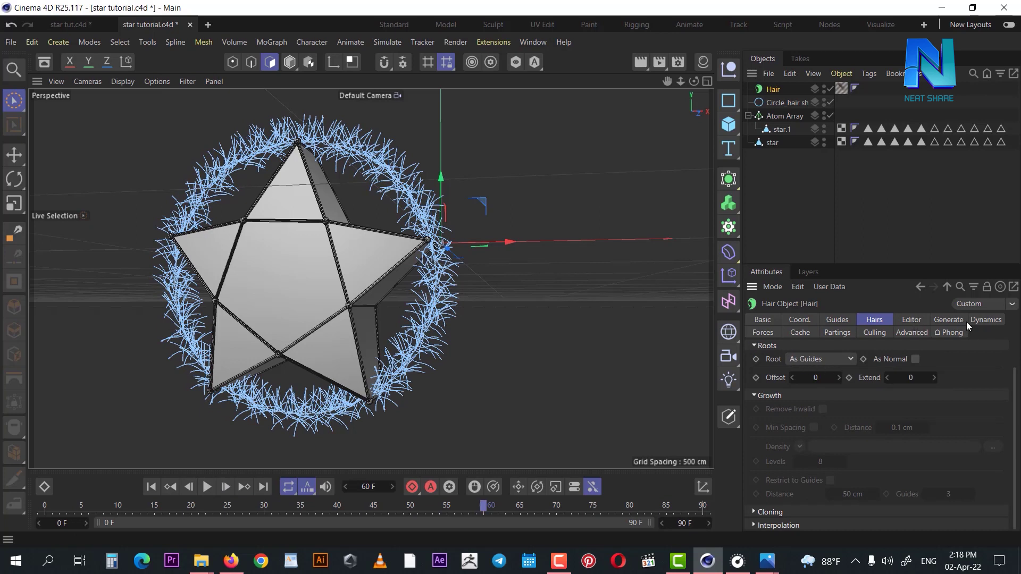
left_click(987, 320)
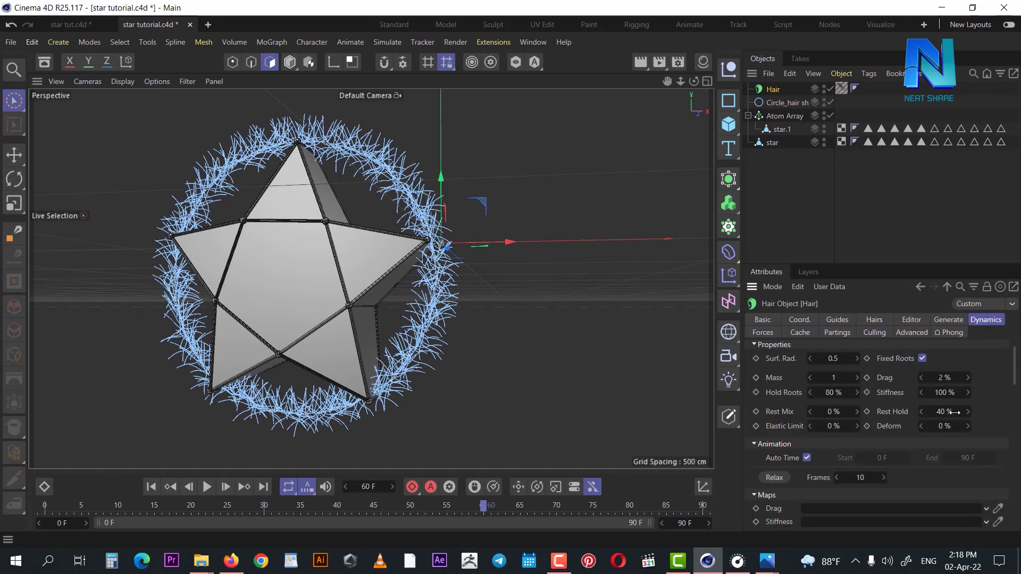
left_click(762, 333)
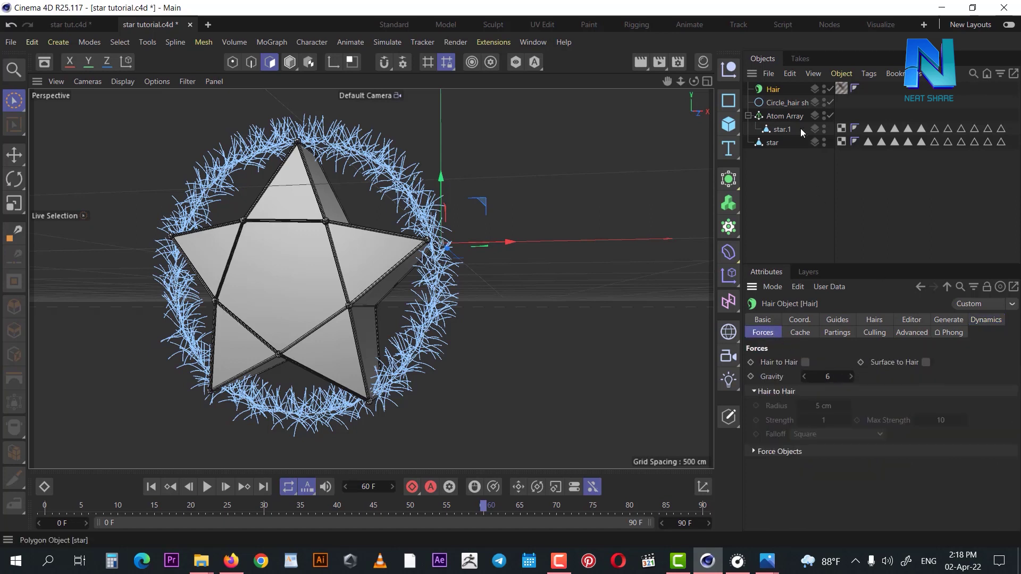
left_click(641, 62)
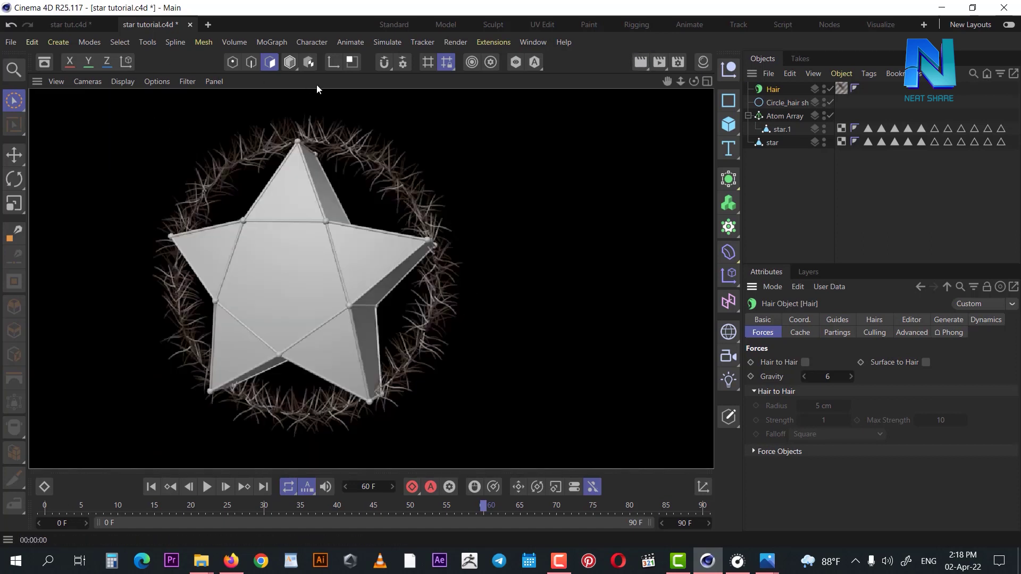
Step: Clear the render, select the Hair Material tag and show the Material Manager
left_click(821, 209)
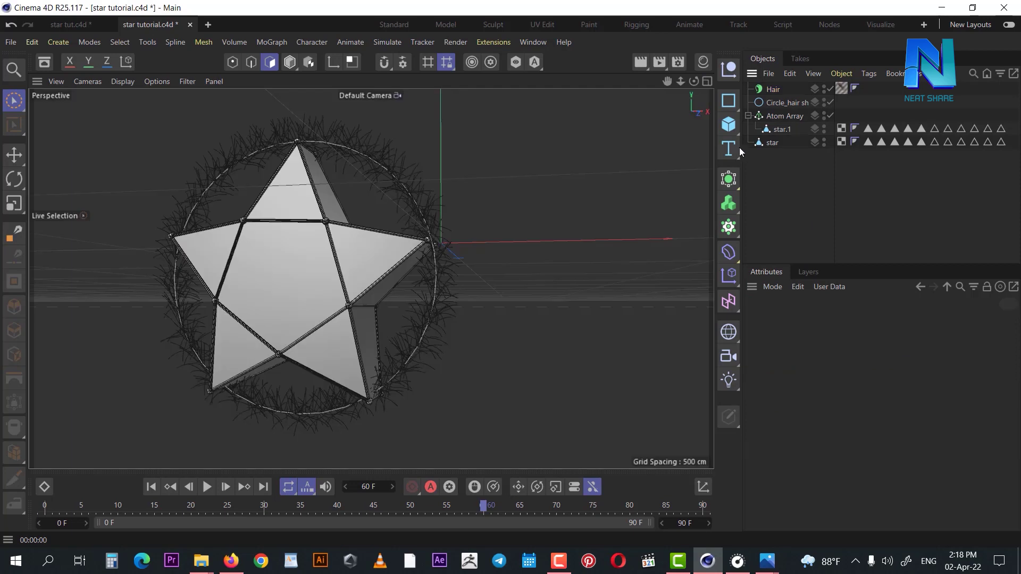
left_click(843, 89)
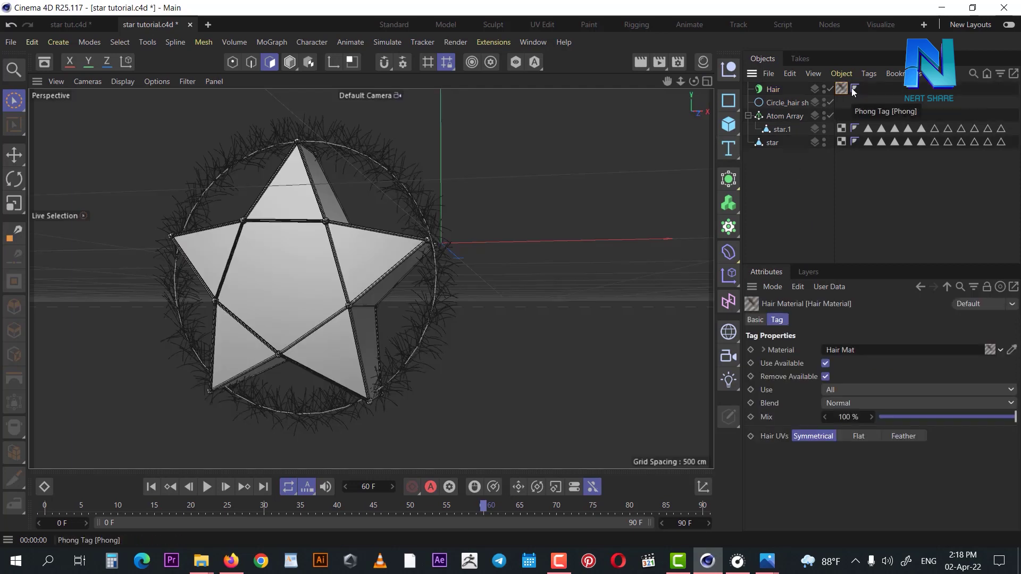
left_click(703, 63)
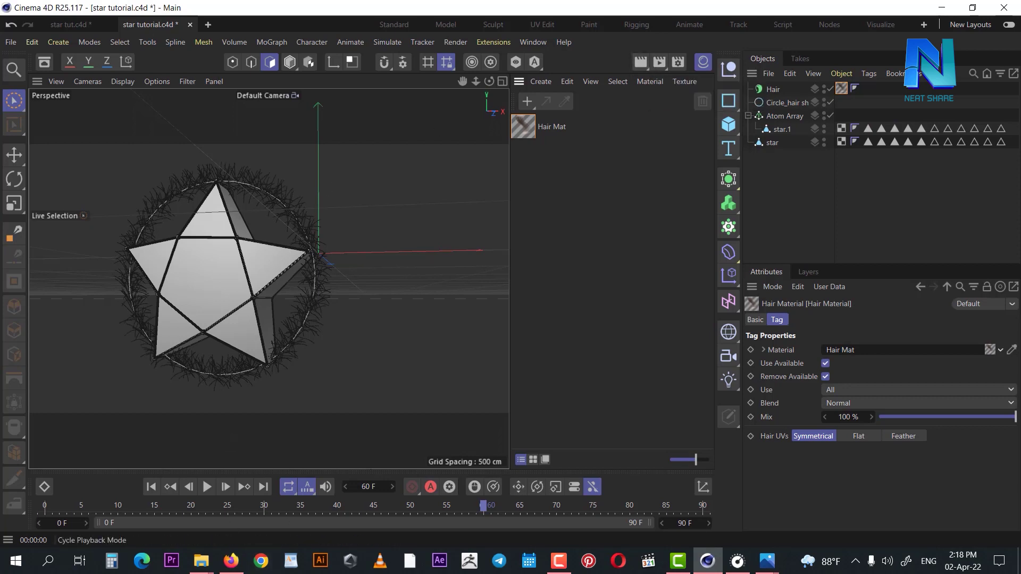
Step: In Hair Mat's Color gradient, make the first stop bright blue
left_click(573, 213)
double_click(526, 132)
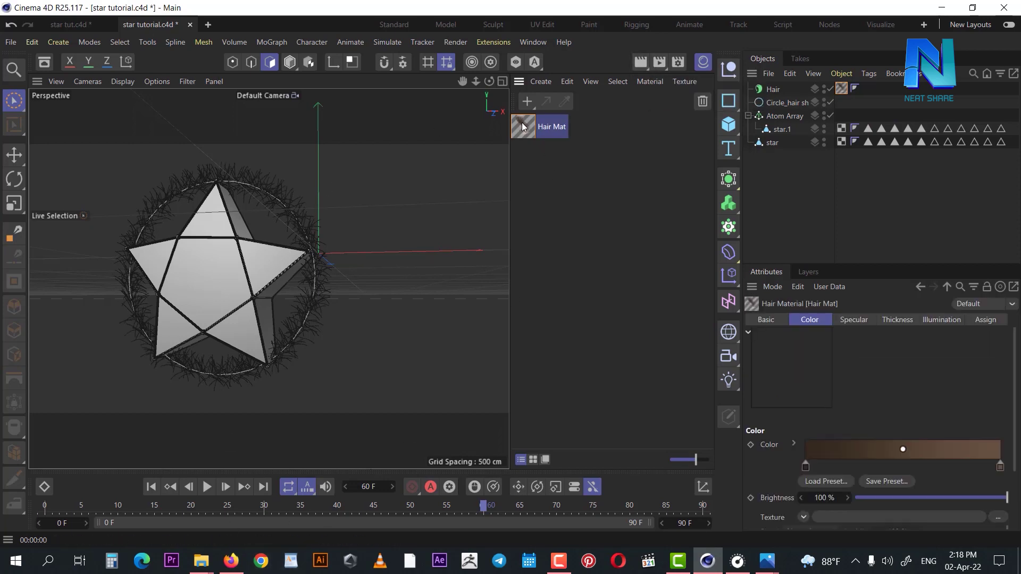
left_click_drag(598, 55, 594, 92)
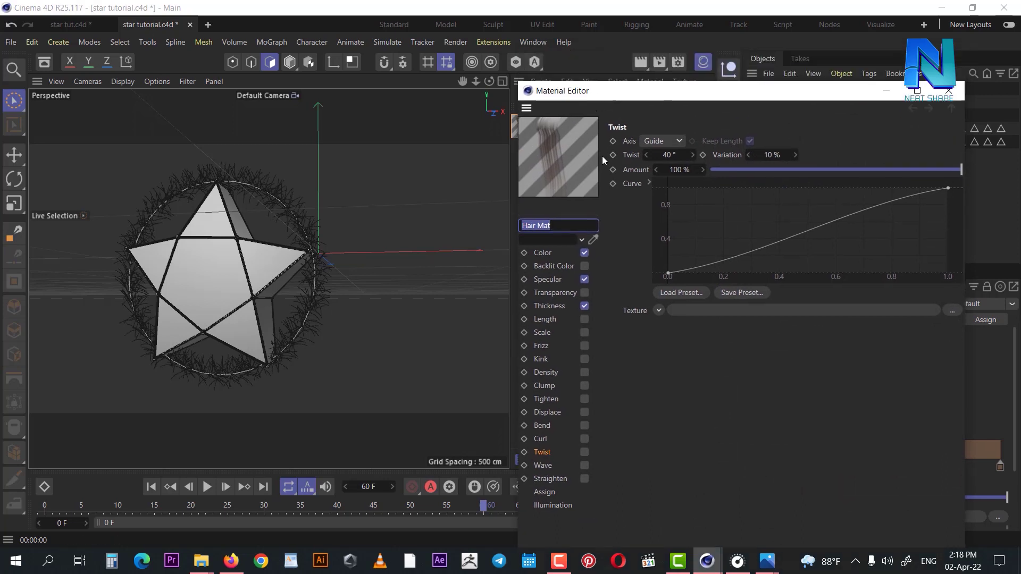
left_click(543, 253)
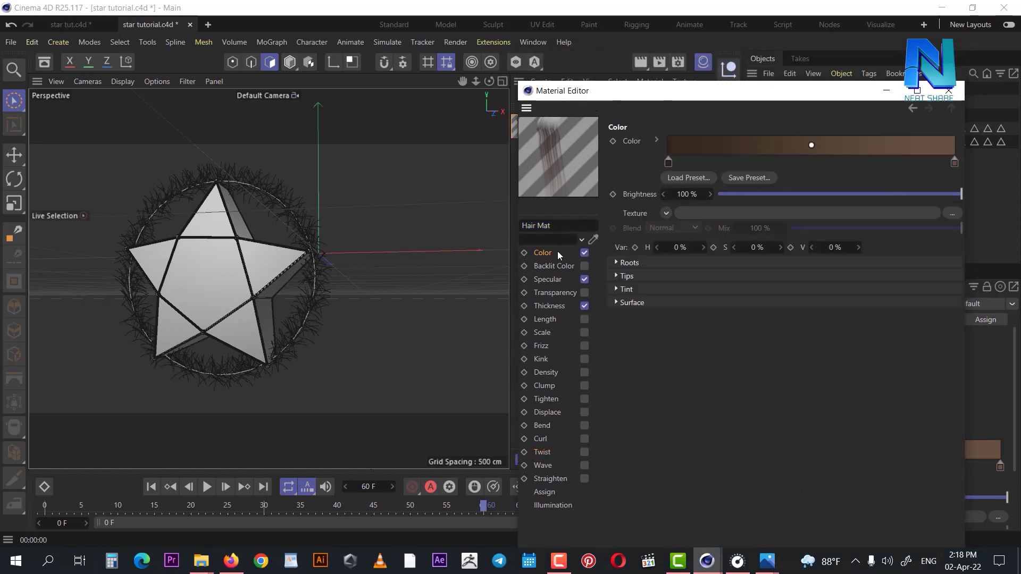
double_click(669, 162)
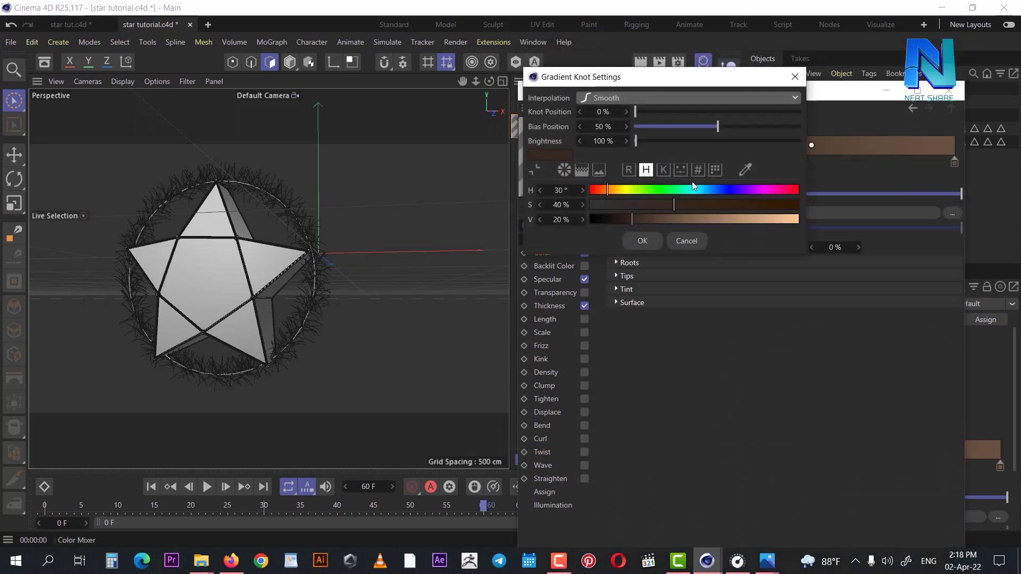
left_click(722, 192)
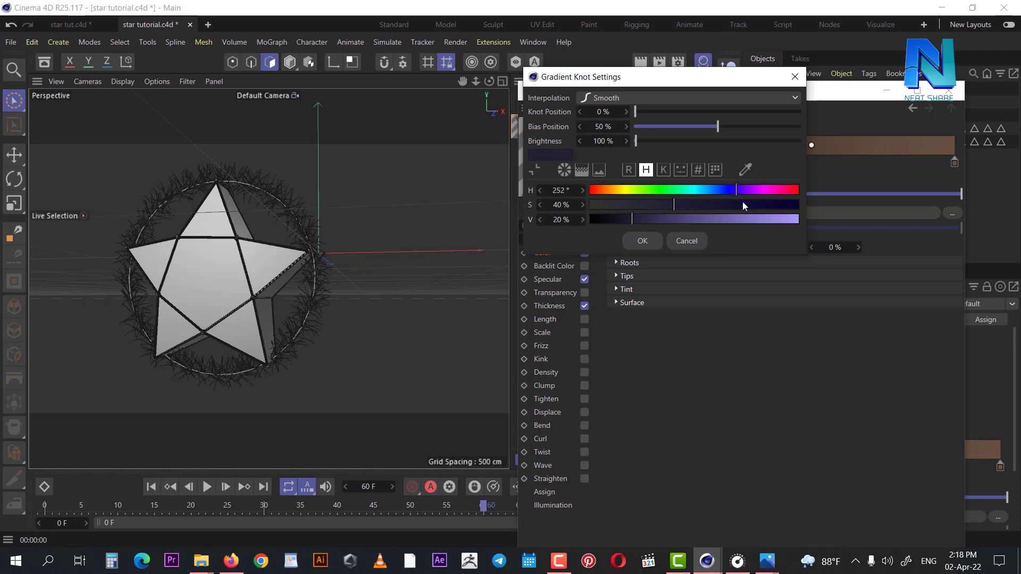
left_click(582, 170)
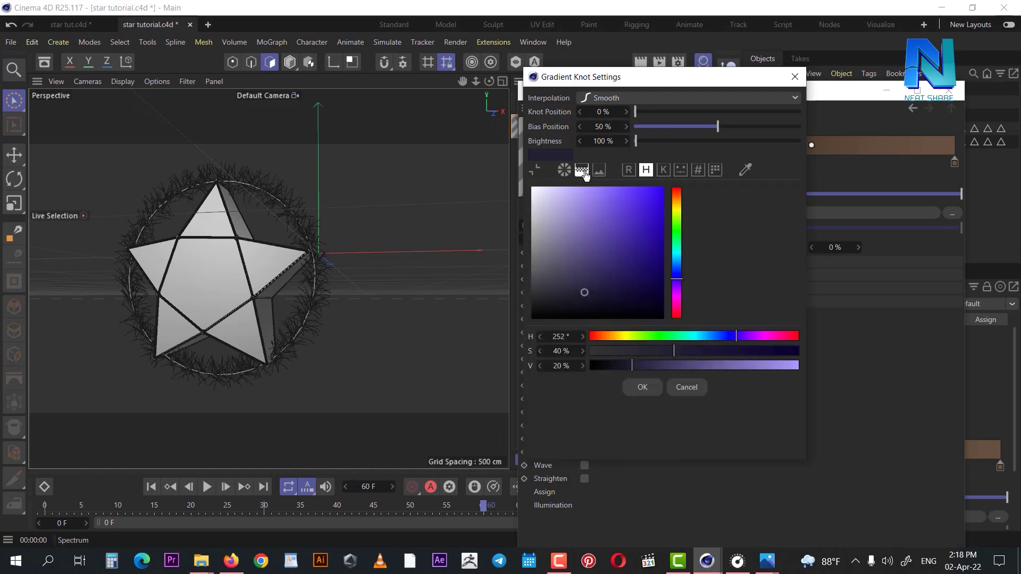
left_click(676, 273)
left_click(659, 190)
left_click(642, 388)
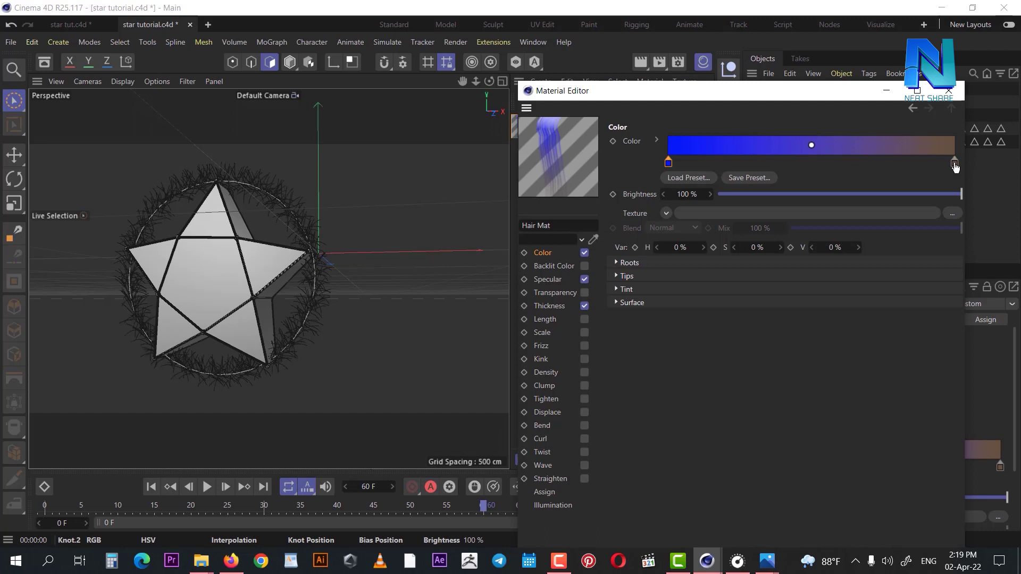
Step: Make a teal stop in the gradient's middle and a pale yellow end stop
double_click(954, 162)
left_click(748, 270)
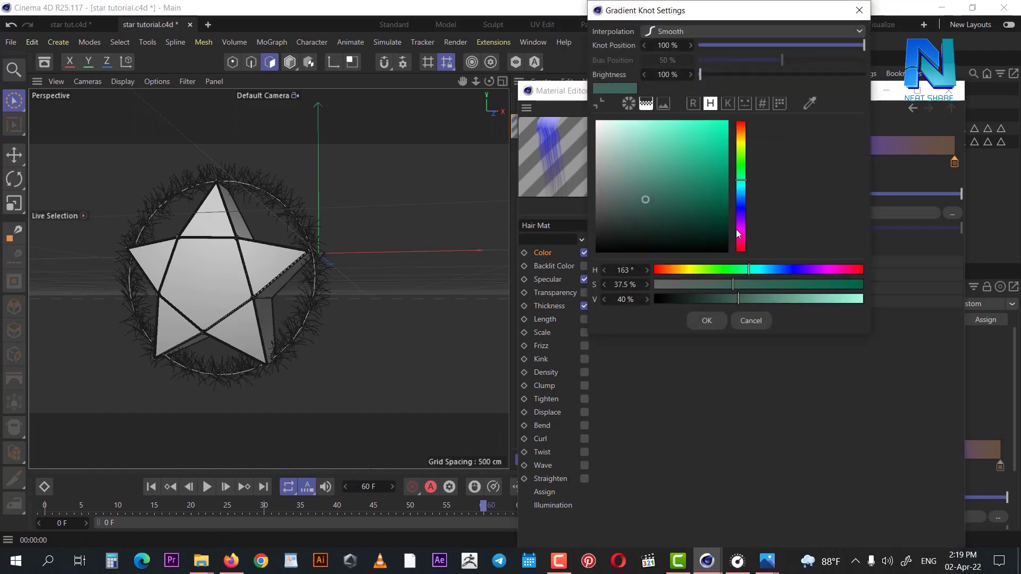
left_click(688, 133)
left_click(706, 320)
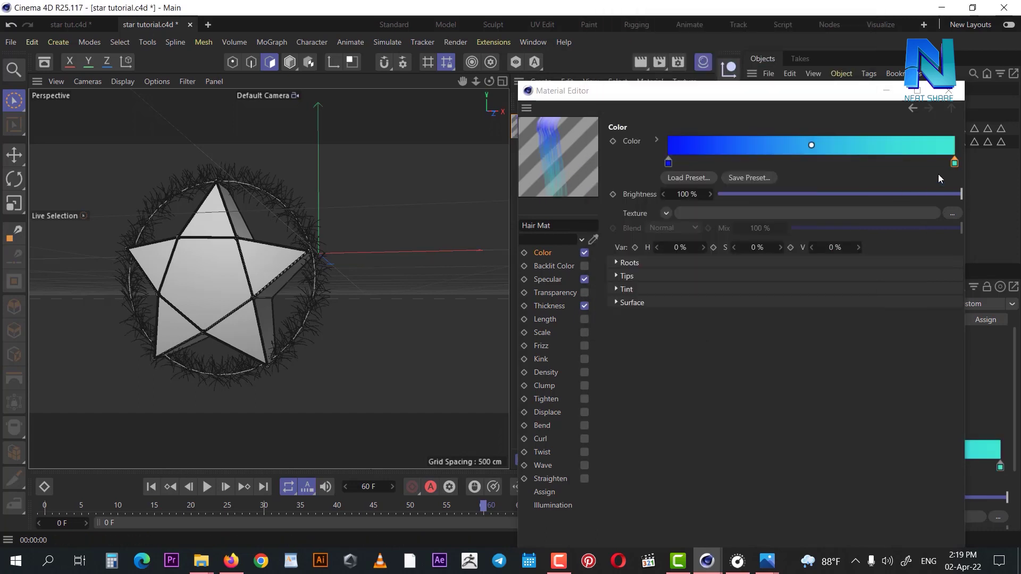
left_click_drag(954, 161, 784, 162)
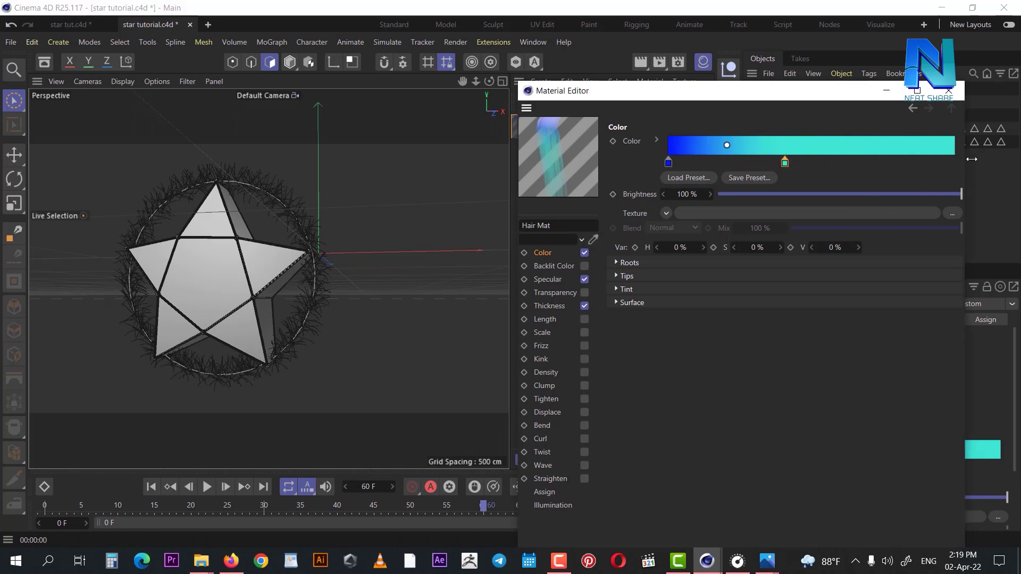
double_click(944, 162)
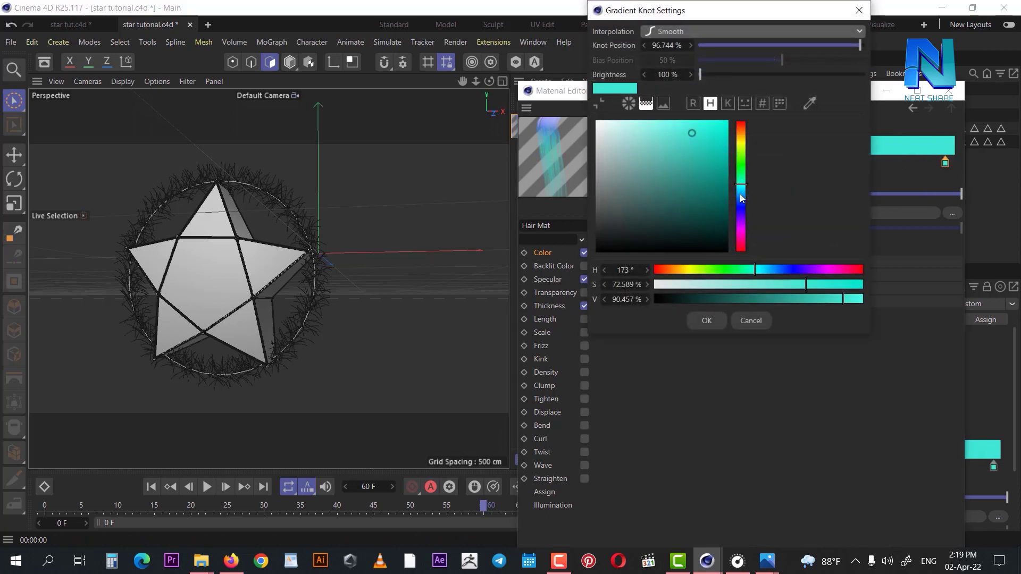
left_click_drag(741, 198, 740, 137)
left_click(652, 128)
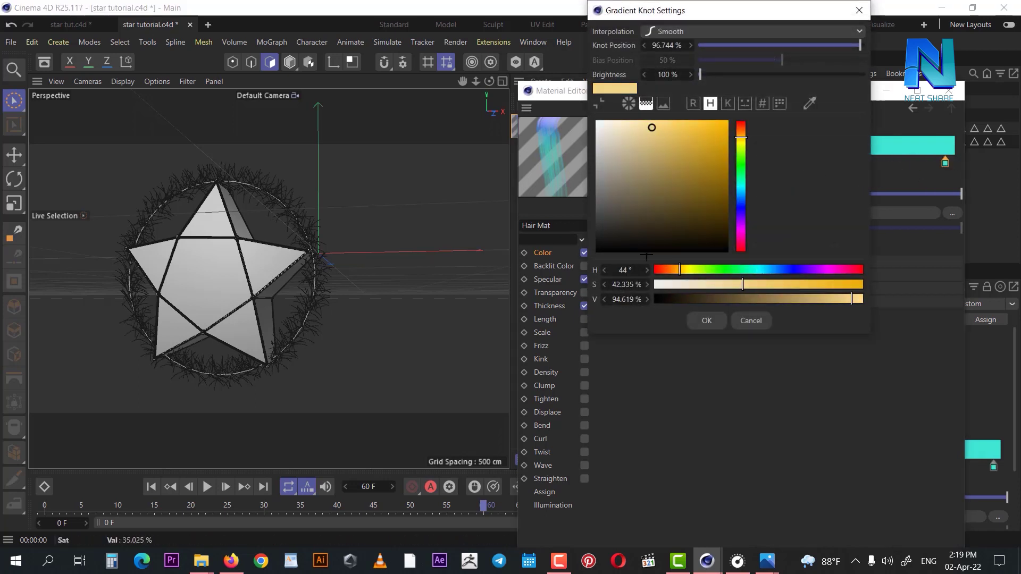
left_click(706, 320)
Step: Close the material editor, render a preview of the hair colours, and orbit the view
left_click(947, 92)
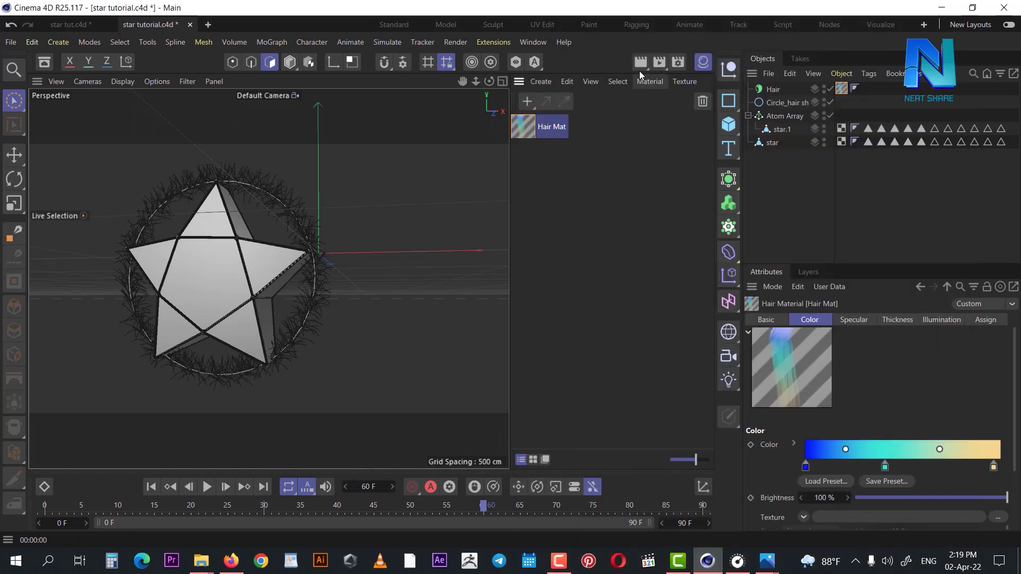
left_click(641, 63)
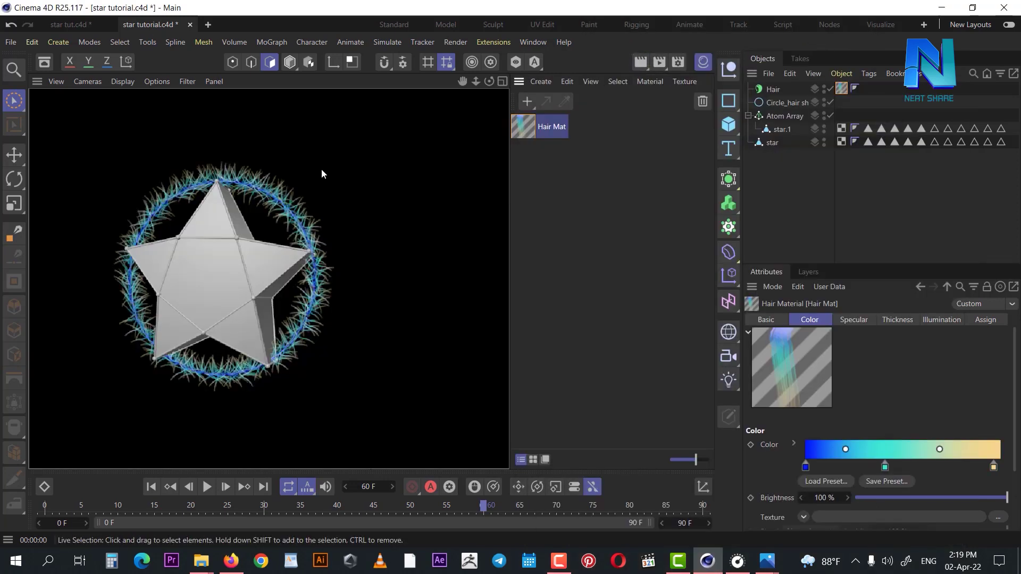
left_click(321, 169)
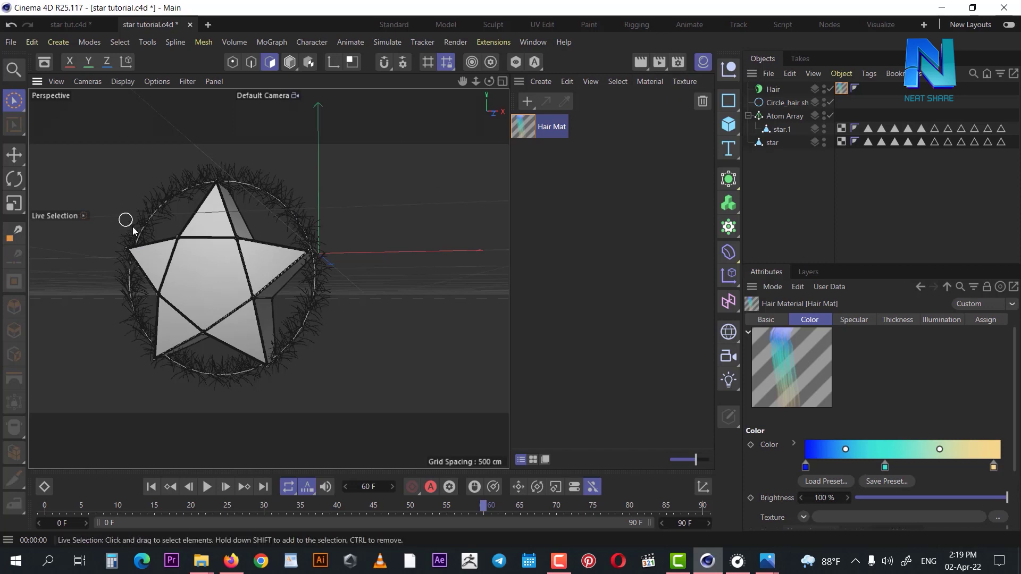
left_click_drag(132, 226, 247, 248, "alt")
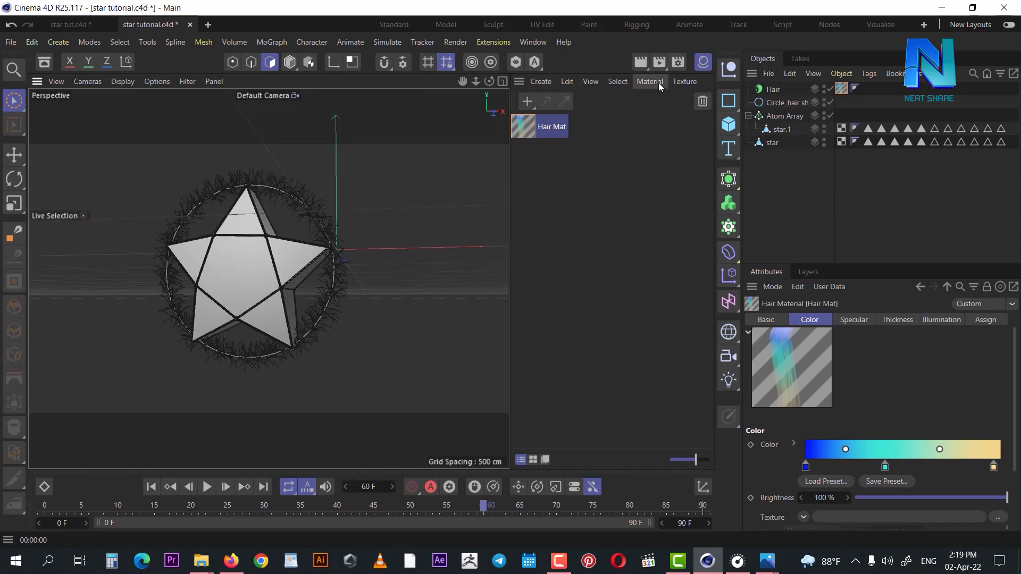
Step: Create a new material Mat and set its Color to deep blue (hue 236°) via the spectrum
double_click(530, 161)
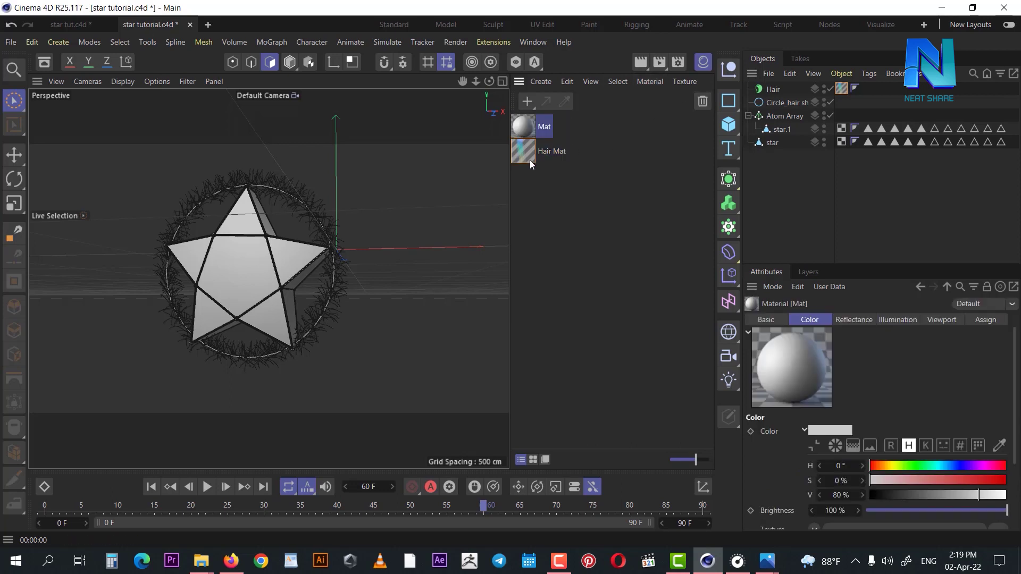
double_click(522, 126)
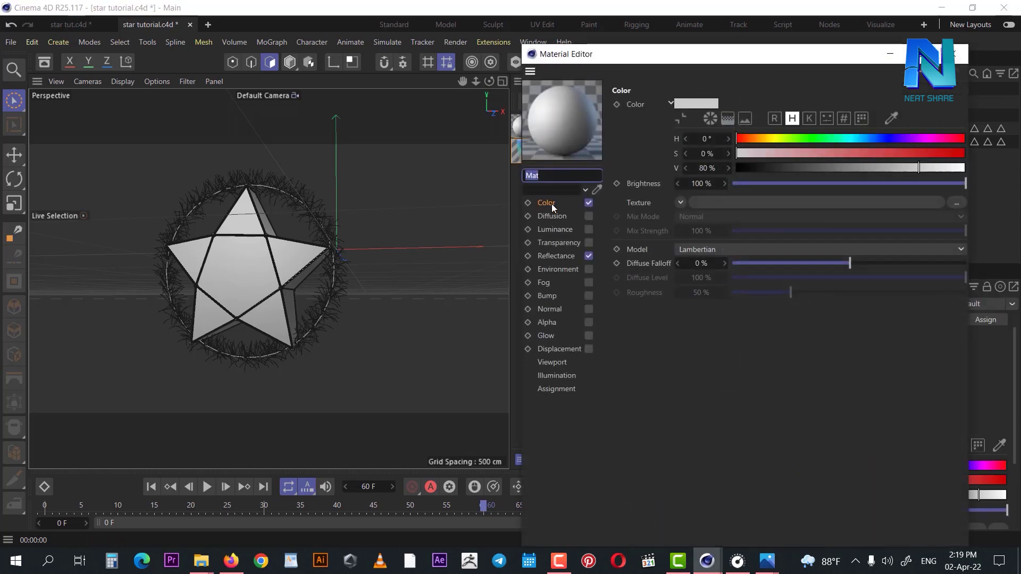
left_click(885, 139)
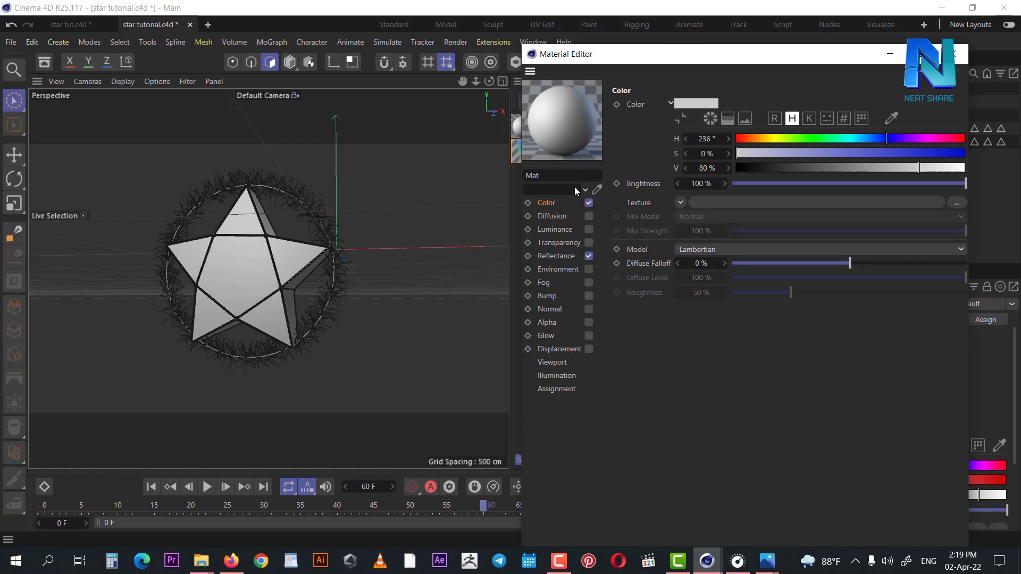
left_click(745, 118)
left_click_drag(801, 160, 806, 188)
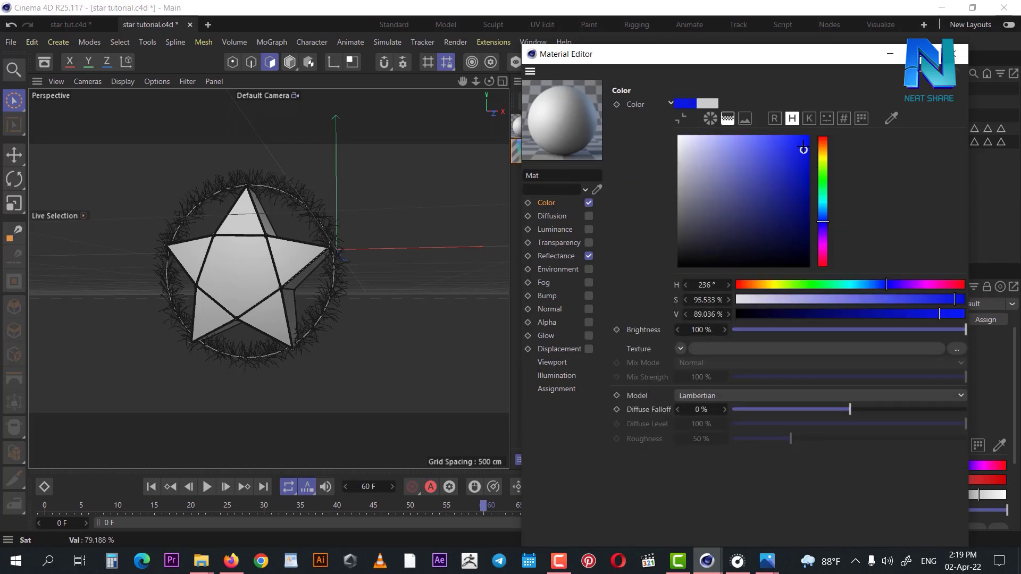
Step: Add an Additive GGX reflection layer with slightly lower roughness and a yellow layer colour
left_click(557, 256)
left_click(622, 136)
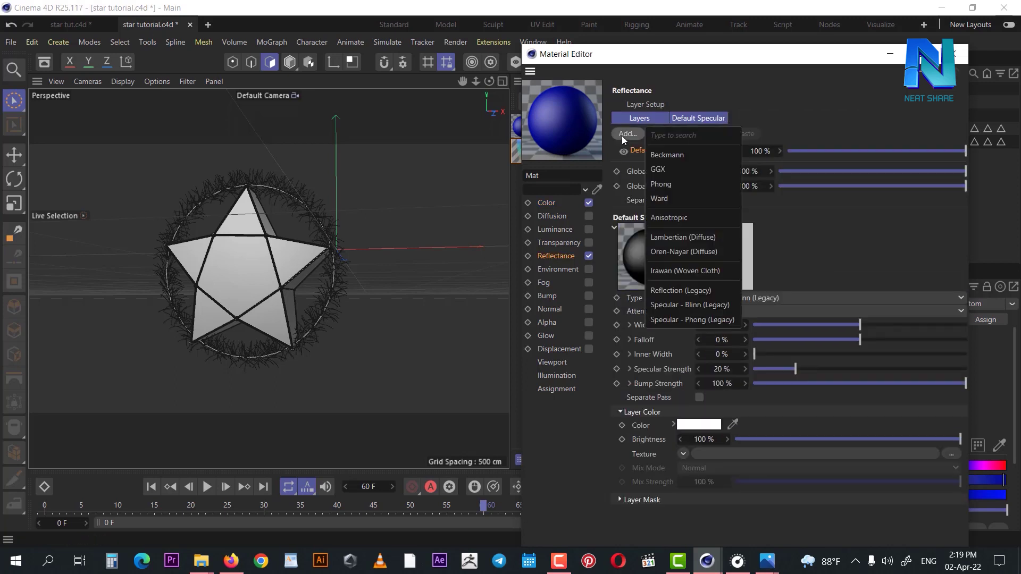
left_click(708, 169)
left_click(747, 327)
left_click(742, 370)
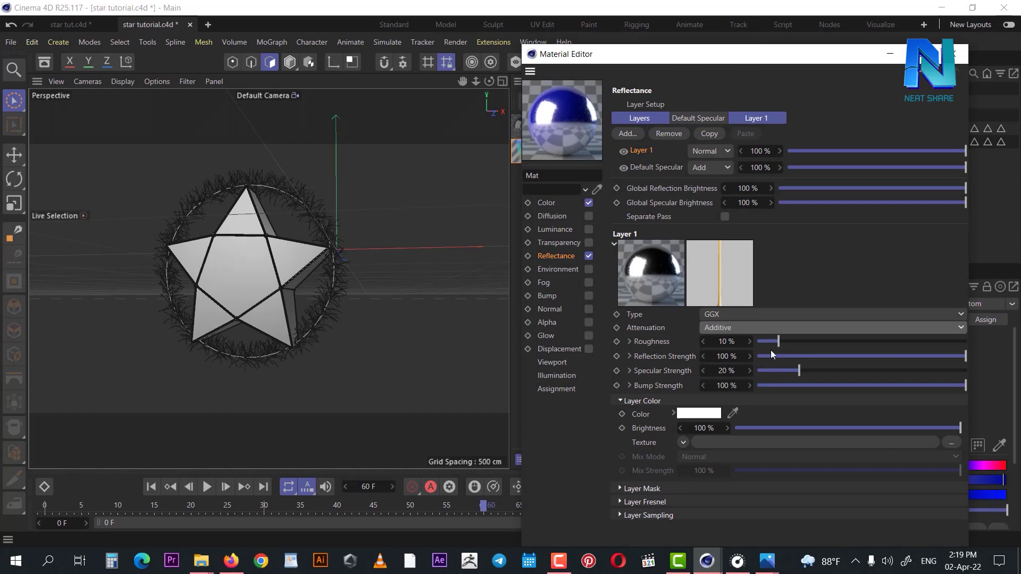
left_click_drag(800, 340, 796, 341)
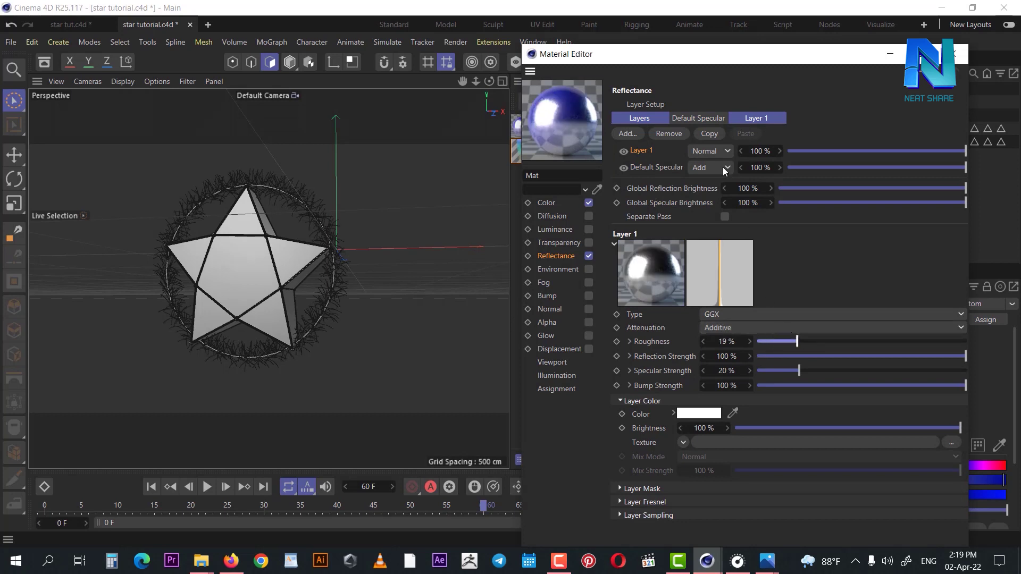
left_click(715, 413)
left_click(774, 484)
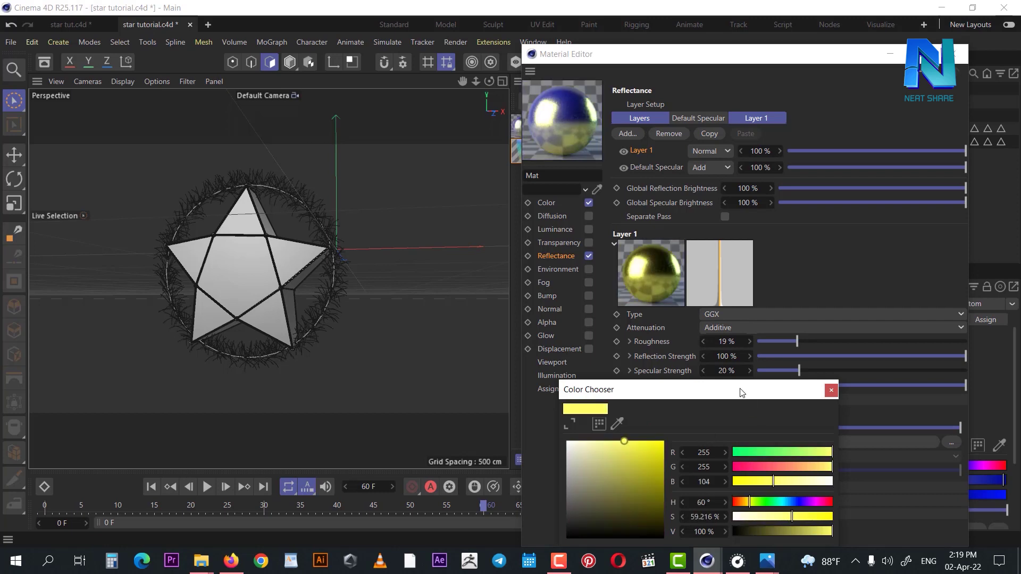
left_click_drag(741, 391, 783, 257)
left_click(654, 313)
left_click_drag(707, 261, 703, 242)
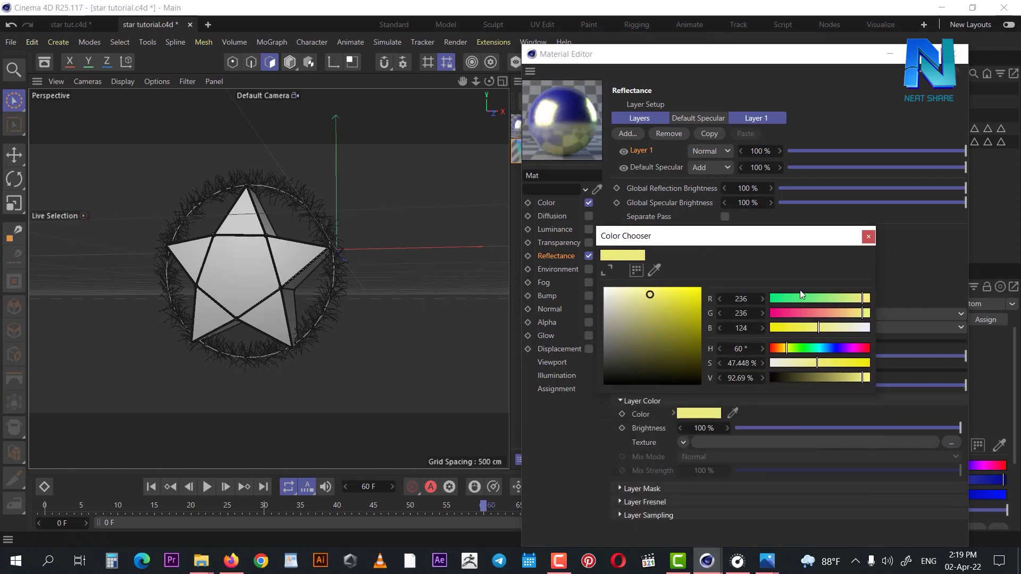
left_click(868, 237)
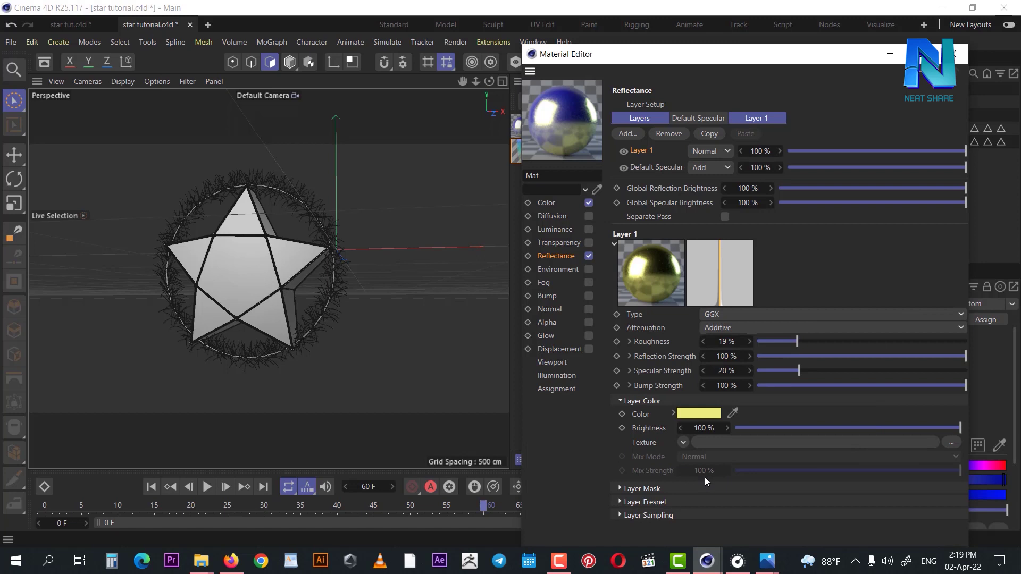
Step: Apply a Fresnel texture to the GGX layer colour and set its Fresnel to Conductor
left_click(678, 443)
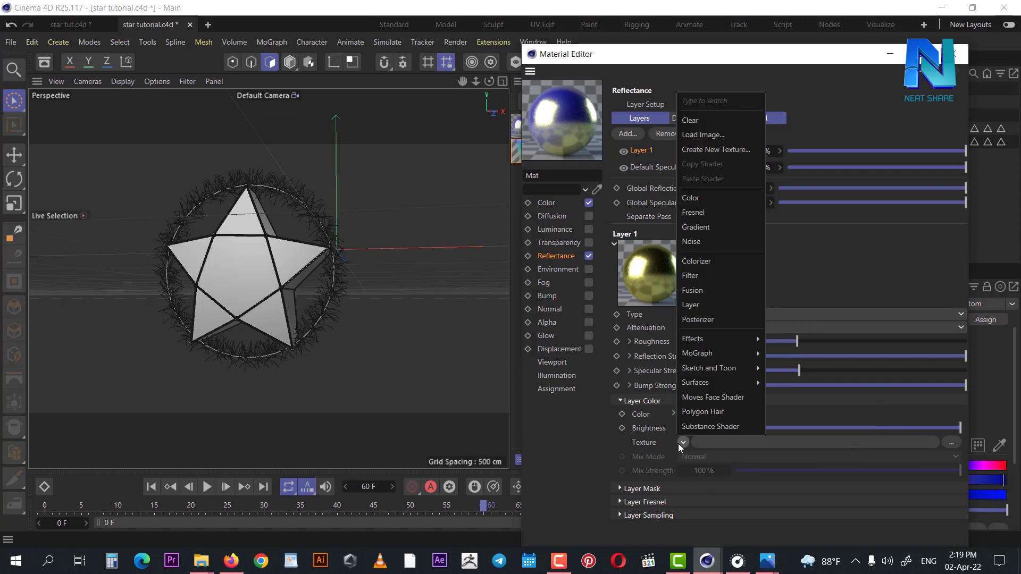
left_click(722, 219)
left_click_drag(786, 512, 800, 513)
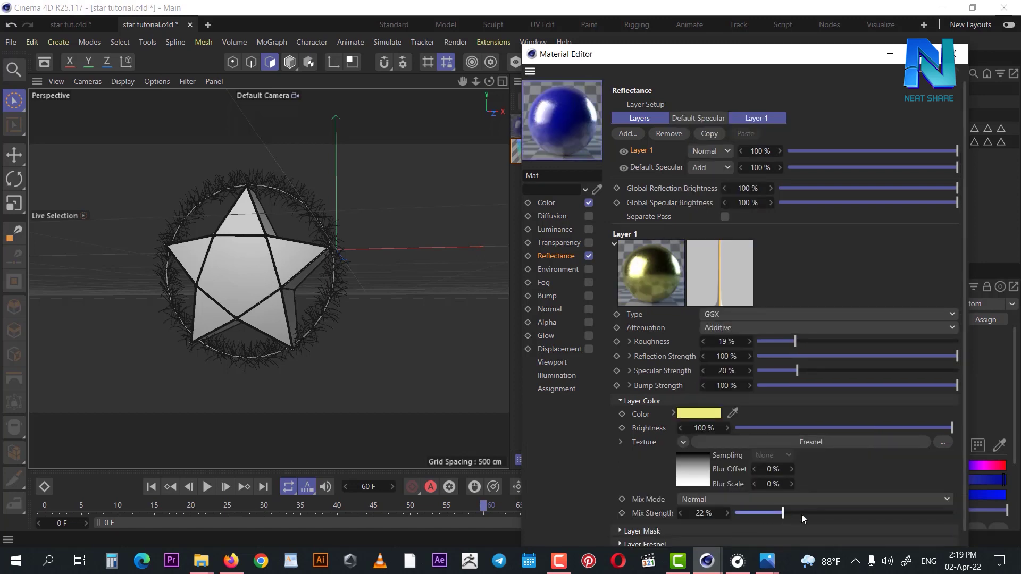
scroll(957, 468, "down", 1)
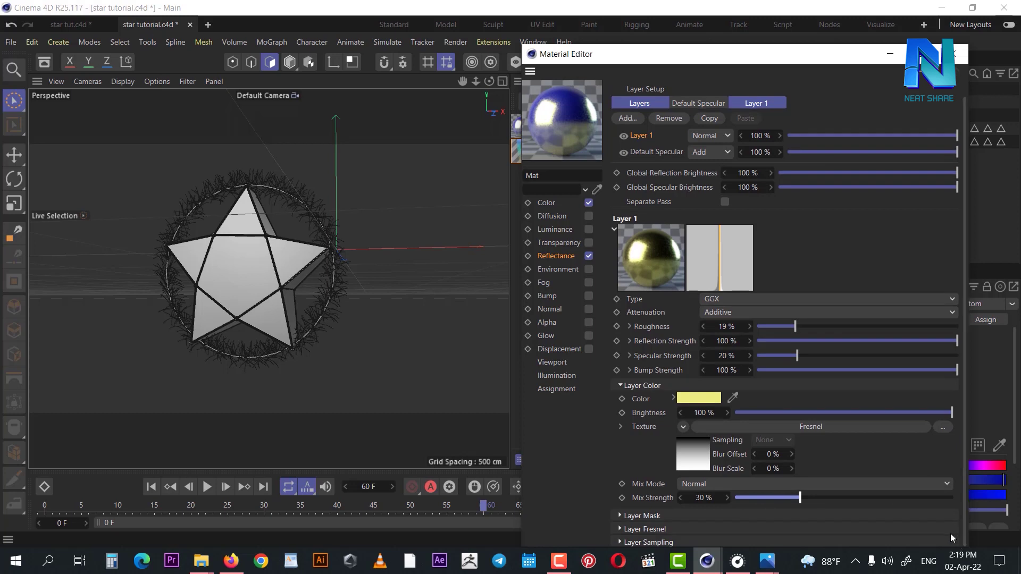
left_click(688, 529)
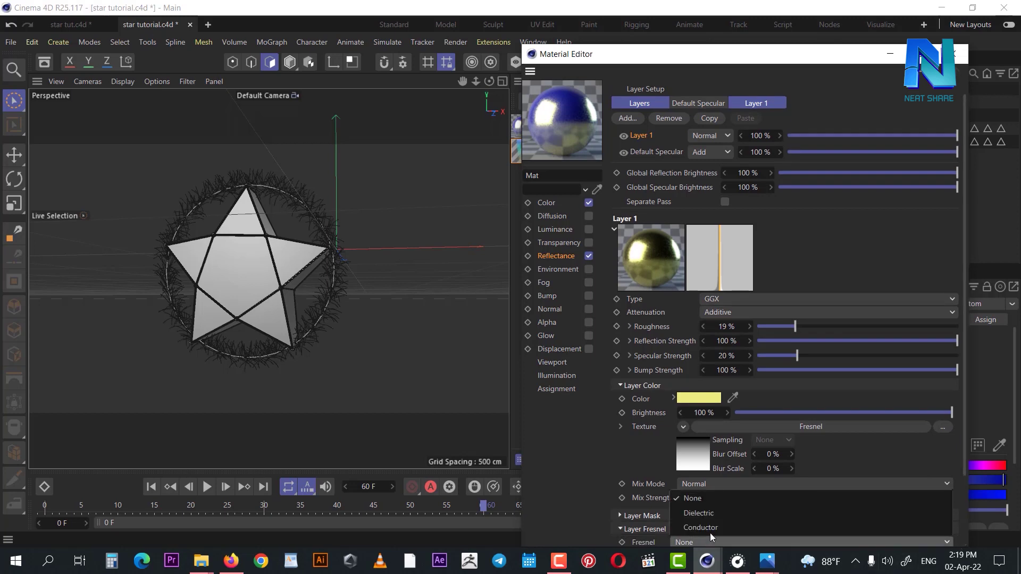
left_click(712, 528)
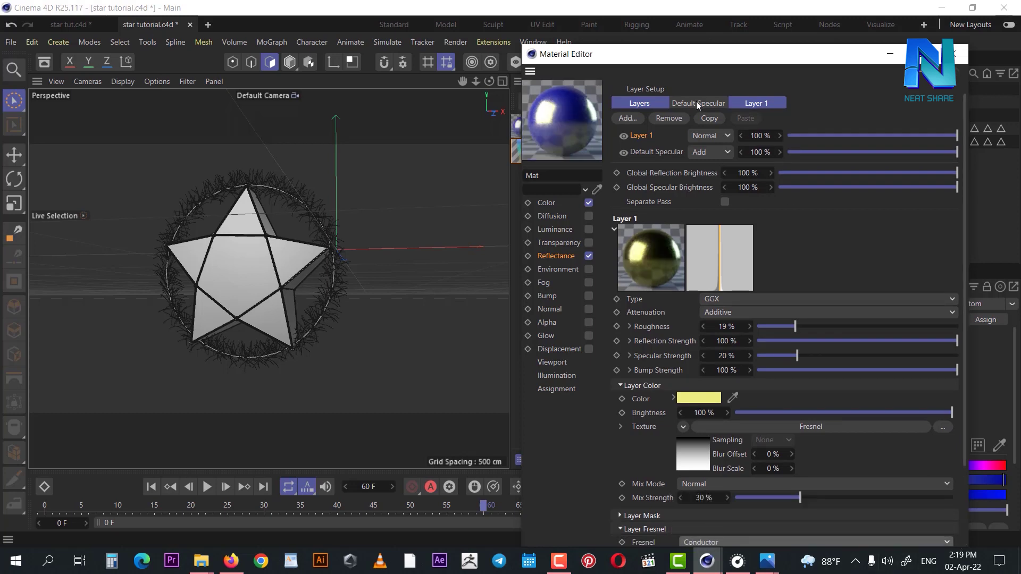
Step: Widen the Default Specular to 37%, tint it pale yellow and lower its falloff to -27%
left_click(696, 103)
left_click_drag(825, 244, 849, 258)
left_click(824, 288)
left_click(713, 344)
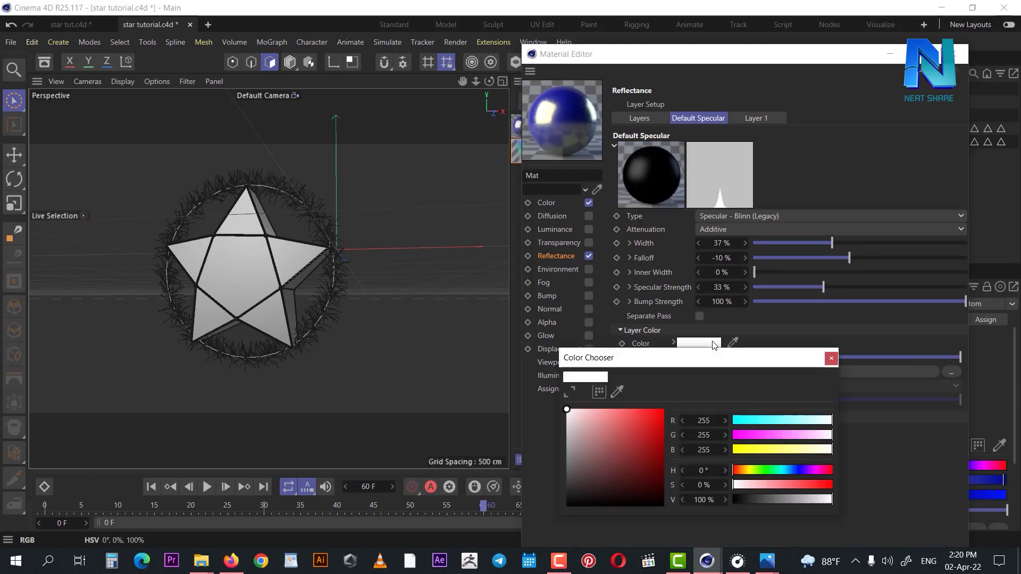
left_click_drag(822, 450, 805, 450)
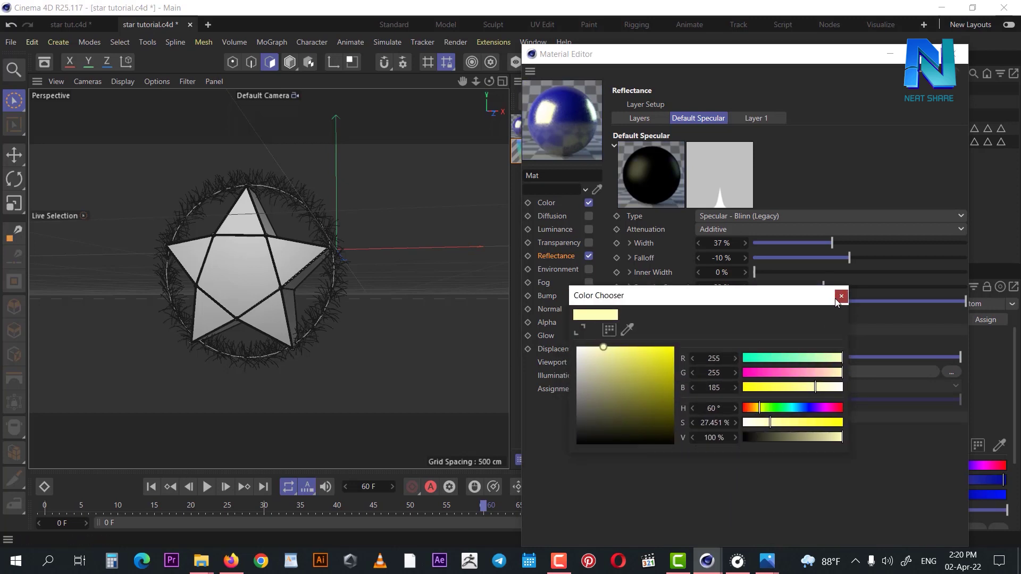
left_click(841, 295)
left_click(831, 257)
Step: Lower the GGX layer roughness for a sharper reflection and close the material editor
left_click(756, 113)
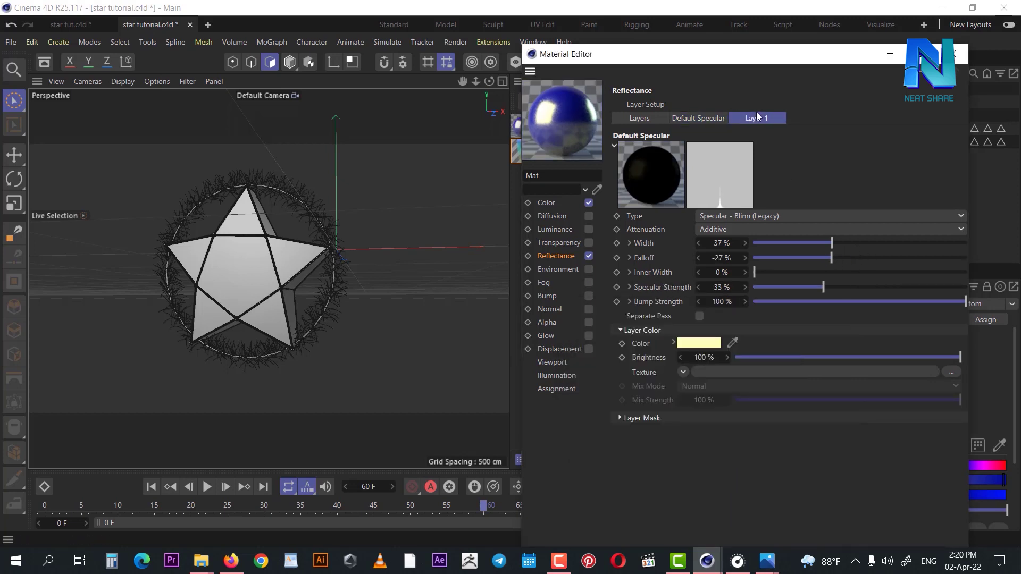
left_click_drag(810, 248, 757, 255)
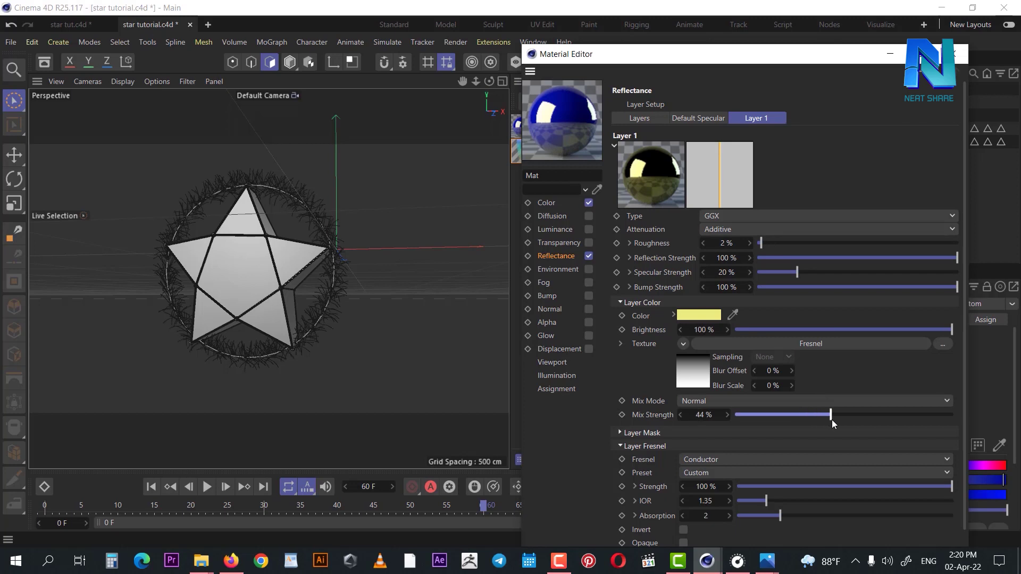
left_click(953, 53)
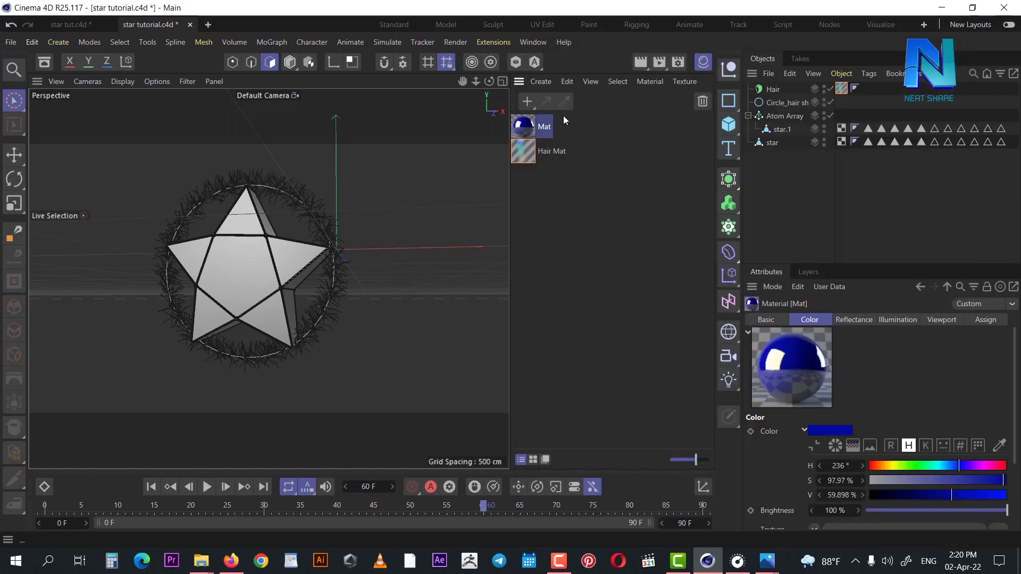
Step: Create Mat.1 and enable Luminance with a cyan glow (hue 194°, 43% saturation)
left_click(526, 101)
double_click(523, 126)
left_click(559, 218)
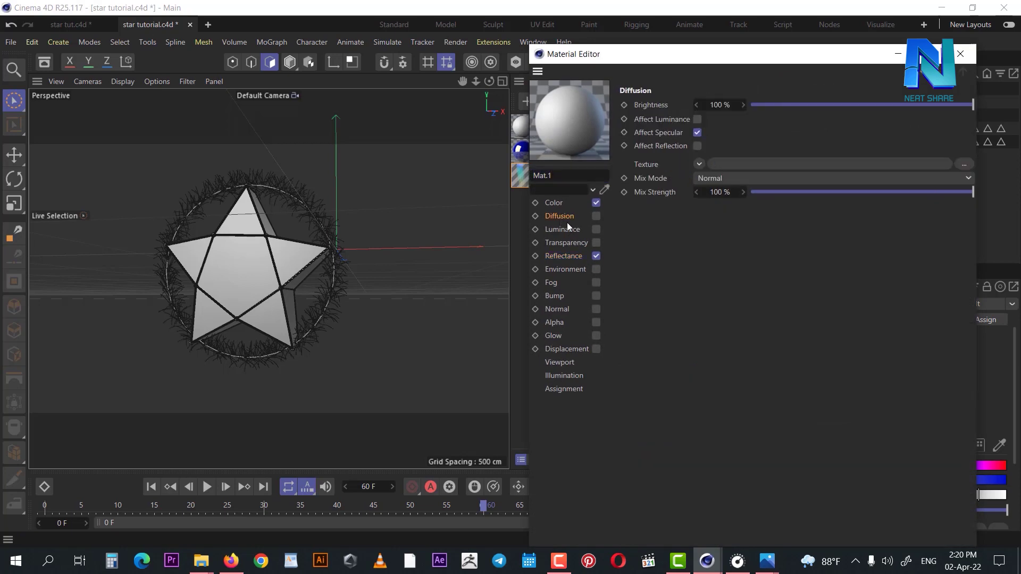
left_click(595, 229)
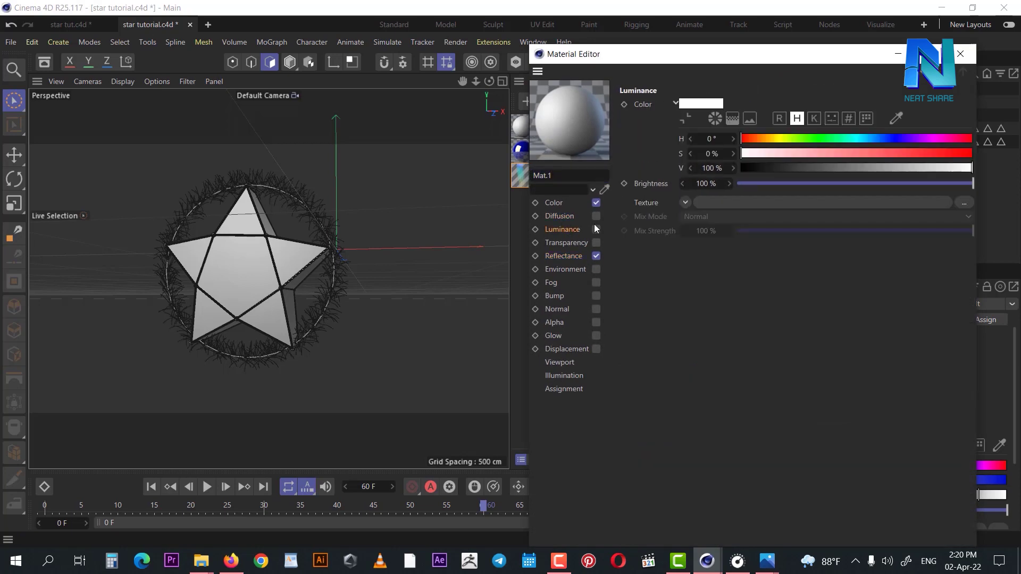
left_click(865, 141)
left_click(844, 154)
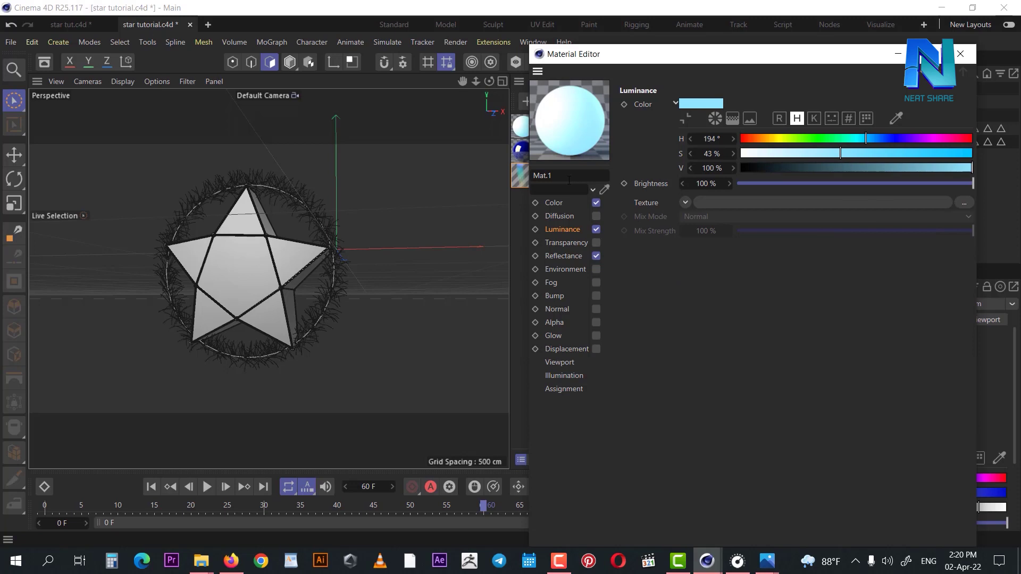
Step: Set Mat.1's base colour to light cyan (hue 185°) and make the glow more saturated
left_click(565, 202)
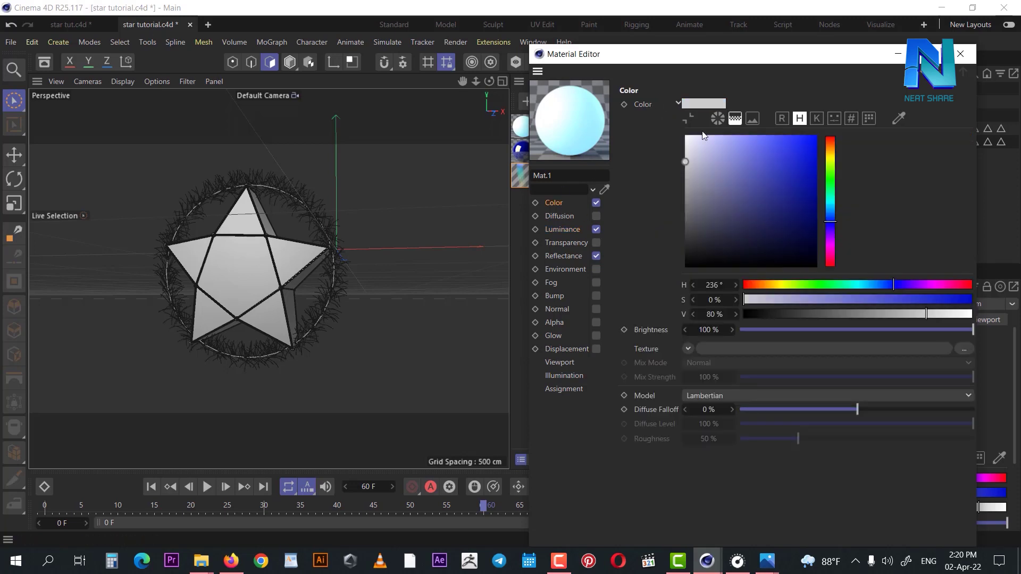
left_click(830, 203)
left_click(757, 147)
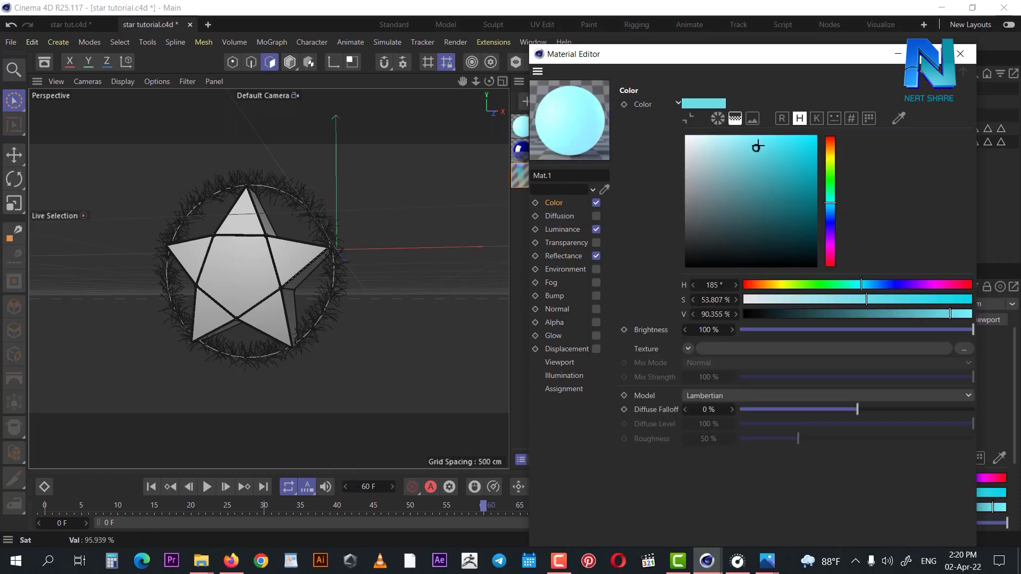
left_click(566, 229)
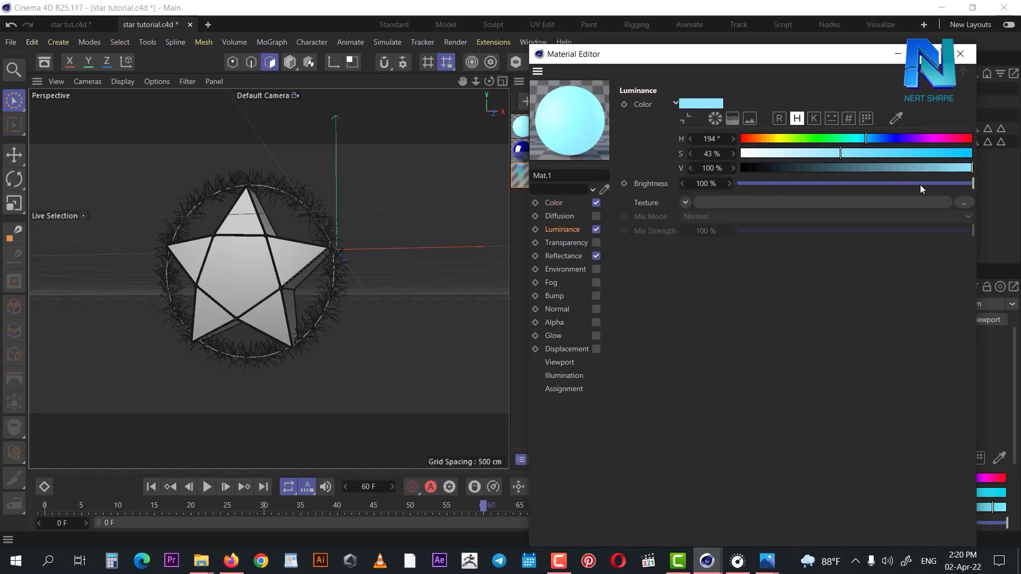
left_click_drag(869, 154, 886, 154)
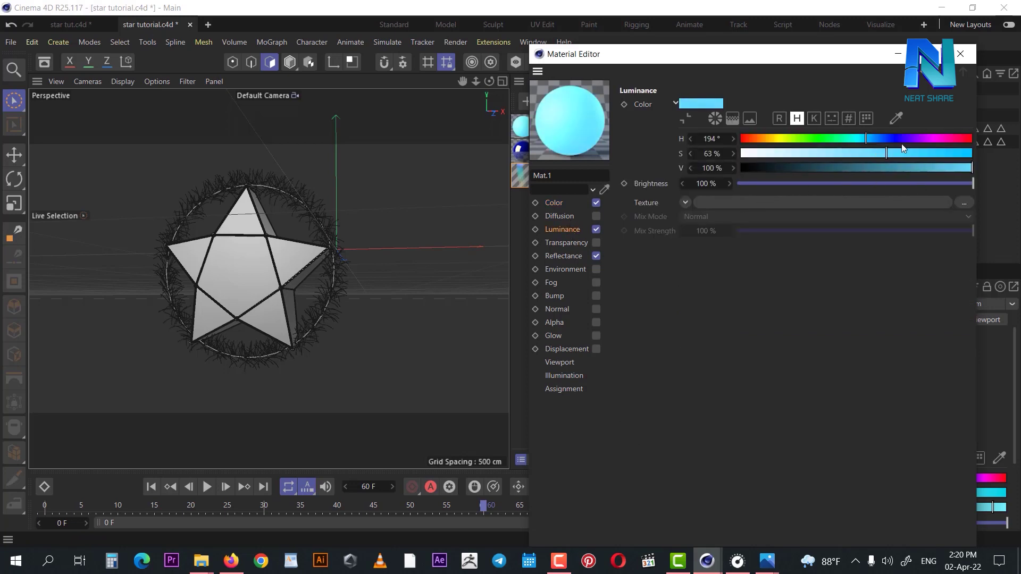
left_click(970, 55)
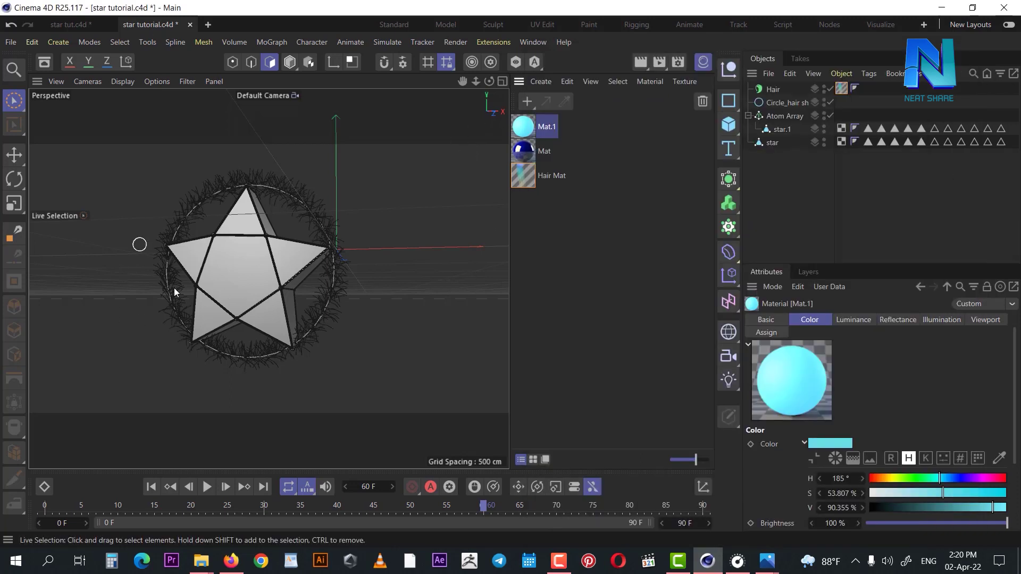
Step: Zoom in and tilt the viewport to inspect the star's faces up close
scroll(181, 253, "up", 2)
scroll(194, 246, "up", 3)
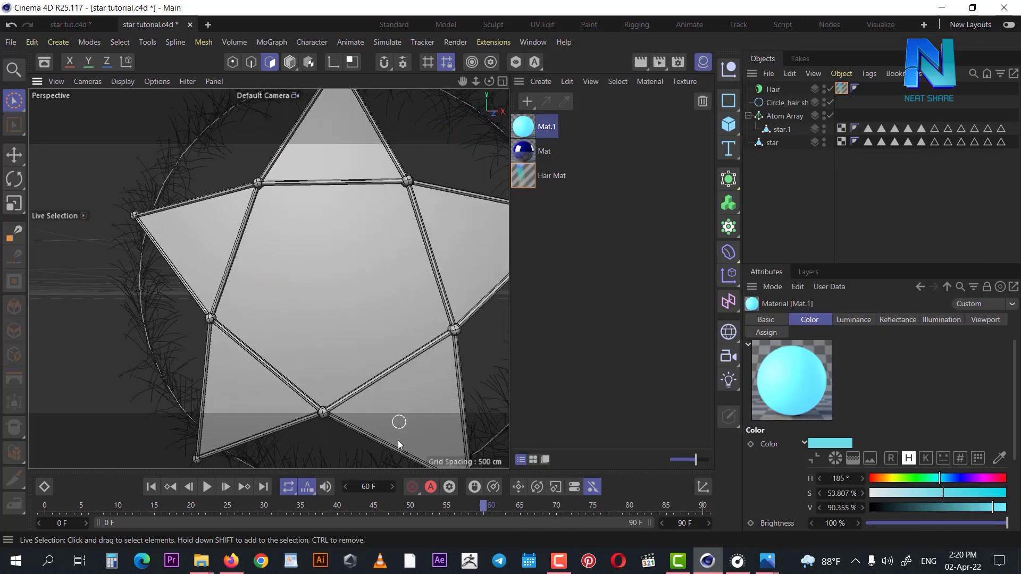
left_click_drag(398, 440, 376, 409, "alt")
Step: Select the Atom Array object in the Object Manager and open the Window menu
left_click(783, 129)
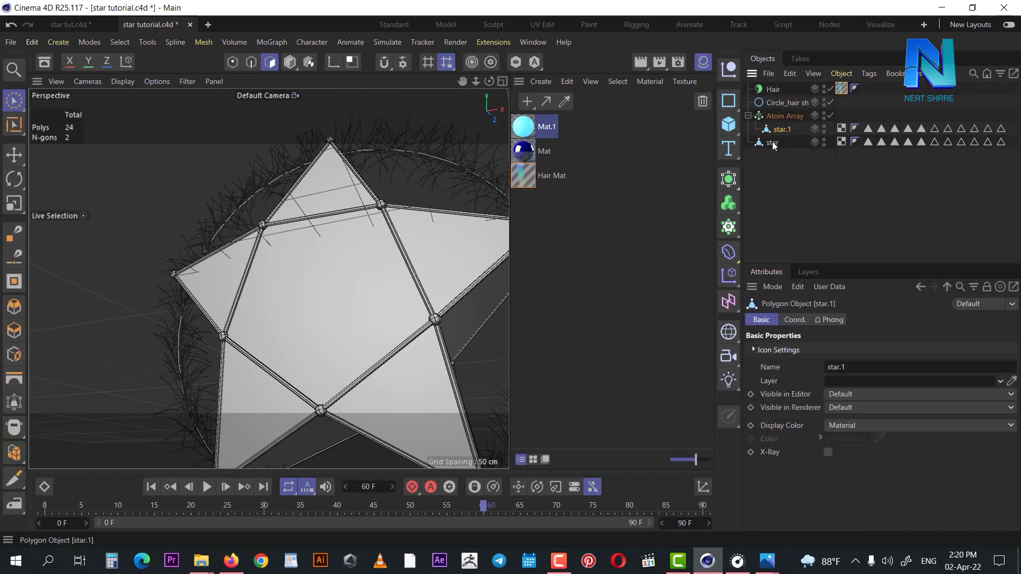
left_click(772, 153)
left_click(598, 250)
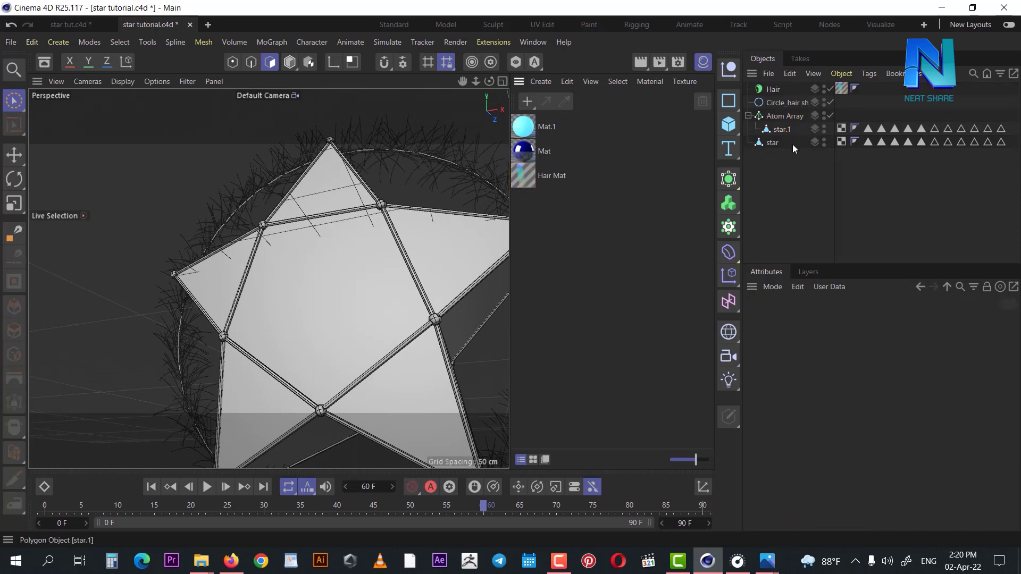
left_click(784, 116)
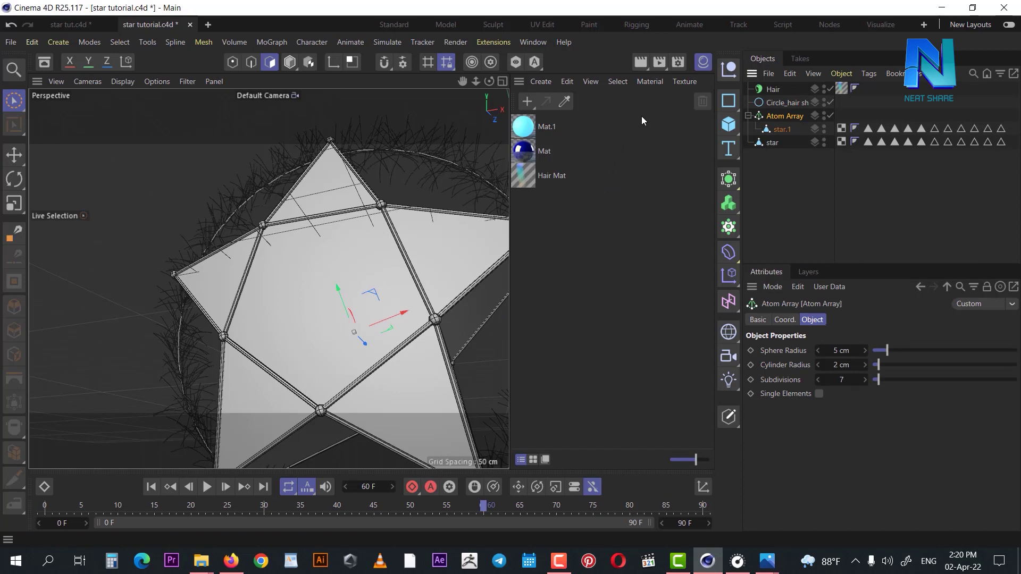
left_click(488, 42)
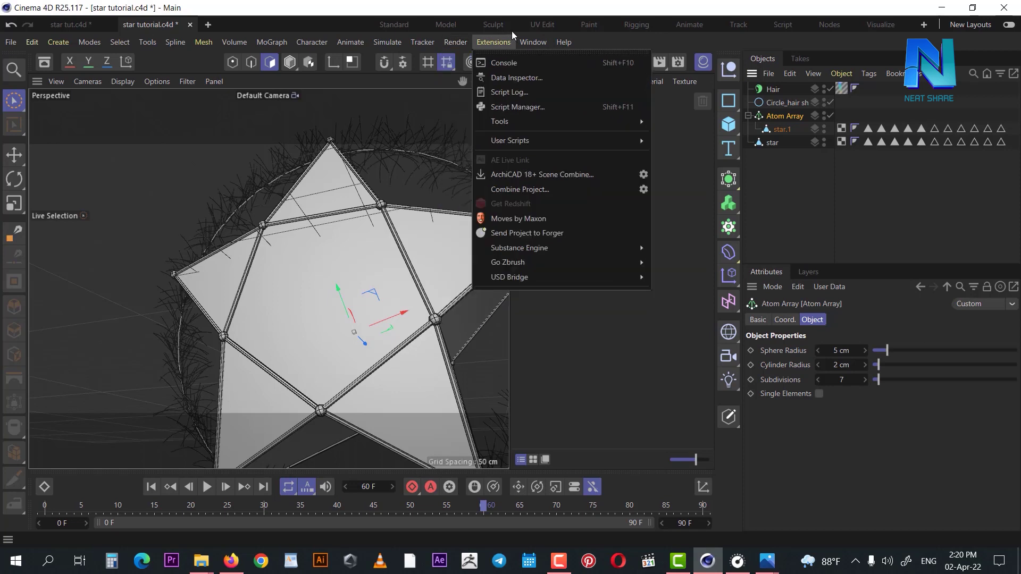
mouse_move(532, 42)
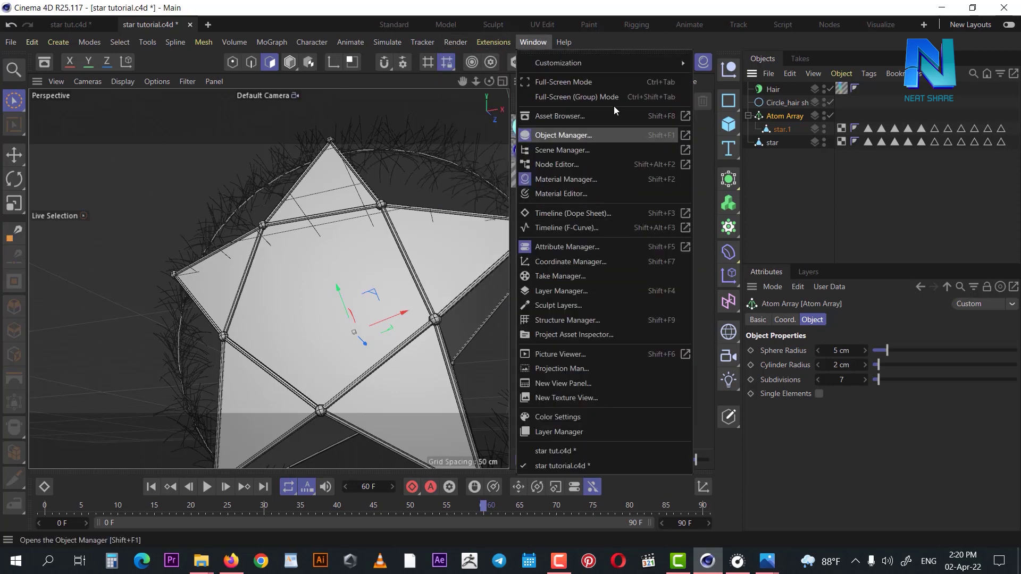
Step: Search the asset browser for 'gold', filter results to Materials, and open its Create menu
left_click(620, 113)
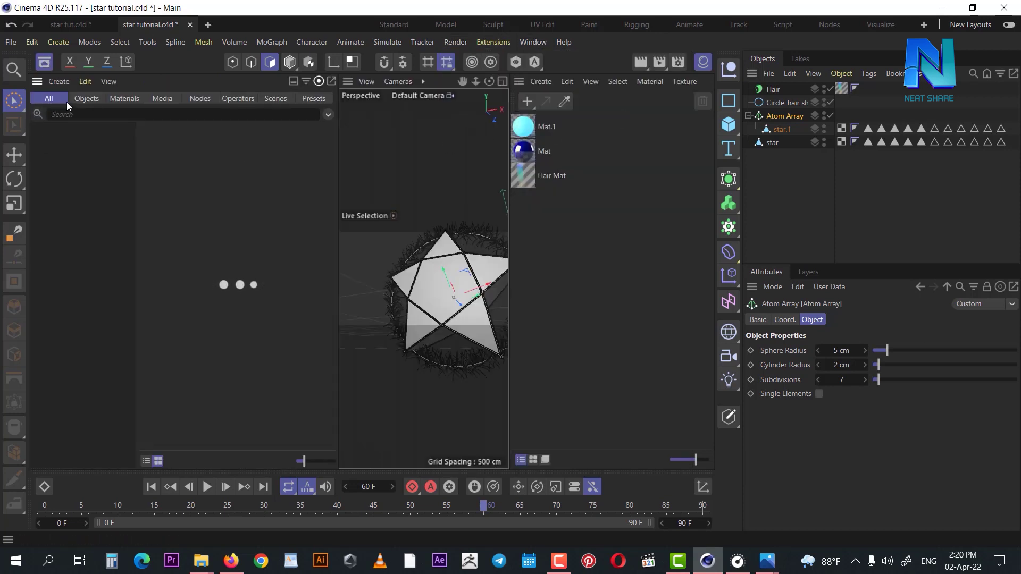
left_click(82, 110)
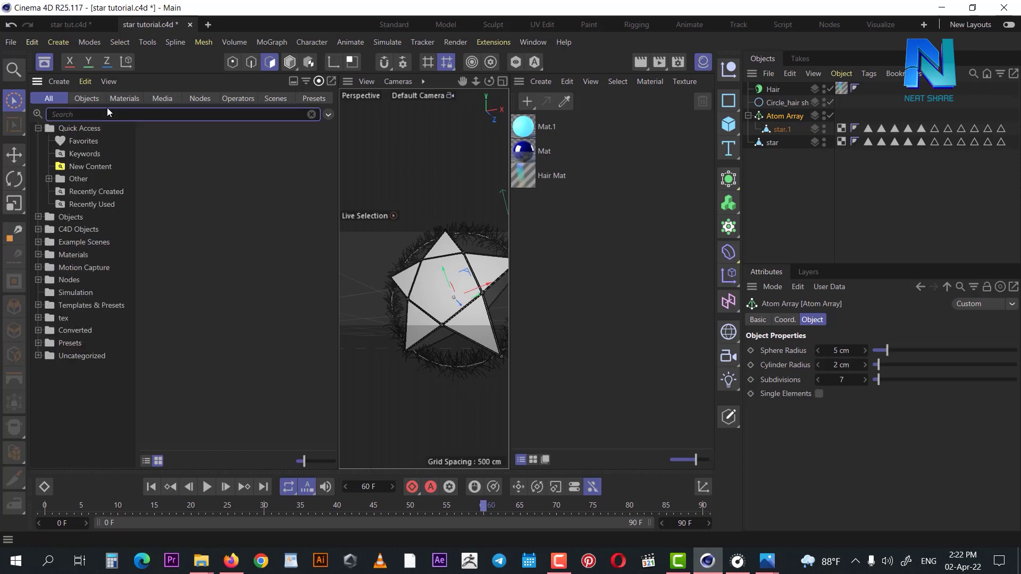
type("gold")
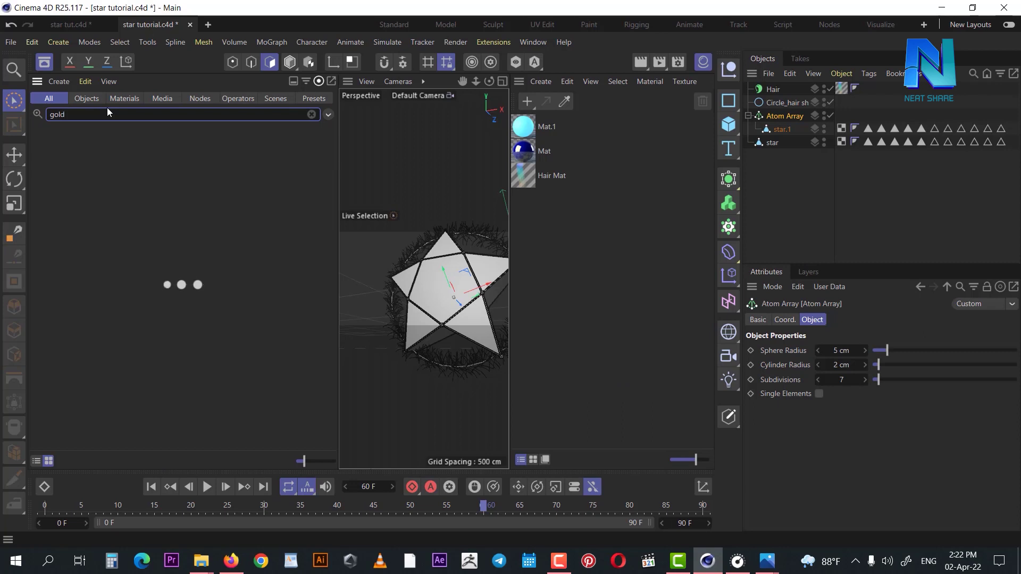
left_click(89, 99)
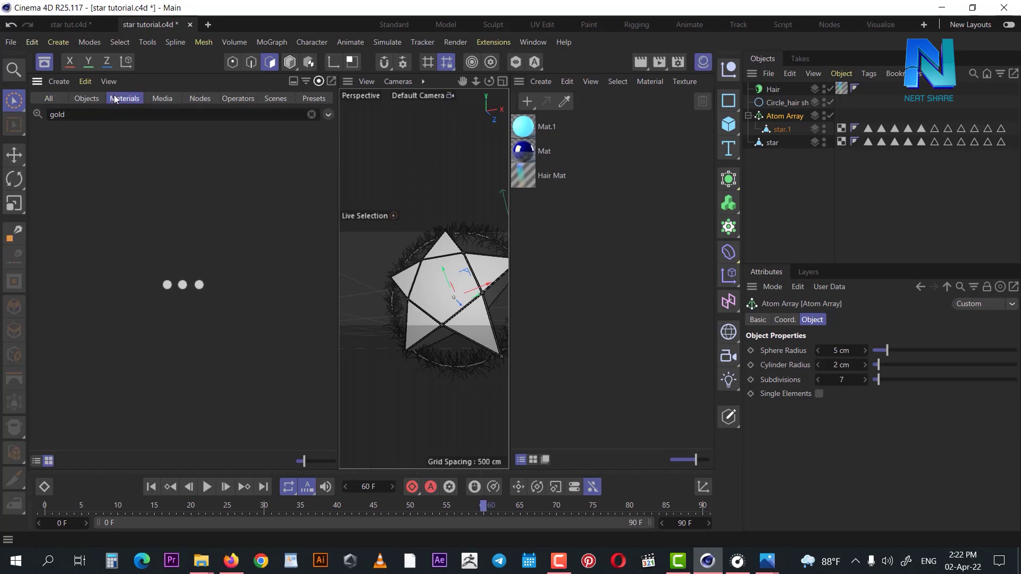
left_click(49, 100)
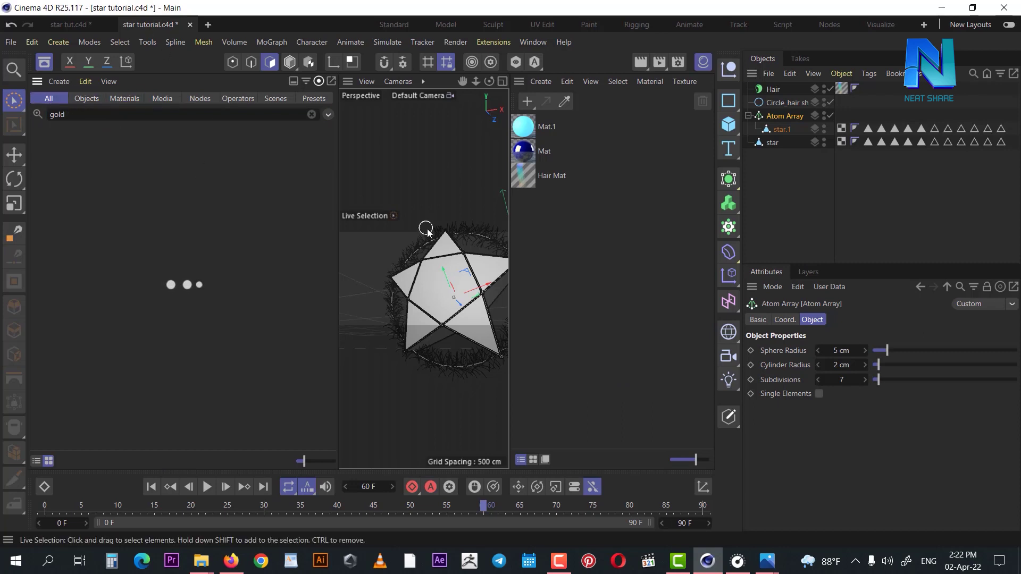
left_click(124, 98)
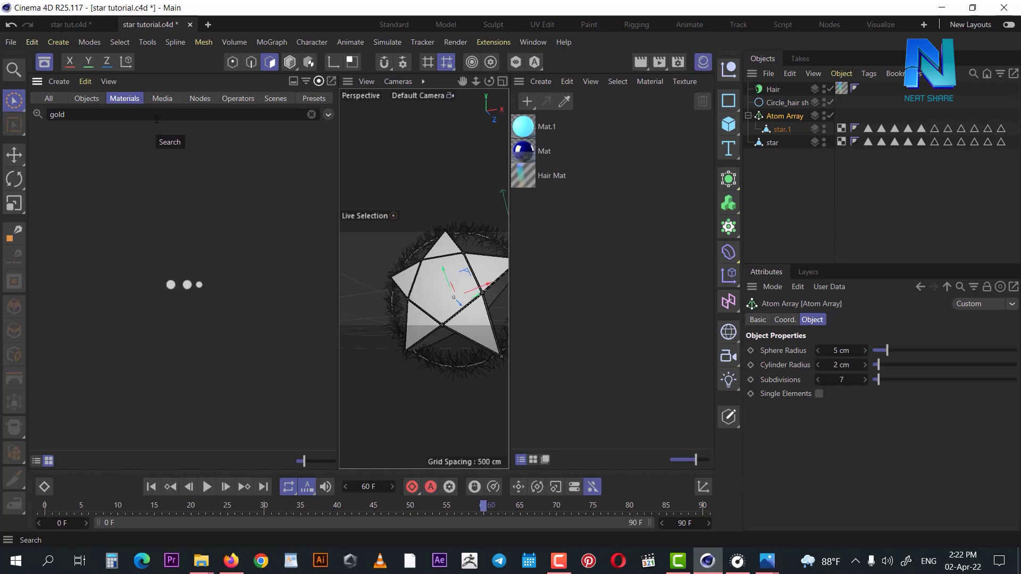
left_click(156, 118)
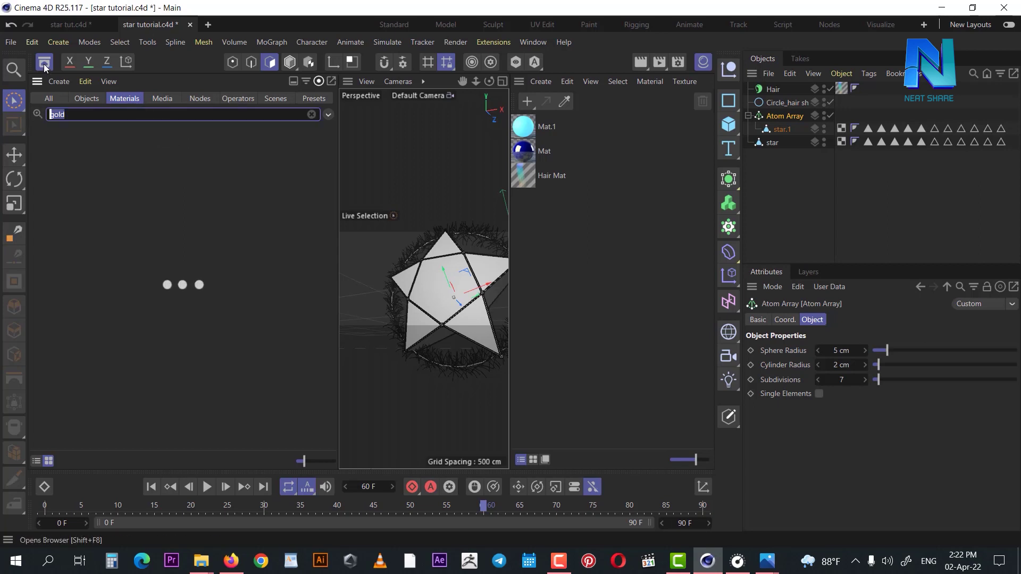
left_click(57, 87)
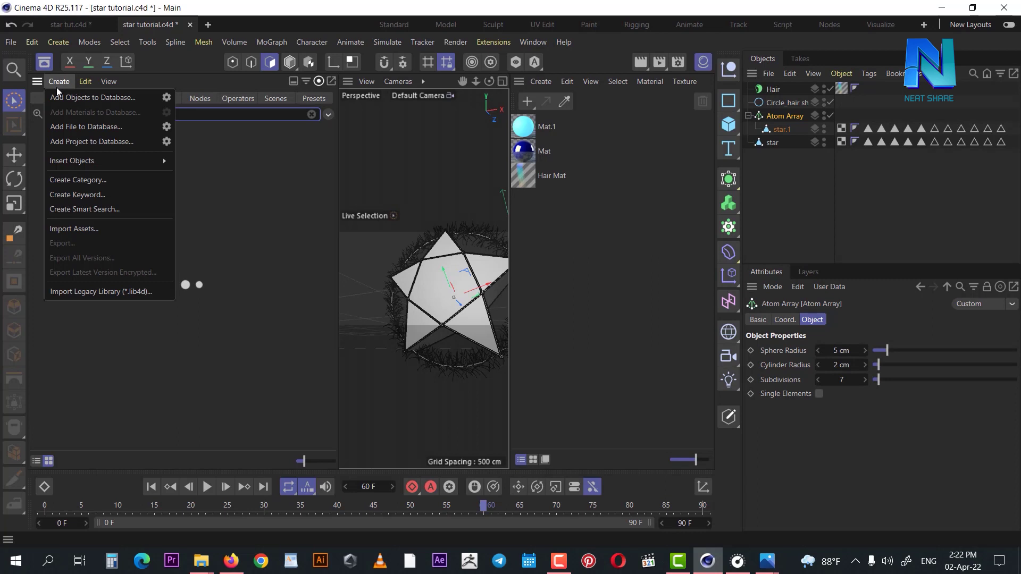
Step: Start Import Legacy Library (*.lib4d), then cancel the file dialog
left_click(149, 293)
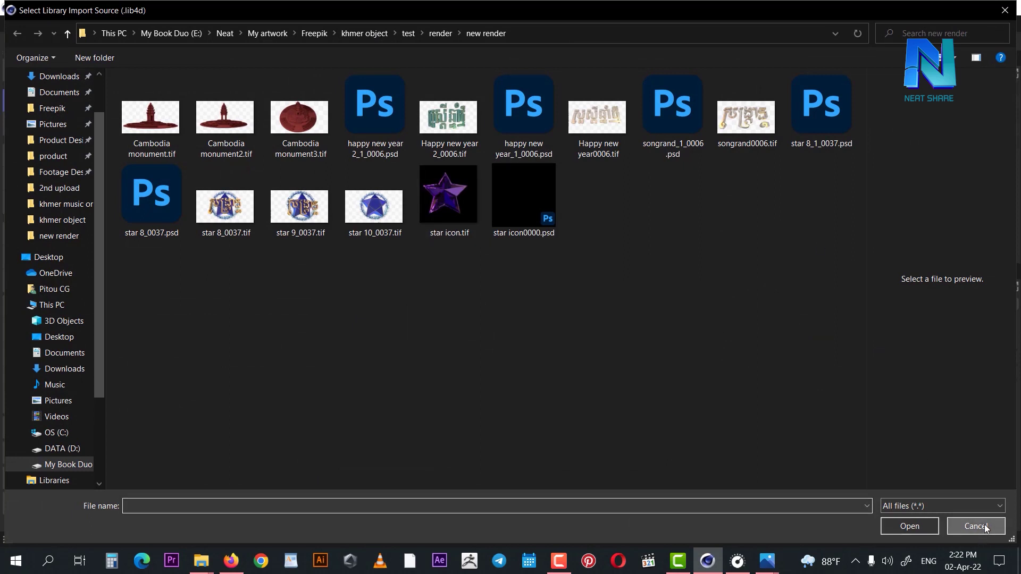
left_click(983, 526)
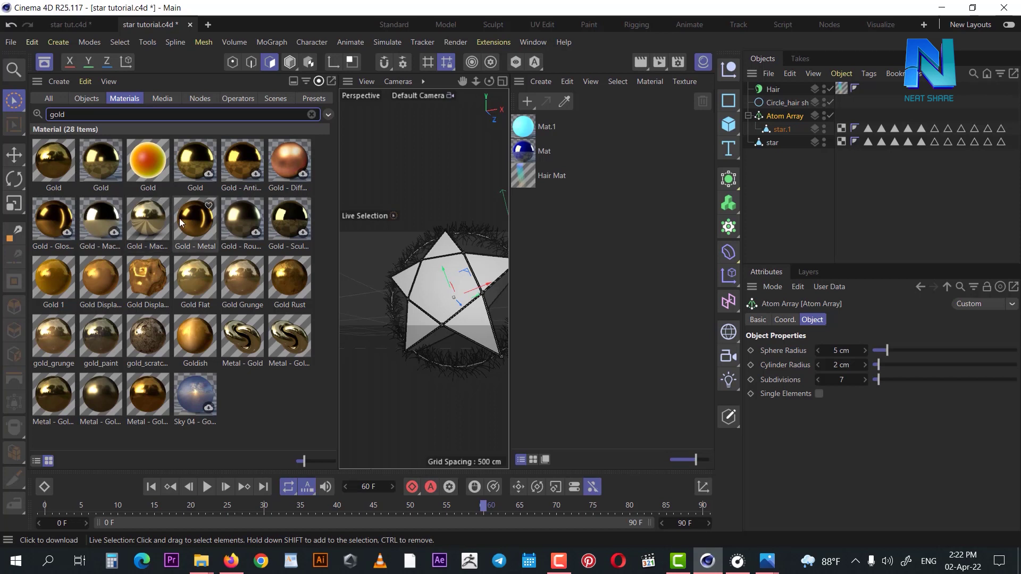
Step: Clear the search and browse Converted > Standard Materials > Glass
left_click(51, 100)
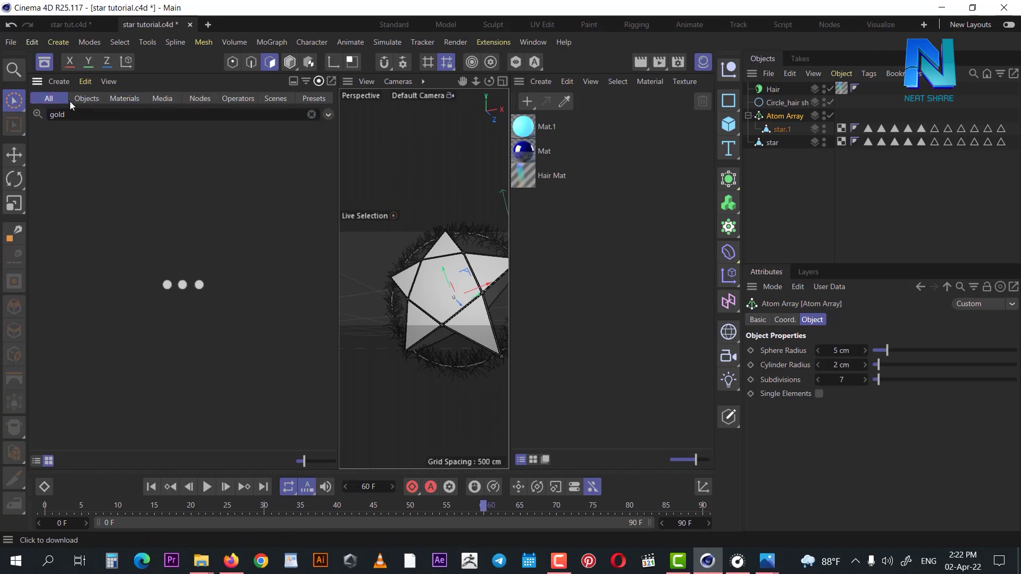
key("BackSpace")
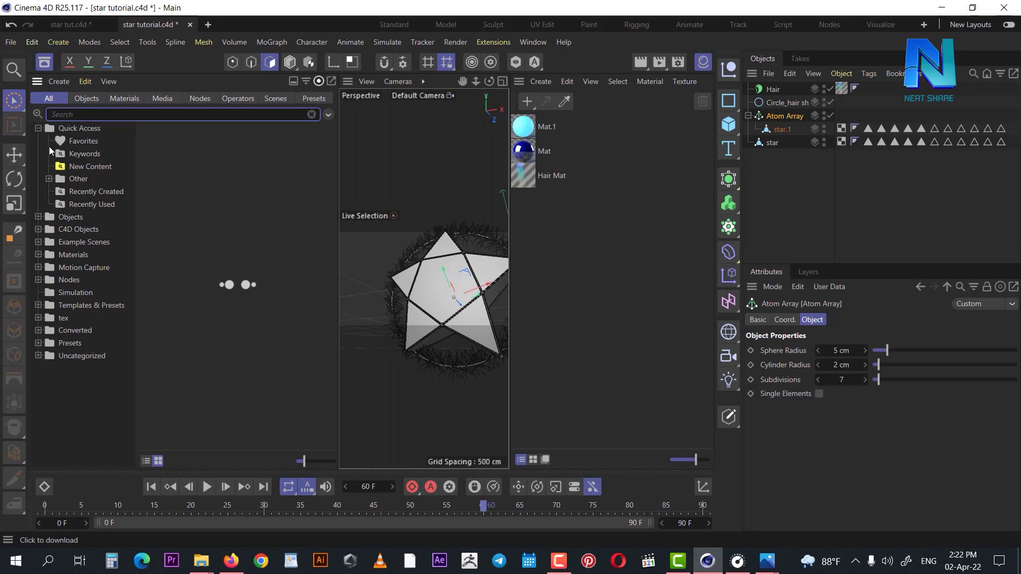
double_click(48, 330)
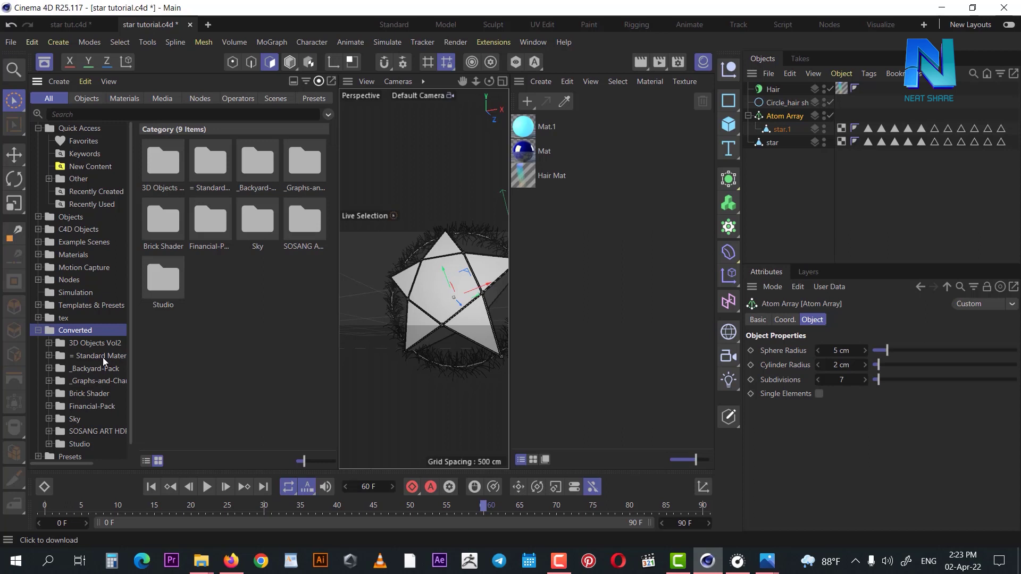
left_click(103, 357)
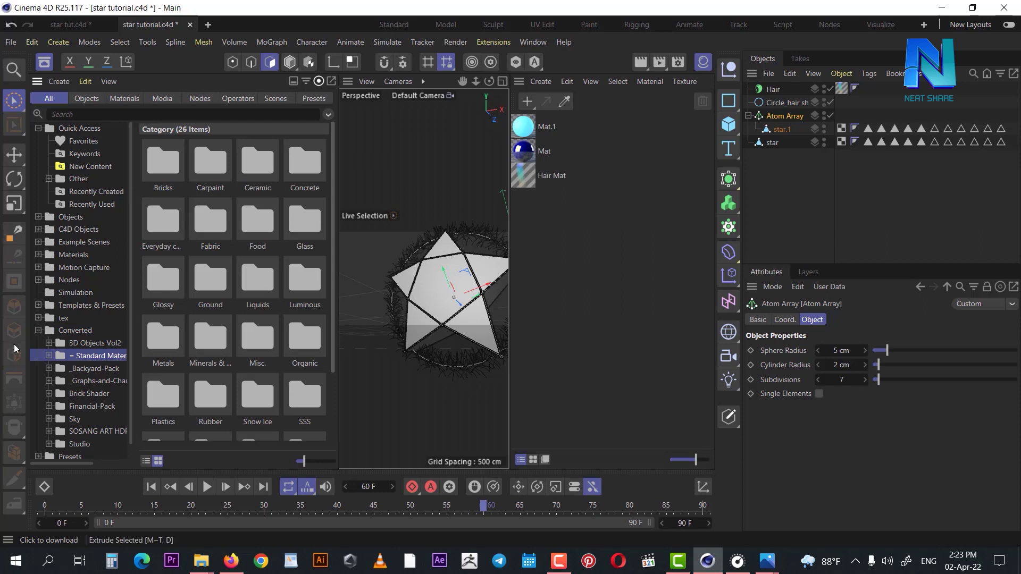
left_click(48, 355)
scroll(101, 398, "down", 3)
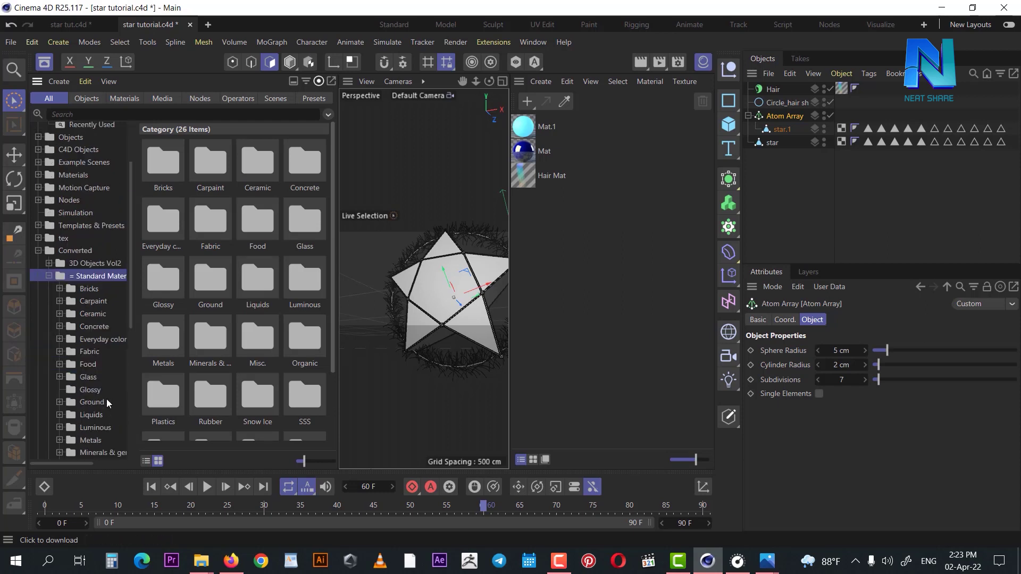
left_click(90, 377)
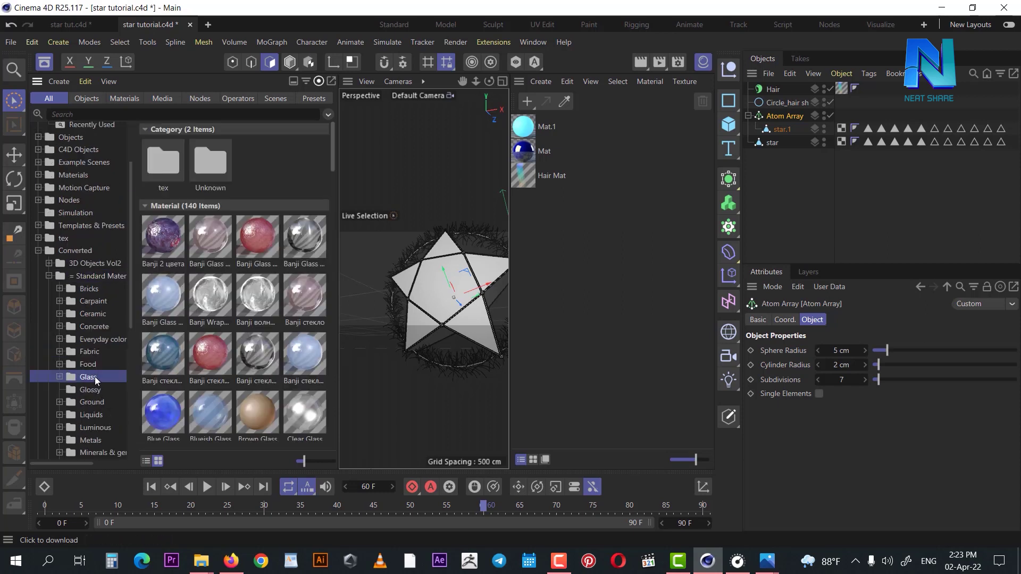
scroll(79, 159, "up", 3)
Step: Search 'gold' again, filter to Materials, and select Gold Grunge
left_click(101, 115)
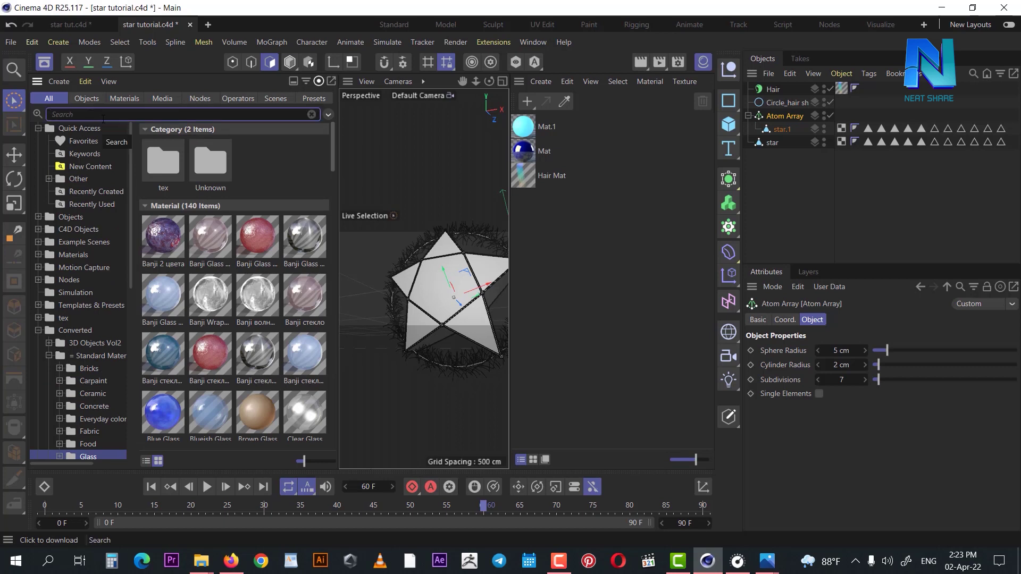
type("gold")
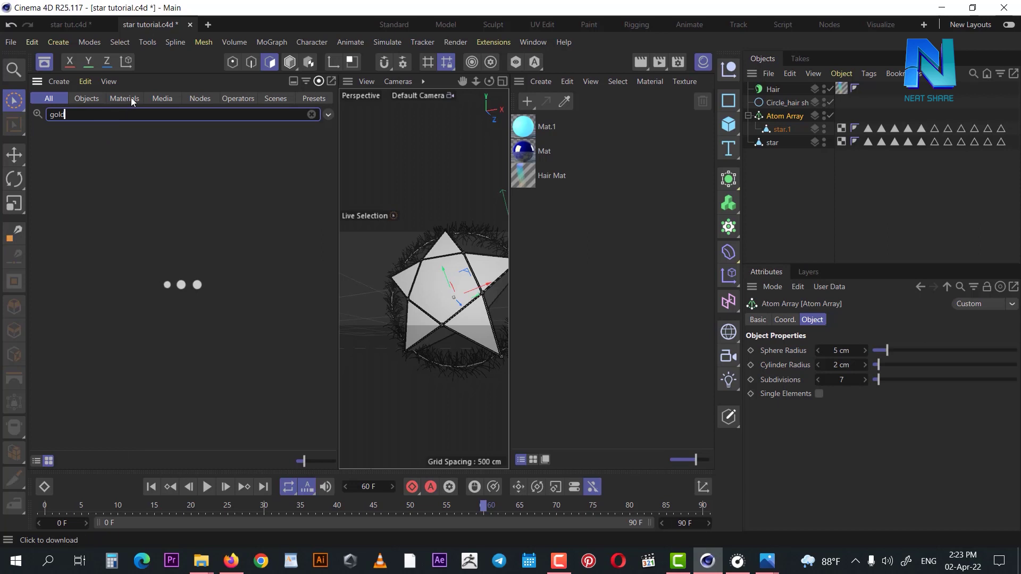
left_click(131, 98)
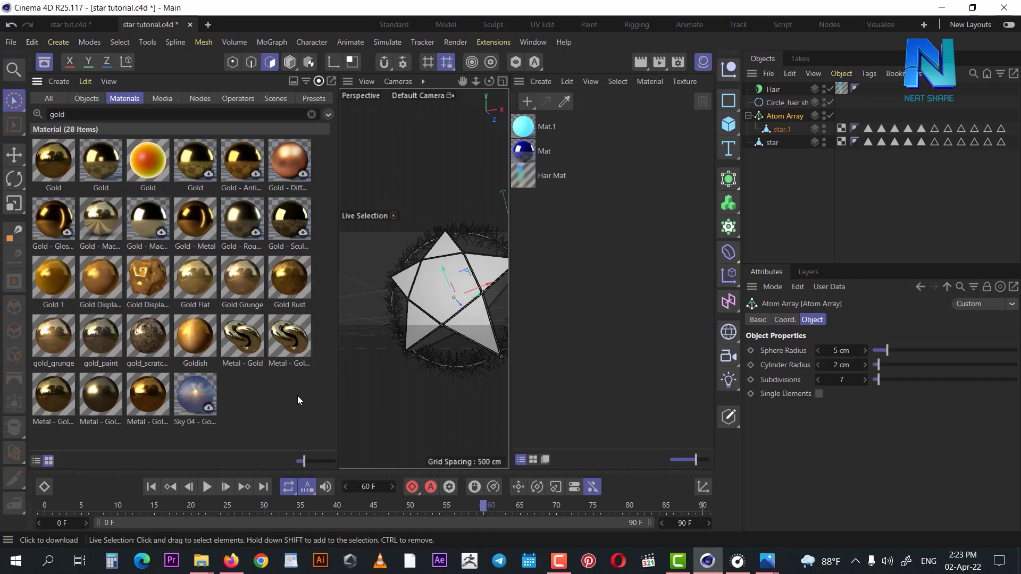
left_click(238, 275)
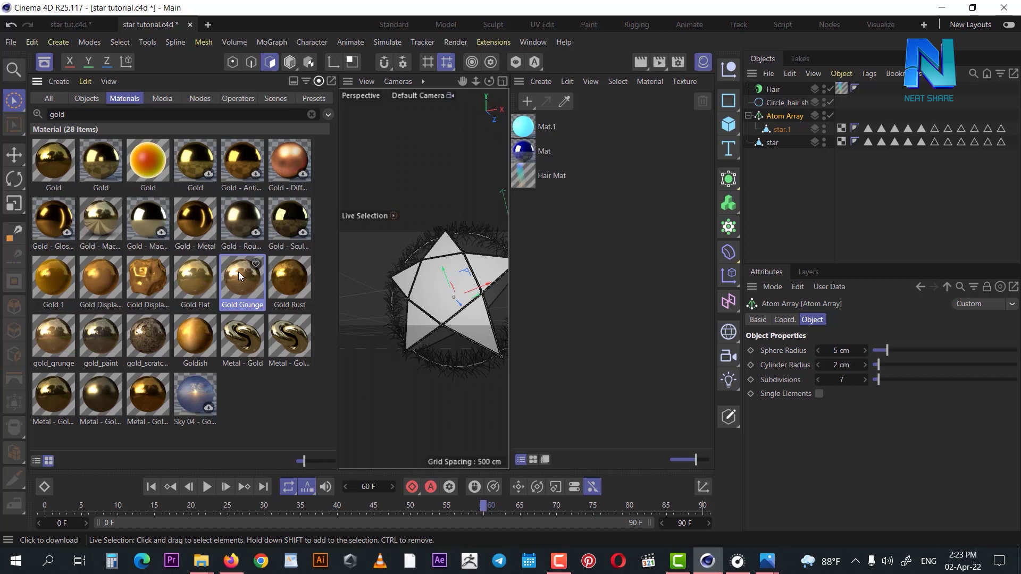
Step: Assign Gold Grunge to the Atom Array object and close the asset browser
left_click_drag(243, 281, 785, 116)
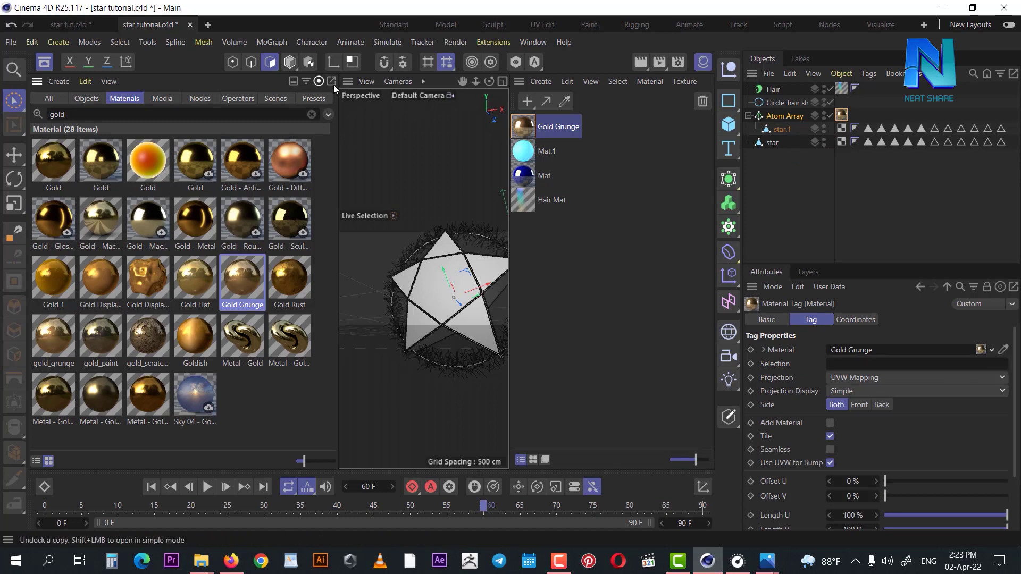
left_click(37, 82)
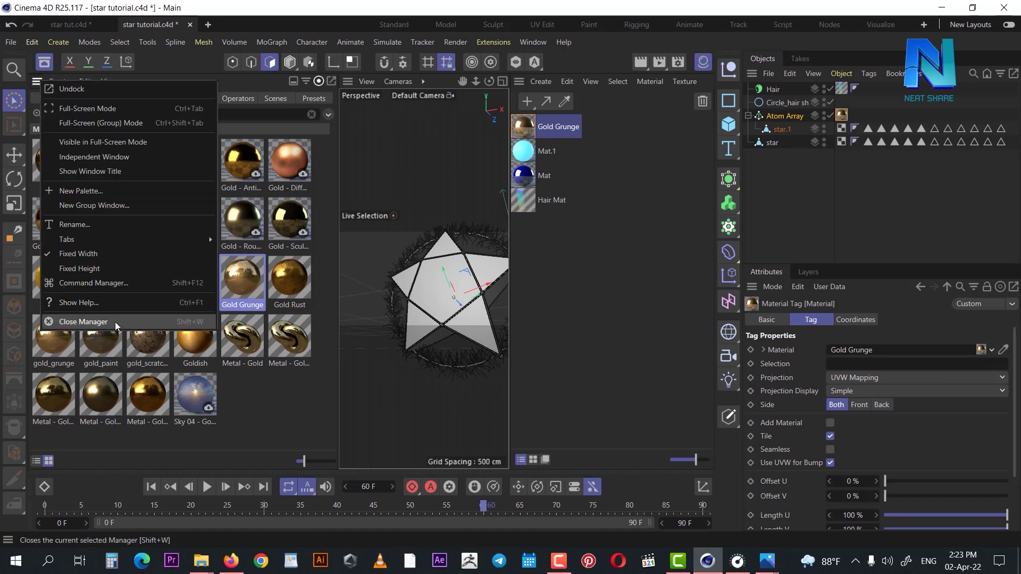
left_click(115, 321)
left_click(643, 177)
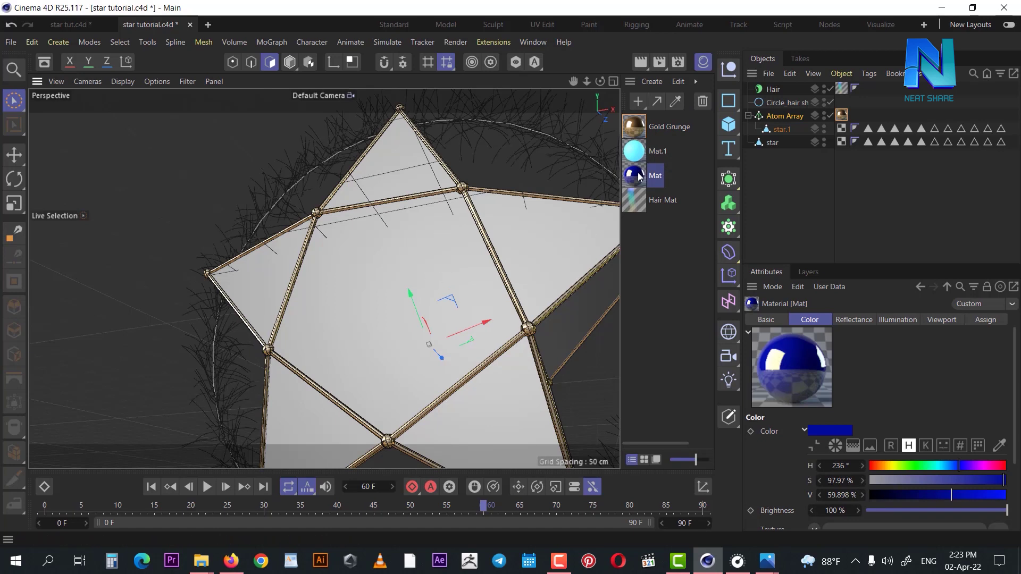
Step: Apply the blue Mat material to the star object and check its material tag
left_click(775, 144)
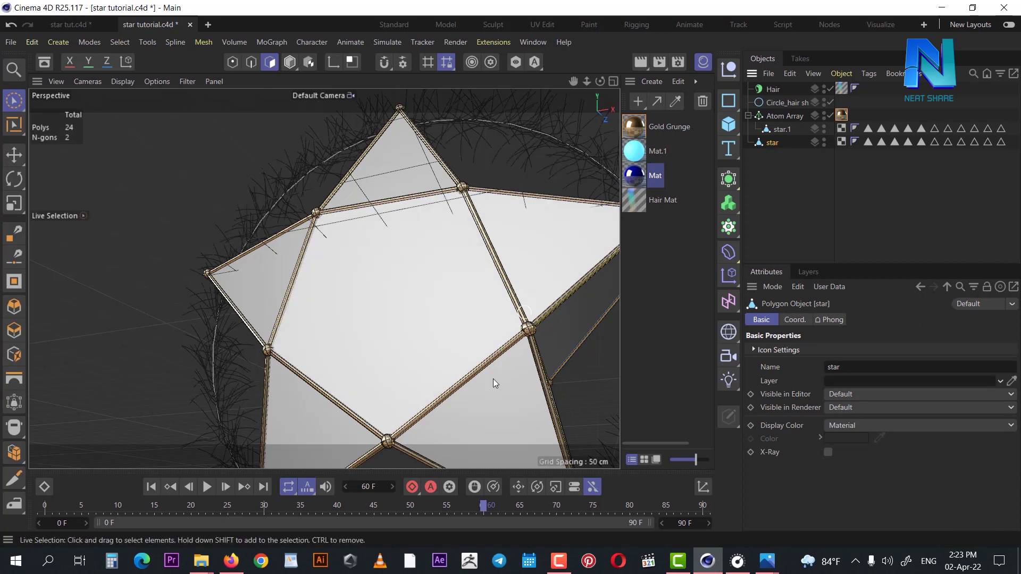
scroll(516, 340, "down", 5)
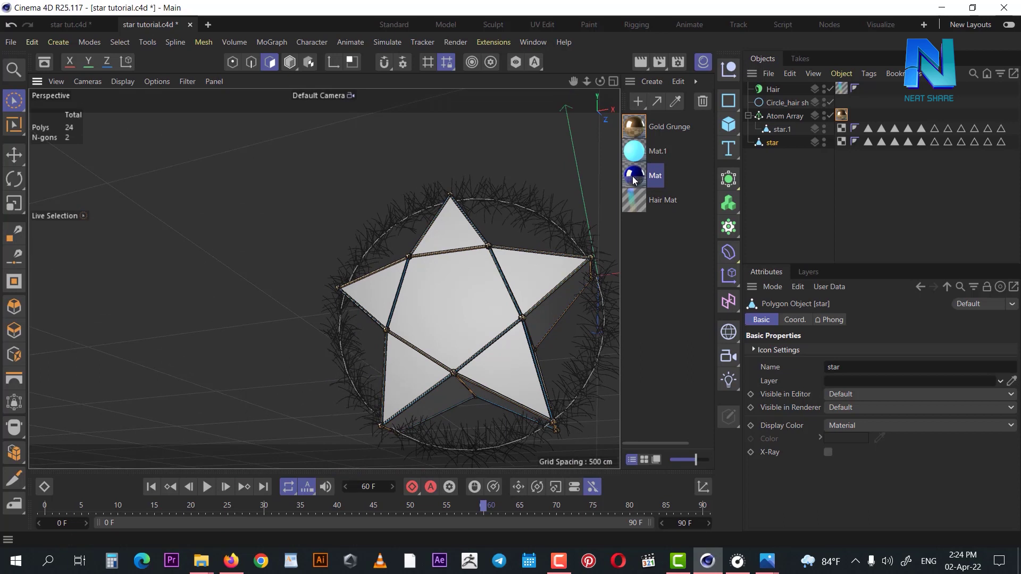
left_click_drag(627, 174, 771, 144)
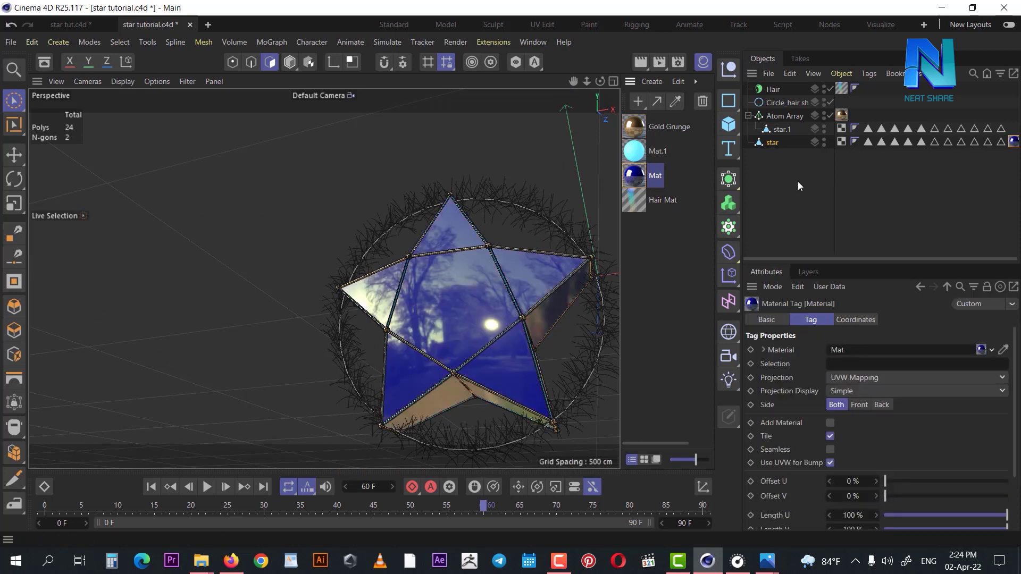
left_click(773, 143)
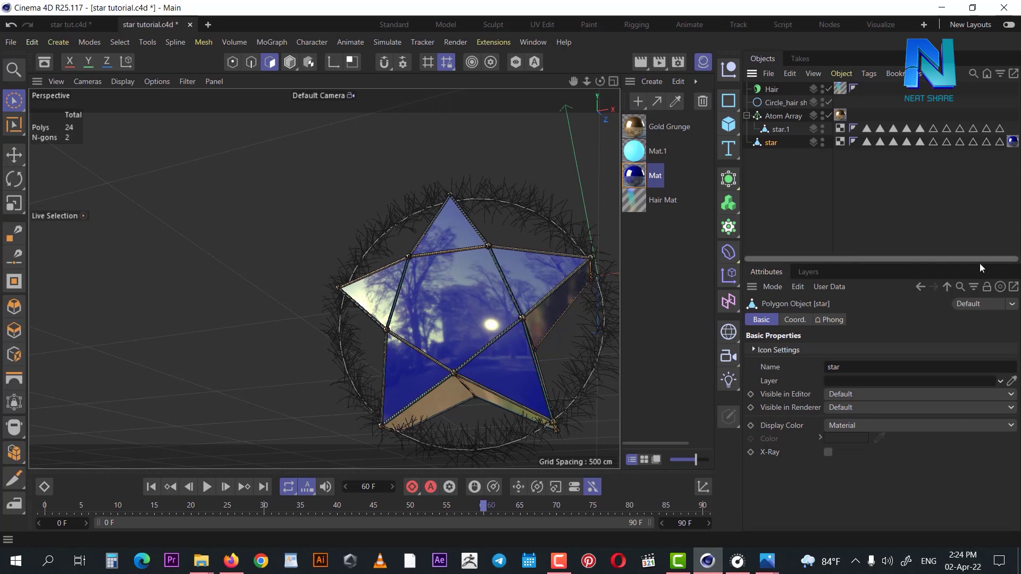
left_click(1012, 141)
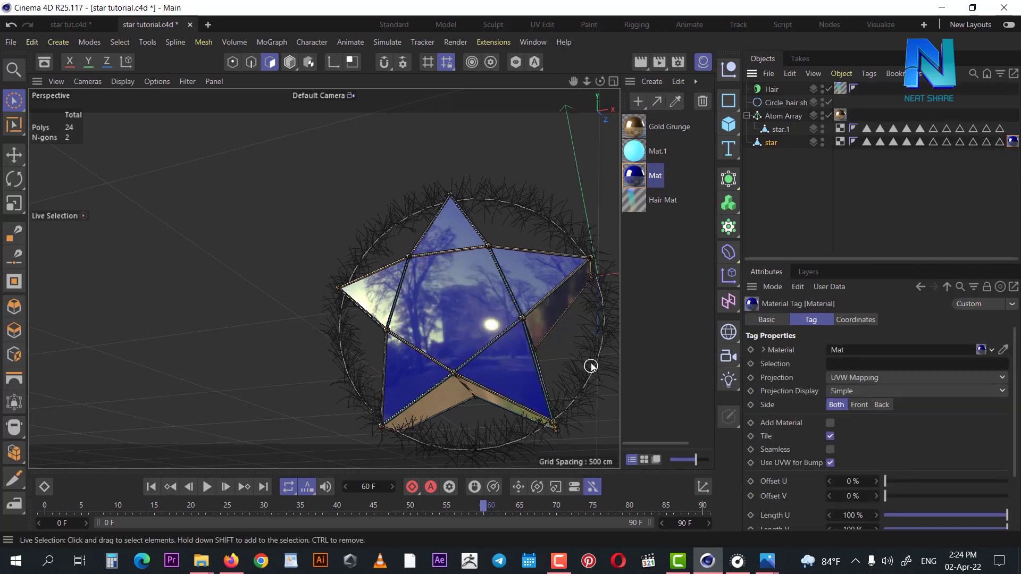
Step: Select a central face of the star and Ctrl-drag Mat to duplicate it
scroll(587, 364, "up", 2)
scroll(490, 392, "up", 3)
left_click(518, 289)
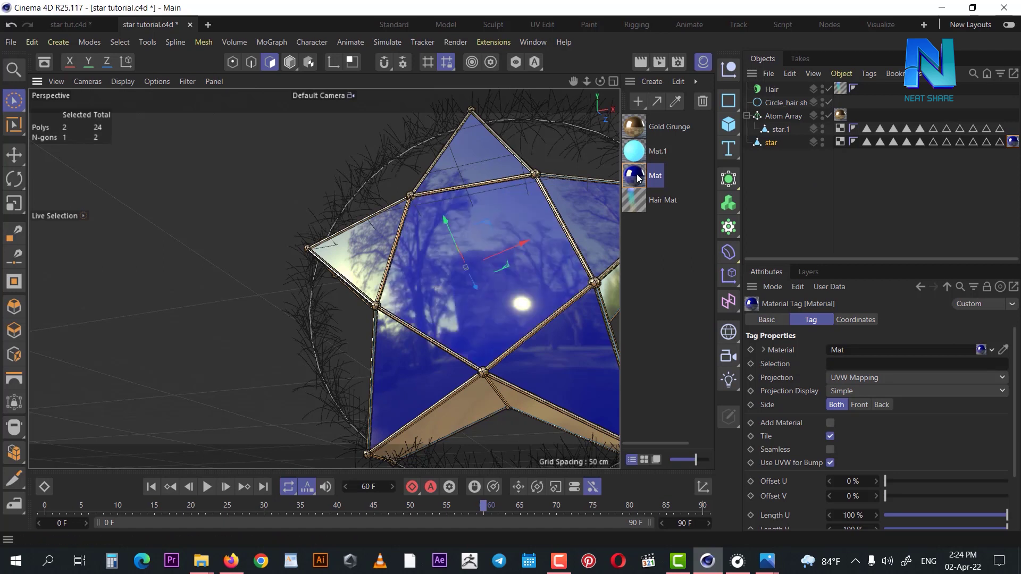
left_click_drag(643, 170, 636, 205, "ctrl")
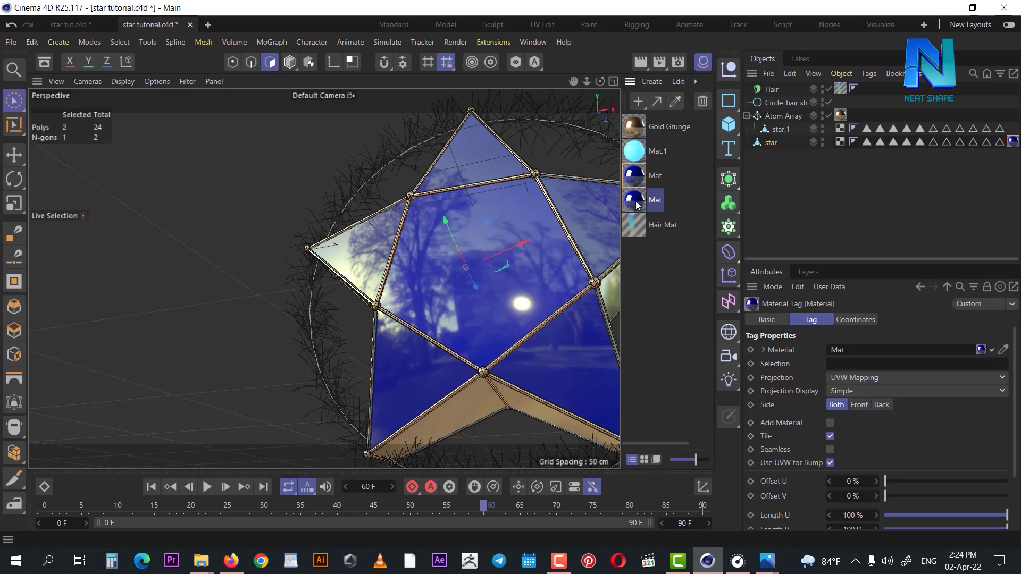
Step: Give the Mat copy a violet luminance glow and a purple base colour at hue 283°
double_click(635, 201)
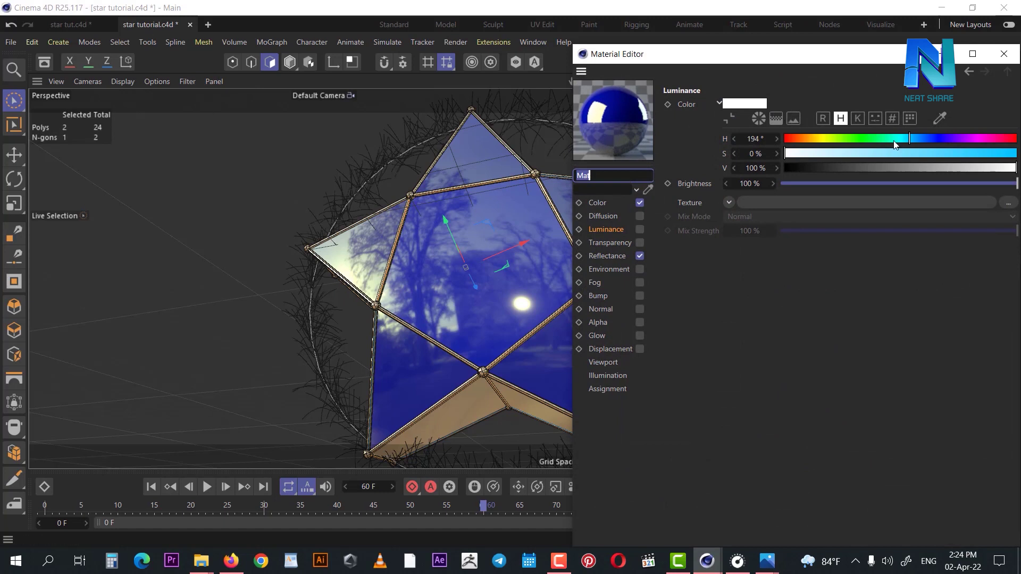
left_click_drag(940, 141, 965, 140)
left_click(955, 153)
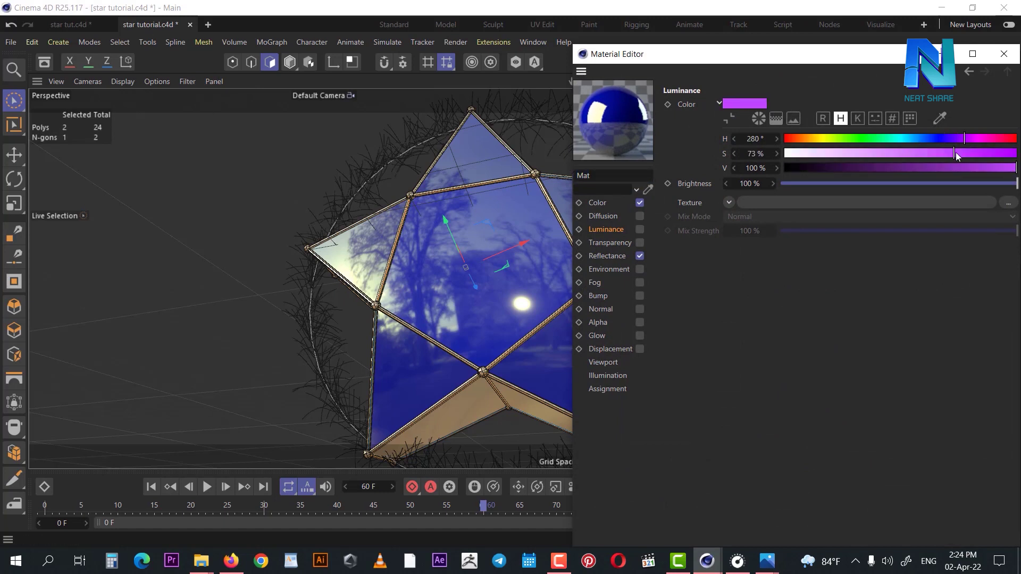
left_click(597, 202)
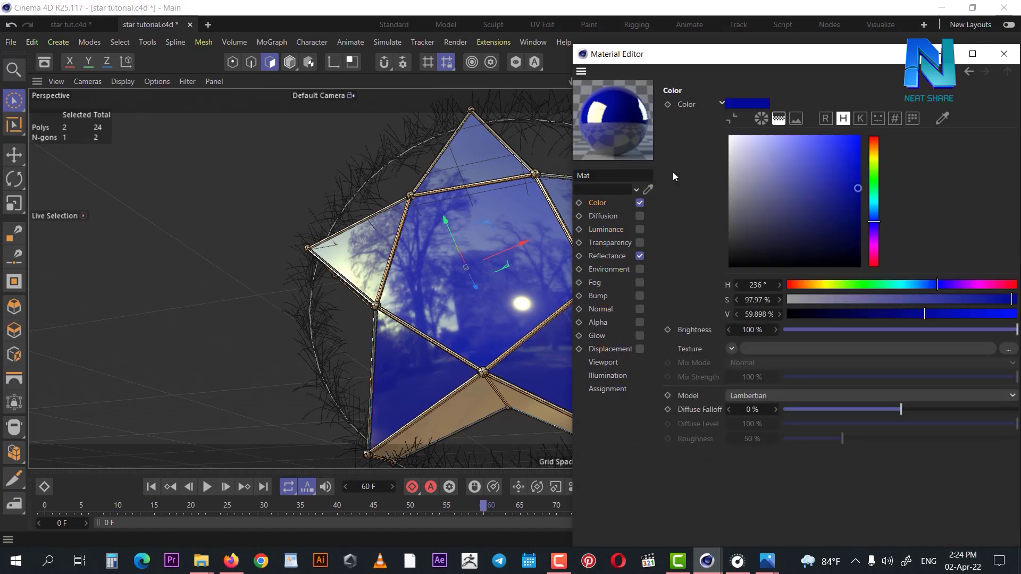
left_click(873, 144)
left_click(874, 204)
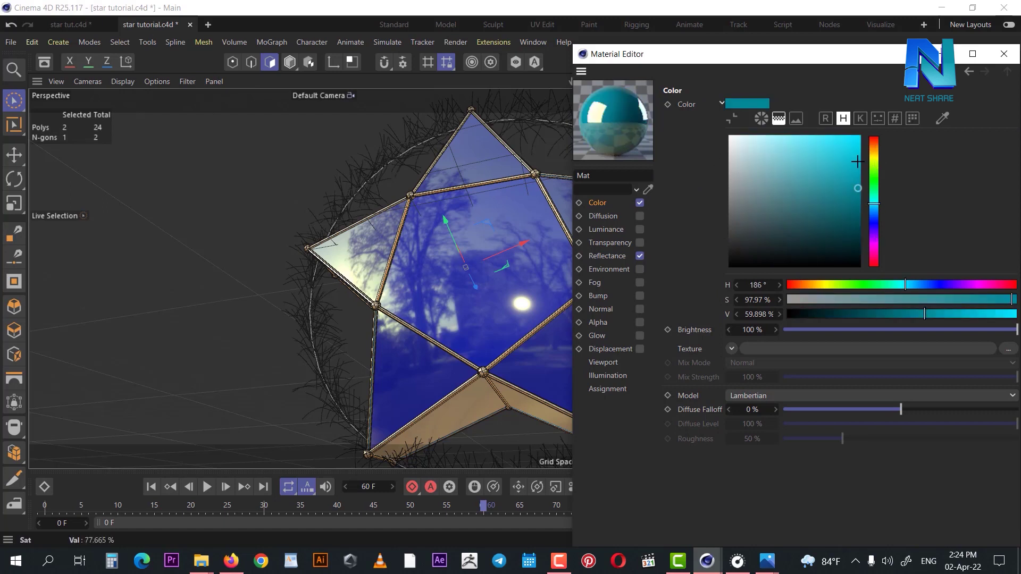
left_click(853, 141)
left_click(874, 239)
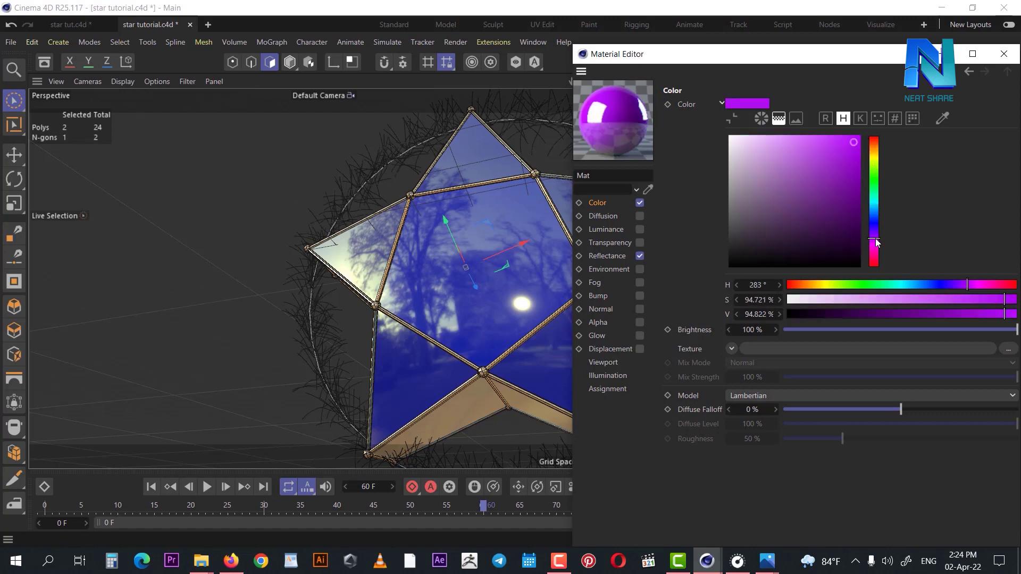
left_click(1003, 54)
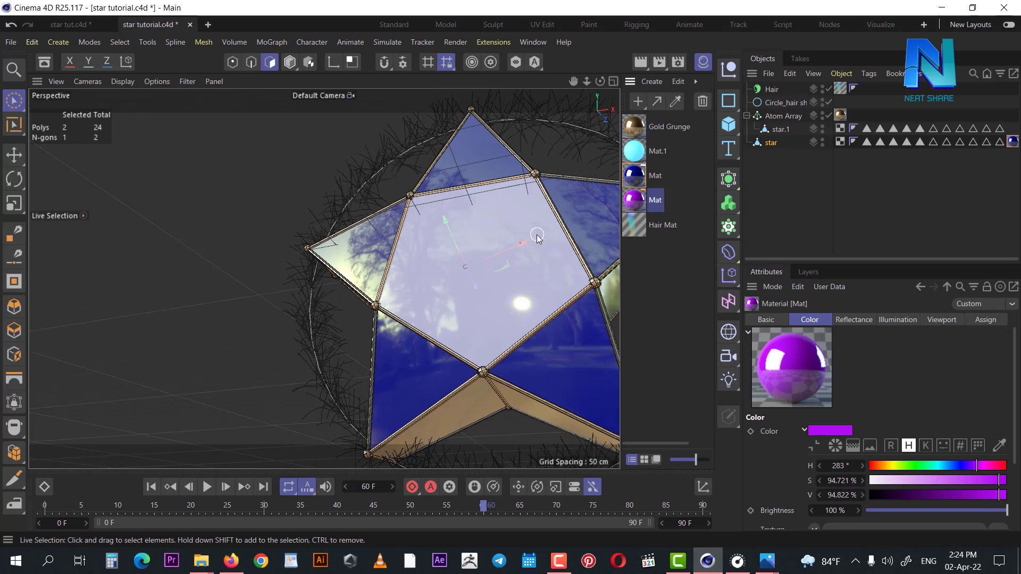
Step: In Polygon mode, select the star's central pentagon face and drag the purple Mat onto it
left_click(662, 281)
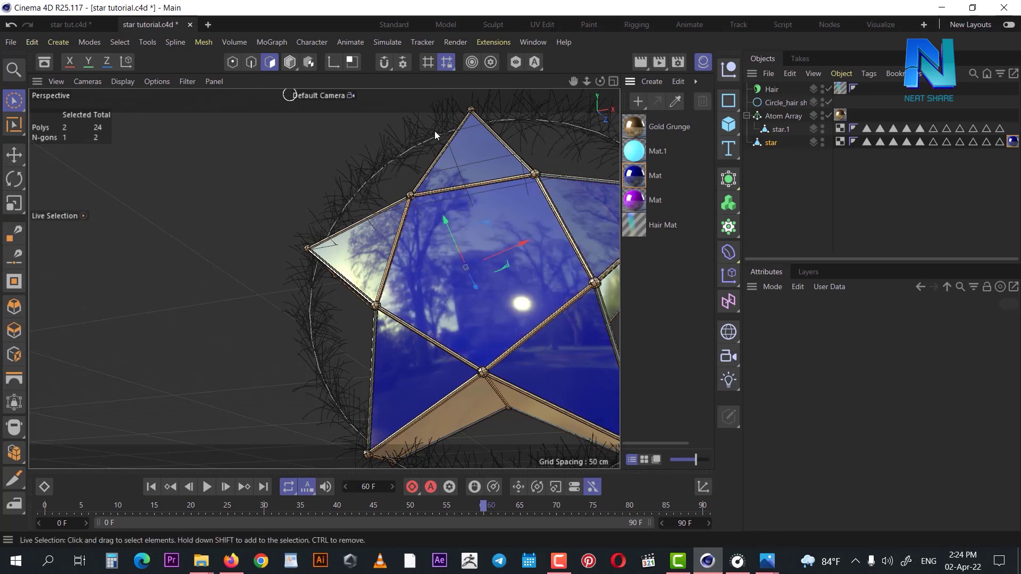
left_click(769, 143)
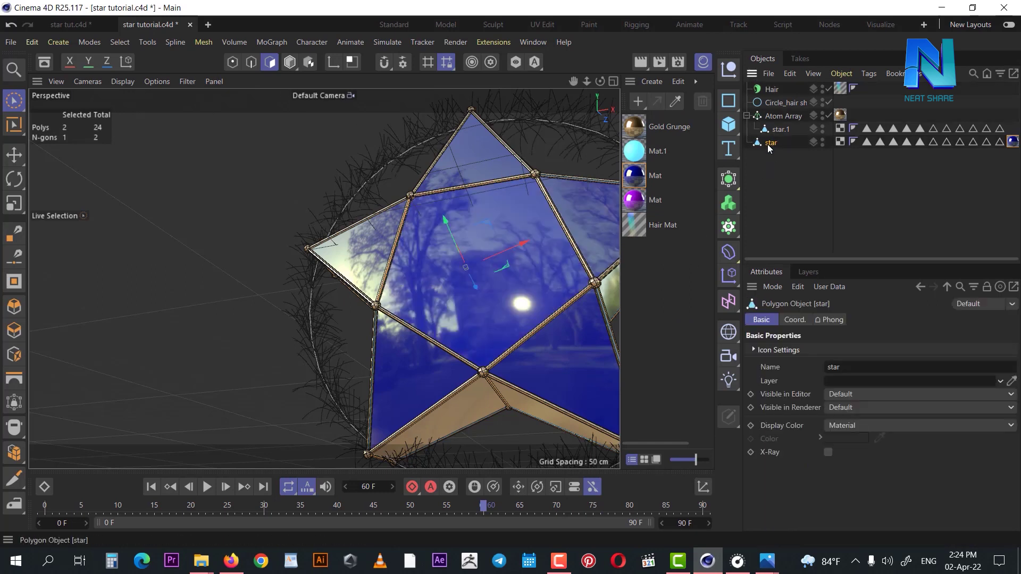
left_click(270, 62)
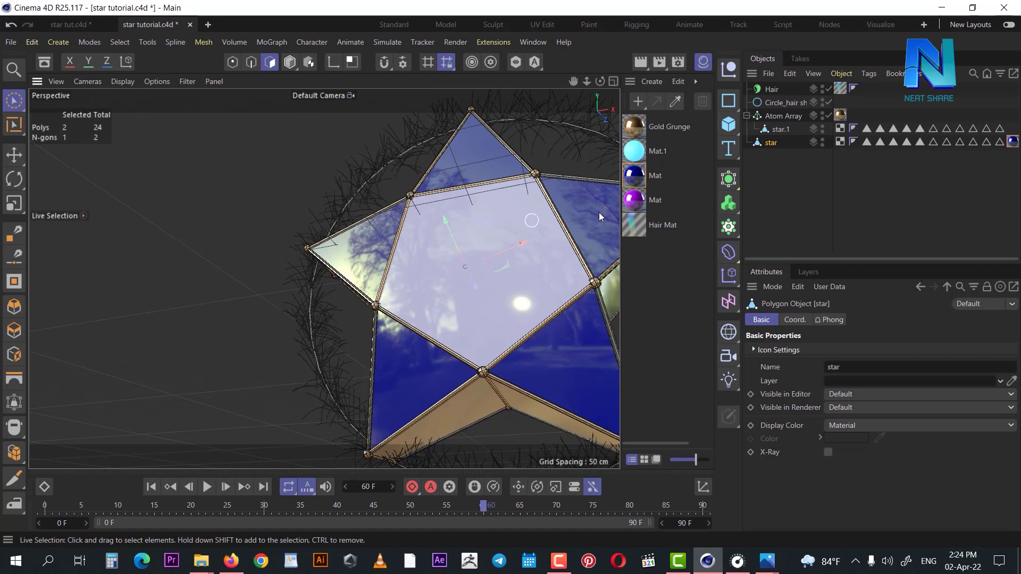
left_click(547, 254)
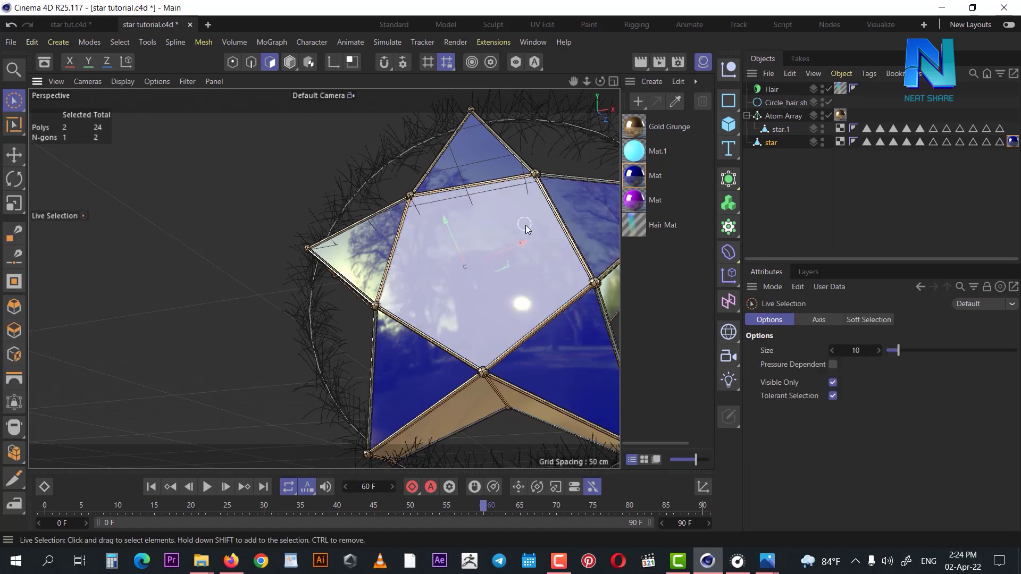
mouse_move(473, 243)
left_mouse_down("alt")
mouse_move(452, 273)
mouse_move(496, 226)
left_mouse_up("alt")
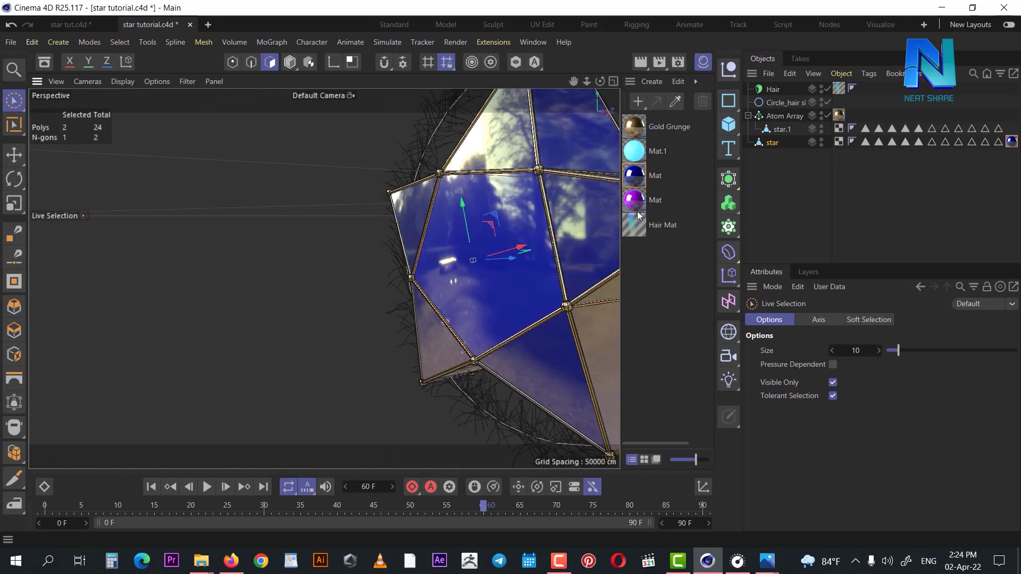
left_click_drag(635, 202, 561, 223)
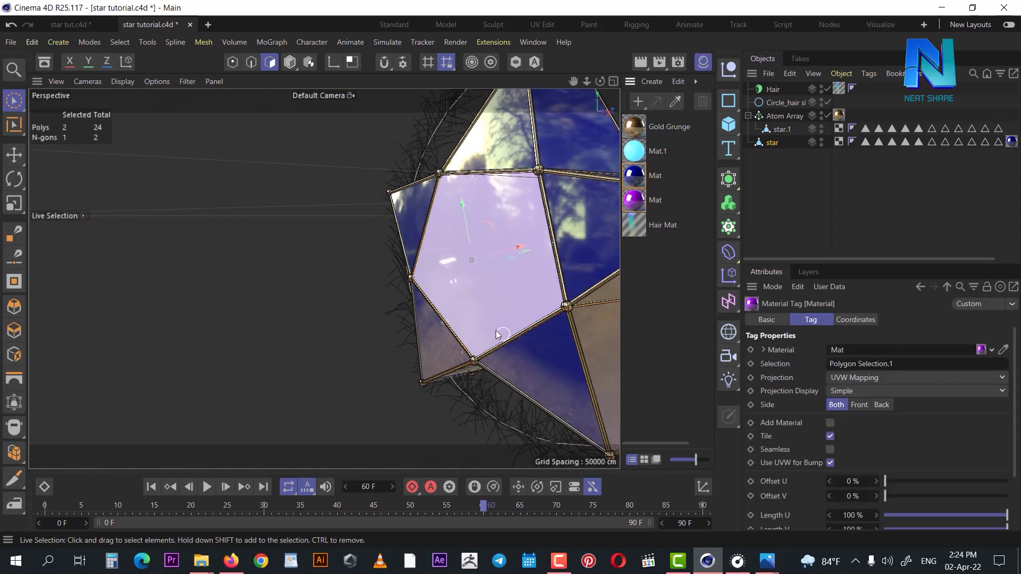
left_click_drag(495, 330, 482, 275, "alt")
mouse_move(534, 381)
left_mouse_down("alt")
mouse_move(536, 373)
mouse_move(501, 387)
left_mouse_up("alt")
Step: Make cyan Mat.1 active and select the star's lower-left face
left_click(486, 389)
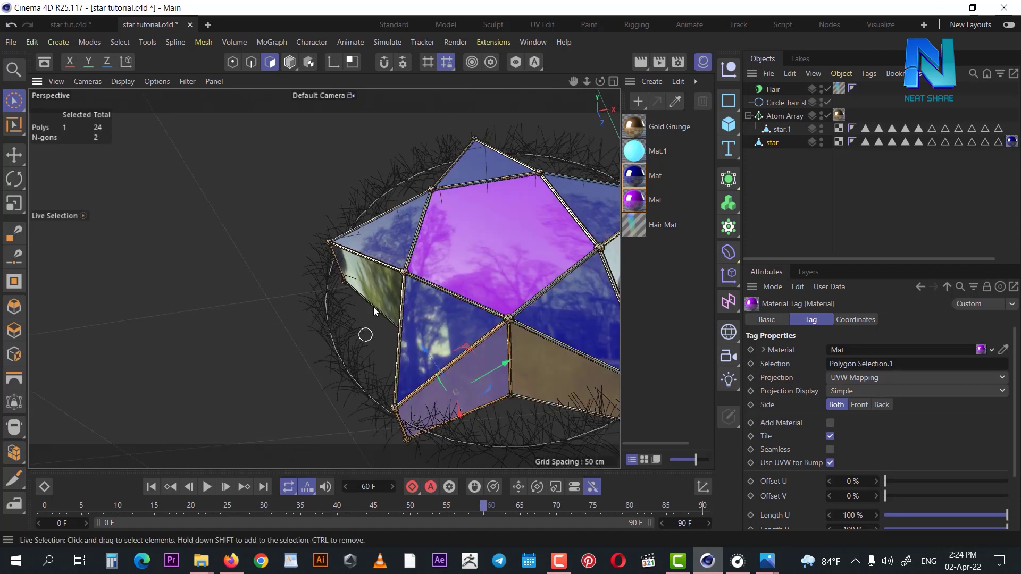
left_click(633, 151)
left_click(537, 382, "shift")
left_click(468, 384)
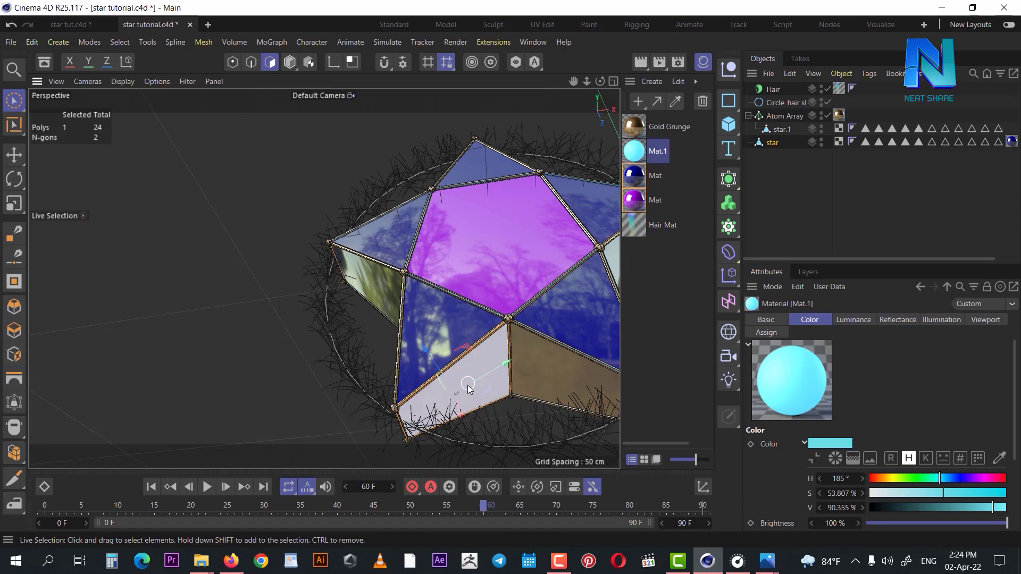
Step: Select the upper-left, front-middle and two neighbouring faces and apply cyan Mat.1 to them
left_click(411, 381, "shift")
mouse_move(411, 381)
left_mouse_down("alt")
mouse_move(540, 401)
mouse_move(355, 349)
left_mouse_up("alt")
left_click(347, 241, "shift")
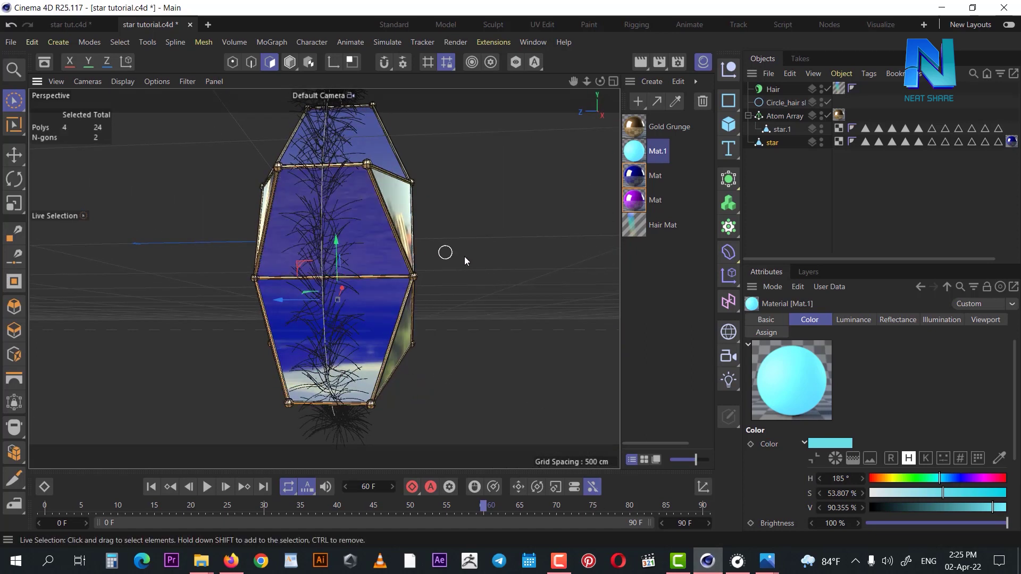
left_click_drag(456, 250, 349, 297, "alt")
left_click(388, 223, "shift")
left_click(409, 152, "shift")
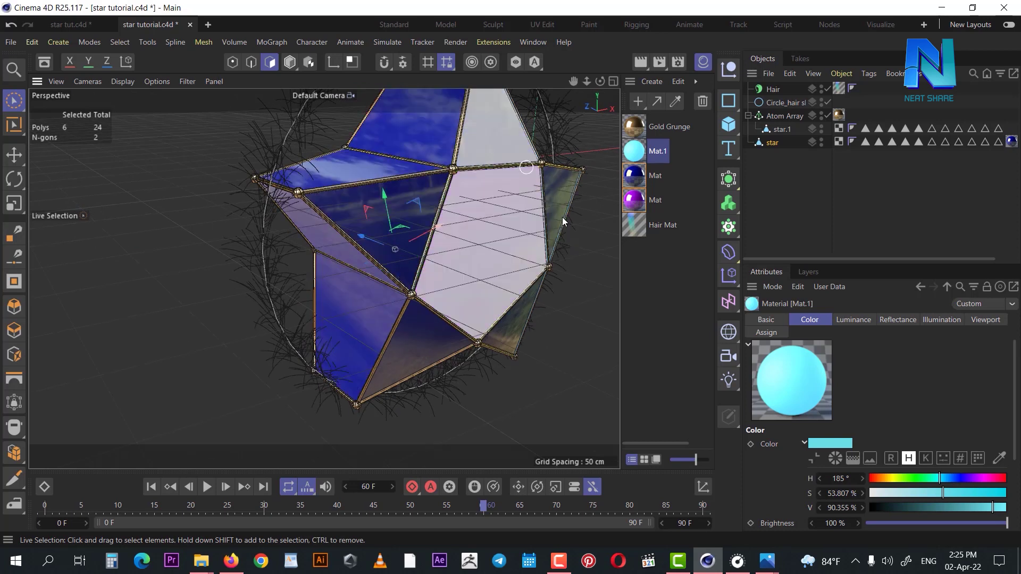
left_click_drag(349, 243, 359, 170)
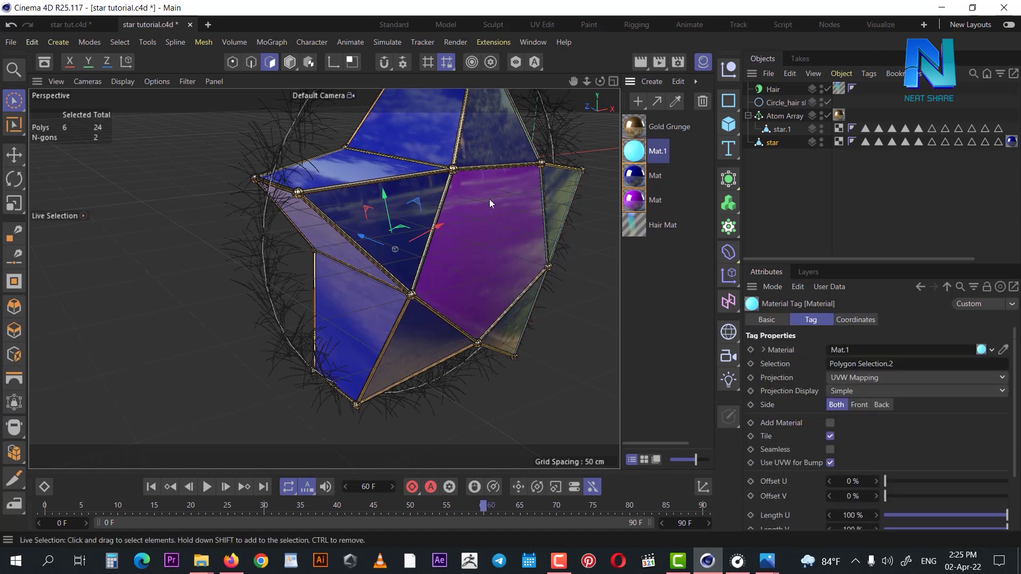
Step: Apply cyan Mat.1 to the top face, the right face and one more side face
mouse_move(456, 387)
left_mouse_down("alt")
mouse_move(394, 264)
mouse_move(415, 224)
left_mouse_up("alt")
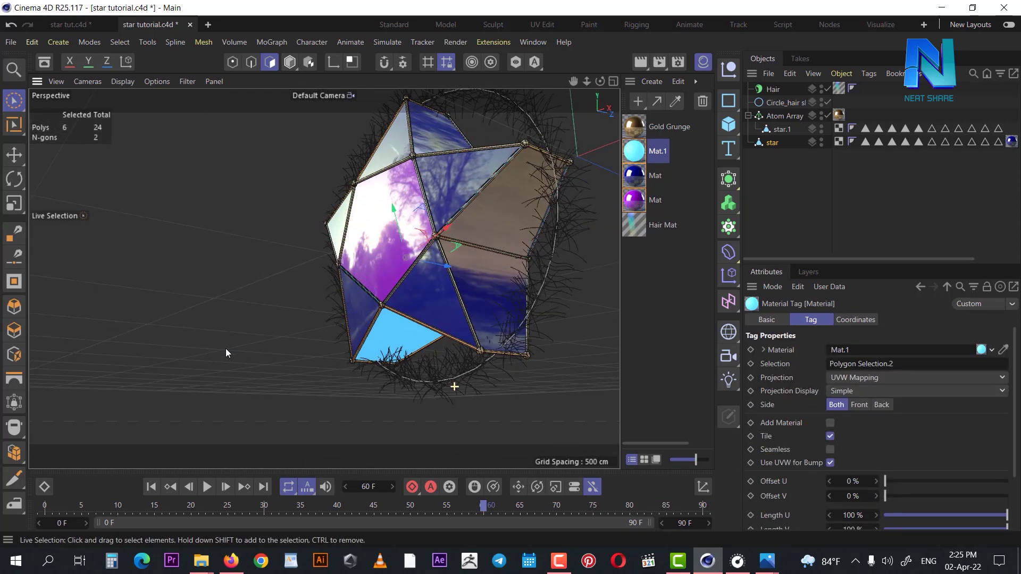
scroll(415, 223, "up", 5)
mouse_move(426, 177)
left_mouse_down("alt")
mouse_move(524, 284)
mouse_move(353, 280)
mouse_move(554, 281)
mouse_move(566, 186)
left_mouse_up("alt")
left_click(536, 294)
scroll(532, 296, "down", 3)
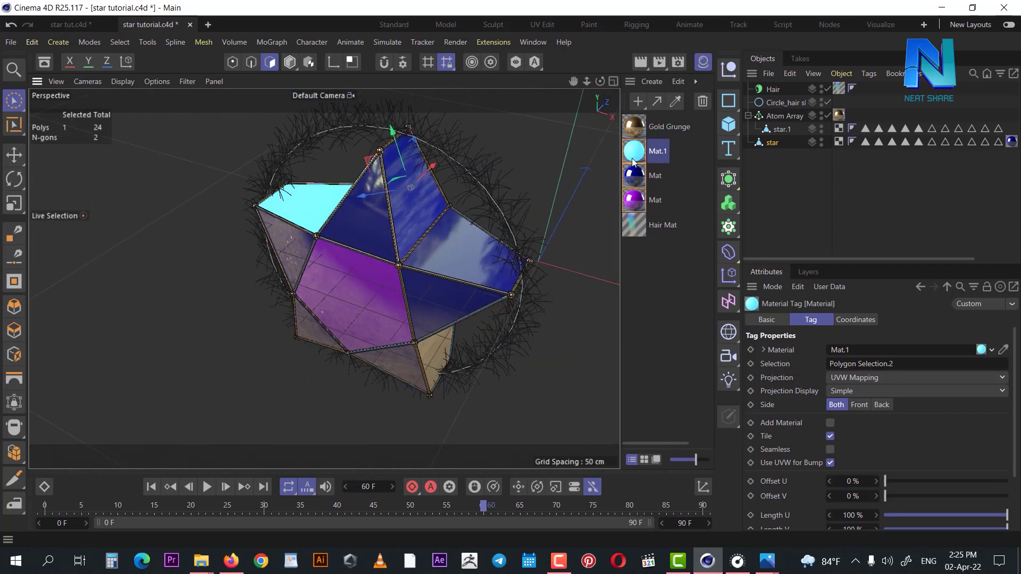
left_click_drag(634, 151, 428, 204)
left_click(503, 292)
mouse_move(503, 291)
left_mouse_down("alt")
mouse_move(426, 211)
mouse_move(452, 229)
left_mouse_up("alt")
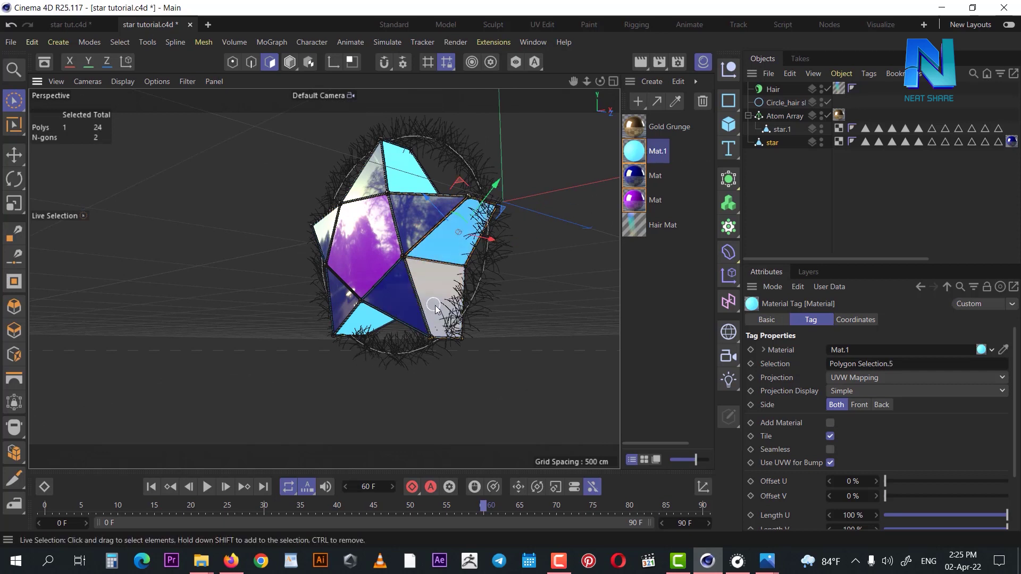
left_click_drag(509, 221, 457, 234)
mouse_move(447, 292)
left_mouse_down()
mouse_move(172, 319)
mouse_move(494, 331)
mouse_move(40, 292)
mouse_move(164, 318)
mouse_move(515, 319)
mouse_move(526, 273)
mouse_move(526, 290)
mouse_move(389, 259)
mouse_move(409, 289)
left_mouse_up()
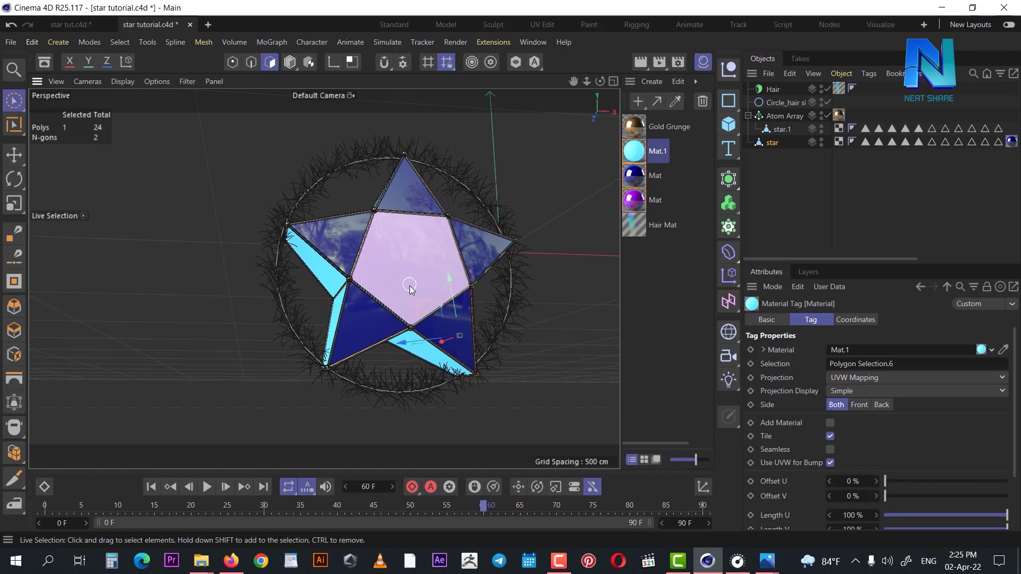
scroll(410, 289, "up", 2)
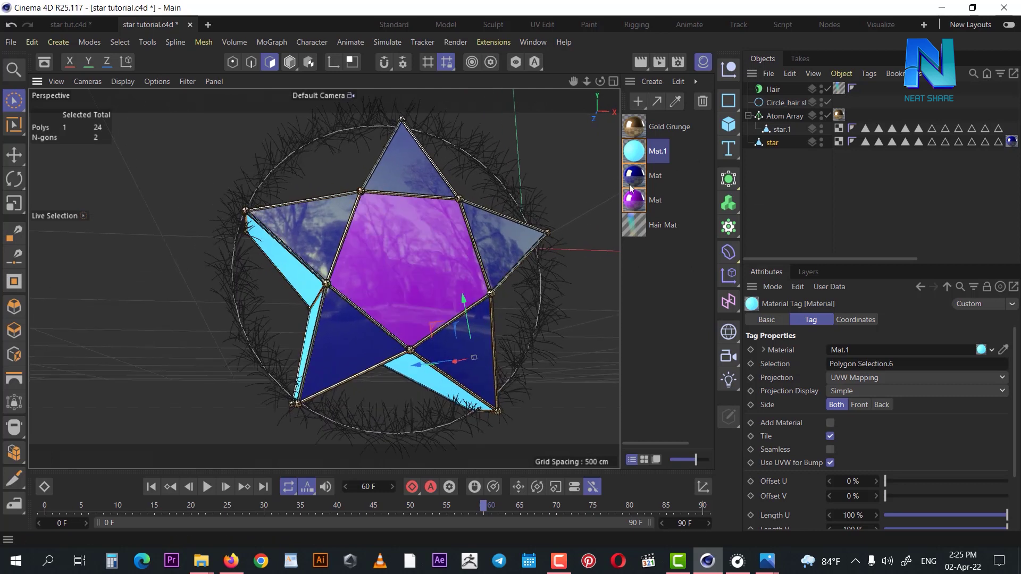
Step: Change the purple Mat's colour to a deep indigo at hue 252°
double_click(637, 204)
left_click(840, 214)
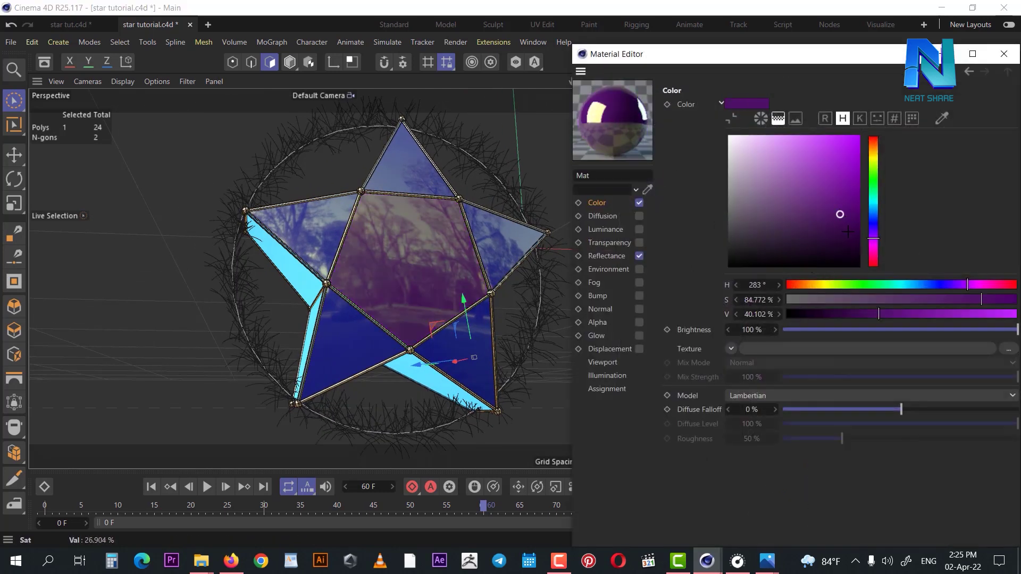
mouse_move(873, 181)
left_mouse_down()
mouse_move(873, 202)
mouse_move(853, 213)
mouse_move(873, 206)
mouse_move(860, 199)
mouse_move(873, 227)
left_mouse_up()
left_click(851, 227)
left_click(860, 216)
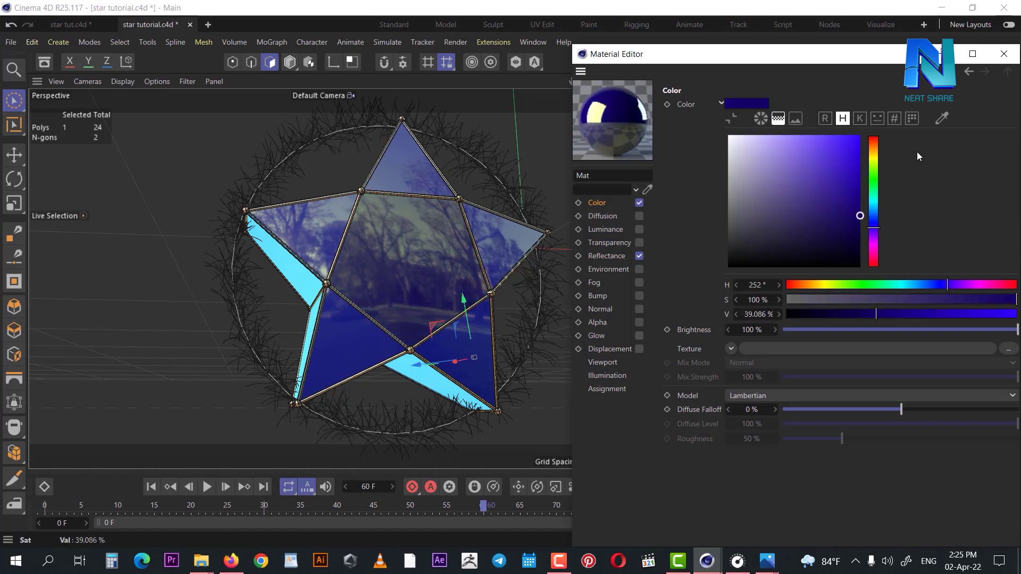
left_click(1003, 54)
Step: Lower the Layer 1 reflection strength on both Mat materials, the blue one to 25%
double_click(634, 201)
left_click(626, 258)
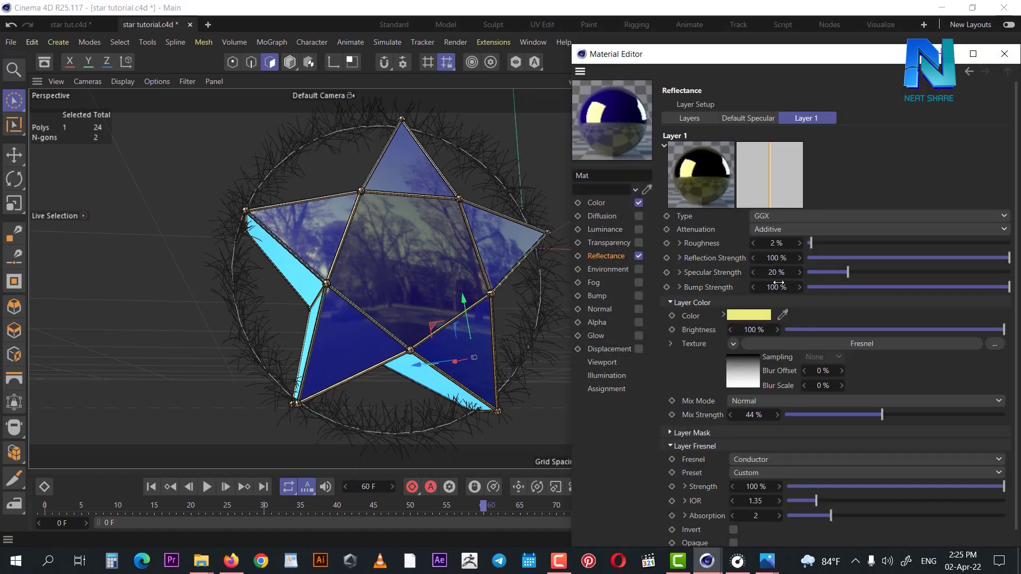
left_click(750, 118)
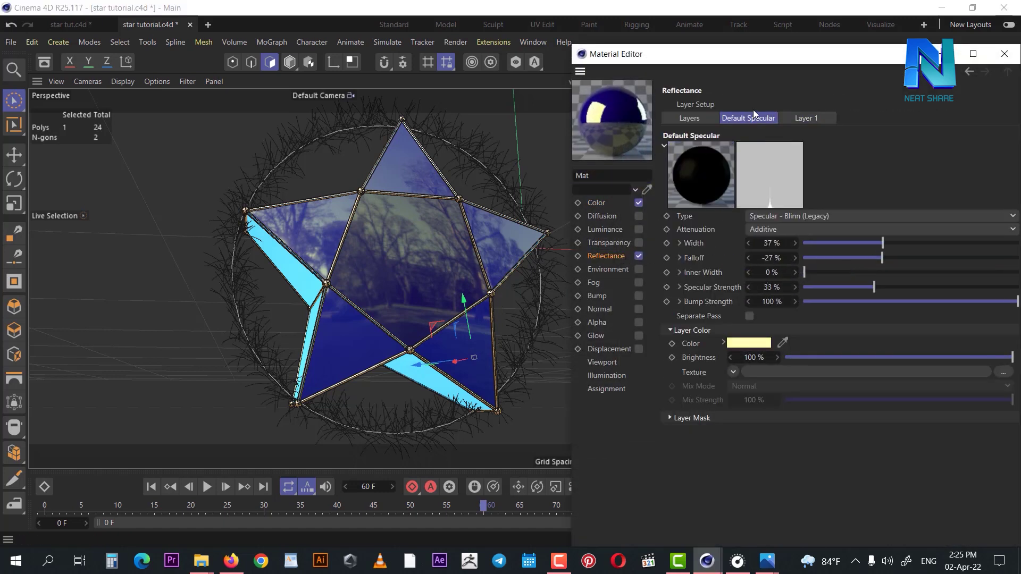
left_click(806, 118)
mouse_move(855, 257)
left_mouse_down()
mouse_move(869, 255)
mouse_move(831, 254)
mouse_move(866, 244)
left_mouse_up()
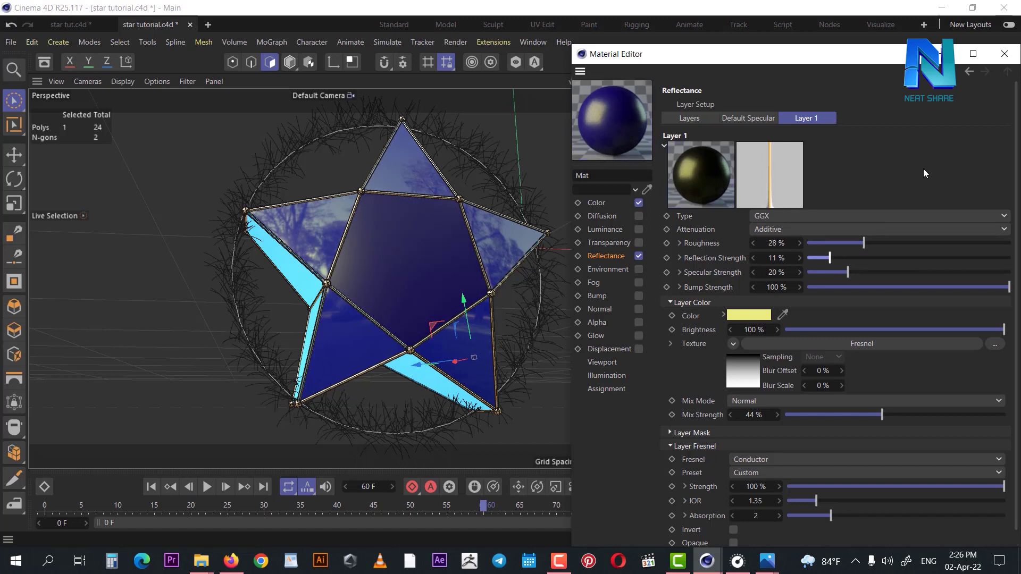
left_click(1004, 54)
double_click(634, 182)
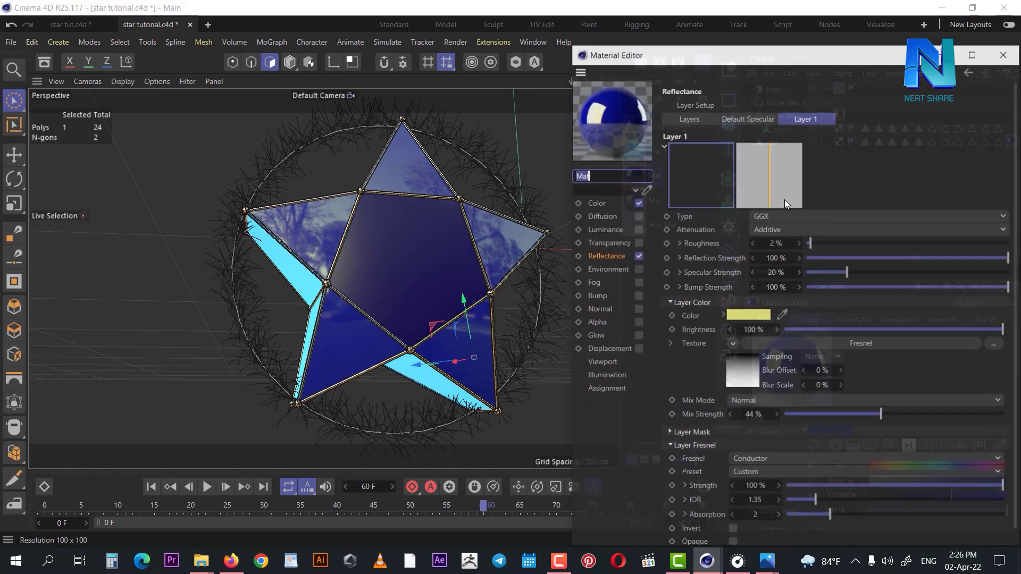
left_click_drag(850, 256, 828, 253)
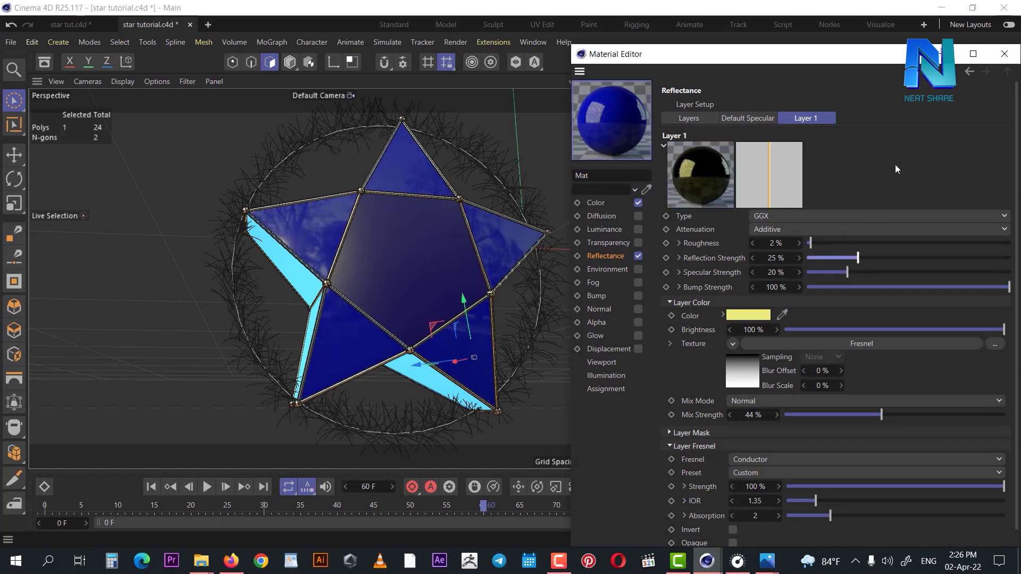
left_click(1004, 54)
left_click_drag(498, 238, 480, 311, "alt")
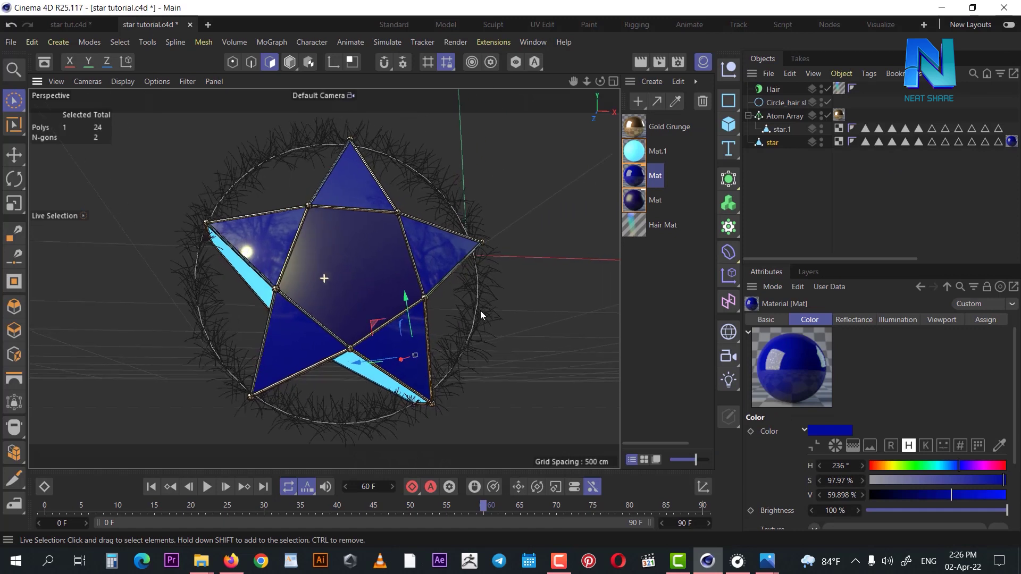
left_click_drag(444, 357, 438, 329, "alt")
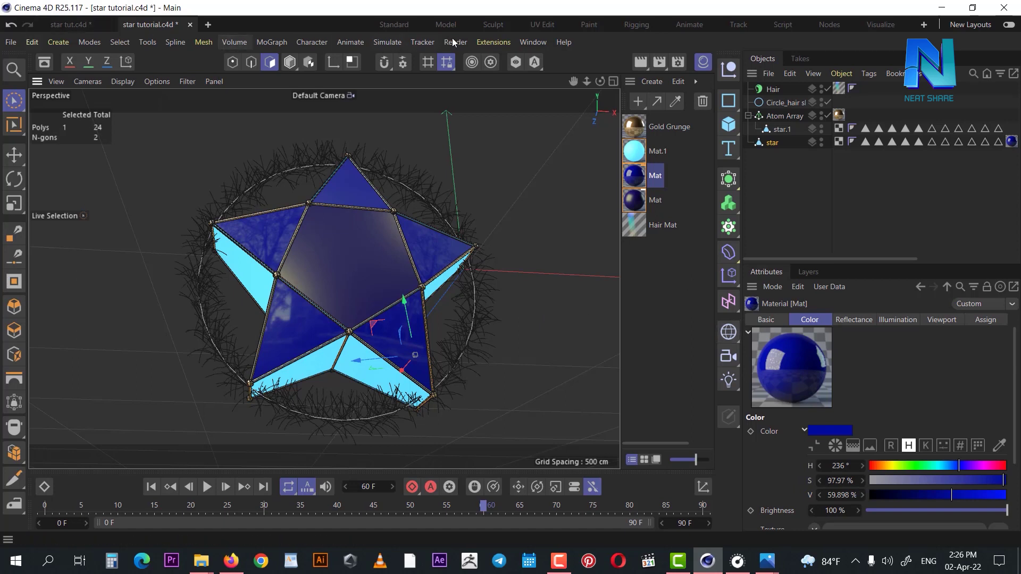
Step: Open the Asset Browser showing all asset types and clear the old gold search
left_click(527, 44)
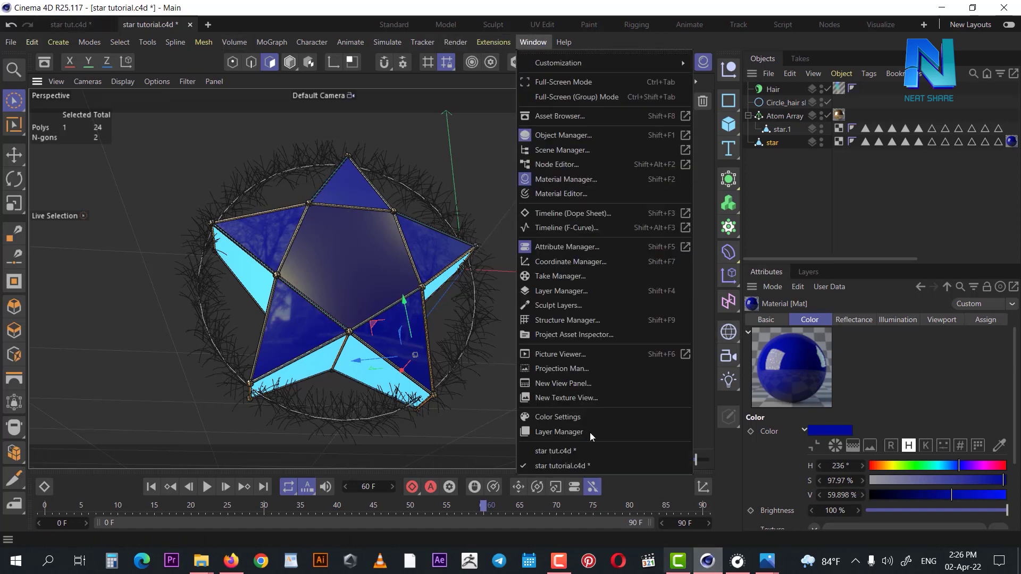
left_click(550, 116)
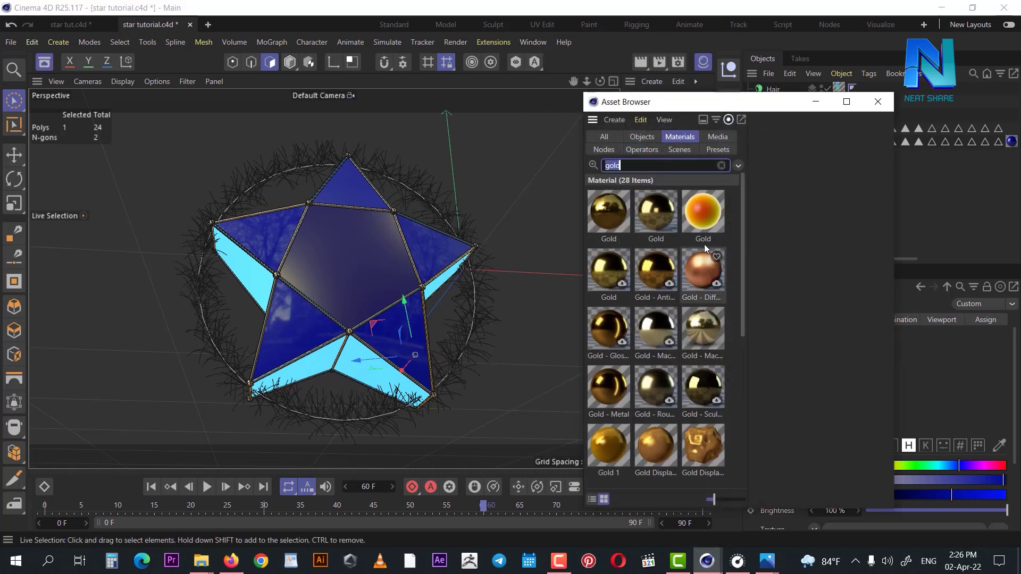
left_click(605, 139)
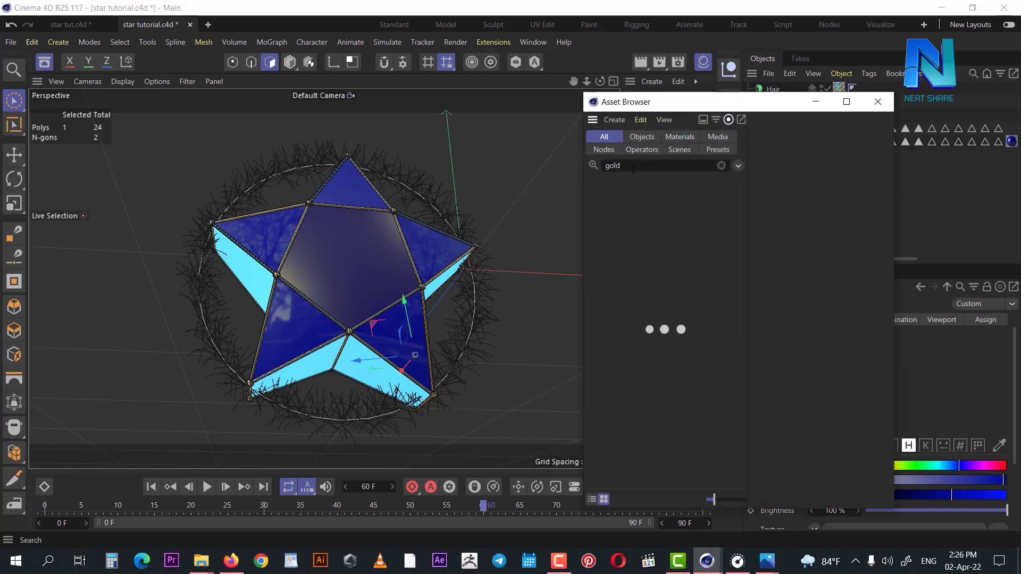
double_click(612, 166)
key("BackSpace")
Step: Browse Converted > SOSANG ART and add its HDRI rig to the scene
left_click(593, 180)
left_click(594, 306)
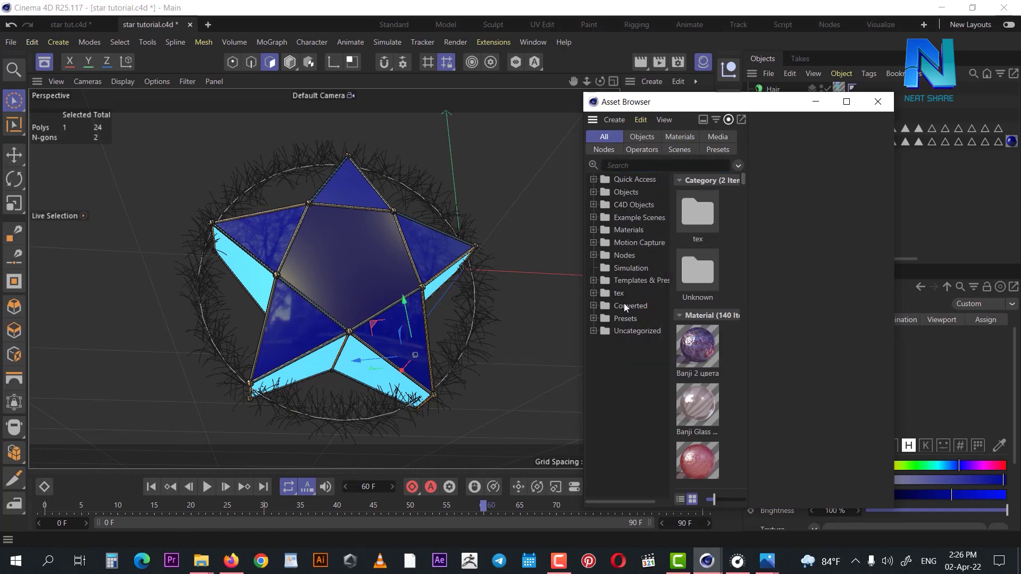
left_click(593, 306)
left_click(604, 331)
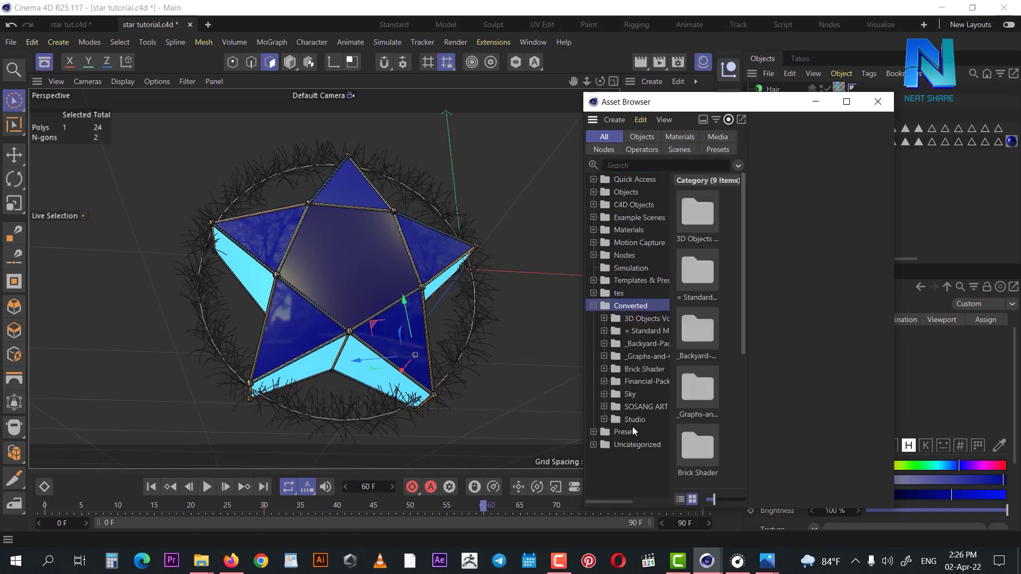
left_click(641, 406)
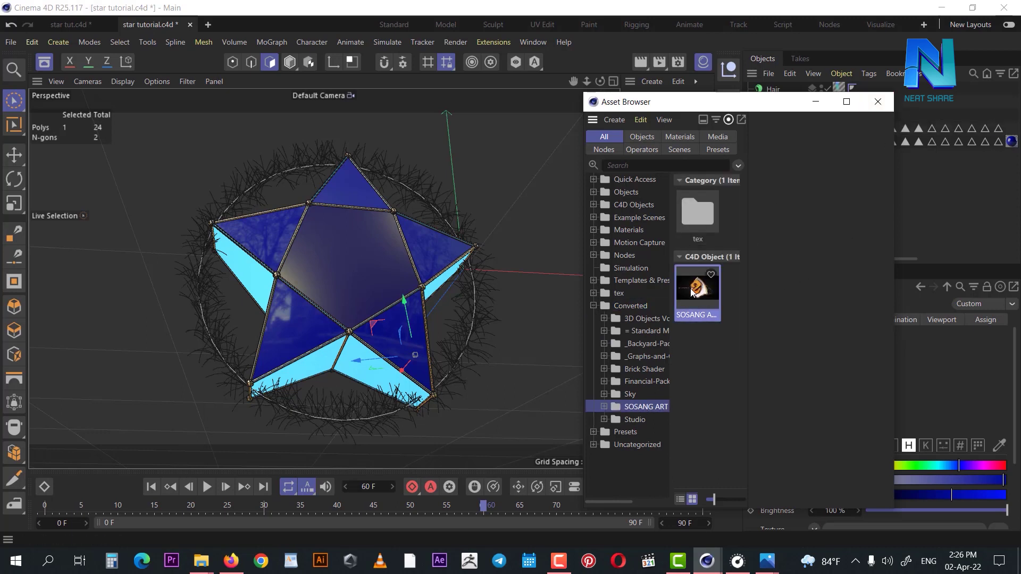
left_click(877, 102)
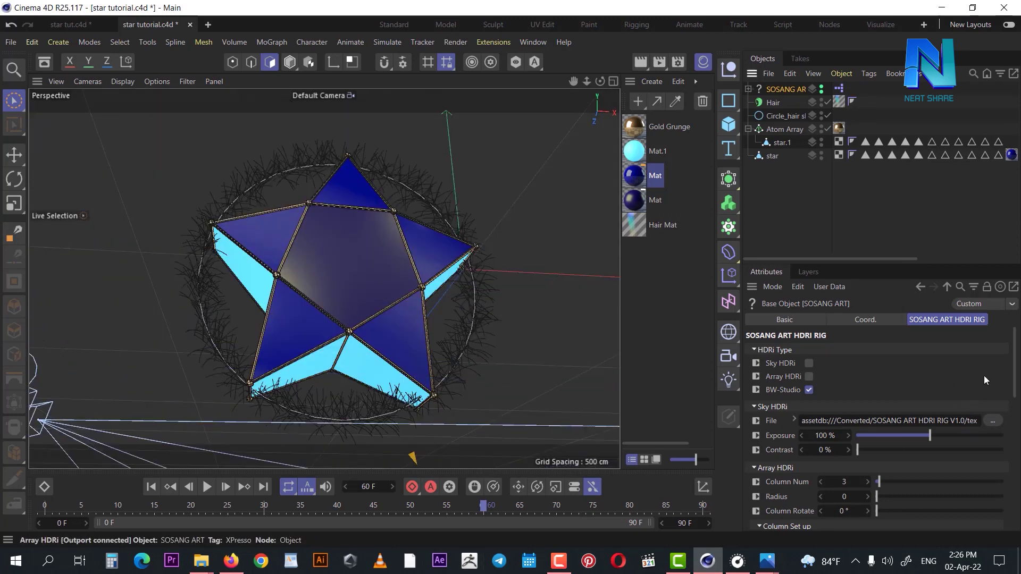
scroll(1016, 378, "down", 5)
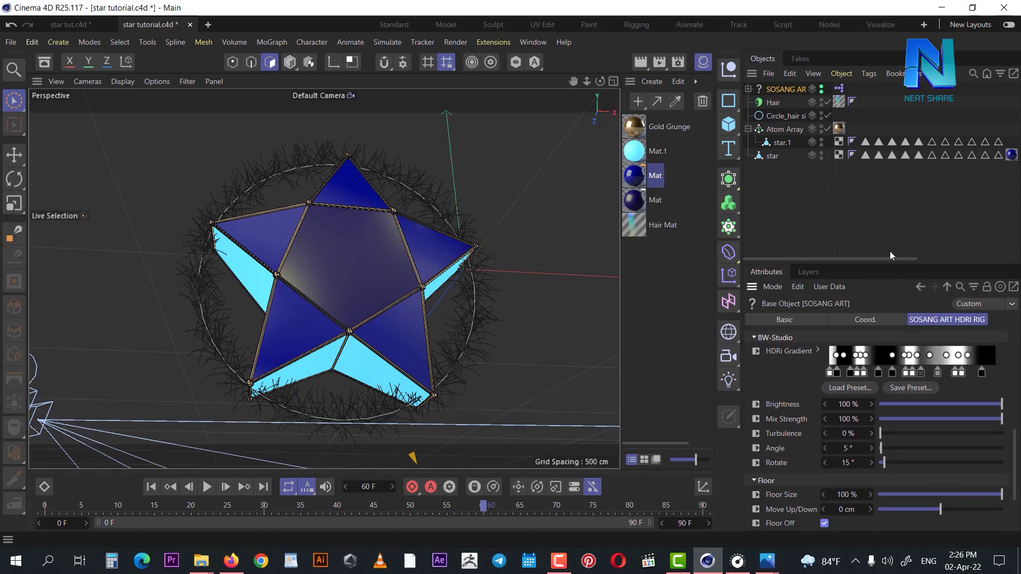
left_click(807, 193)
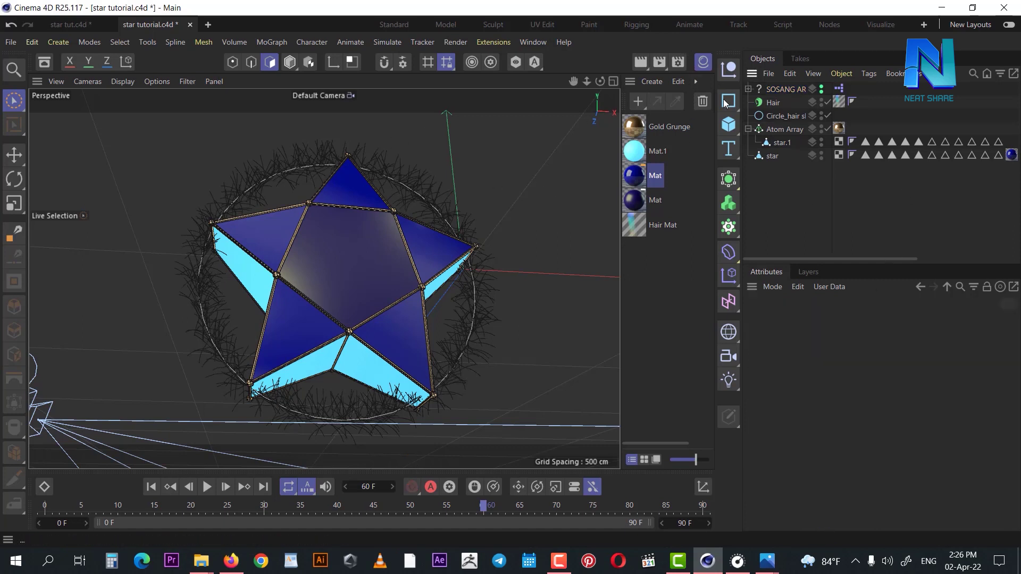
Step: Add a light set to Area type with Area shadows
left_click(732, 384)
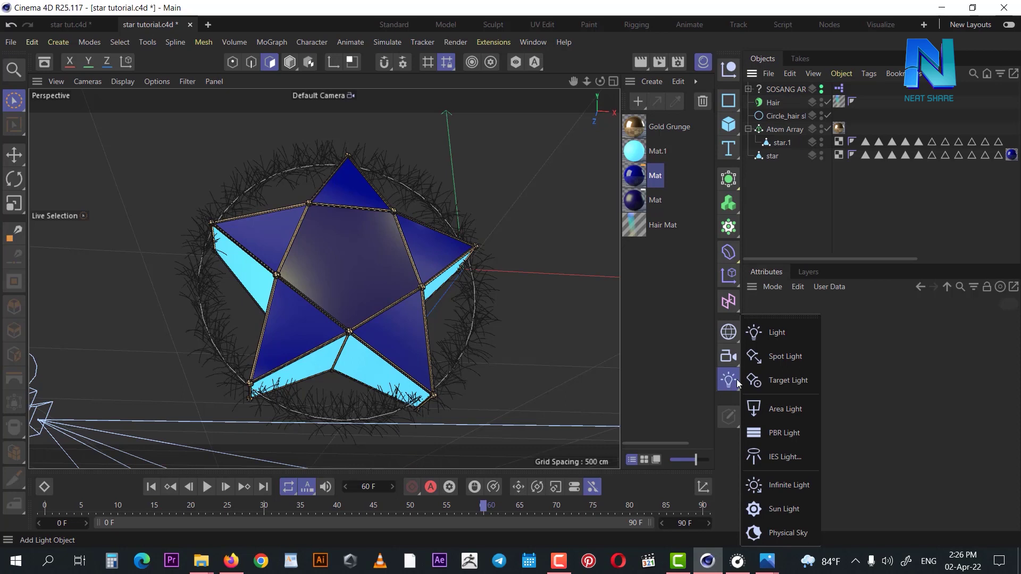
left_click(774, 332)
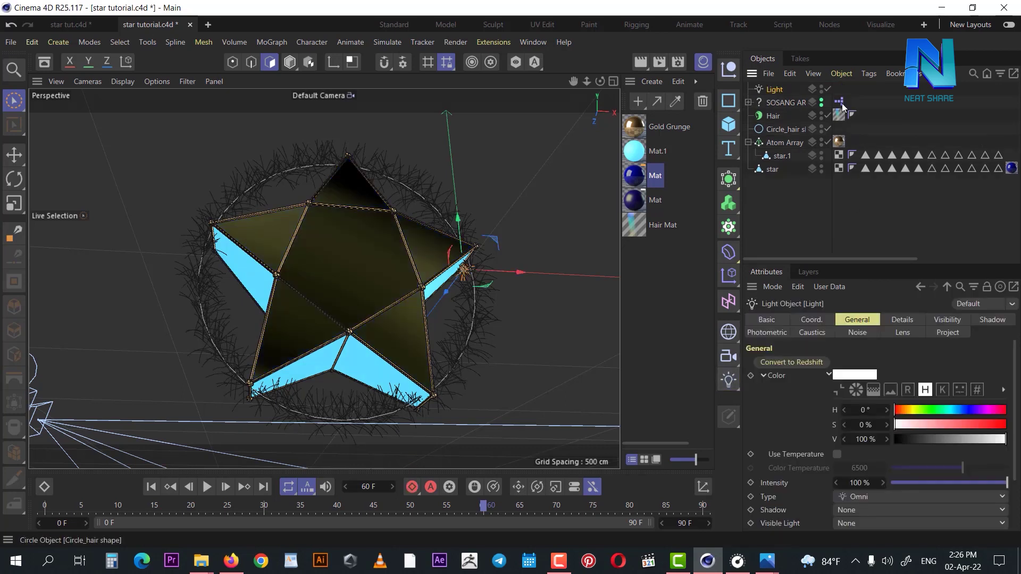
left_click(897, 500)
left_click(883, 398)
left_click(865, 508)
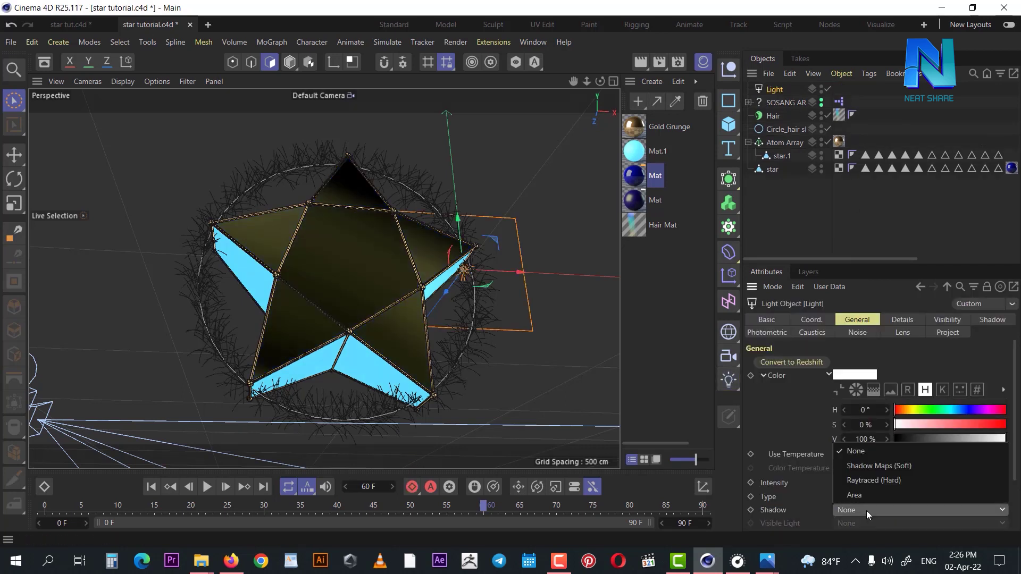
left_click(875, 493)
Step: Move the area light toward the star's centre and out in front of it
left_click_drag(518, 272, 412, 283)
left_click(613, 81)
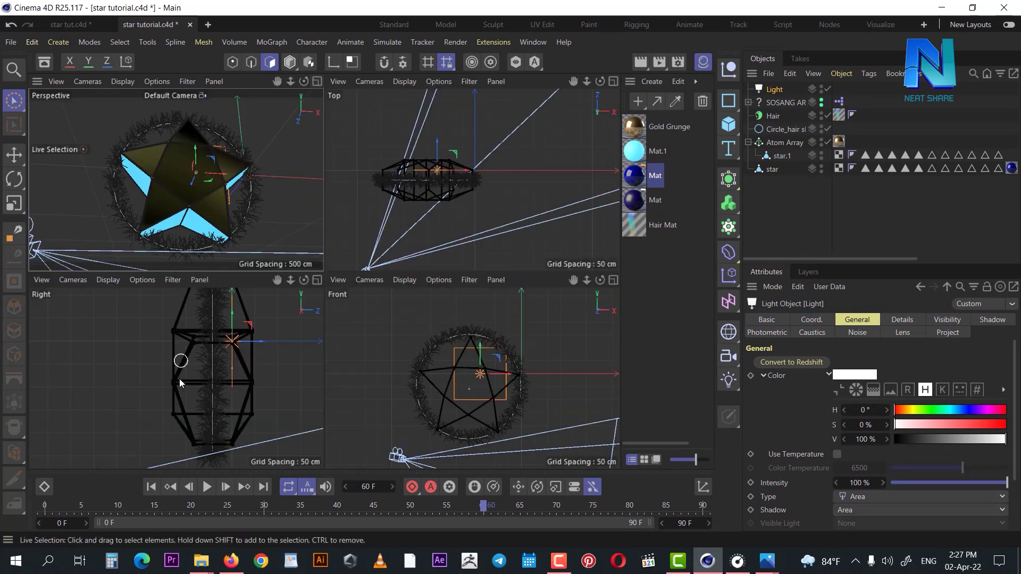
left_click_drag(242, 343, 16, 351)
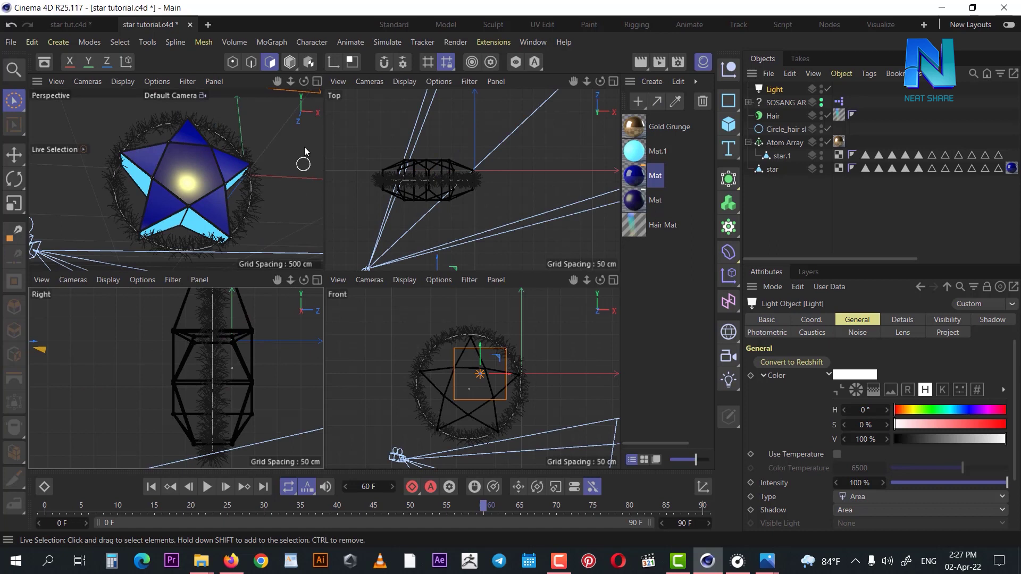
left_click(317, 82)
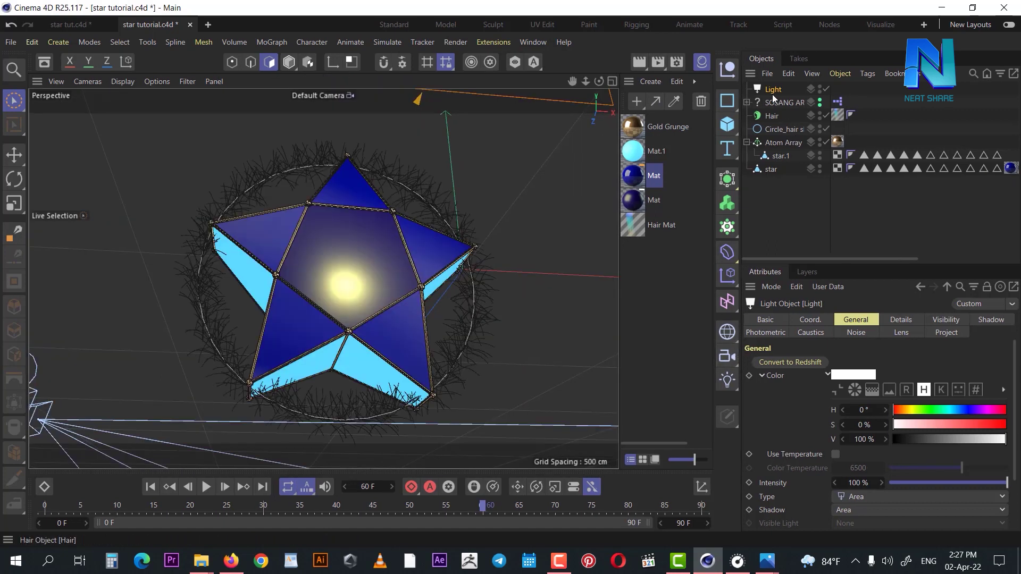
Step: Add a camera, look through it, and pan and orbit to frame the star face-on
left_click(728, 354)
left_click(826, 89)
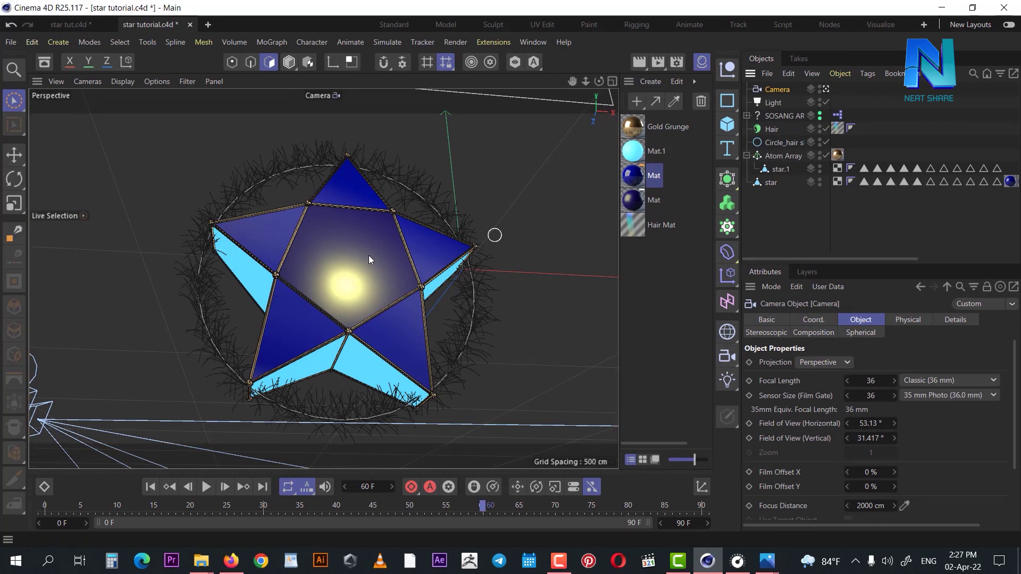
middle_click_drag(387, 236, 340, 259)
scroll(346, 254, "up", 2)
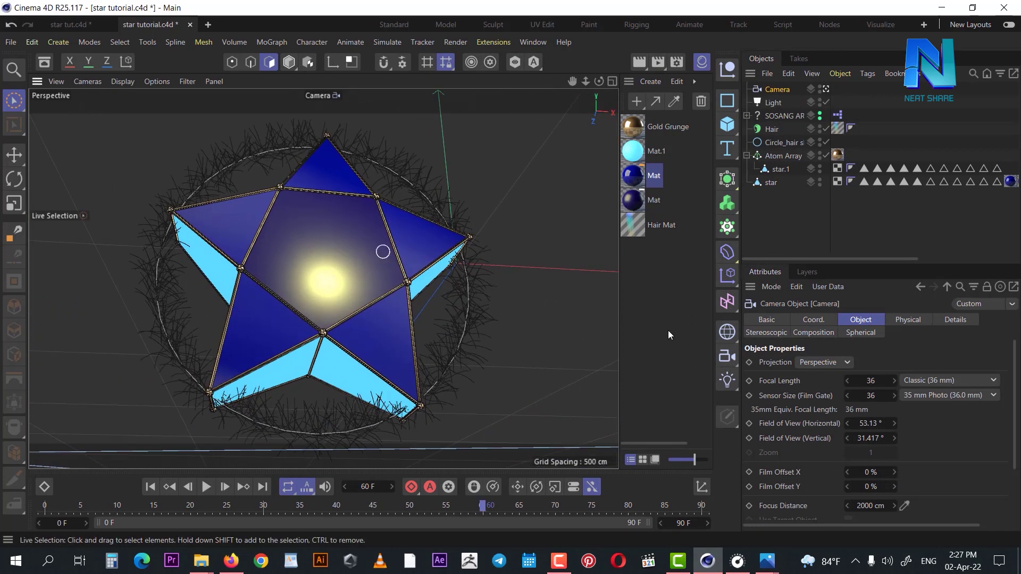
left_click_drag(398, 339, 378, 337, "alt")
mouse_move(376, 291)
left_mouse_down("alt")
mouse_move(378, 318)
mouse_move(365, 249)
mouse_move(340, 256)
left_mouse_up("alt")
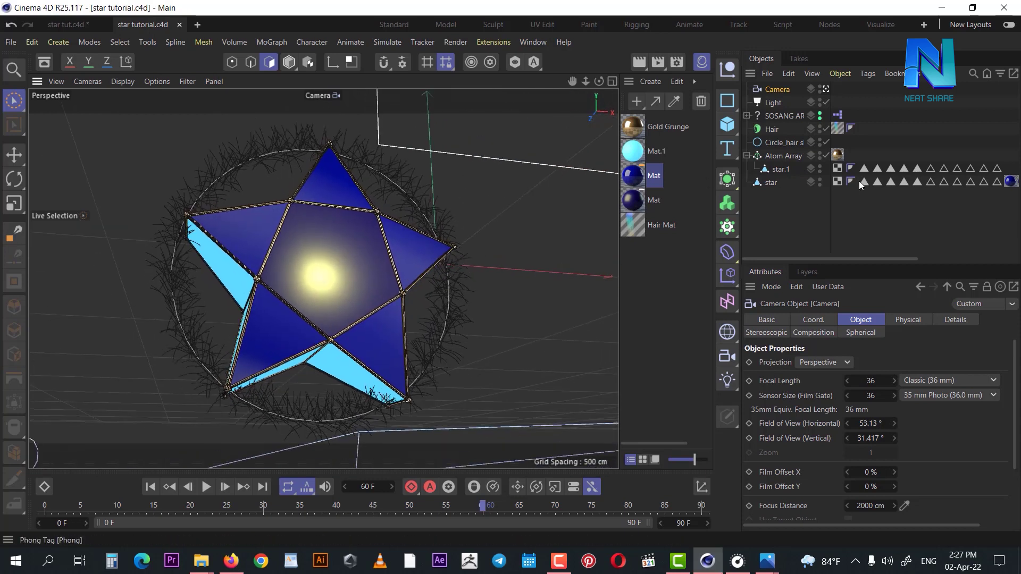
left_click(772, 102)
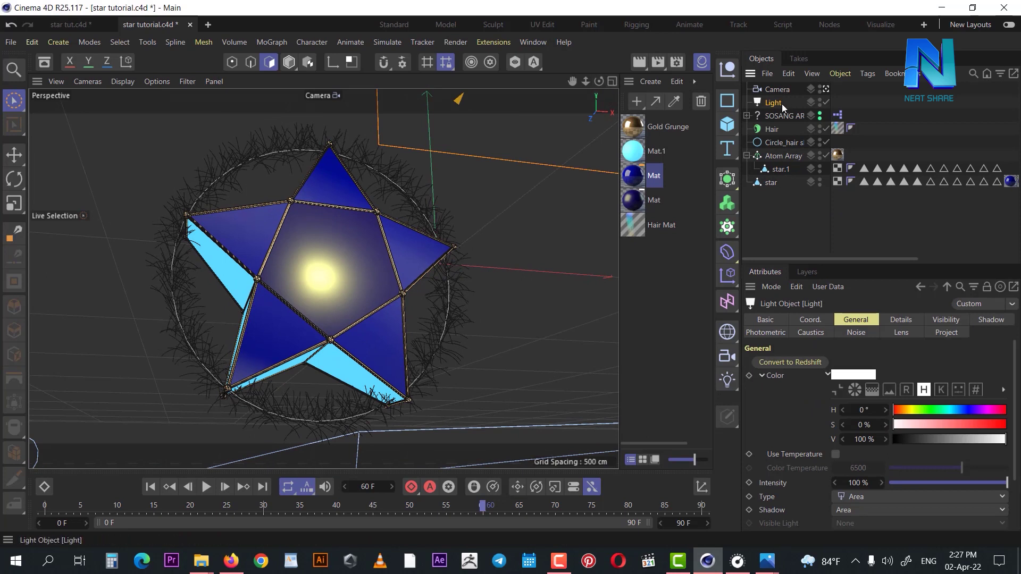
Step: Give the area light a target tag aimed at the star
right_click(782, 104)
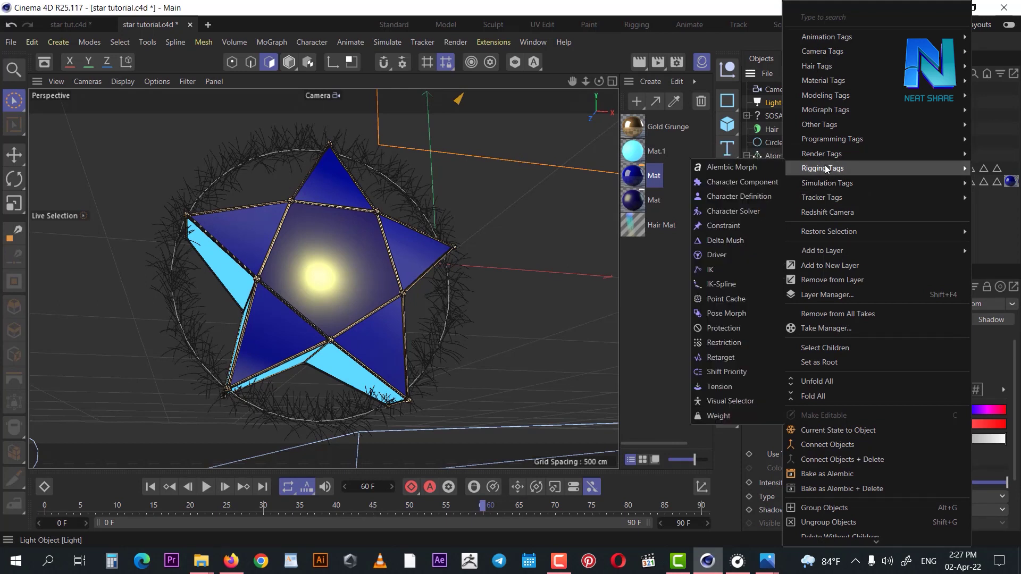
mouse_move(826, 36)
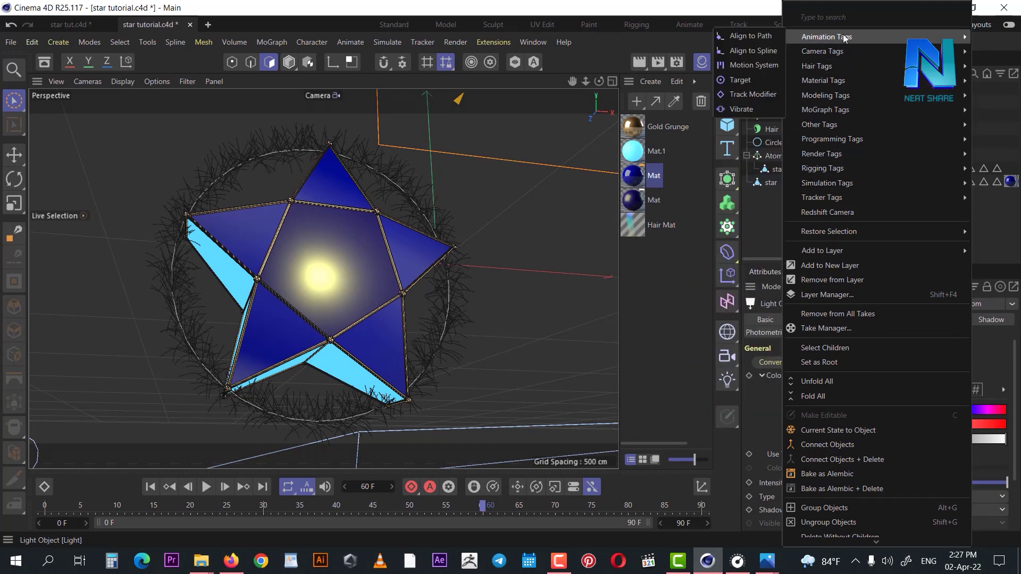
left_click(751, 81)
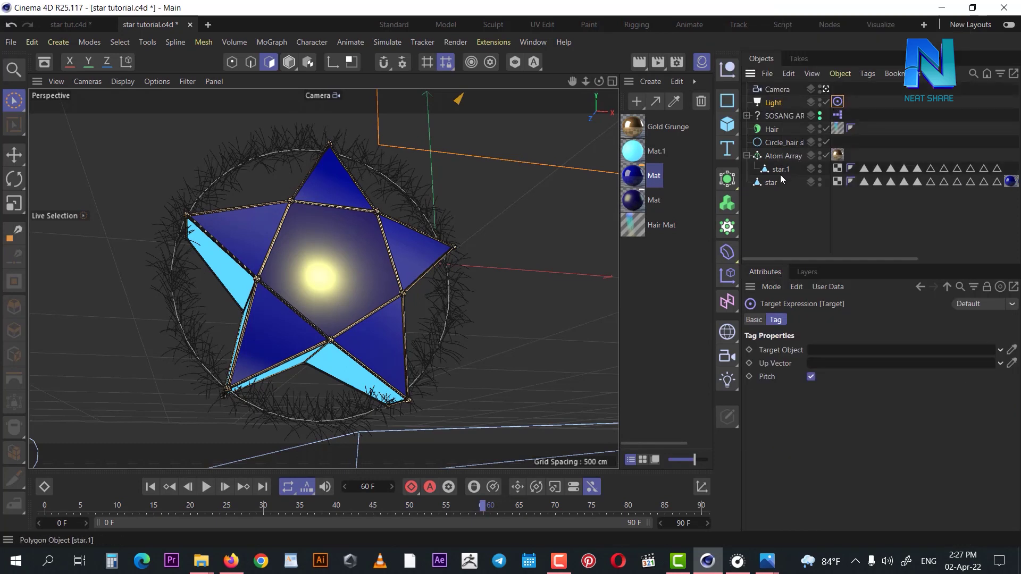
left_click_drag(769, 182, 829, 351)
Step: Reposition the area light in the four views to balance the star's lighting
middle_click(599, 104)
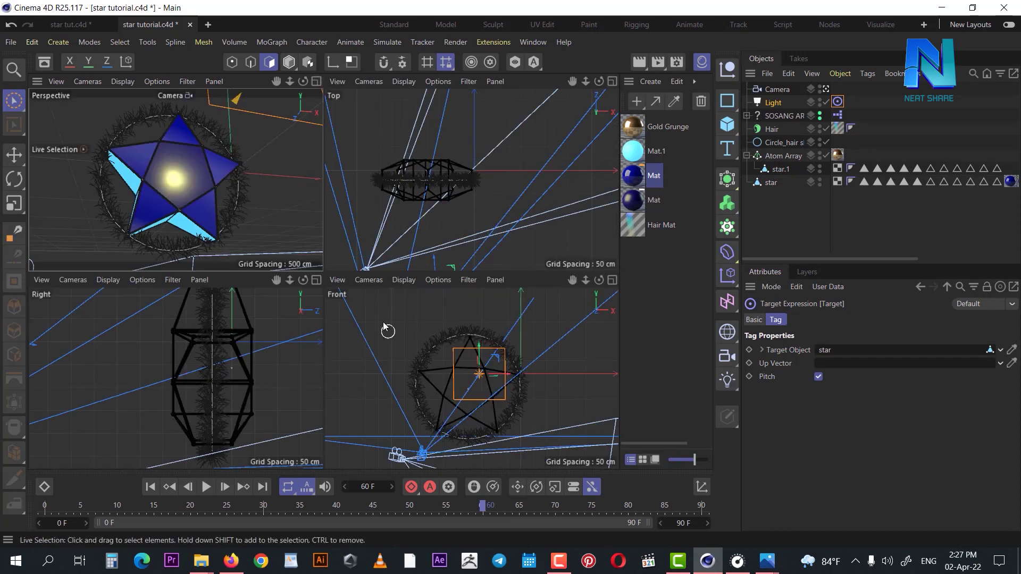
left_click_drag(289, 283, 304, 352)
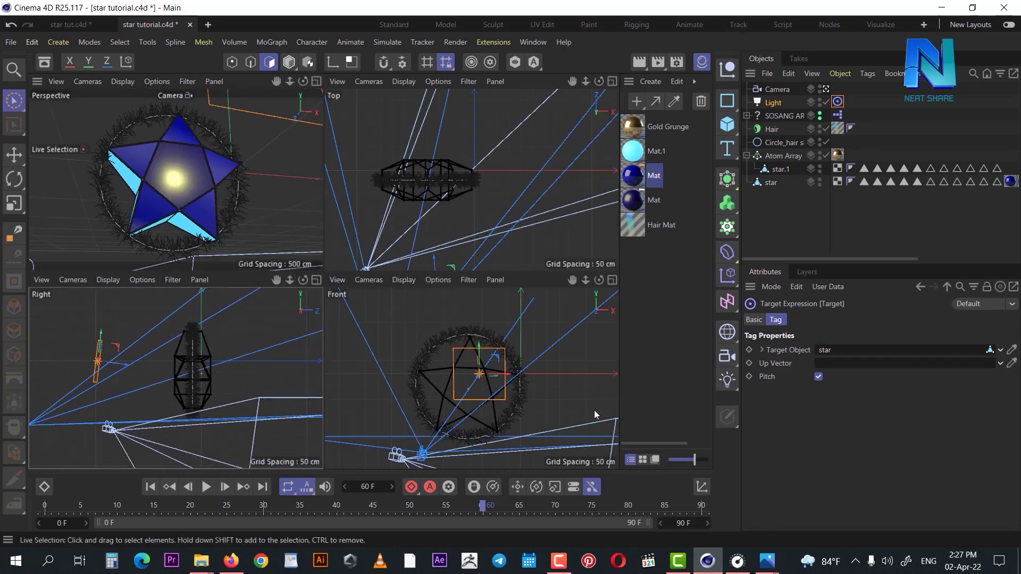
left_click_drag(505, 377, 493, 377)
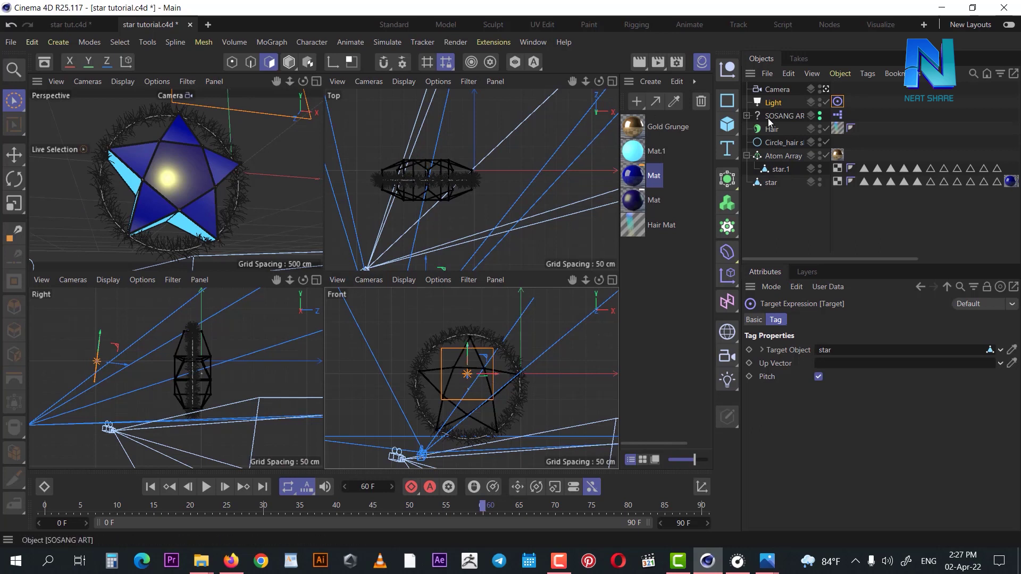
left_click(192, 345)
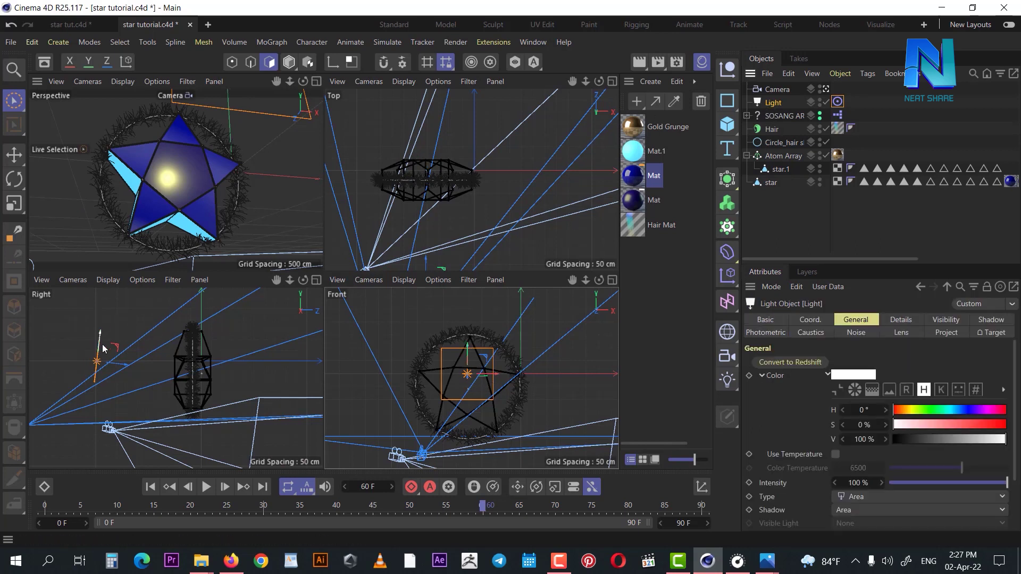
left_click_drag(104, 345, 100, 378)
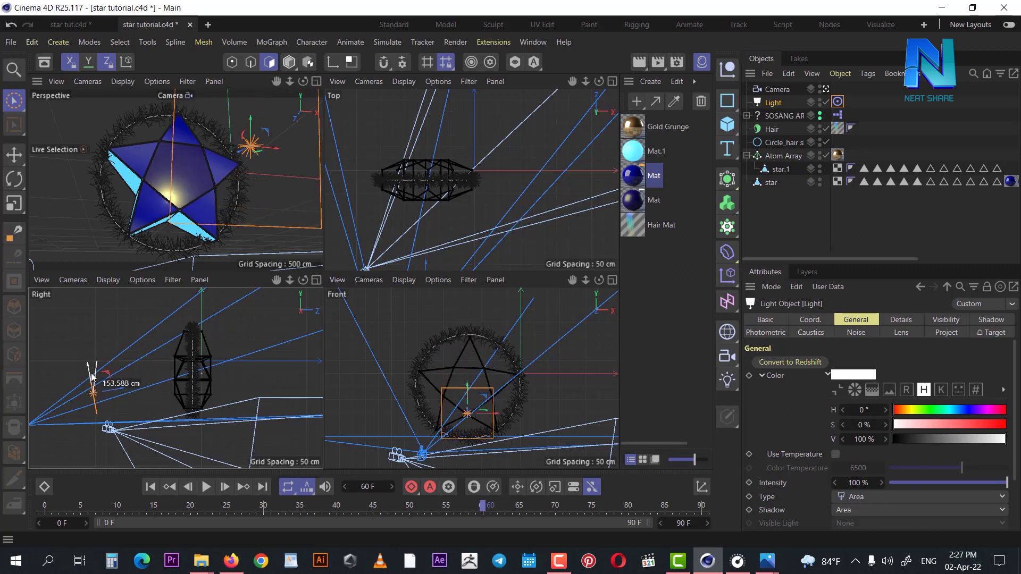
left_click_drag(307, 177, 260, 171)
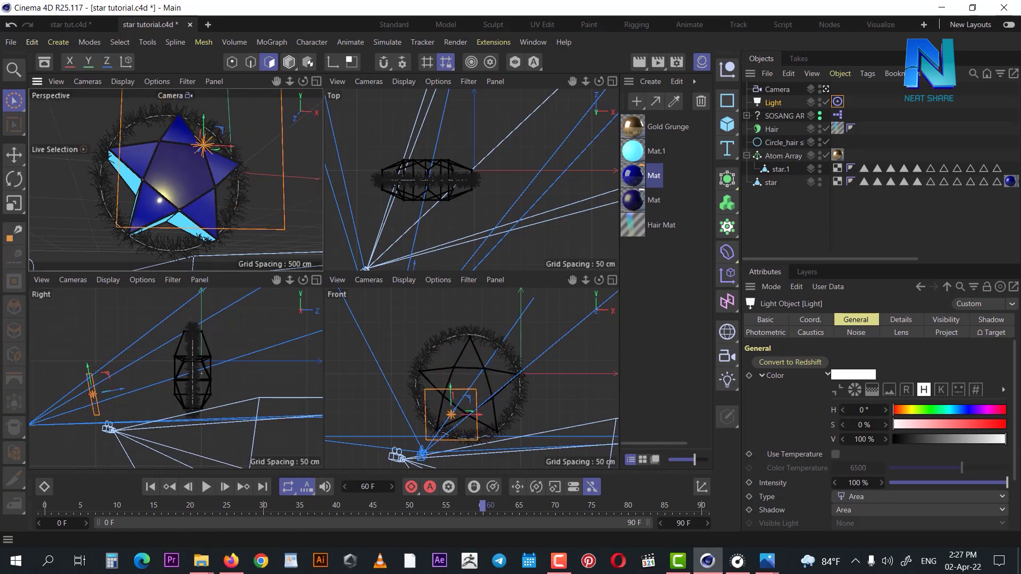
scroll(1014, 467, "down", 2)
scroll(1014, 467, "up", 2)
left_click_drag(475, 414, 486, 414)
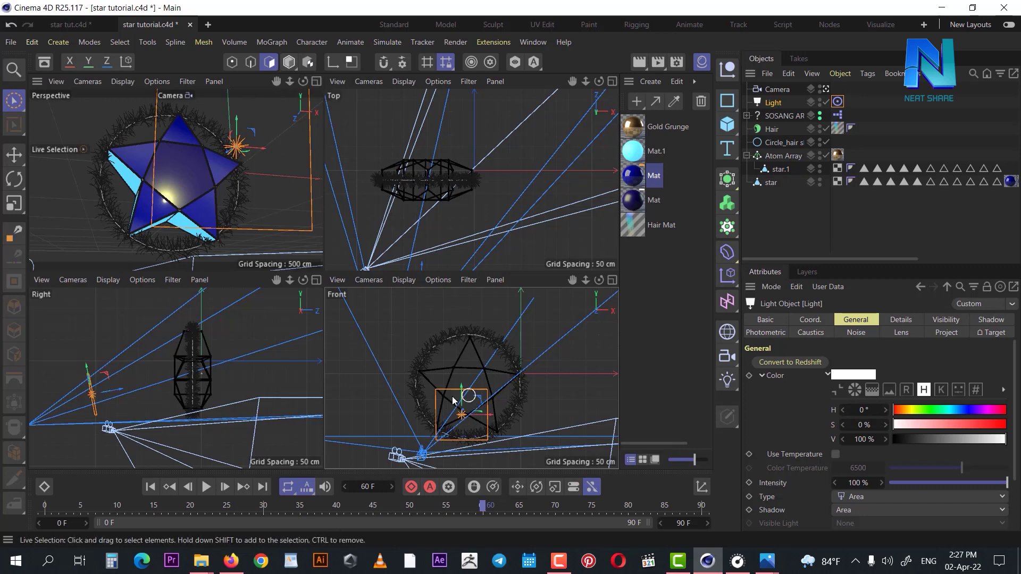
Step: In Points mode, widen and heighten the area light and shift it up-right
left_click(288, 62)
left_click_drag(489, 415, 513, 415)
left_click_drag(462, 390, 463, 365)
left_click_drag(461, 415, 470, 403)
Step: Add a second light at about 48% intensity with Inverse Square (Physically Accurate) falloff
left_click(316, 80)
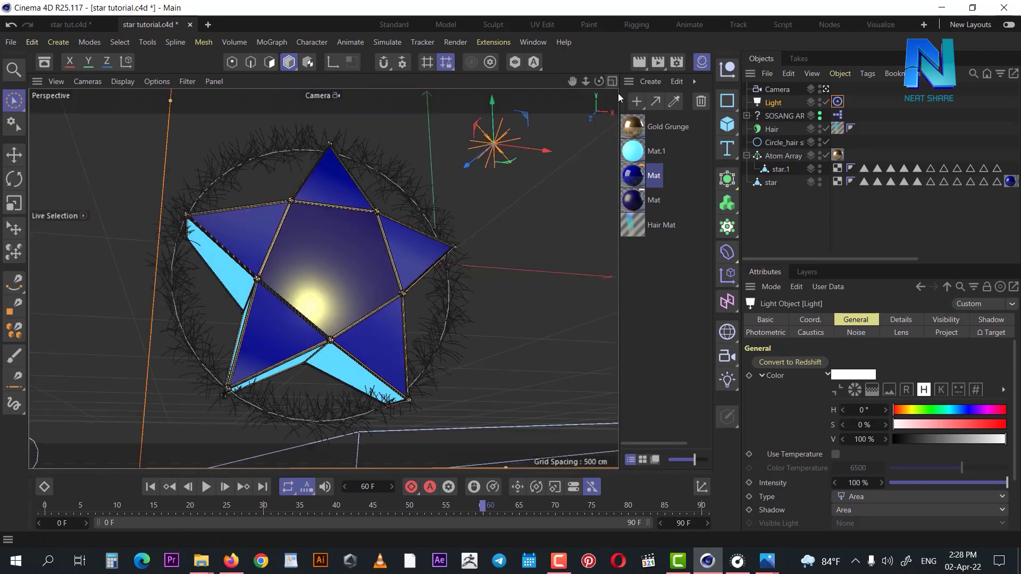
left_click(728, 380)
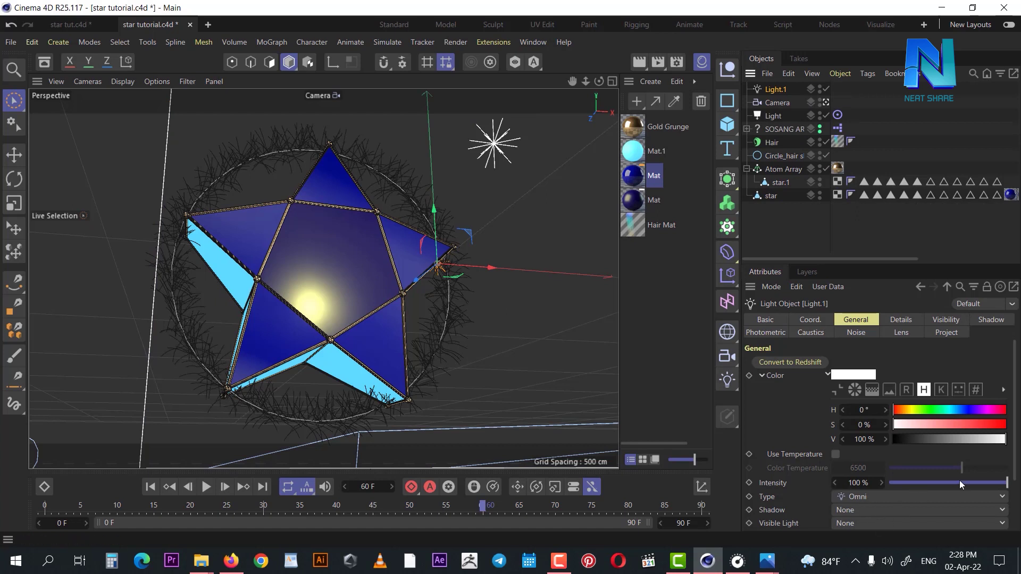
left_click_drag(957, 481, 946, 481)
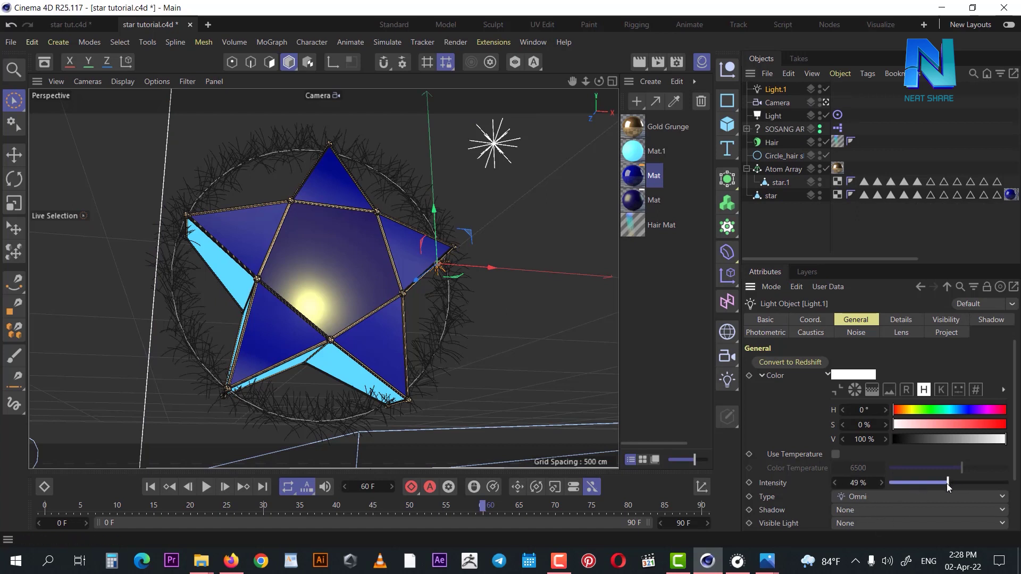
left_click(901, 319)
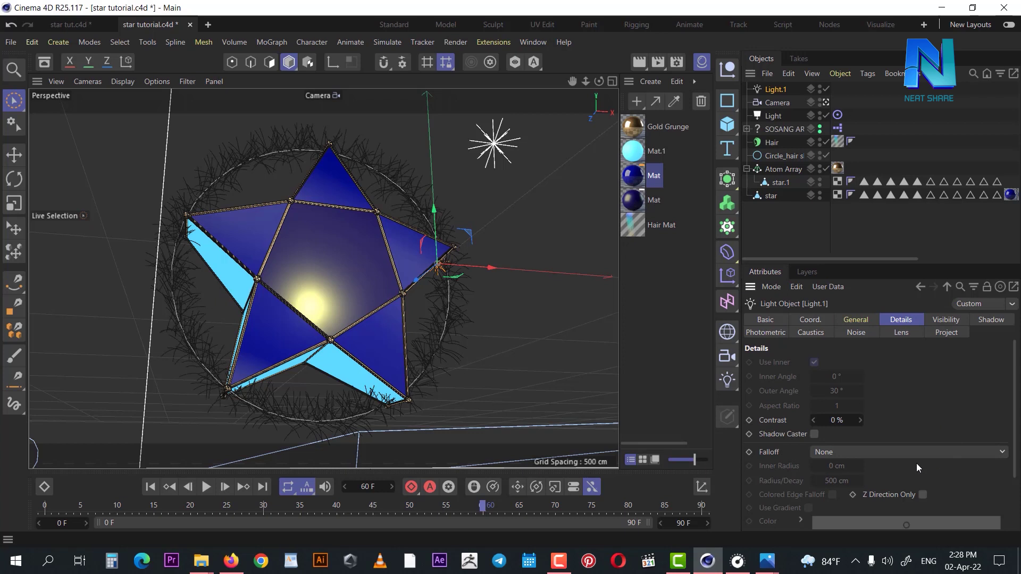
left_click(916, 455)
left_click(917, 477)
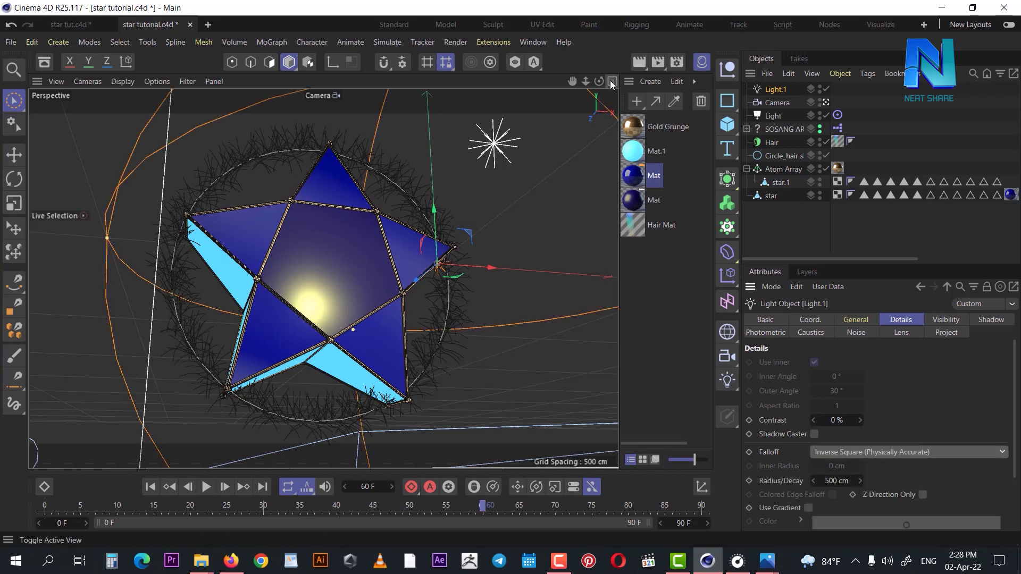
Step: Shrink the new light's falloff radius to about 244 cm
left_click_drag(599, 81, 602, 83)
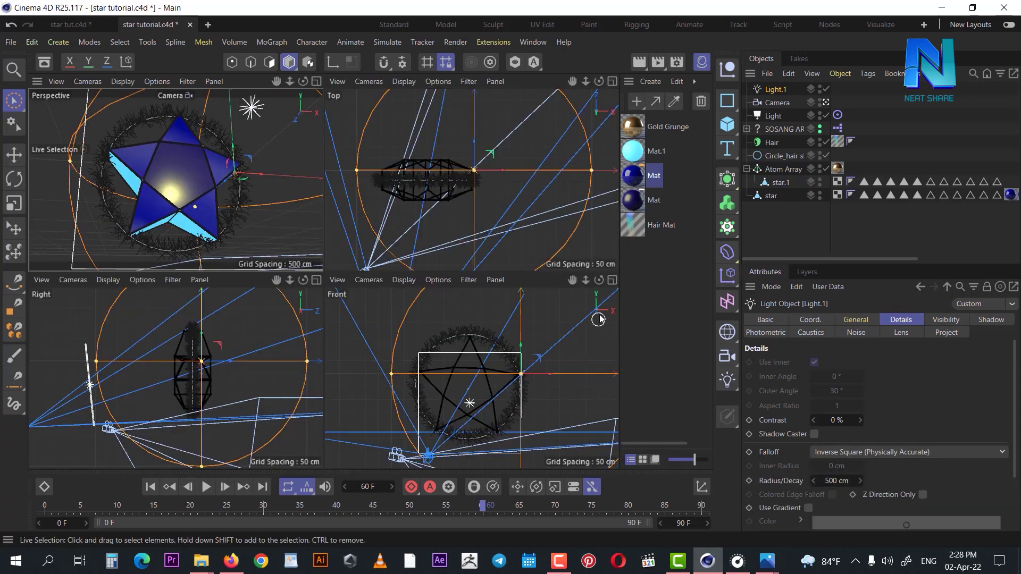
scroll(573, 337, "down", 3)
scroll(536, 365, "down", 3)
left_click_drag(515, 376, 498, 377)
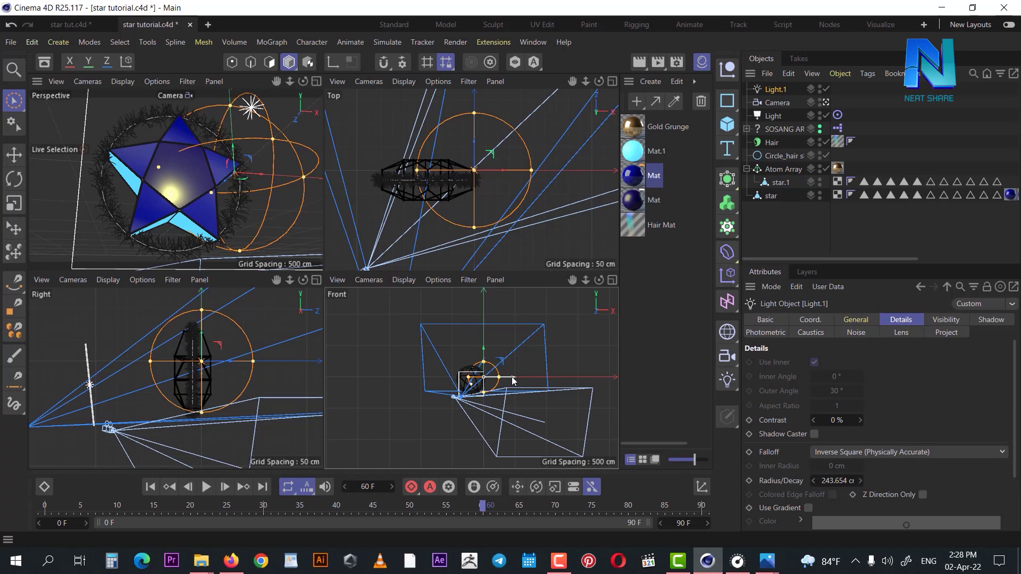
left_click(316, 81)
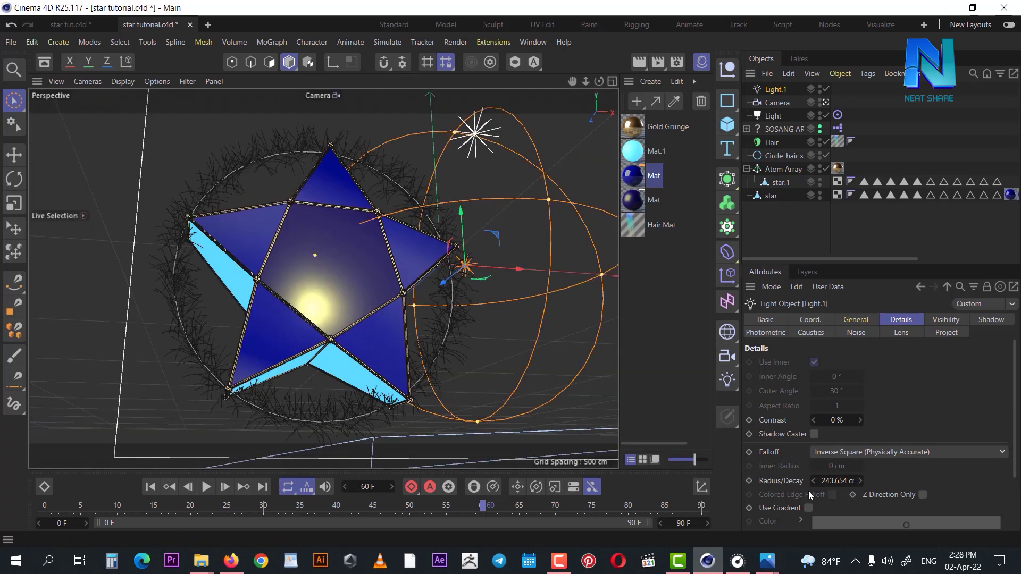
left_click(851, 321)
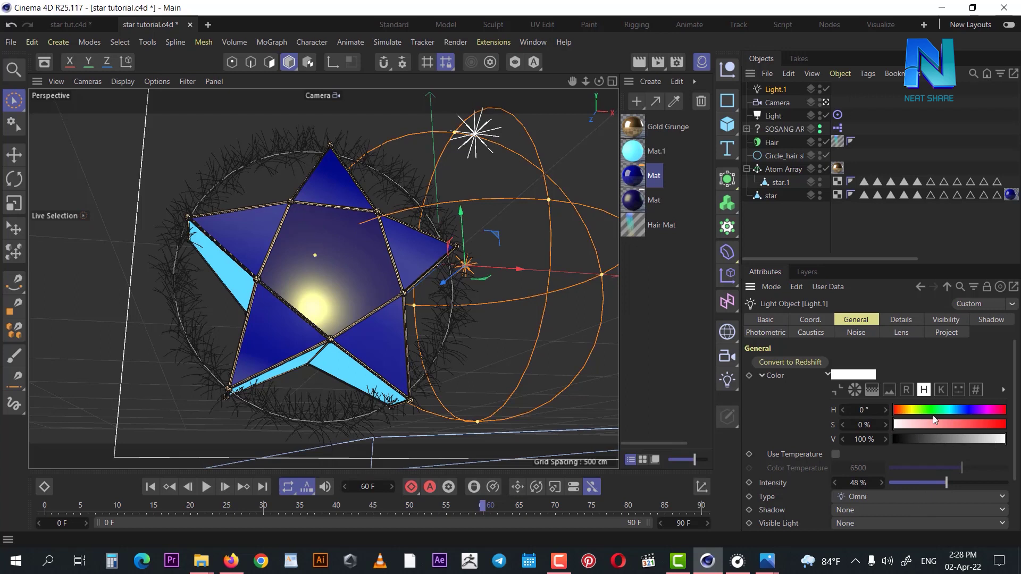
Step: Give the light Shadow Maps (Soft) and a warm yellow colour, H 46° S 67%
left_click(904, 512)
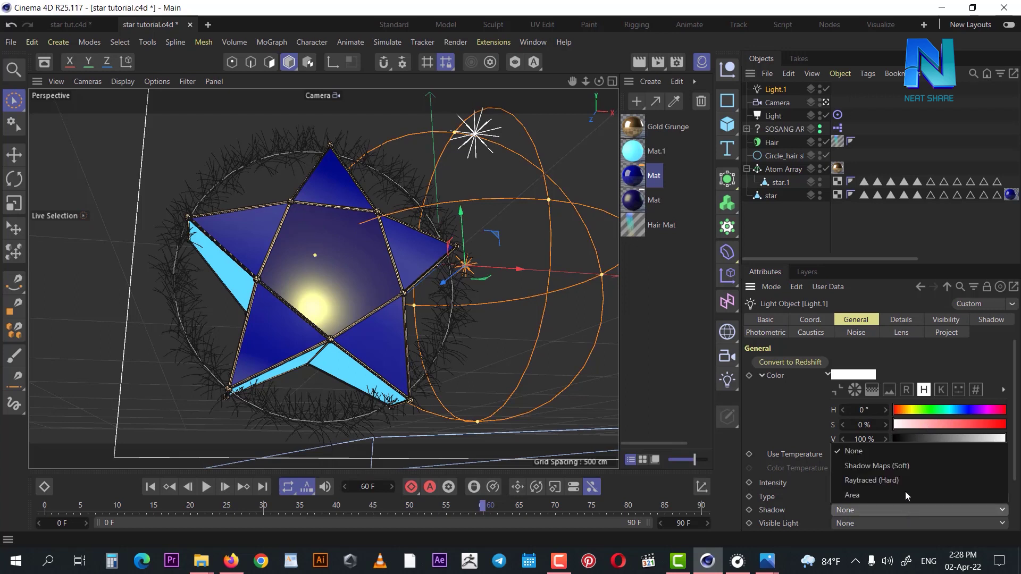
left_click(893, 465)
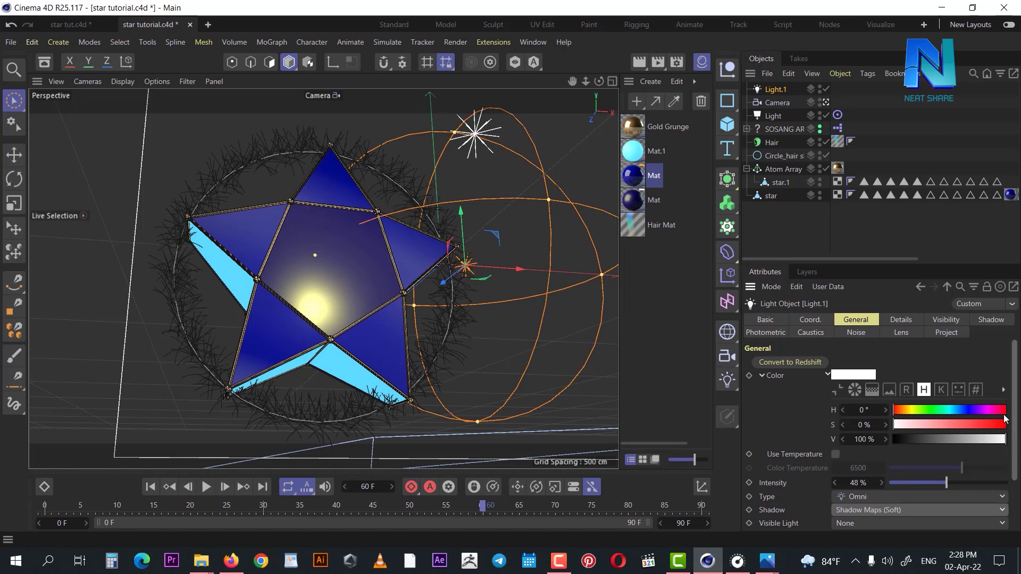
left_click(923, 410)
left_click(969, 425)
left_click(907, 410)
Step: Ctrl-drag a copy of the light left of the star and test-render the view
left_click_drag(520, 269, 197, 289)
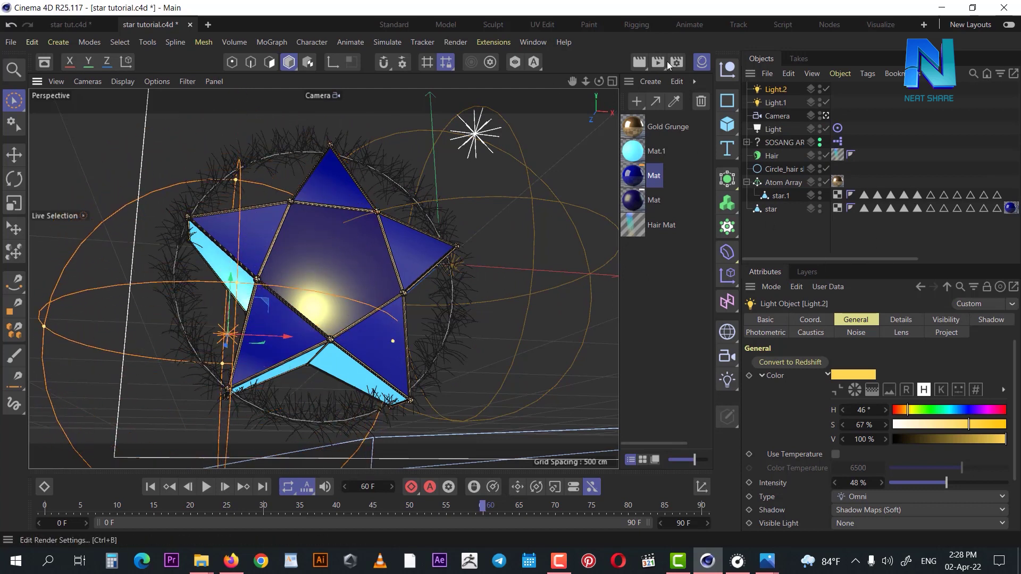
left_click_drag(637, 64, 683, 79)
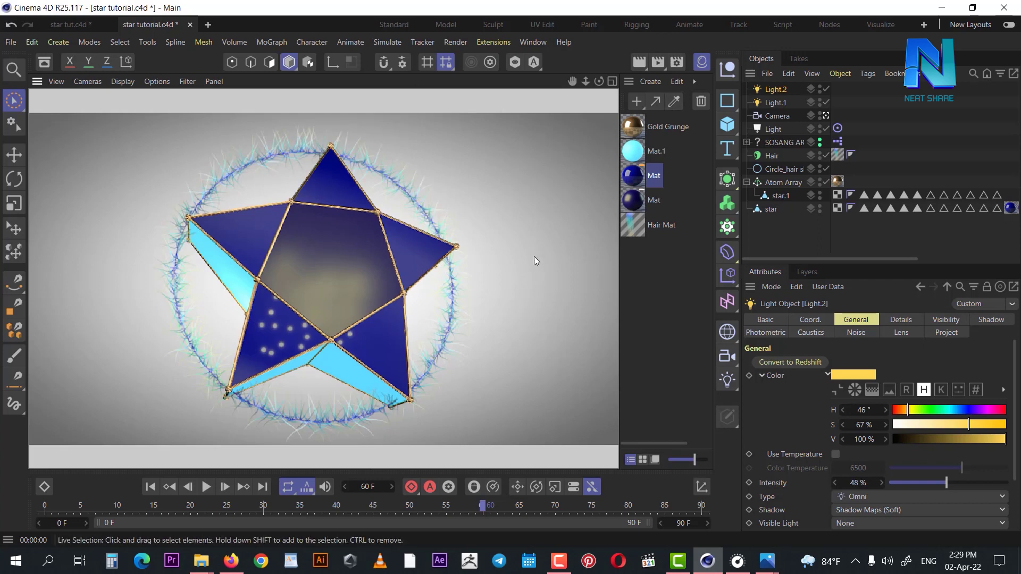
left_click(787, 231)
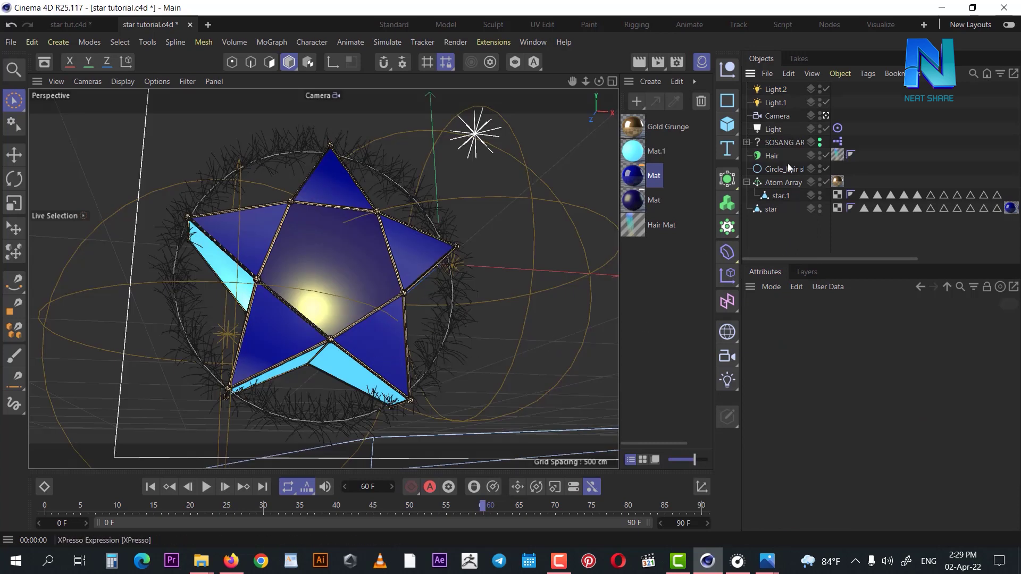
Step: Lower Hair Mat's secondary specular strength to 62%
double_click(639, 224)
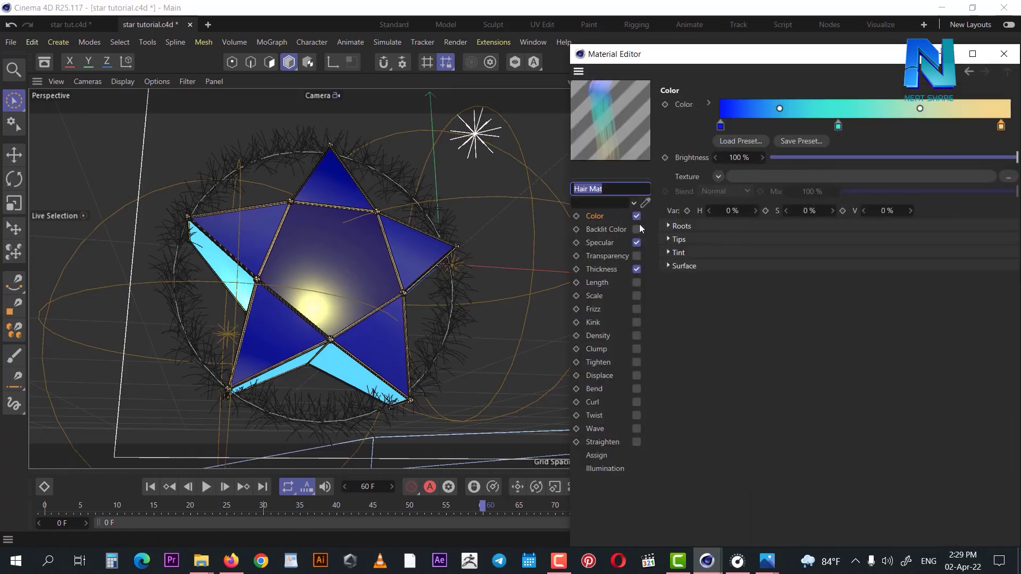
left_click(602, 245)
left_click_drag(930, 263, 924, 263)
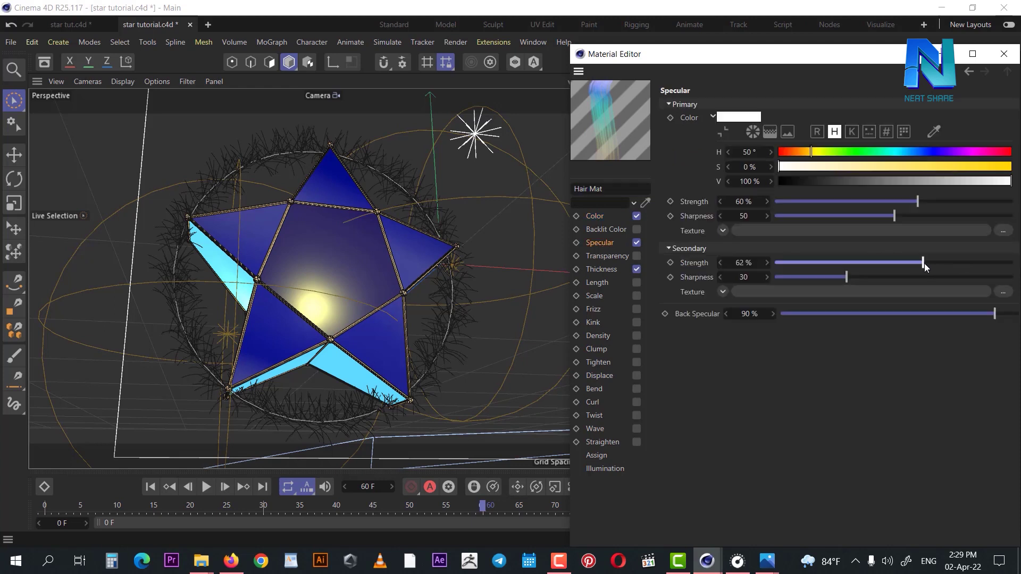
Step: Set Hair Mat thickness to 3 cm root, 1.5 cm tip, 0.7 cm variation
left_click(615, 270)
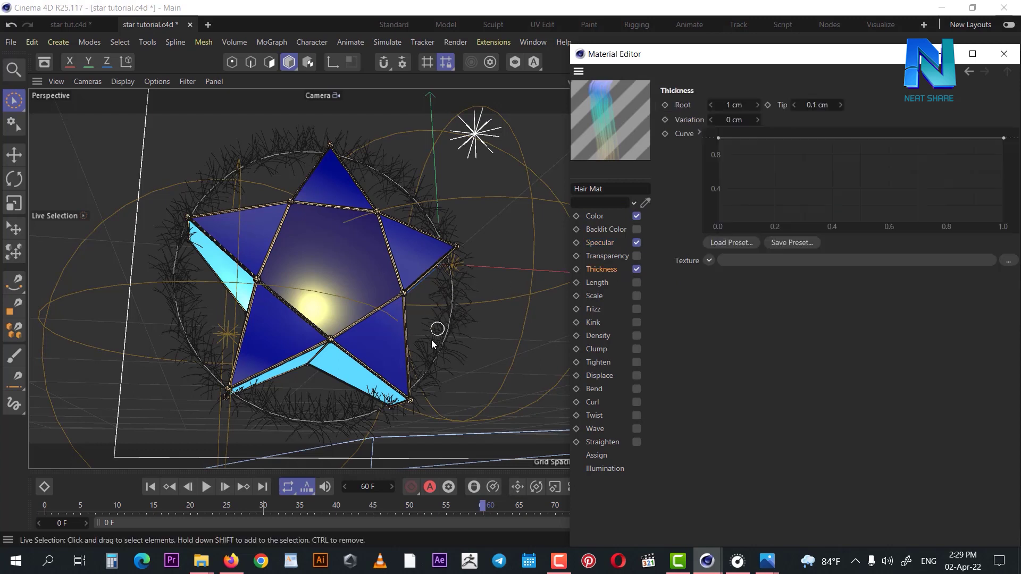
left_click(739, 108)
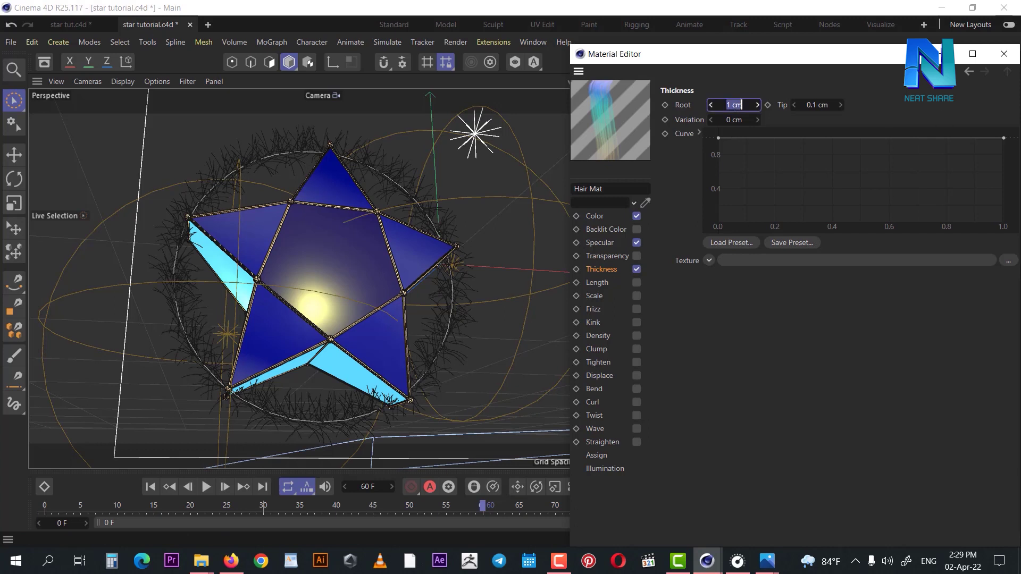
type("3")
left_click(829, 104)
type("1.")
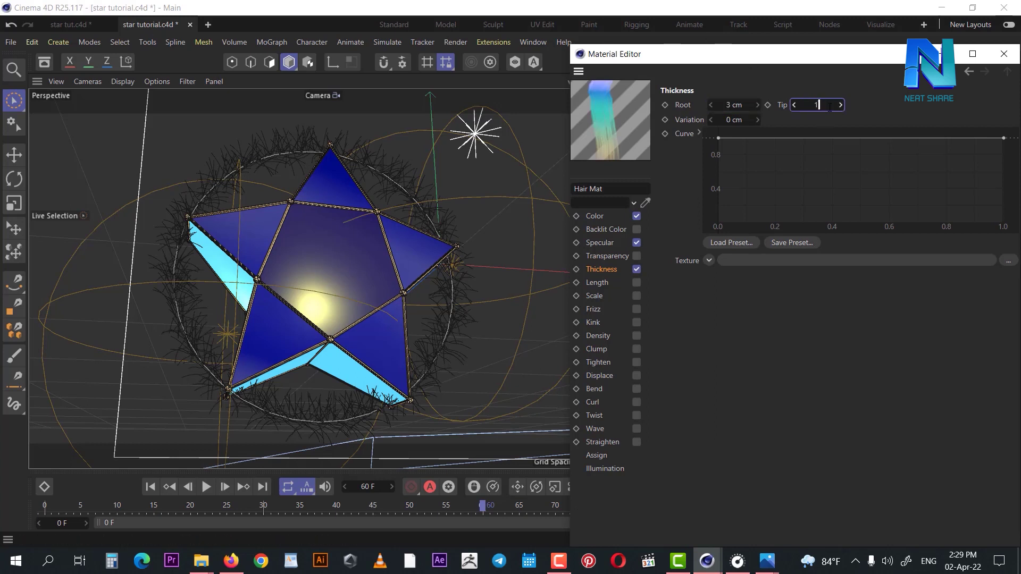
type("5")
key("Return")
left_click_drag(727, 121, 737, 122)
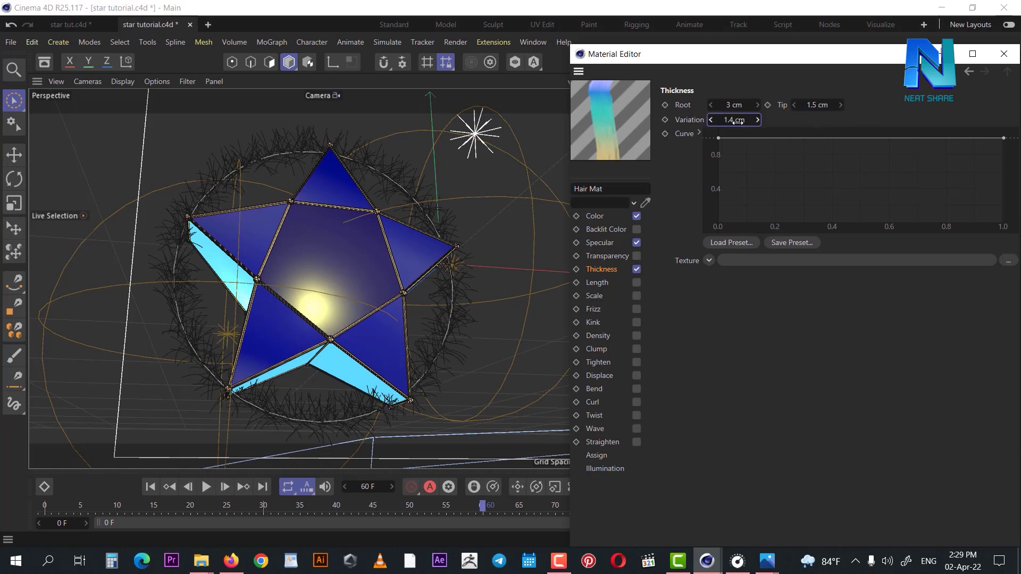
double_click(743, 120)
type("0.7")
key("Return")
Step: Enable hair twist, lower the thickness curve start to about 0.4, and render
left_click(637, 416)
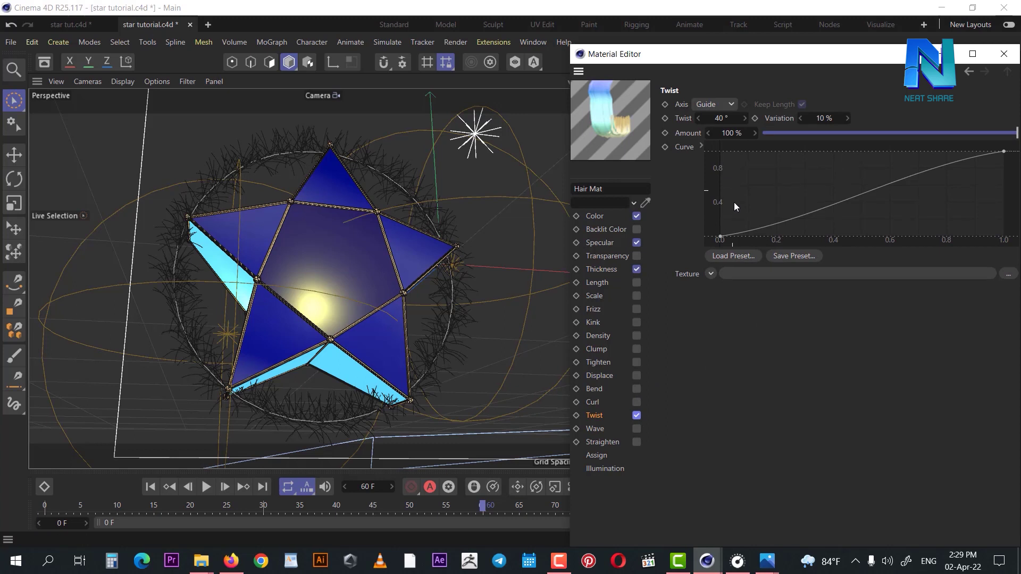
left_click(610, 270)
left_click(719, 138)
mouse_move(719, 138)
left_mouse_down()
mouse_move(698, 190)
mouse_move(710, 183)
left_mouse_up()
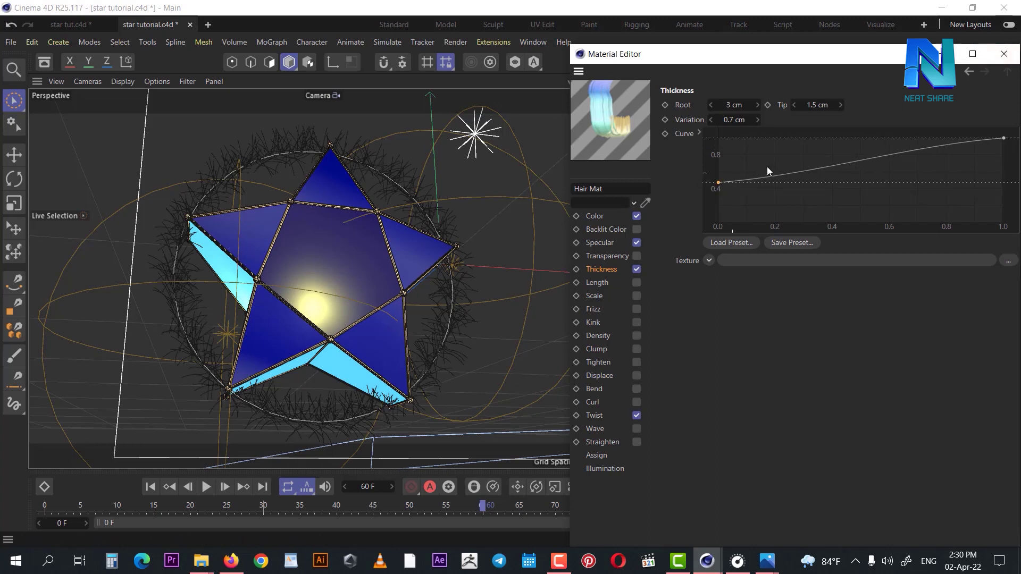
left_click(1004, 54)
left_click(637, 65)
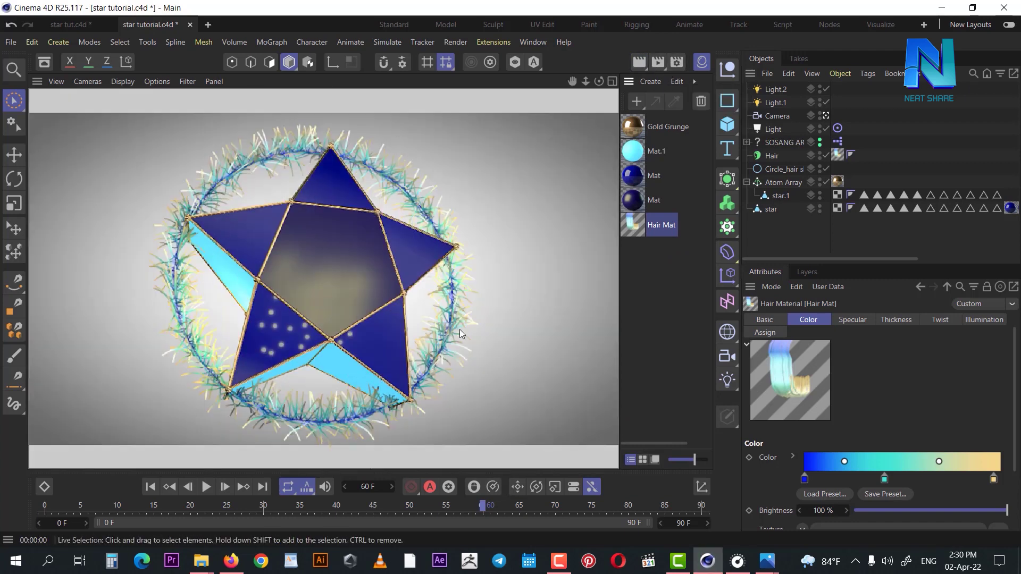
Step: Check Hair Mat's root thickness and render a preview of the hair
double_click(646, 226)
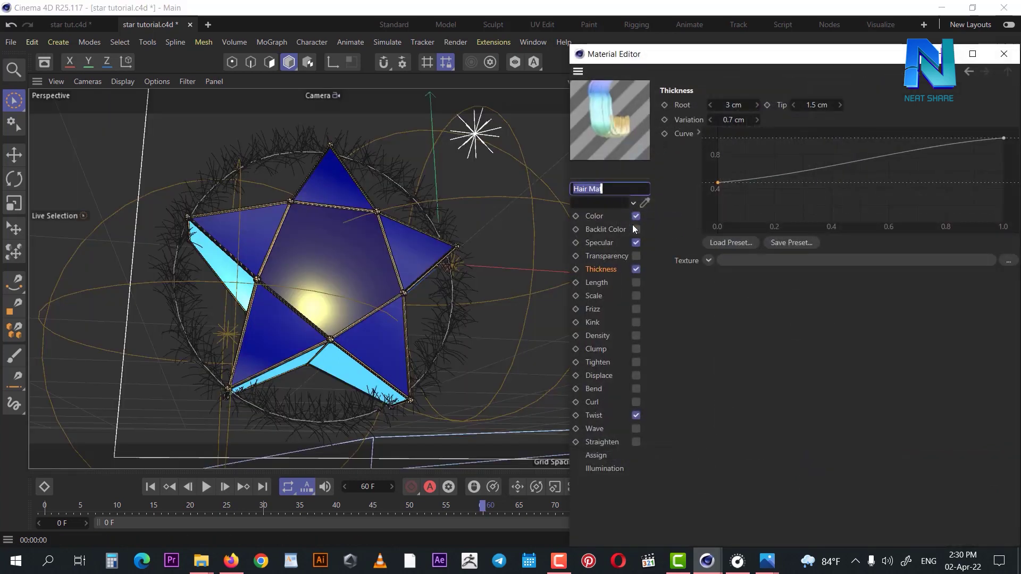
left_click(731, 105)
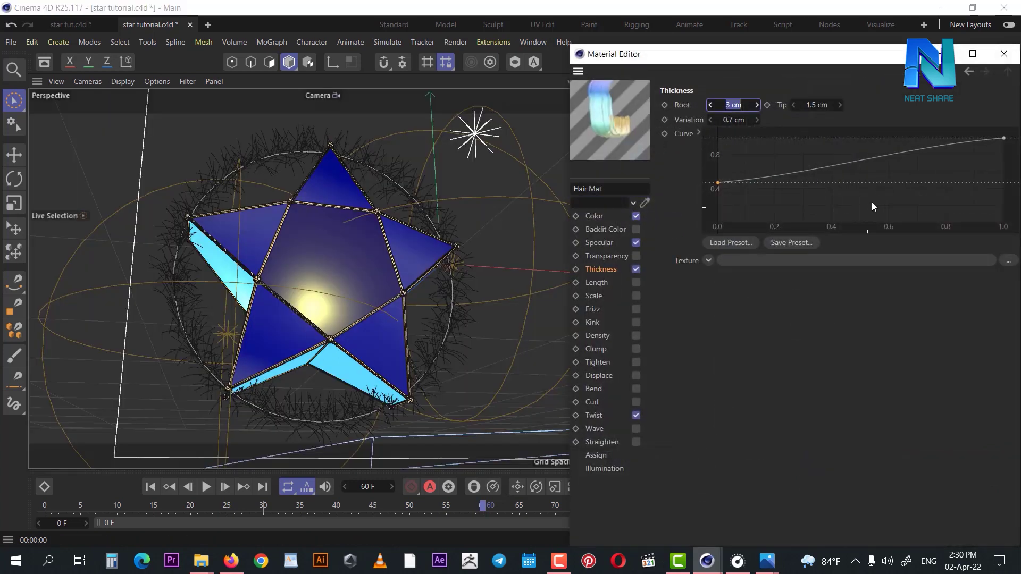
type("1")
left_click(1011, 54)
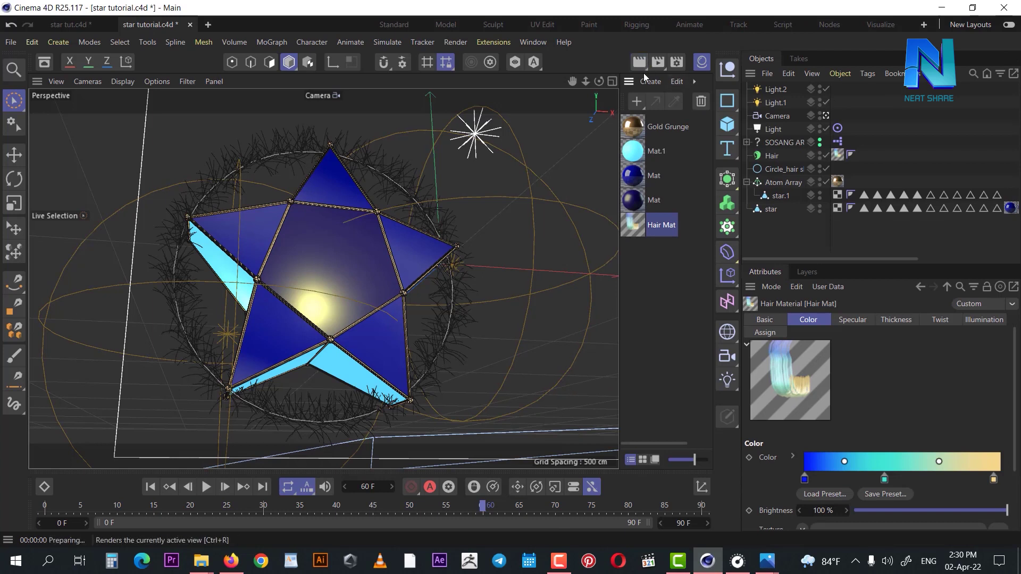
left_click(640, 63)
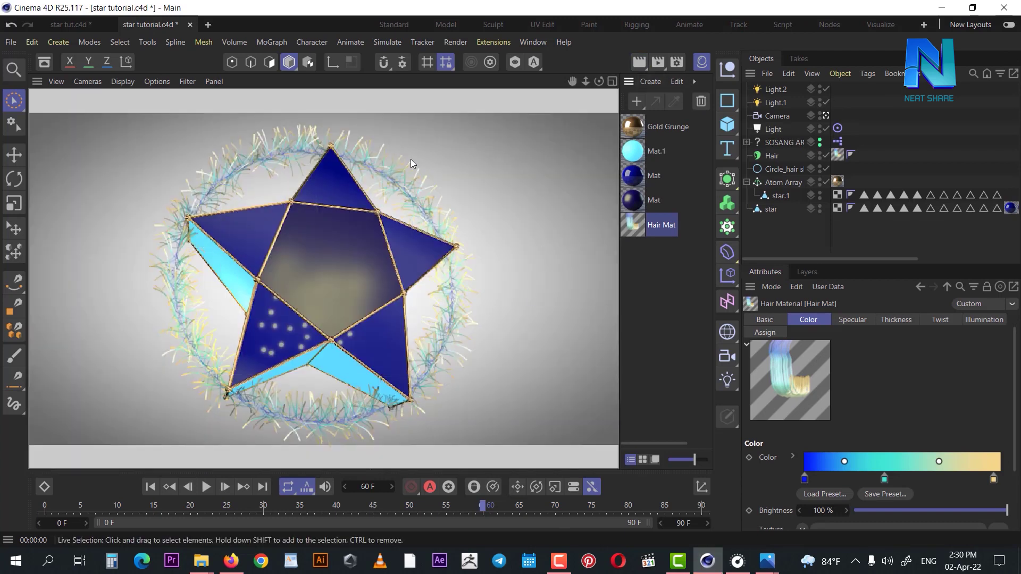
Step: Set the hair tip thickness to 0.2 cm and render a preview
double_click(624, 228)
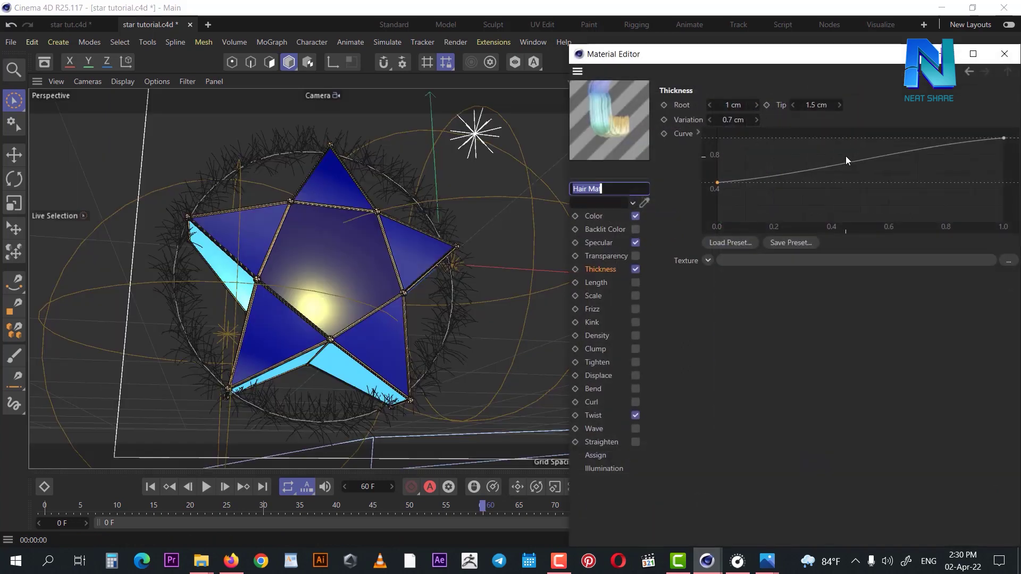
left_click(816, 105)
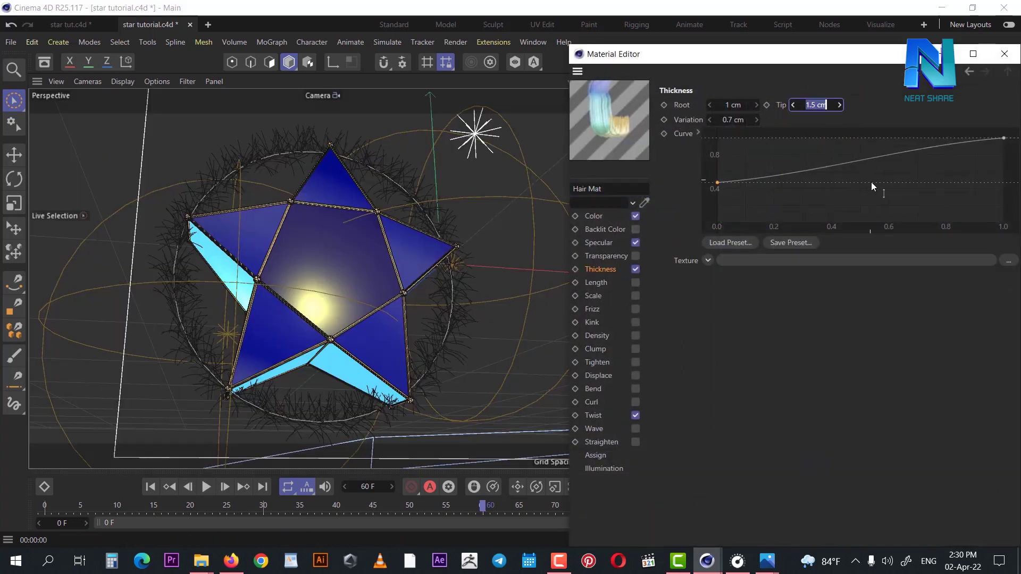
type("0.2")
key("Return")
left_click(1004, 53)
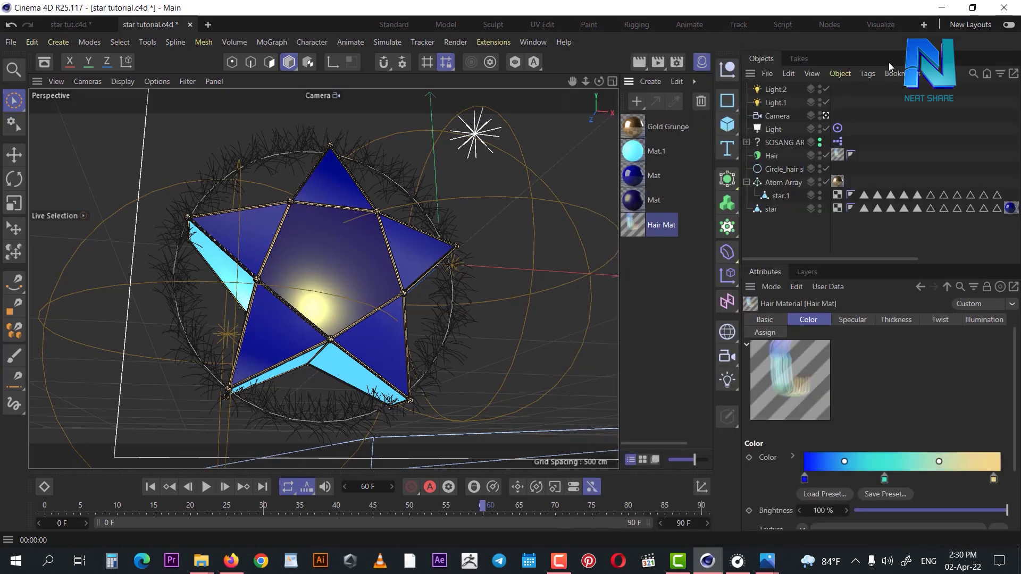
left_click(640, 61)
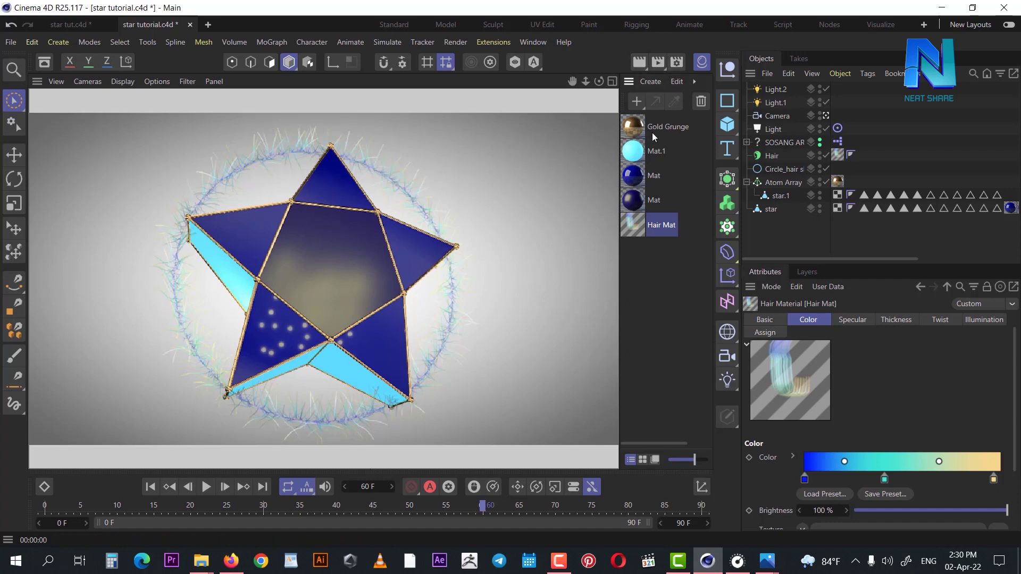
Step: Restore Hair Mat thickness to 3 cm root and 1.5 cm tip, then re-render
double_click(634, 227)
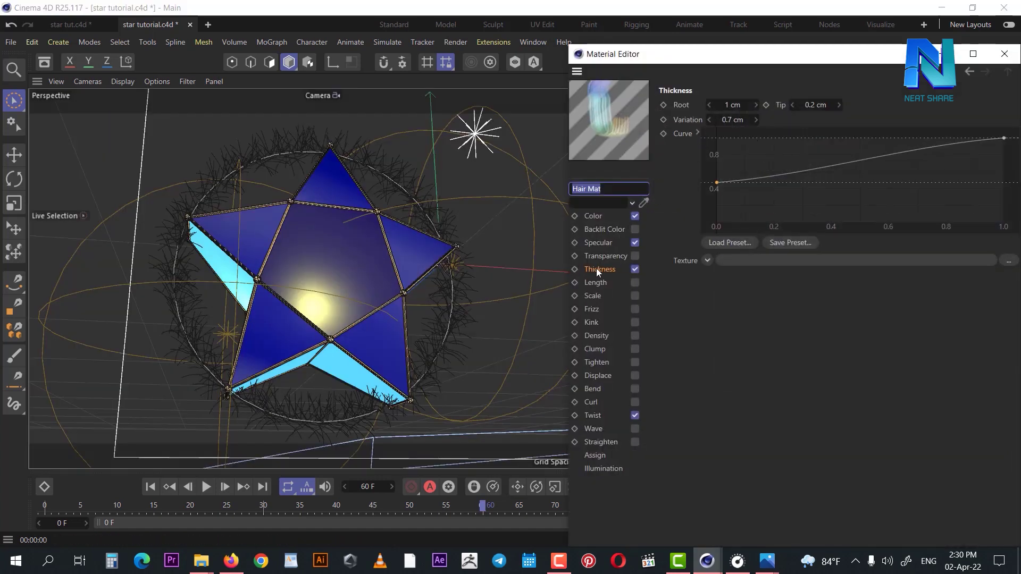
double_click(732, 104)
type("3")
double_click(815, 105)
key("BackSpace")
type(".5")
key("Return")
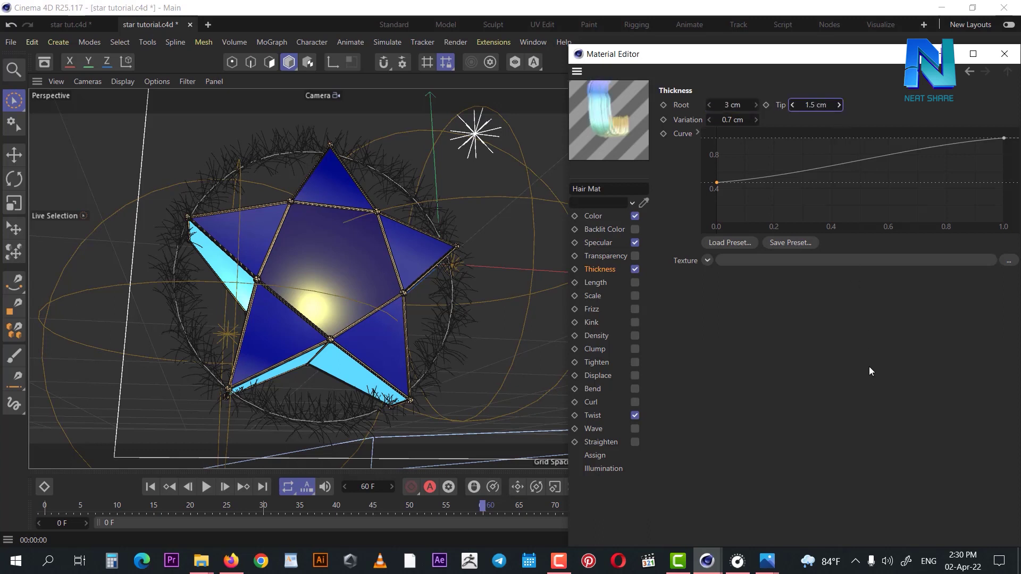
left_click(1004, 54)
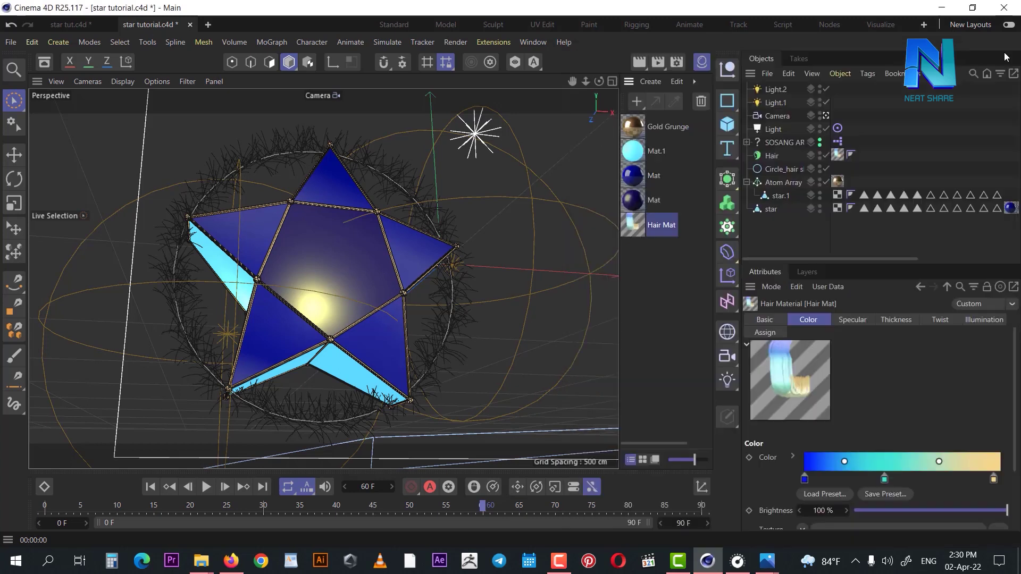
left_click(639, 60)
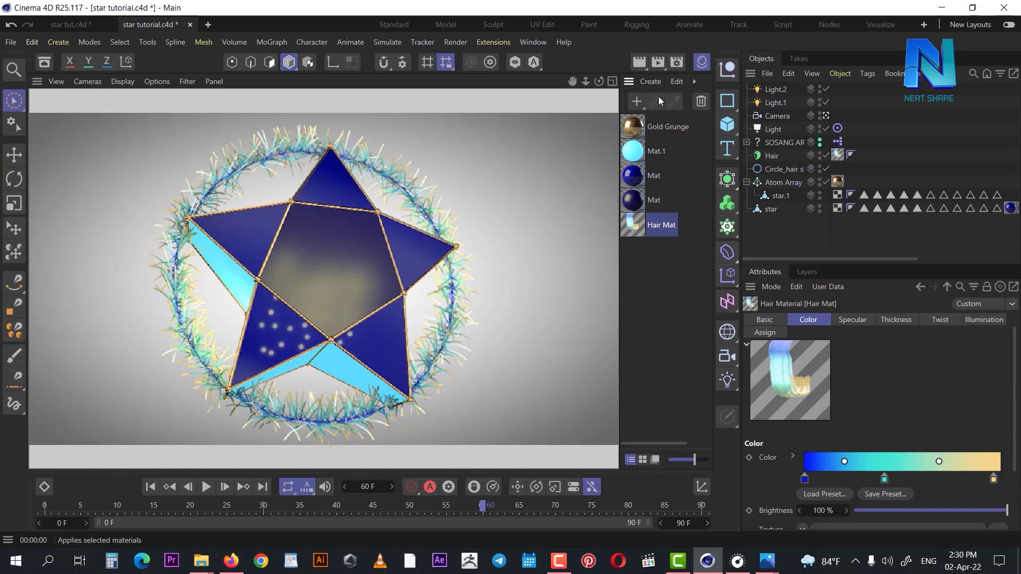
Step: Switch to the Physical renderer with Medium sampling and Quick Preview set to All Modes
left_click(681, 58)
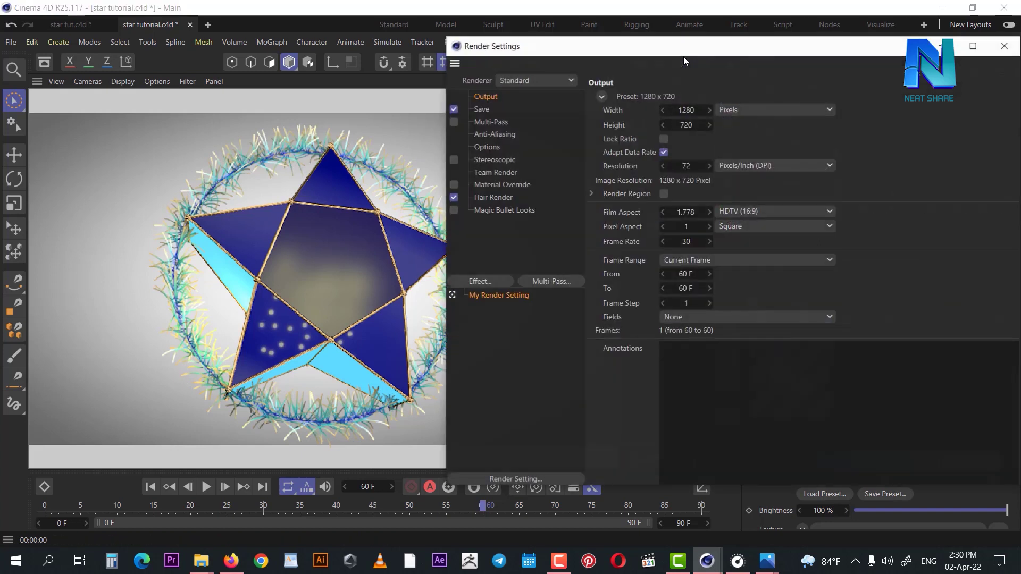
left_click(543, 79)
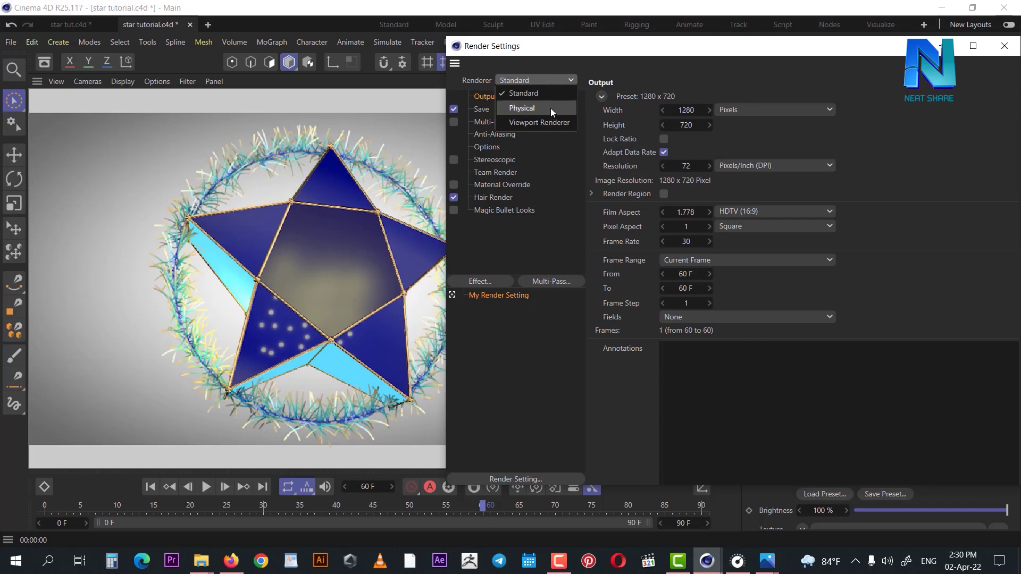
left_click(545, 107)
left_click(487, 198)
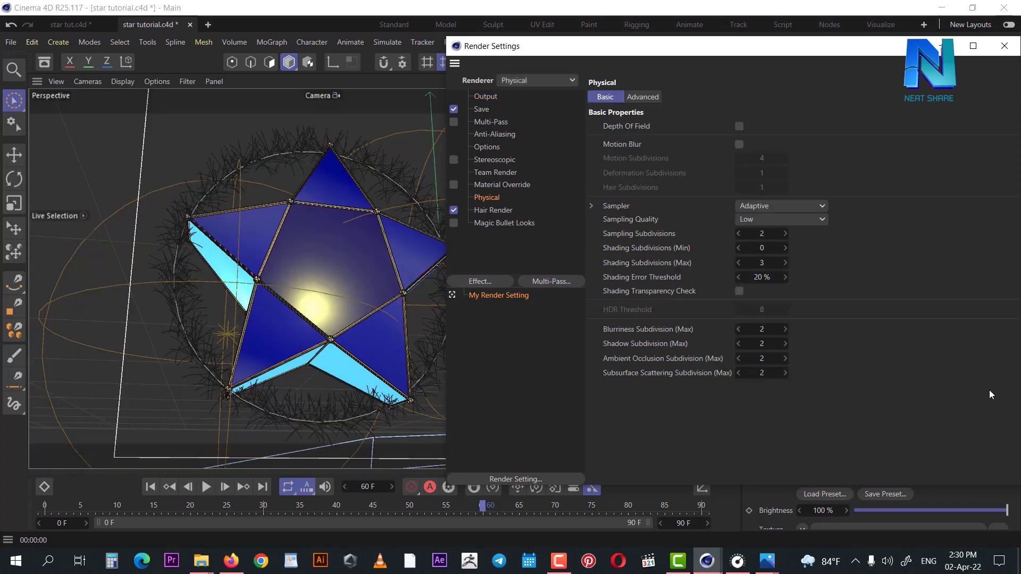
left_click(778, 219)
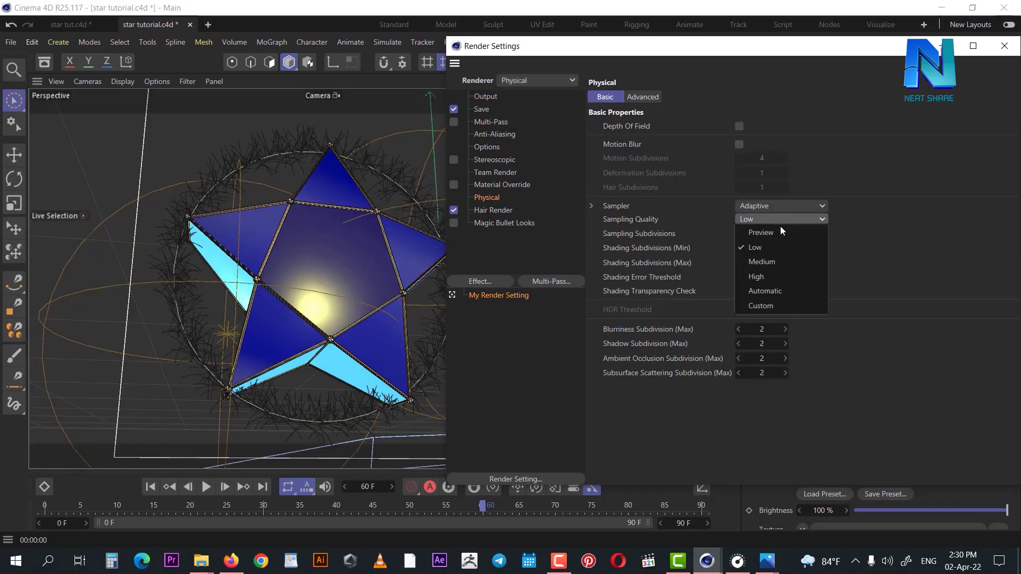
left_click(768, 262)
left_click(642, 97)
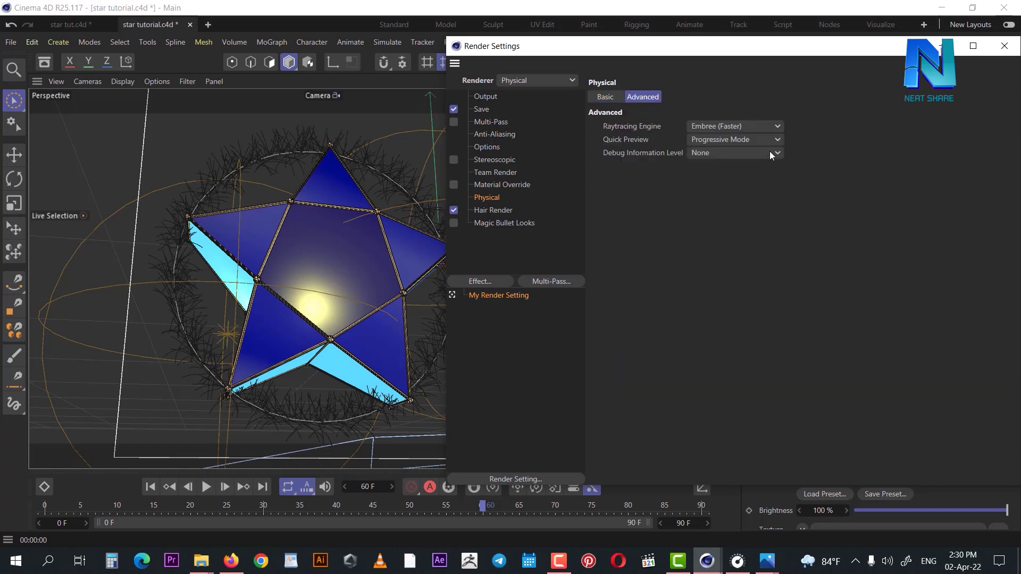
left_click(745, 139)
left_click(744, 183)
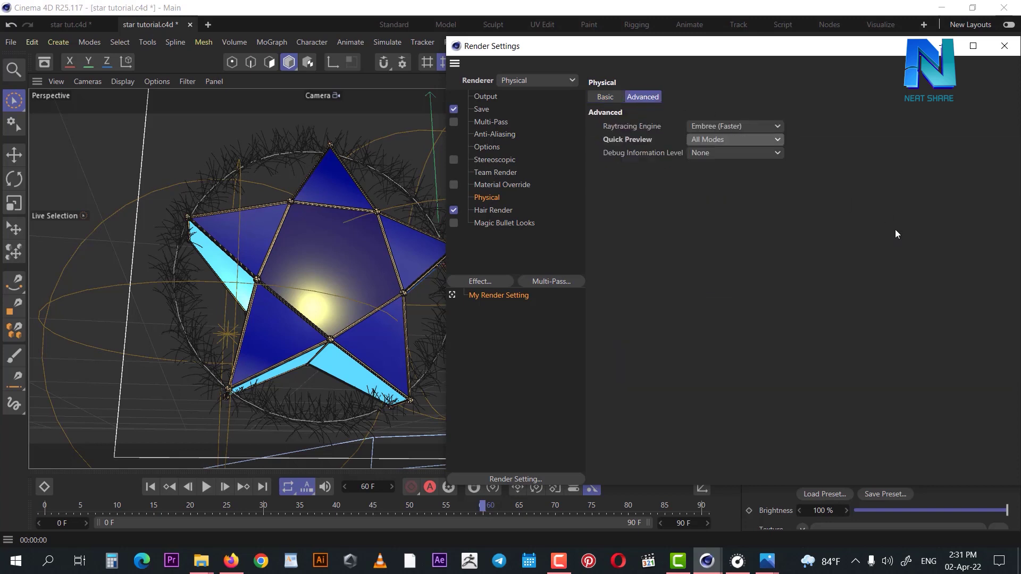
Step: Add Ambient Occlusion and Global Illumination using Light Mapping with 3000 paths
left_click(496, 280)
left_click(547, 272)
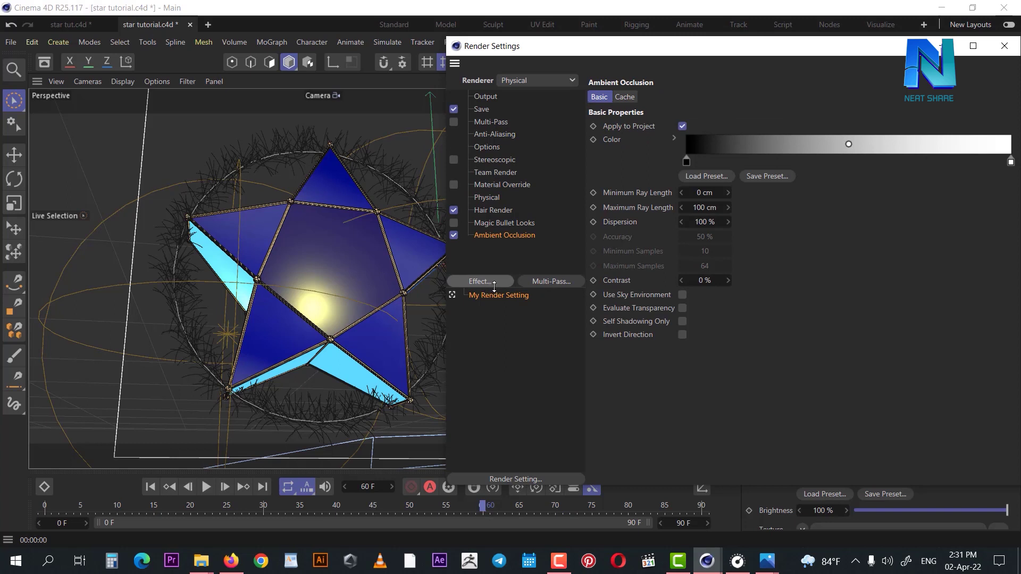
left_click(503, 281)
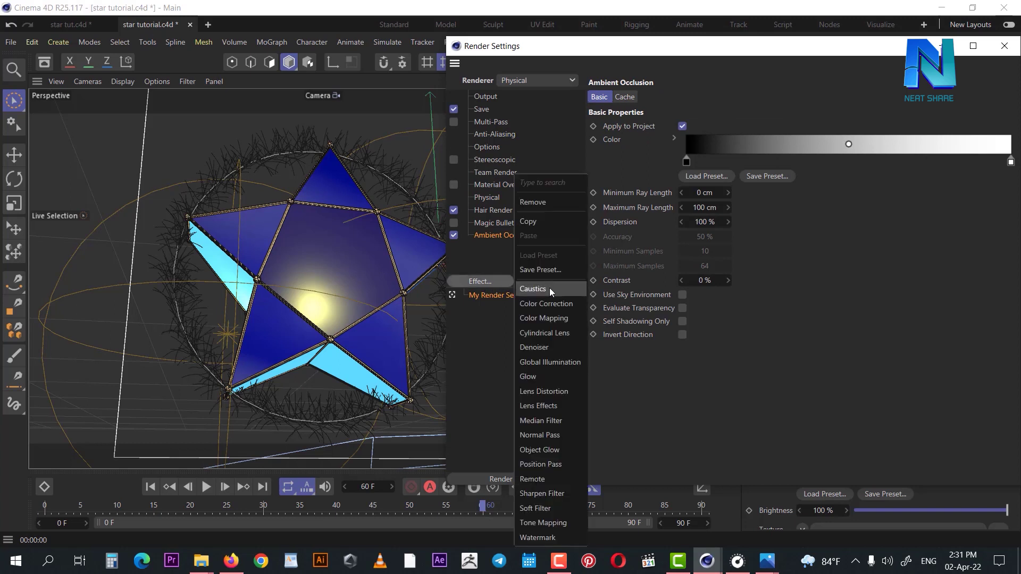
left_click(564, 364)
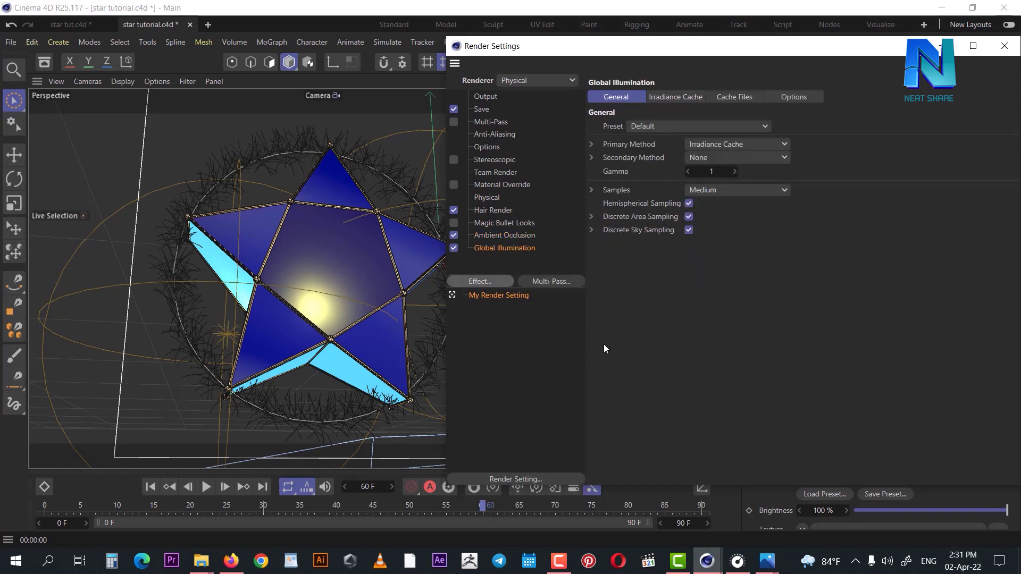
left_click(751, 158)
left_click(745, 217)
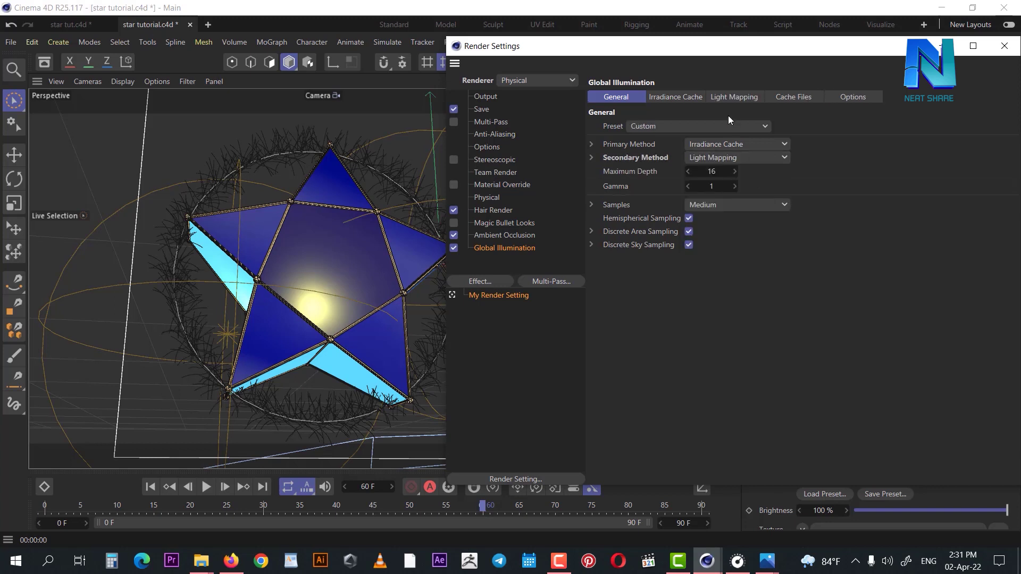
left_click(732, 97)
double_click(703, 128)
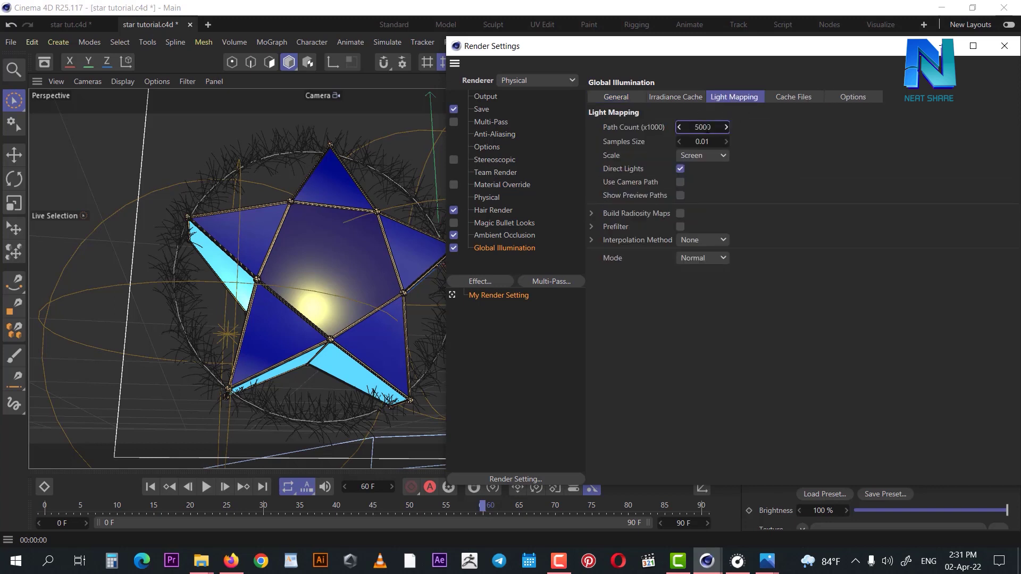
type("3000")
key("Return")
Step: Browse the Global Illumination cache, irradiance and general settings tabs
left_click(867, 96)
left_click(771, 97)
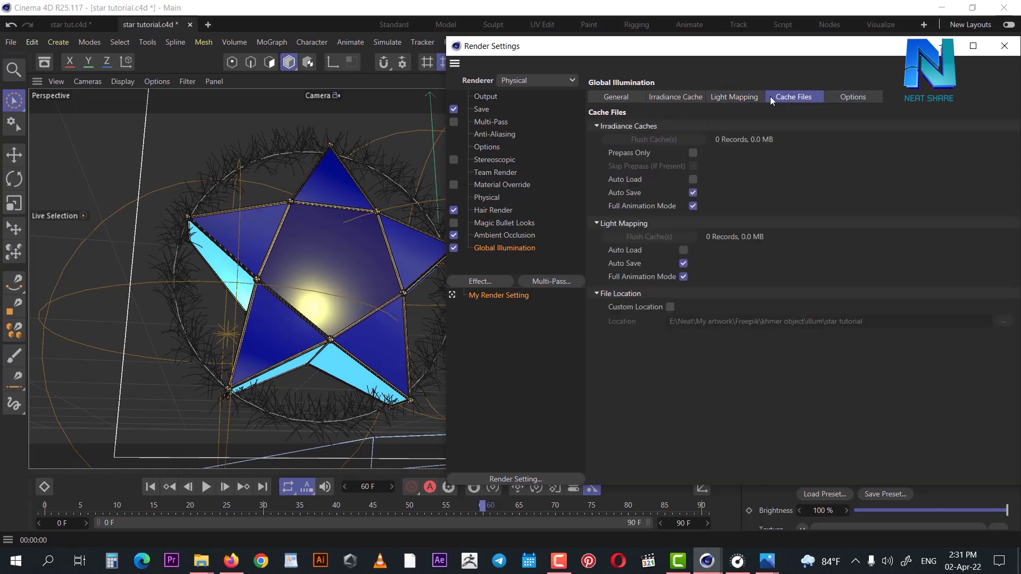
left_click(736, 97)
left_click(675, 96)
left_click(621, 96)
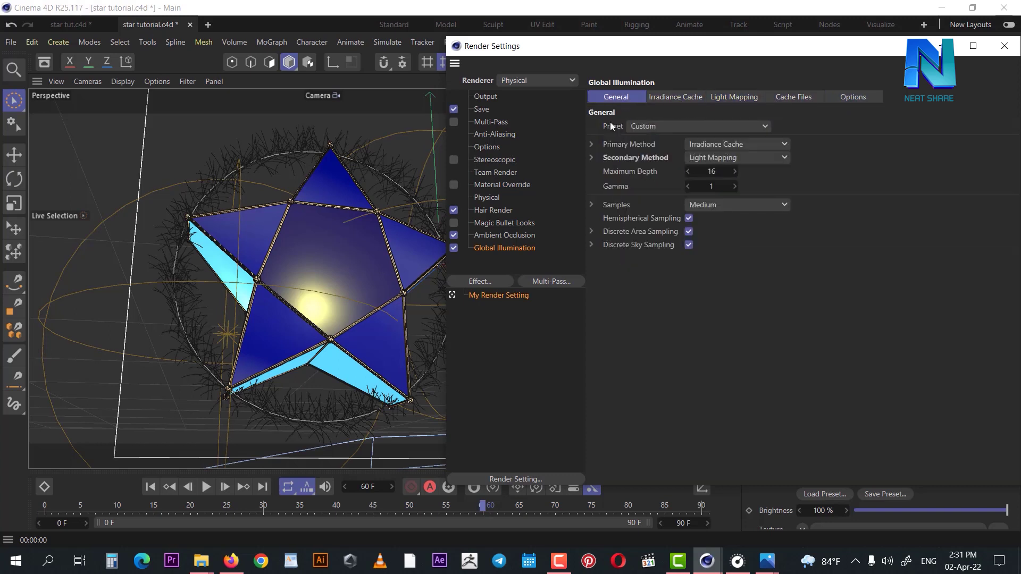
left_click(494, 210)
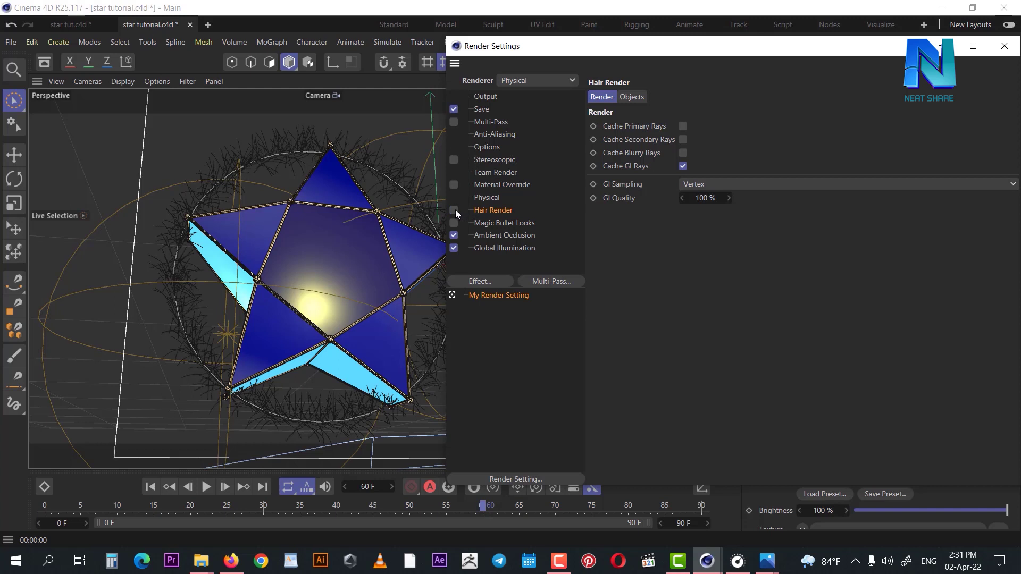
Step: Tick Hair Render, render a preview, and close the Render Settings window
left_click_drag(589, 52, 750, 218)
left_click(639, 63)
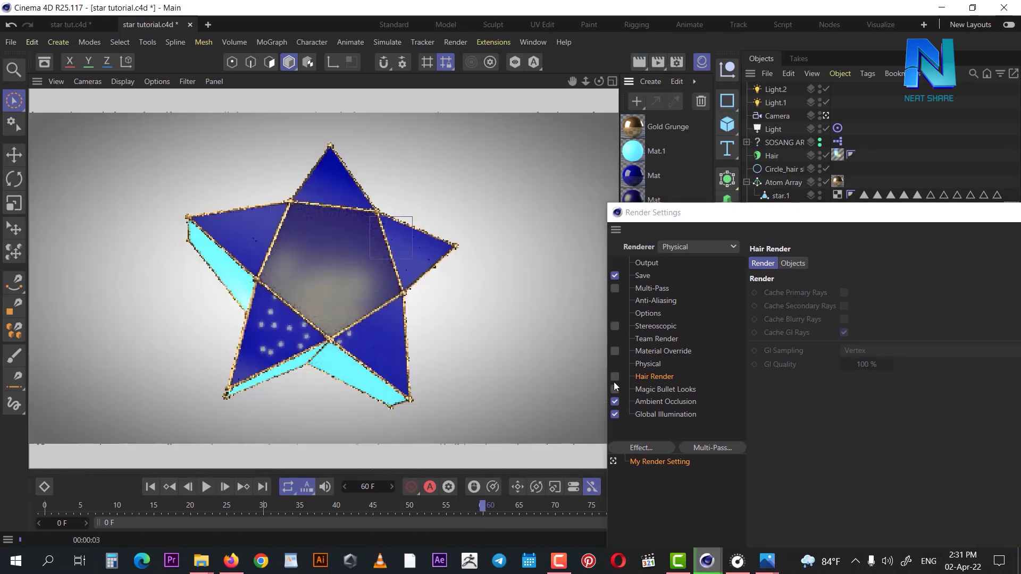
left_click(614, 377)
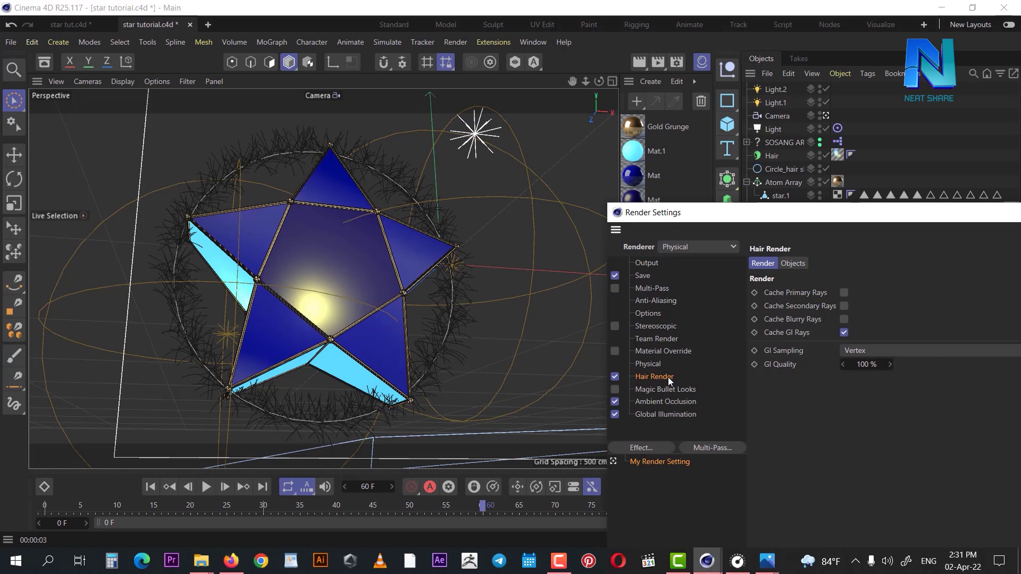
left_click_drag(717, 216, 690, 169)
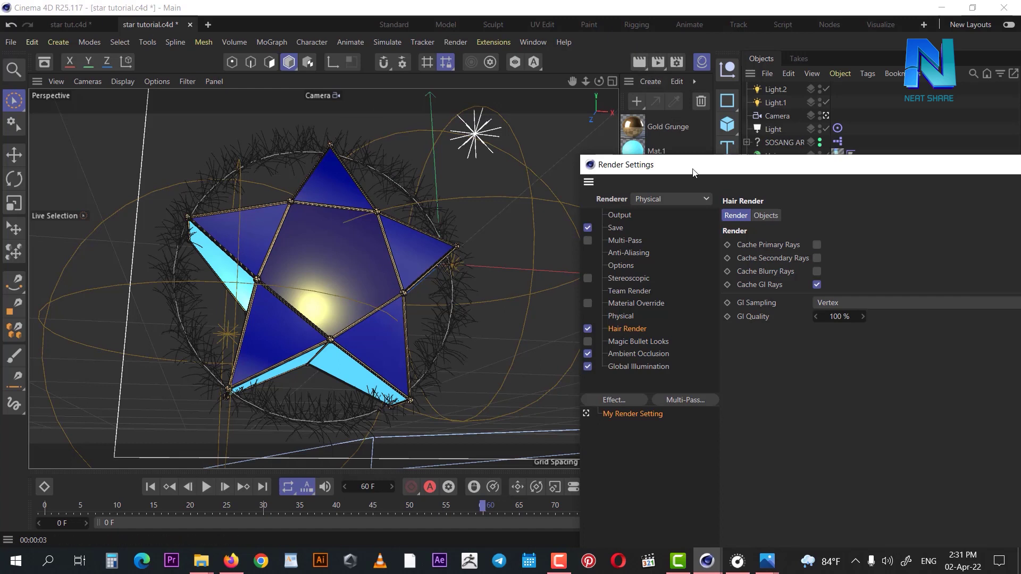
left_click_drag(693, 171, 605, 164)
left_click_drag(939, 158, 911, 158)
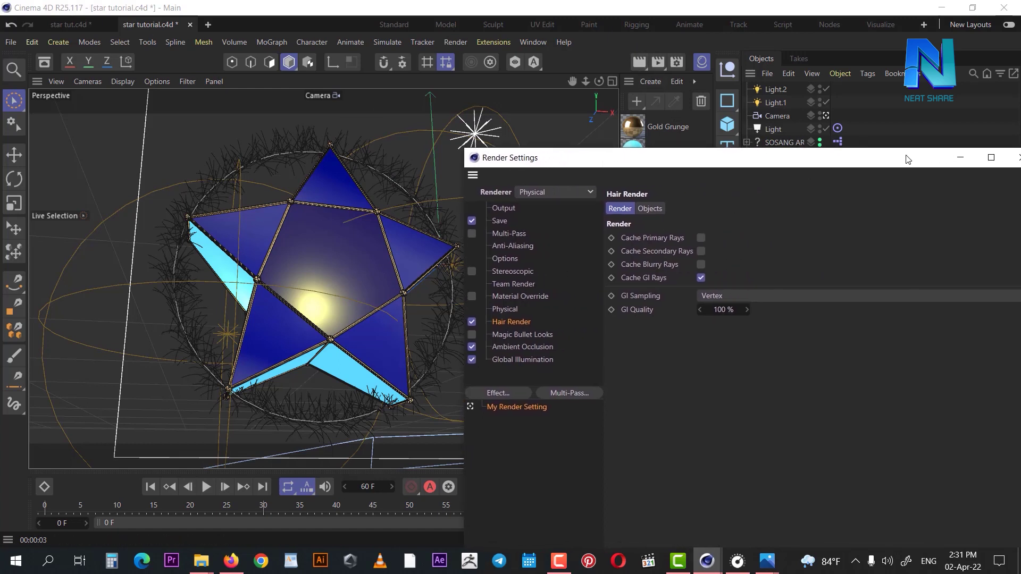
left_click(1017, 158)
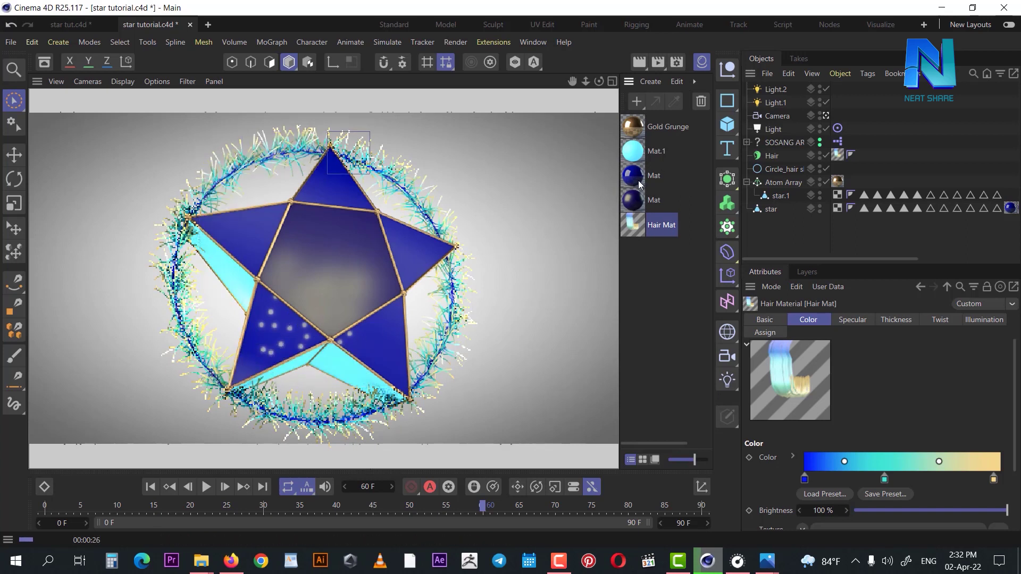
Step: Set the Mat material's reflection roughness to 0% and preview the render
double_click(628, 178)
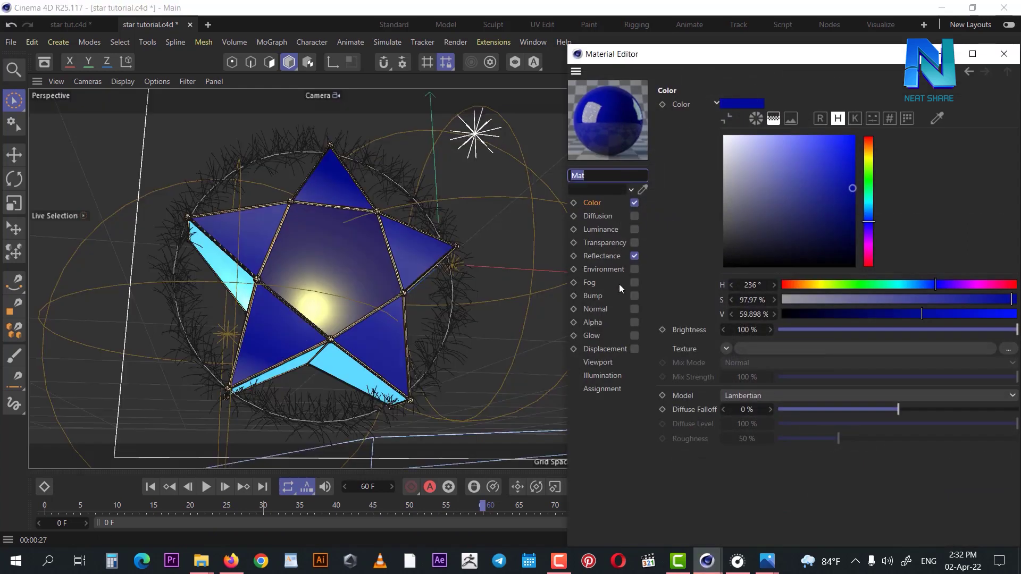
left_click(602, 255)
left_click(772, 243)
type("0")
key("Return")
left_click(1003, 53)
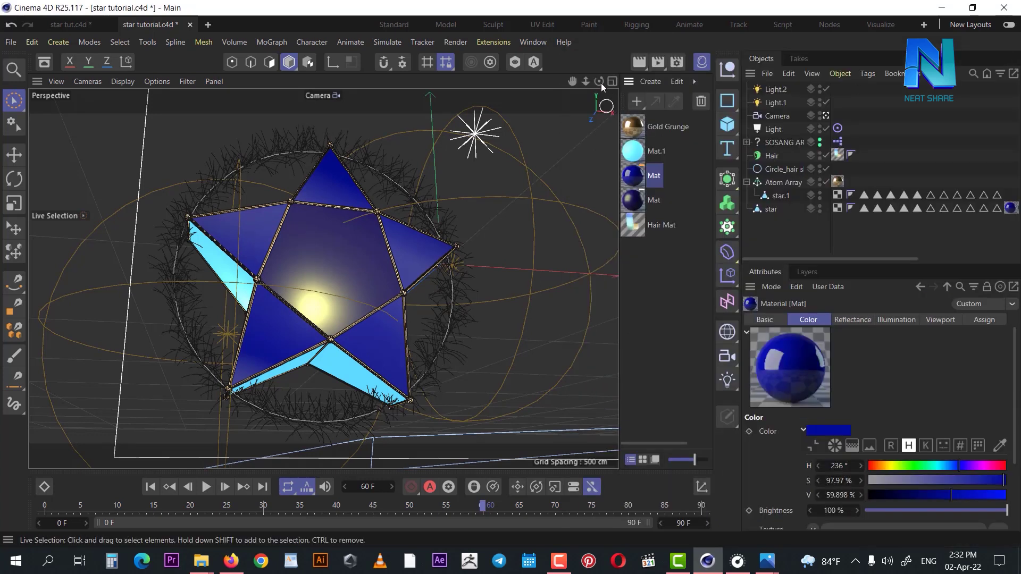
left_click(637, 63)
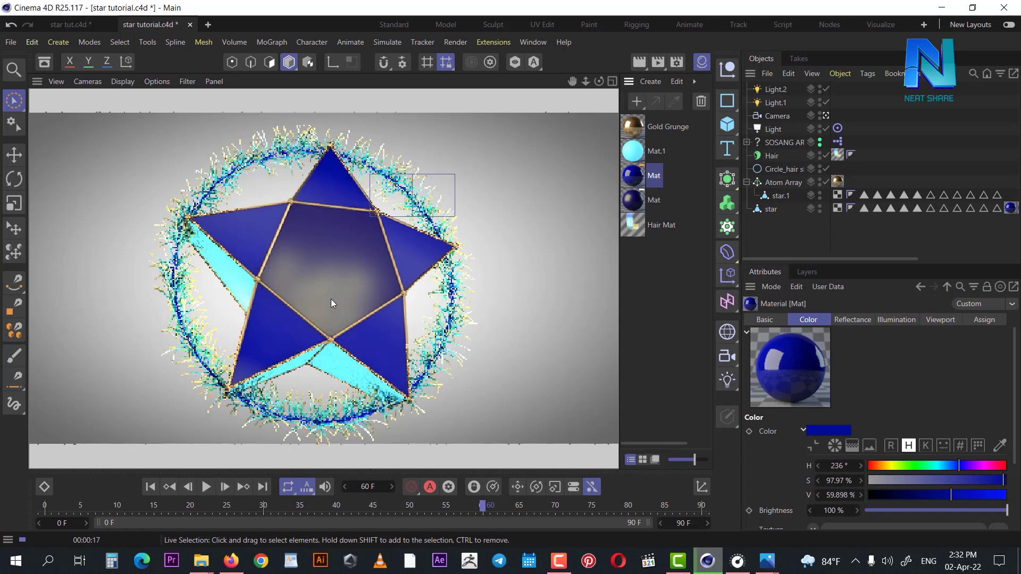
Step: Raise Mat's Layer 1 reflection roughness to 75% and tint the layer colour purple
double_click(632, 201)
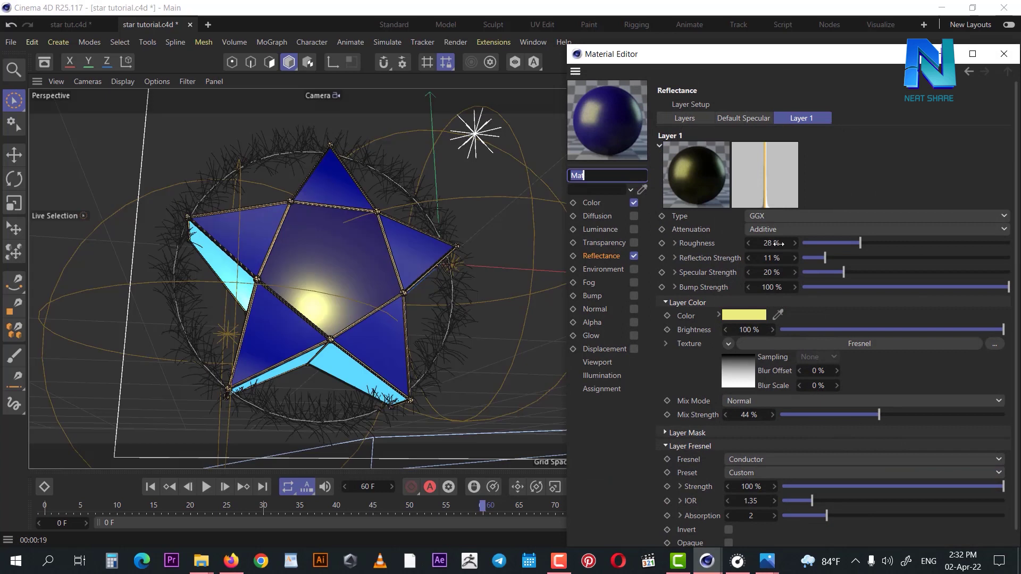
left_click_drag(749, 244, 757, 244)
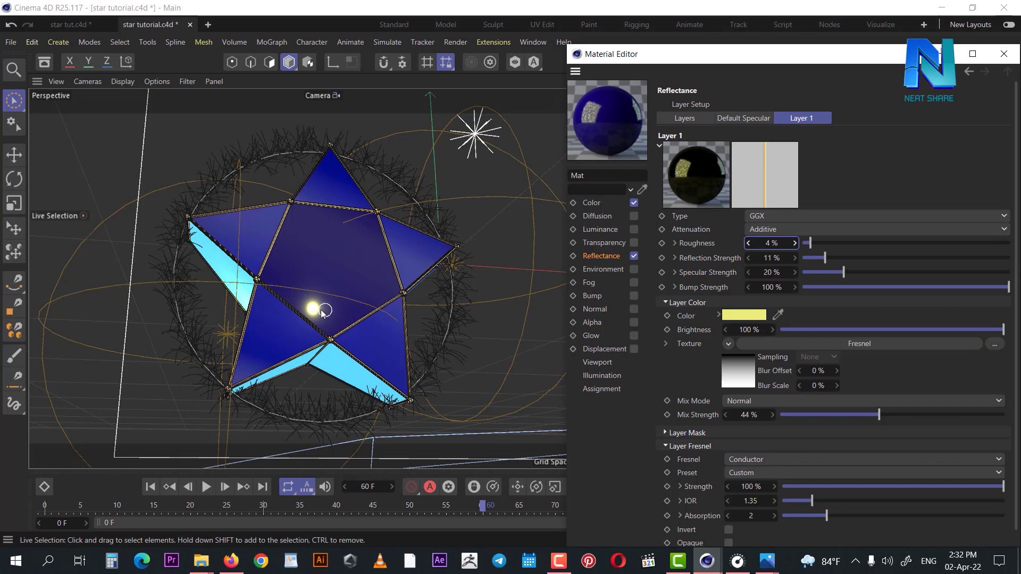
left_click_drag(795, 243, 833, 240)
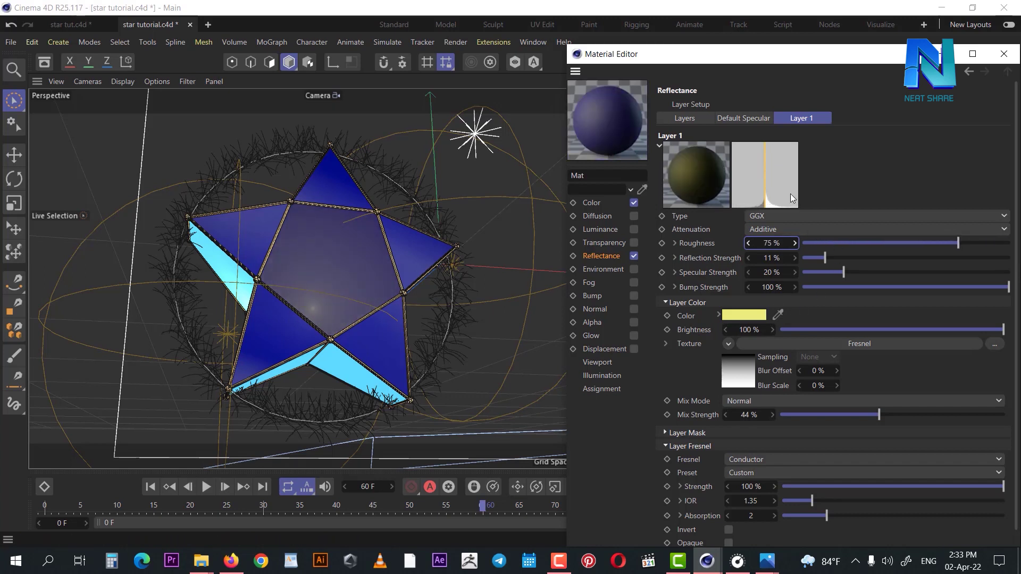
left_click(744, 315)
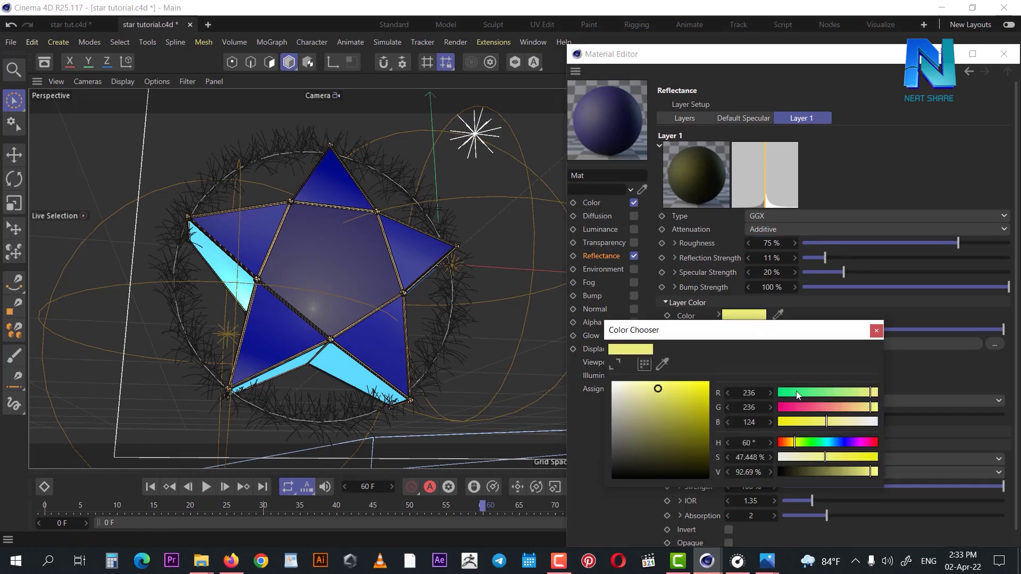
left_click(837, 442)
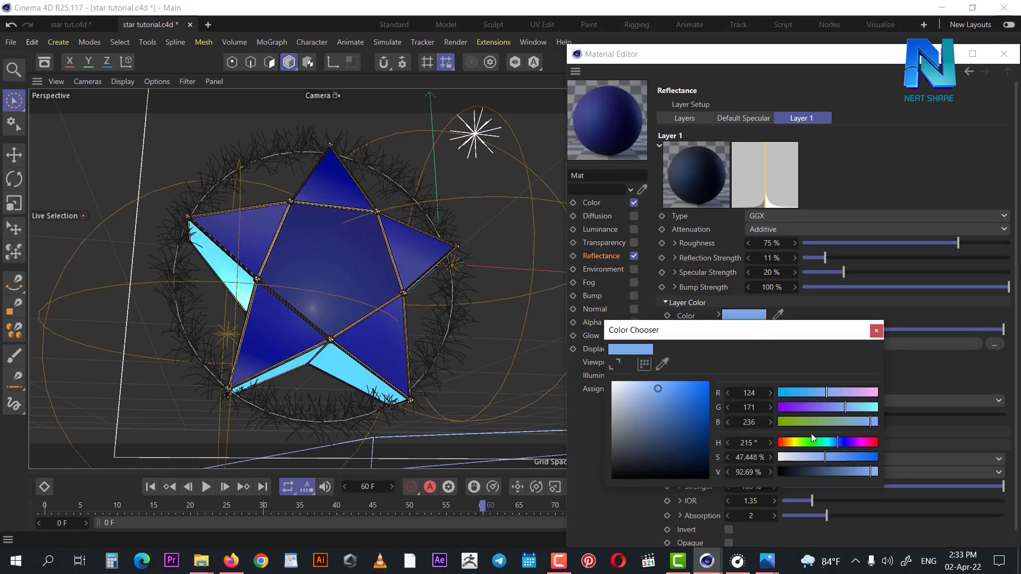
left_click(858, 442)
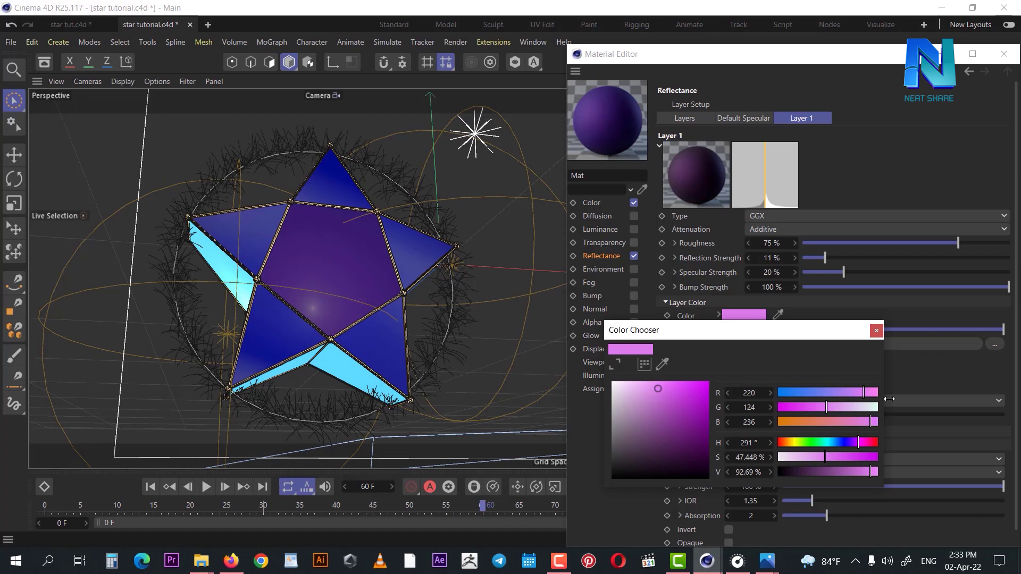
left_click(877, 330)
Step: Widen Mat's Default Specular width to 38% and close the Material Editor
left_click(756, 117)
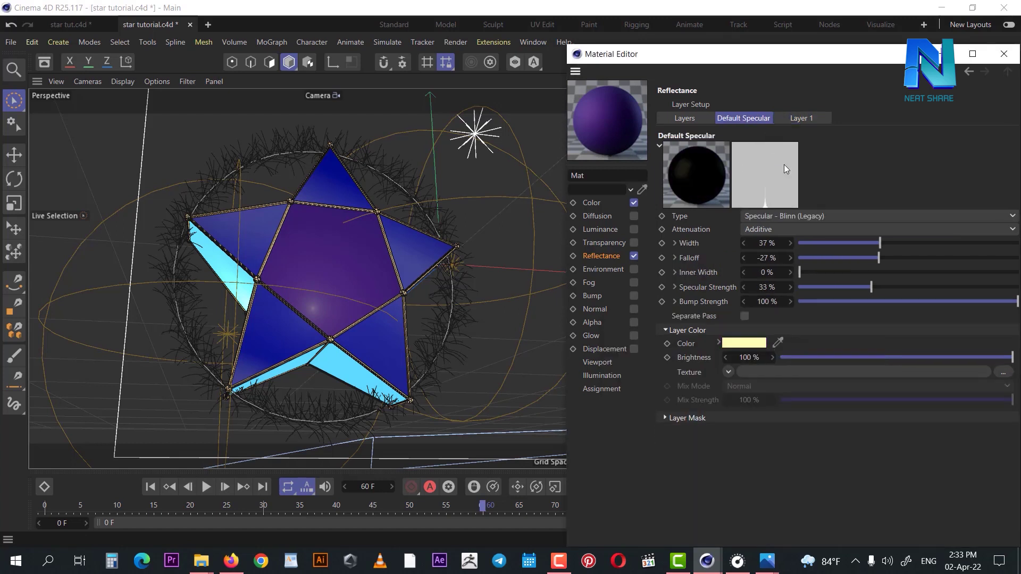
left_click(792, 119)
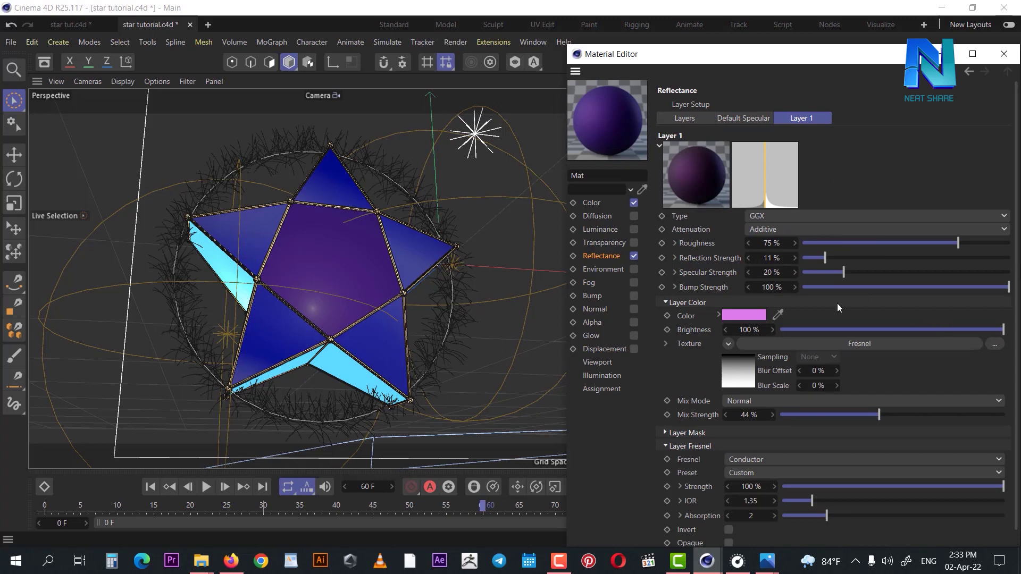
left_click(763, 121)
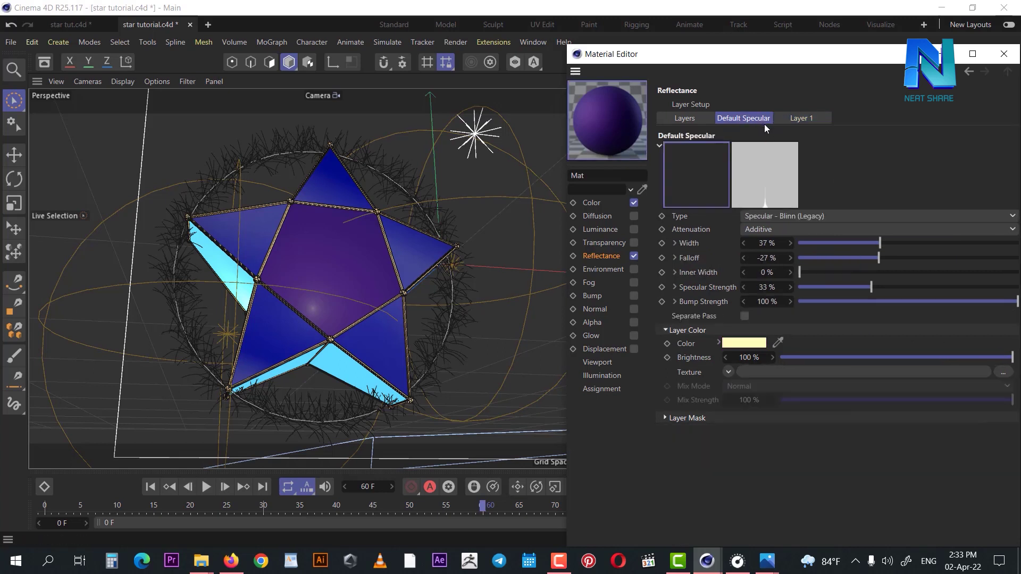
left_click_drag(877, 245, 883, 246)
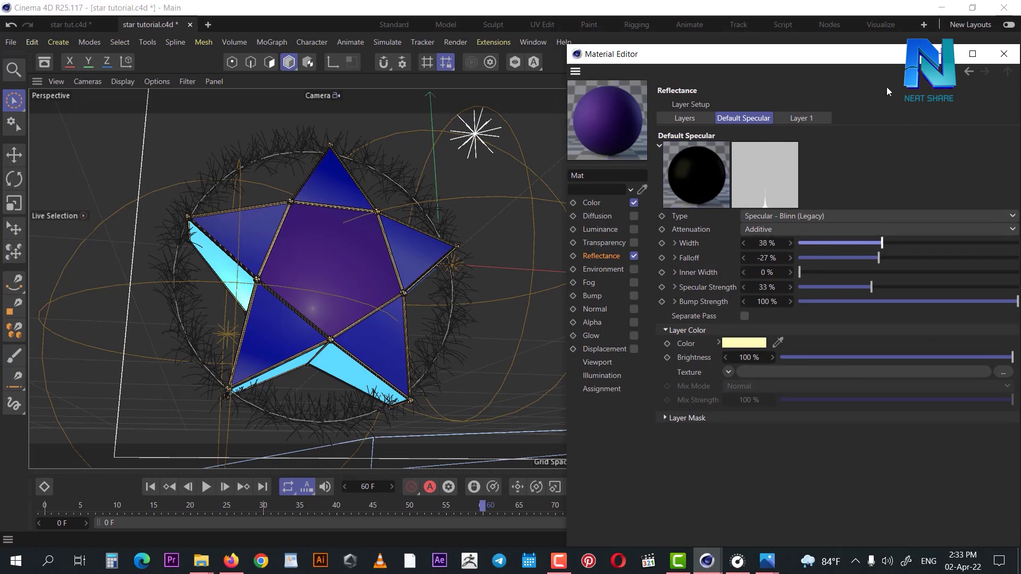
left_click(1005, 54)
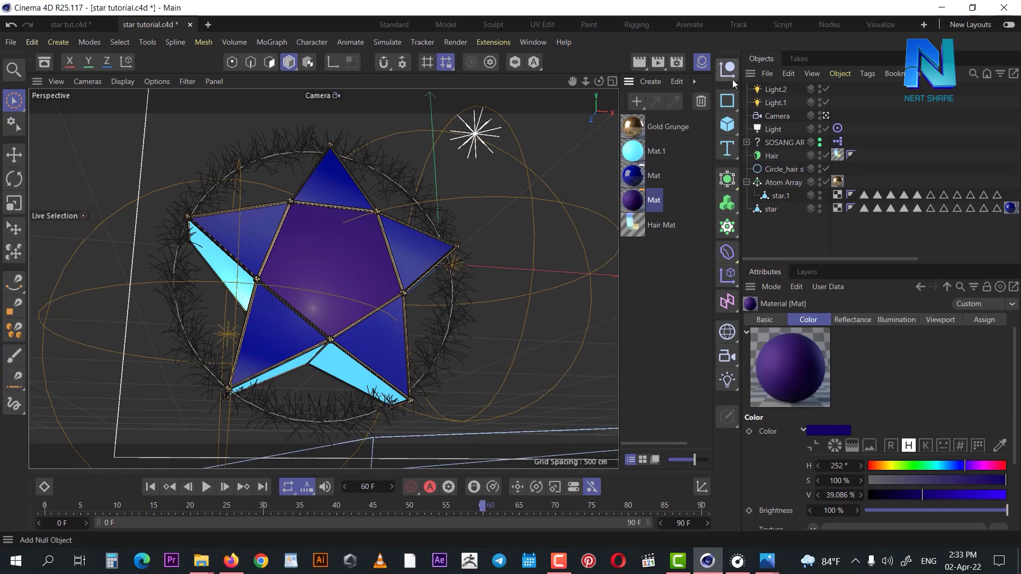
Step: Place the Light above Camera, lower its intensity to 70%, and render the viewport
mouse_move(886, 260)
left_mouse_down()
mouse_move(926, 263)
mouse_move(859, 253)
left_mouse_up()
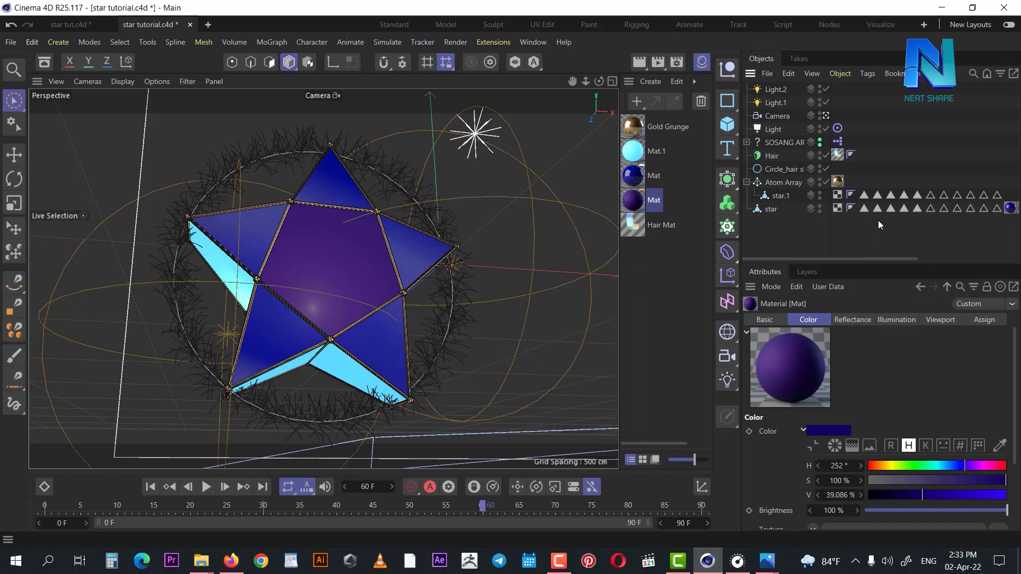
left_click(777, 104)
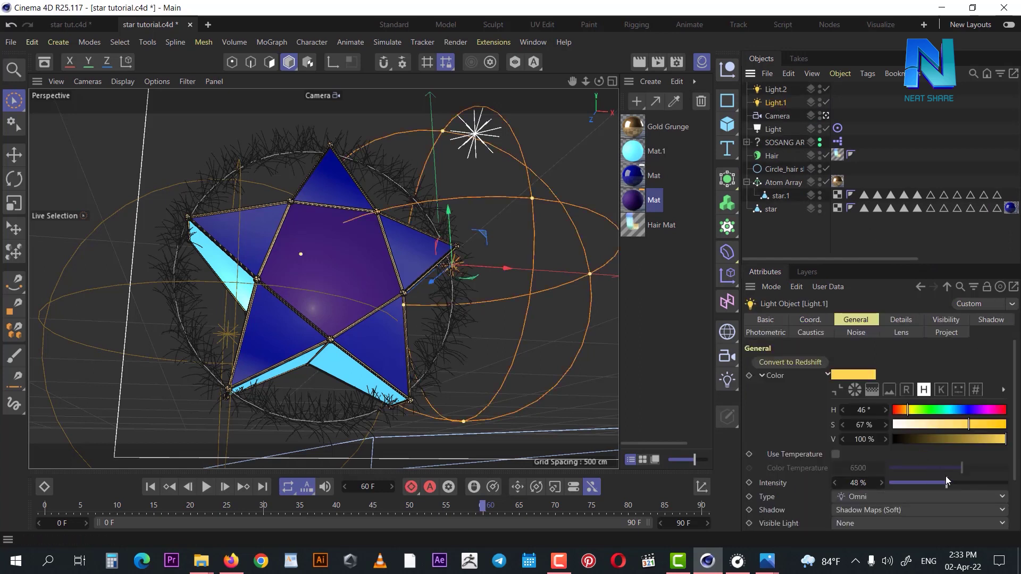
left_click(775, 90)
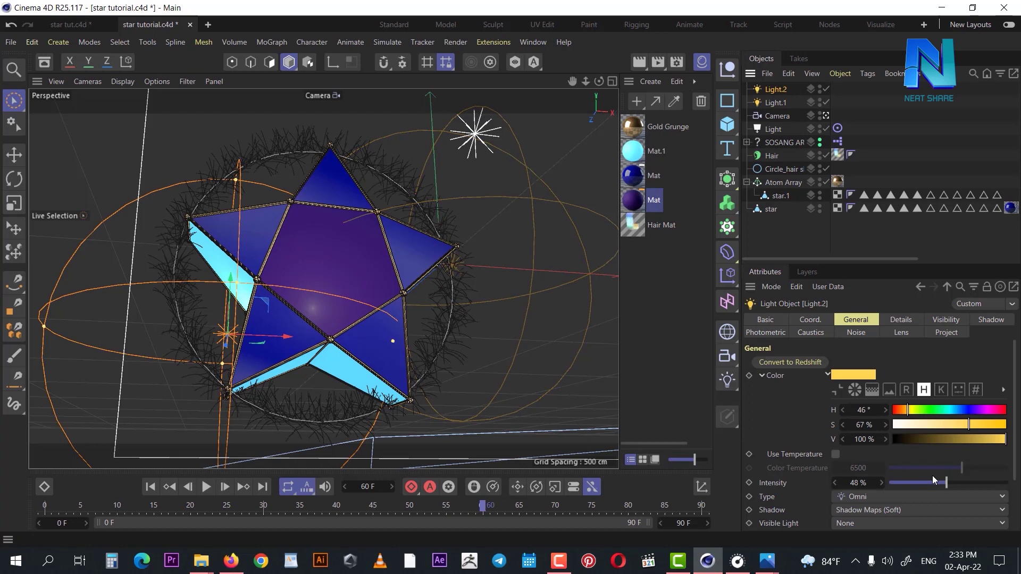
left_click_drag(774, 133, 773, 112)
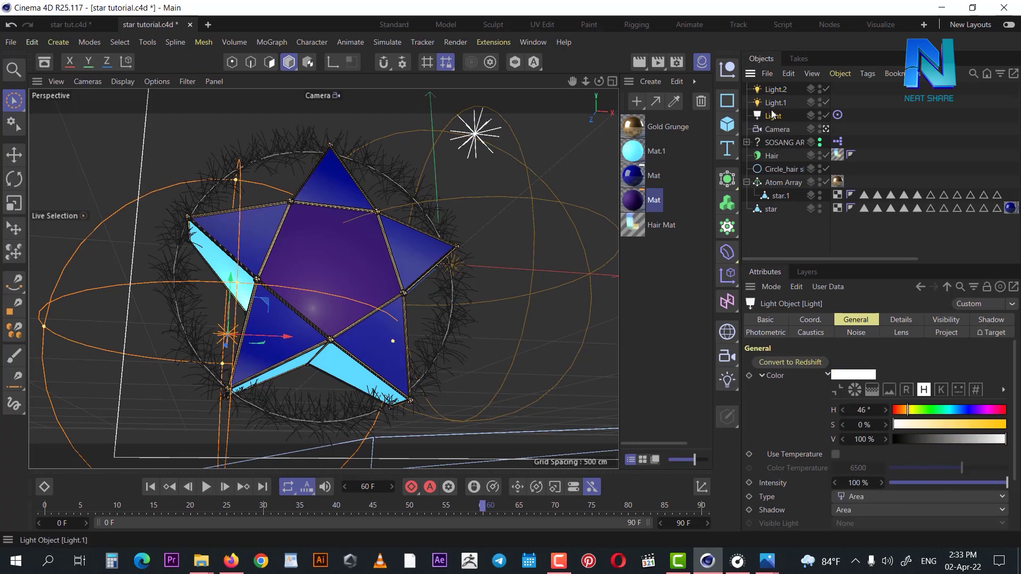
left_click_drag(920, 482, 973, 486)
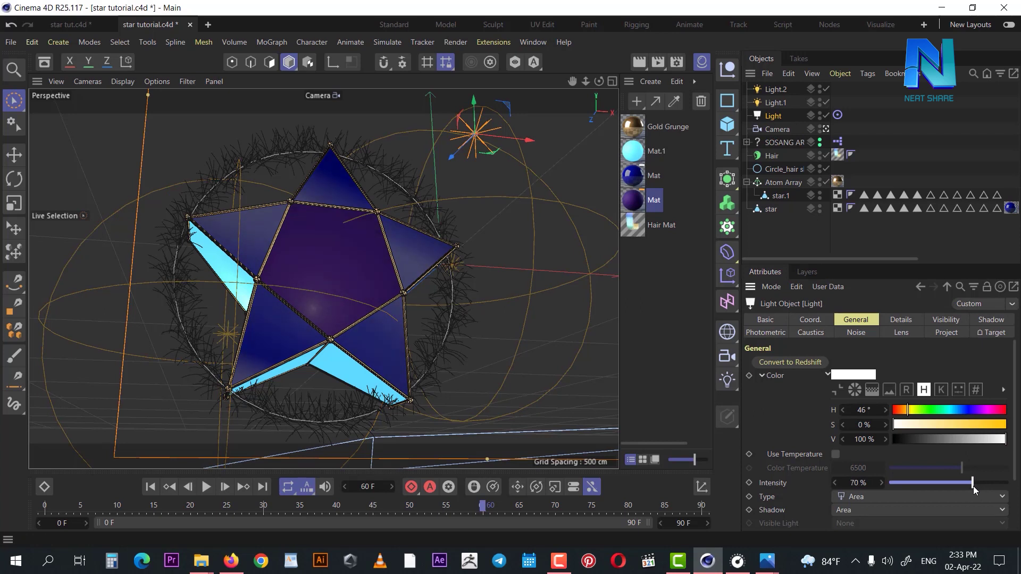
left_click(643, 68)
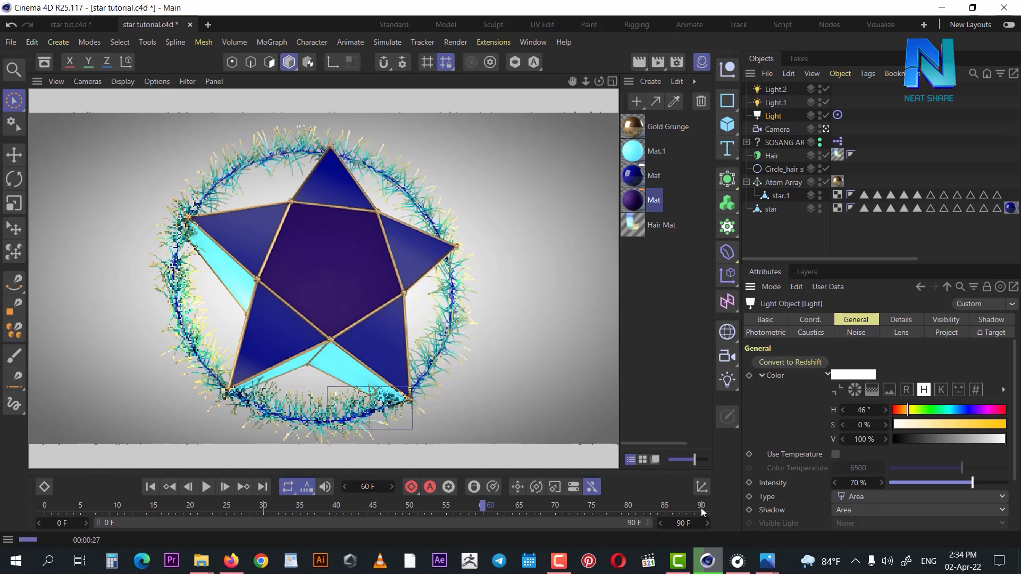
Step: Set Mat.1's luminance brightness to 66% with a cyan glow at hue 178°
double_click(638, 151)
left_click(592, 243)
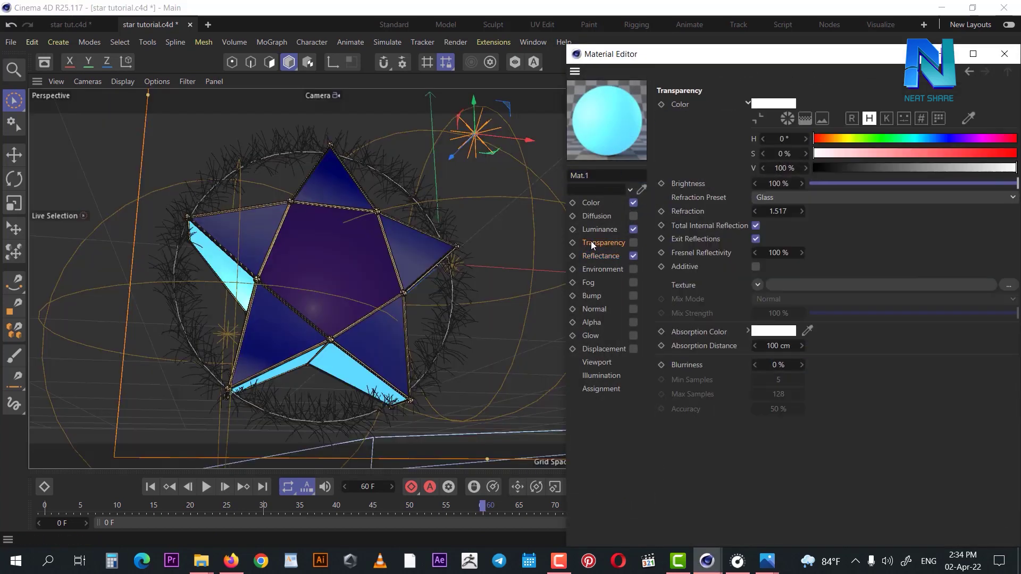
left_click(612, 230)
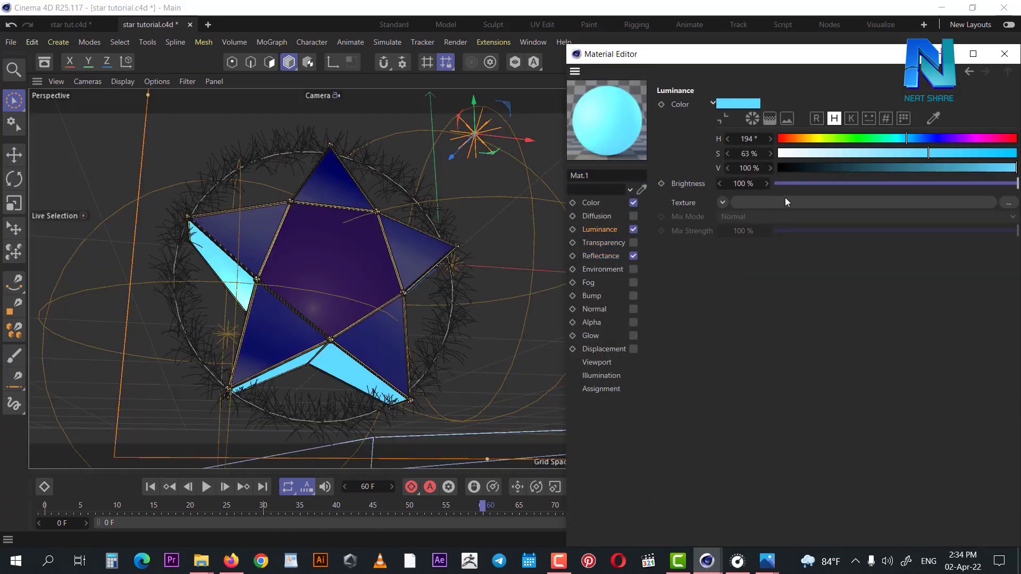
left_click(590, 203)
left_click_drag(795, 166, 846, 194)
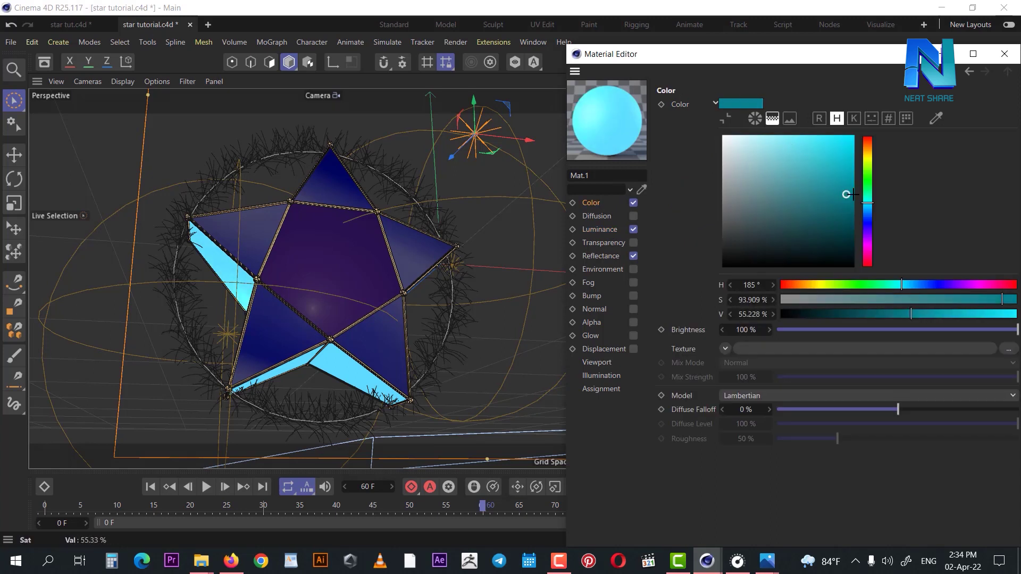
left_click(615, 227)
left_click_drag(905, 182, 923, 182)
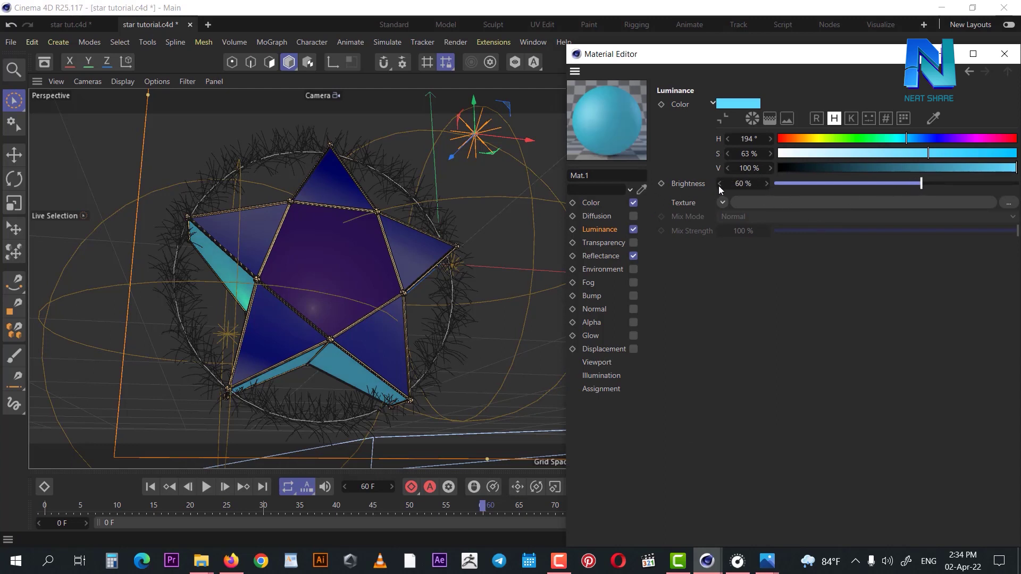
left_click_drag(937, 184, 939, 185)
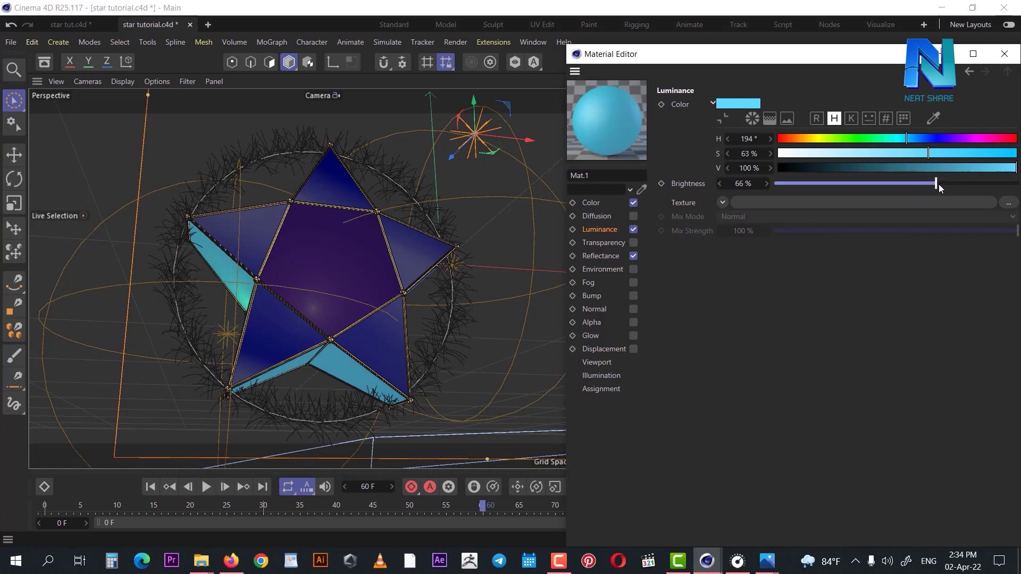
left_click(897, 141)
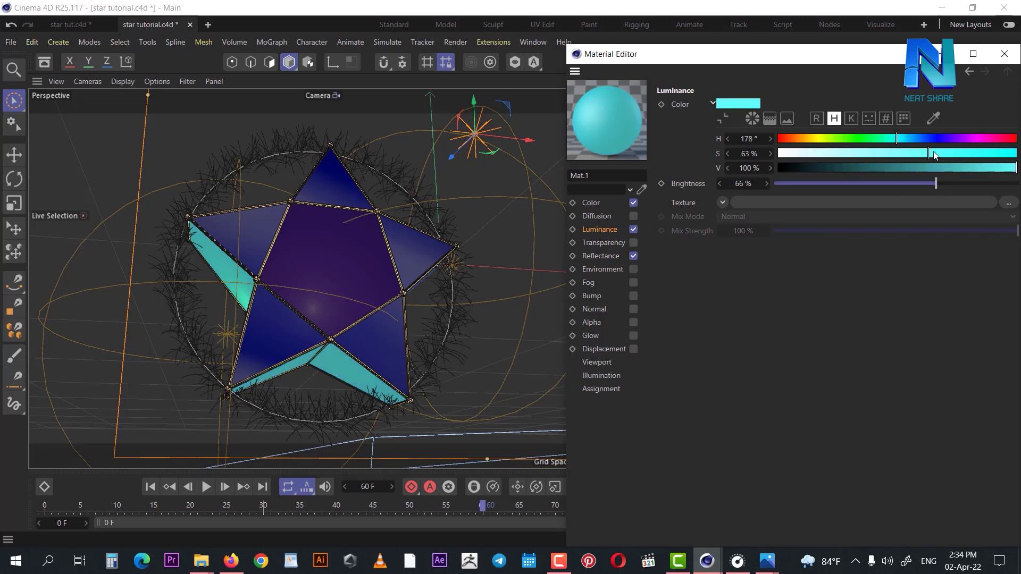
Step: Give Mat.1 a golden yellow base colour (H 51°, S 86%, V 71%)
left_click(611, 207)
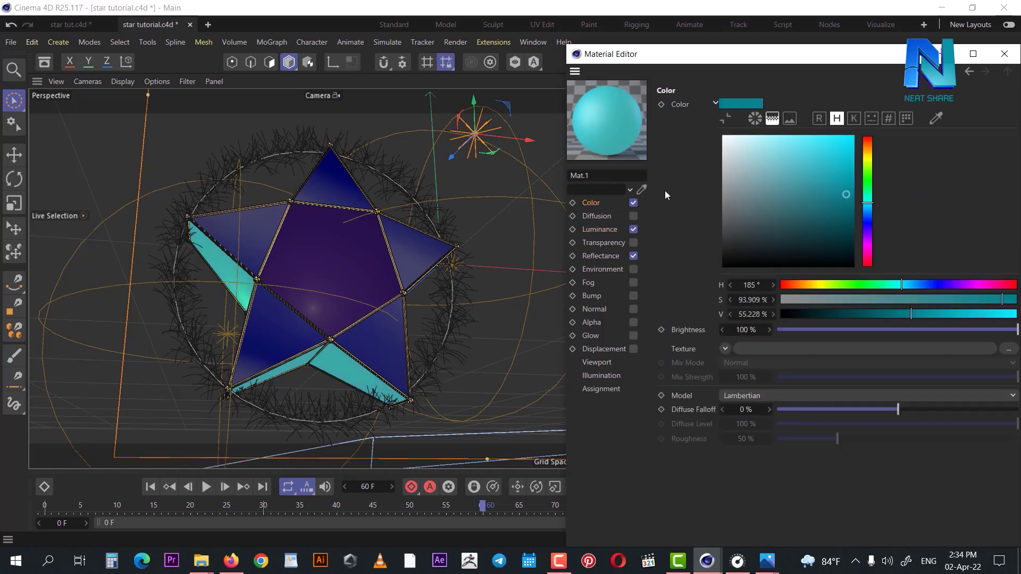
left_click(867, 156)
left_click(830, 161)
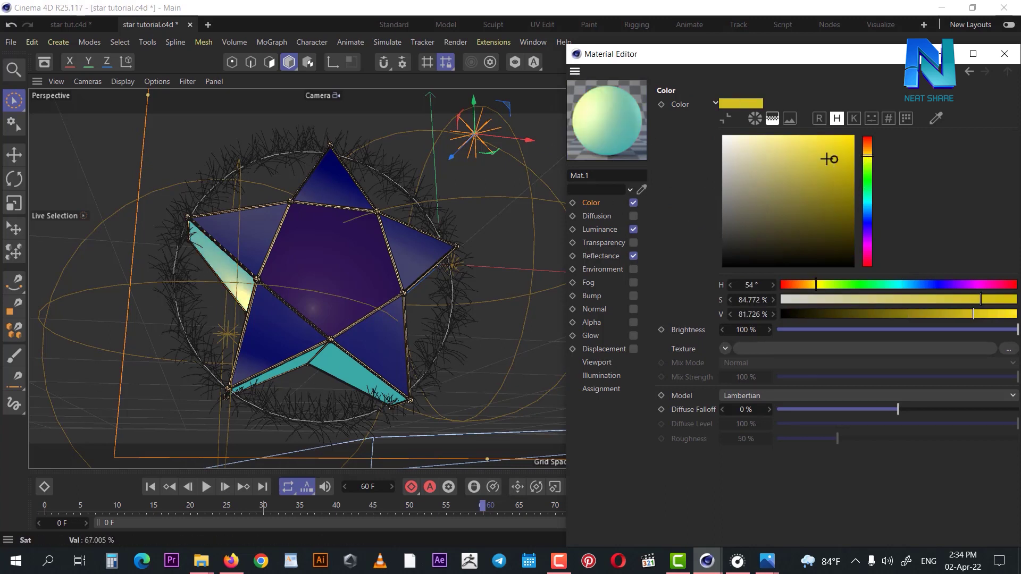
left_click_drag(868, 174, 870, 158)
left_click(844, 141)
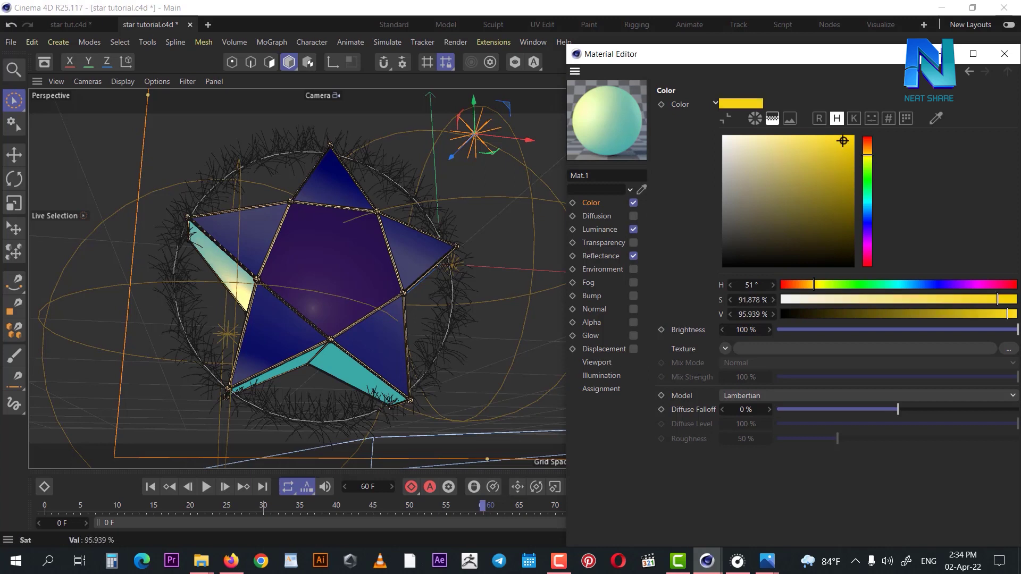
left_click(867, 155)
left_click(835, 174)
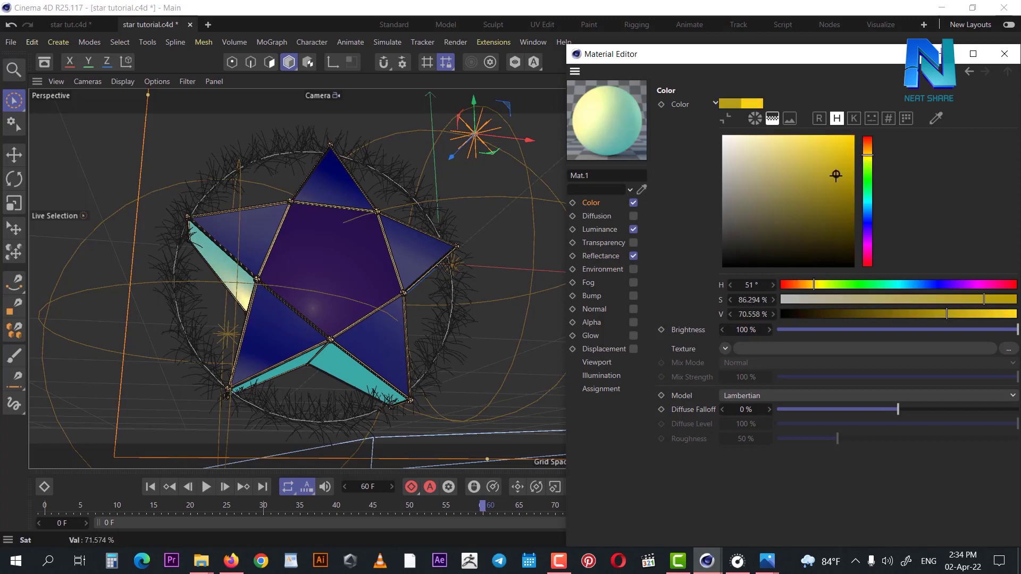
left_click_drag(902, 58, 870, 69)
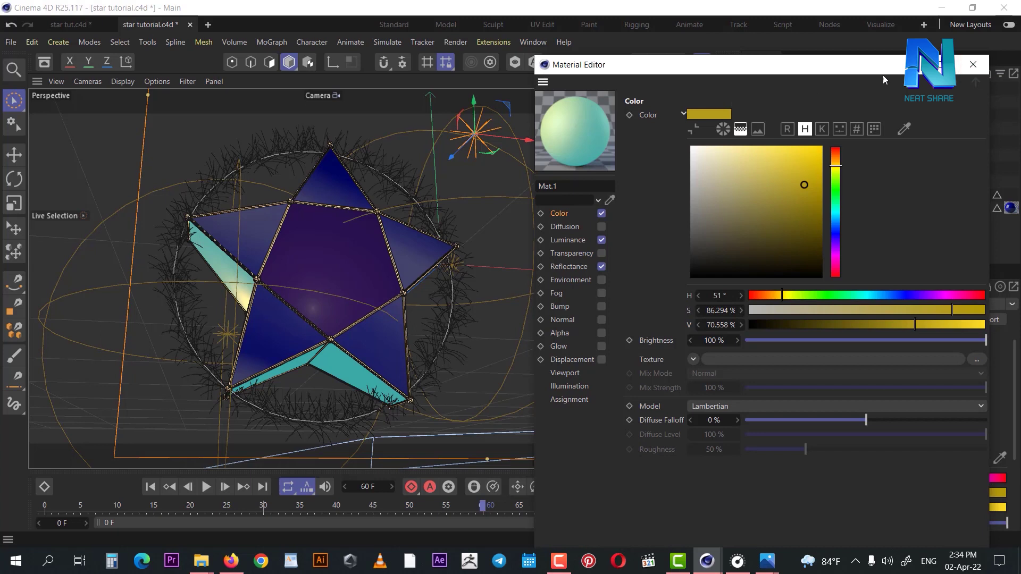
Step: Close the Material Editor and render the star and hair ring in the viewport
left_click(975, 65)
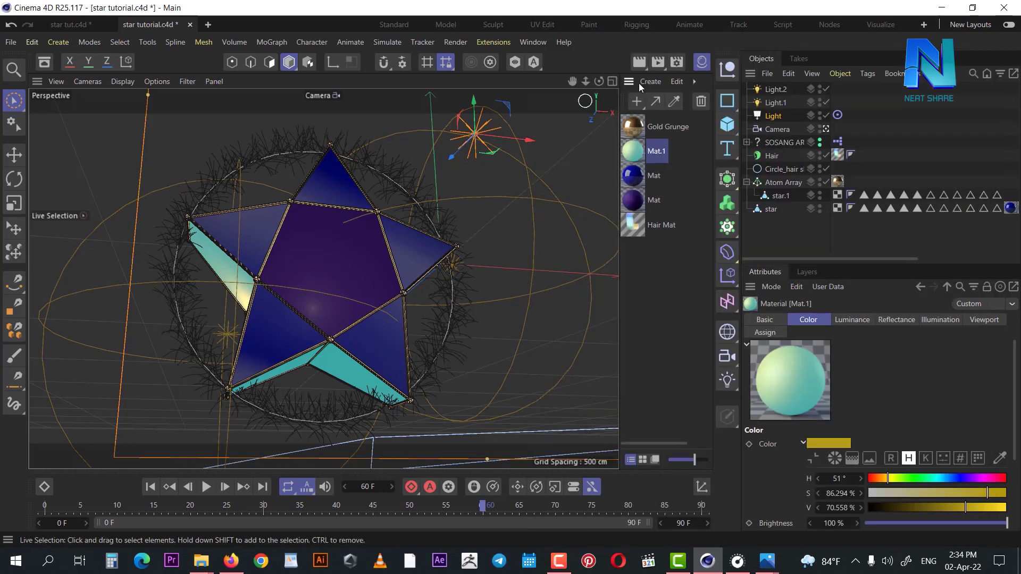
left_click(639, 63)
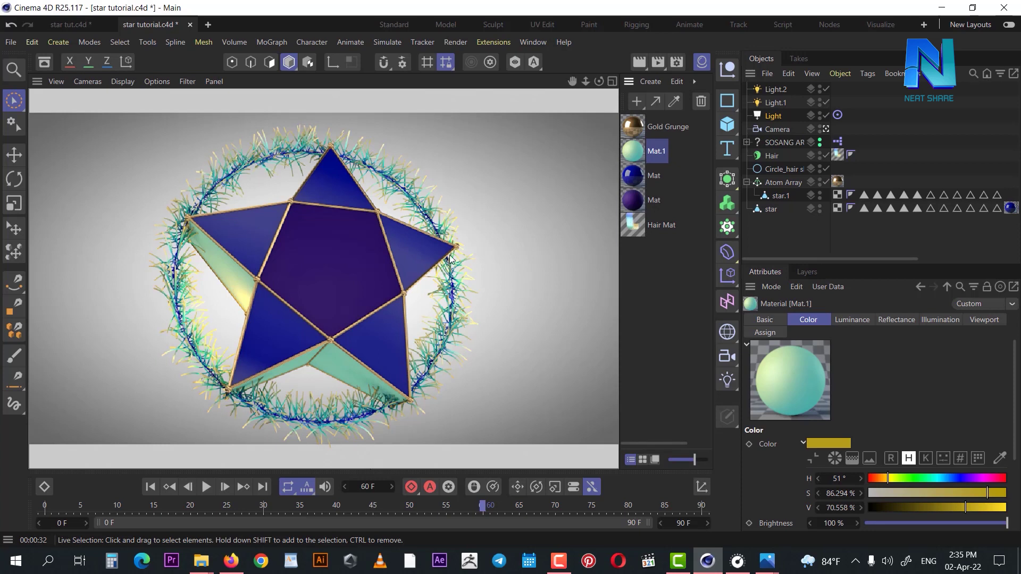
left_click(681, 62)
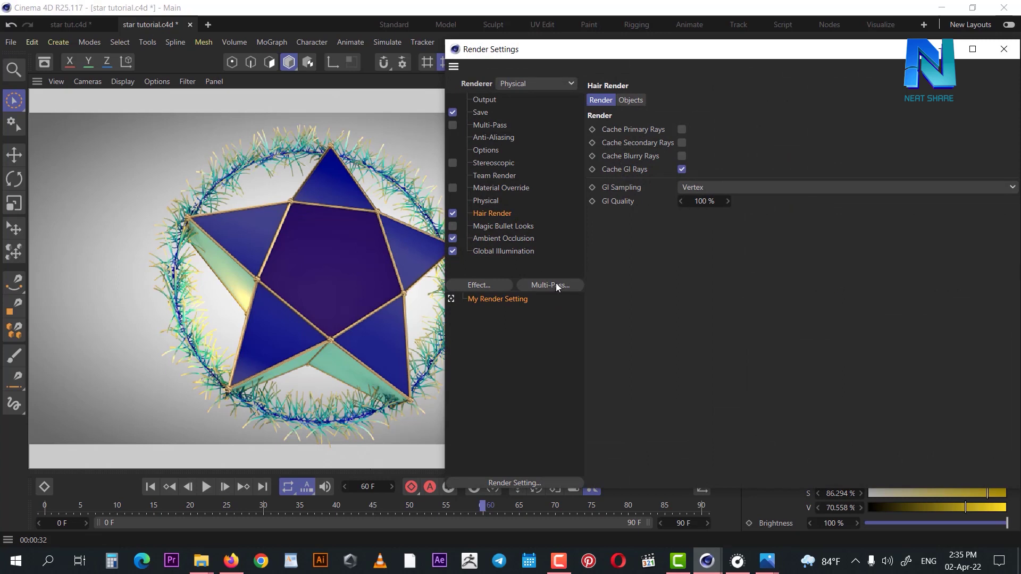
Step: Enable Alpha Channel and set the render save path to the new render folder
left_click(481, 137)
left_click(479, 112)
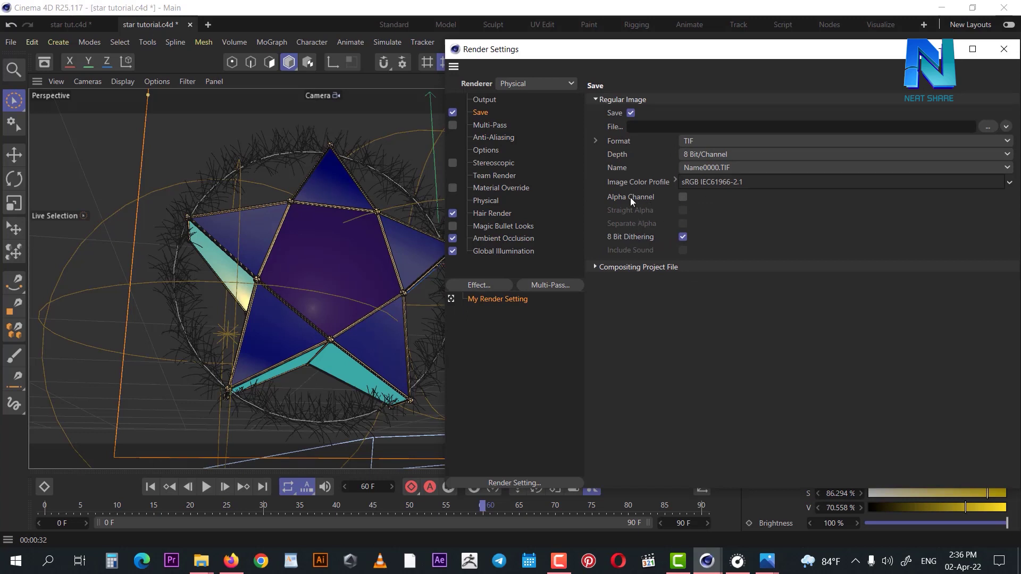
left_click(682, 198)
left_click_drag(713, 47, 676, 51)
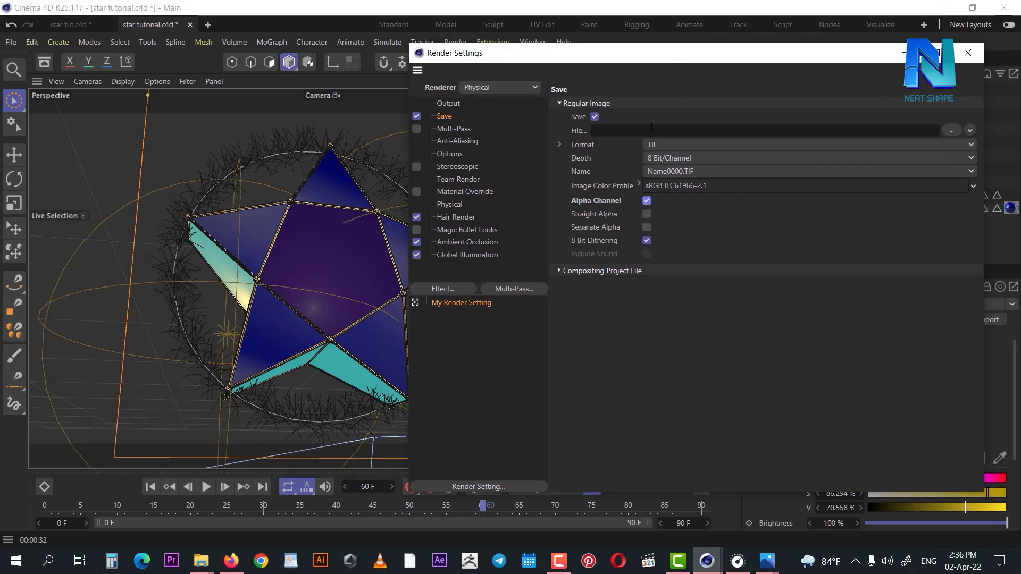
left_click(951, 129)
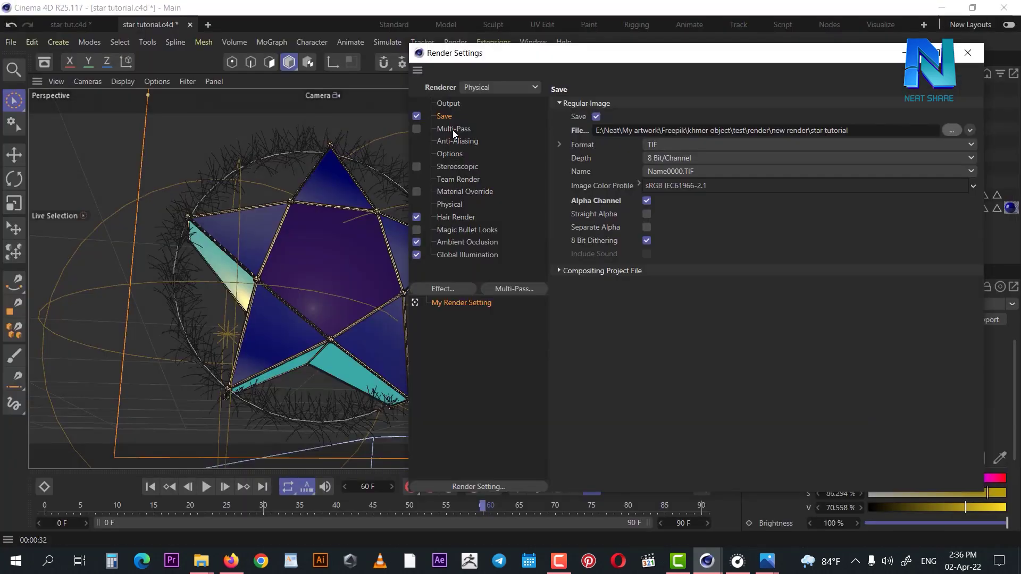
left_click(452, 129)
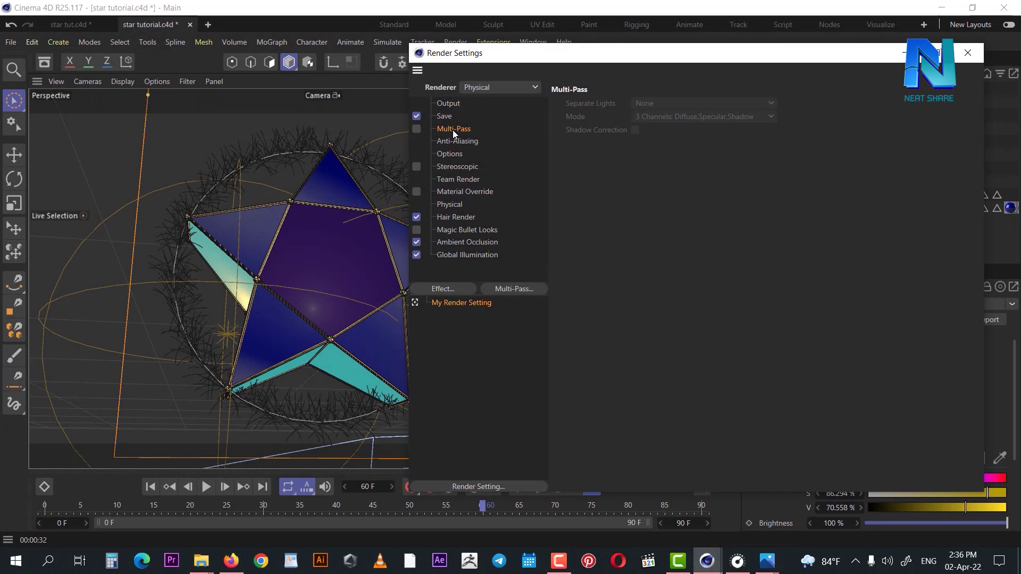
left_click(522, 289)
left_click(505, 454)
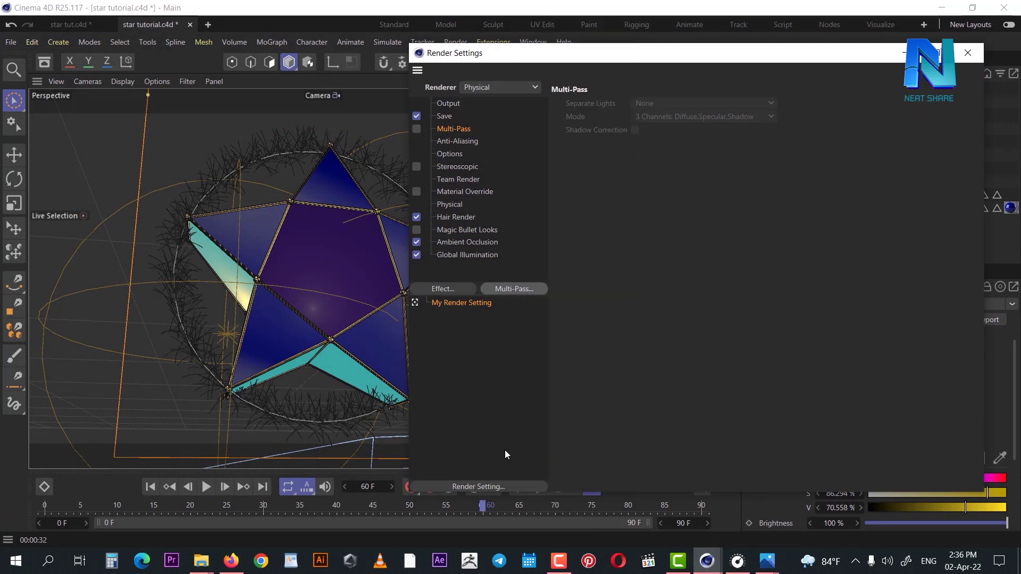
left_click(444, 117)
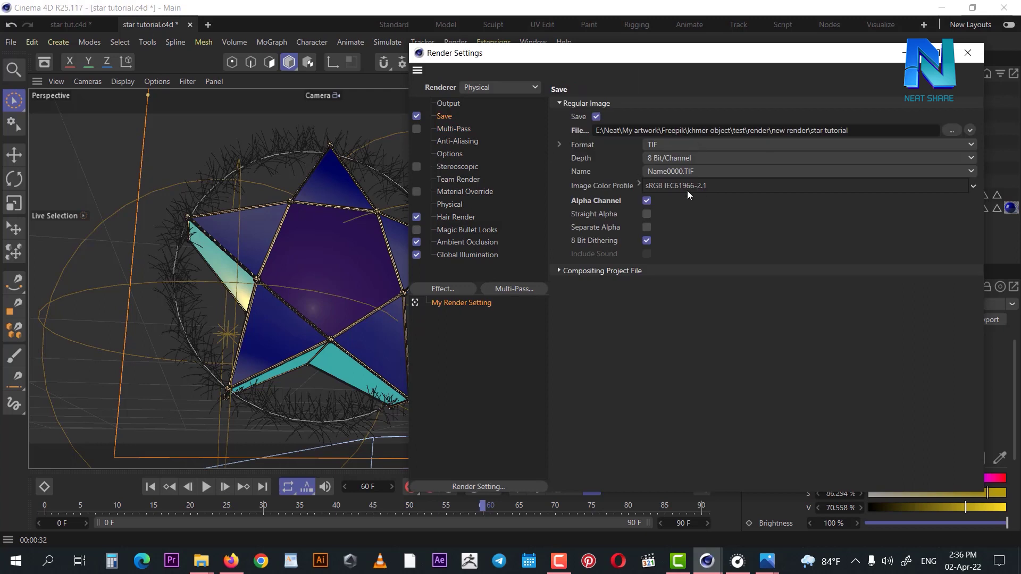
left_click(967, 53)
Step: Save the project and render the frame to the Picture Viewer
left_click(11, 42)
left_click(53, 175)
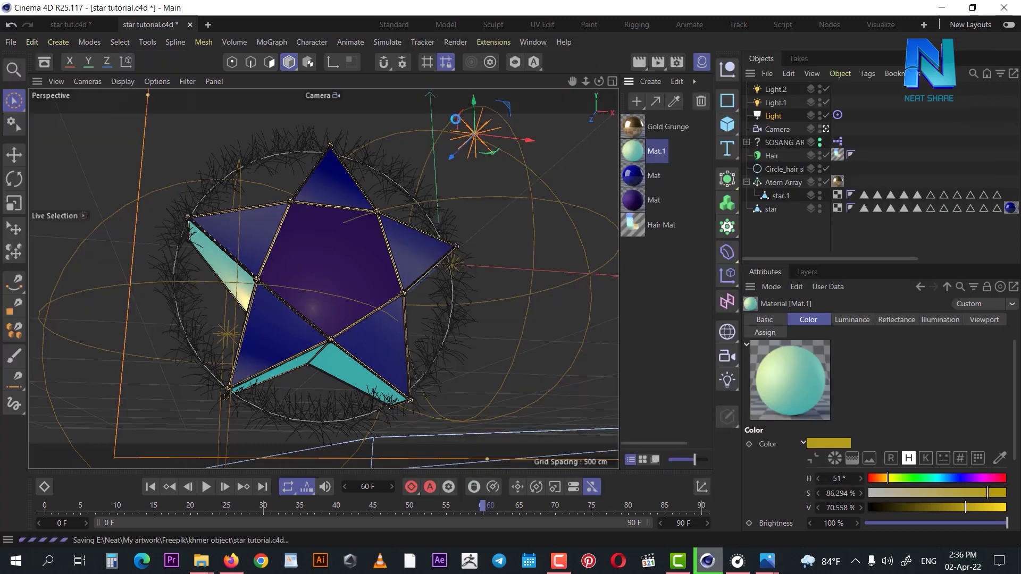
left_click(657, 62)
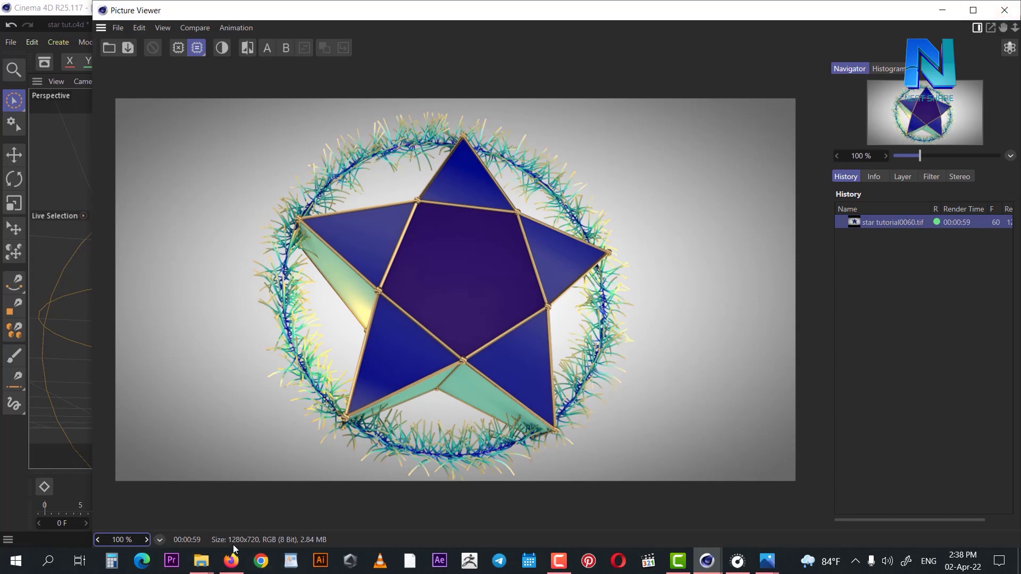
Step: Maximize the Picture Viewer and re-render to overwrite star tutorial0060.tif
left_click(972, 10)
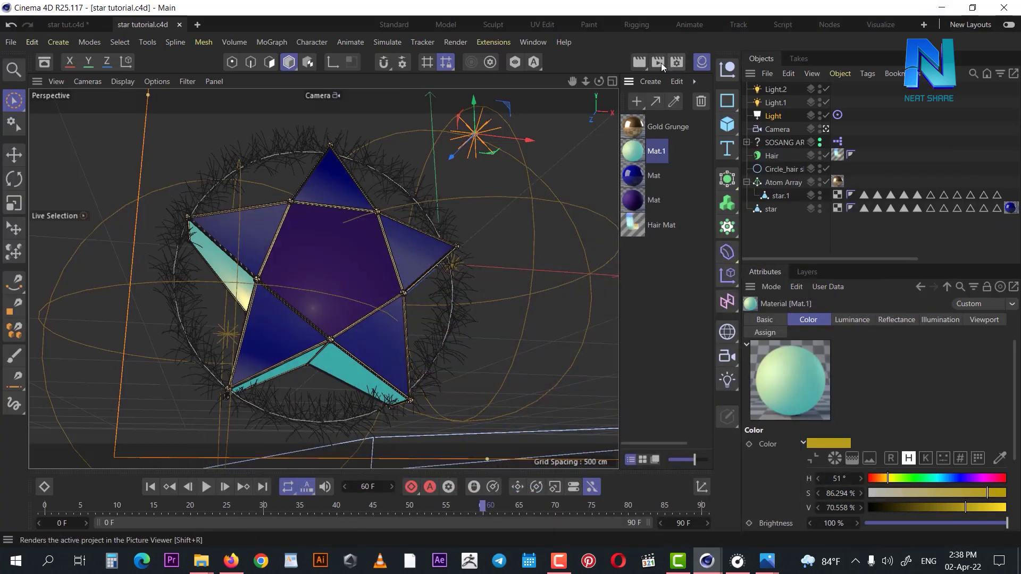
left_click(658, 62)
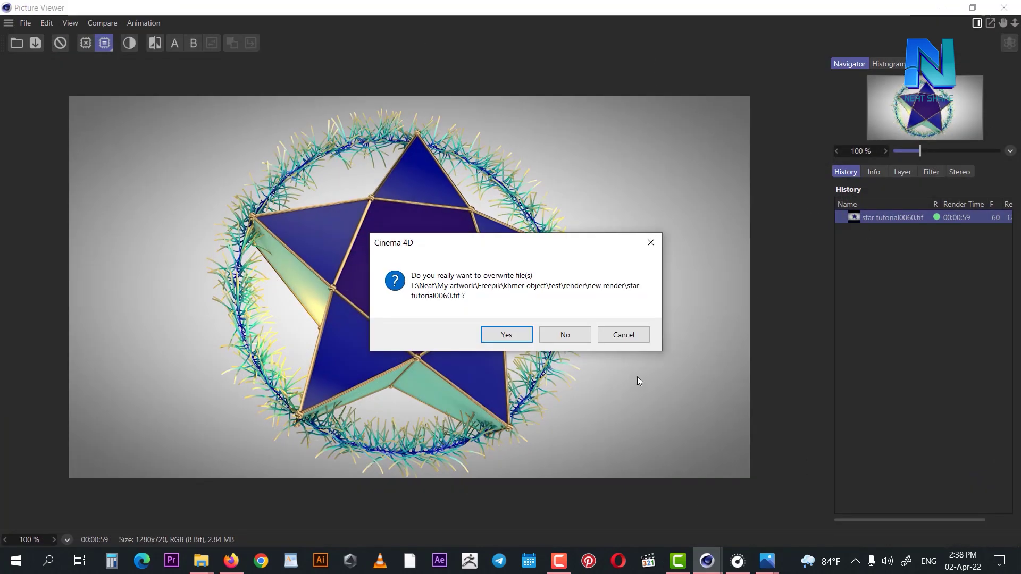
left_click(942, 7)
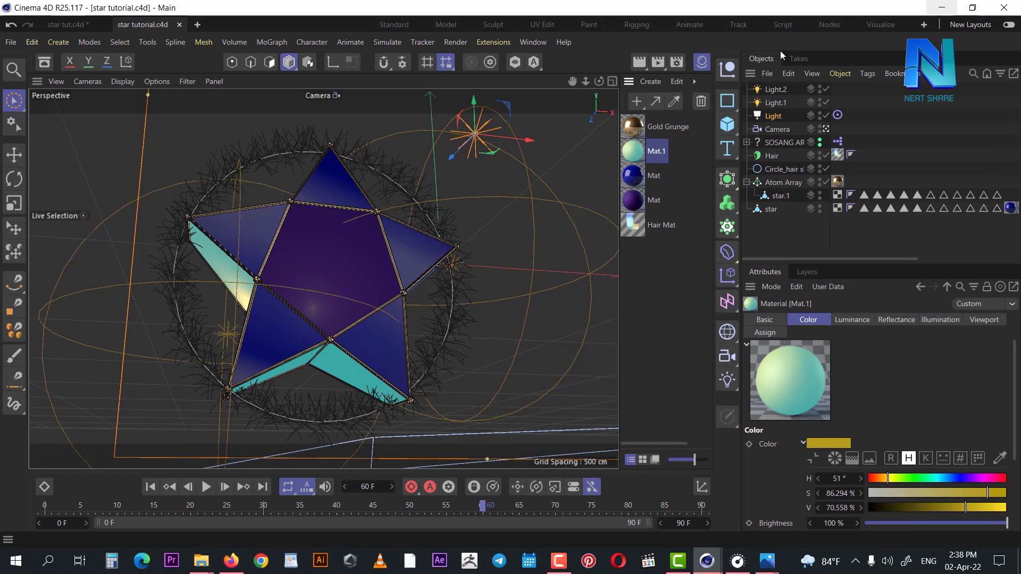
left_click(680, 62)
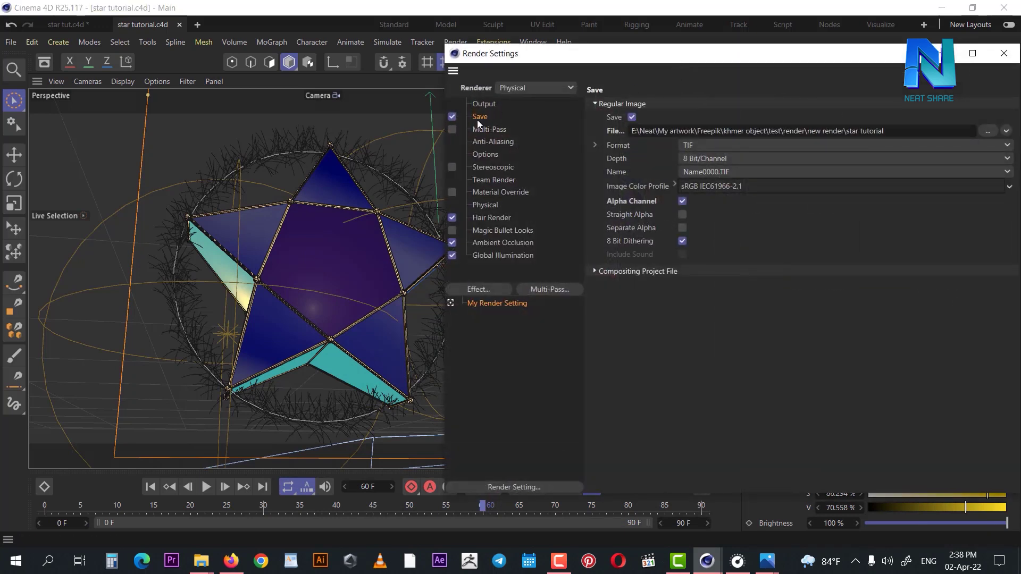
left_click(484, 104)
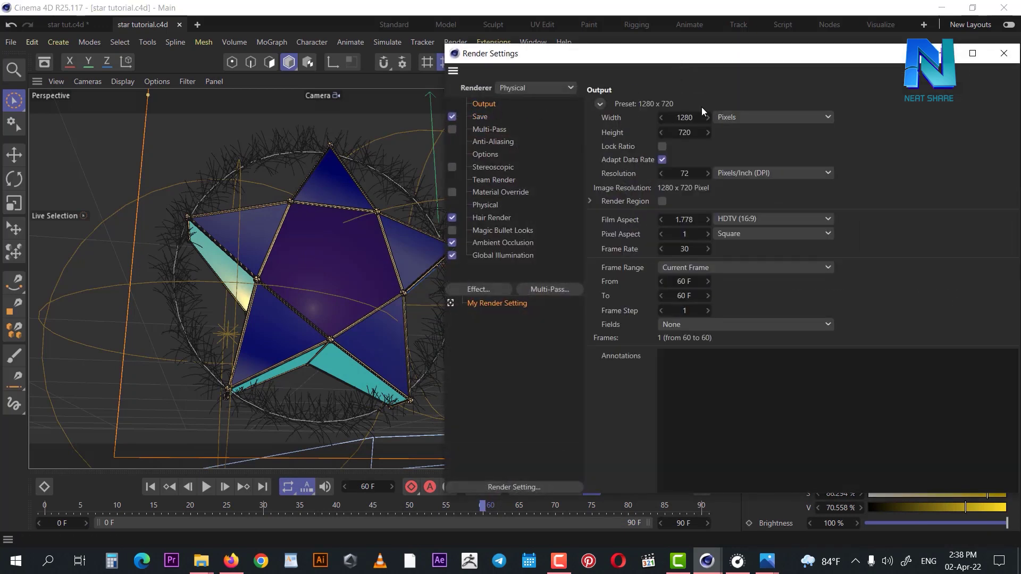
left_click(598, 104)
mouse_move(618, 131)
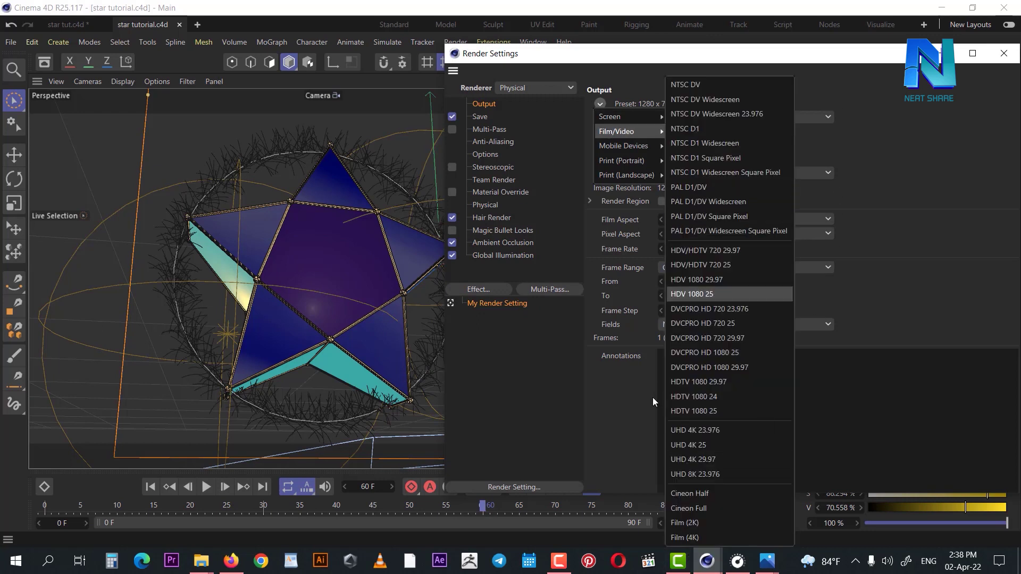
left_click(961, 162)
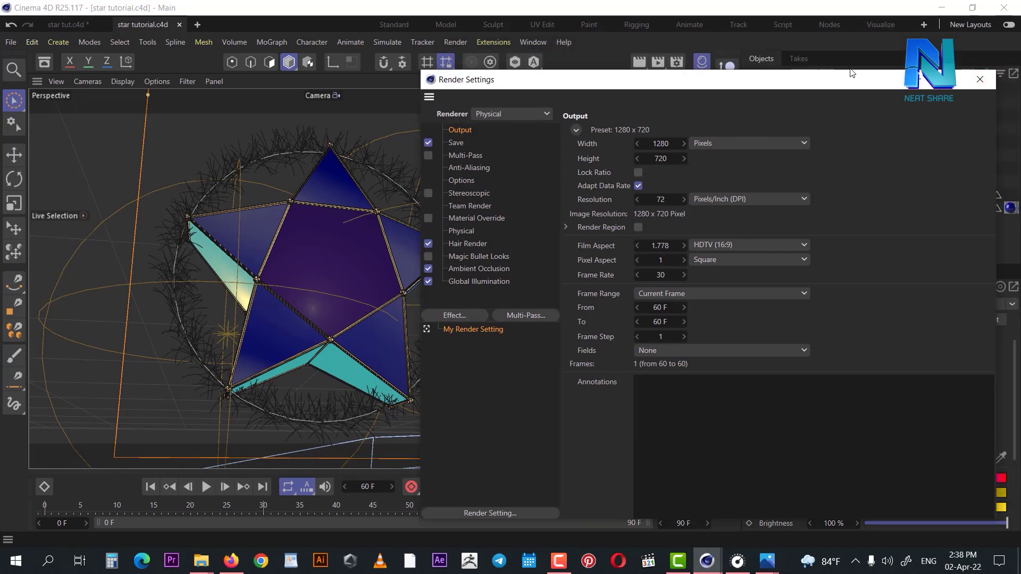
left_click(979, 79)
Step: Preview star tutorial0060.tif in the new render folder, then open it with Adobe Photoshop
left_click(202, 563)
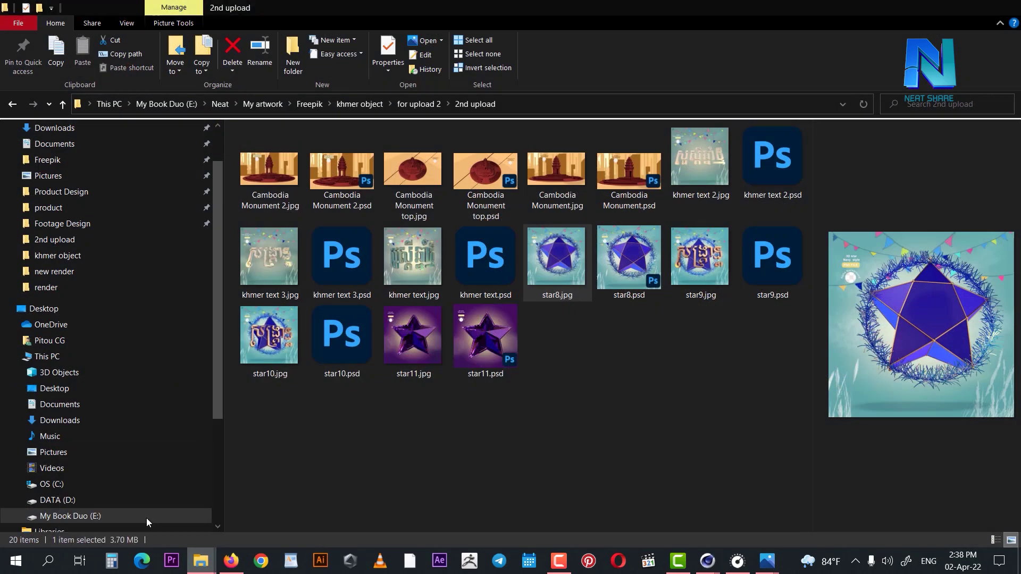
left_click(146, 518)
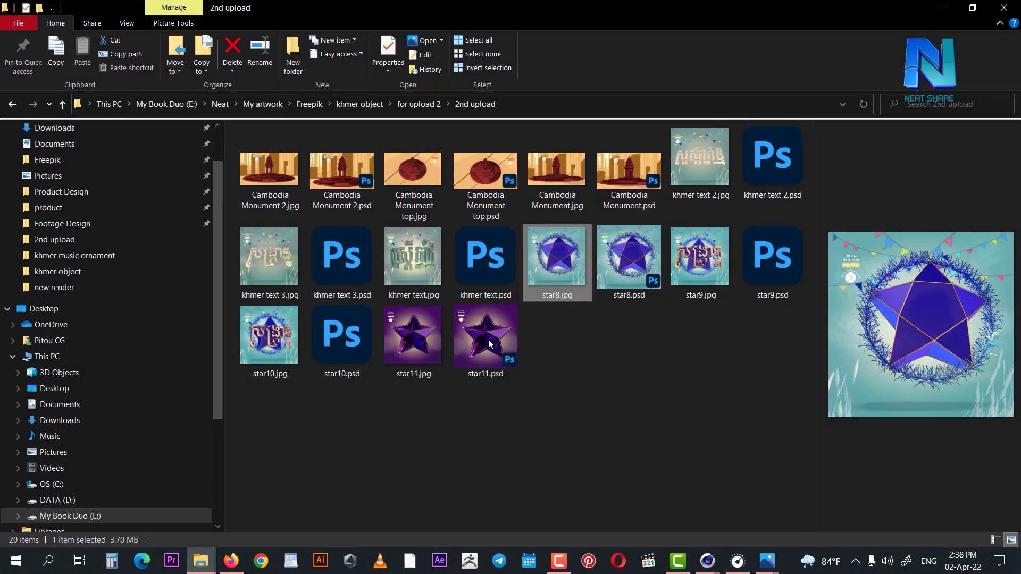
left_click(418, 104)
left_click(54, 287)
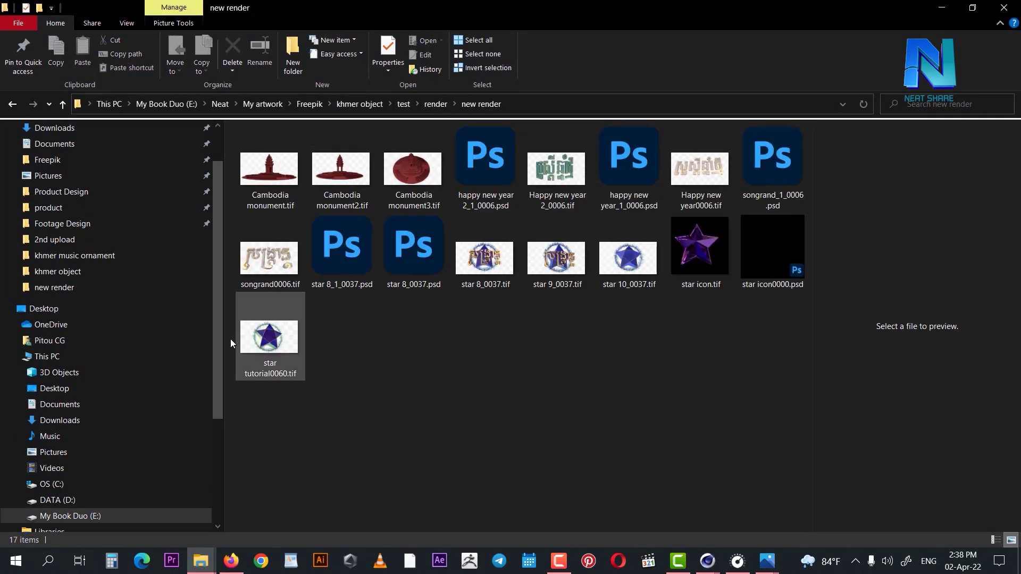
left_click(272, 335)
double_click(273, 335)
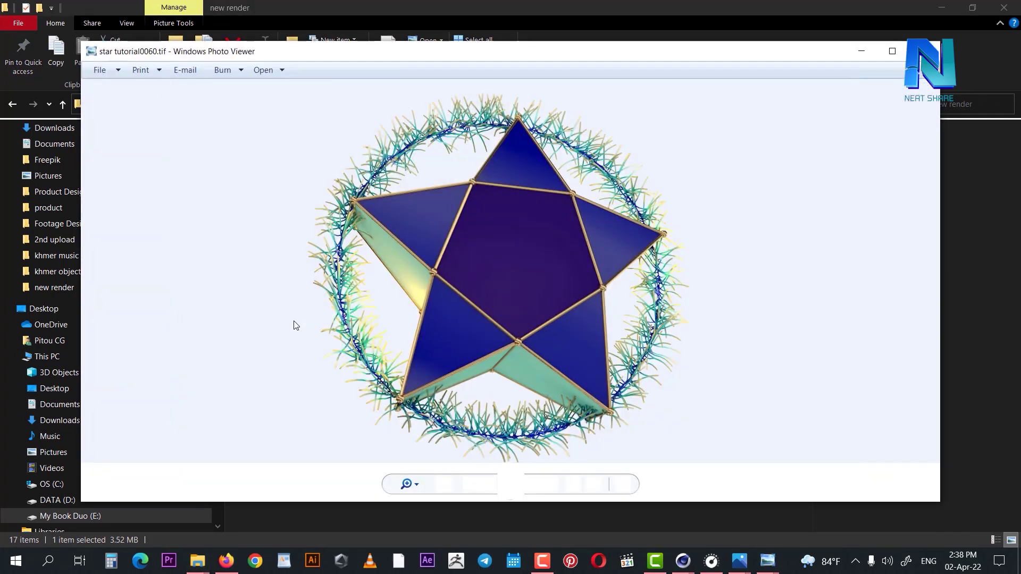
left_click(923, 51)
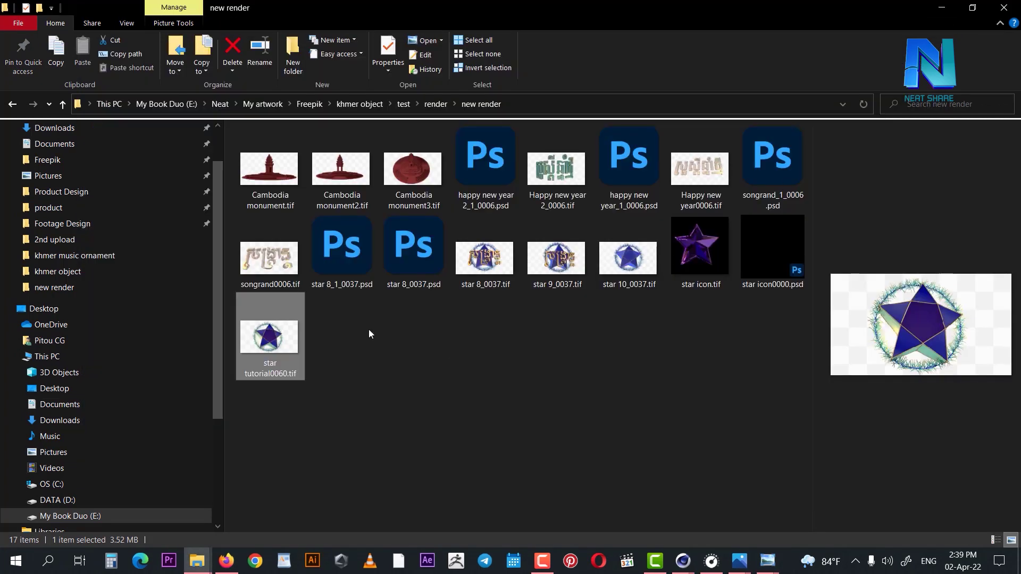
right_click(296, 348)
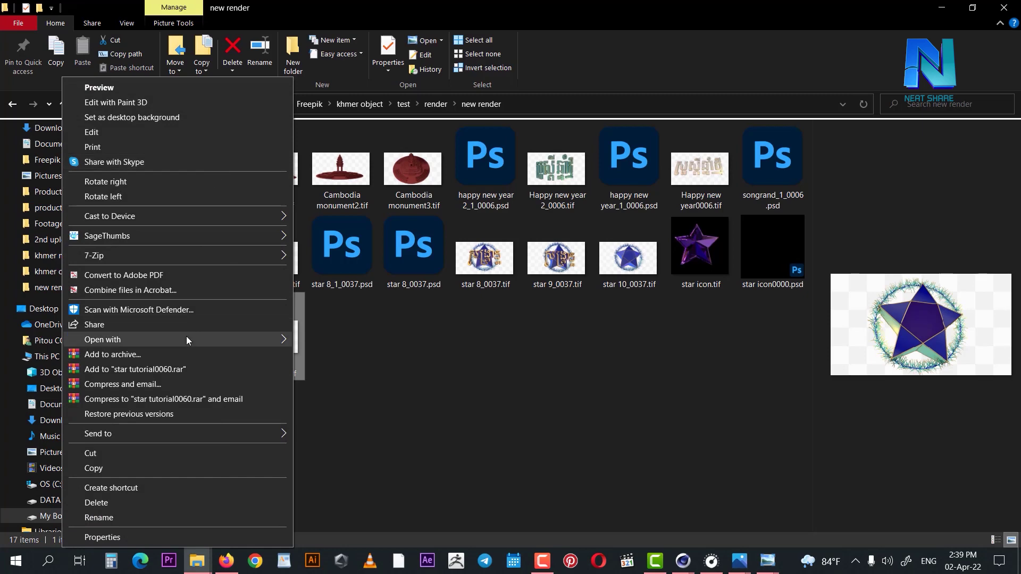
mouse_move(102, 339)
left_click(345, 416)
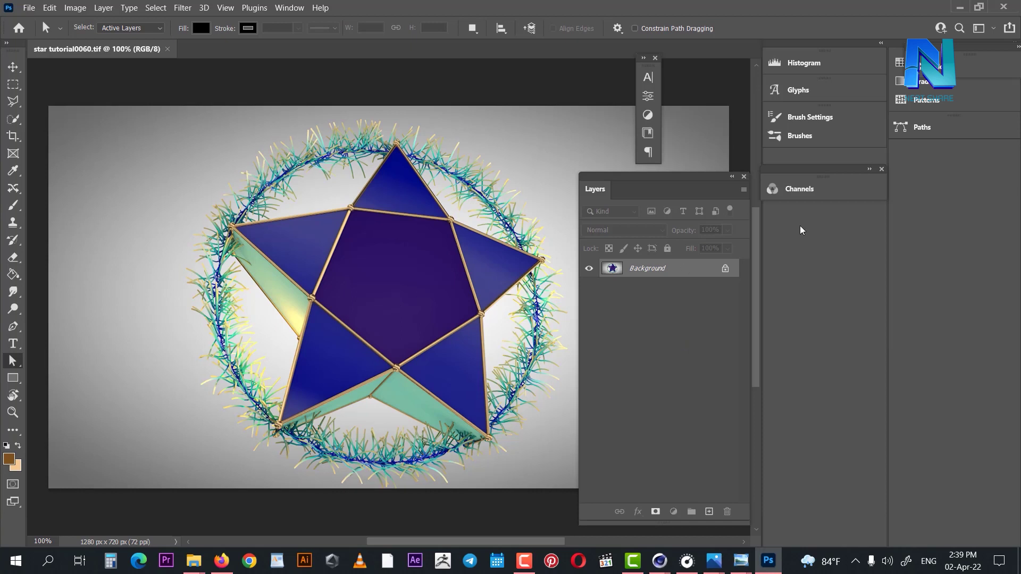
Step: Load the Alpha channel as a selection and turn it into a layer mask
left_click(798, 189)
left_click(632, 268)
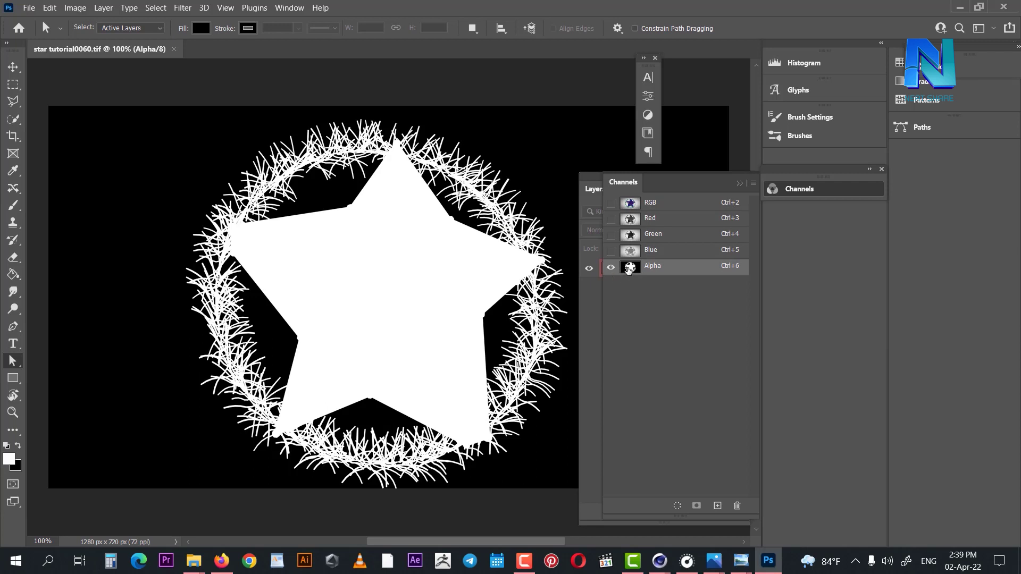
left_click(628, 269, "ctrl")
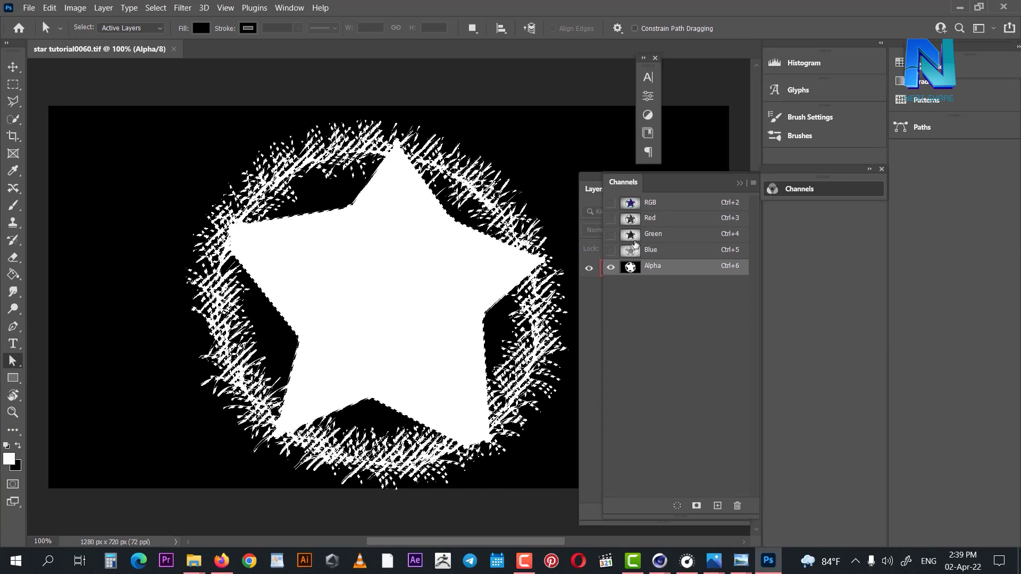
left_click(591, 188)
left_click(655, 511)
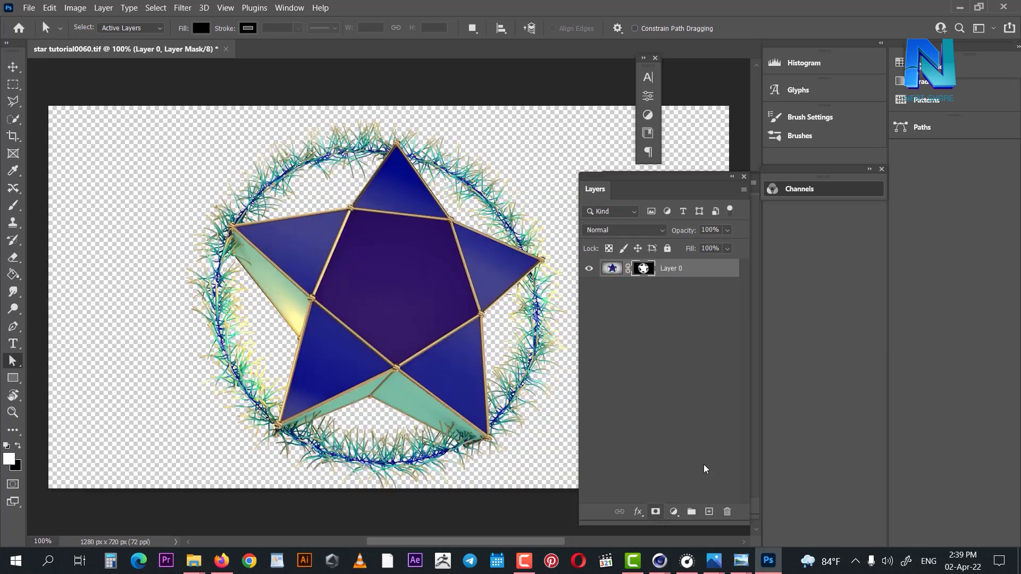